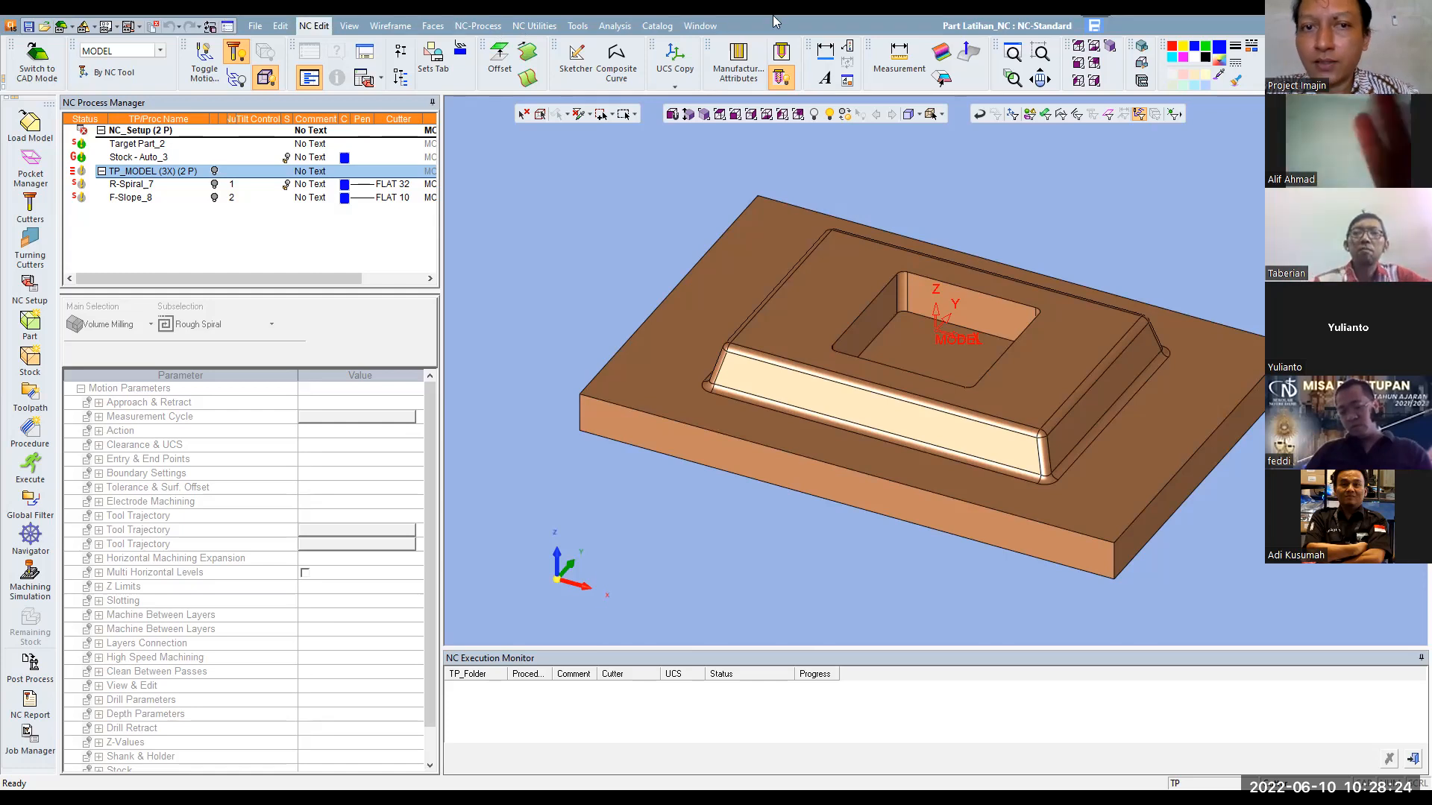
{"action": "left_click", "coordinate": [478, 25]}
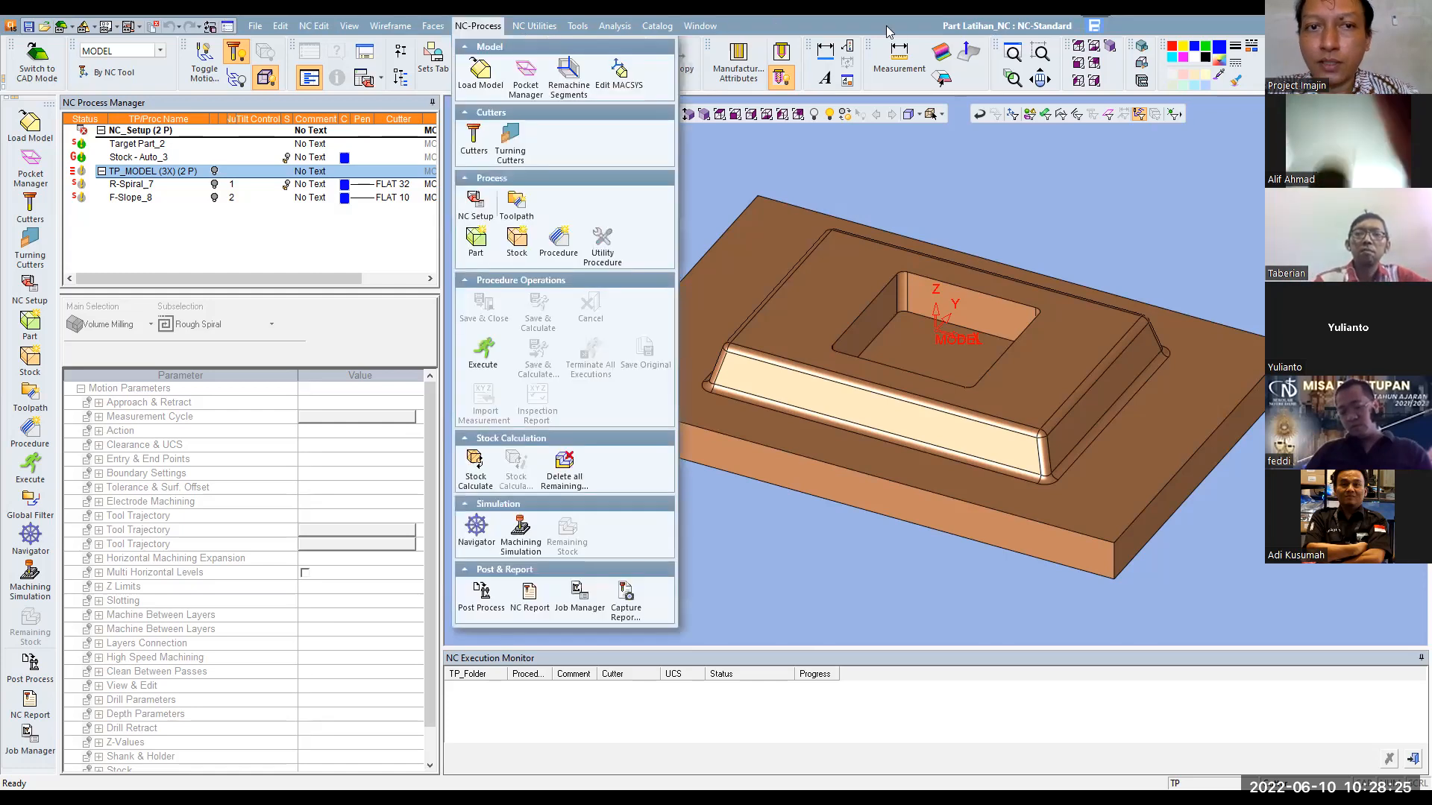
{"action": "left_click", "coordinate": [1163, 186]}
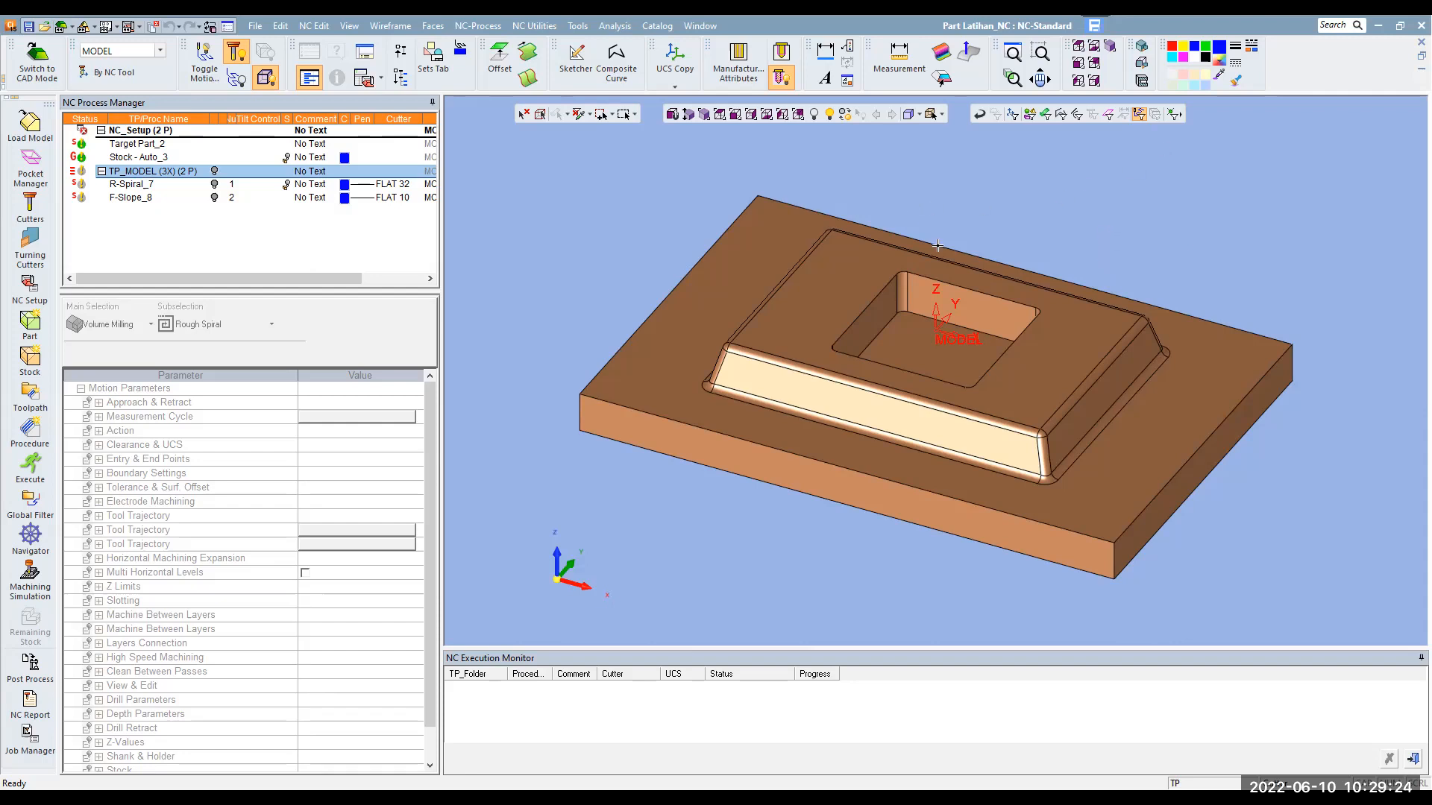
Close the Part Latihan_NC file
{"action": "left_click", "coordinate": [1417, 44]}
{"action": "left_click", "coordinate": [659, 441]}
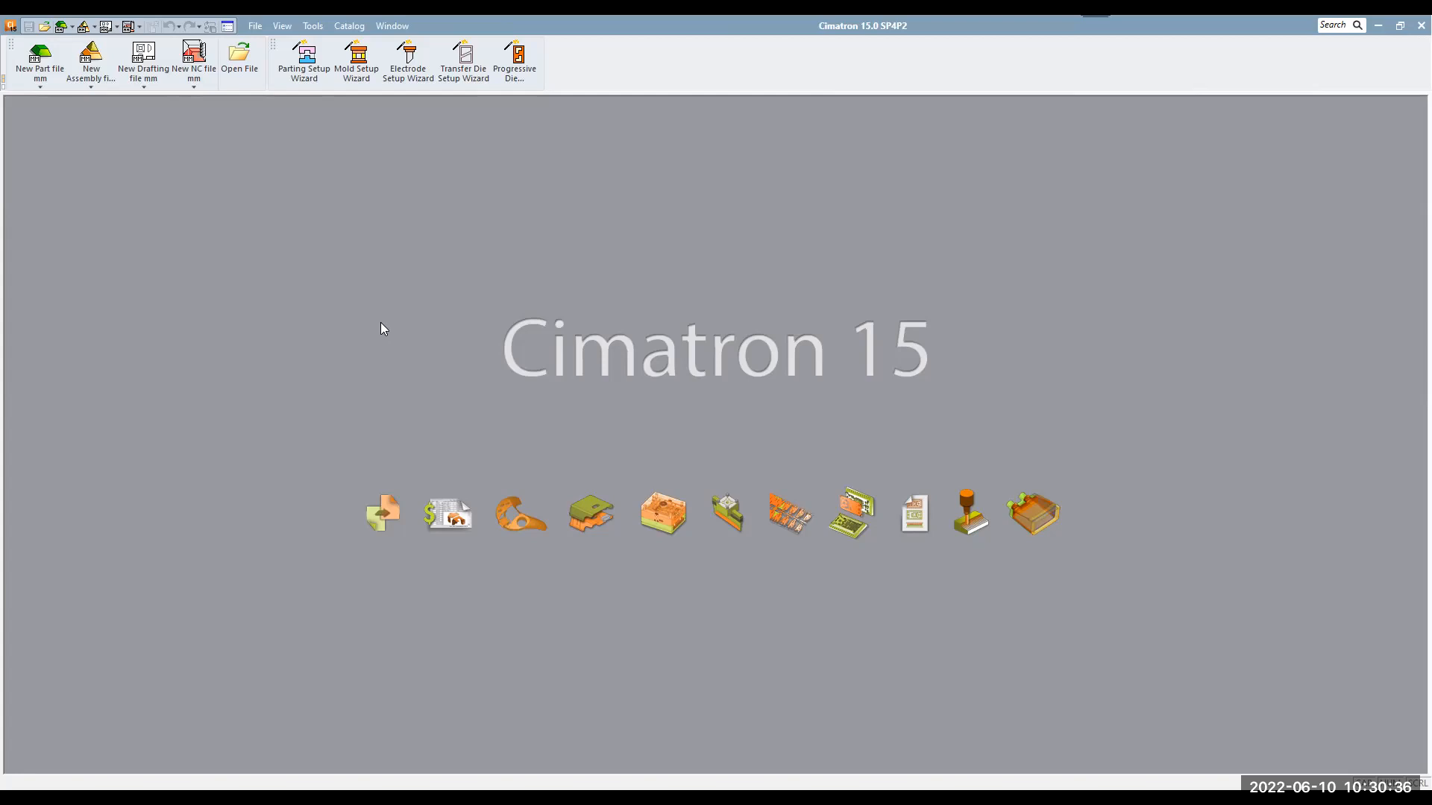
{"action": "left_click", "coordinate": [207, 81]}
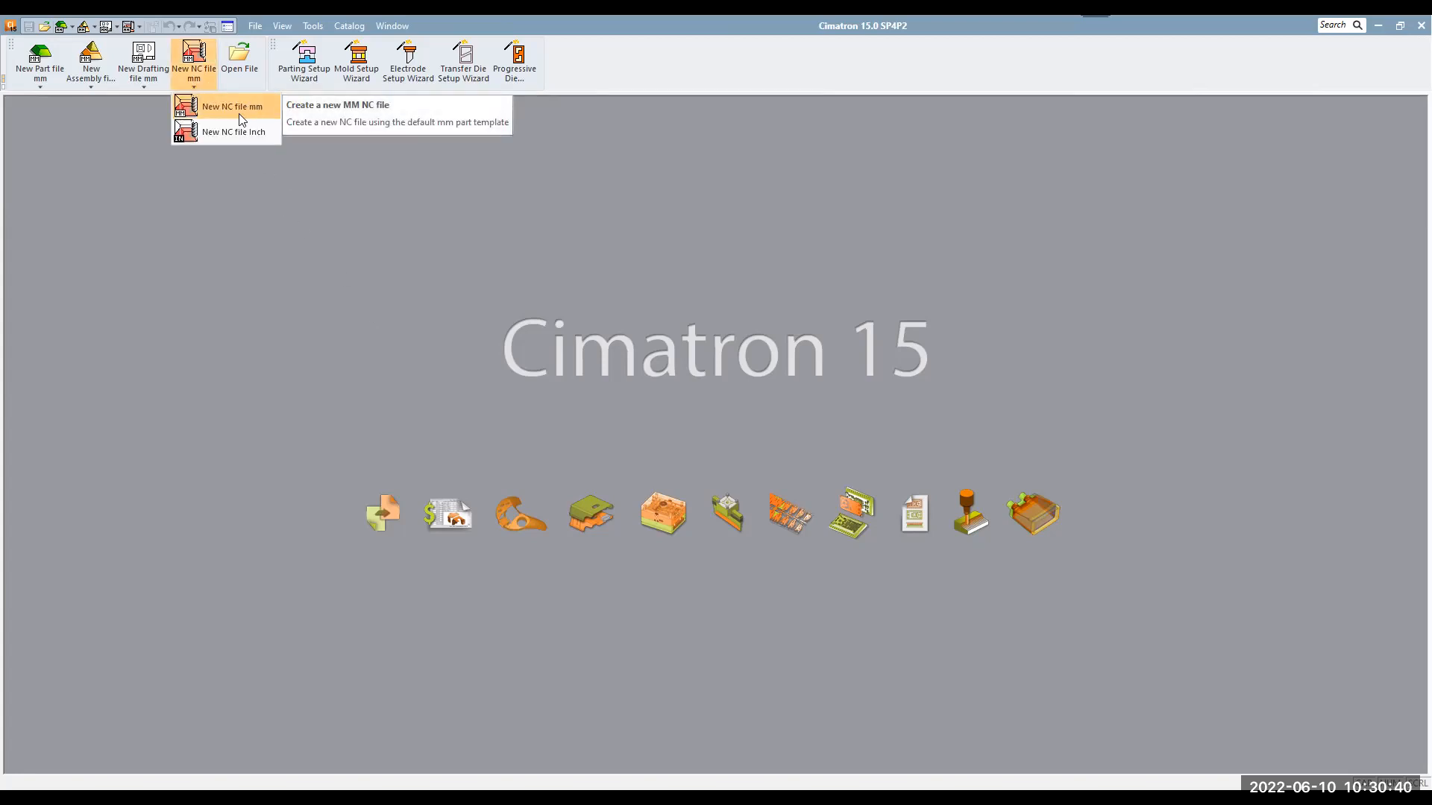
{"action": "left_click", "coordinate": [239, 114]}
{"action": "left_click", "coordinate": [43, 73]}
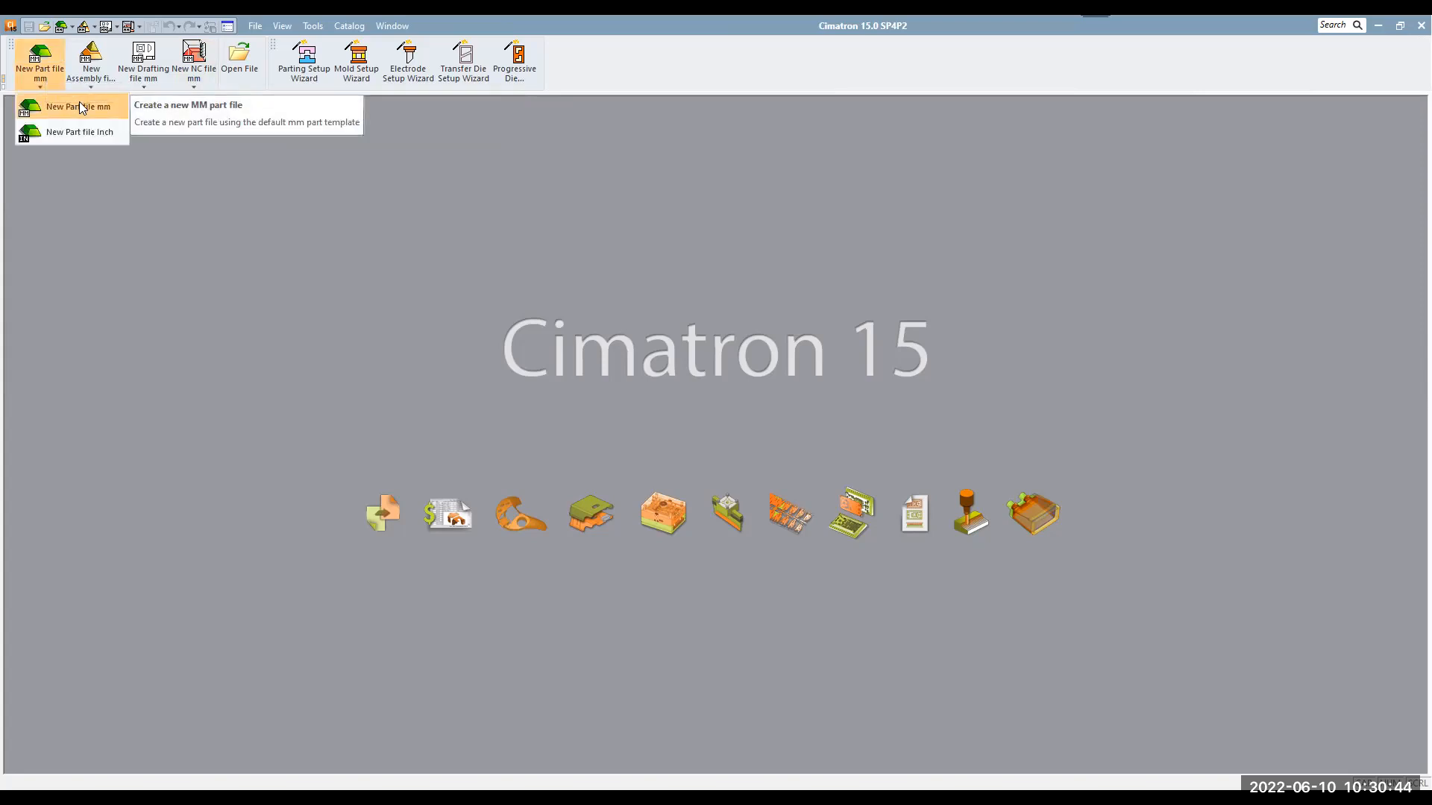
{"action": "left_click", "coordinate": [209, 209]}
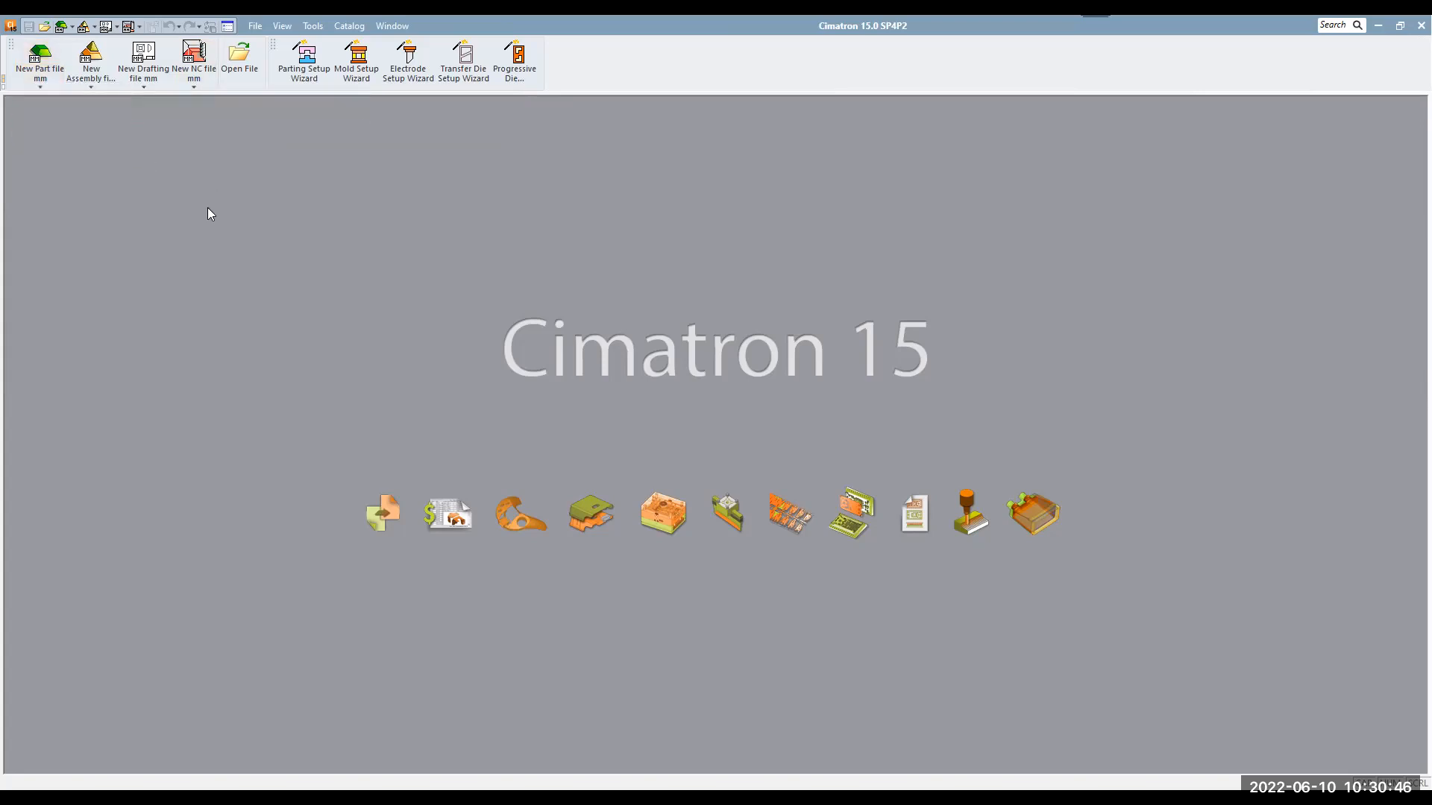
Open the part file Part Latihan.elt from the Training folder
{"action": "left_click", "coordinate": [239, 69]}
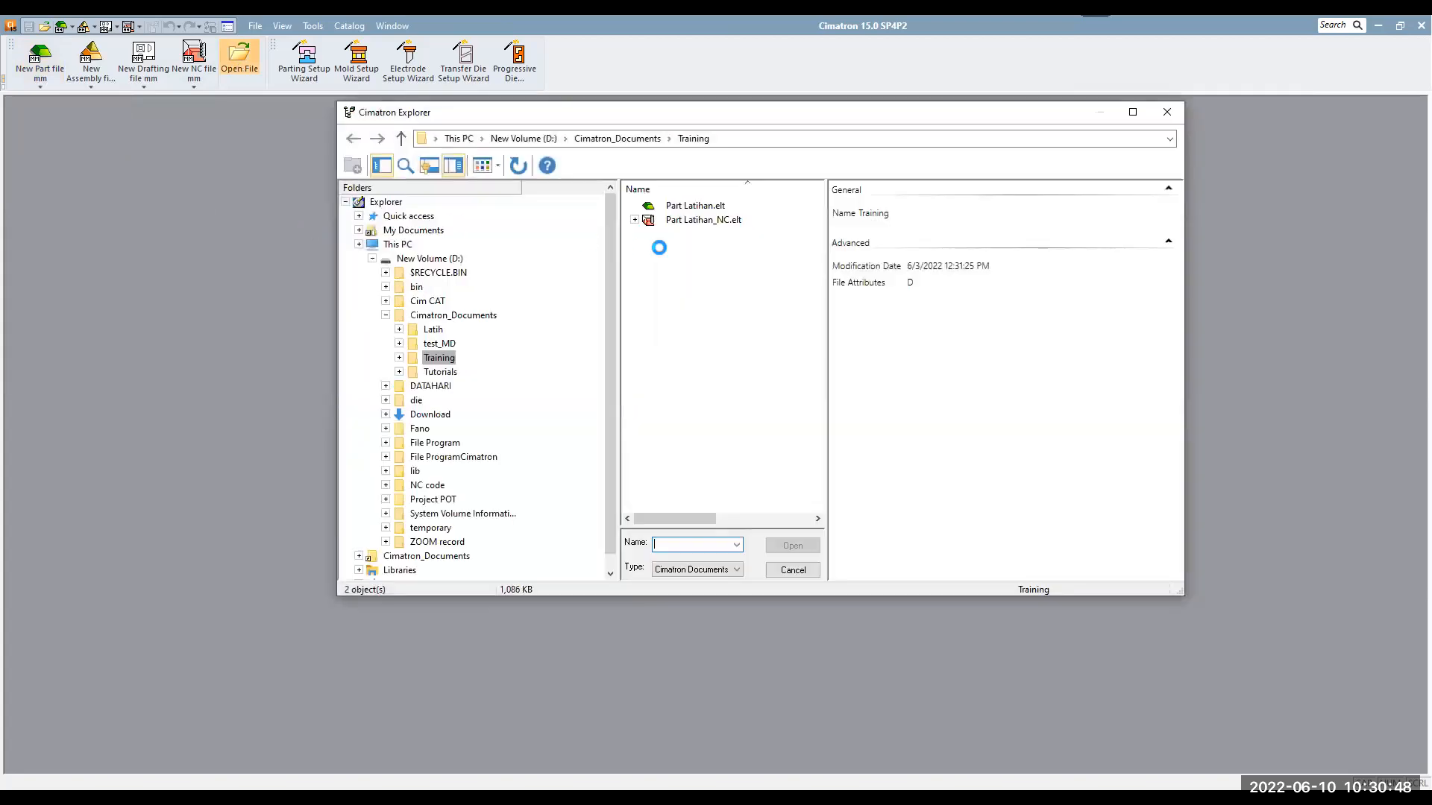
{"action": "left_click", "coordinate": [684, 209]}
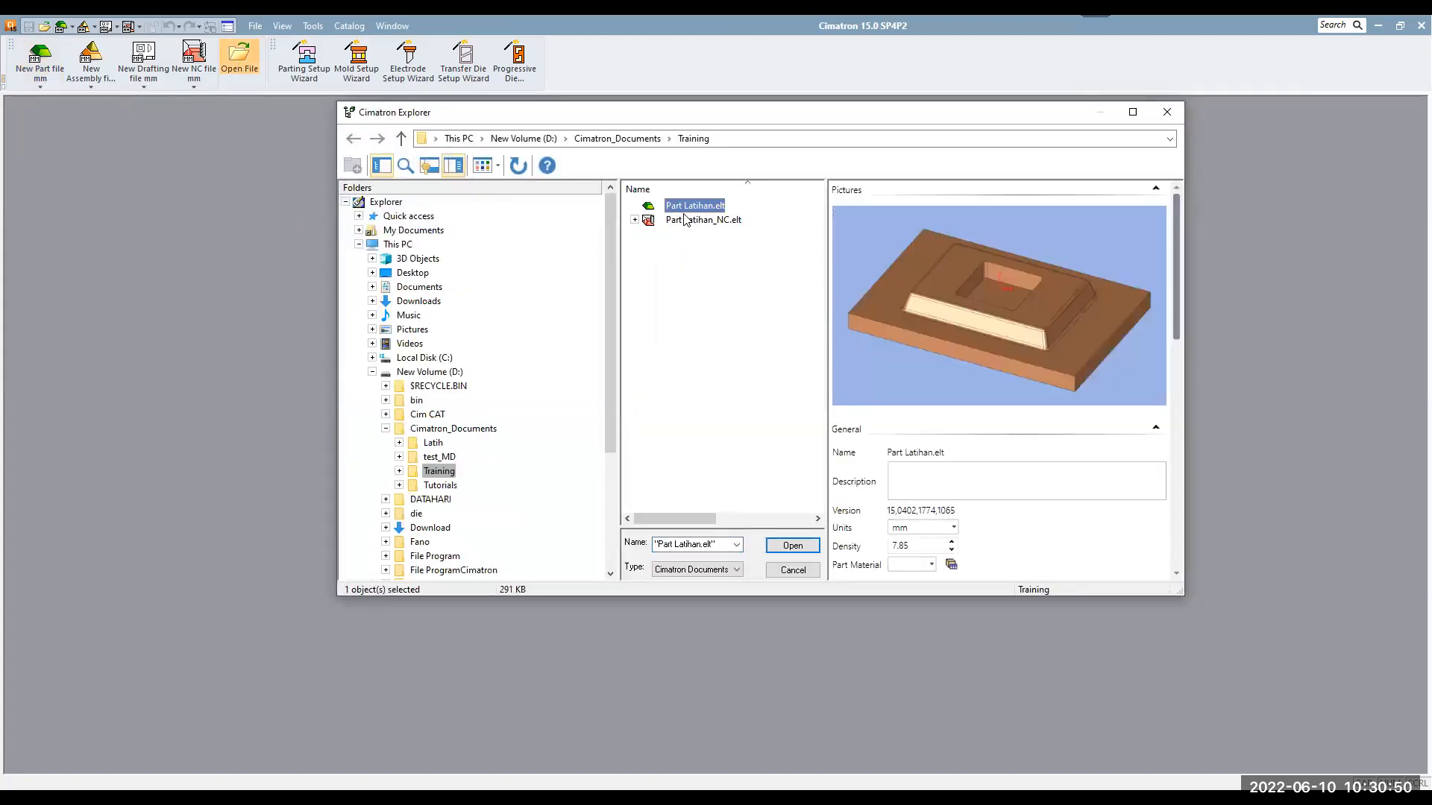
{"action": "left_click", "coordinate": [791, 547]}
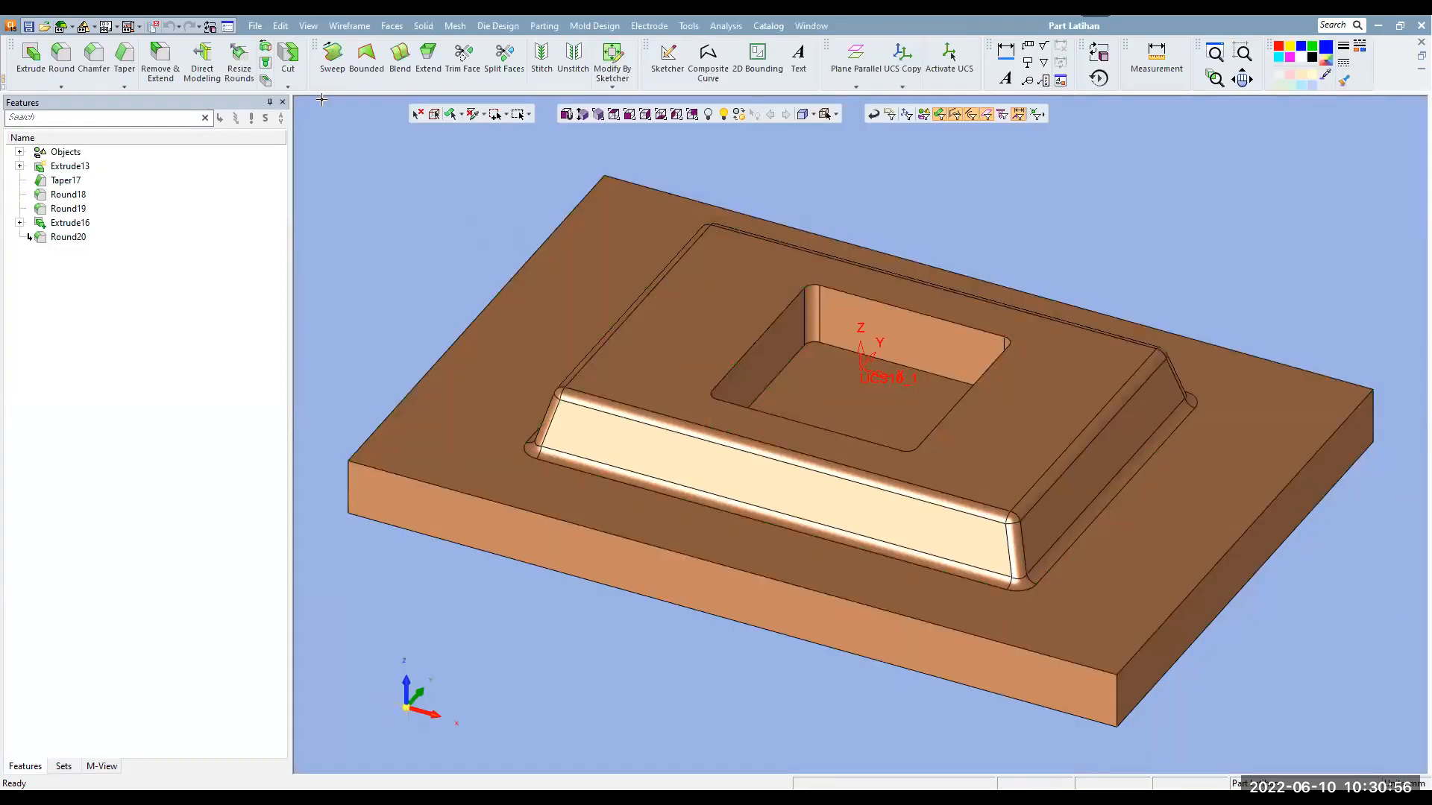
Export the part to a new NC file, placing it using the Model UCS of the Reference Model
{"action": "left_click", "coordinate": [255, 28]}
{"action": "mouse_move", "coordinate": [365, 275]}
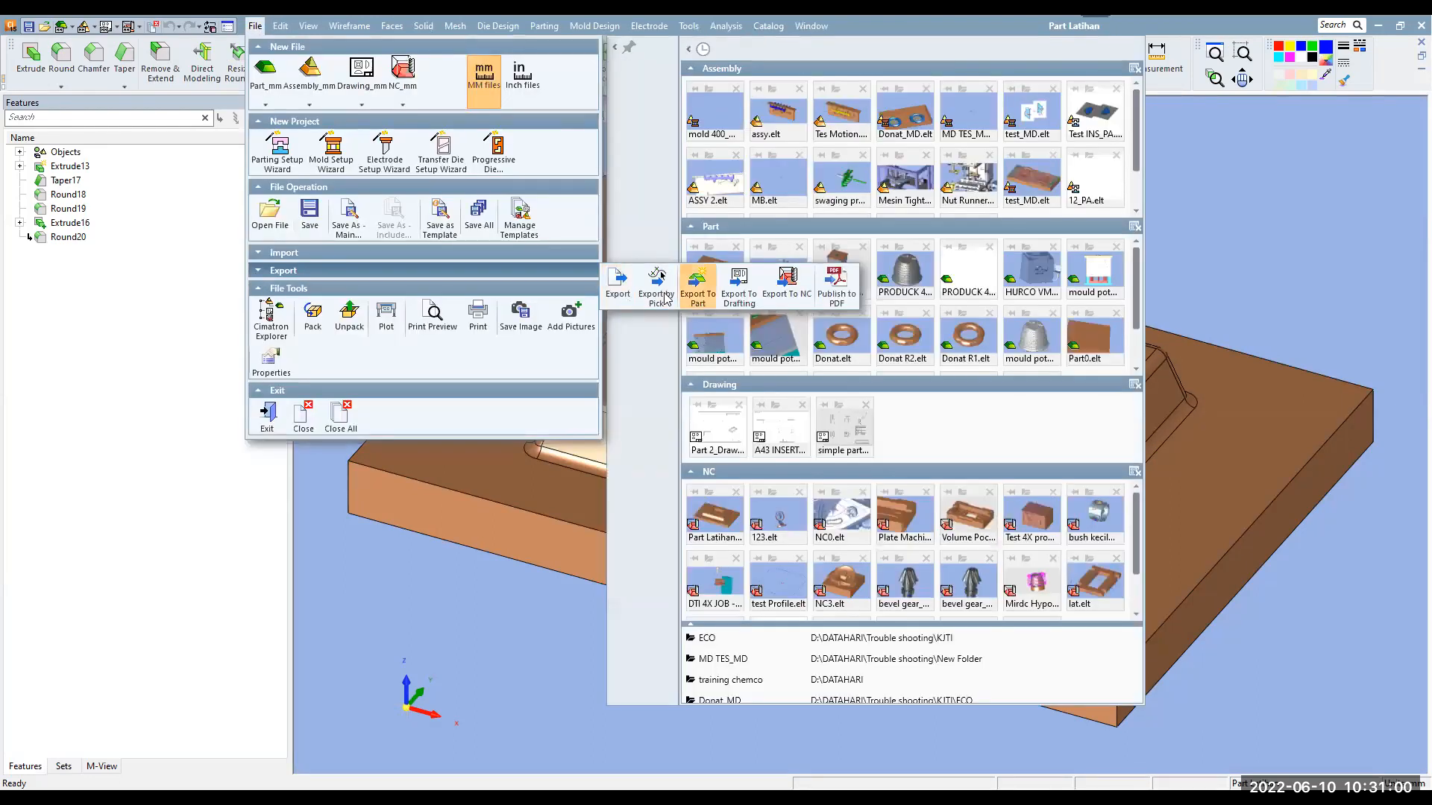
{"action": "left_click", "coordinate": [787, 290]}
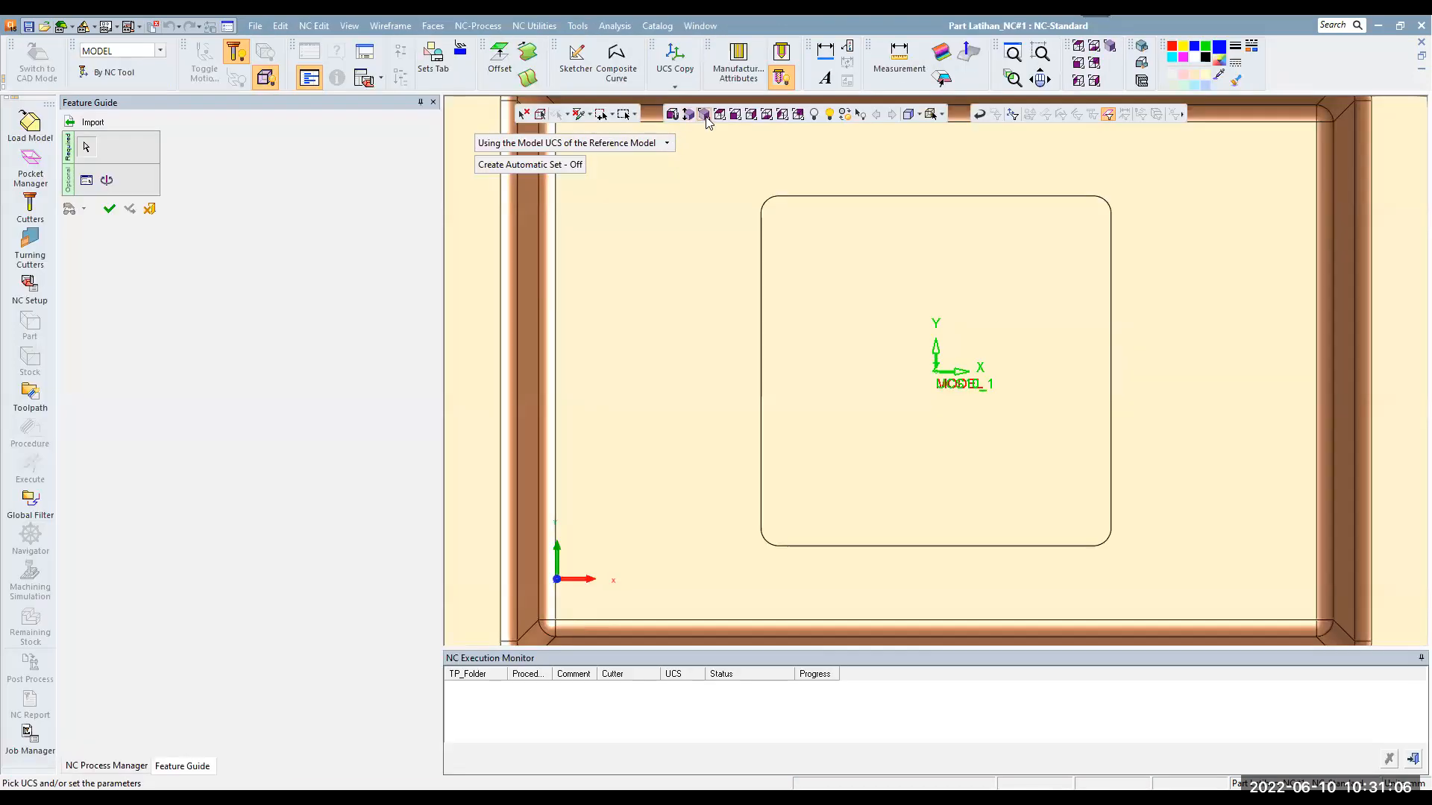
{"action": "left_click", "coordinate": [706, 118]}
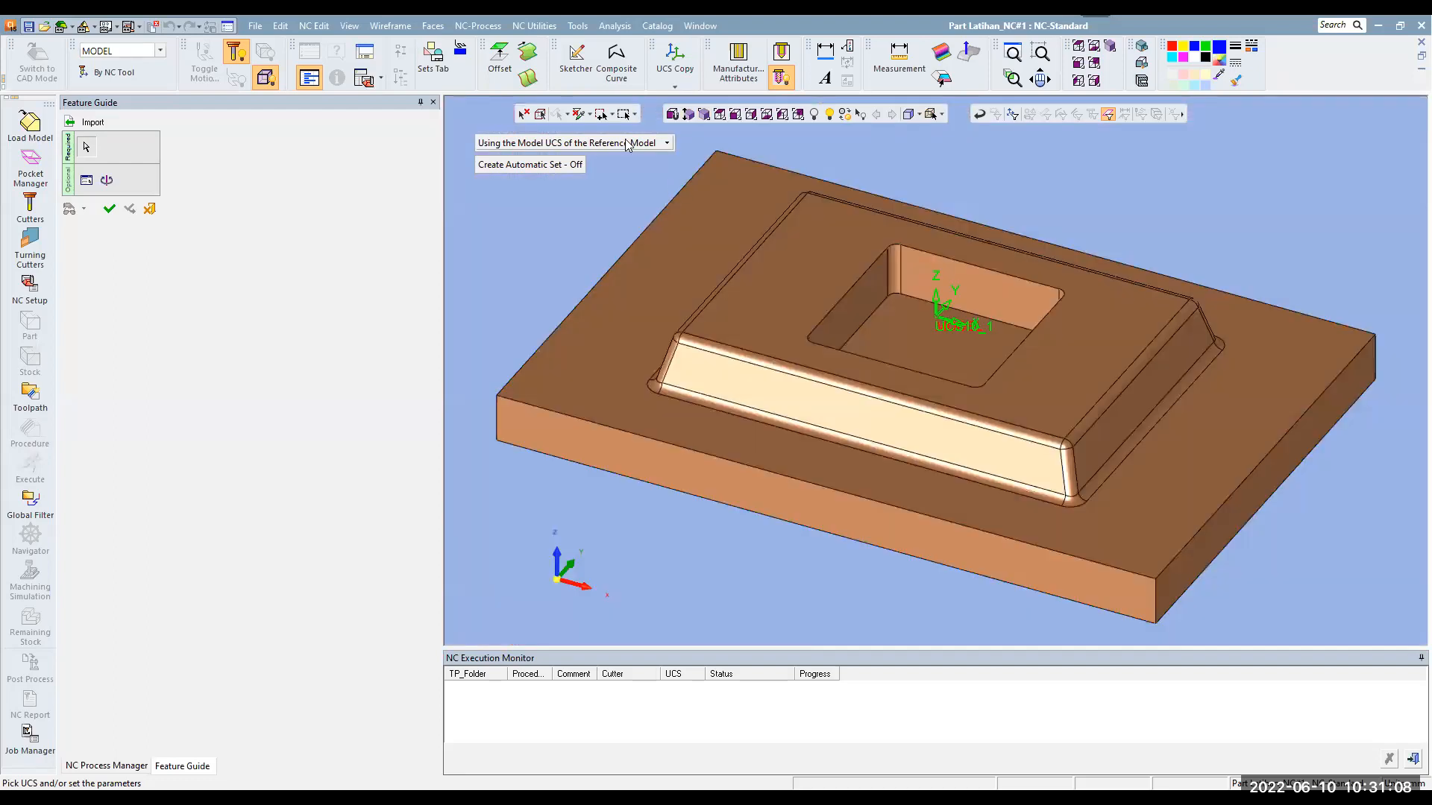
{"action": "left_click", "coordinate": [644, 143]}
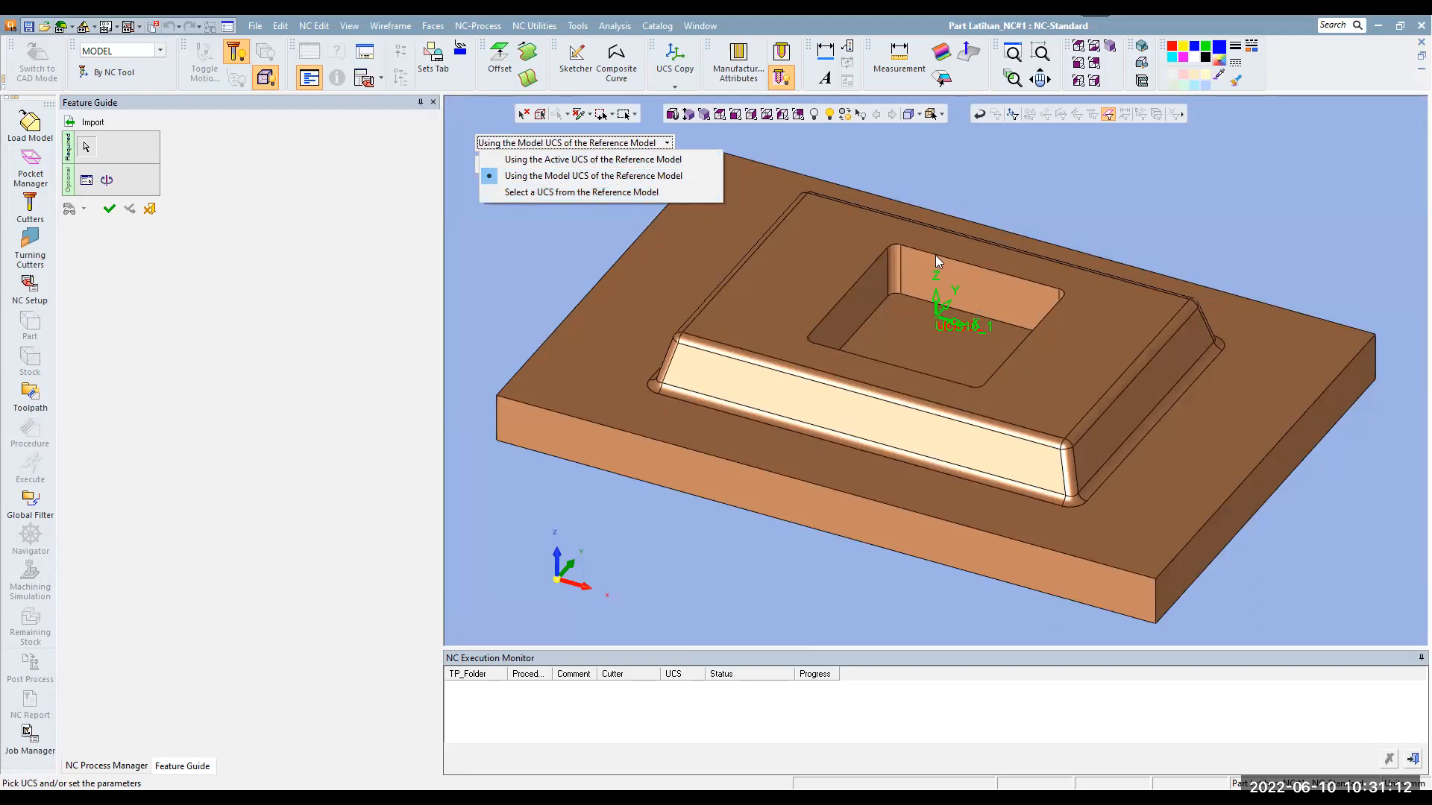
{"action": "left_click", "coordinate": [552, 234]}
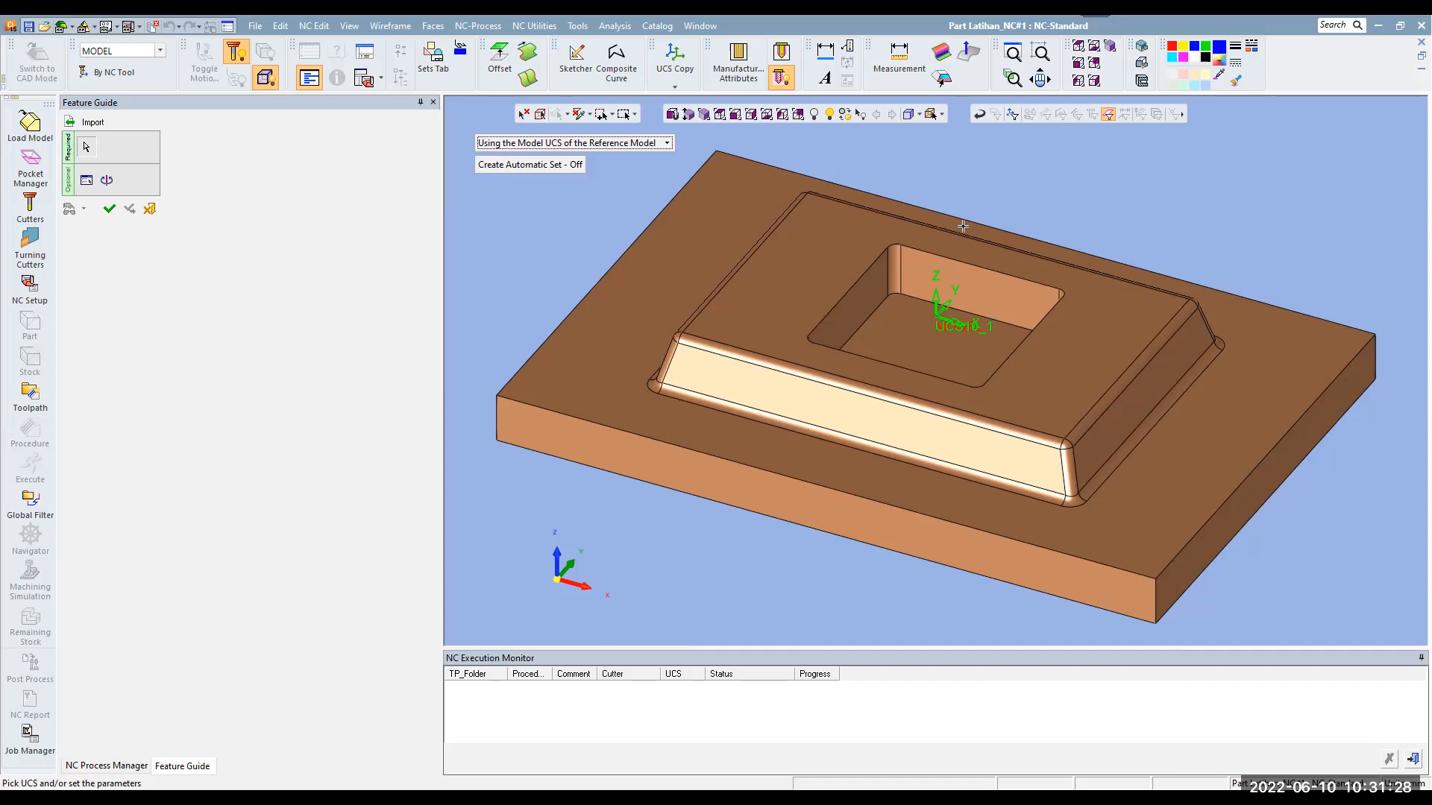
{"action": "left_click", "coordinate": [109, 211]}
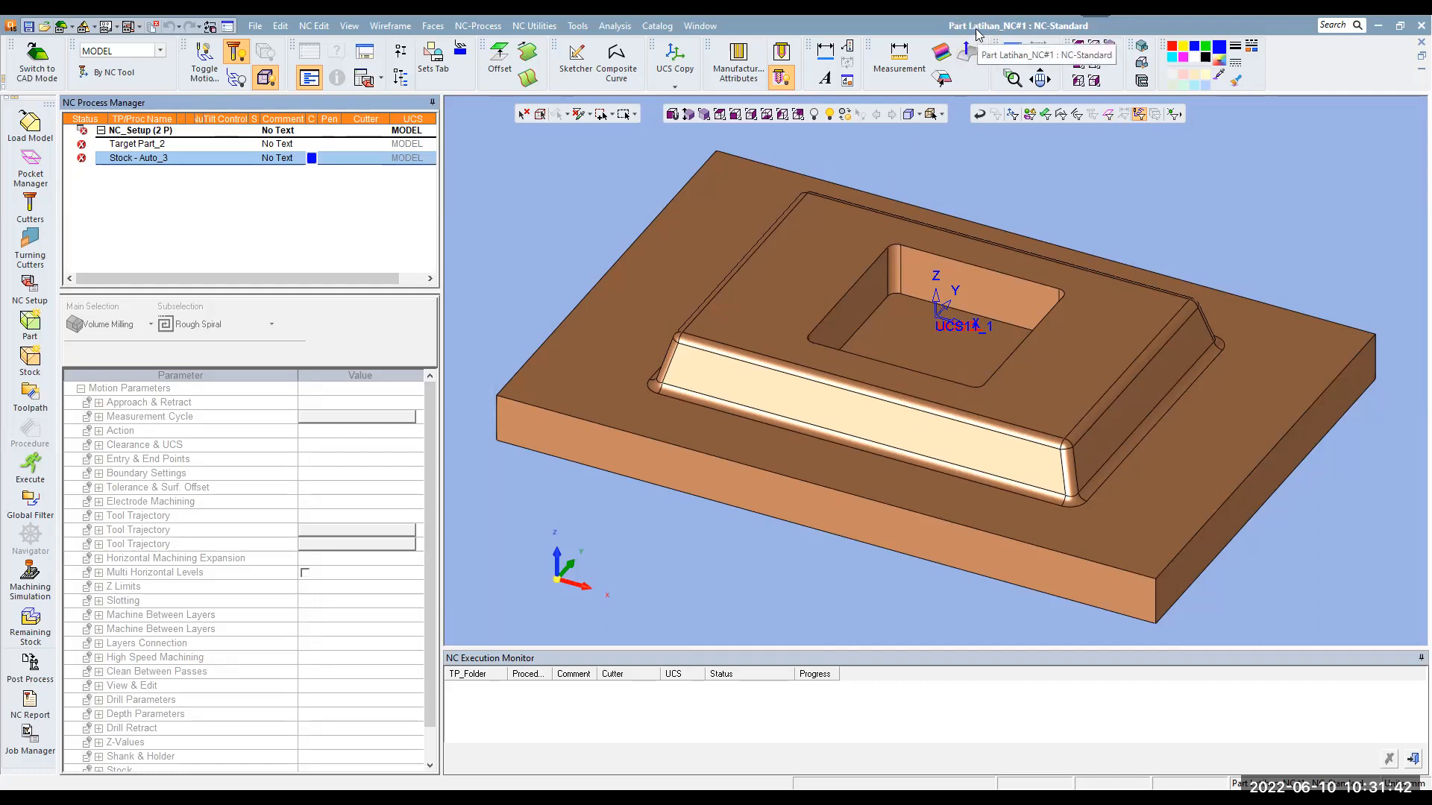
Close the NC file exported from the part
{"action": "left_click", "coordinate": [1420, 42]}
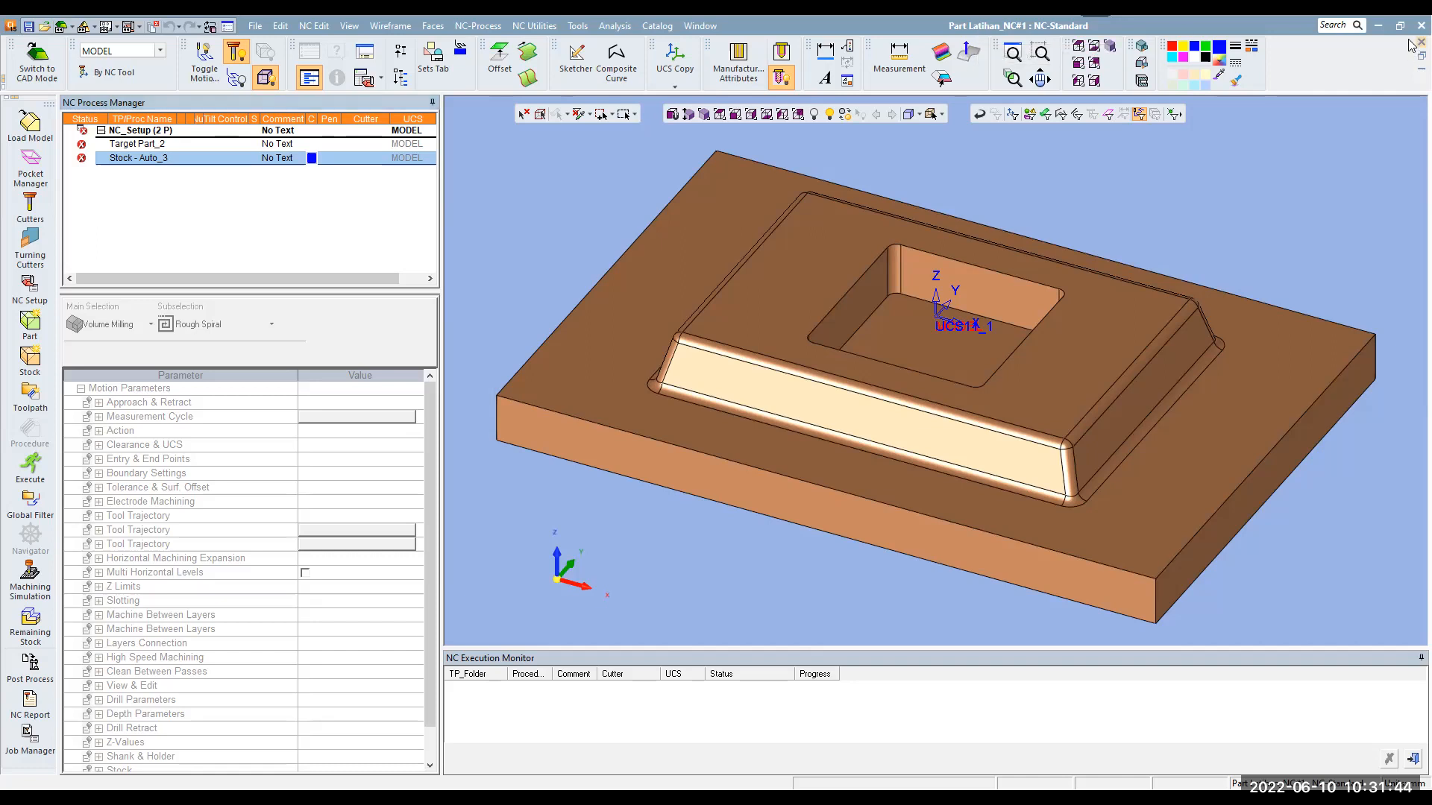
{"action": "left_click", "coordinate": [717, 441]}
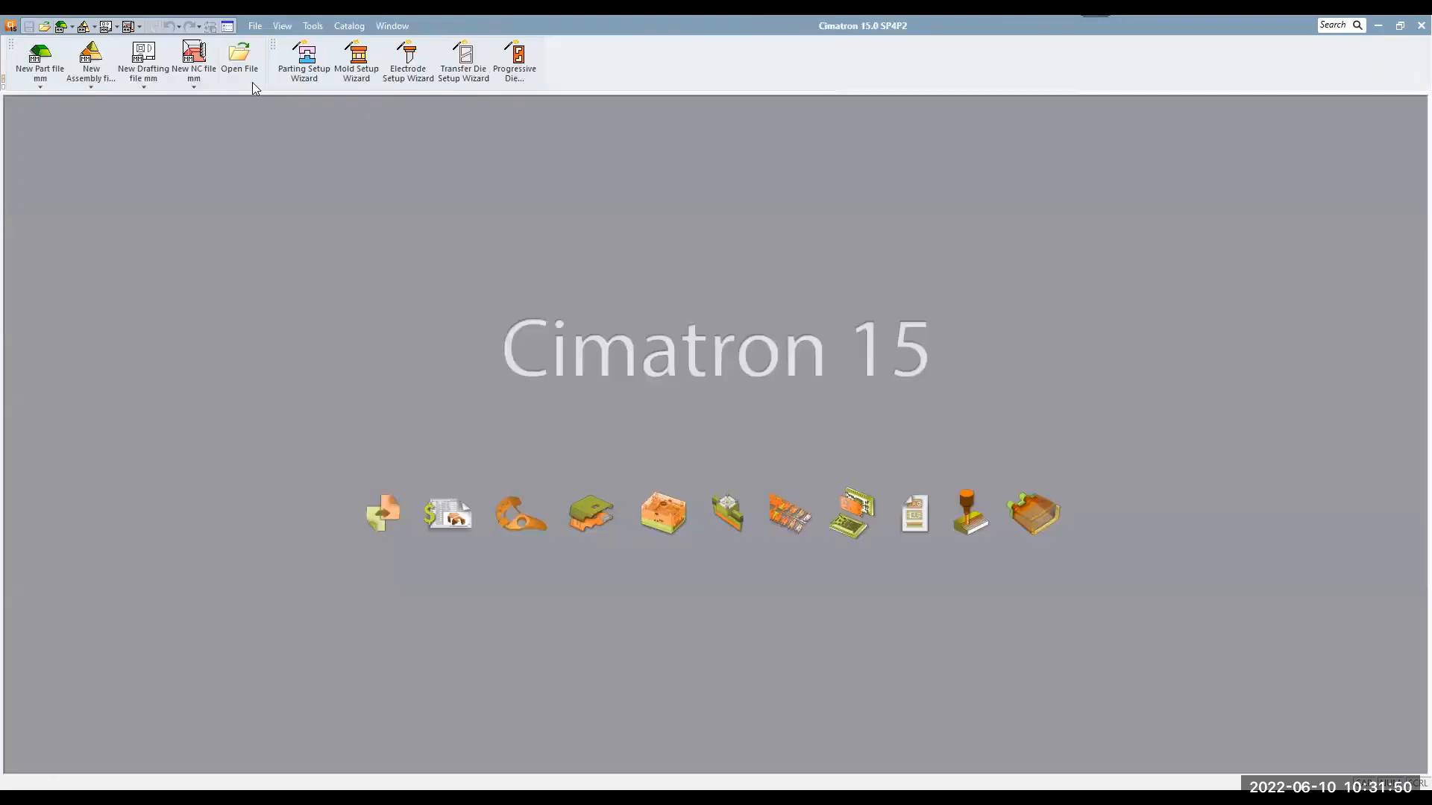
Create a new NC file in millimetres and load the model Part Latihan.elt from the Training folder into it
{"action": "left_click", "coordinate": [204, 50]}
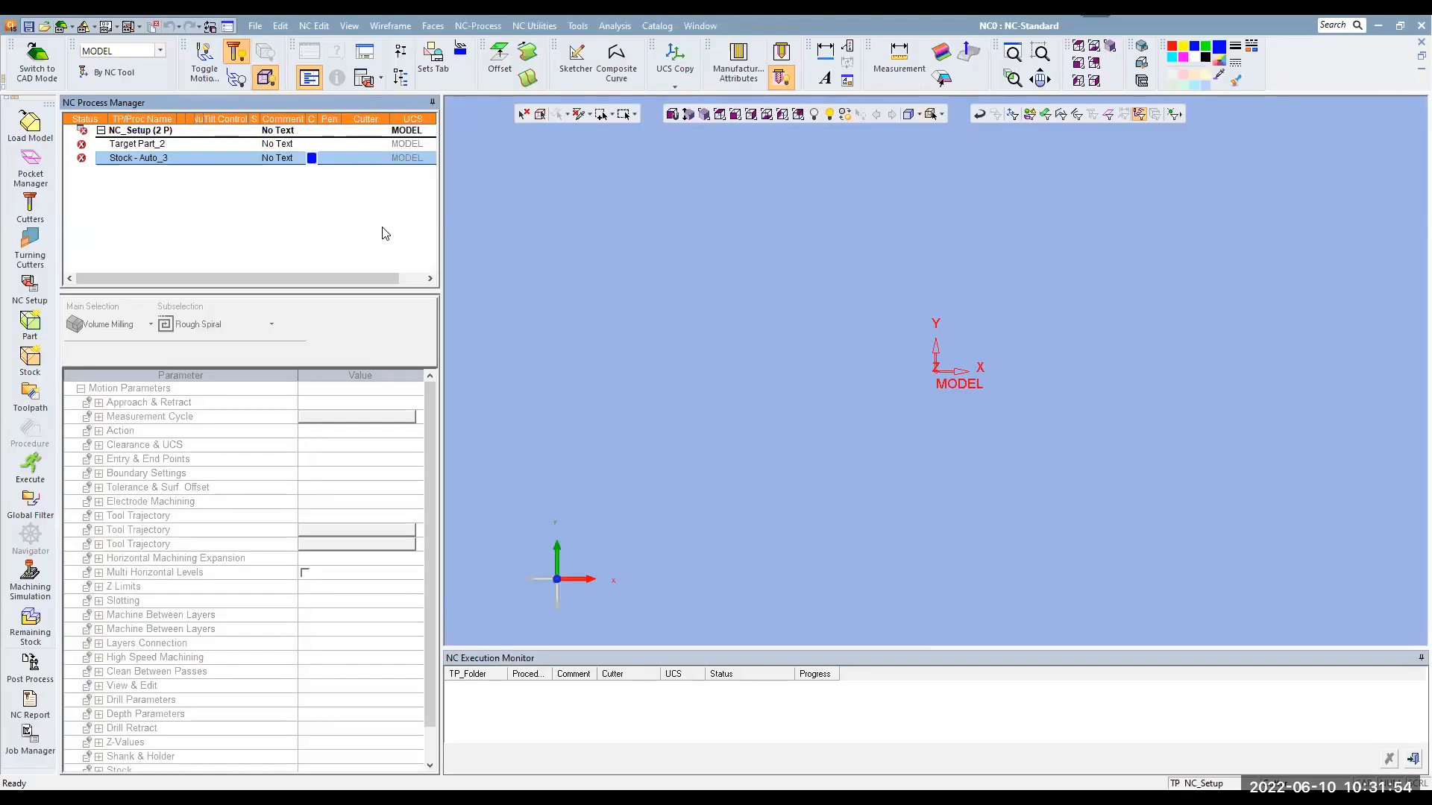
{"action": "left_click", "coordinate": [30, 128]}
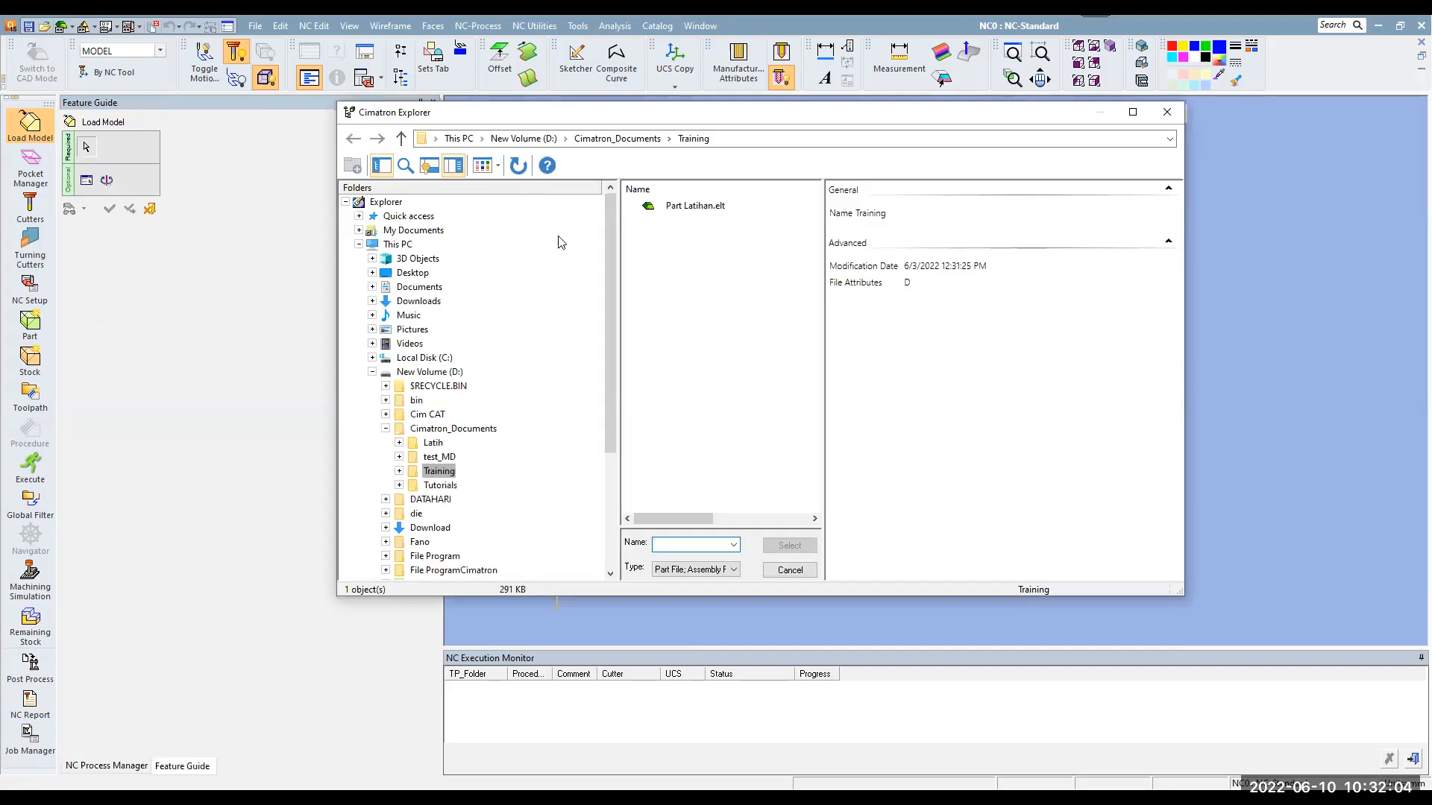
{"action": "left_click", "coordinate": [687, 208]}
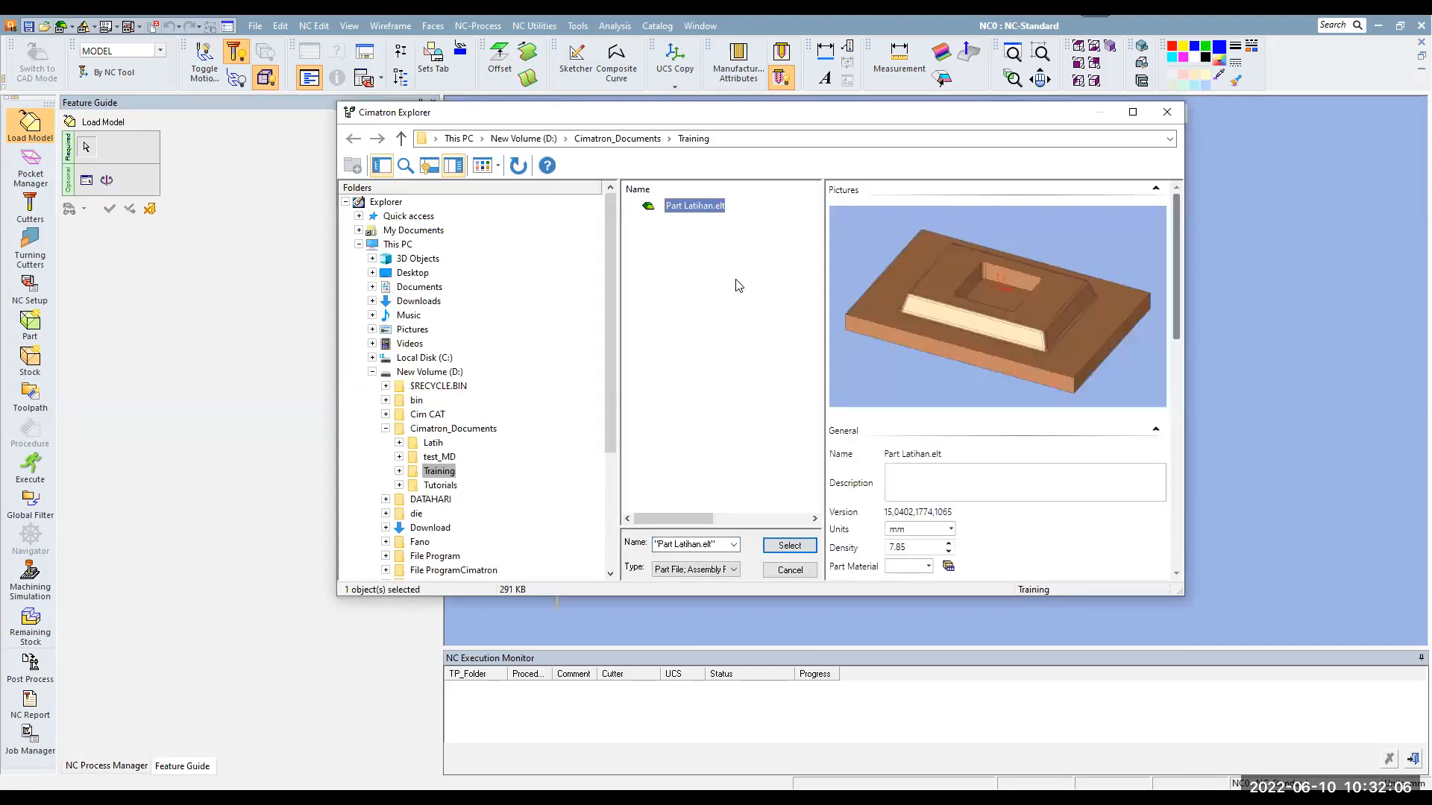
{"action": "left_click", "coordinate": [789, 545]}
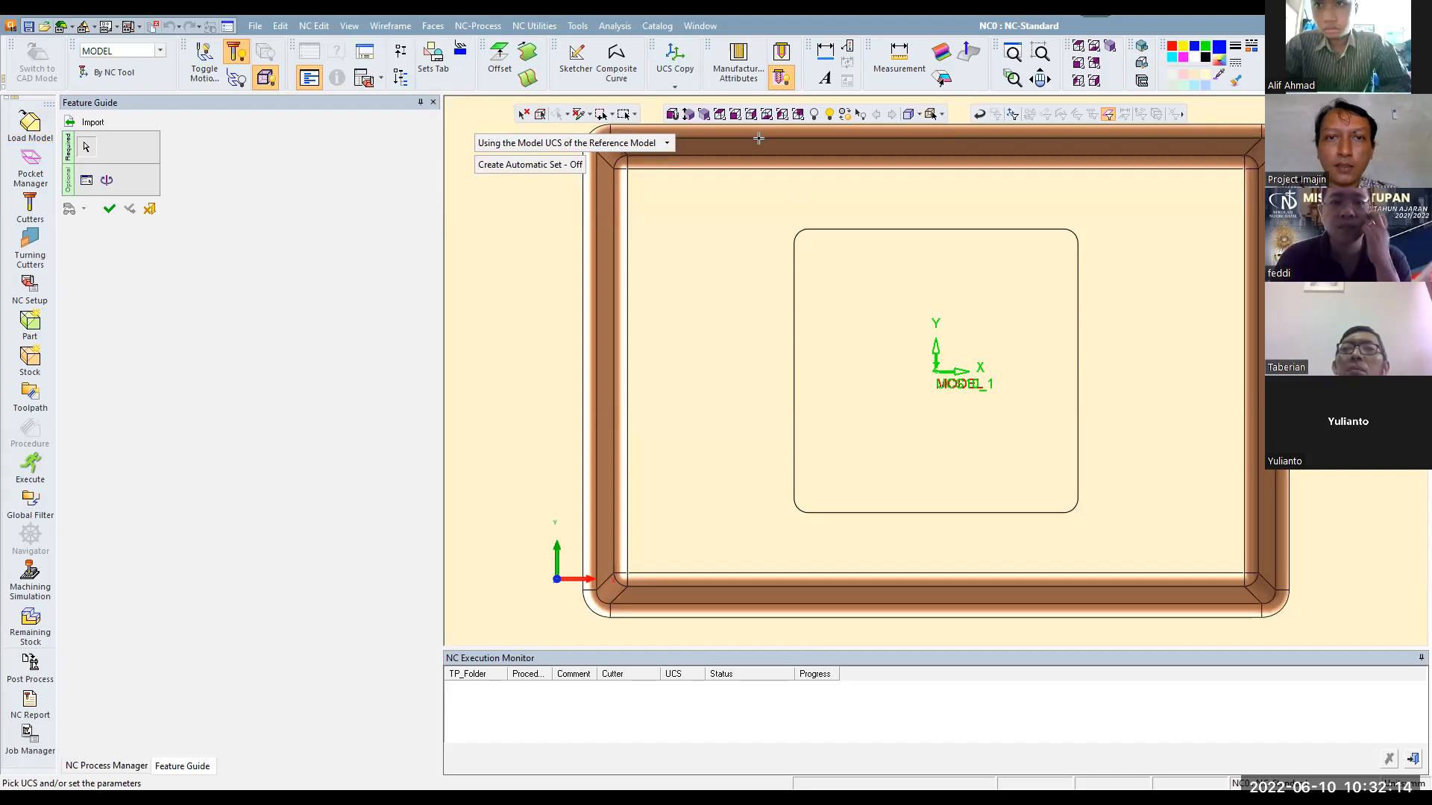
Review the import's translation and rotation options and place the model using the Model UCS of the Reference Model, without rotating it
{"action": "left_click", "coordinate": [704, 114]}
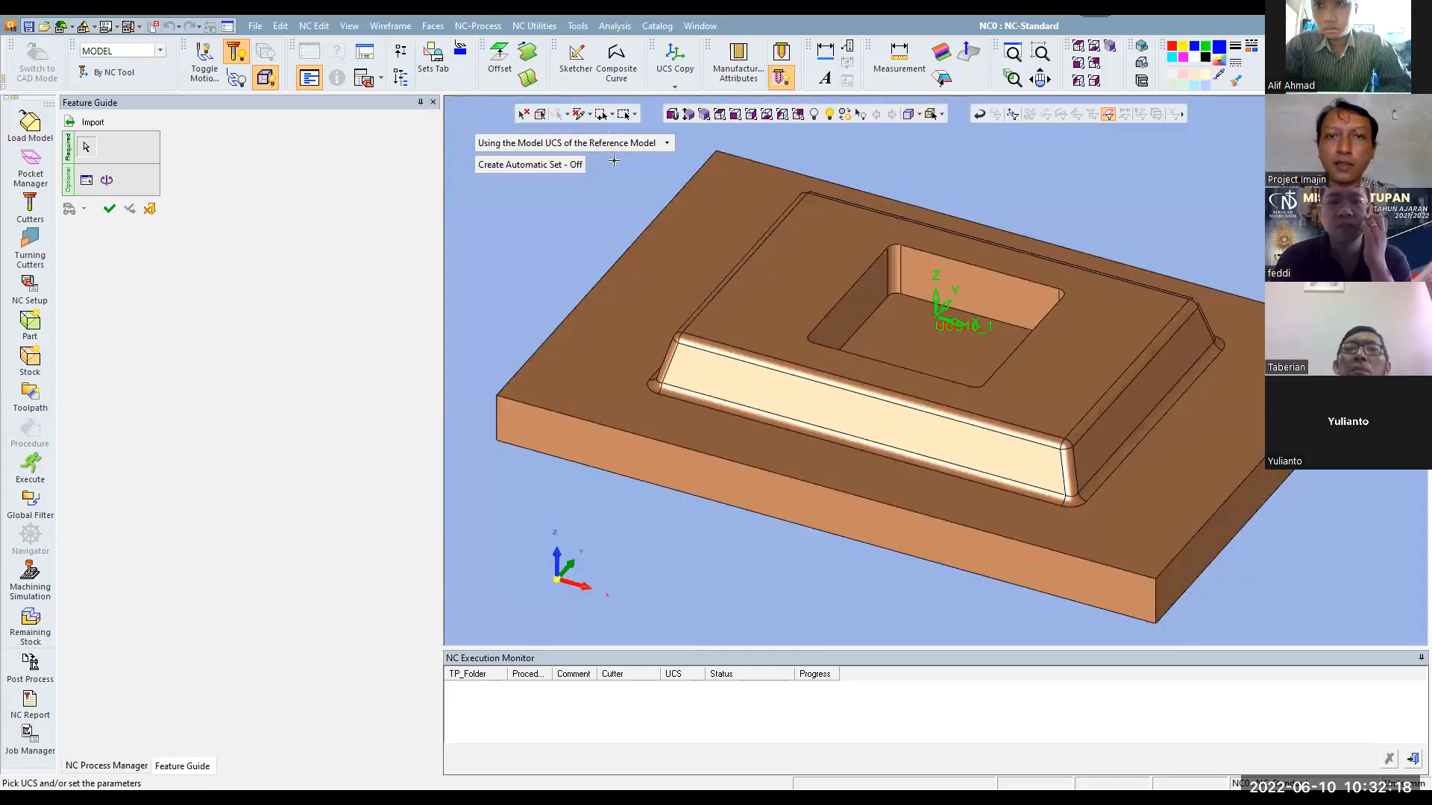
{"action": "left_click", "coordinate": [633, 143]}
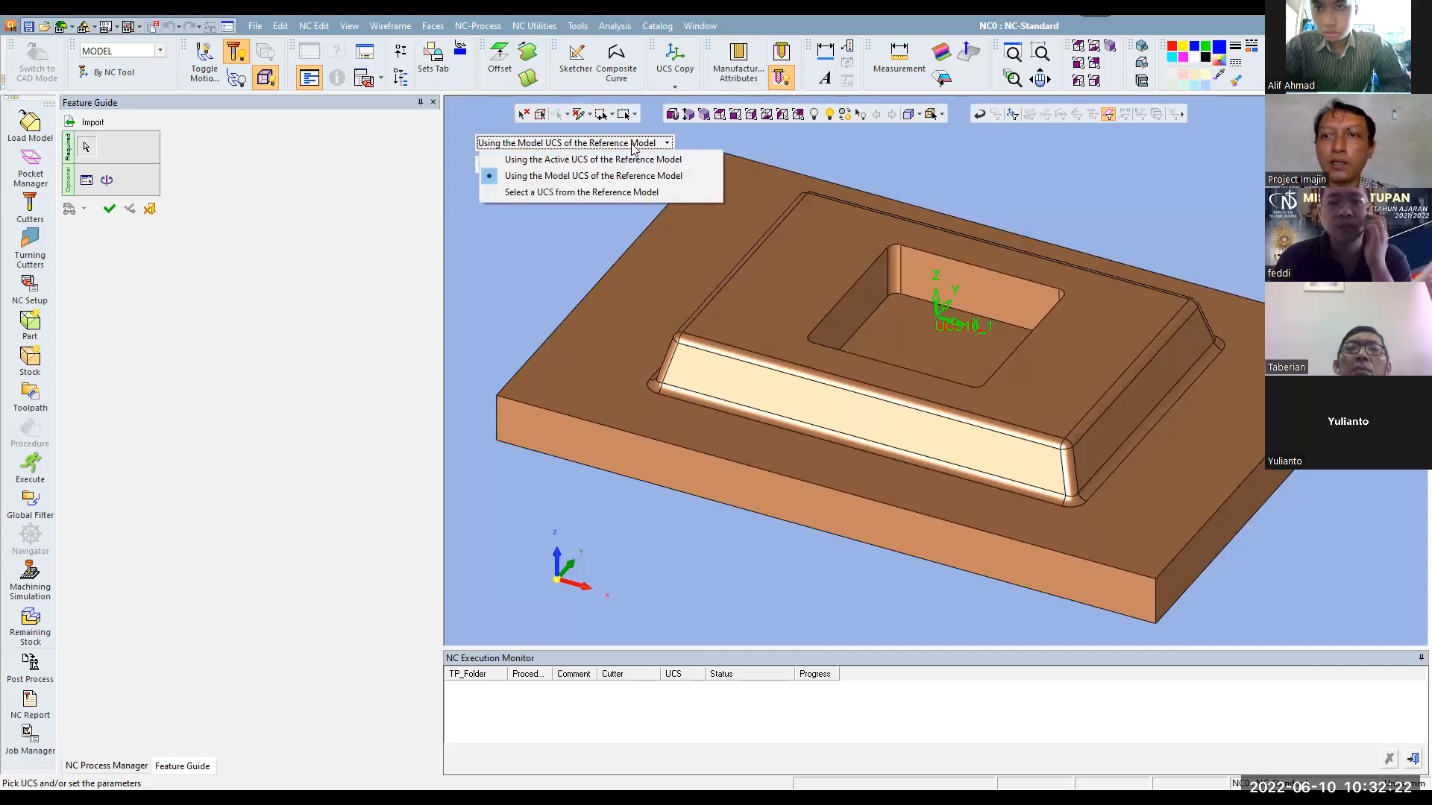
{"action": "left_click", "coordinate": [520, 227]}
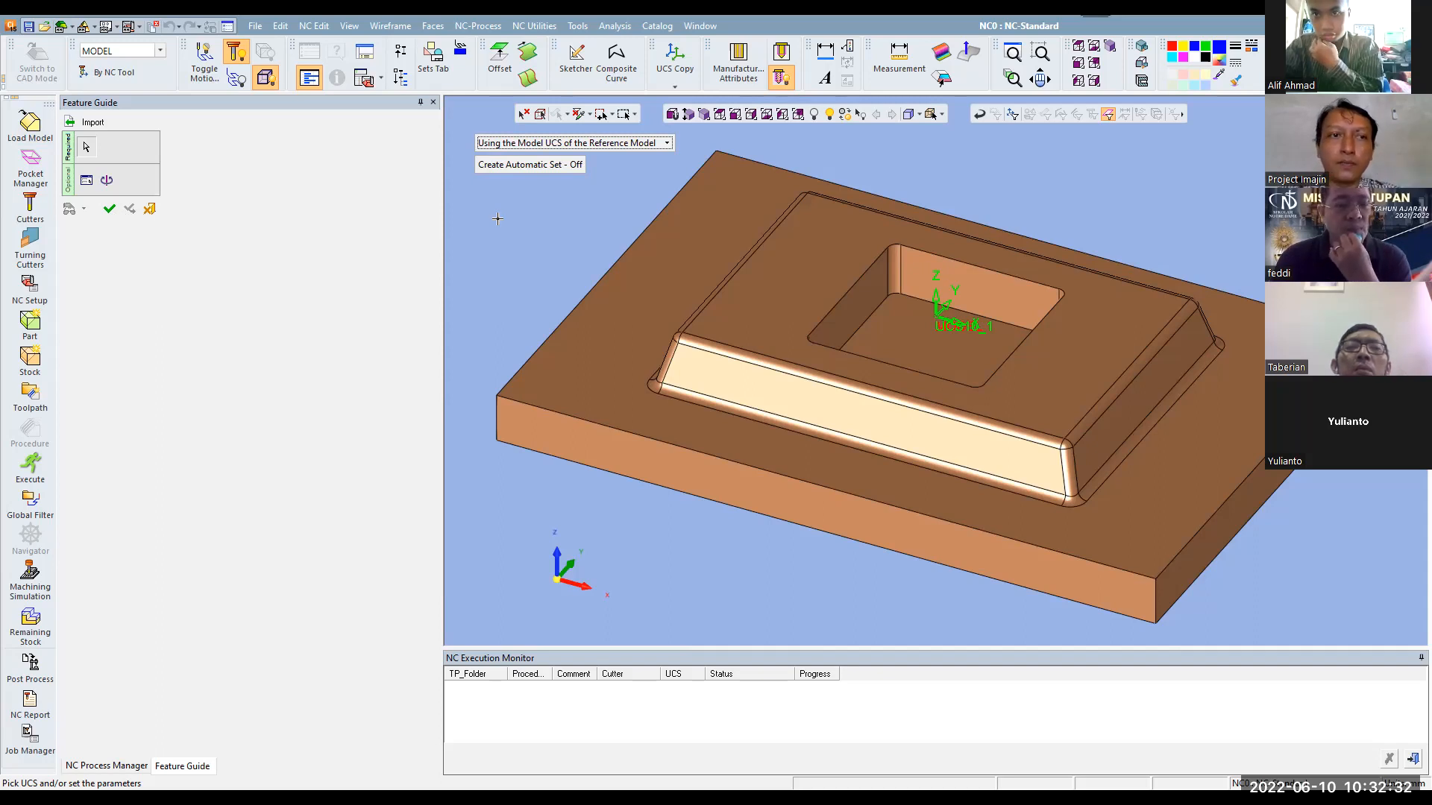
{"action": "left_click", "coordinate": [89, 183]}
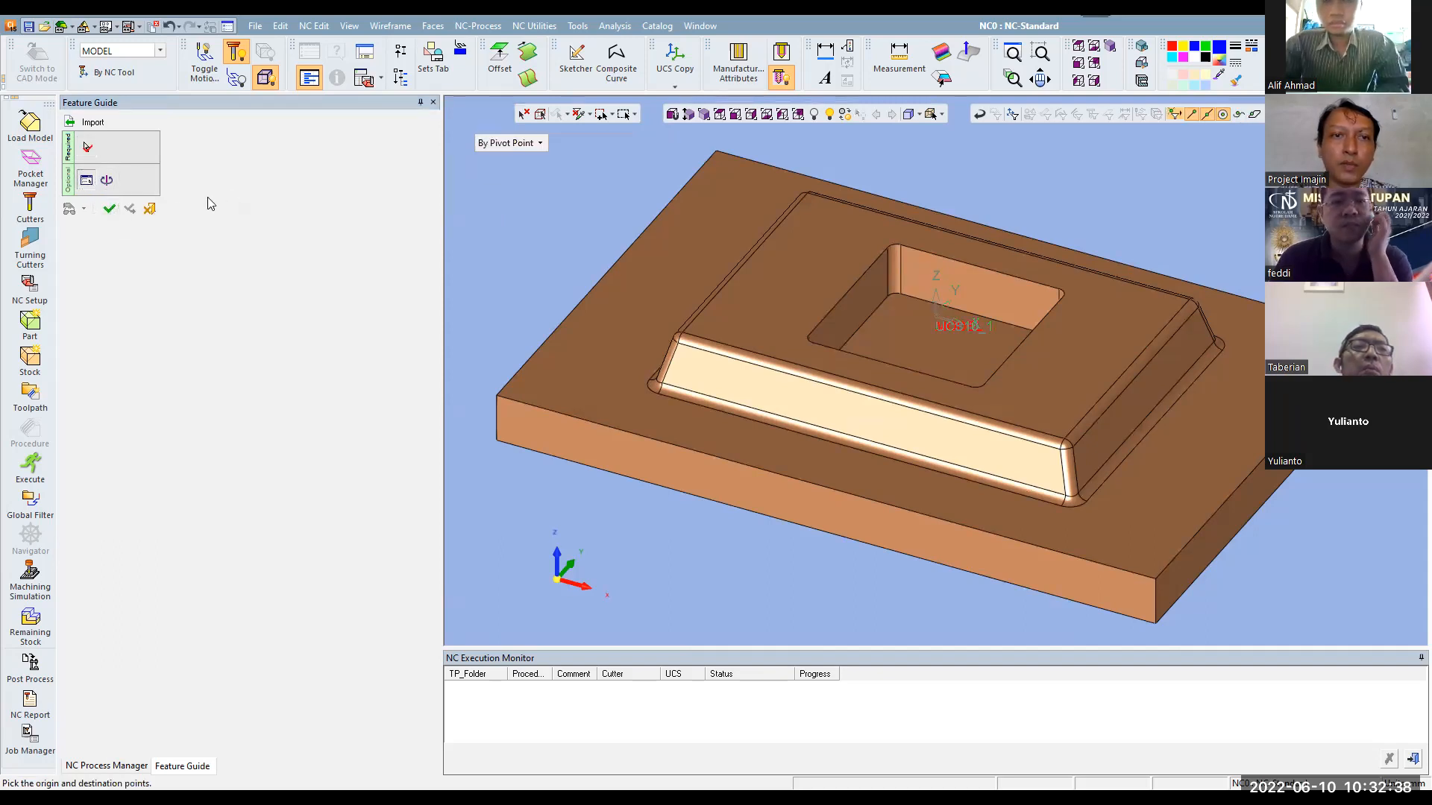
{"action": "left_click", "coordinate": [535, 145]}
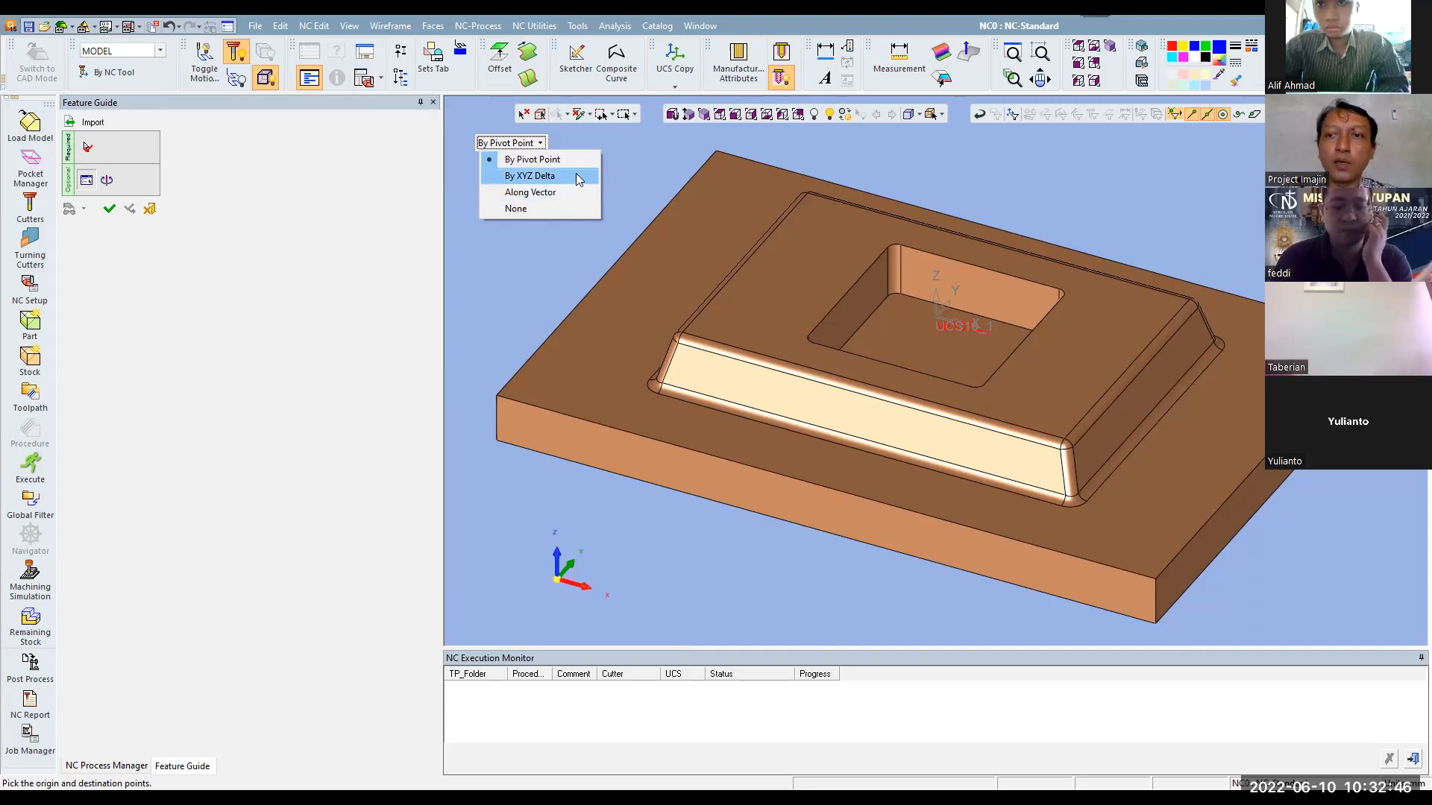
{"action": "left_click", "coordinate": [538, 266]}
{"action": "left_click", "coordinate": [106, 179]}
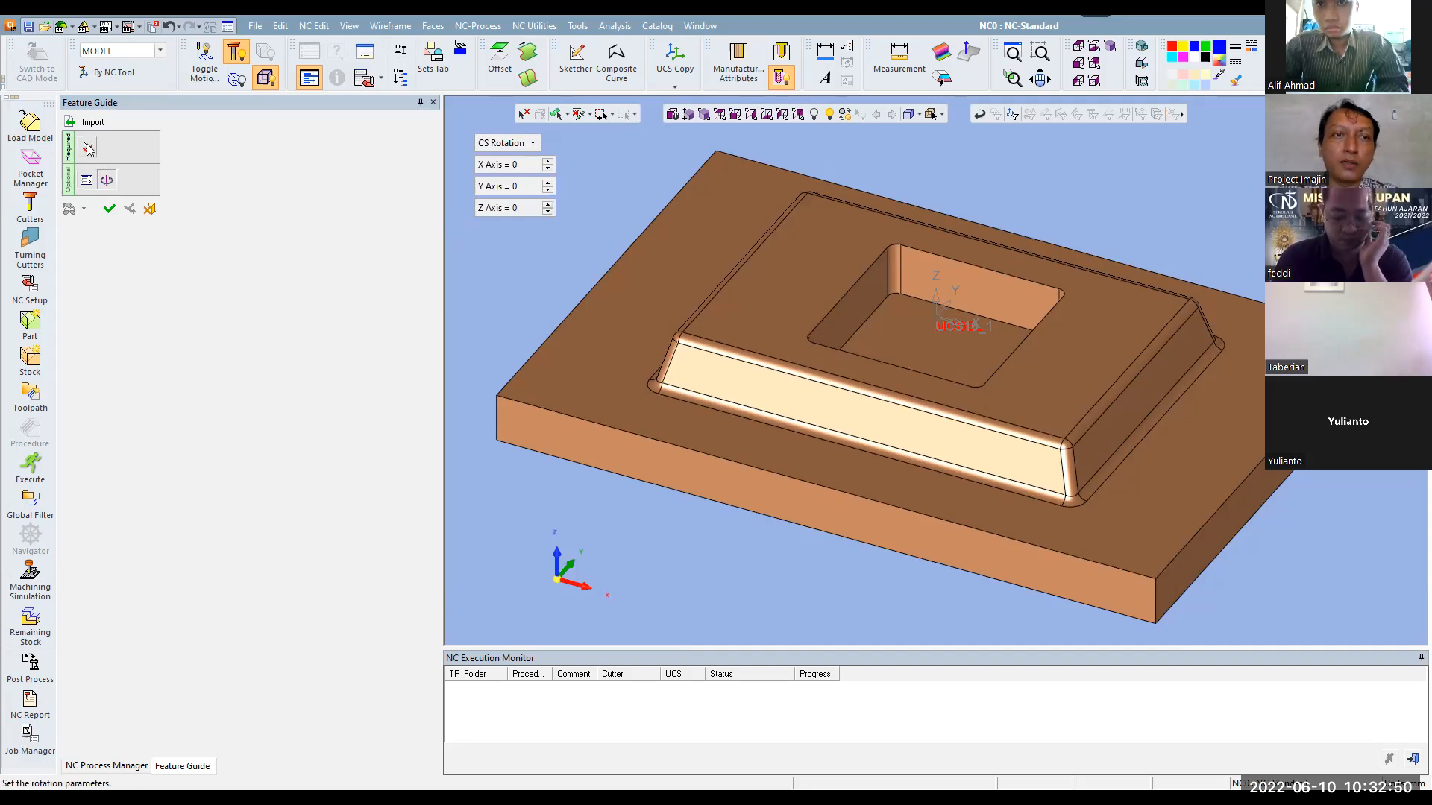
{"action": "left_click", "coordinate": [88, 148]}
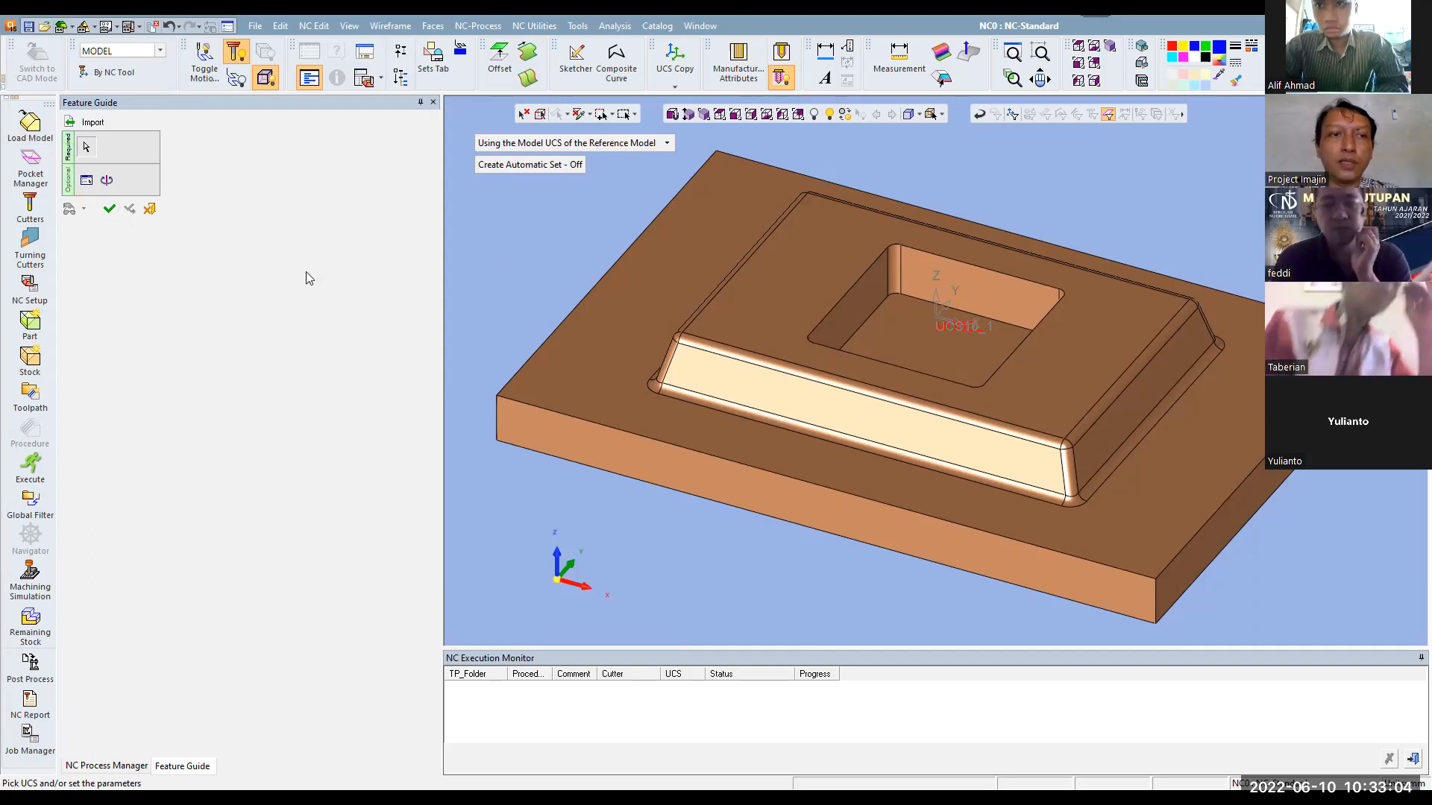
{"action": "left_click", "coordinate": [109, 211]}
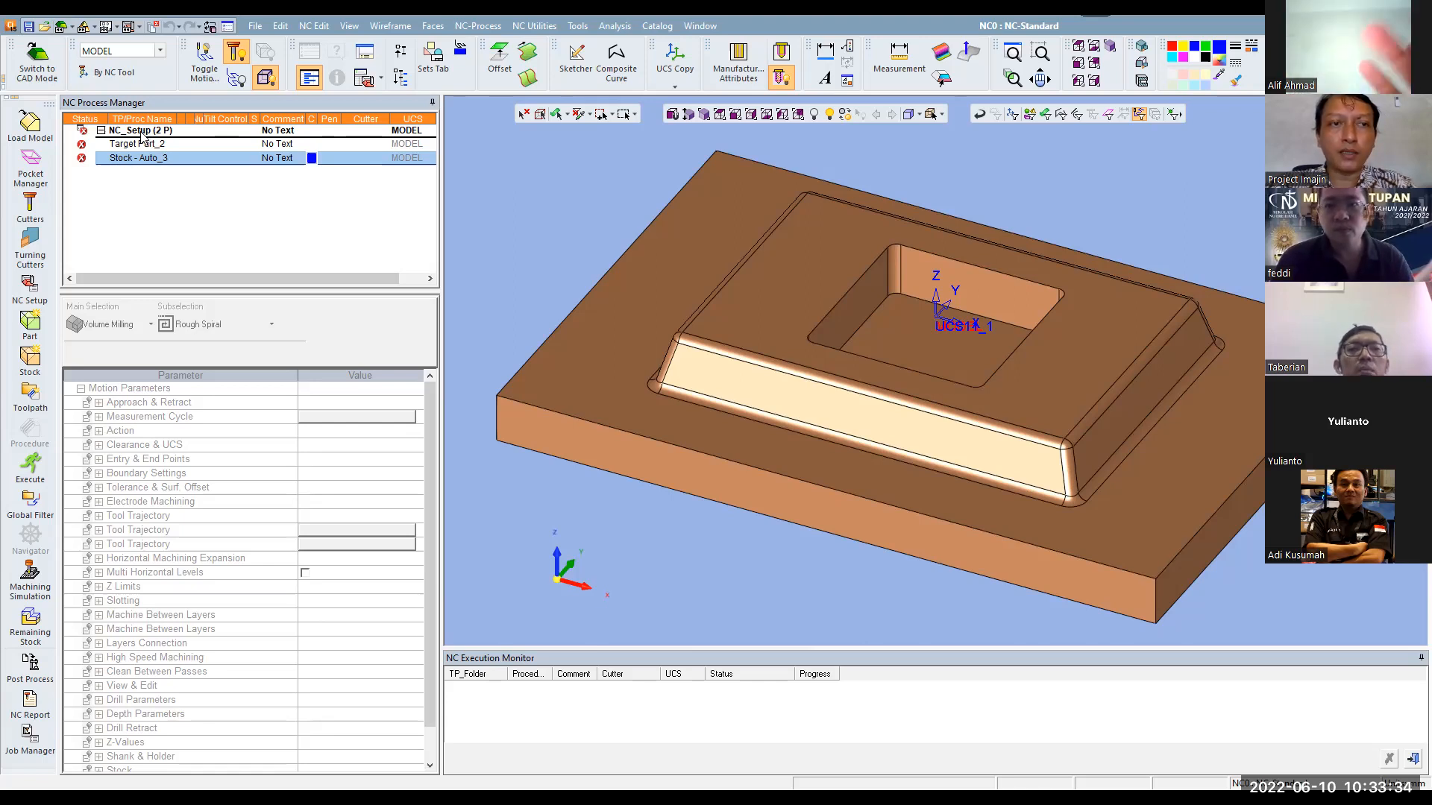
Set the material of the NC_Setup to SKD-11 from the material catalog
{"action": "double_click", "coordinate": [141, 132]}
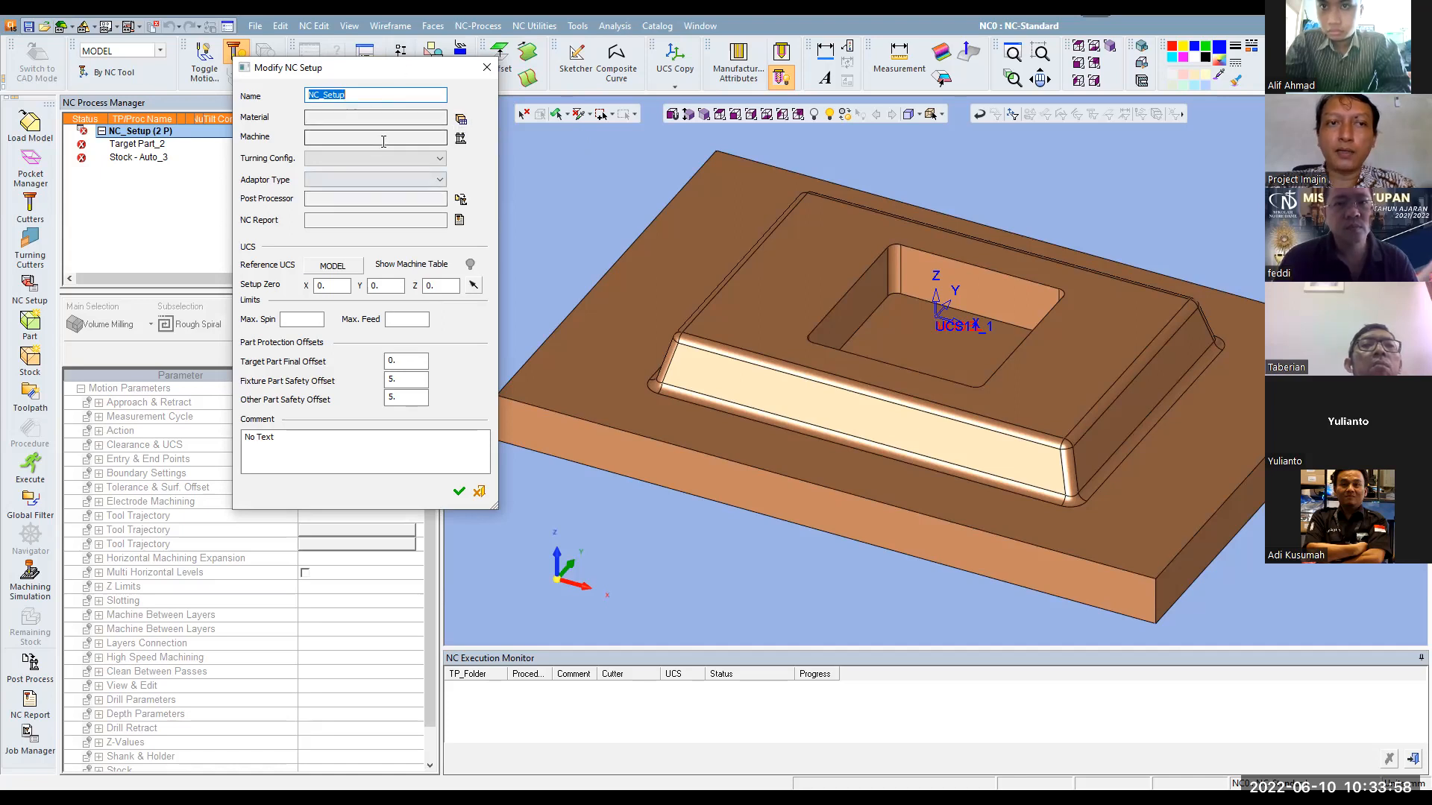
{"action": "left_click", "coordinate": [462, 120]}
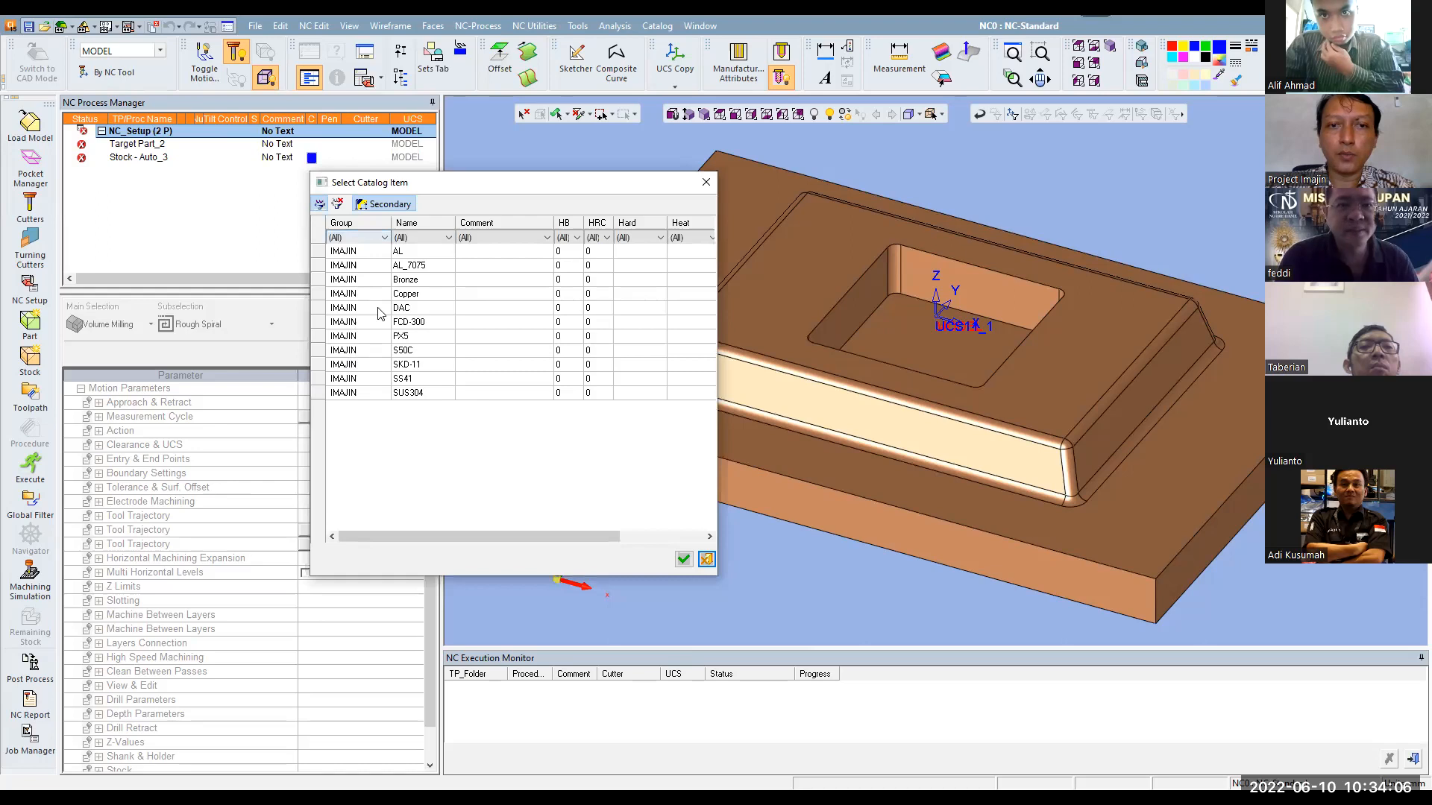
{"action": "left_click", "coordinate": [353, 365]}
{"action": "left_click", "coordinate": [684, 559]}
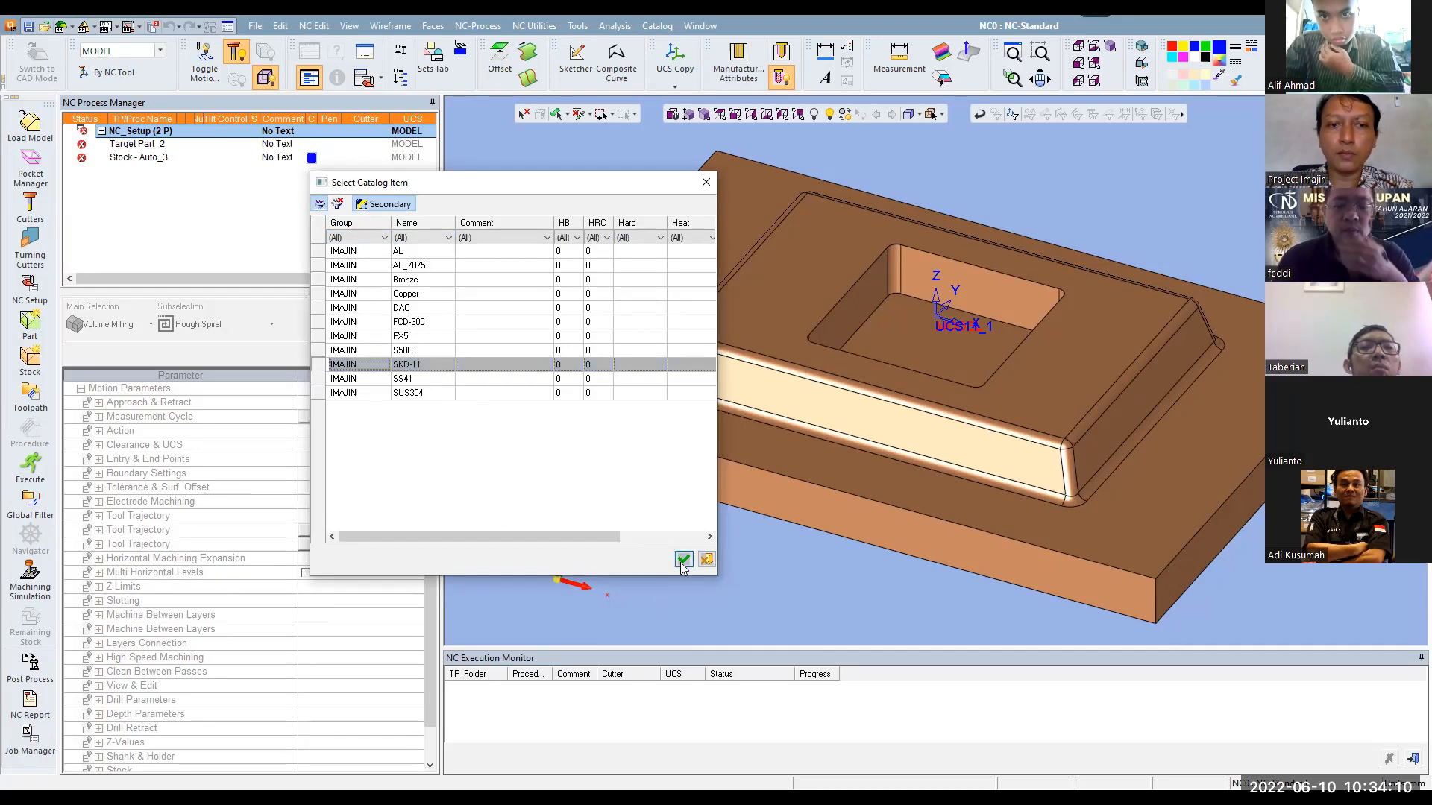
{"action": "left_click", "coordinate": [460, 492]}
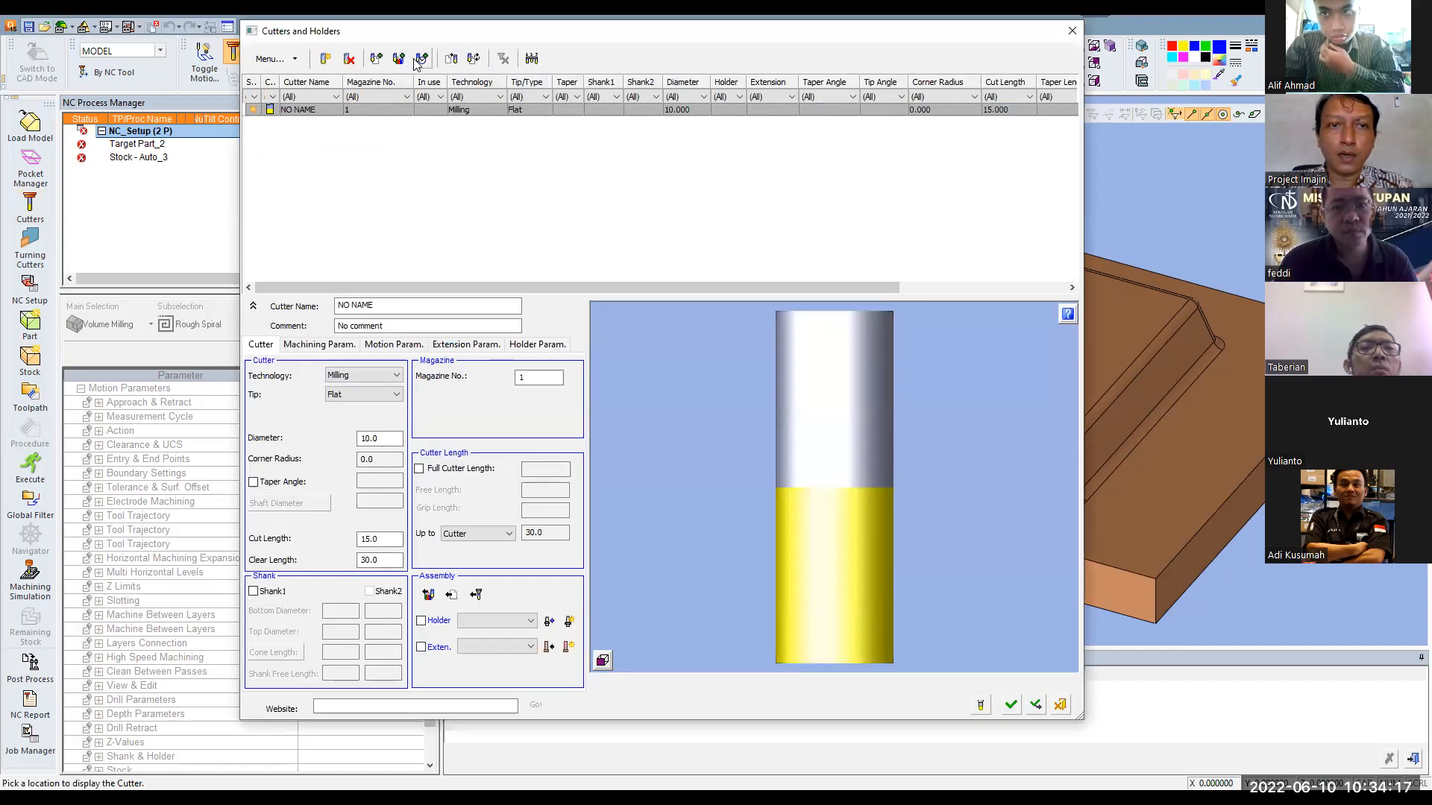
Start adding a cutter from the library and browse the Hari collection to its ENDM milling cutters
{"action": "left_click", "coordinate": [399, 58]}
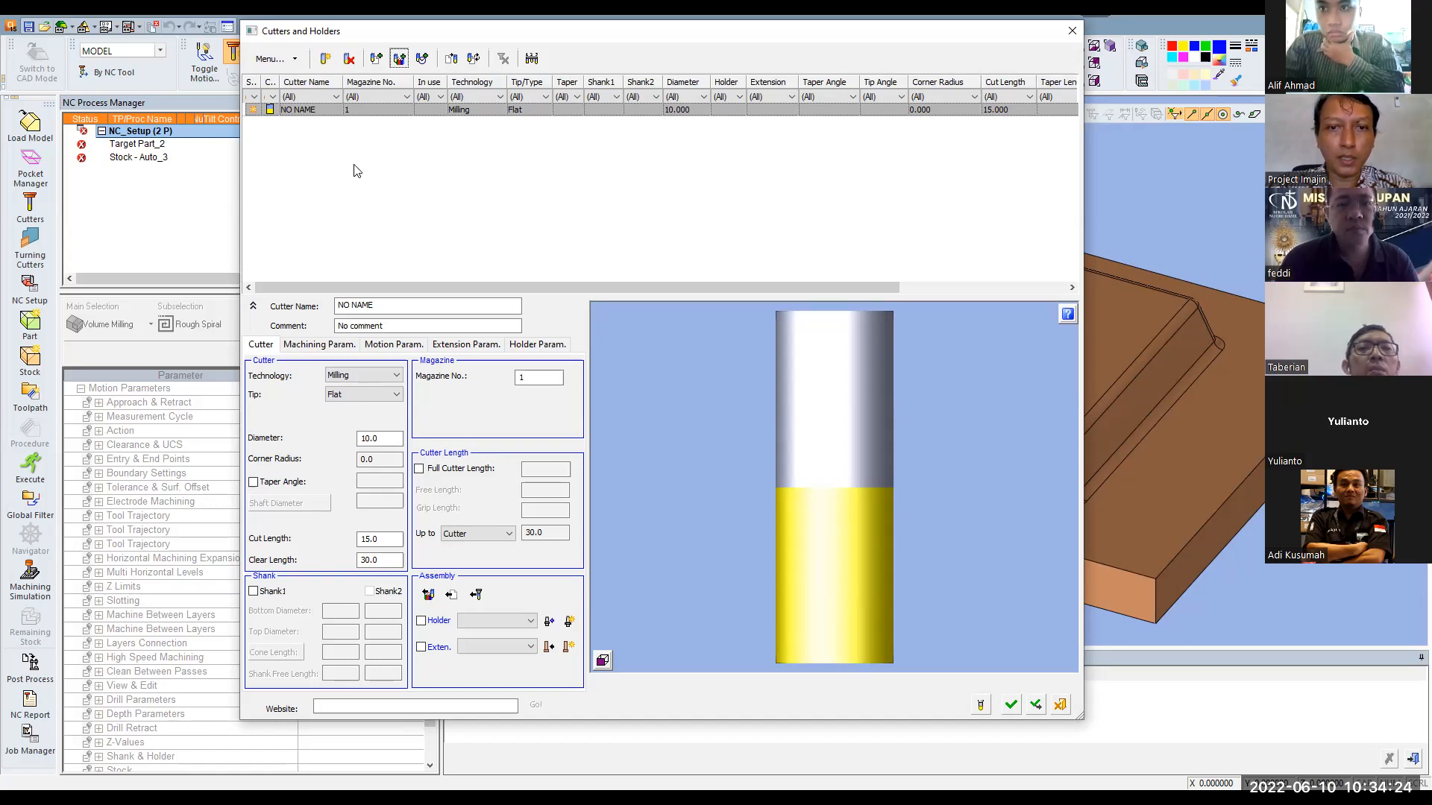
{"action": "left_click", "coordinate": [707, 54]}
{"action": "left_click", "coordinate": [686, 87]}
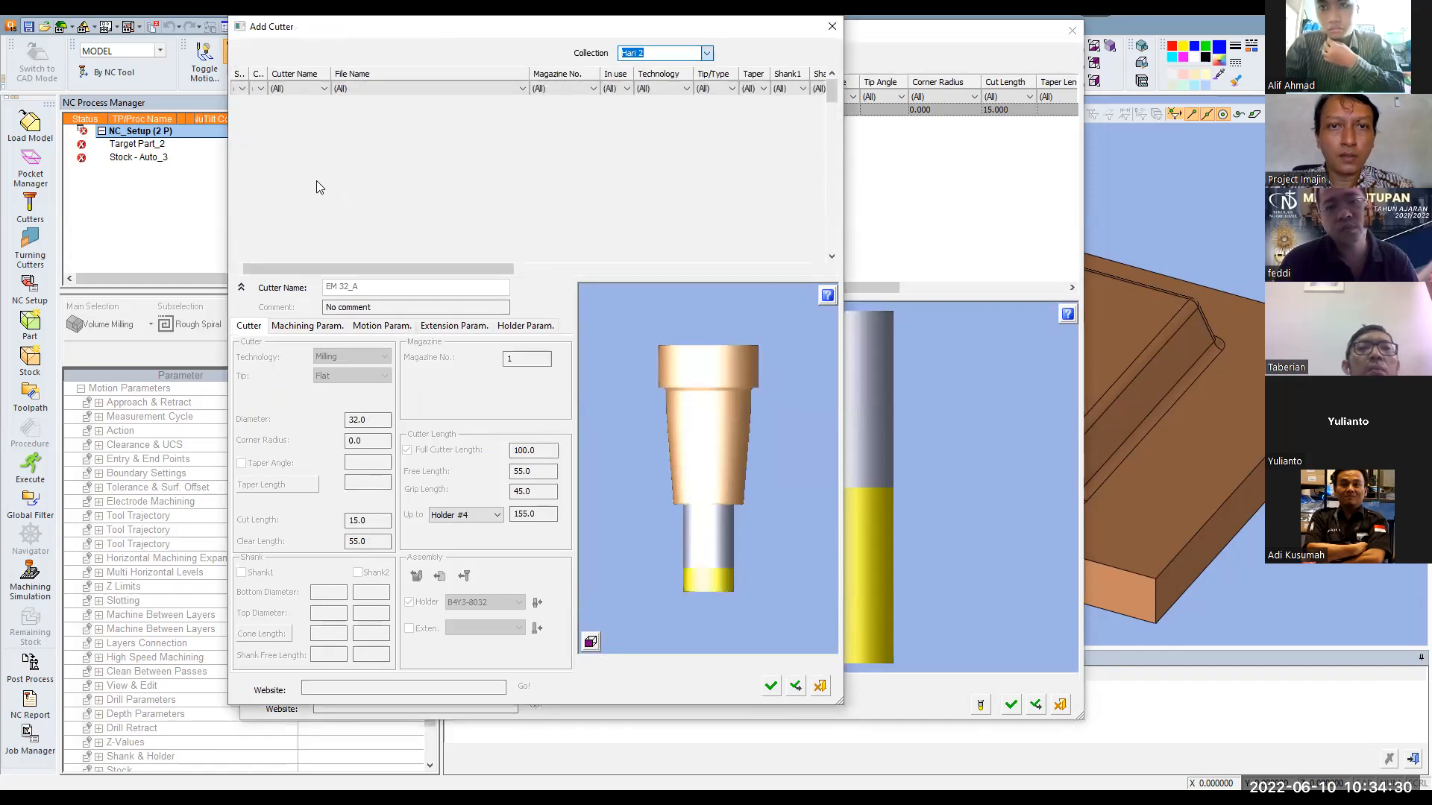
{"action": "scroll", "coordinate": [295, 190], "scroll_direction": "down", "scroll_amount": 15}
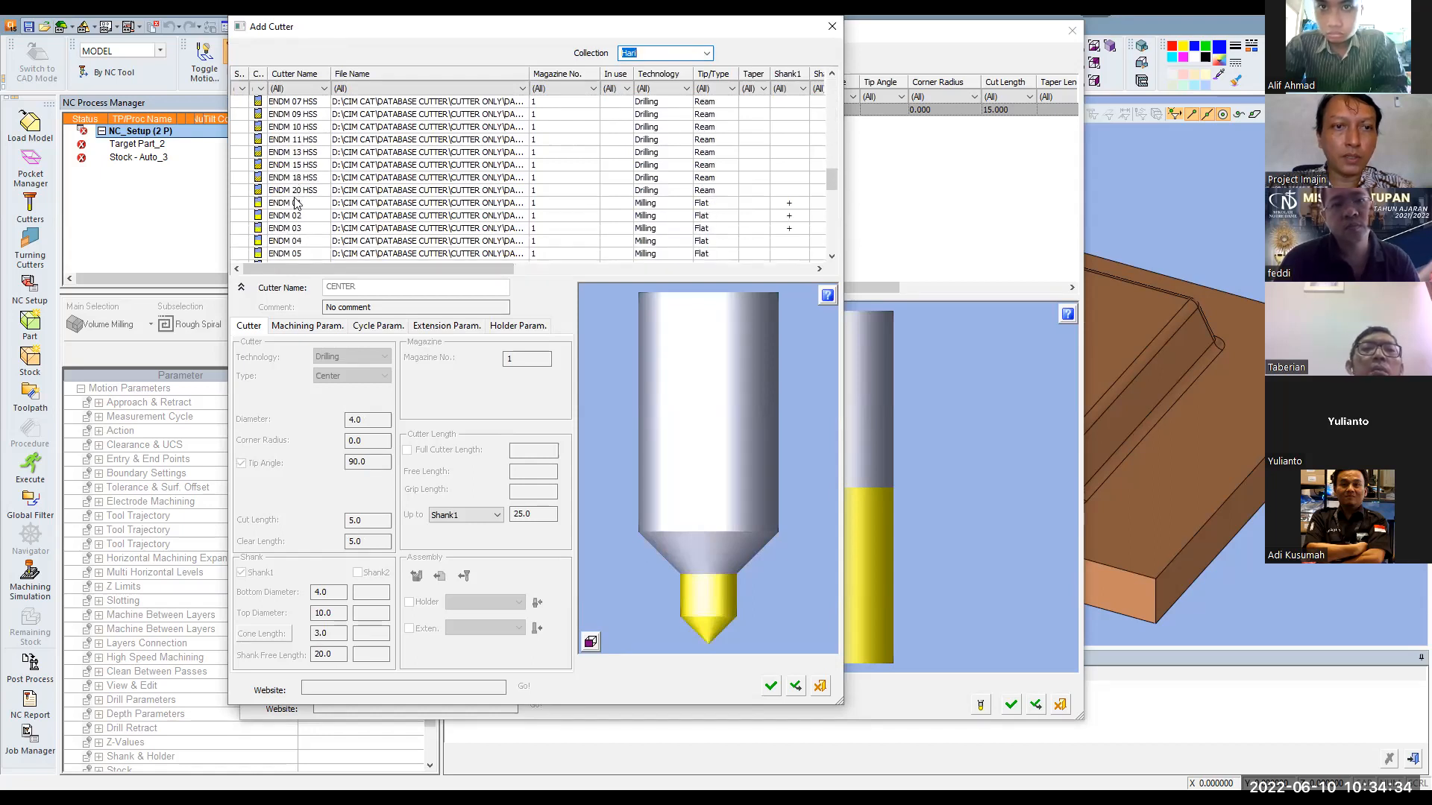
{"action": "scroll", "coordinate": [295, 209], "scroll_direction": "down", "scroll_amount": 3}
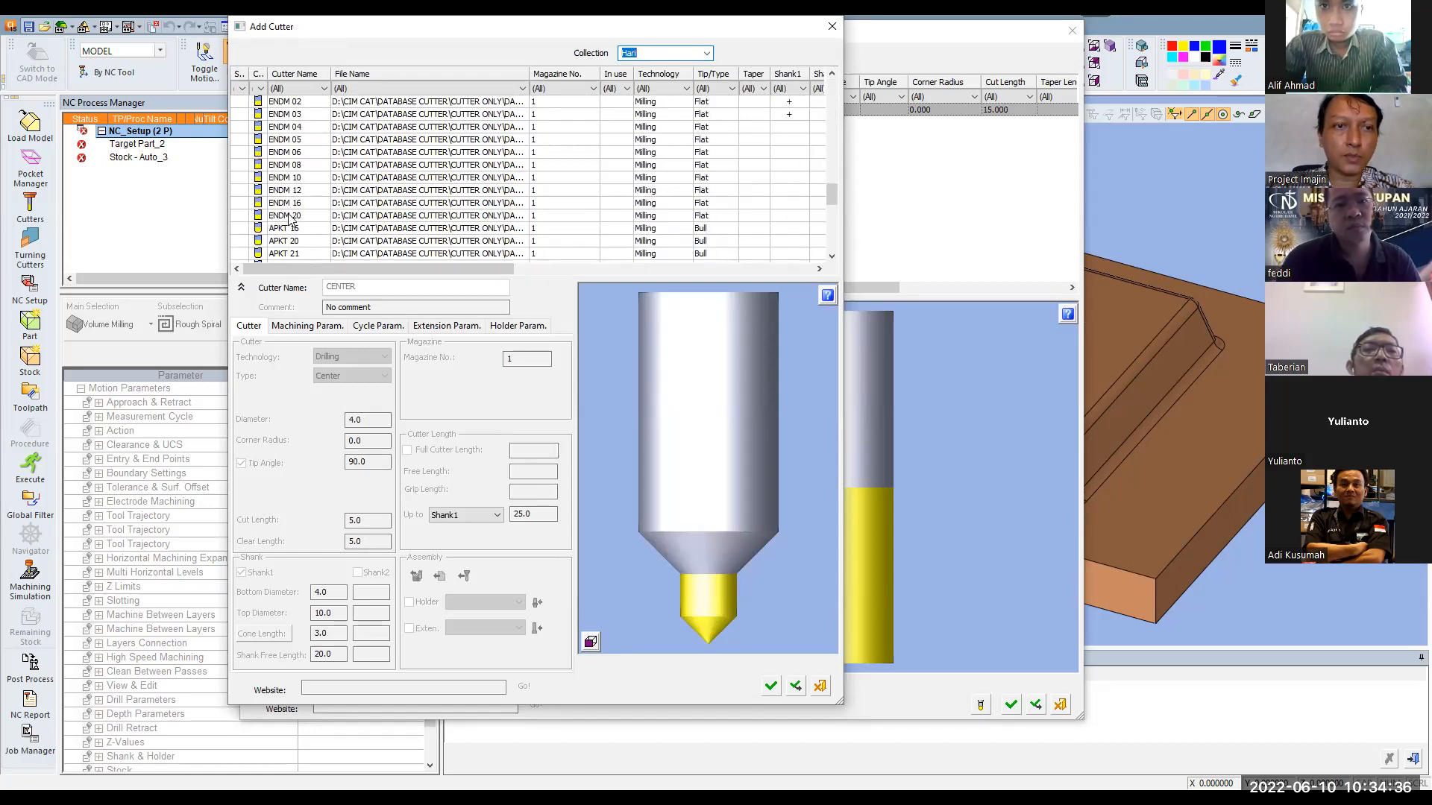
Examine the machining parameters of the ENDM 10 cutter and its feed and spin values for each material
{"action": "left_click", "coordinate": [286, 179]}
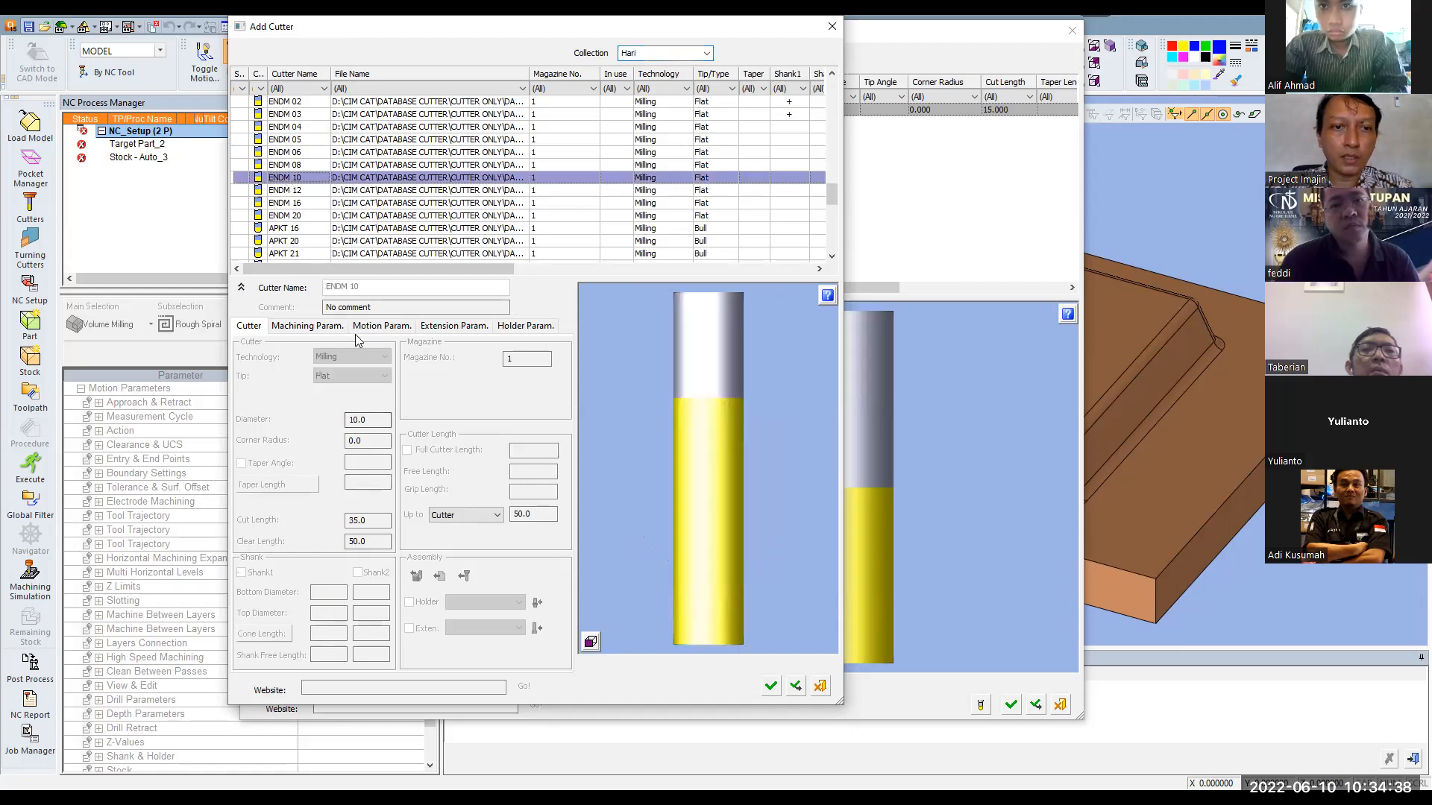
{"action": "left_click", "coordinate": [320, 326]}
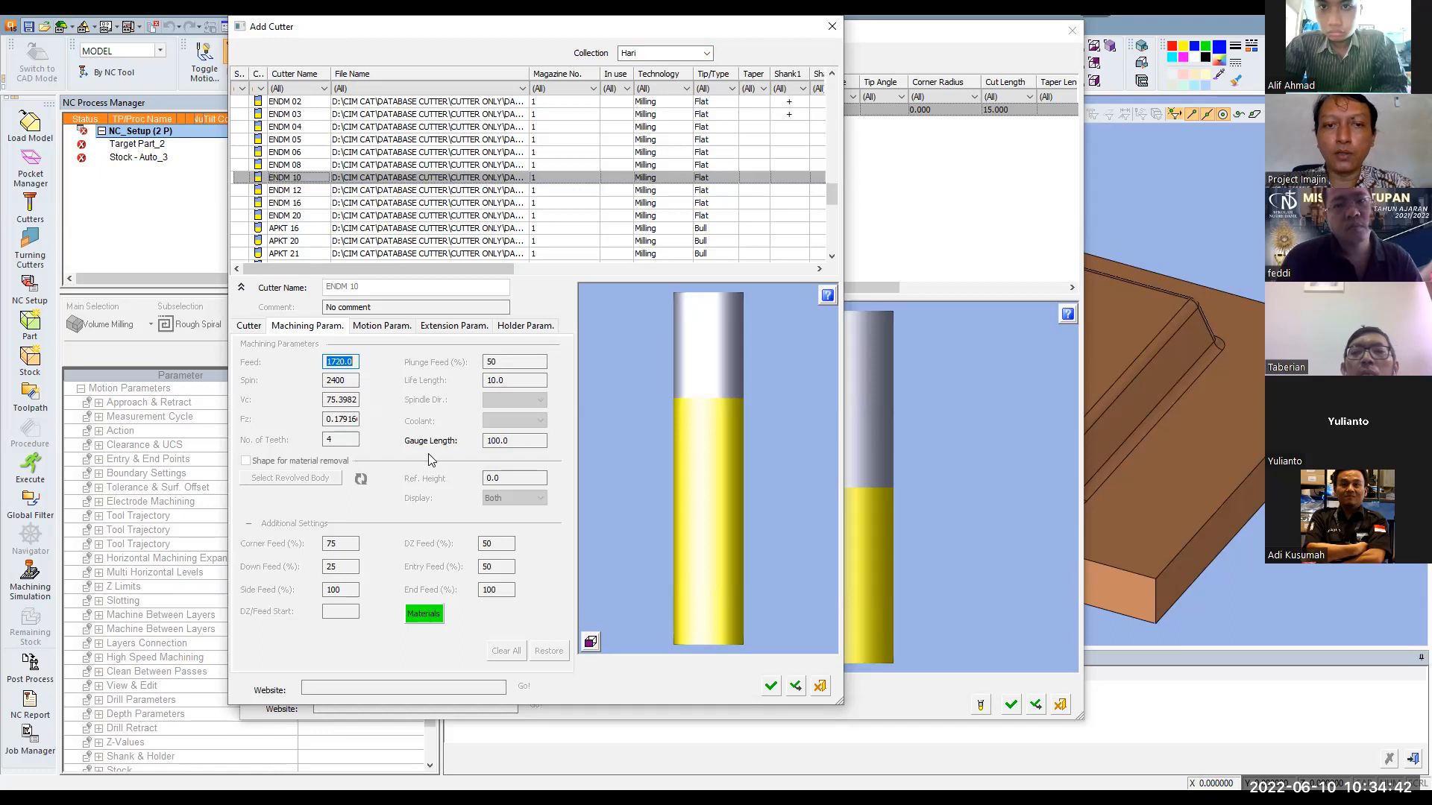
{"action": "left_click", "coordinate": [424, 614]}
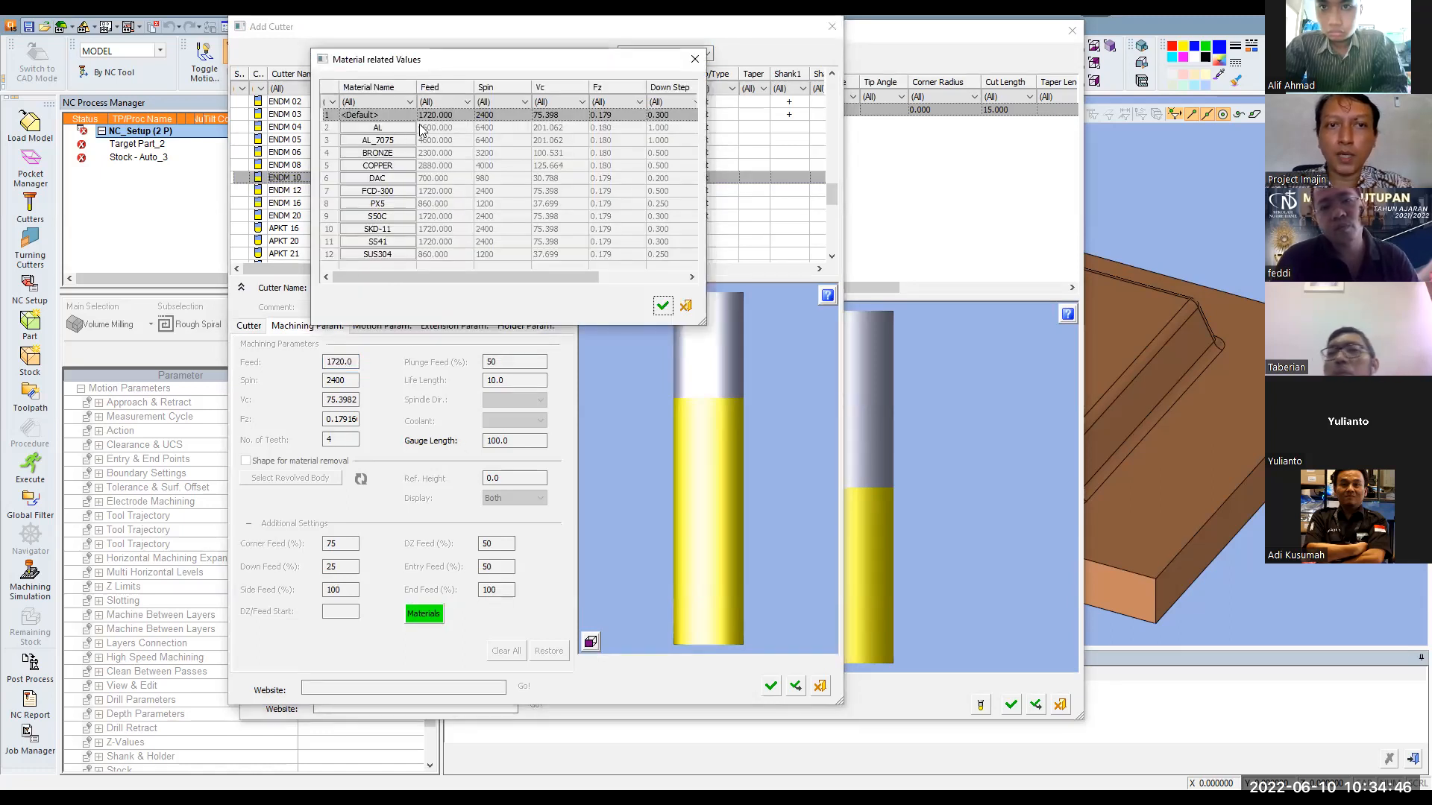
{"action": "left_click_drag", "start_coordinate": [438, 63], "coordinate": [472, 93]}
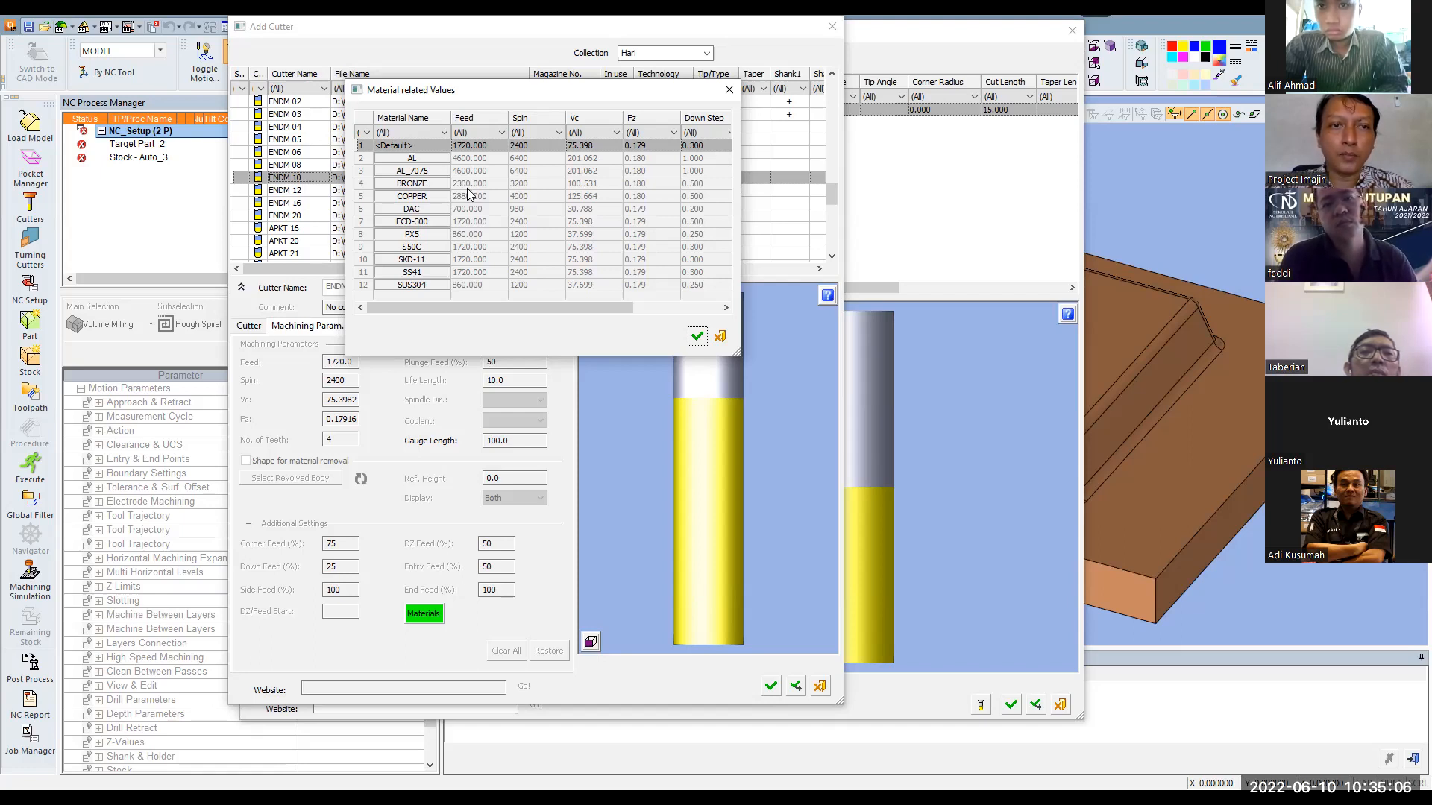
{"action": "left_click", "coordinate": [697, 338]}
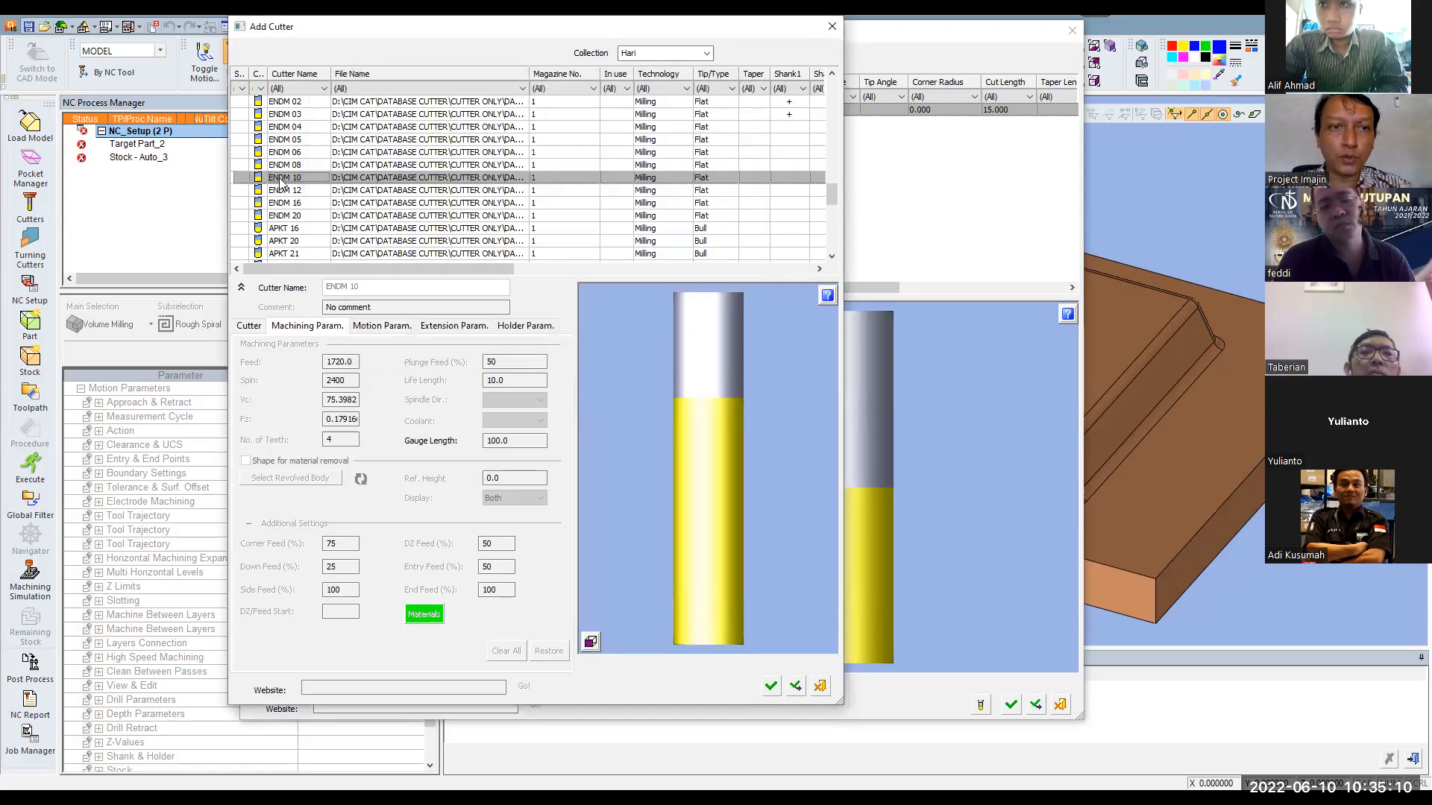
Add the flat milling cutter ENDM 20 from the library to the NC file's cutter list
{"action": "left_click", "coordinate": [283, 216]}
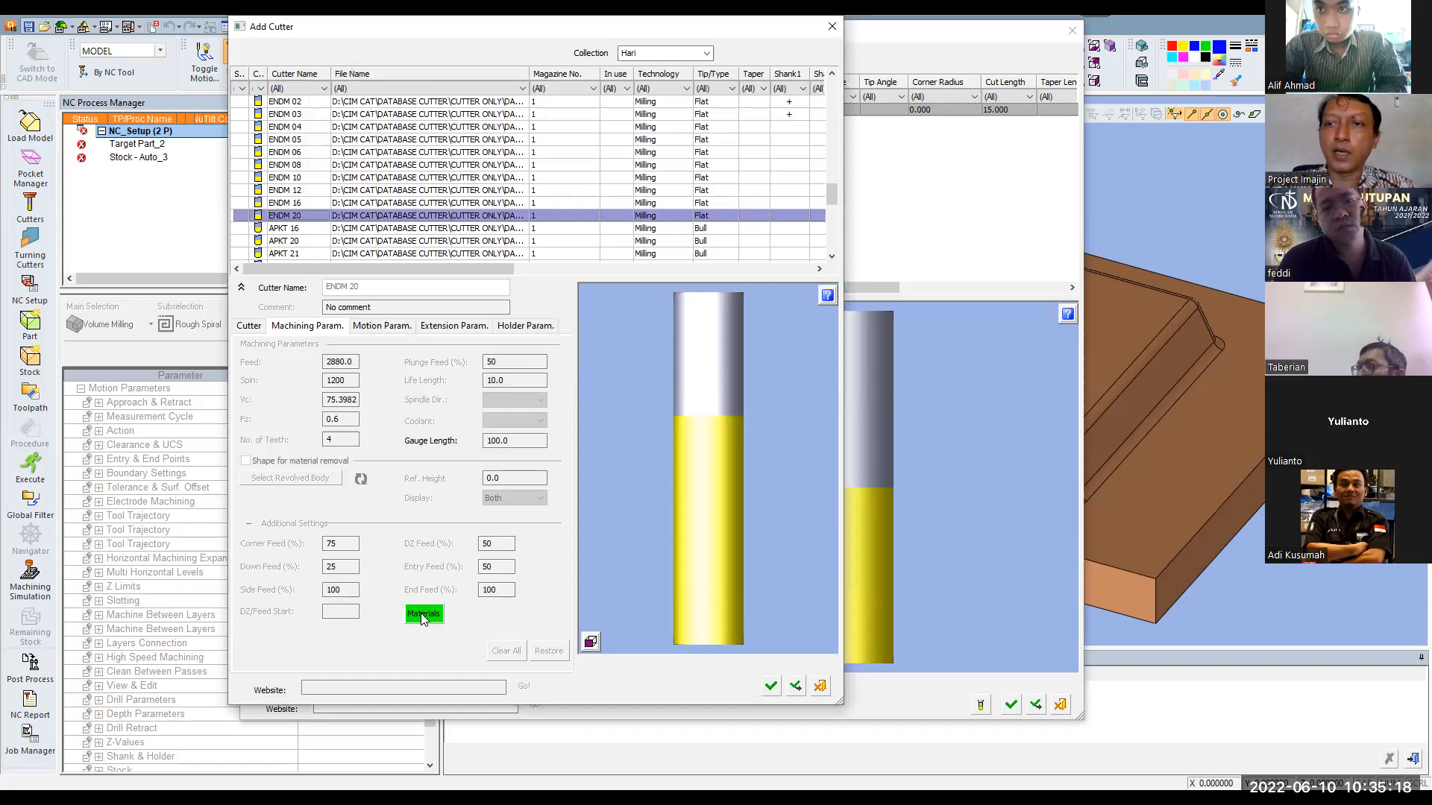
{"action": "left_click", "coordinate": [771, 686]}
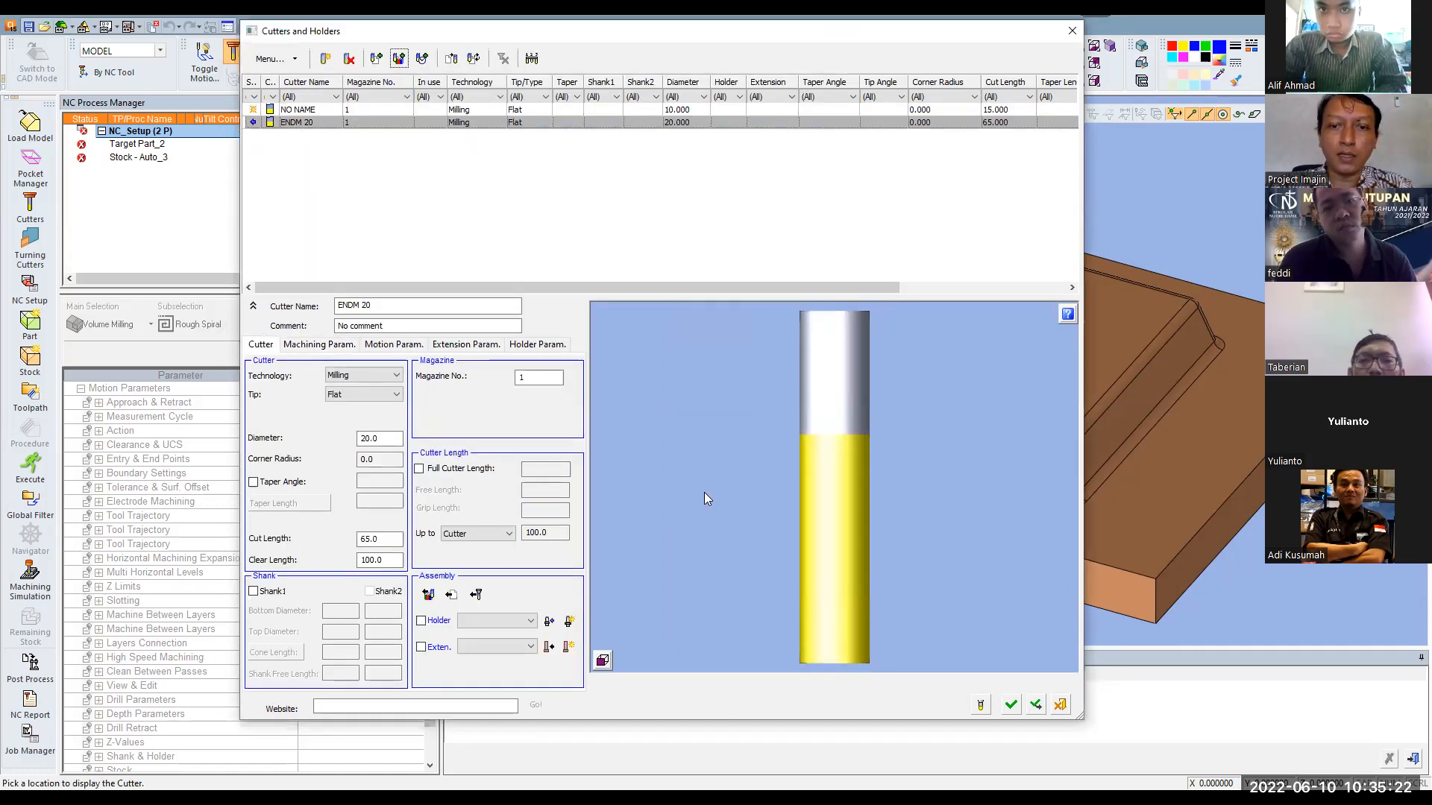
{"action": "left_click", "coordinate": [1011, 705]}
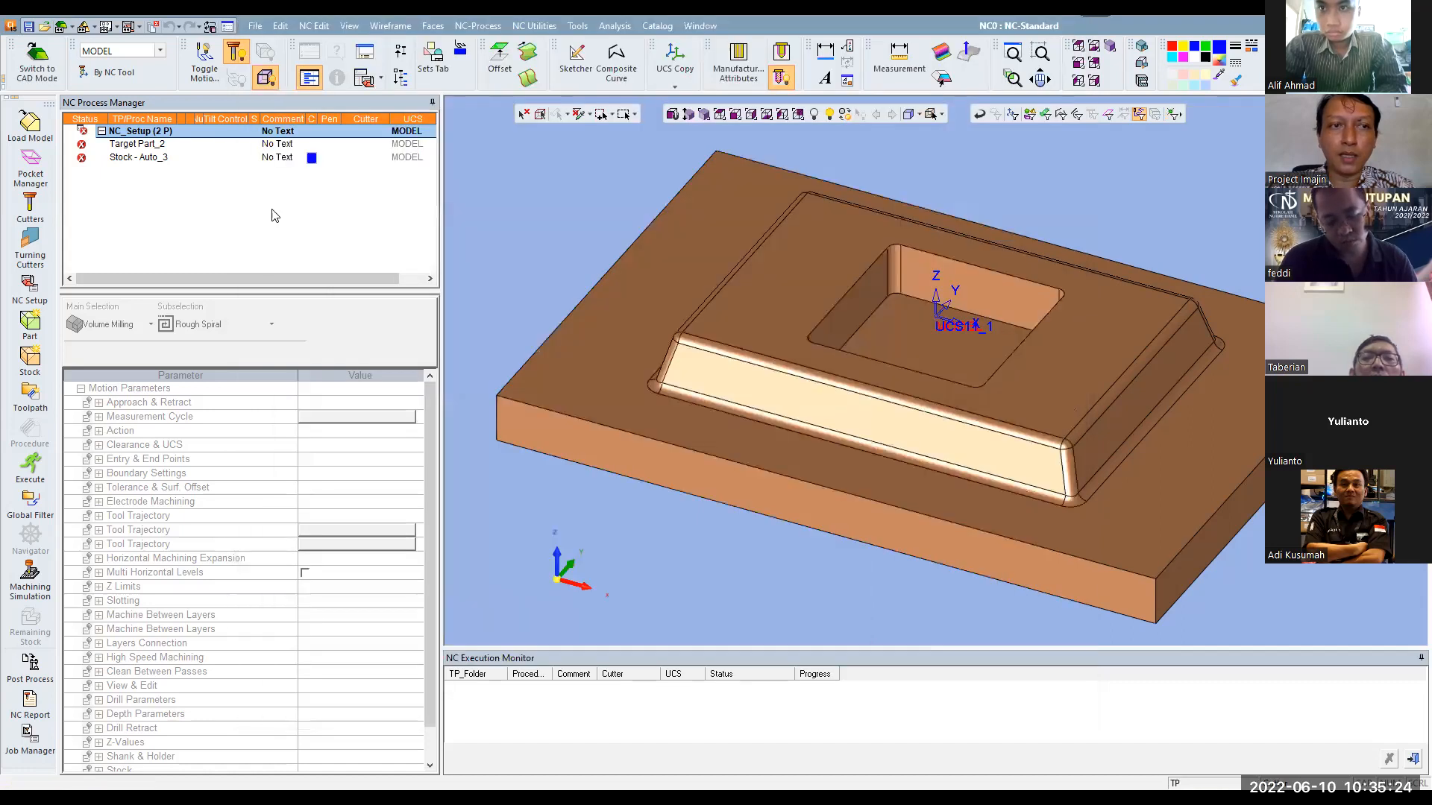
Check the NC_Setup settings and execute Target Part_2 to define the target part
{"action": "double_click", "coordinate": [130, 132]}
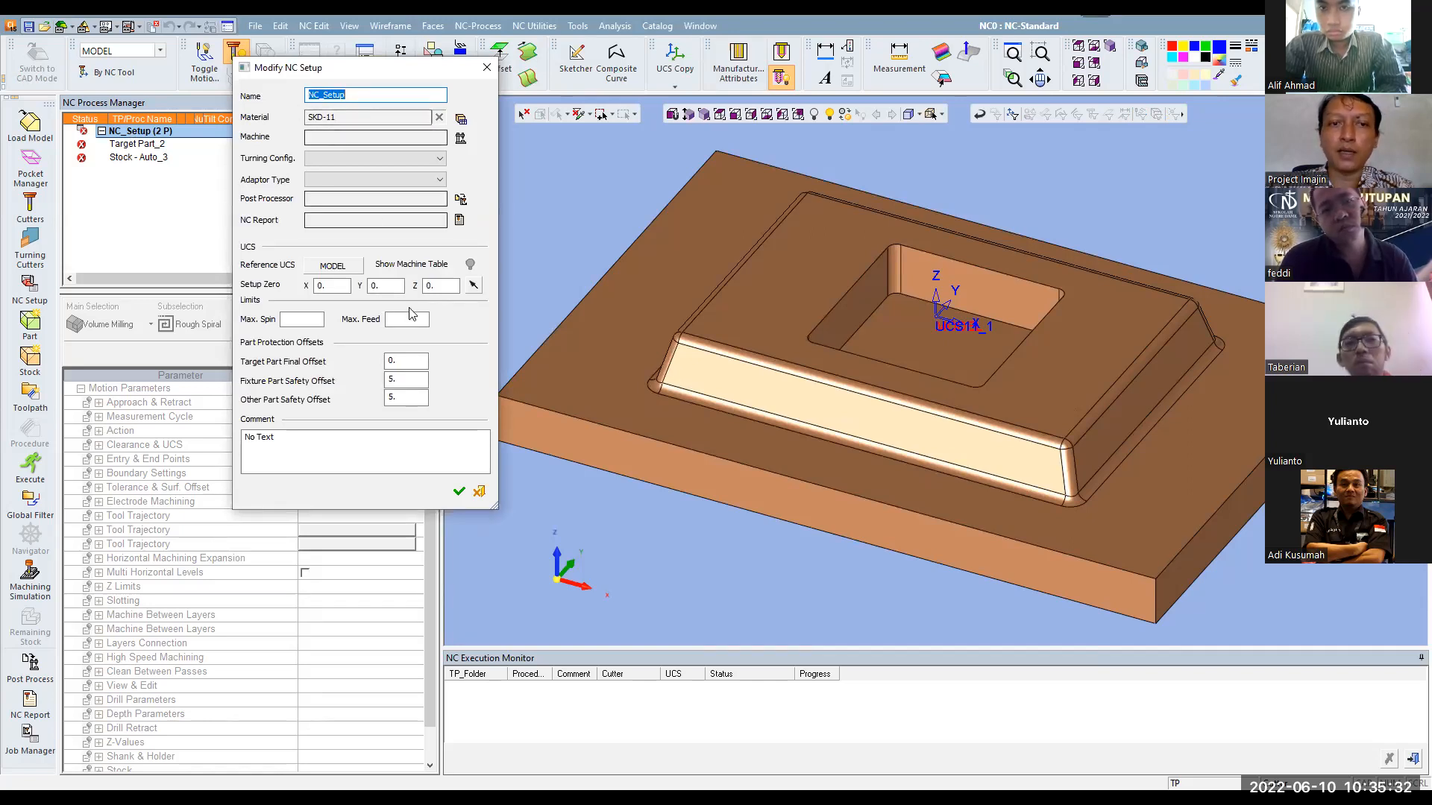
{"action": "left_click", "coordinate": [458, 492]}
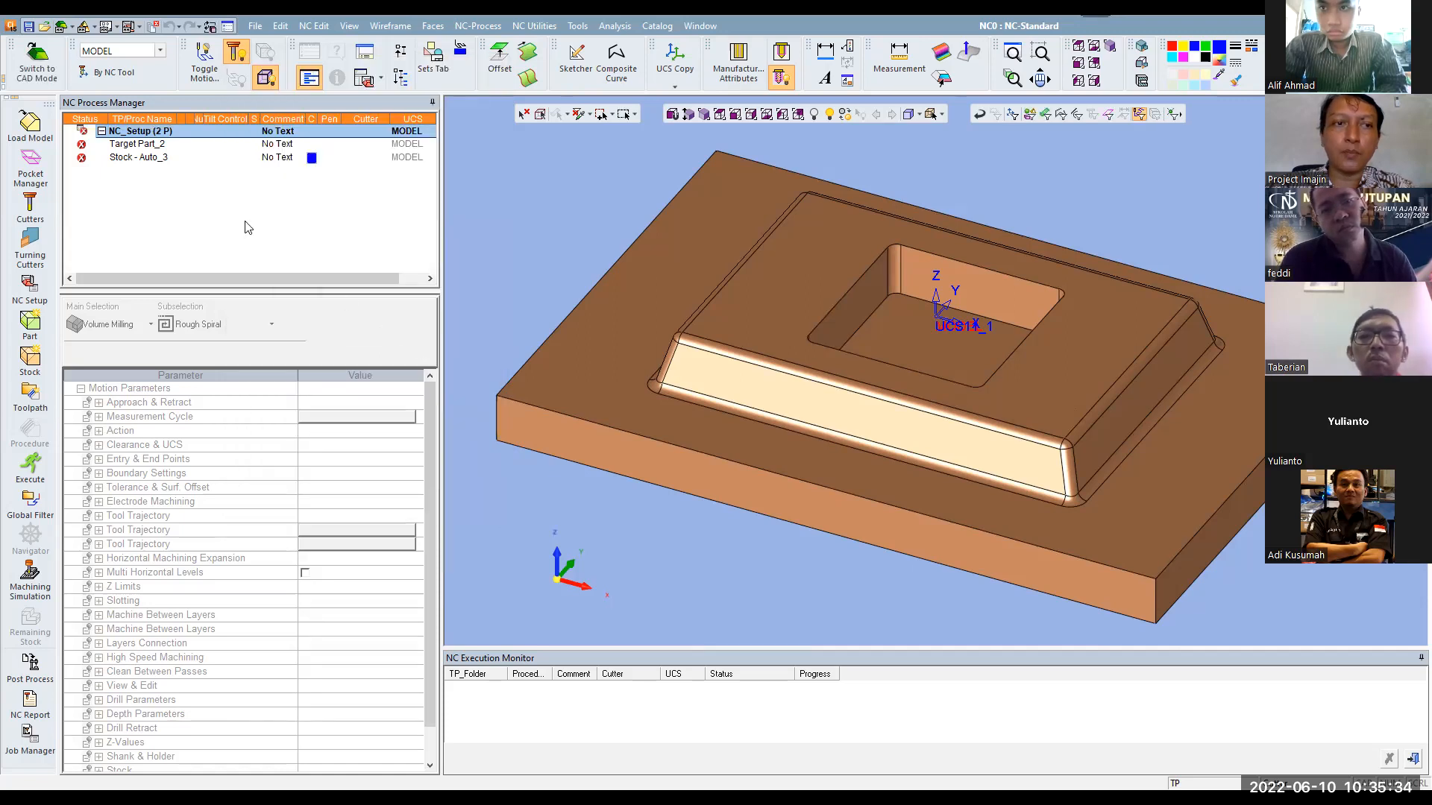
{"action": "left_click", "coordinate": [149, 144]}
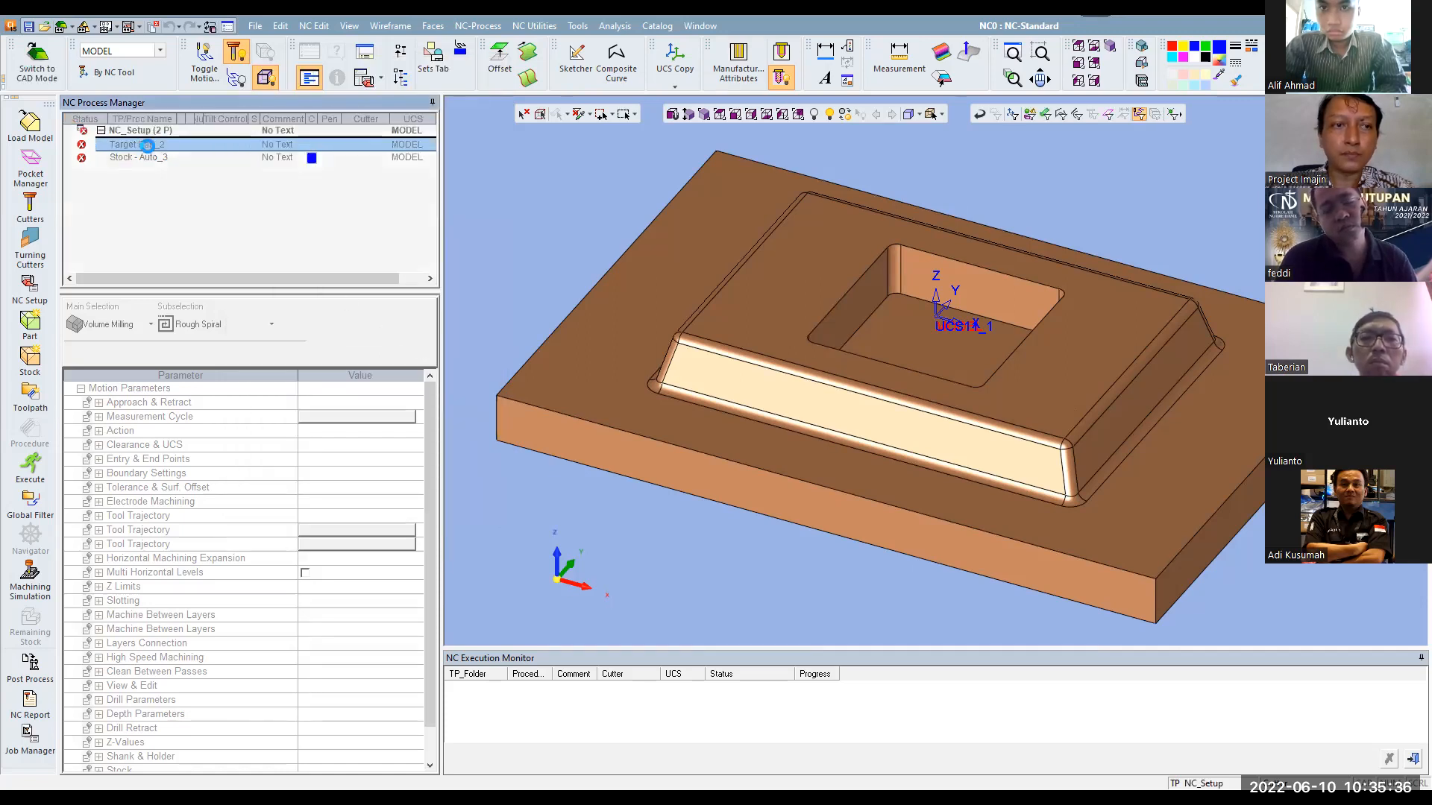
{"action": "left_click", "coordinate": [196, 187]}
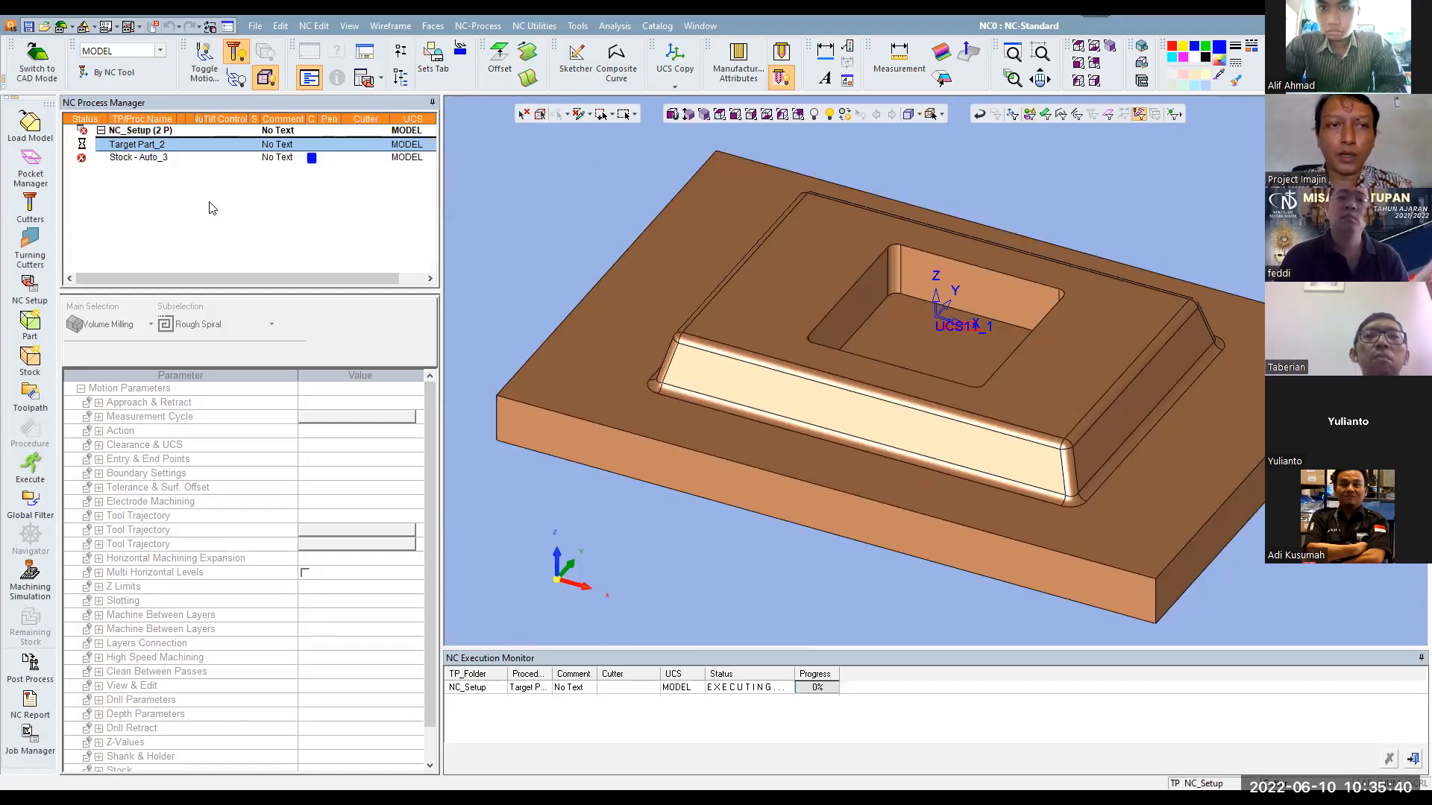
Define the initial stock Stock - Auto_3 as a Bounding Box around the part
{"action": "left_click", "coordinate": [142, 157]}
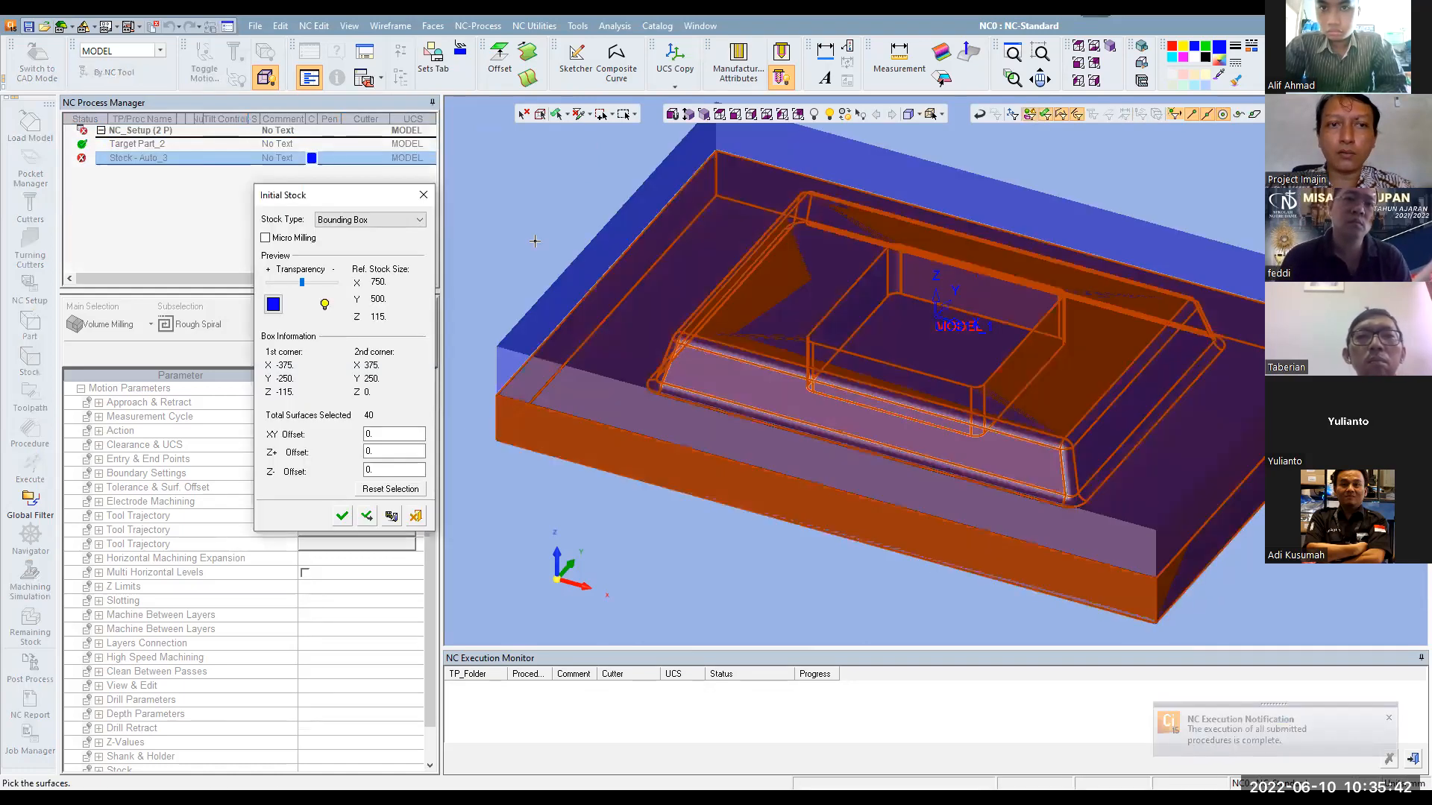
{"action": "left_click", "coordinate": [420, 221]}
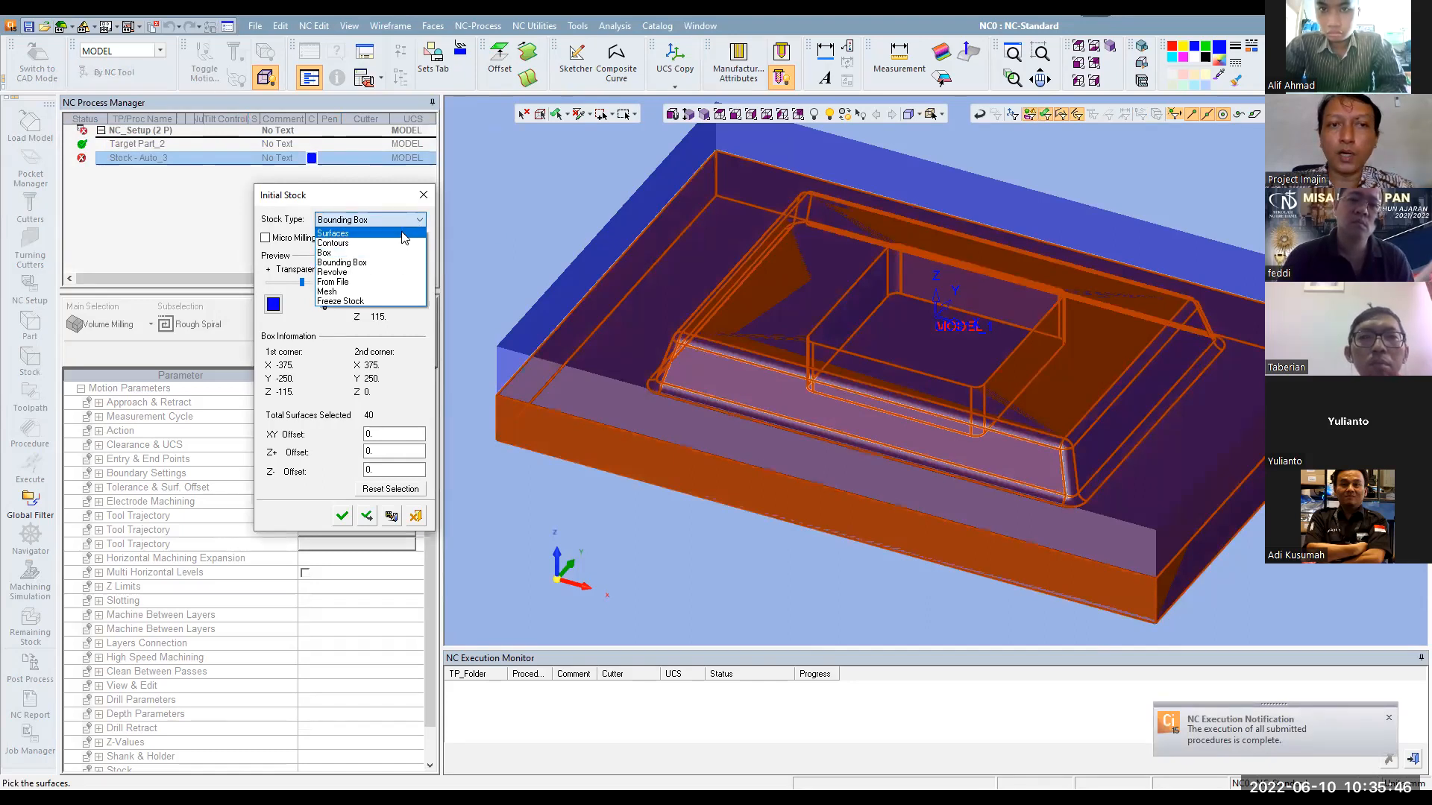
{"action": "left_click", "coordinate": [400, 271]}
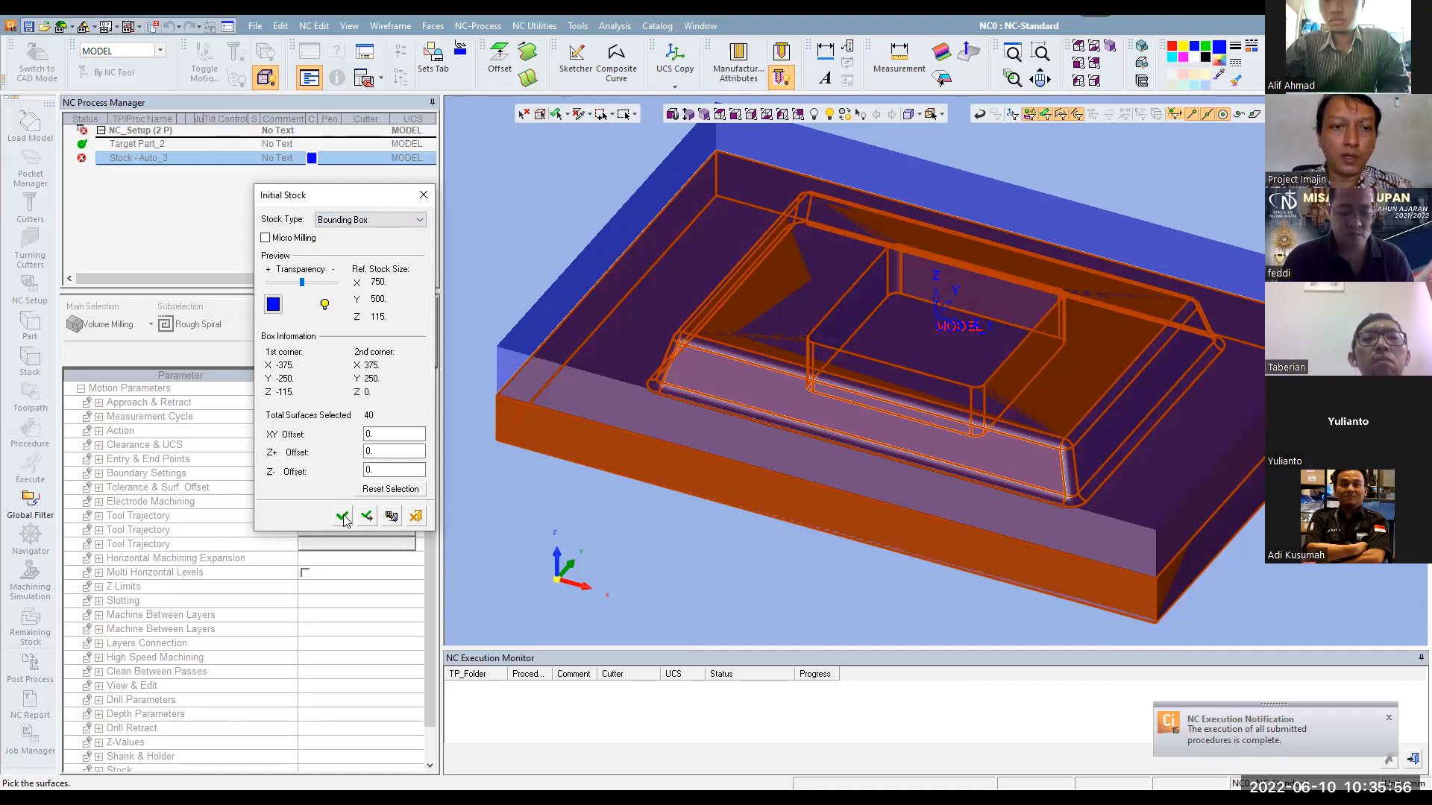
{"action": "left_click", "coordinate": [341, 515]}
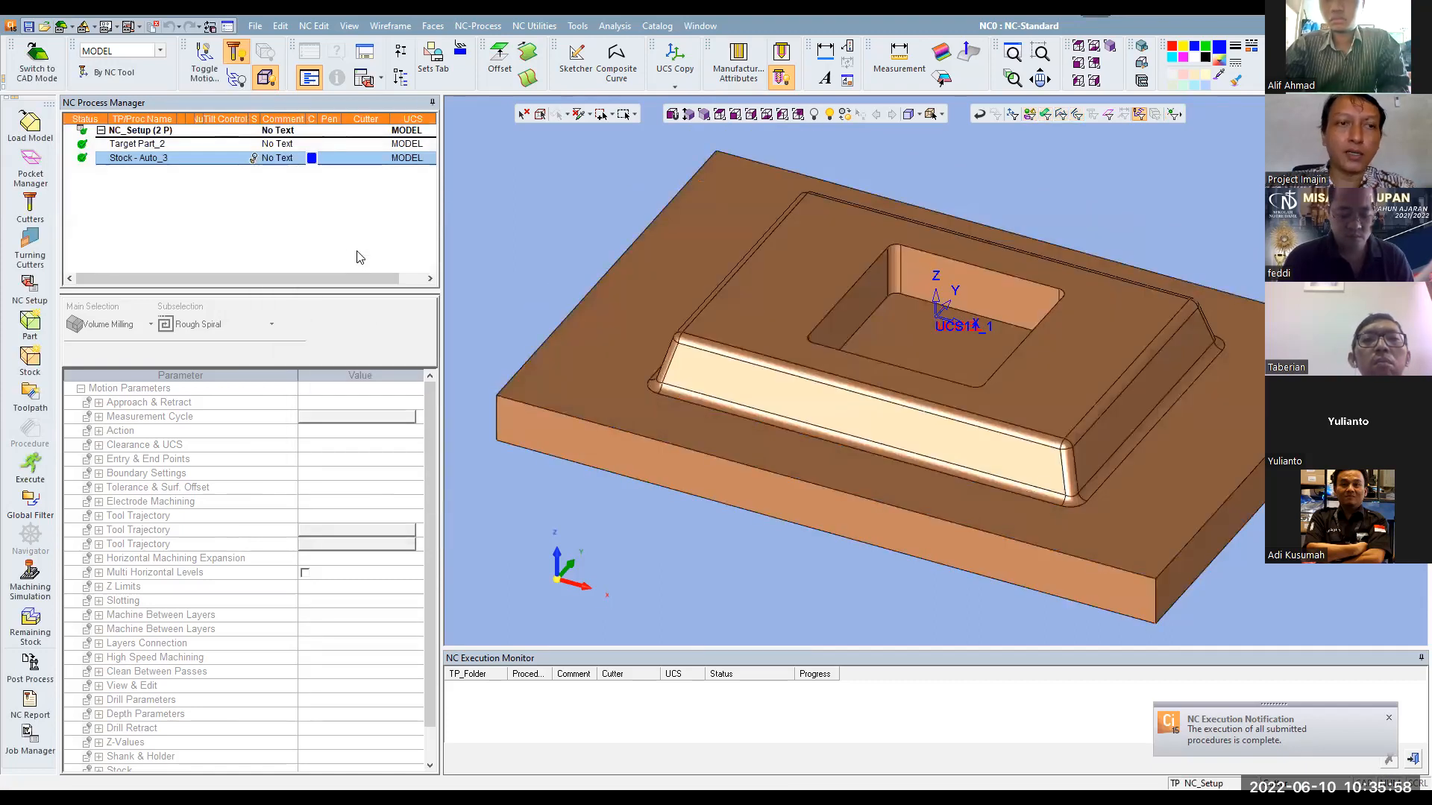
Start the toolpath TP_MODEL as type 3 Axis with the MODEL UCS and inspect its clearance plane above the part
{"action": "left_click", "coordinate": [30, 396]}
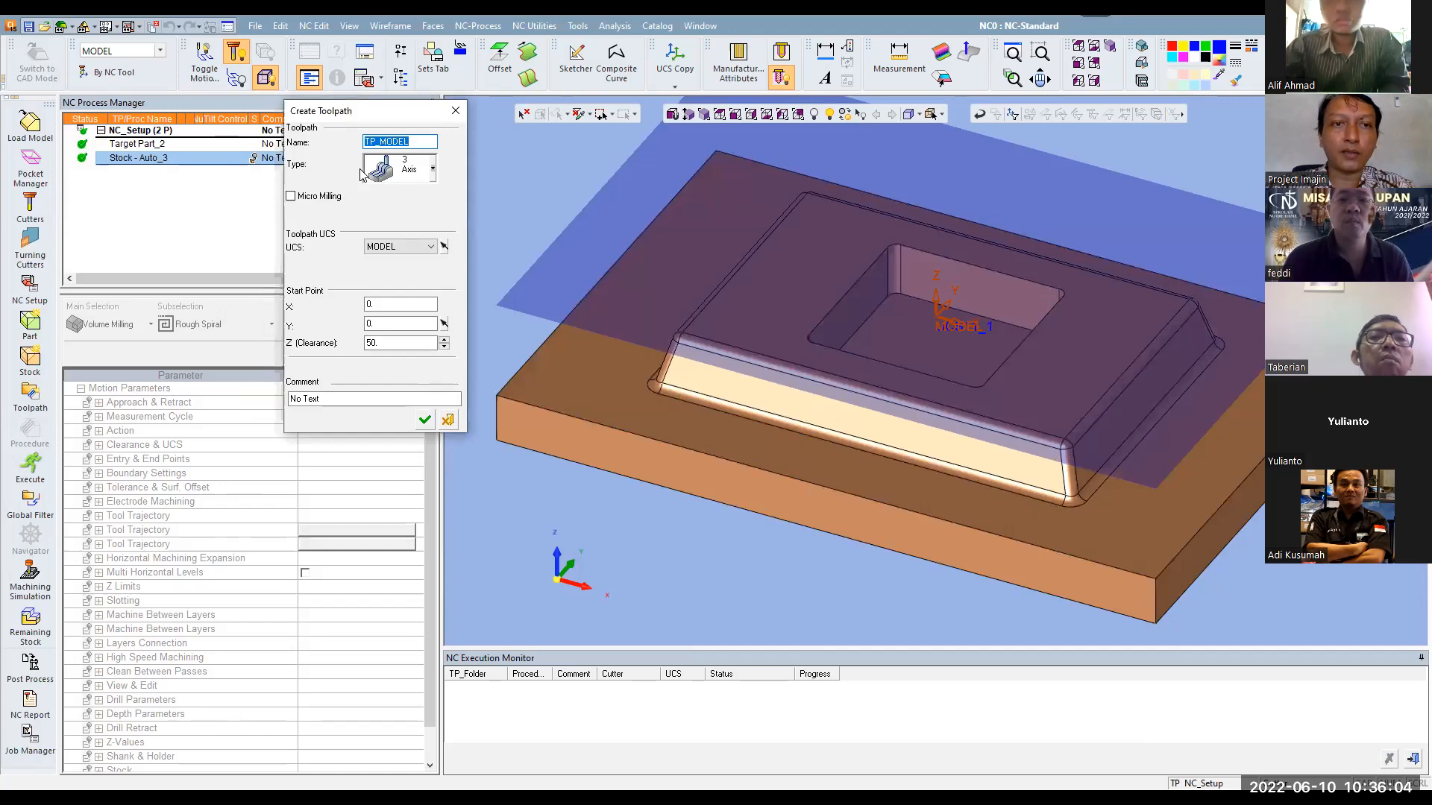
{"action": "left_click", "coordinate": [435, 171]}
{"action": "left_click", "coordinate": [433, 170]}
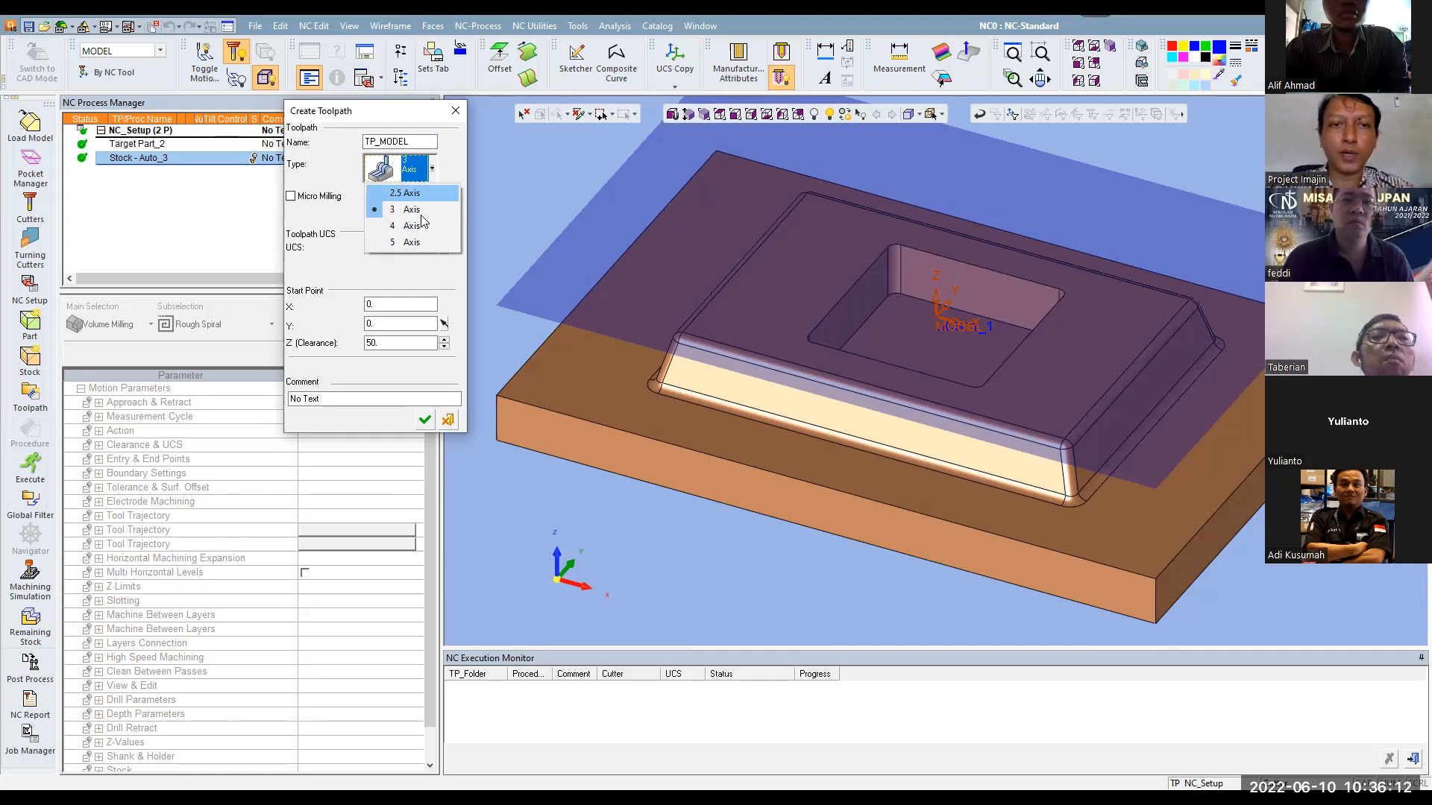
{"action": "left_click", "coordinate": [396, 212]}
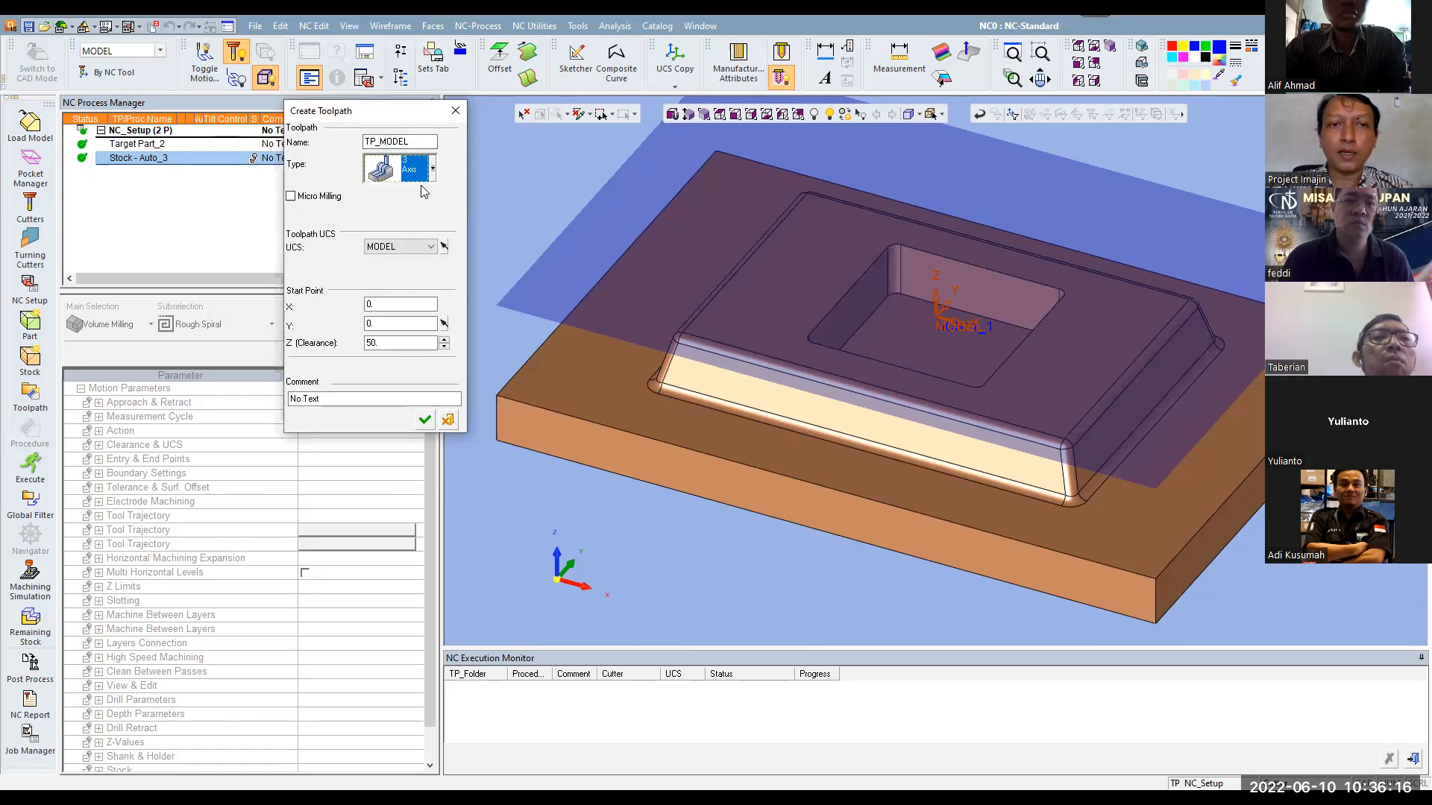
{"action": "left_click", "coordinate": [401, 342]}
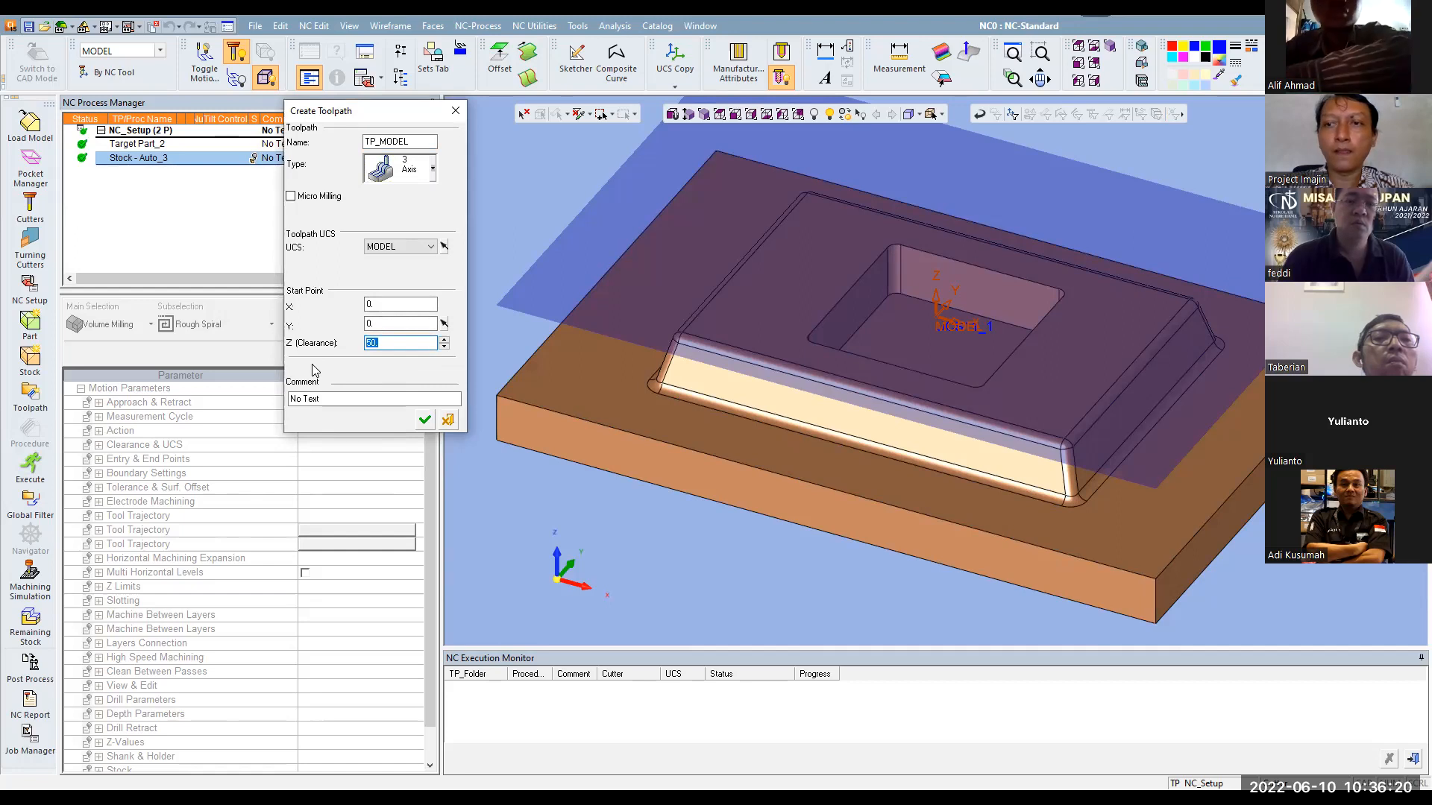
{"action": "scroll", "coordinate": [725, 307], "scroll_direction": "down", "scroll_amount": 3}
{"action": "mouse_move", "coordinate": [726, 306]}
{"action": "left_mouse_down", "text": "ctrl"}
{"action": "mouse_move", "coordinate": [726, 293]}
{"action": "mouse_move", "coordinate": [707, 308]}
{"action": "left_mouse_up", "text": "ctrl"}
{"action": "scroll", "coordinate": [824, 306], "scroll_direction": "up", "scroll_amount": 3}
{"action": "left_click_drag", "start_coordinate": [825, 307], "coordinate": [844, 255], "text": "ctrl"}
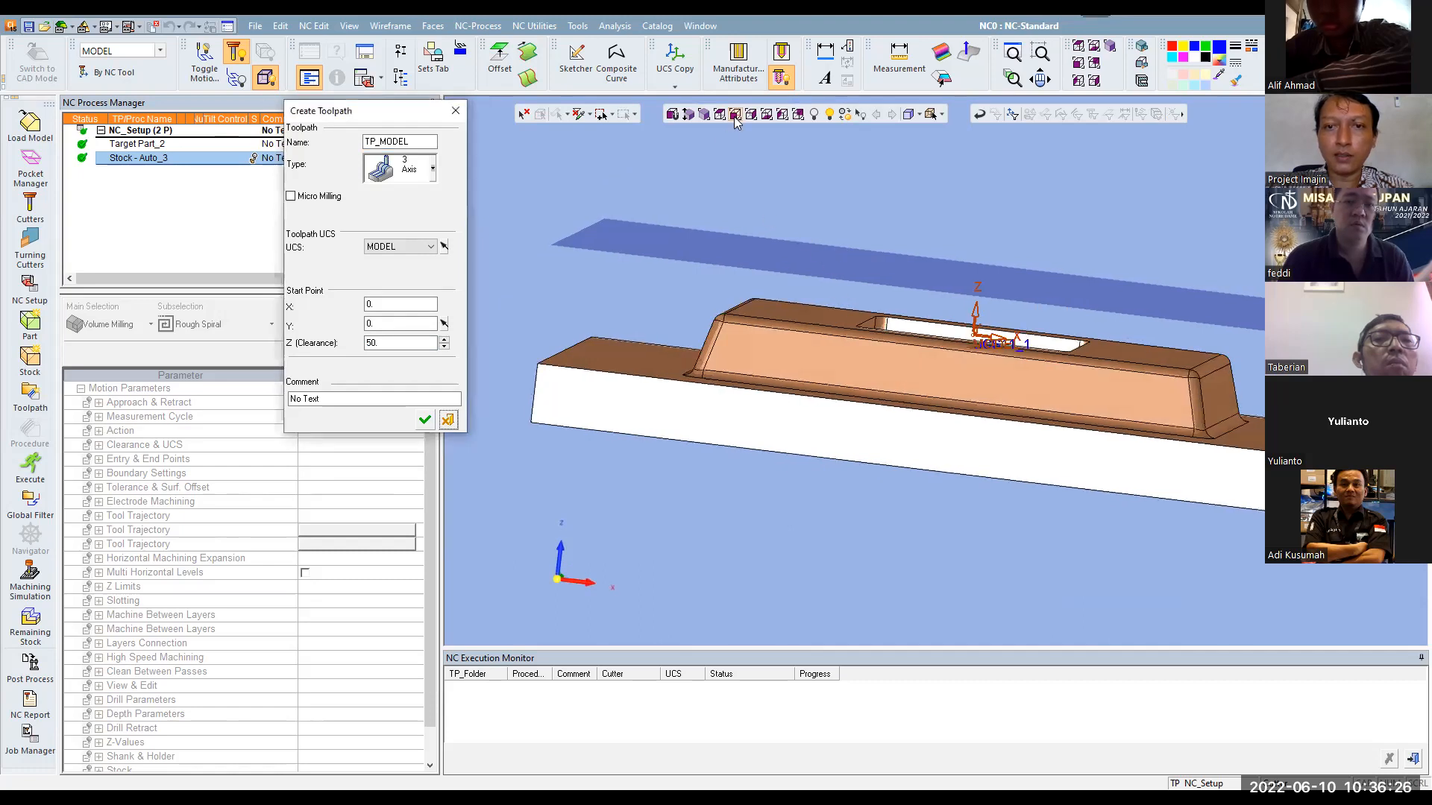
{"action": "left_click_drag", "start_coordinate": [898, 281], "coordinate": [849, 278], "text": "ctrl"}
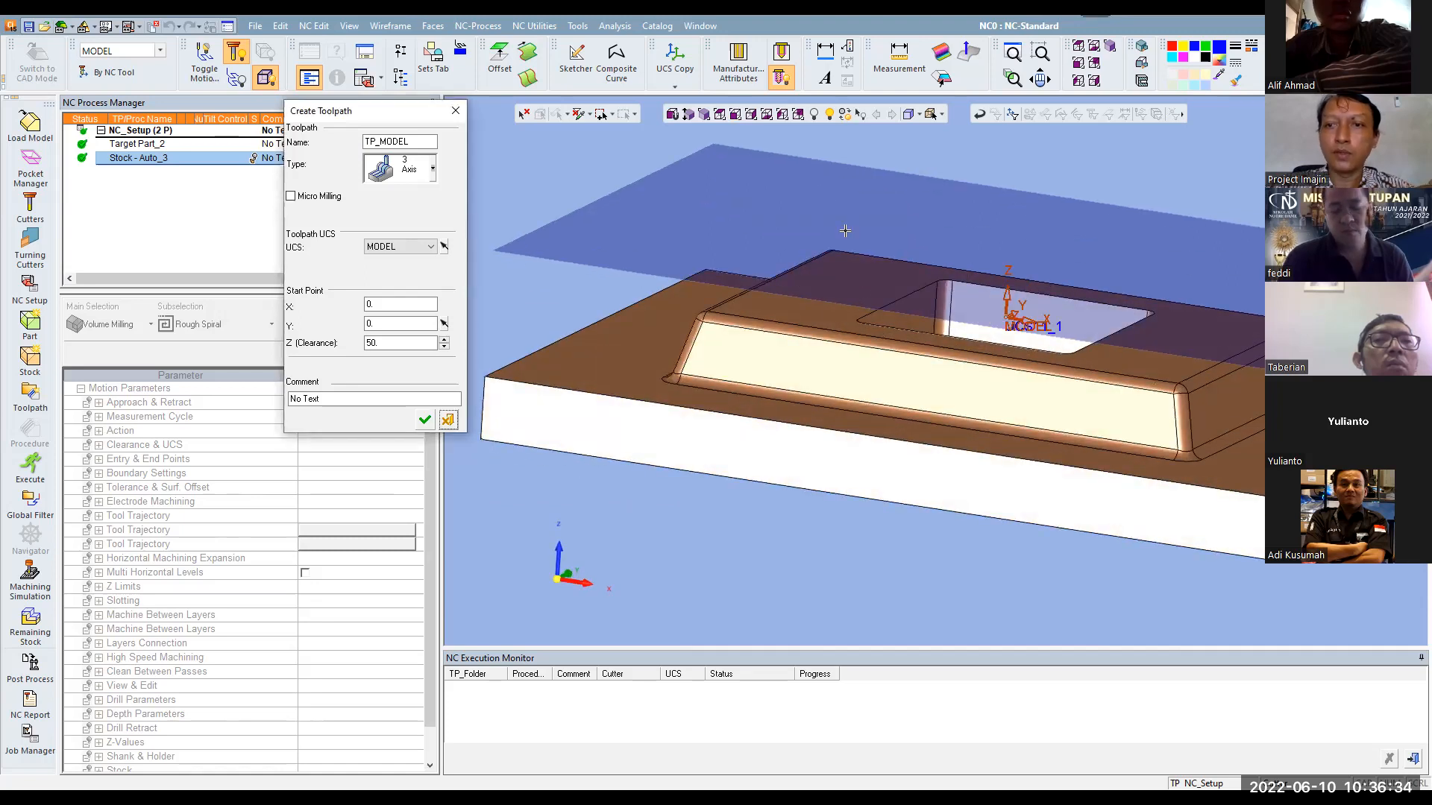
Set the toolpath's Z clearance to 100 and create TP_MODEL
{"action": "left_click", "coordinate": [392, 346]}
{"action": "key", "text": "Return"}
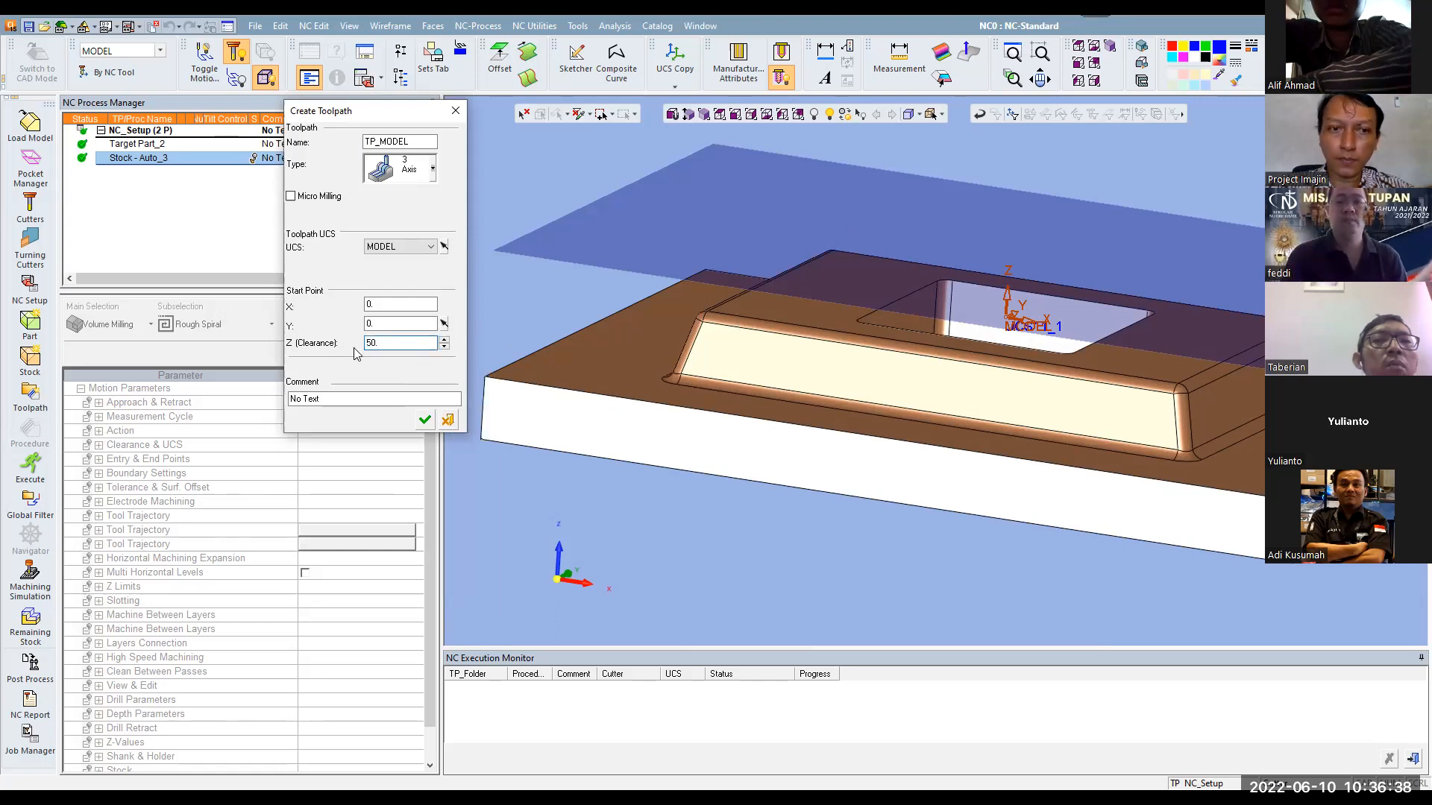
{"action": "left_click_drag", "start_coordinate": [388, 345], "coordinate": [342, 344]}
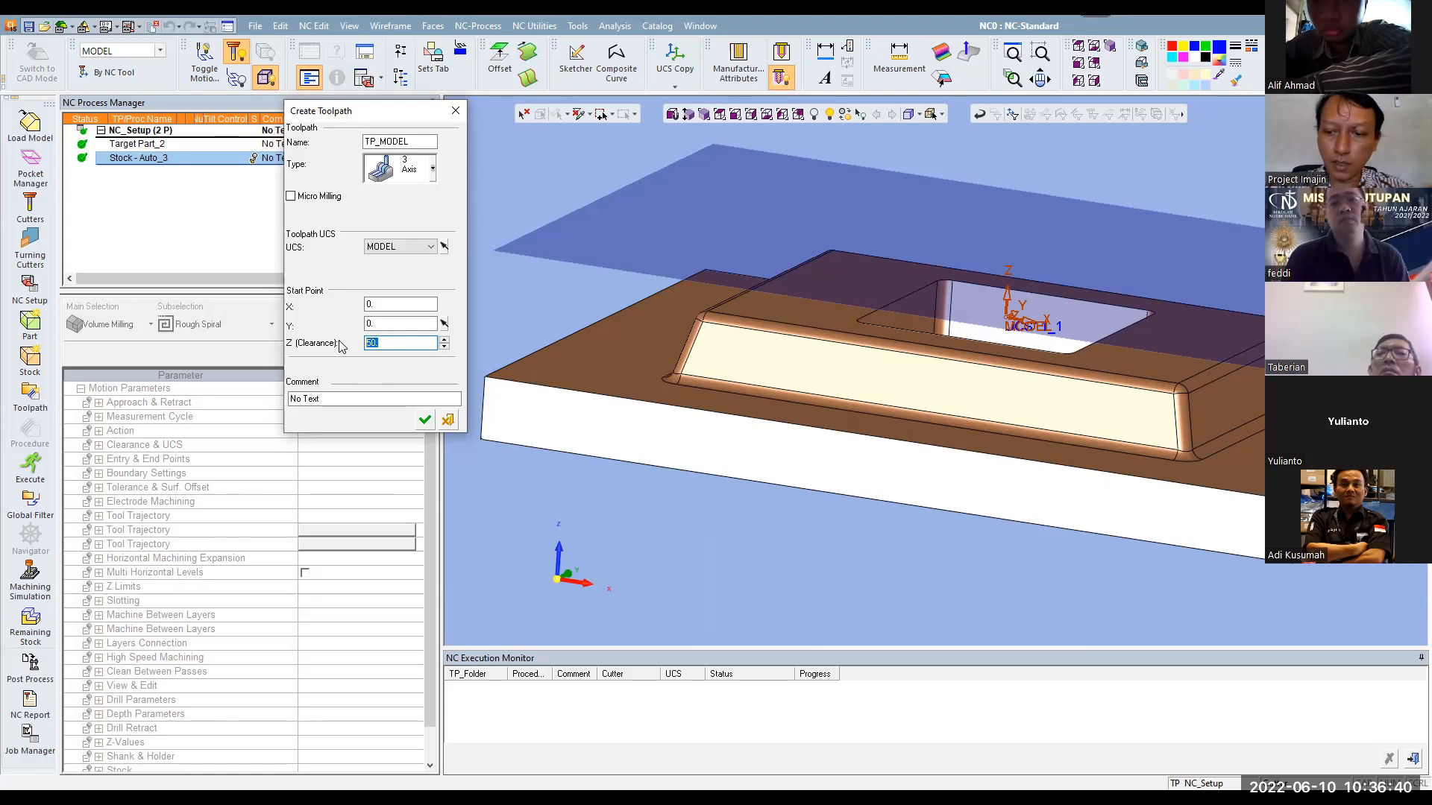
{"action": "type", "text": "100"}
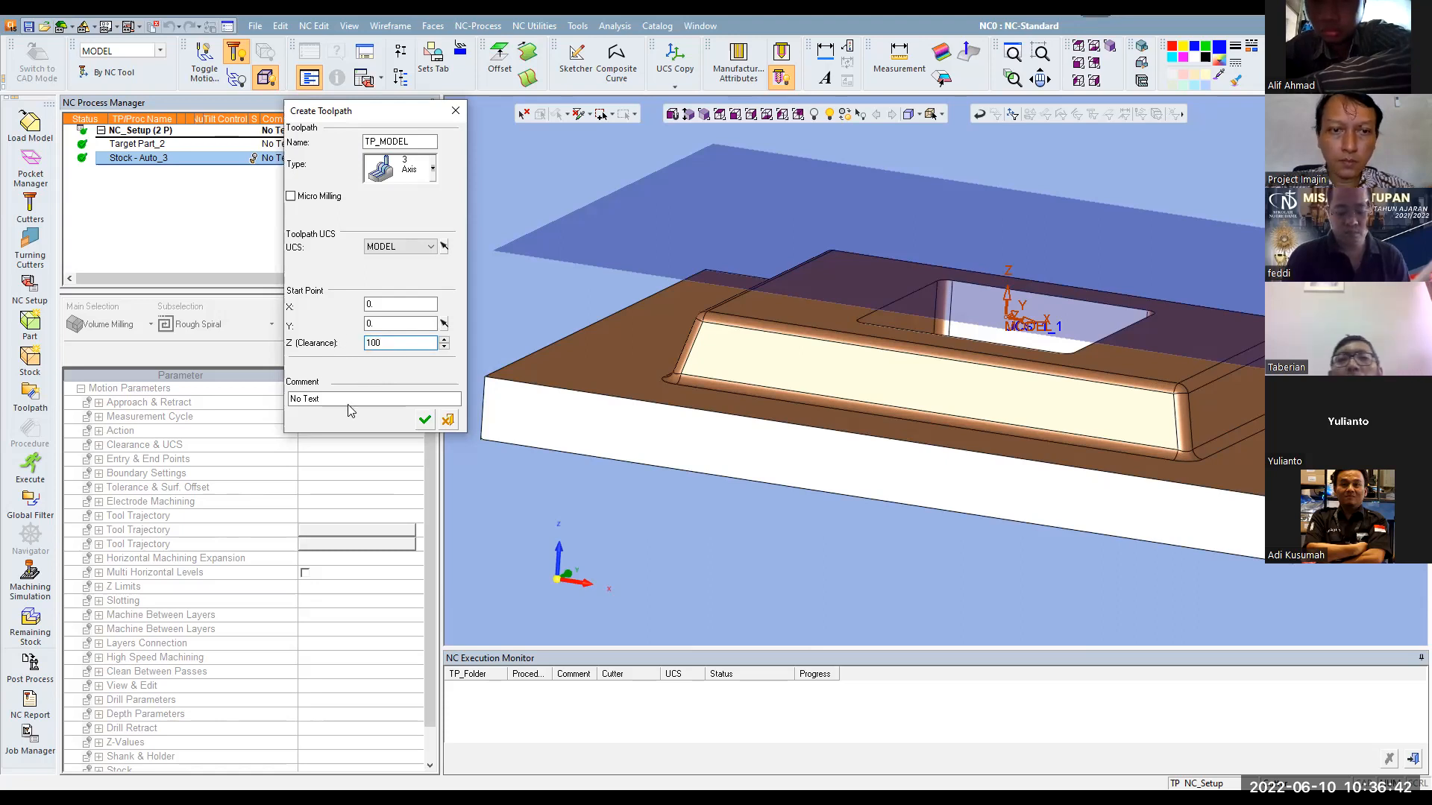
{"action": "left_click", "coordinate": [425, 420]}
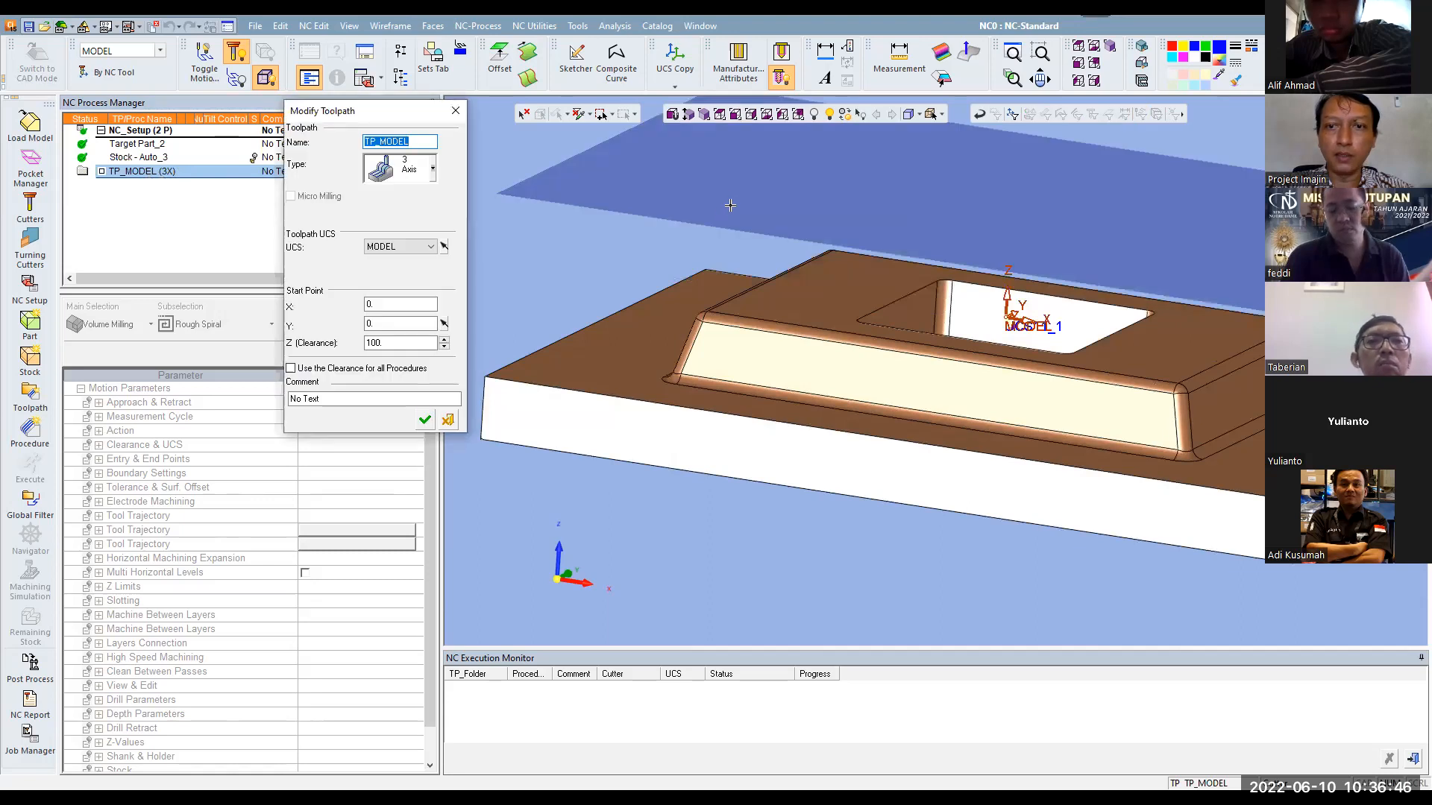
Modify the TP_MODEL toolpath to a Z clearance of 50
{"action": "scroll", "coordinate": [730, 205], "scroll_direction": "down", "scroll_amount": 3}
{"action": "left_click_drag", "start_coordinate": [413, 346], "coordinate": [357, 355]}
{"action": "type", "text": "50"}
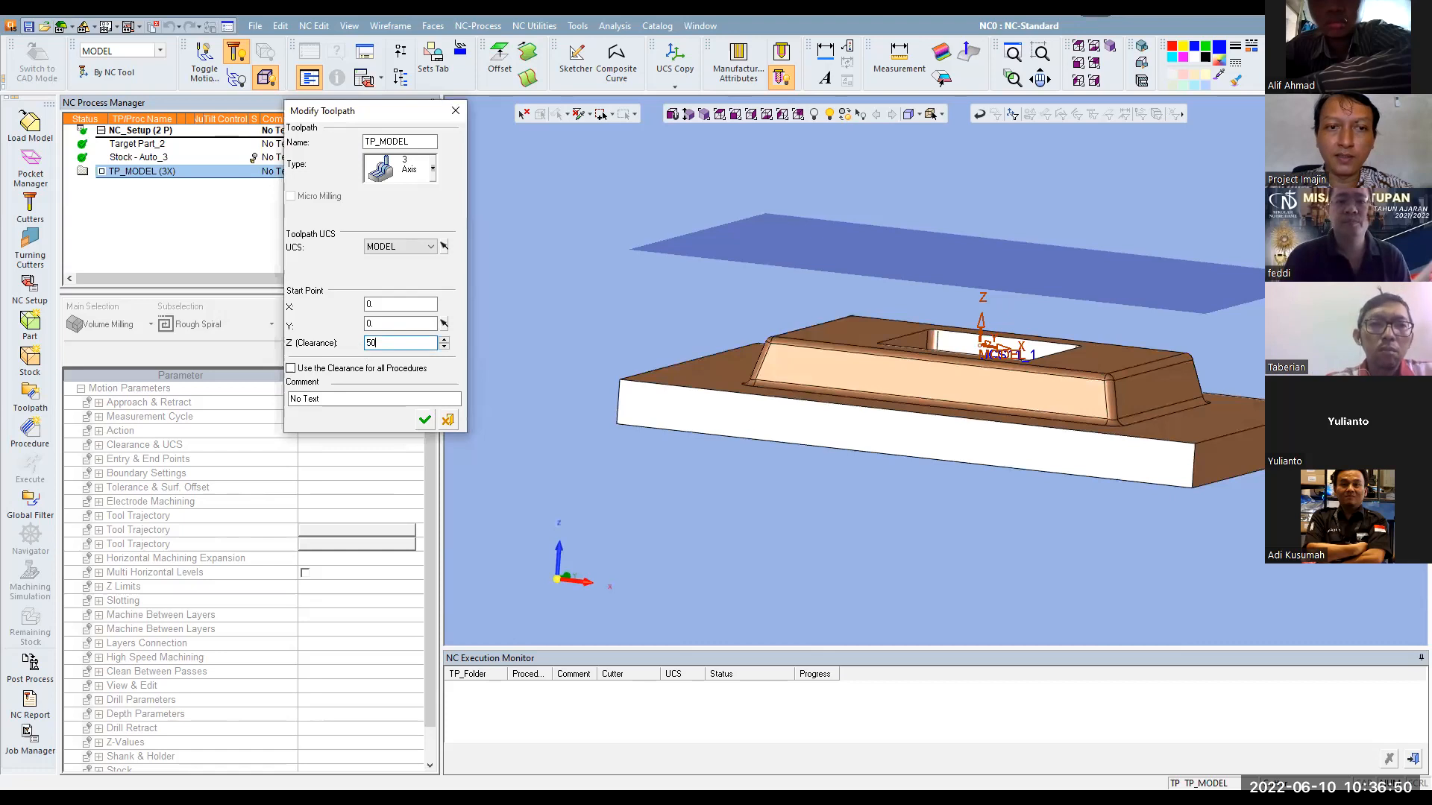
{"action": "left_click", "coordinate": [426, 420]}
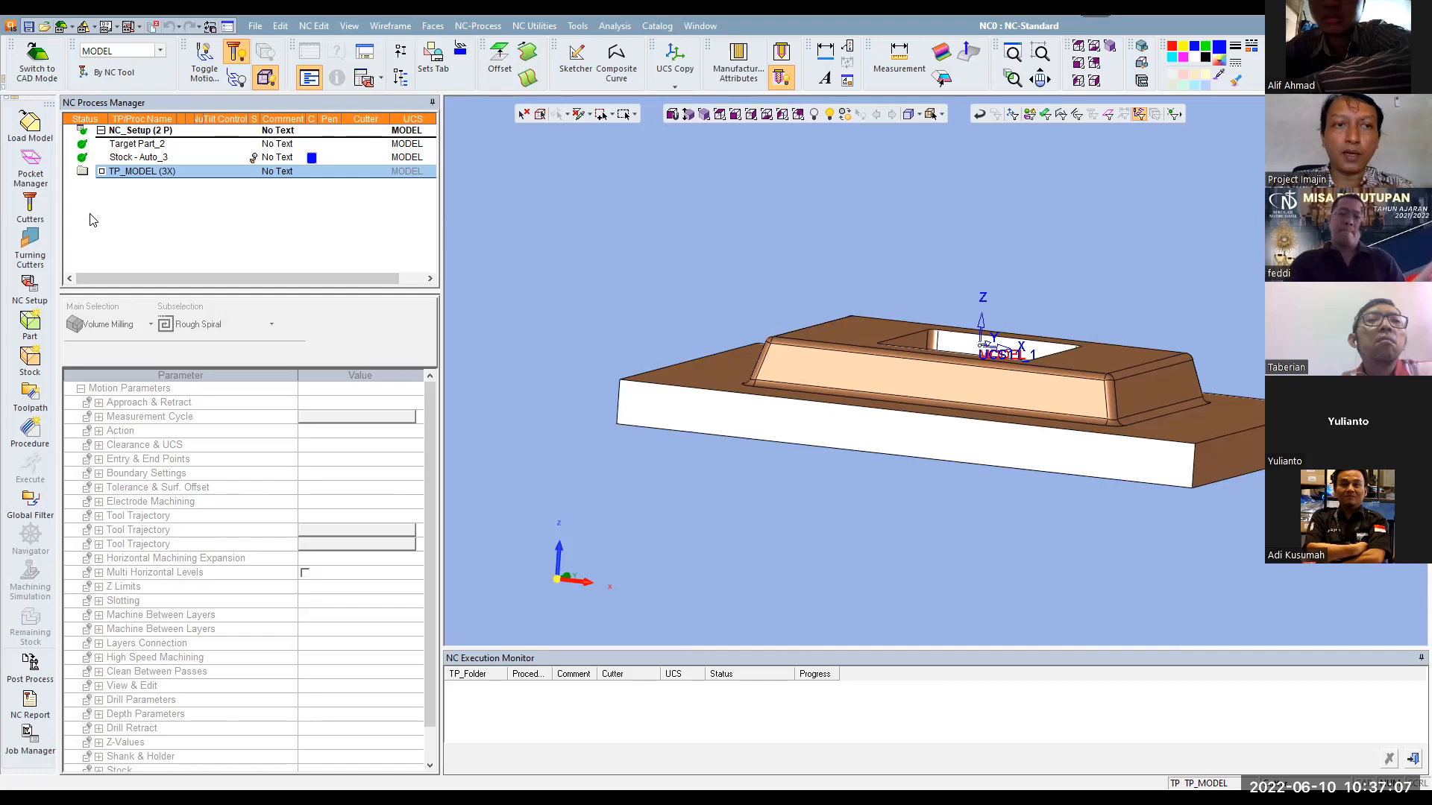
Review the material, UCS and safety offset settings of NC_Setup
{"action": "double_click", "coordinate": [145, 130]}
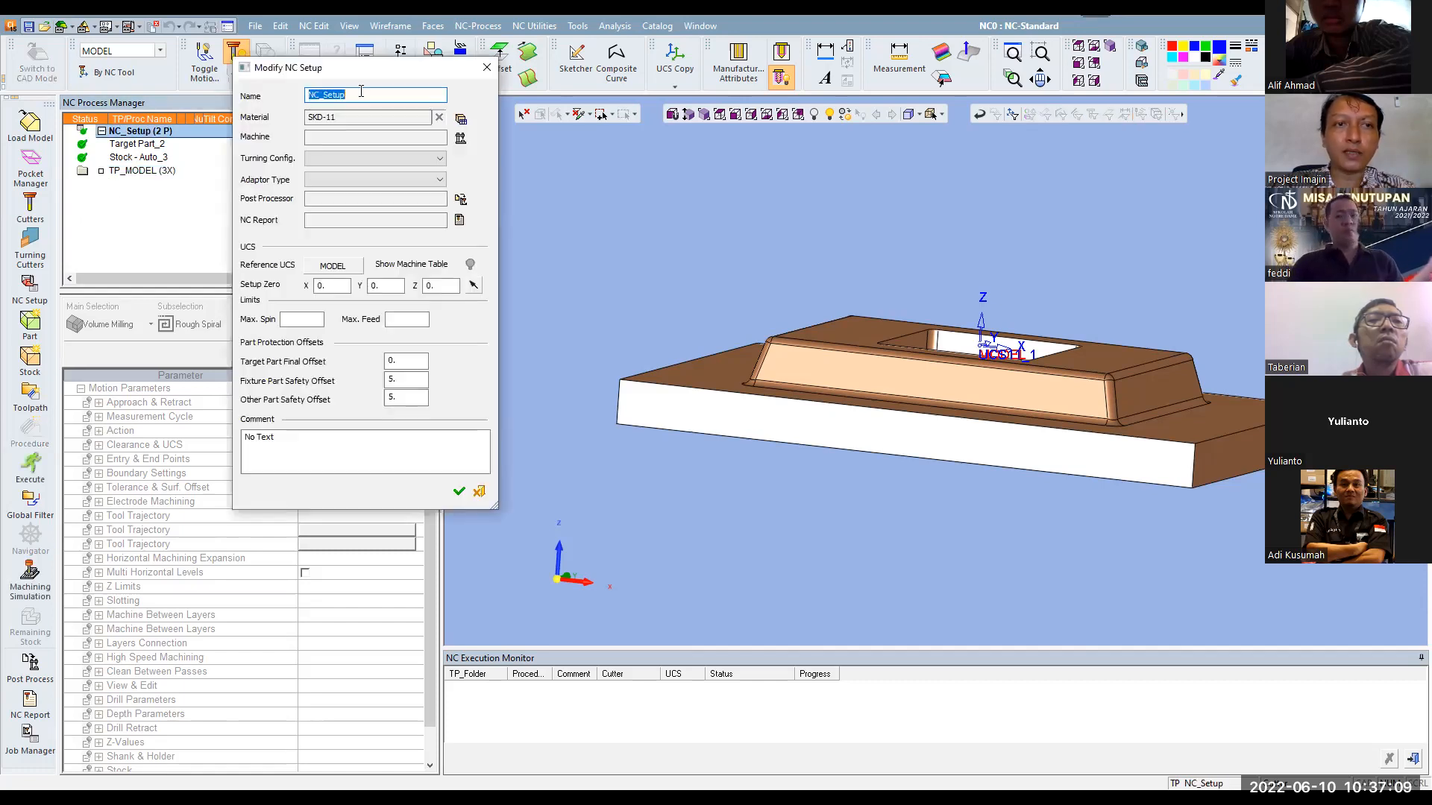
{"action": "left_click", "coordinate": [458, 492]}
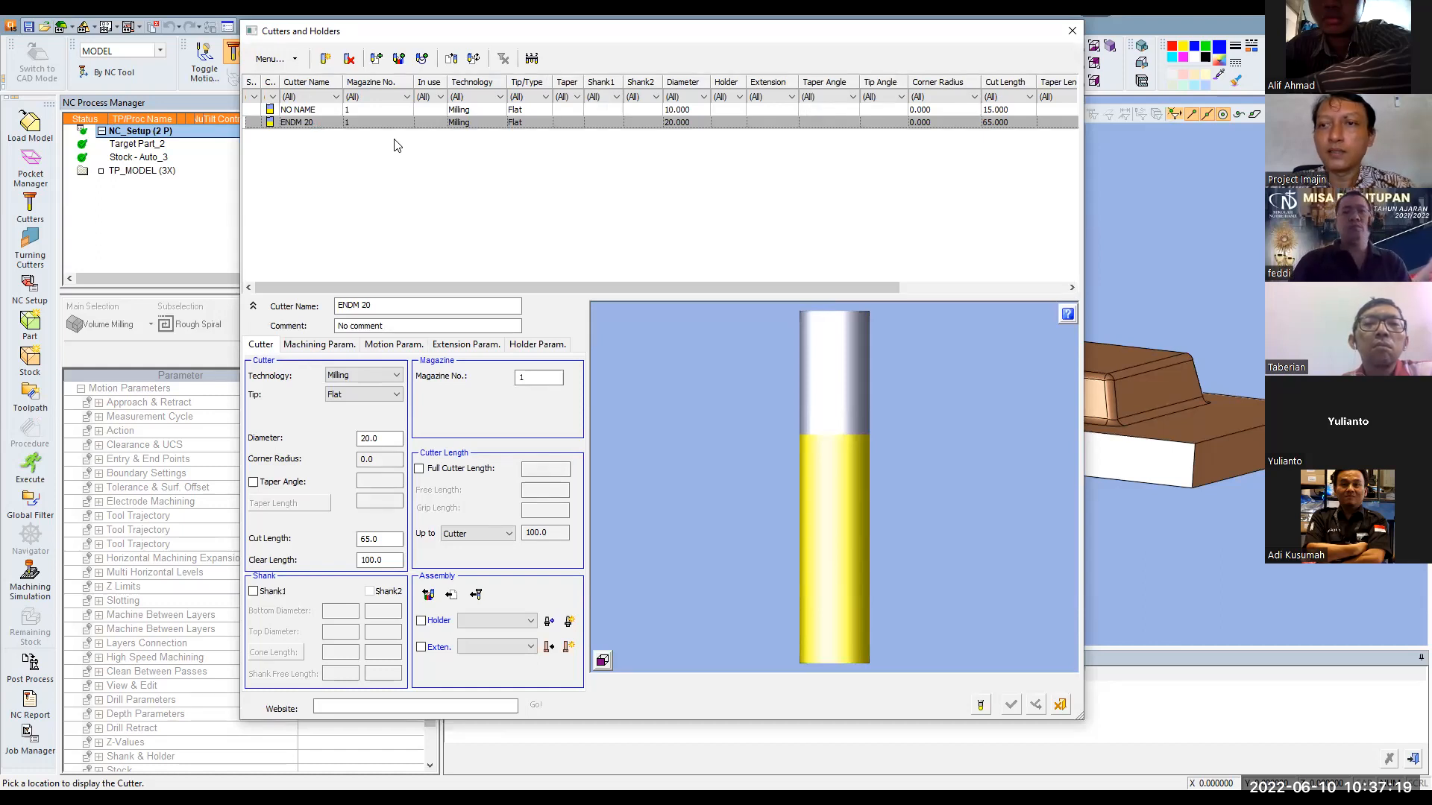
Load the flat milling cutter ENDM 08 from the cutter library into the cutter list
{"action": "left_click", "coordinate": [400, 60]}
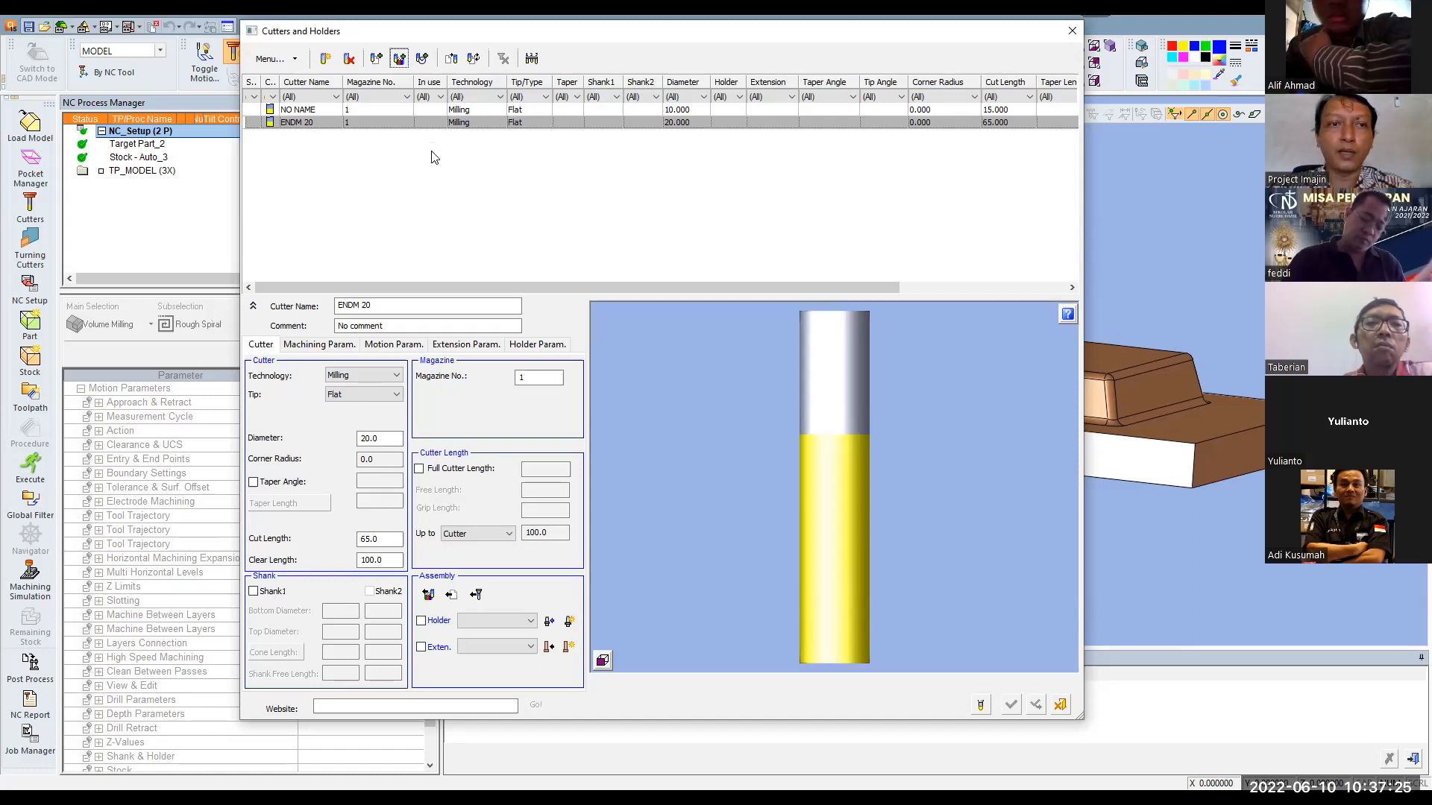
{"action": "scroll", "coordinate": [312, 196], "scroll_direction": "down", "scroll_amount": 15}
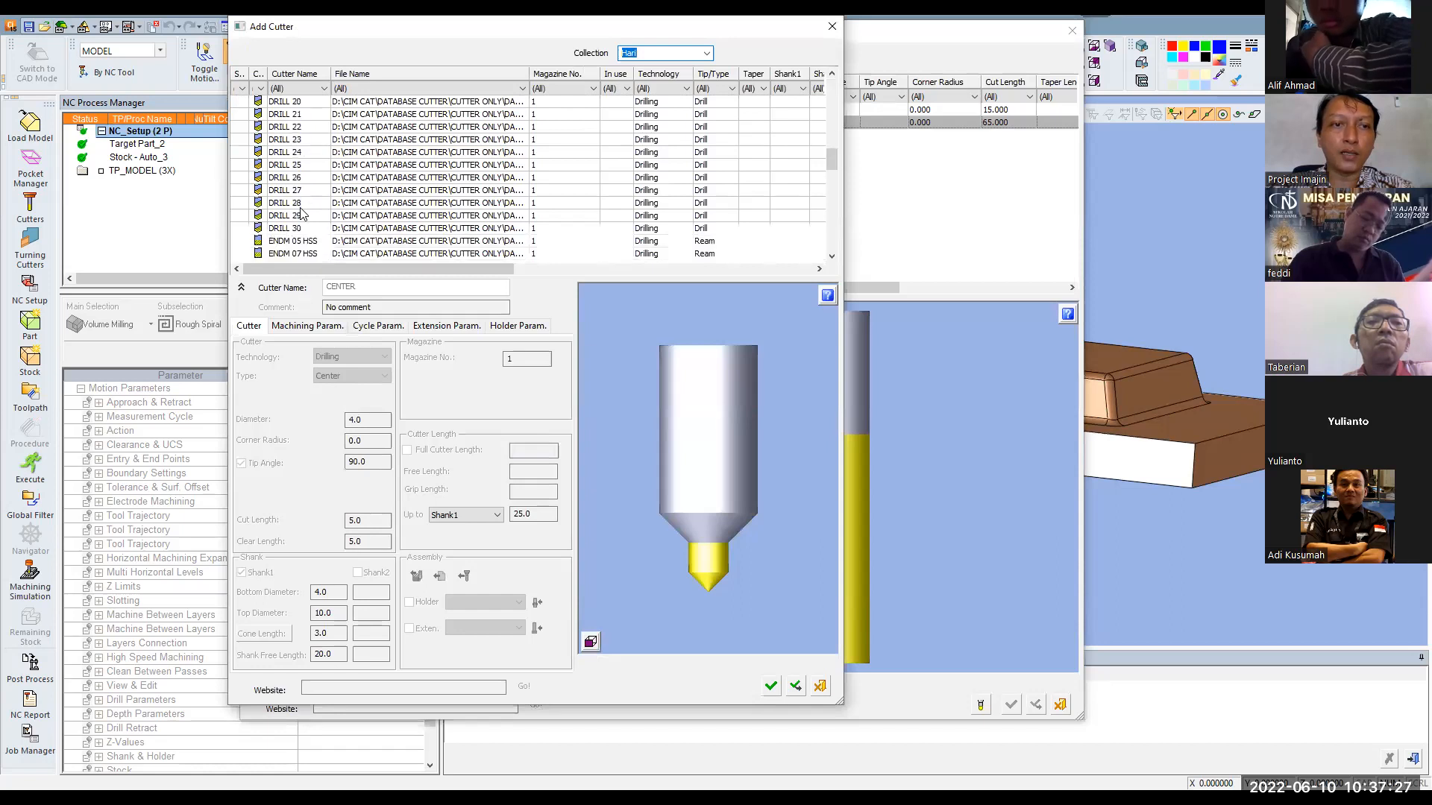
{"action": "scroll", "coordinate": [295, 215], "scroll_direction": "down", "scroll_amount": 2}
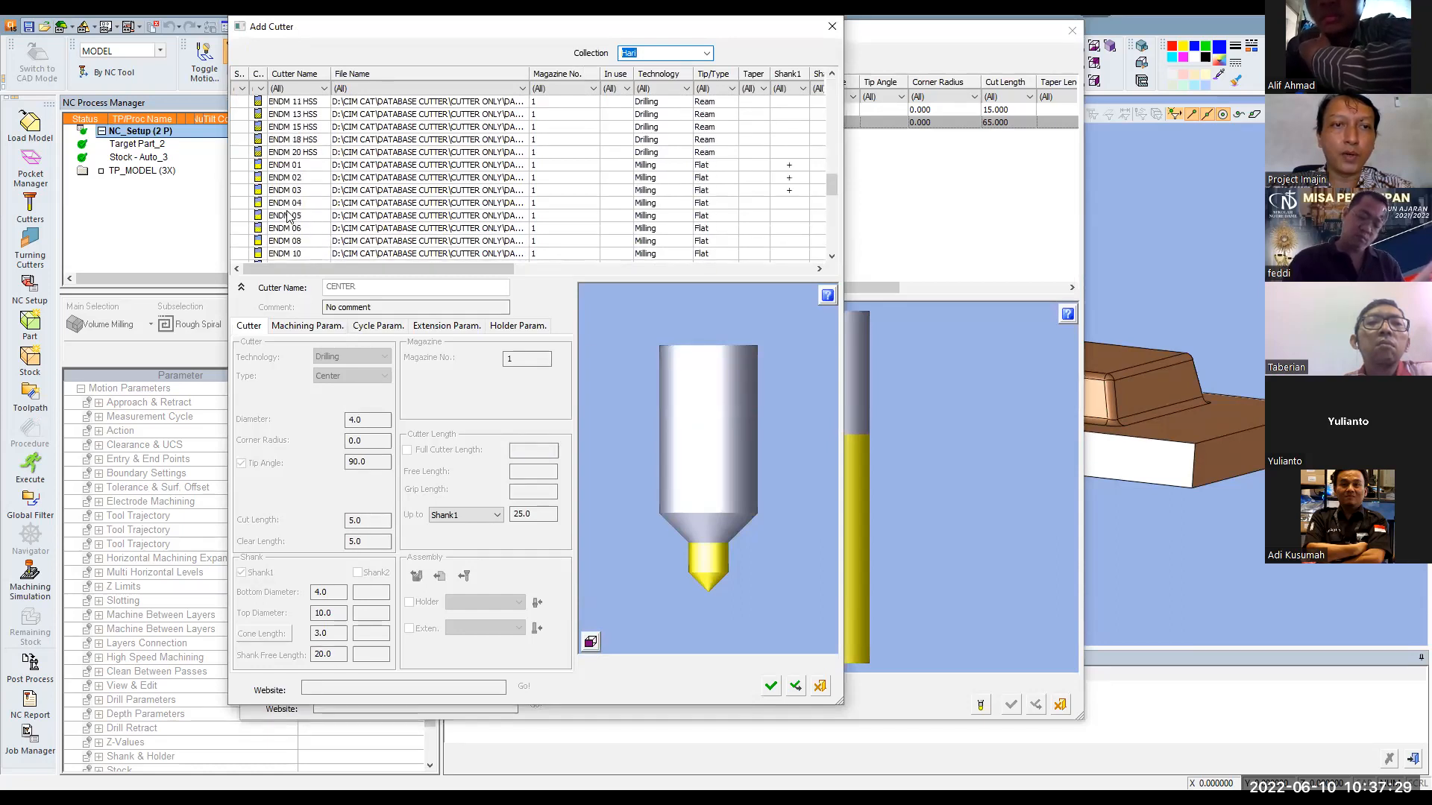
{"action": "left_click", "coordinate": [280, 240]}
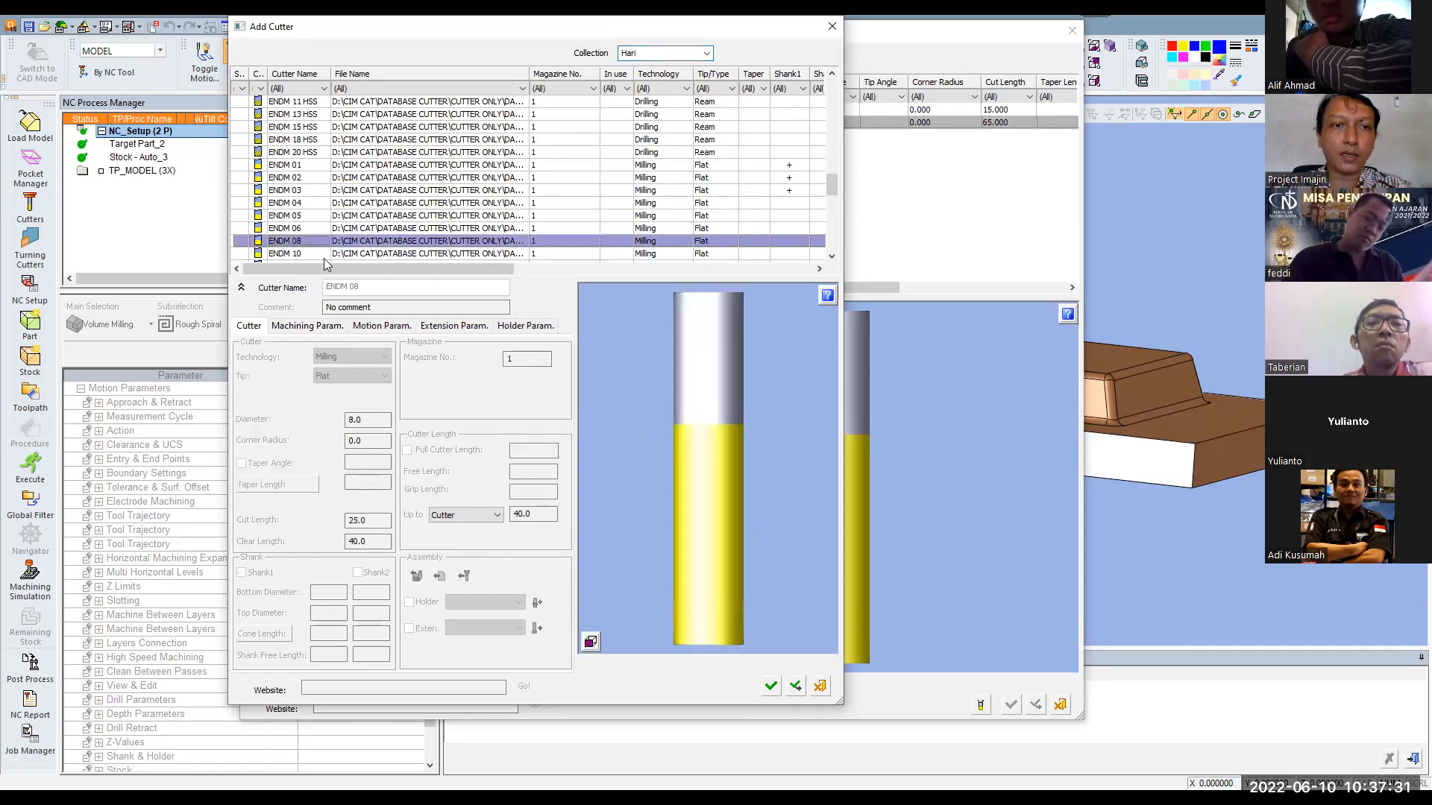
{"action": "left_click", "coordinate": [775, 684]}
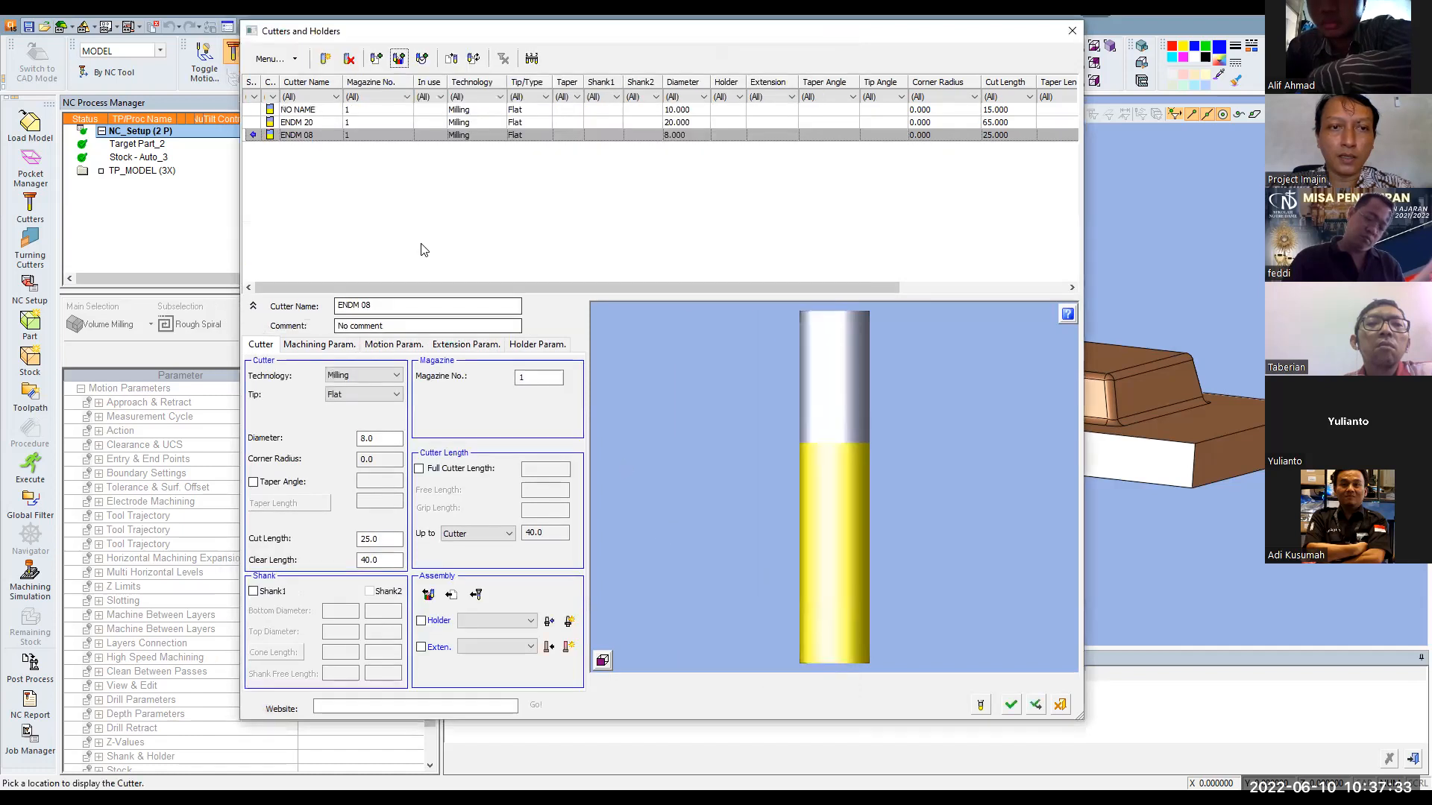
Review the material-related feed and spin values of cutter ENDM 08, and leave the cutter settings without saving
{"action": "left_click", "coordinate": [440, 636]}
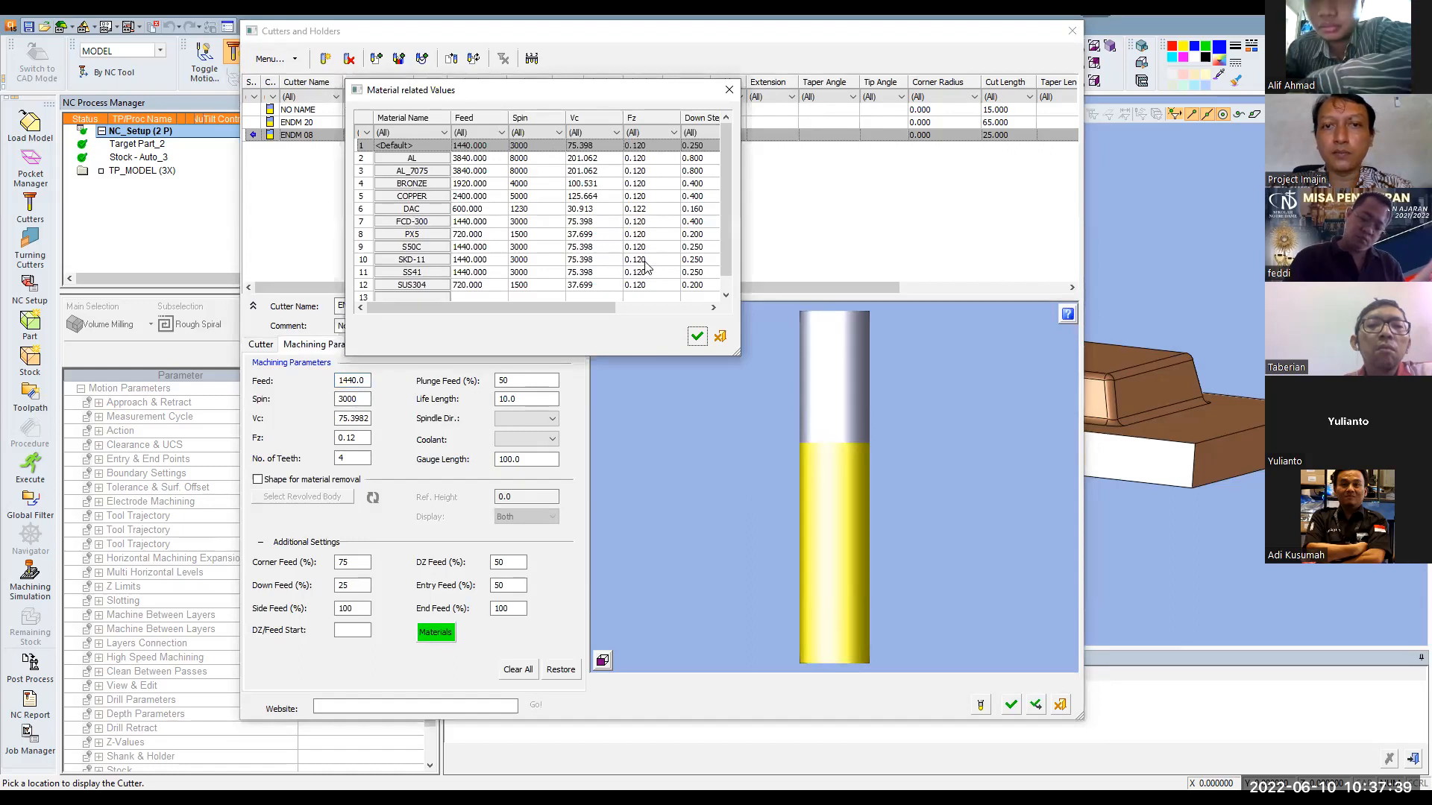
{"action": "left_click", "coordinate": [697, 337]}
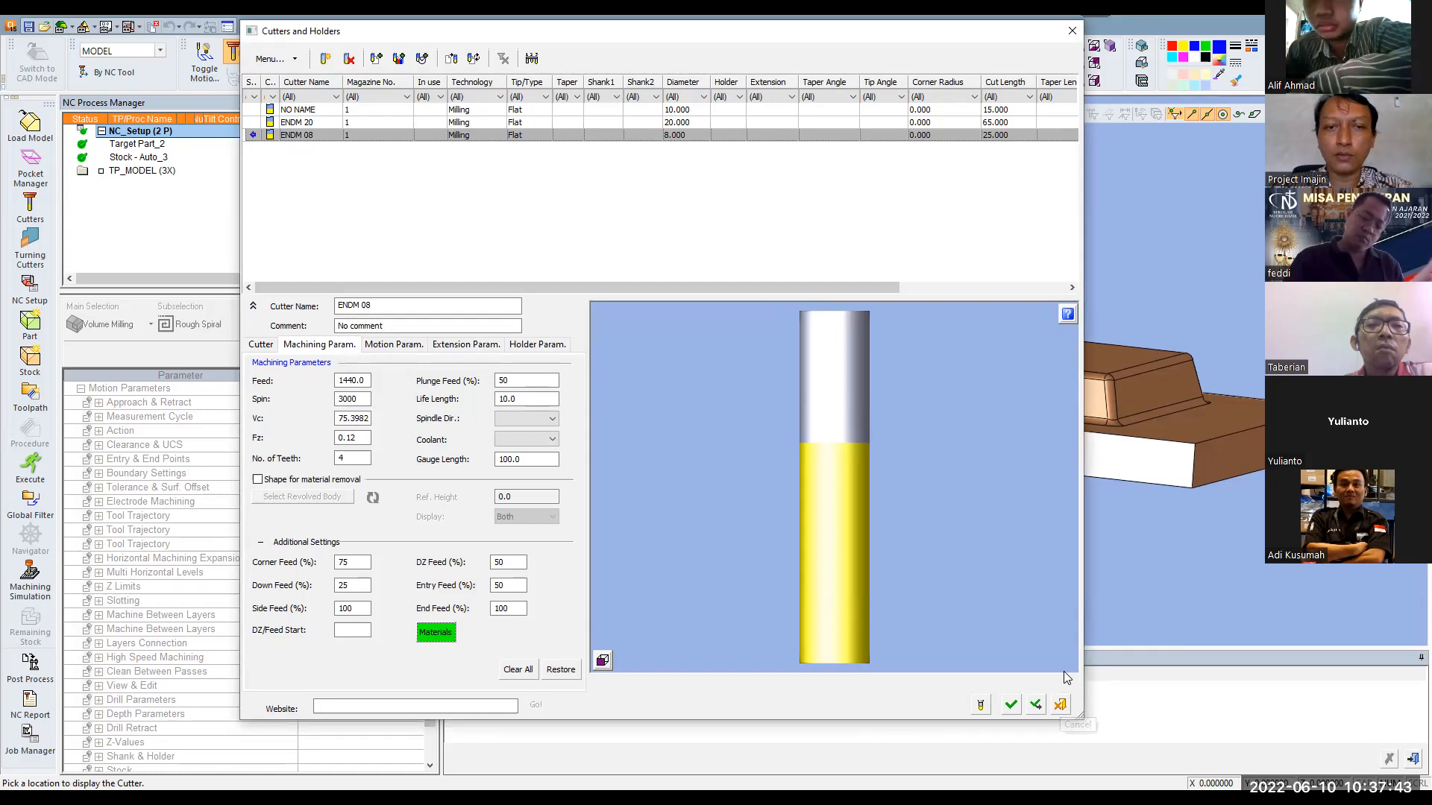
{"action": "left_click", "coordinate": [1060, 705]}
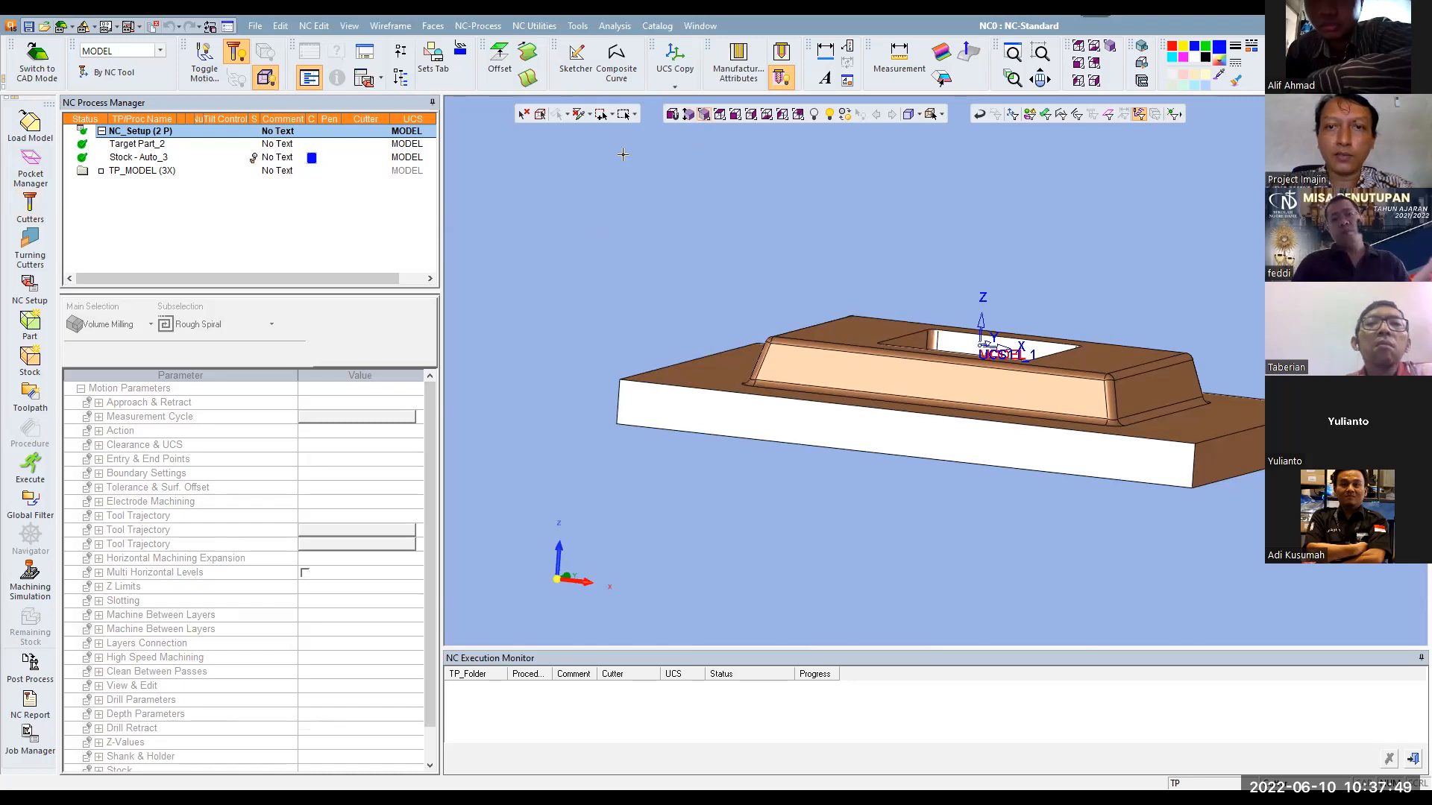
Measure the length of the base plate's long lower front edge
{"action": "left_click", "coordinate": [704, 114]}
{"action": "left_click", "coordinate": [900, 69]}
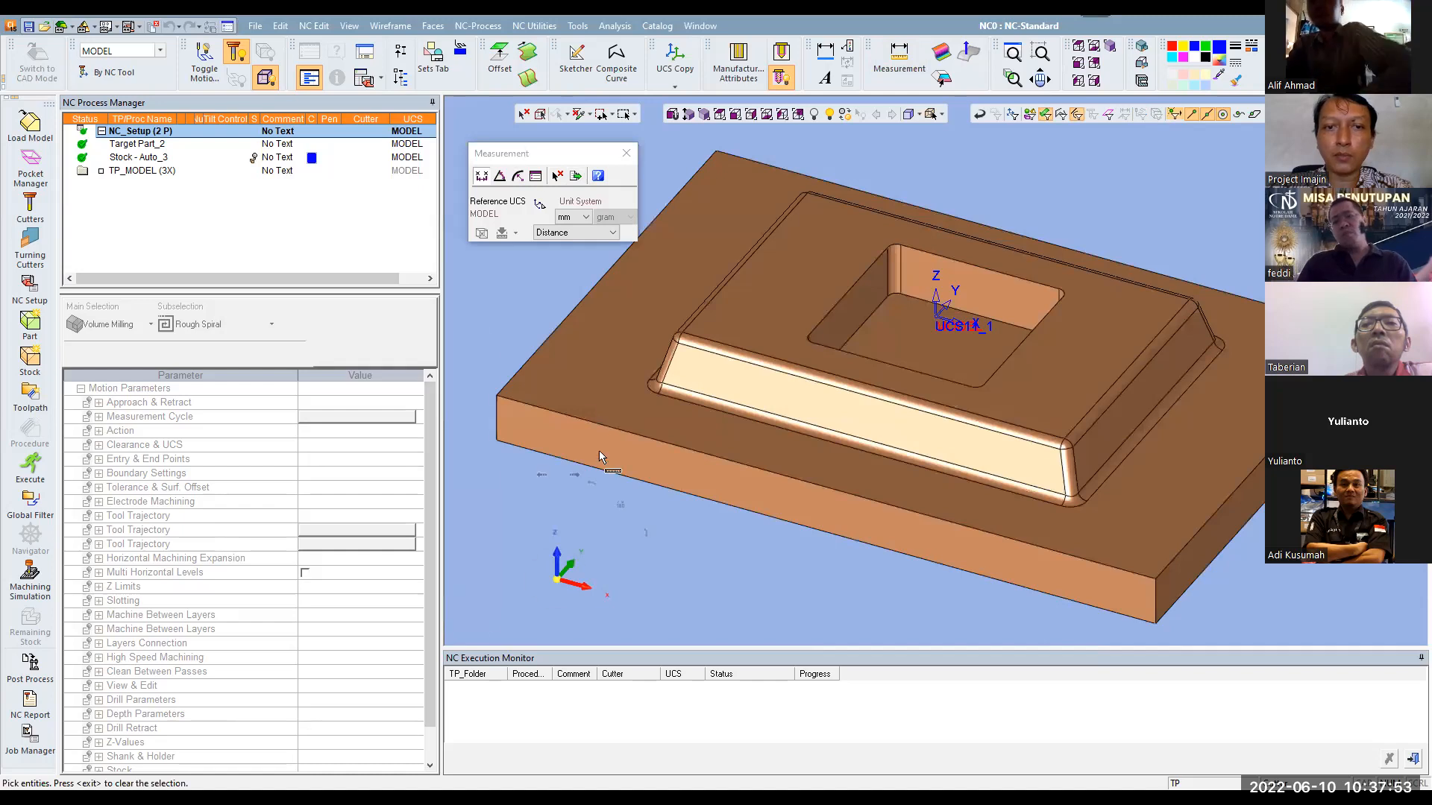
{"action": "left_click", "coordinate": [621, 476]}
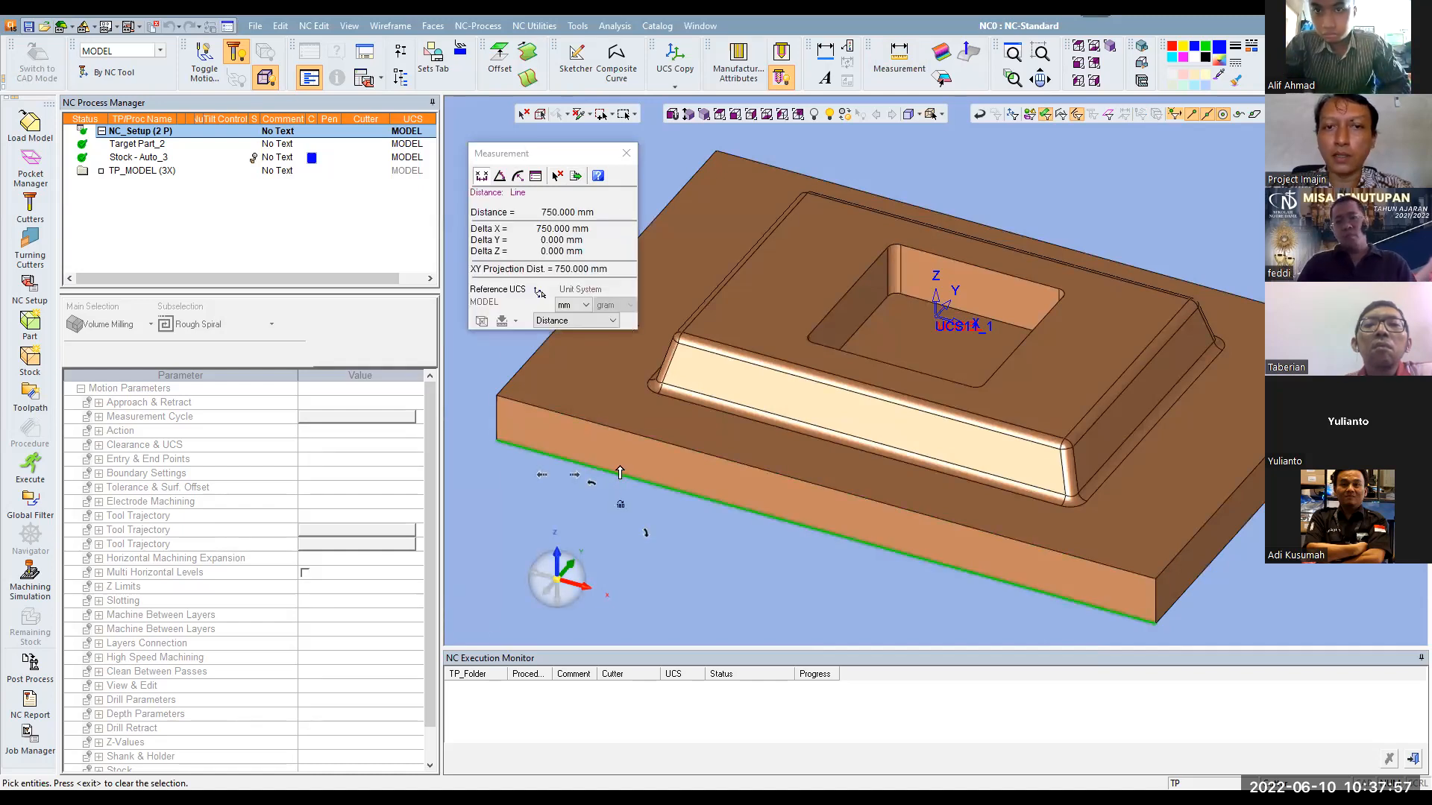
{"action": "middle_click", "coordinate": [1102, 580]}
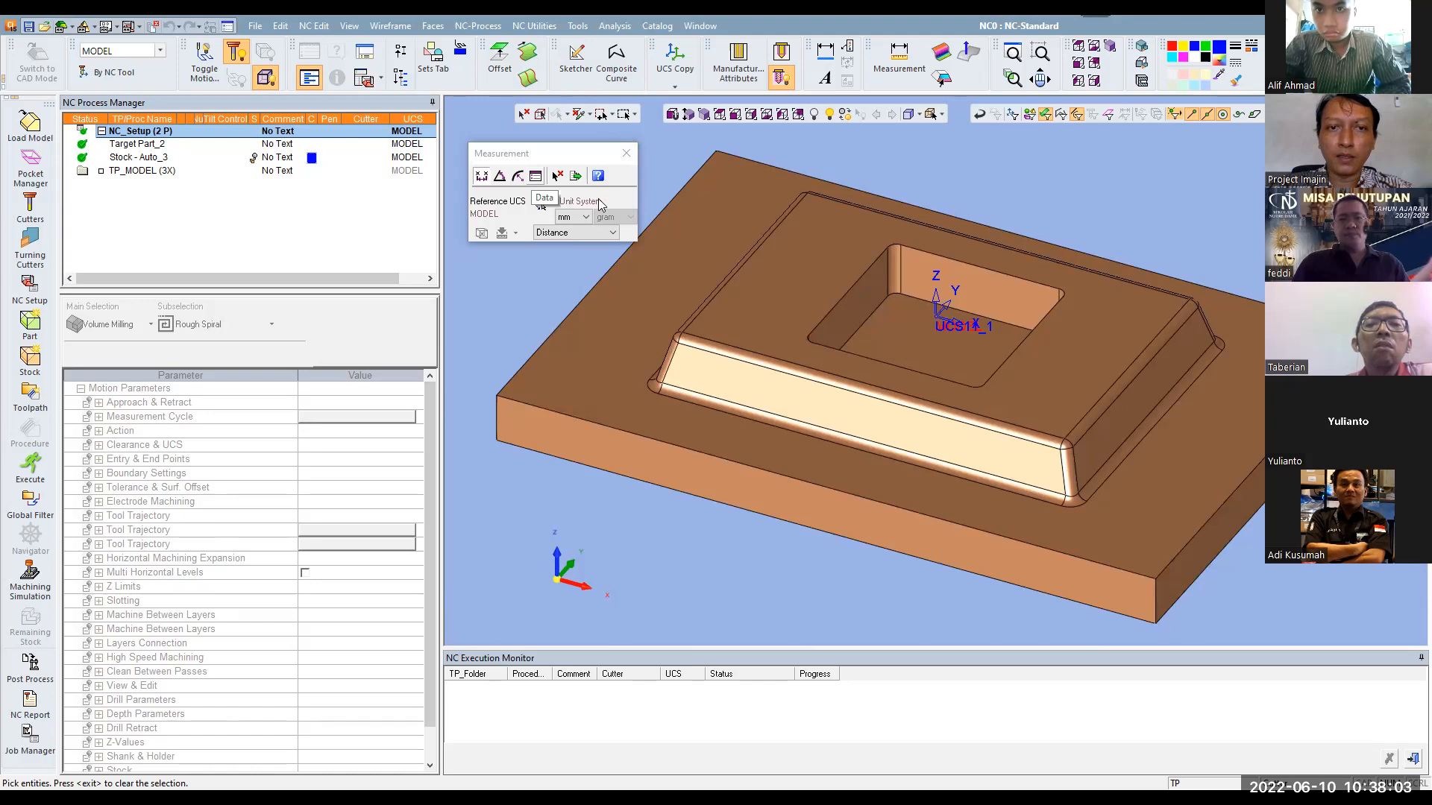
Measure the volume, mass and bounding-box size of the whole part
{"action": "left_click", "coordinate": [712, 276]}
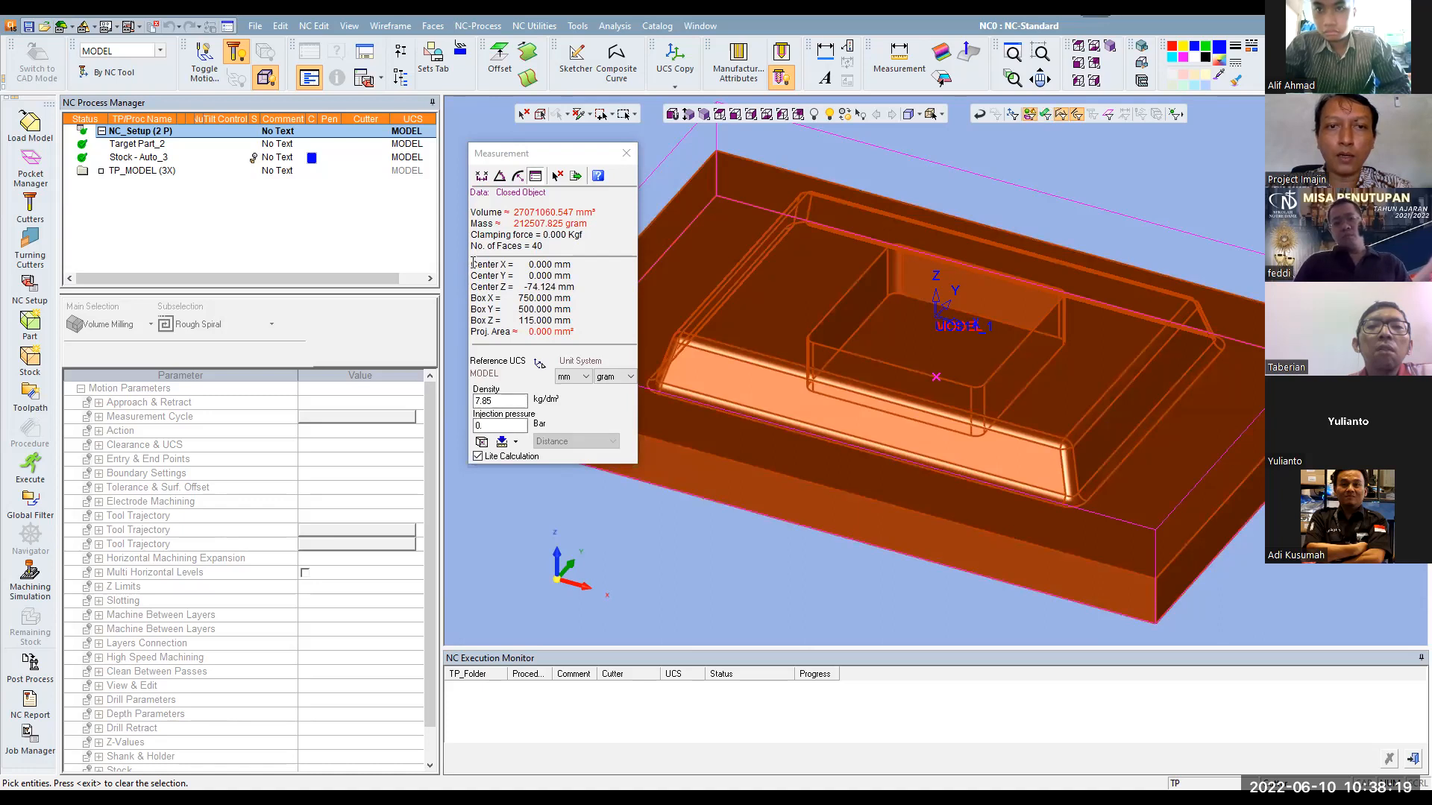
{"action": "left_click", "coordinate": [574, 304]}
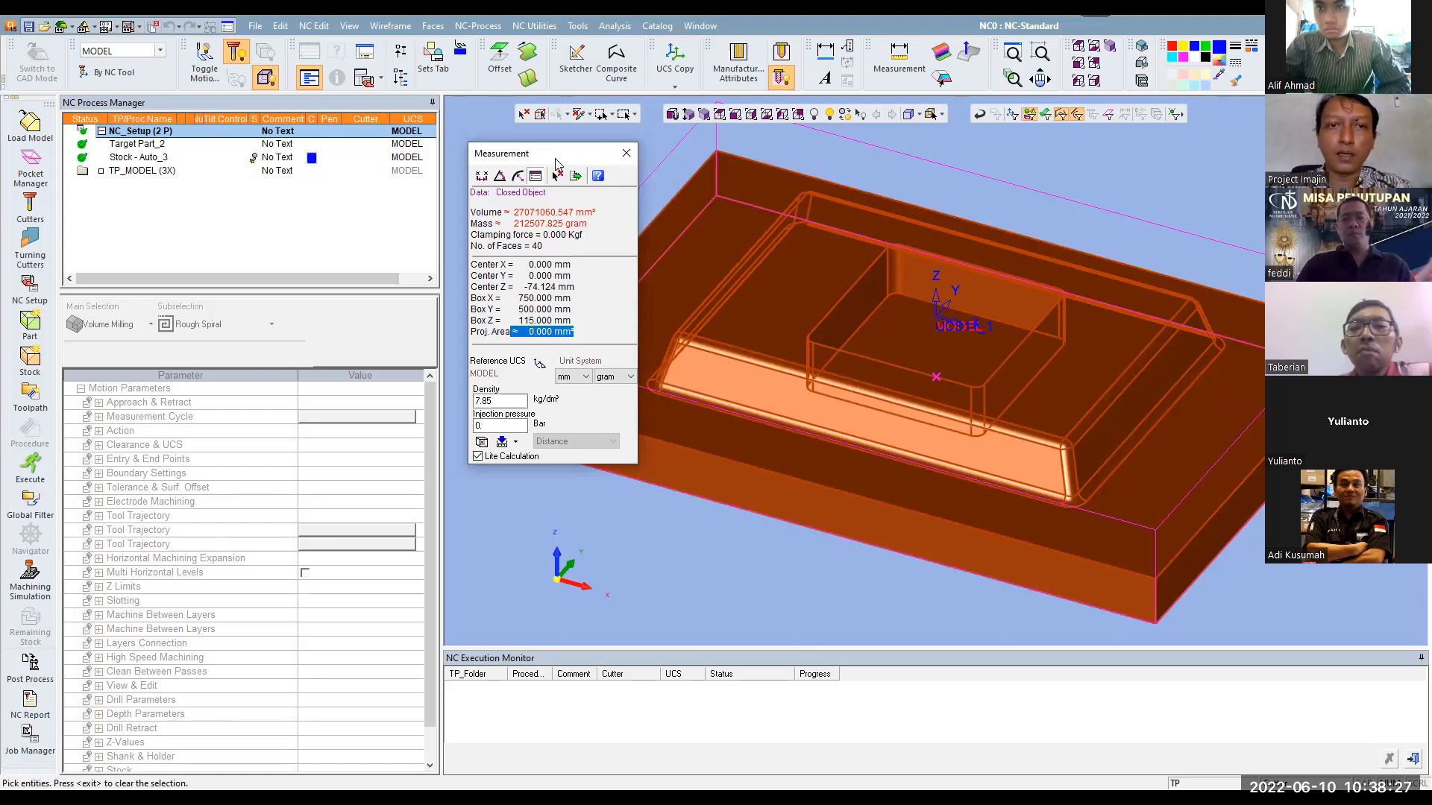
{"action": "left_click", "coordinate": [626, 155]}
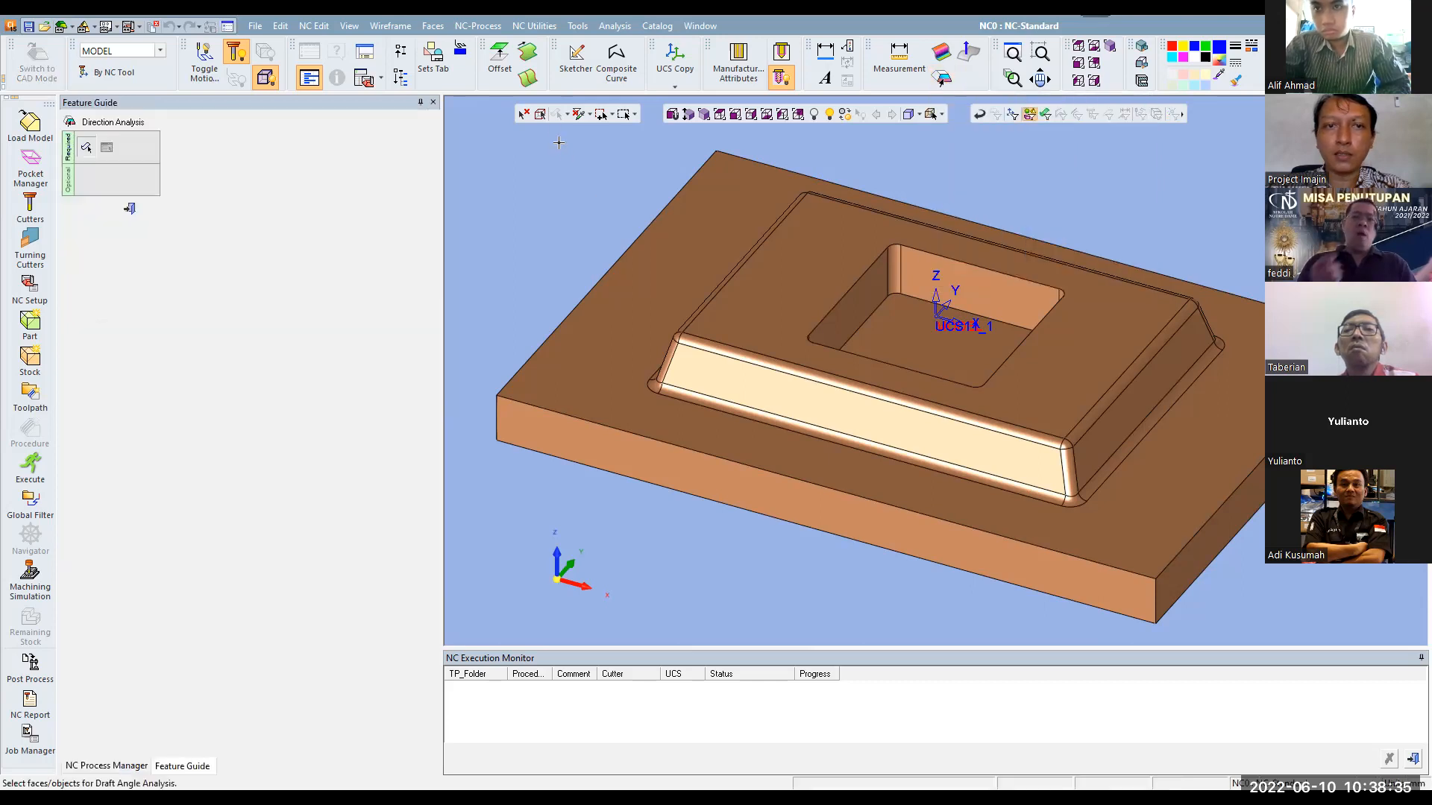
Run a Direction Analysis on the whole part and examine its face slopes against the Slope Analysis (NC) colour ranges
{"action": "middle_click", "coordinate": [549, 191]}
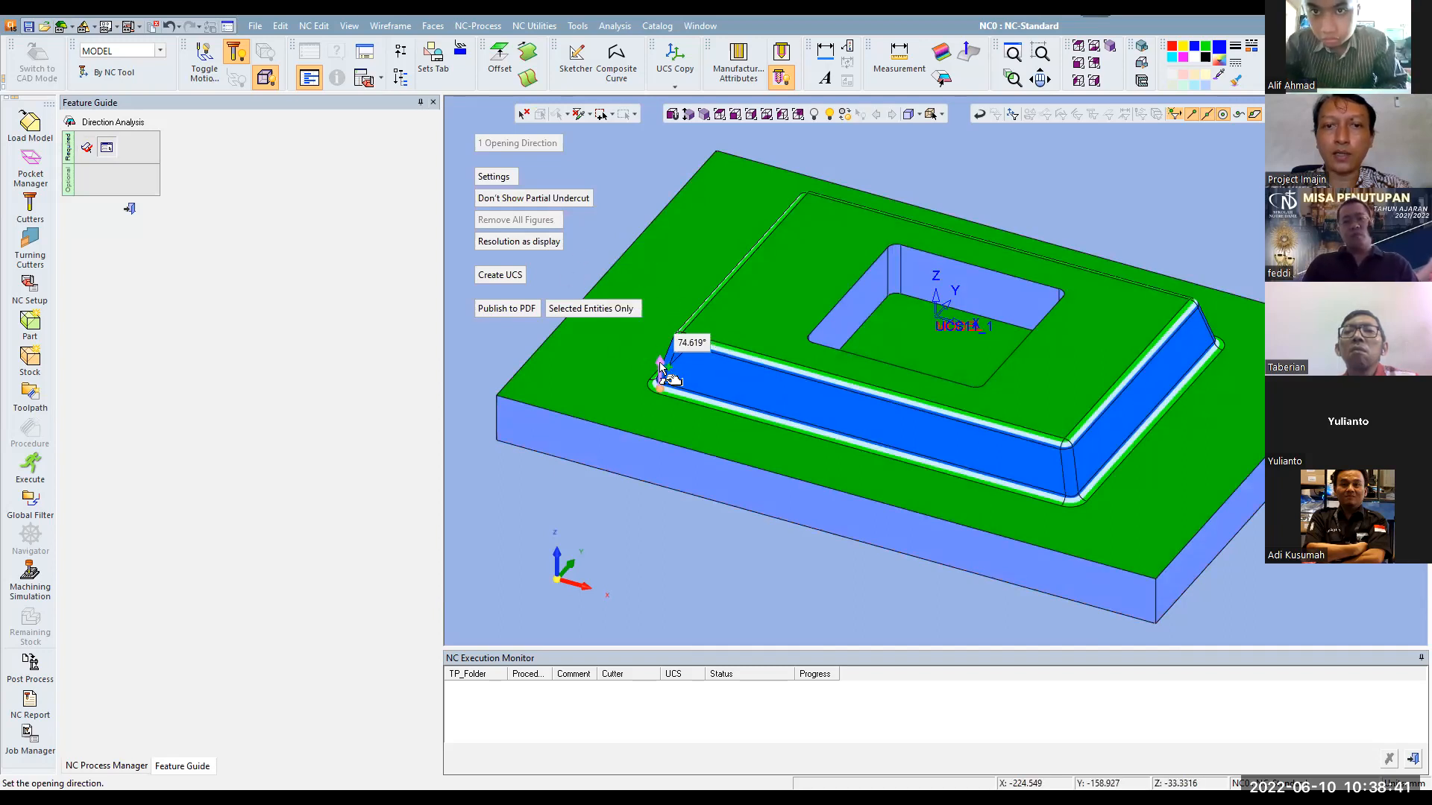
{"action": "mouse_move", "coordinate": [721, 396]}
{"action": "middle_mouse_down"}
{"action": "mouse_move", "coordinate": [727, 267]}
{"action": "mouse_move", "coordinate": [709, 378]}
{"action": "mouse_move", "coordinate": [721, 373]}
{"action": "middle_mouse_up"}
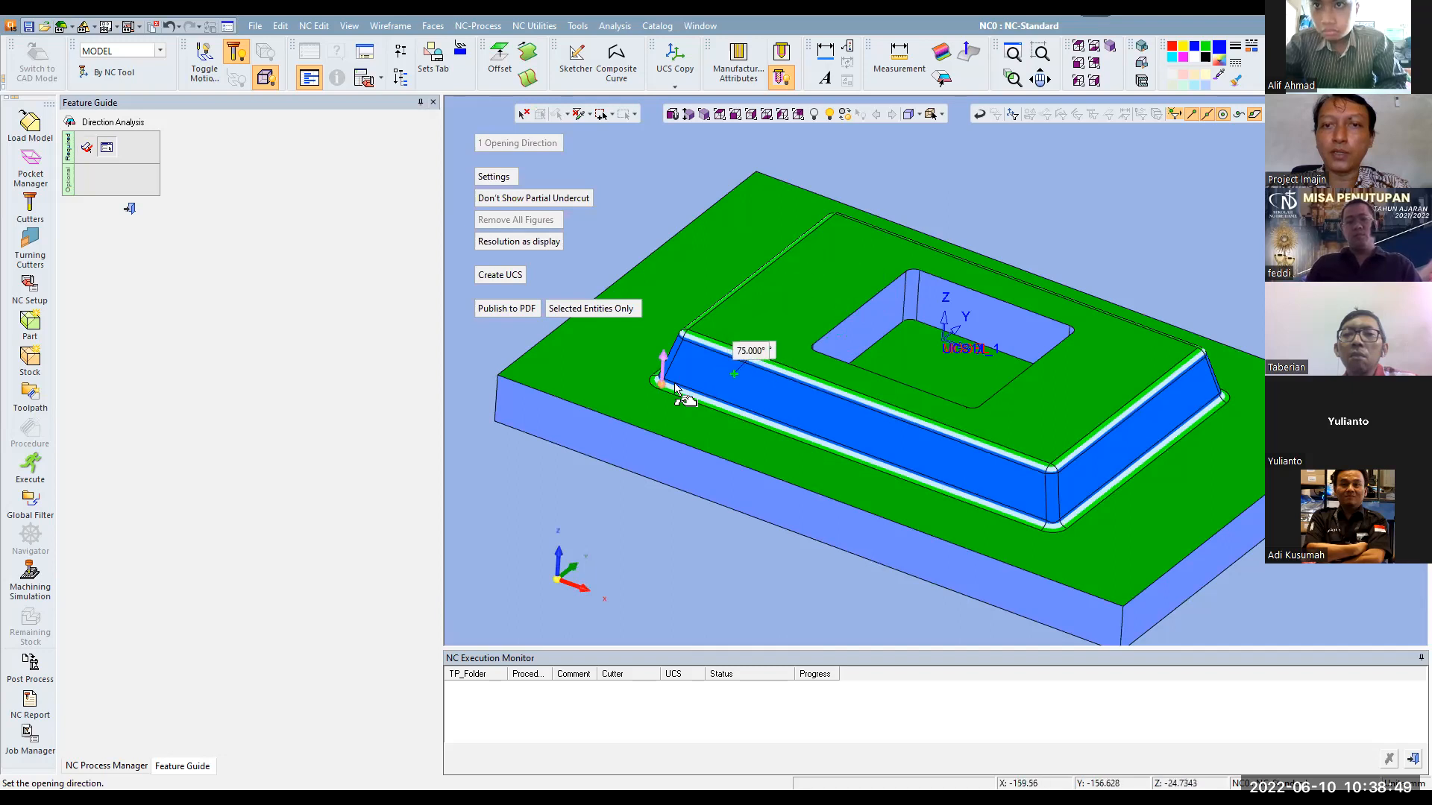
{"action": "left_click", "coordinate": [504, 180]}
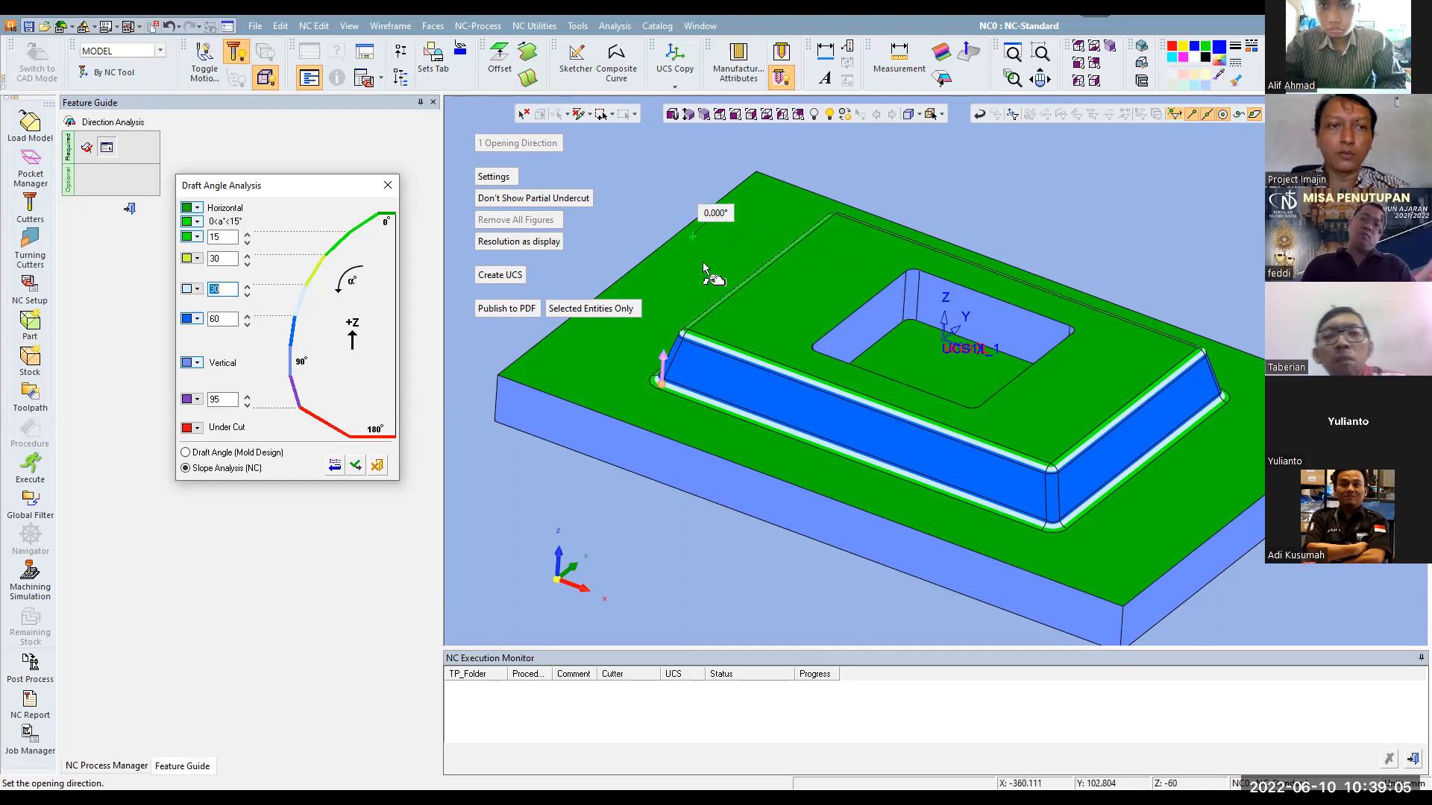
{"action": "left_click_drag", "start_coordinate": [599, 301], "coordinate": [667, 216], "text": "ctrl"}
{"action": "scroll", "coordinate": [799, 541], "scroll_direction": "down", "scroll_amount": 2}
{"action": "left_click_drag", "start_coordinate": [792, 483], "coordinate": [859, 471], "text": "ctrl"}
{"action": "scroll", "coordinate": [882, 507], "scroll_direction": "up", "scroll_amount": 3}
{"action": "scroll", "coordinate": [793, 376], "scroll_direction": "down", "scroll_amount": 2}
{"action": "left_click_drag", "start_coordinate": [793, 376], "coordinate": [796, 388], "text": "ctrl"}
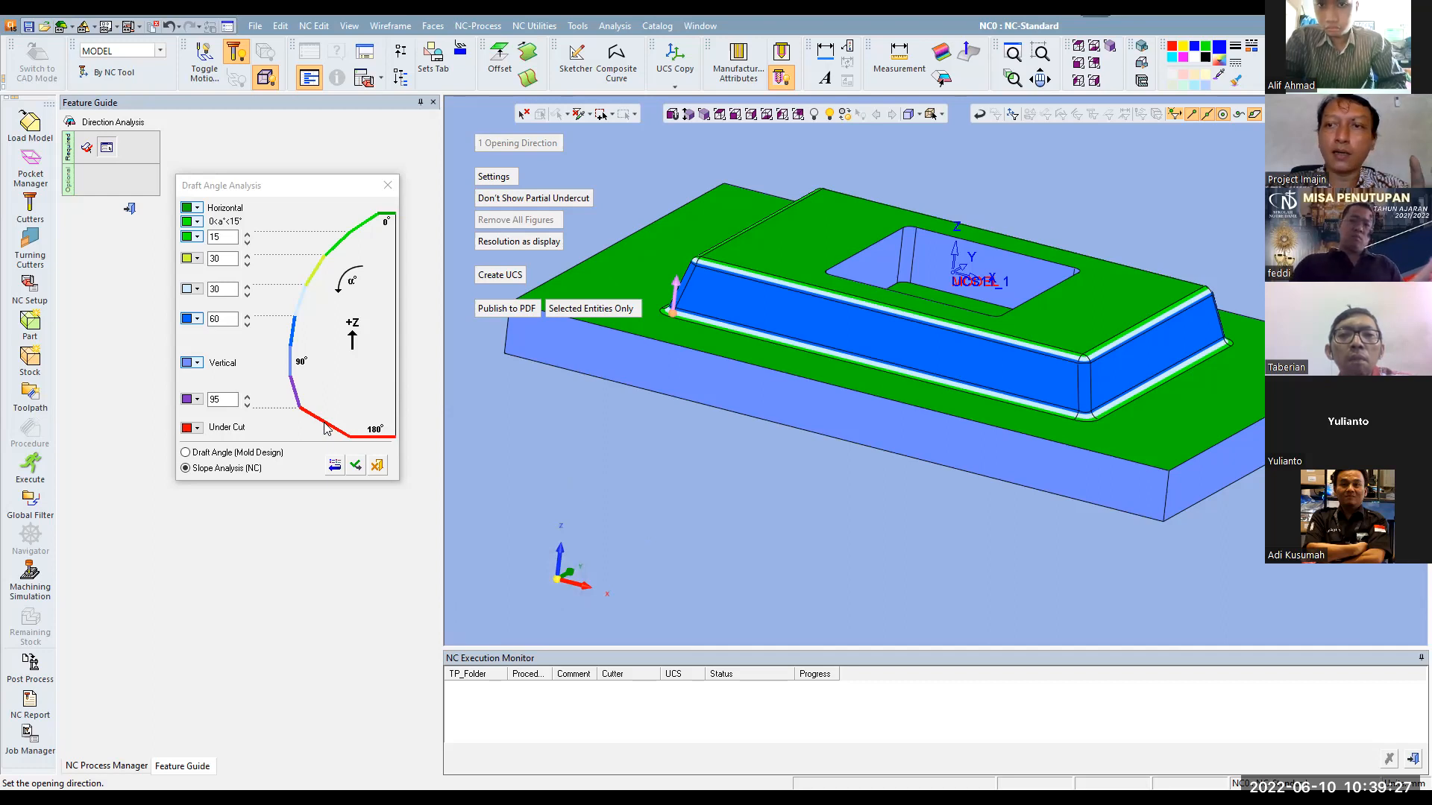
{"action": "left_click", "coordinate": [355, 467]}
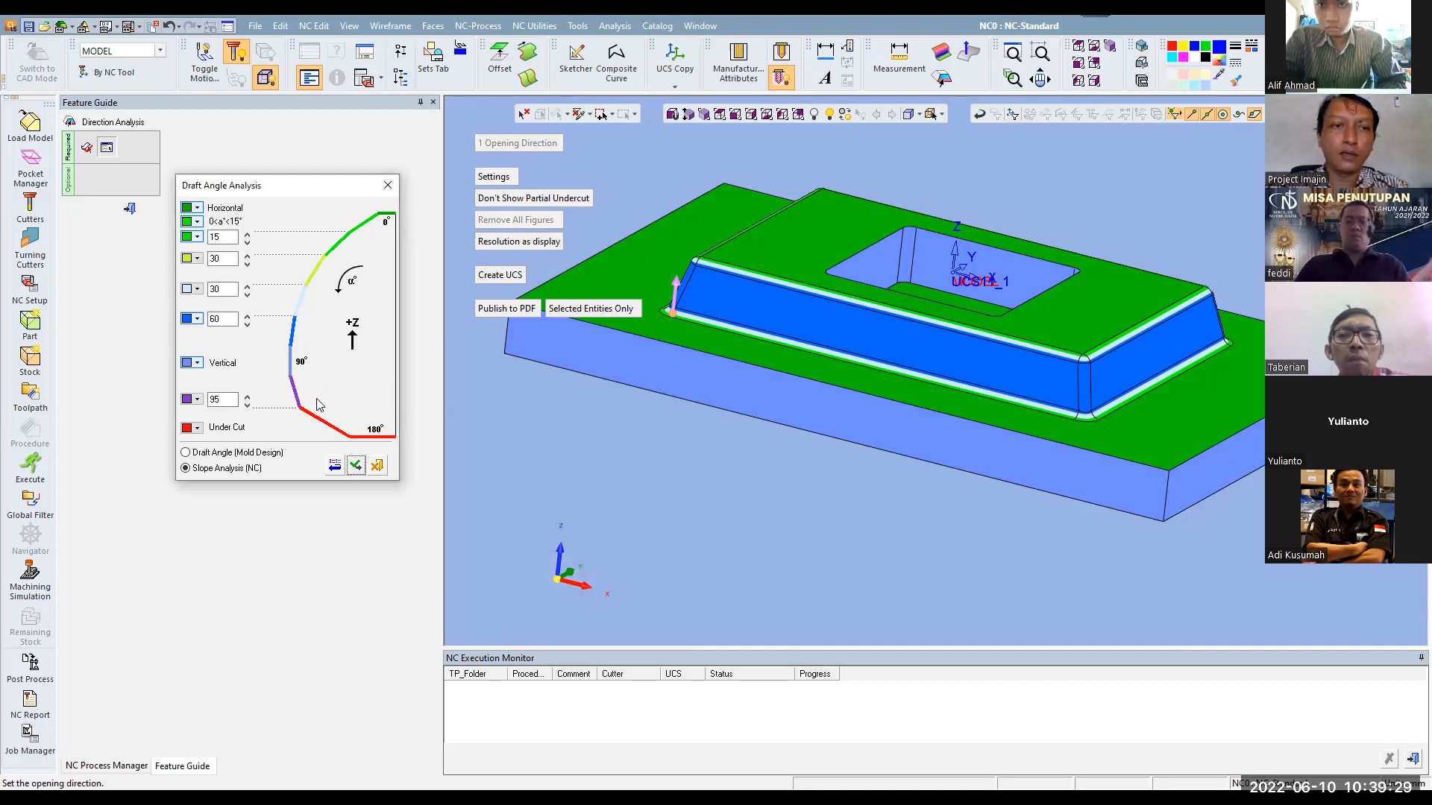
{"action": "left_click", "coordinate": [378, 466]}
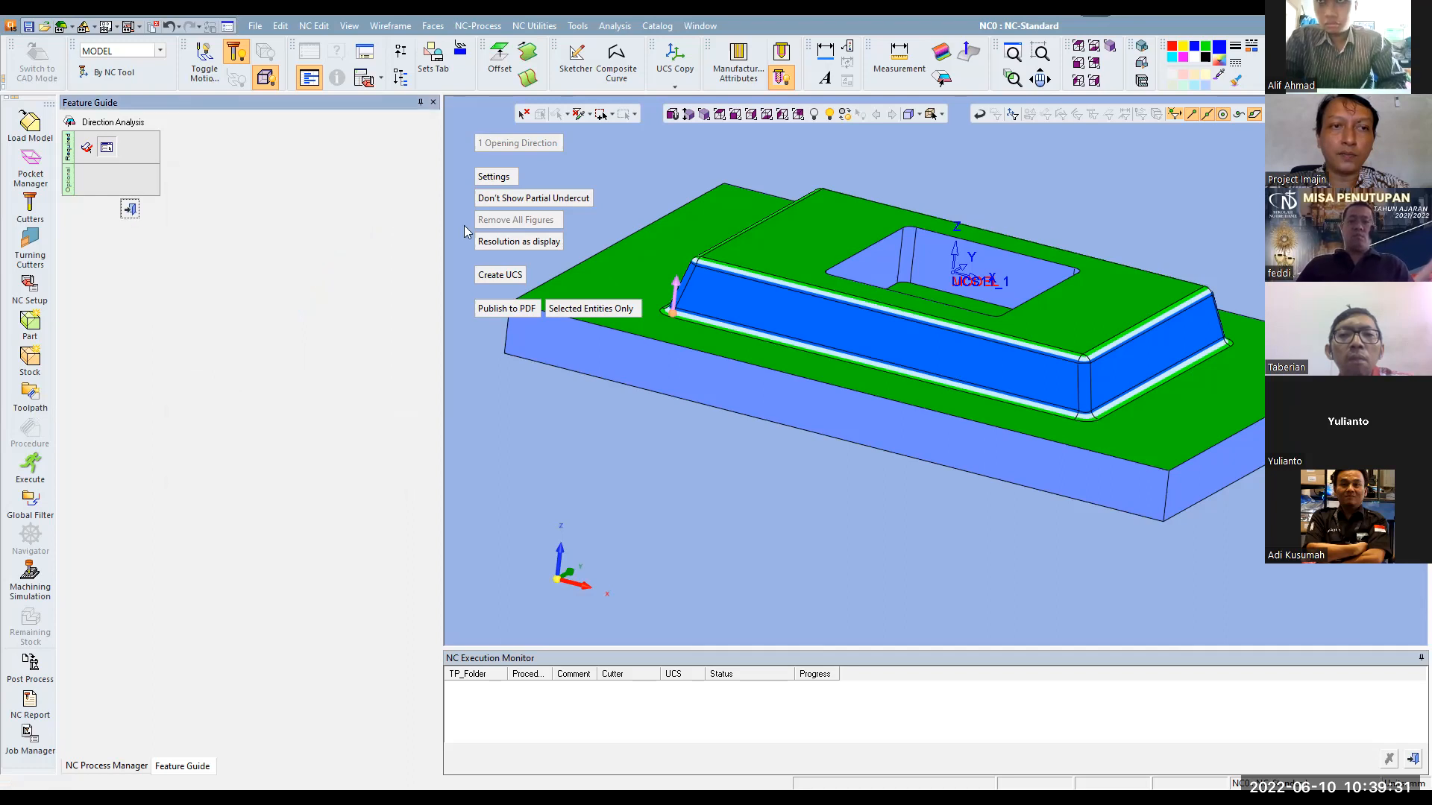
Run a Curvature Map on all faces and check the fillet radius around the base of the raised block
{"action": "left_click", "coordinate": [943, 53]}
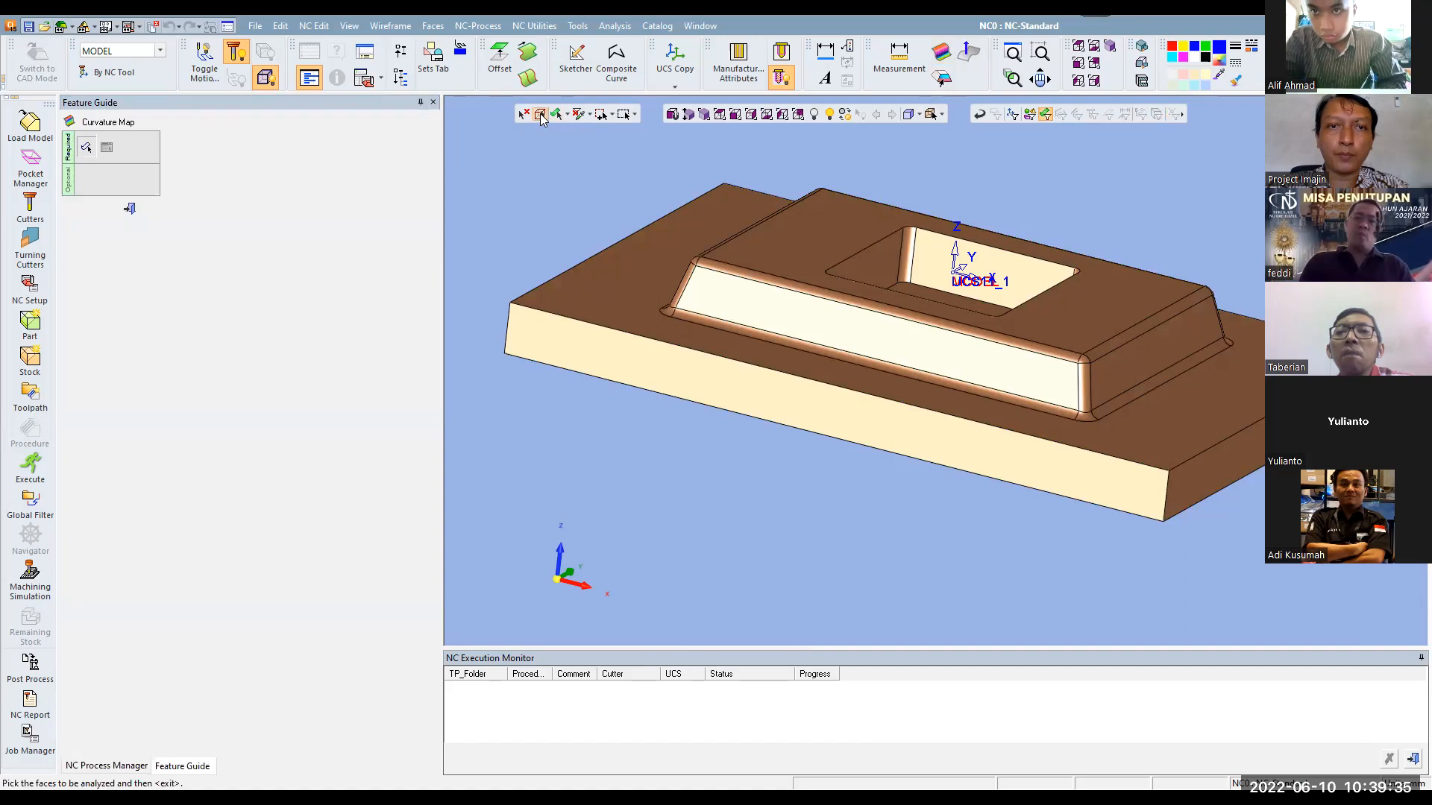
{"action": "left_click", "coordinate": [540, 114]}
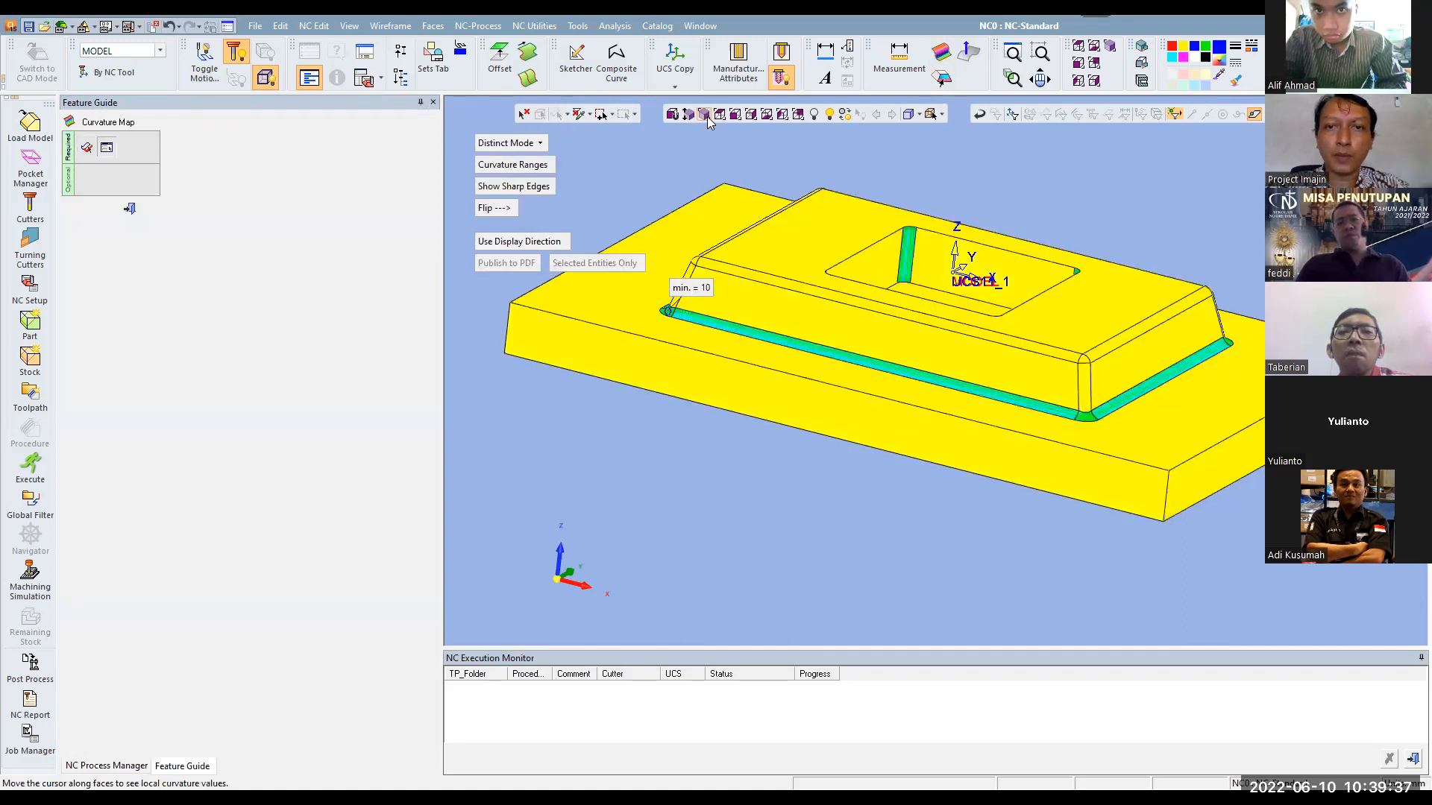
{"action": "left_click", "coordinate": [704, 115]}
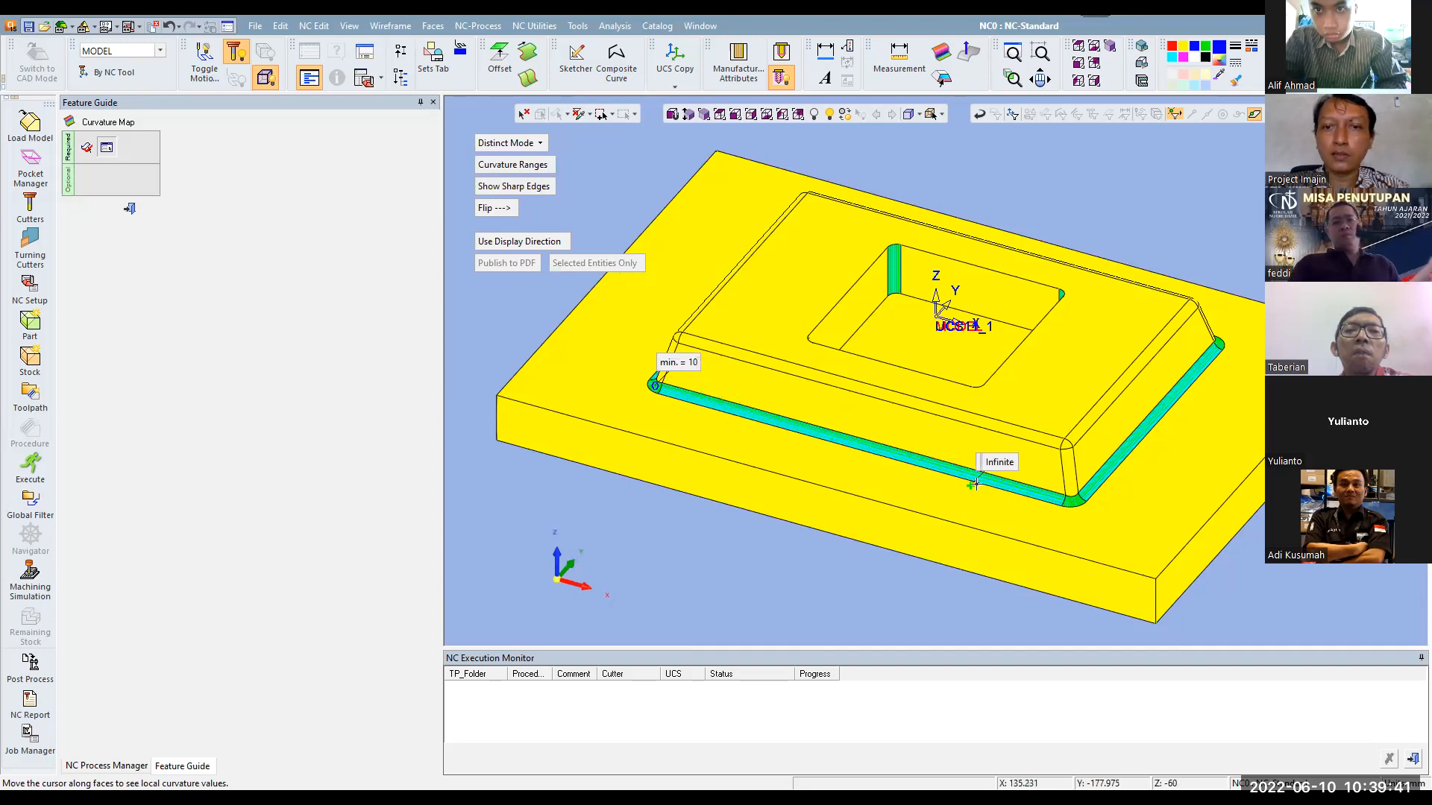
{"action": "scroll", "coordinate": [975, 484], "scroll_direction": "up", "scroll_amount": 2}
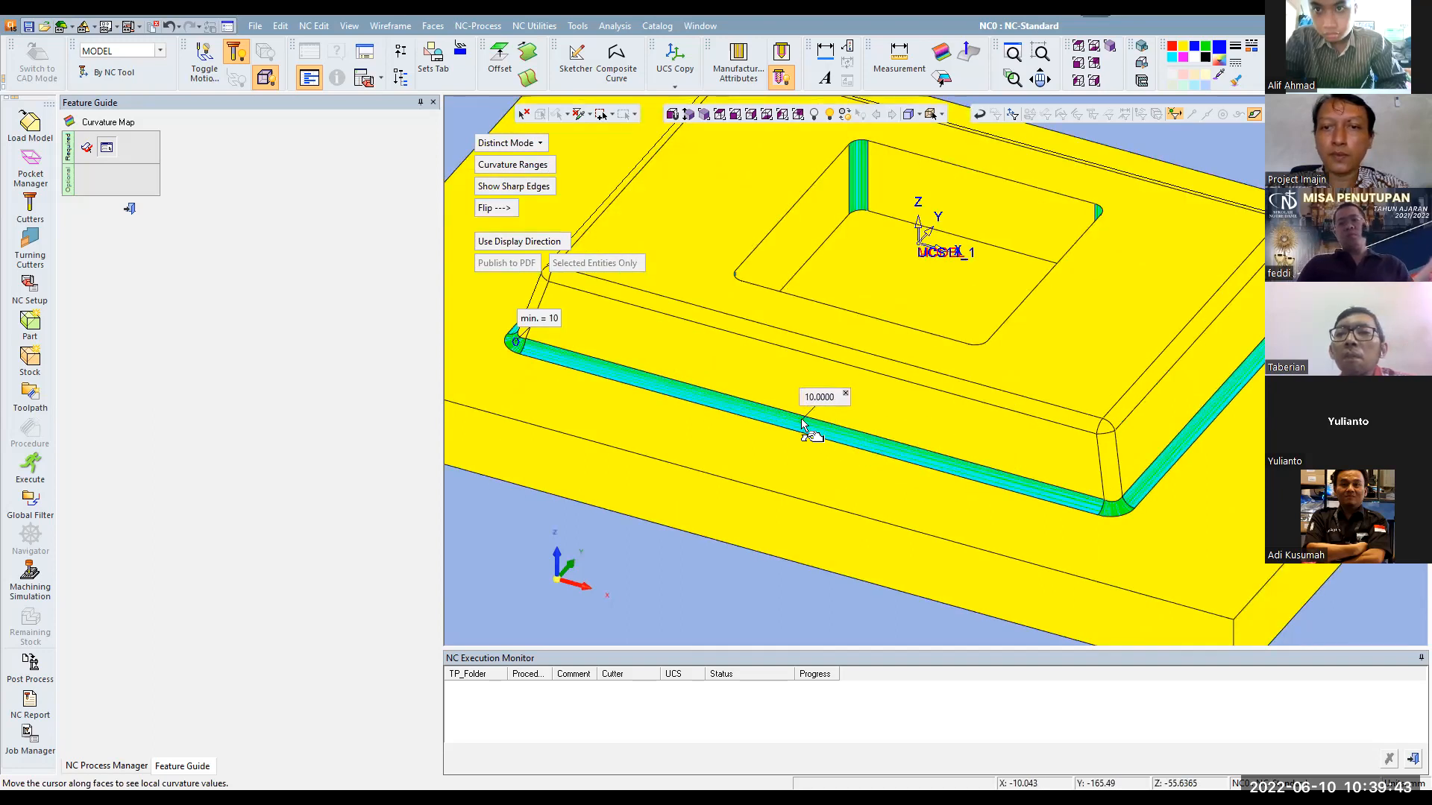
{"action": "scroll", "coordinate": [761, 291], "scroll_direction": "down", "scroll_amount": 2}
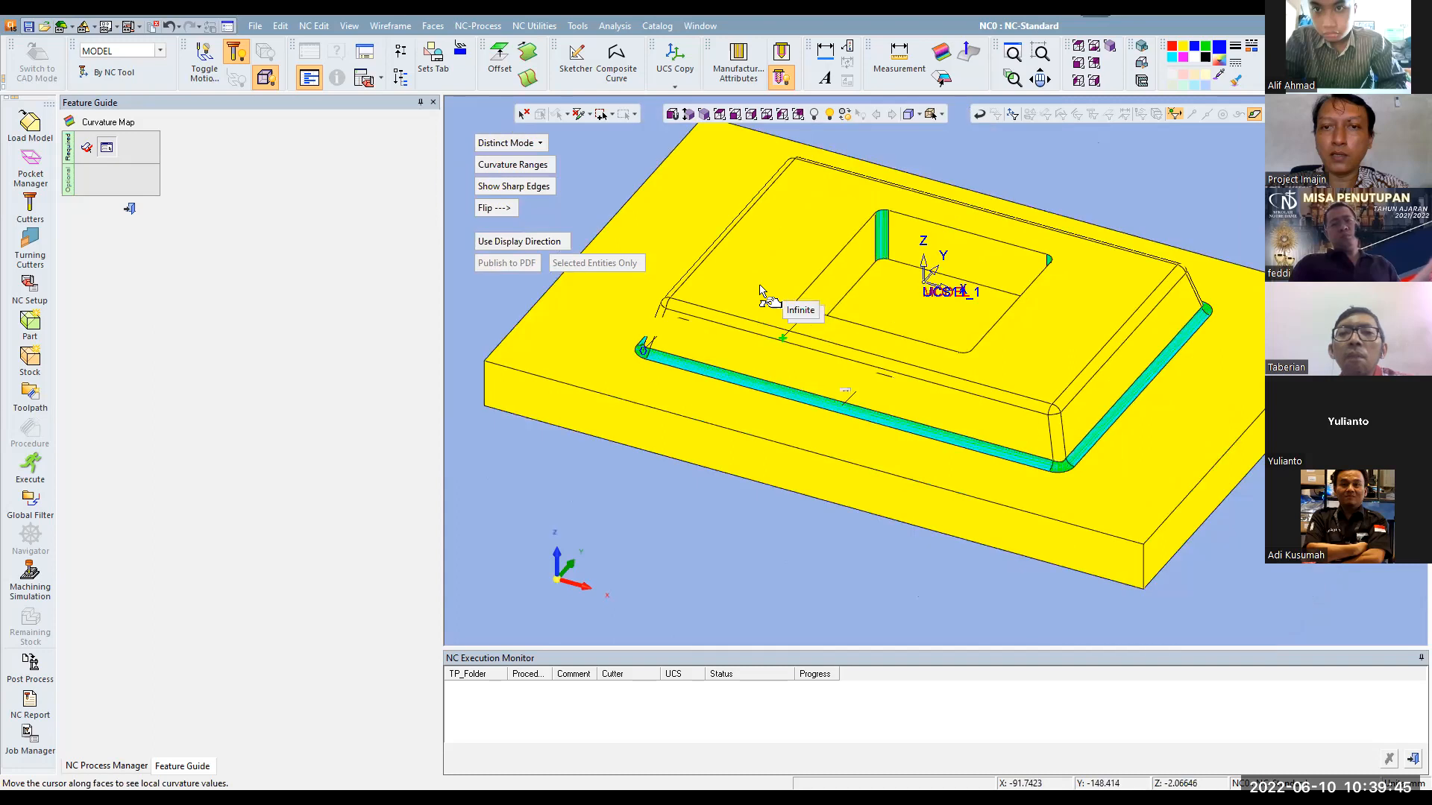
Review the colour ranges of the Curvature Map and close the analysis
{"action": "left_click", "coordinate": [516, 167]}
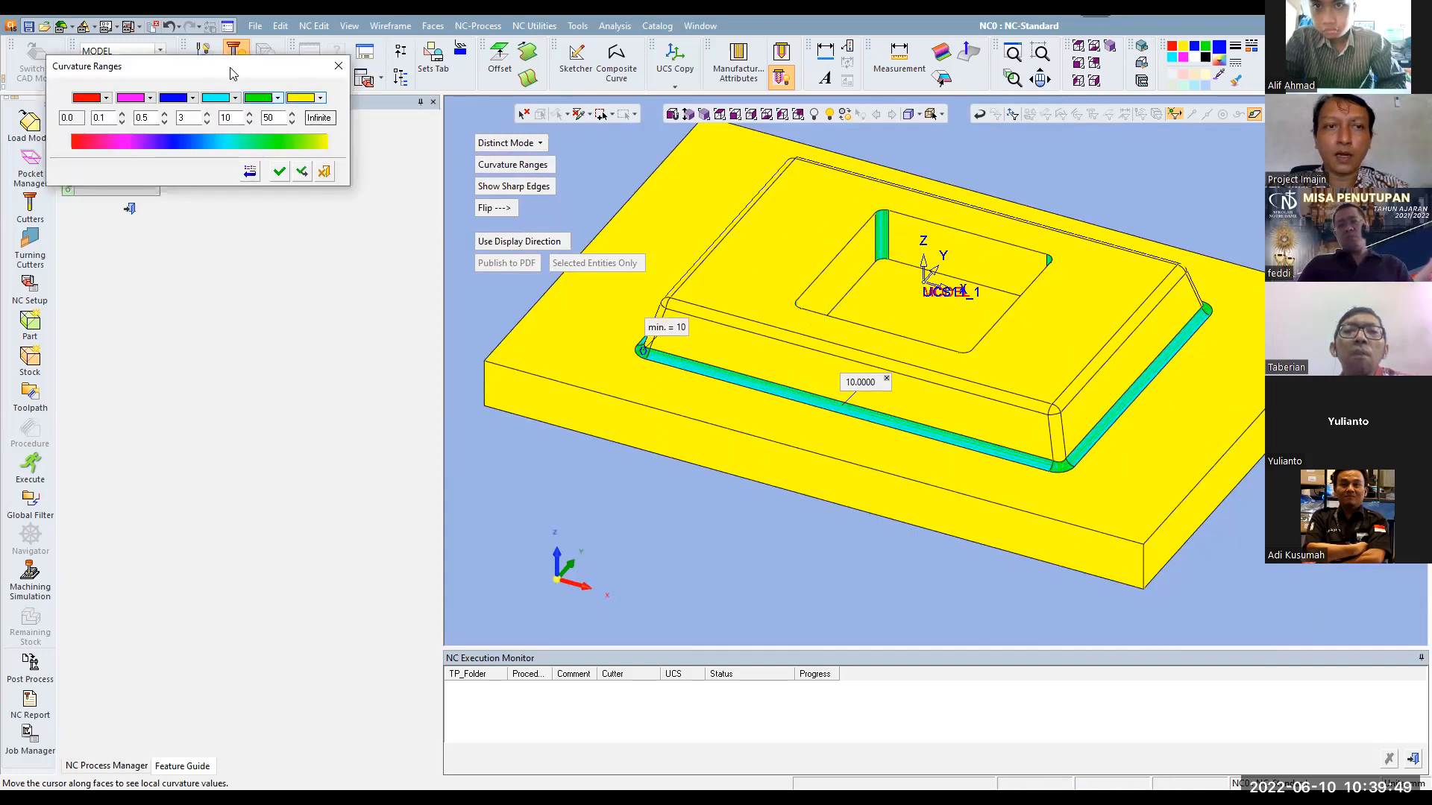
{"action": "left_click_drag", "start_coordinate": [230, 72], "coordinate": [370, 232]}
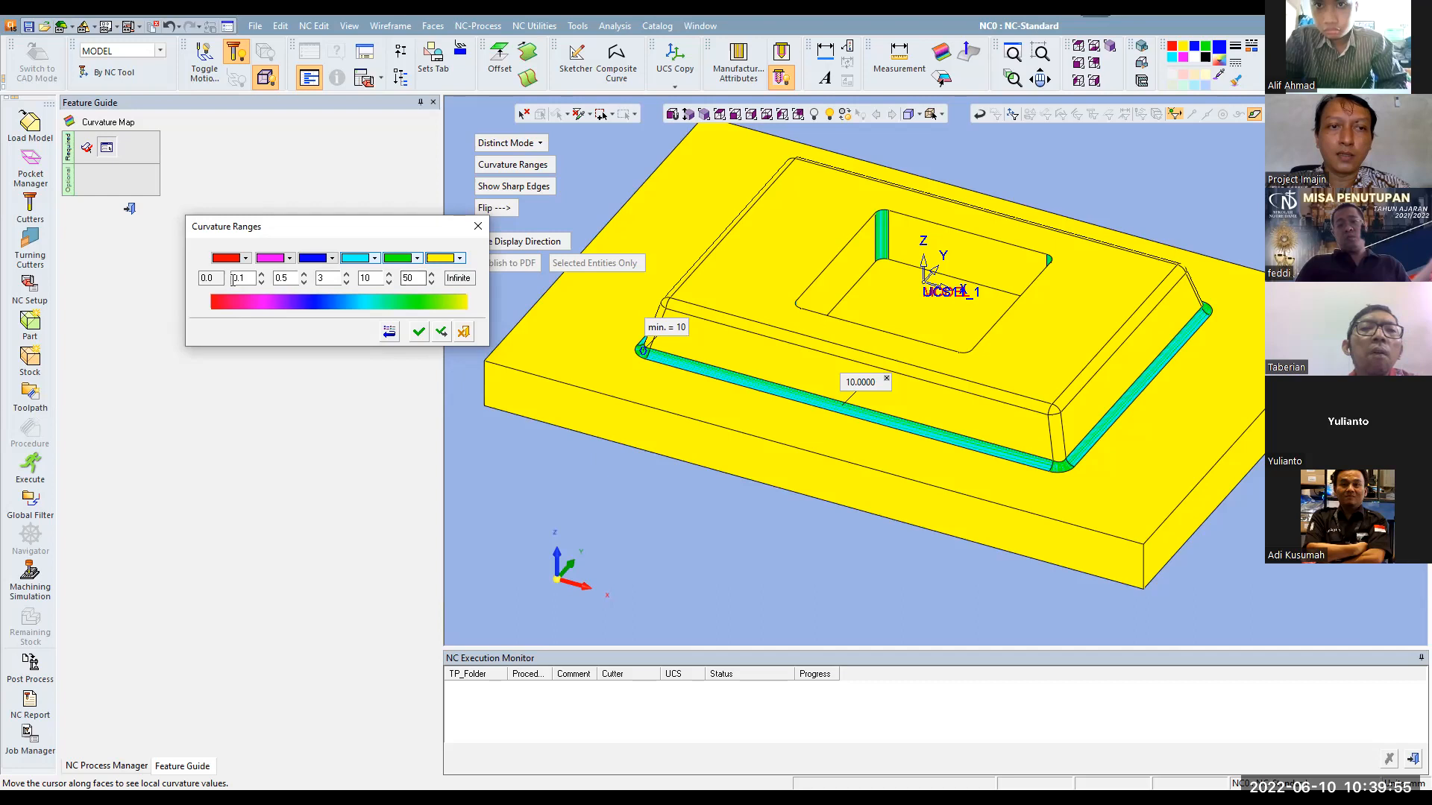
{"action": "left_click", "coordinate": [131, 207]}
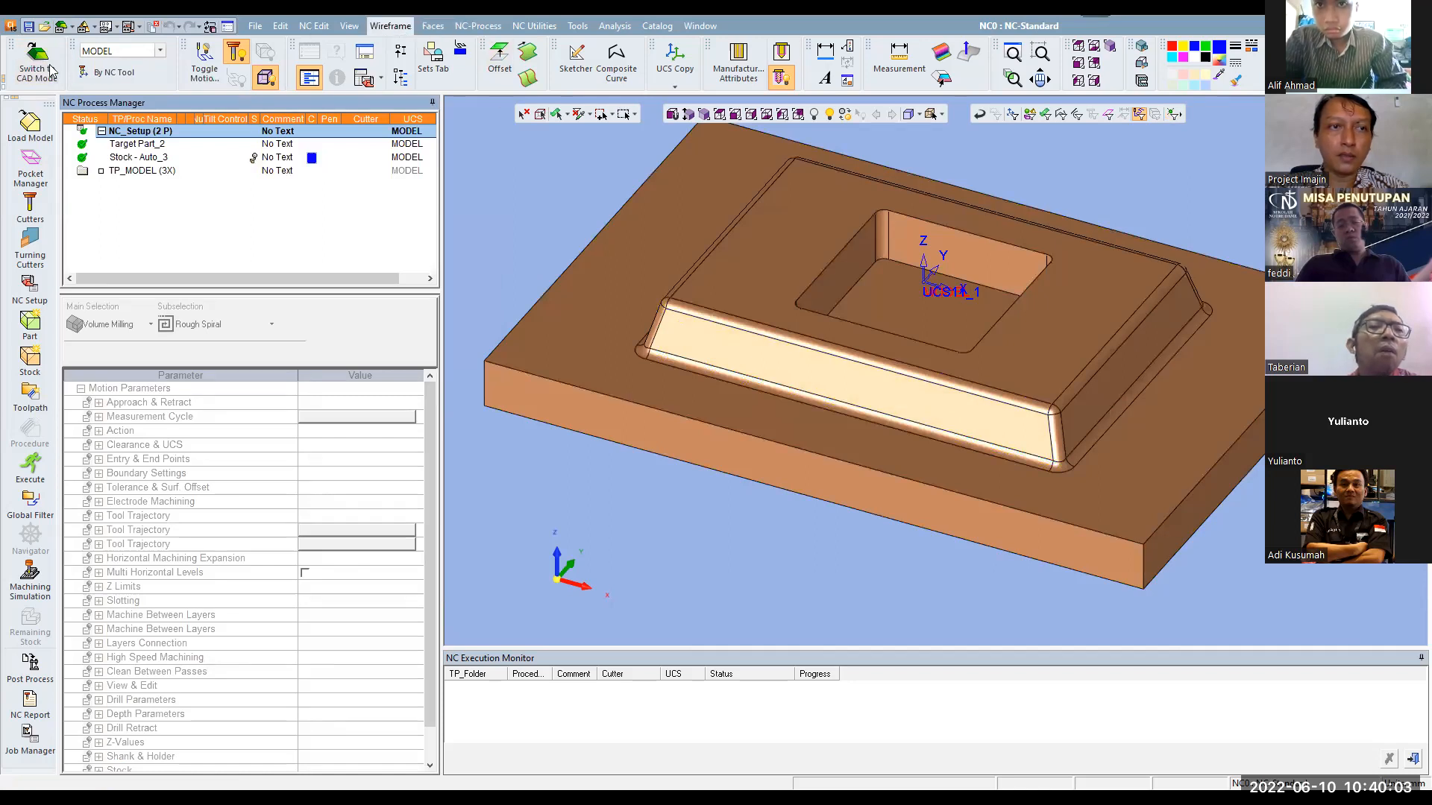
Round the floor edges of the rectangular pocket with a 5 mm radius in CAD mode and return to CAM mode
{"action": "left_click", "coordinate": [36, 68]}
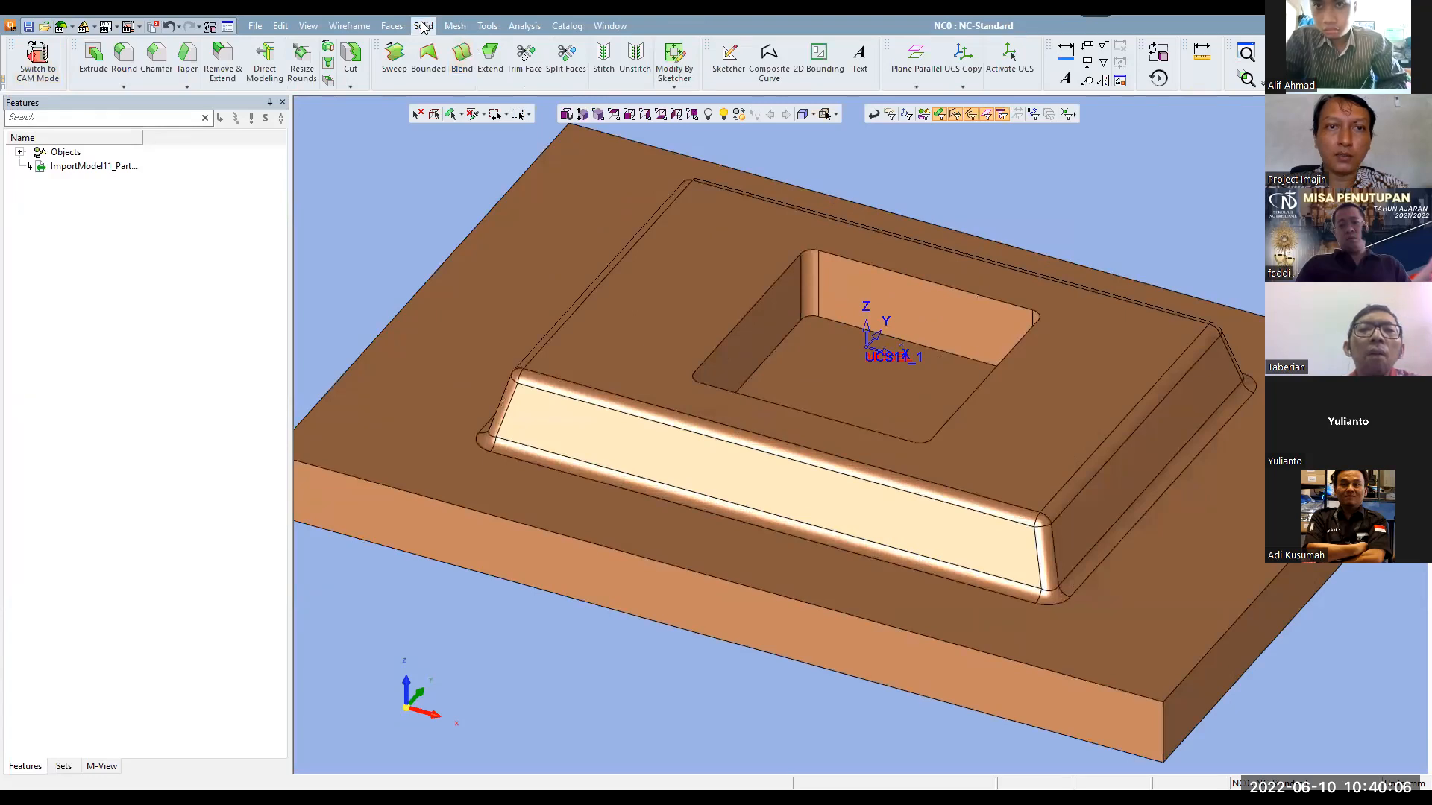
{"action": "left_click", "coordinate": [423, 26]}
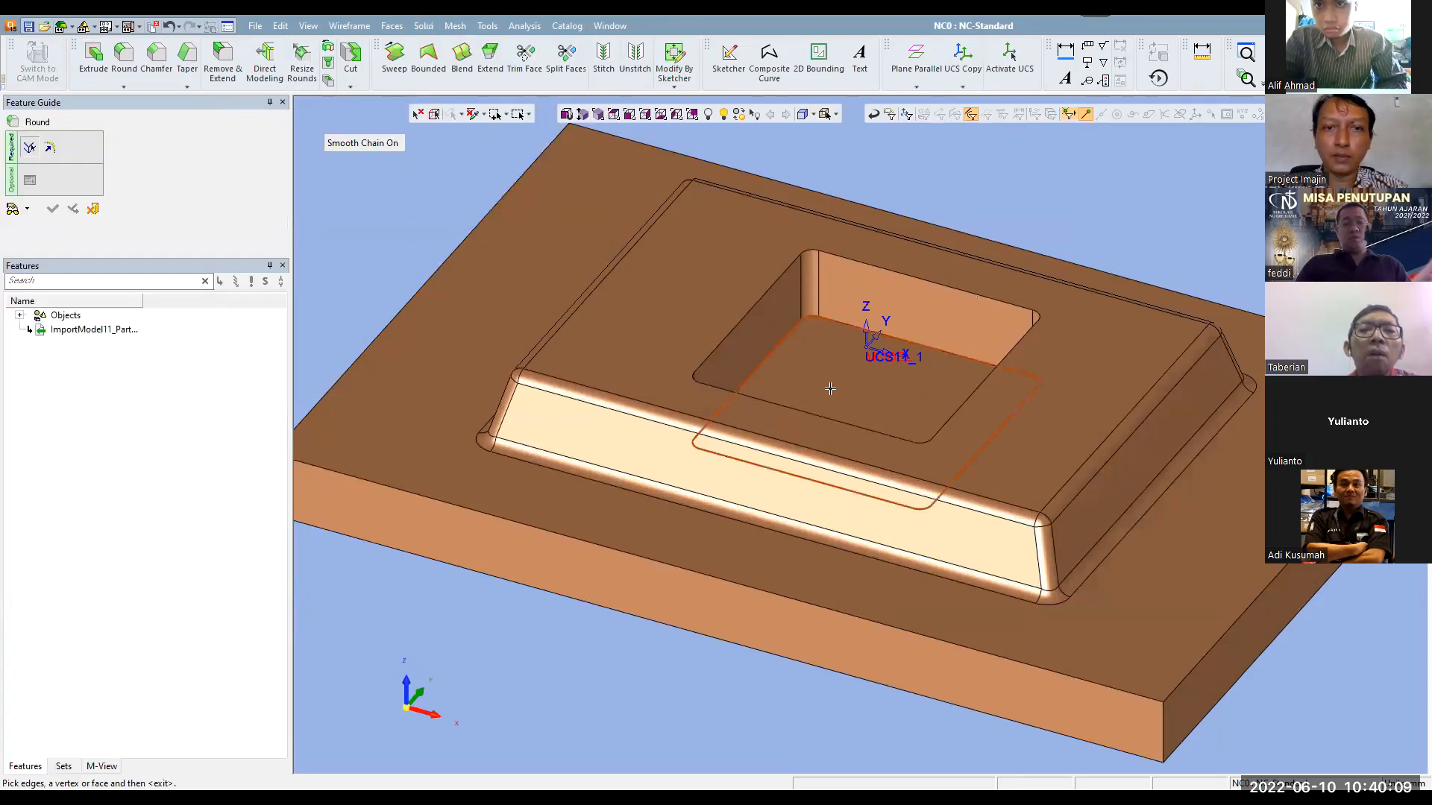
{"action": "middle_click", "coordinate": [720, 338]}
{"action": "middle_click", "coordinate": [453, 173]}
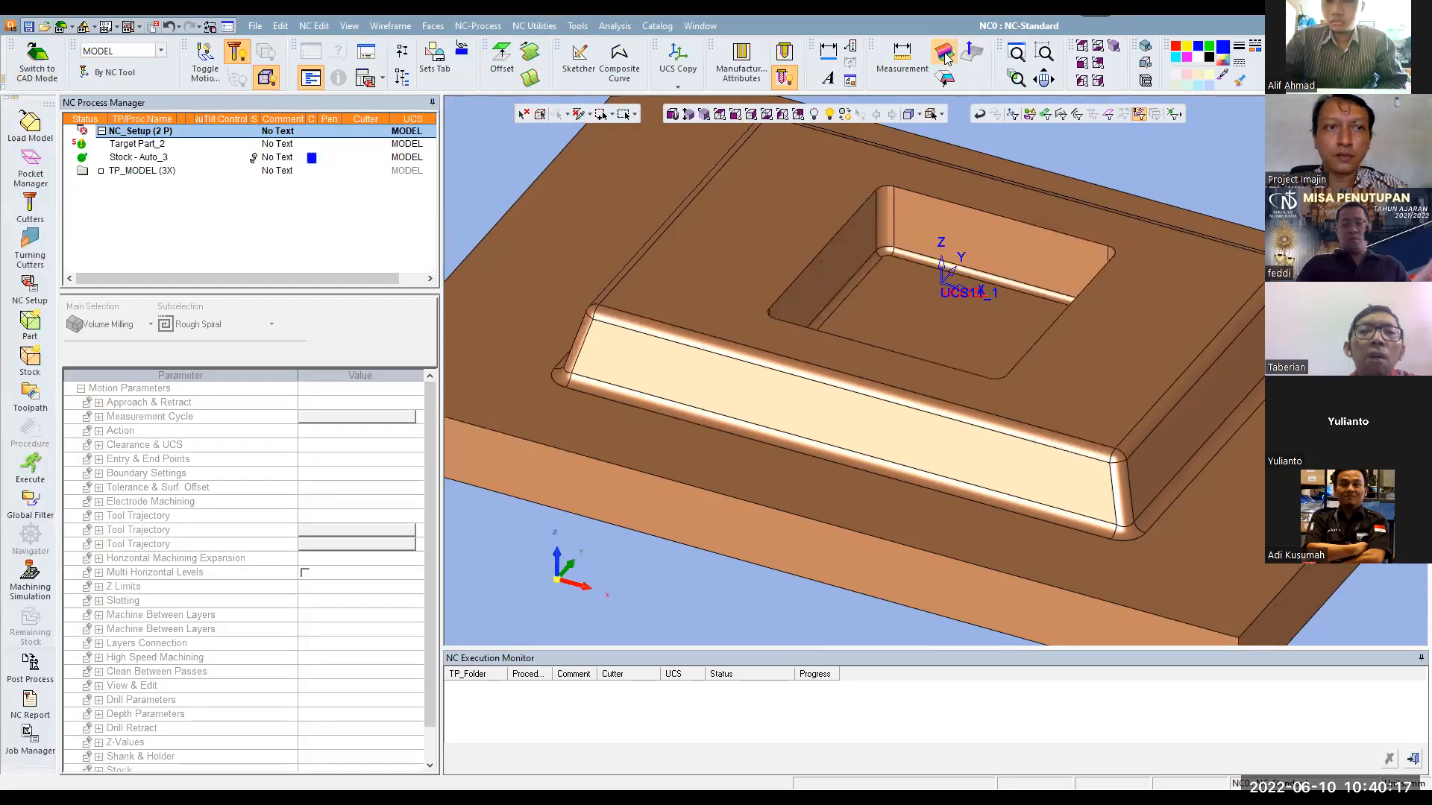
Run the Curvature Map on the rounded model and check the fillet radius along the pocket floor
{"action": "left_click", "coordinate": [945, 54]}
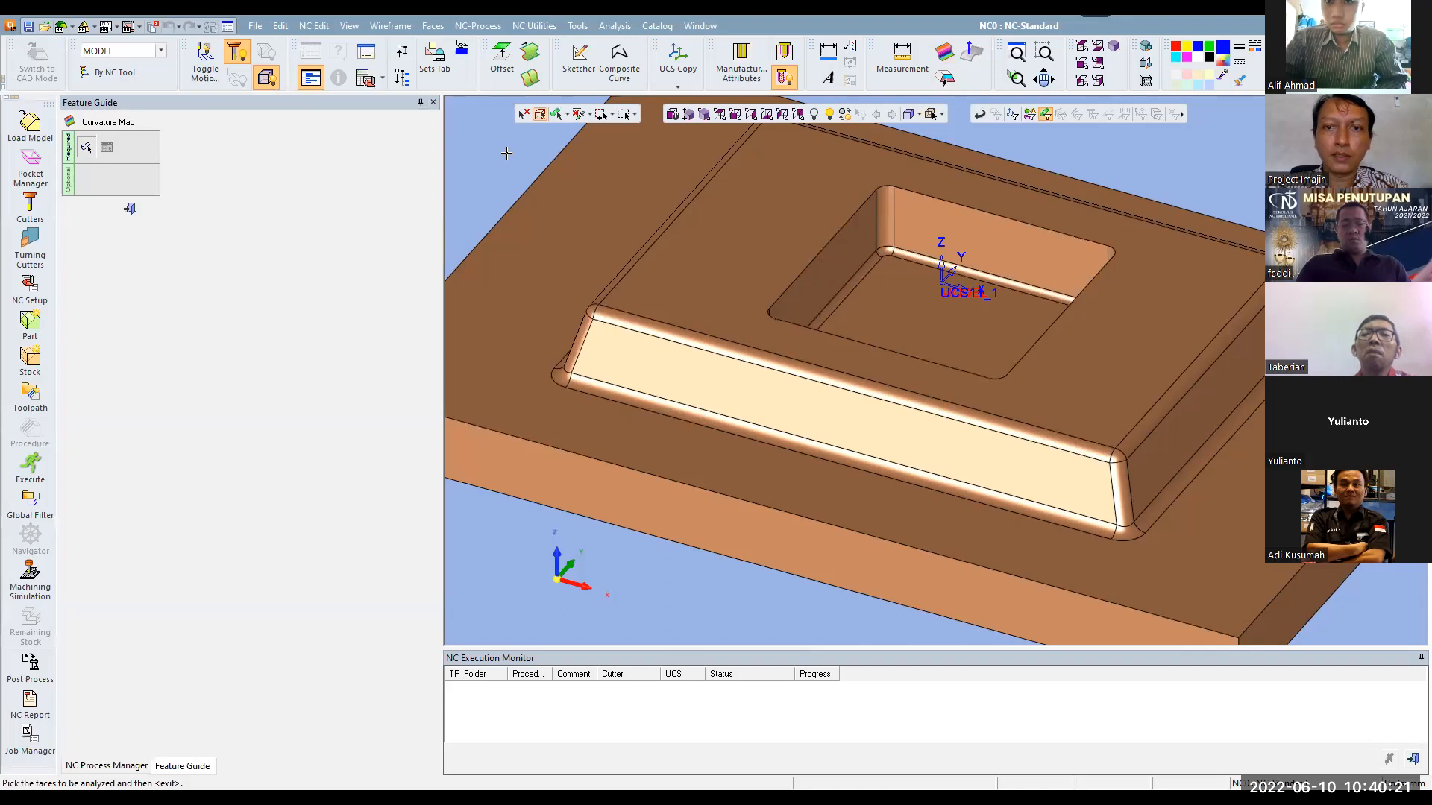
{"action": "middle_click", "coordinate": [705, 267]}
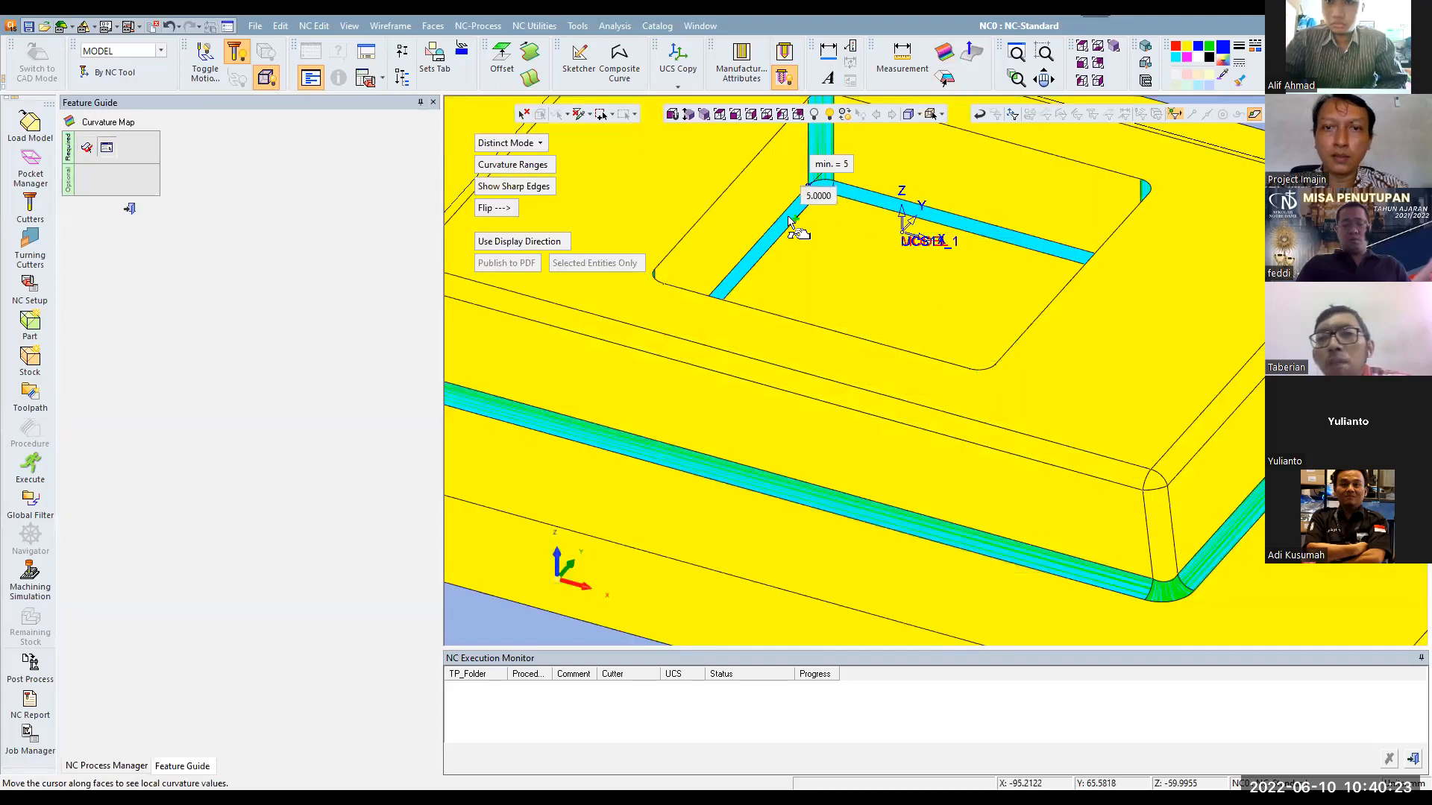
Display the Curvature Map in Continuous Mode, check the pocket floor and block base fillets, and close the analysis
{"action": "left_click", "coordinate": [539, 167]}
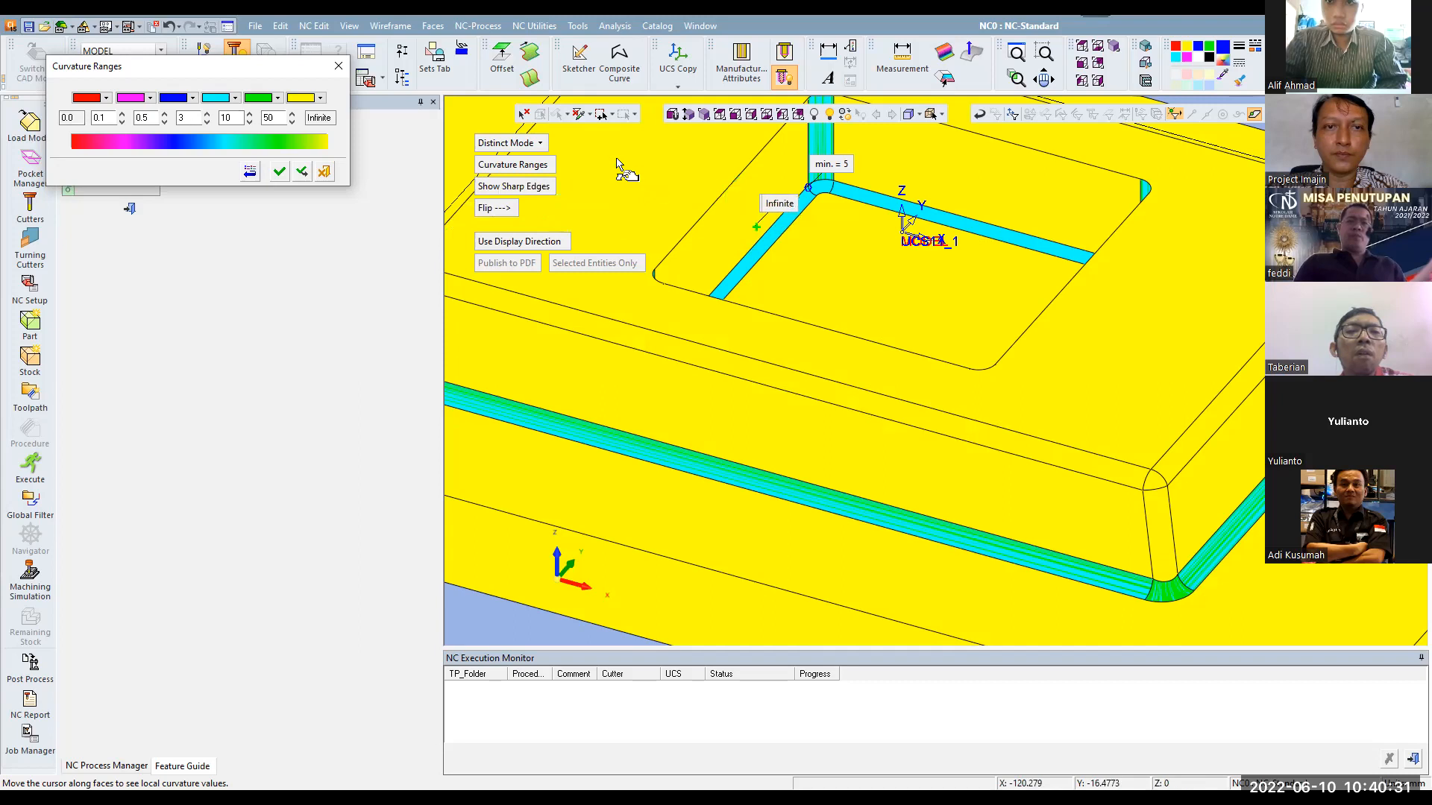
{"action": "left_click", "coordinate": [540, 144]}
{"action": "scroll", "coordinate": [780, 284], "scroll_direction": "down", "scroll_amount": 2}
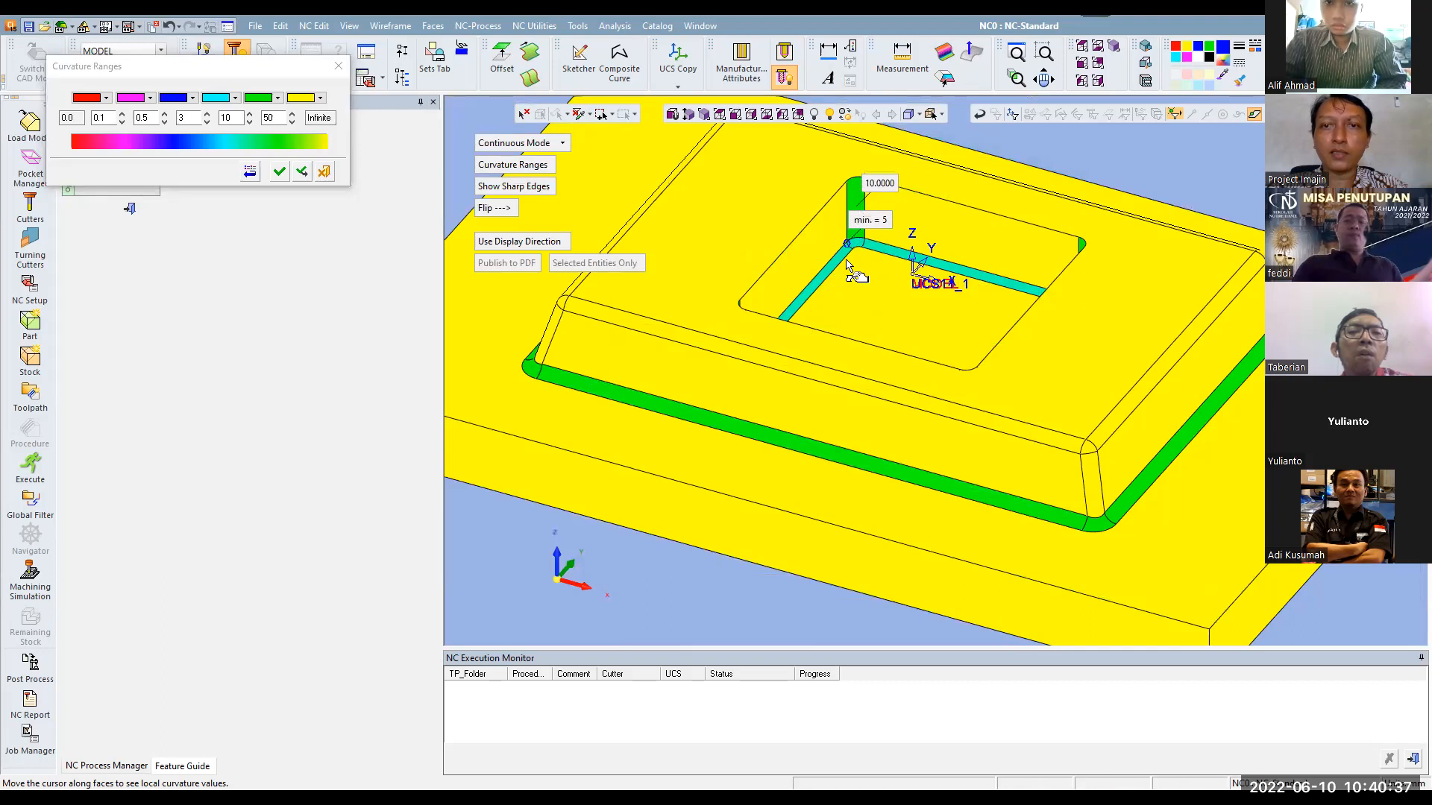
{"action": "scroll", "coordinate": [825, 271], "scroll_direction": "up", "scroll_amount": 1}
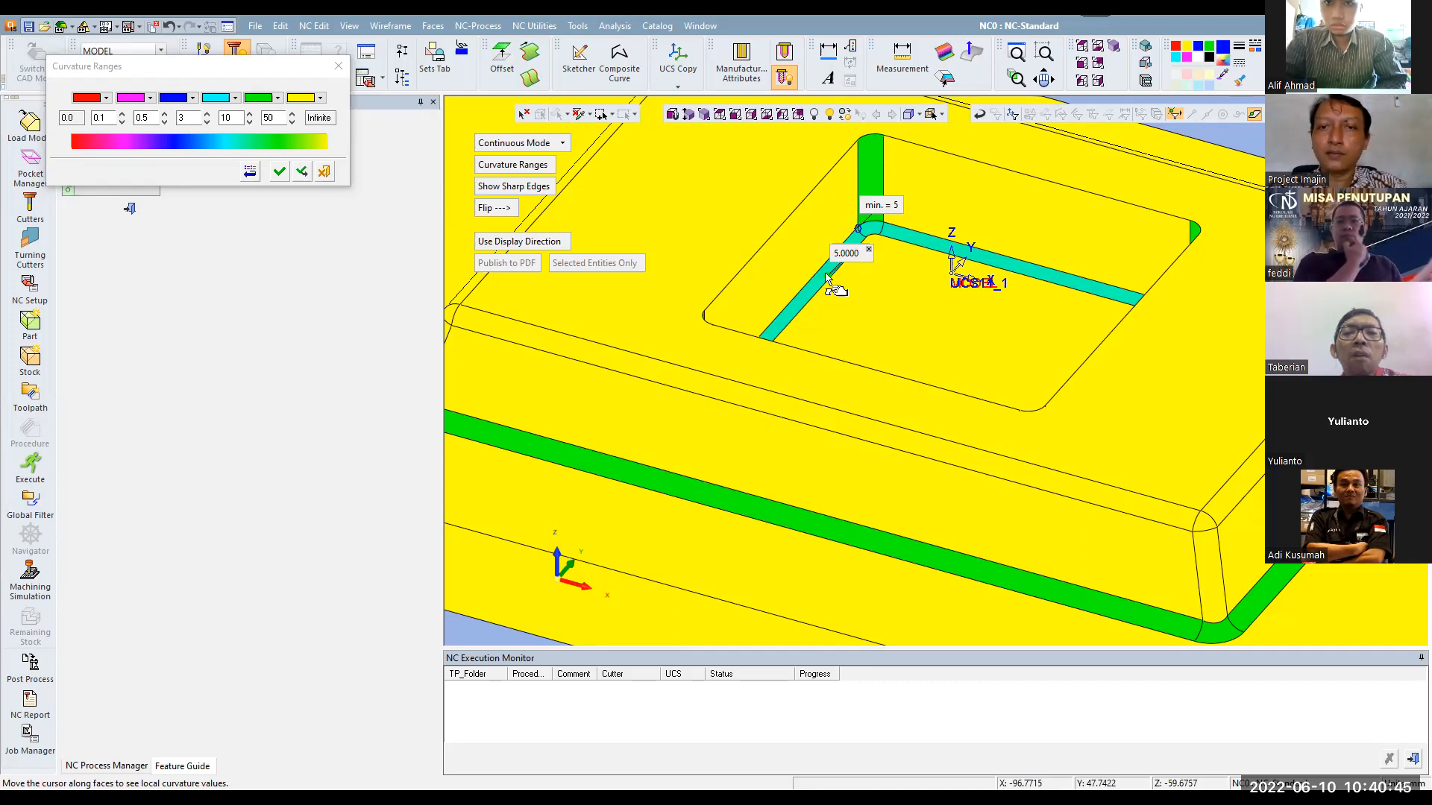
{"action": "left_click", "coordinate": [722, 502]}
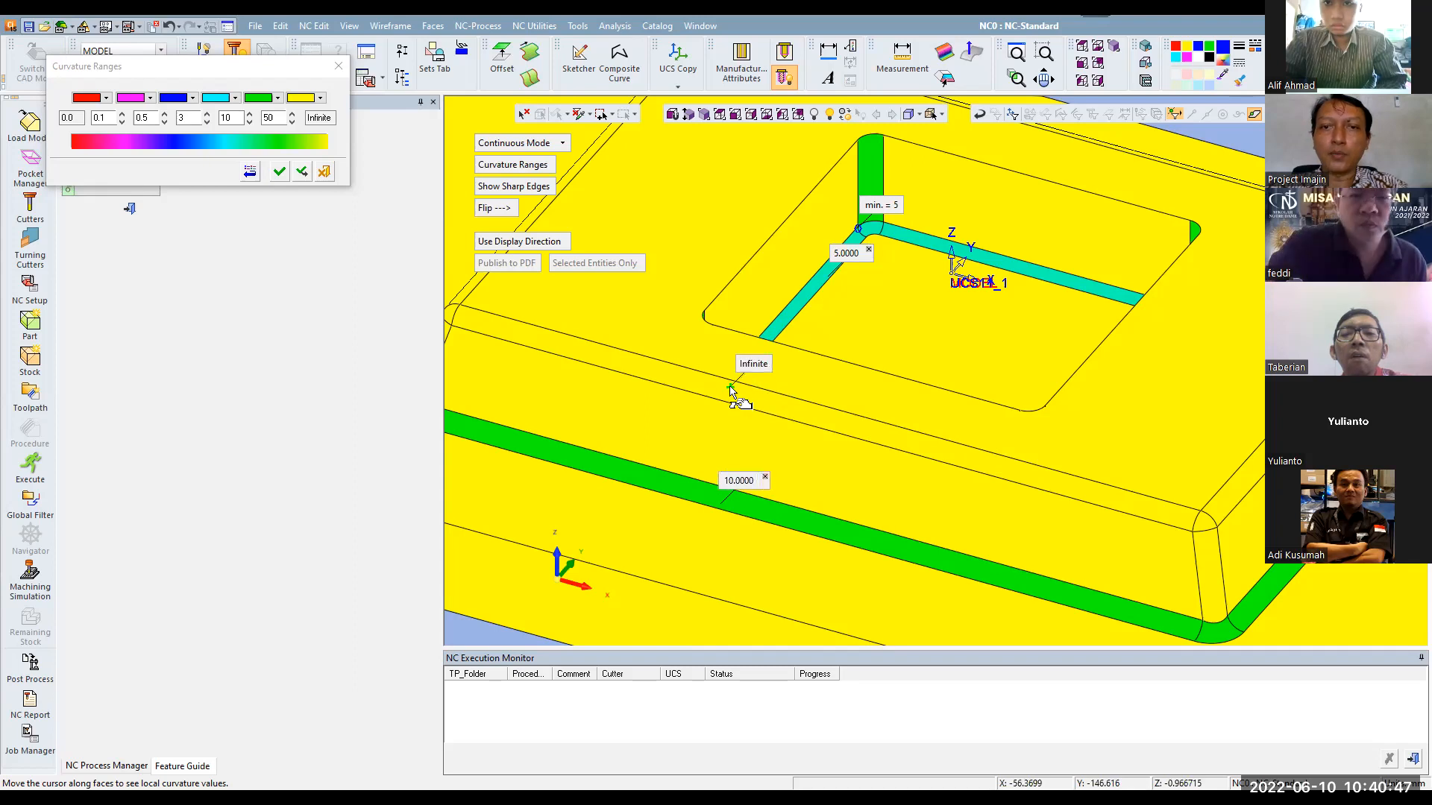
{"action": "left_click", "coordinate": [281, 174]}
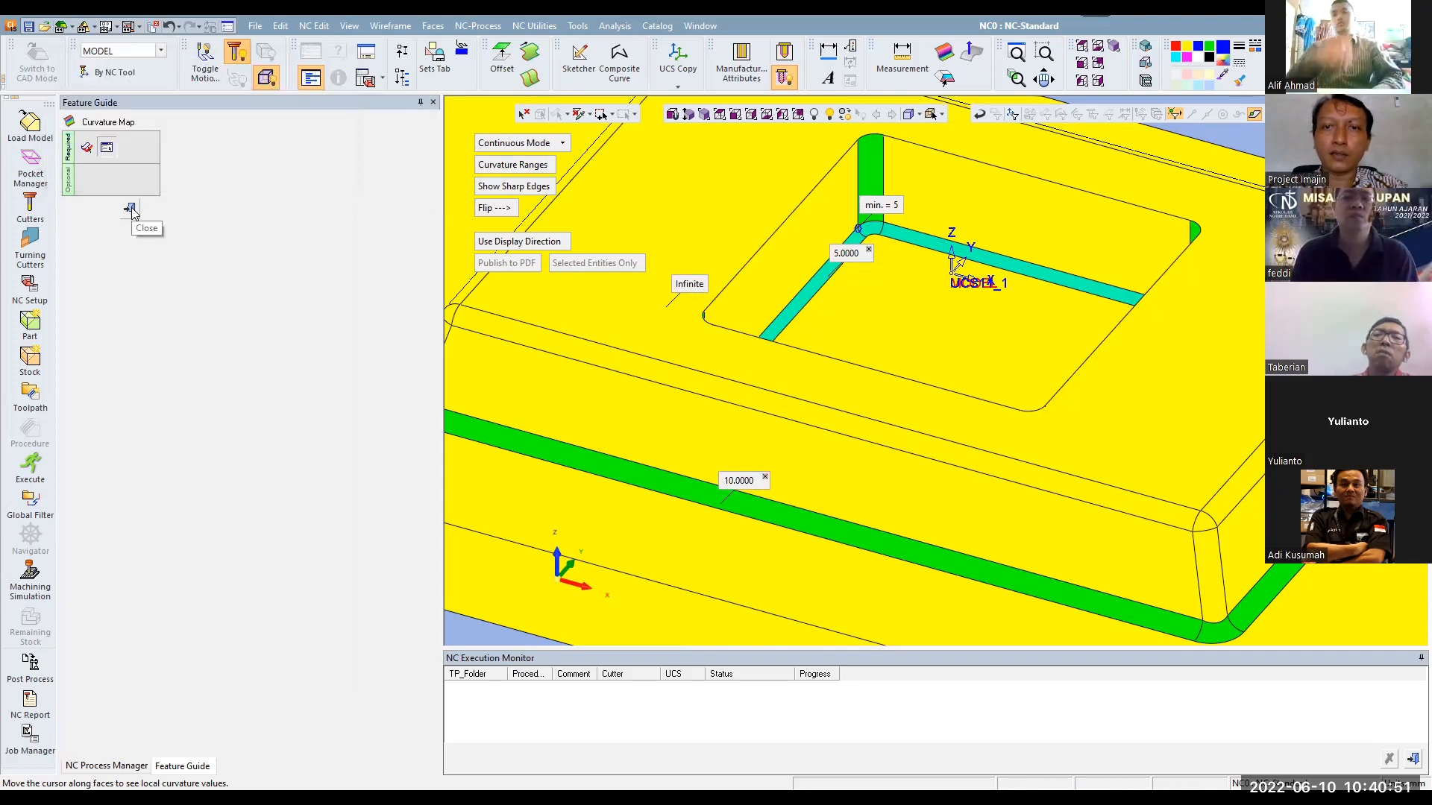
{"action": "left_click", "coordinate": [130, 210]}
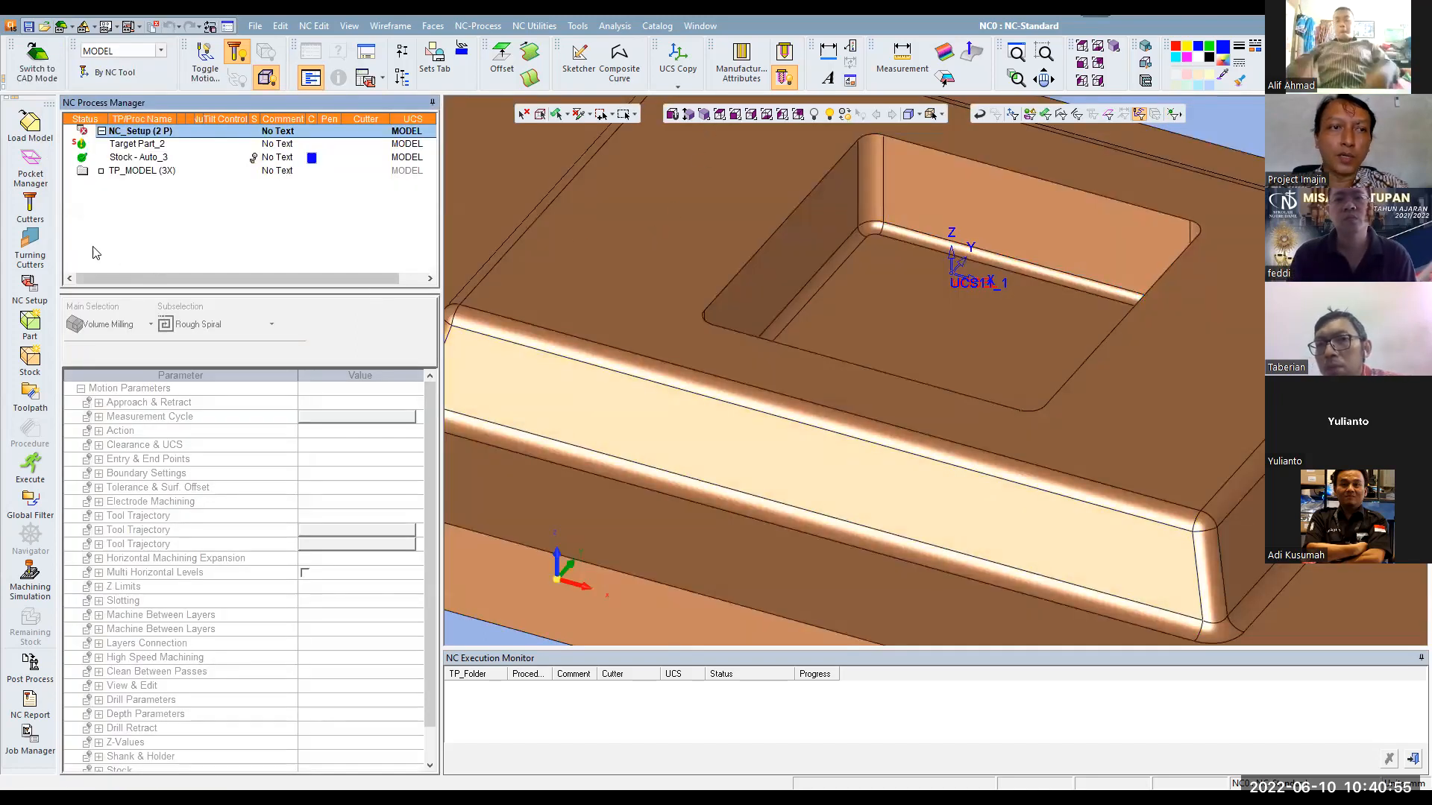
Browse the stored cutter collection for available milling cutters and close the list without adding one
{"action": "left_click", "coordinate": [30, 205]}
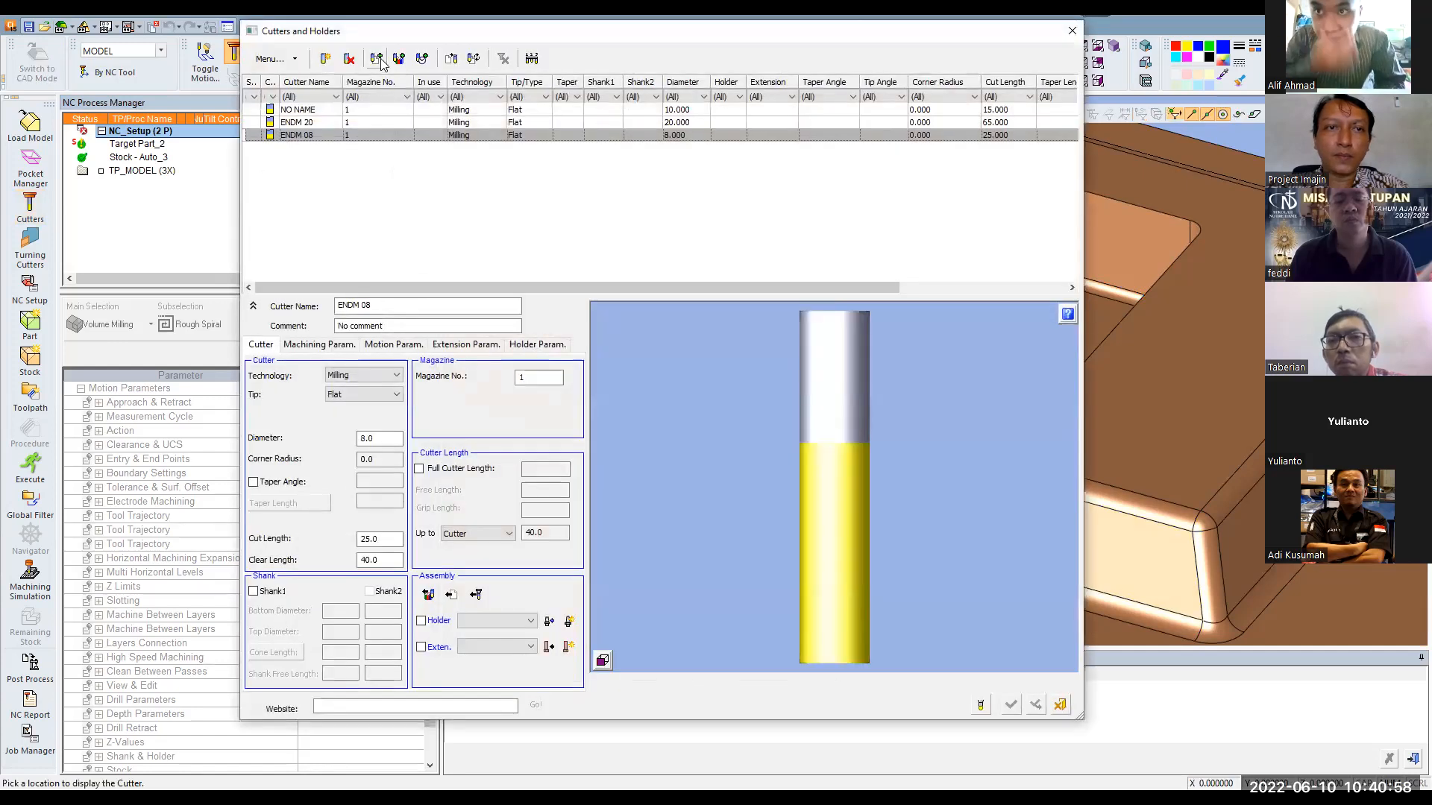
{"action": "left_click", "coordinate": [402, 62]}
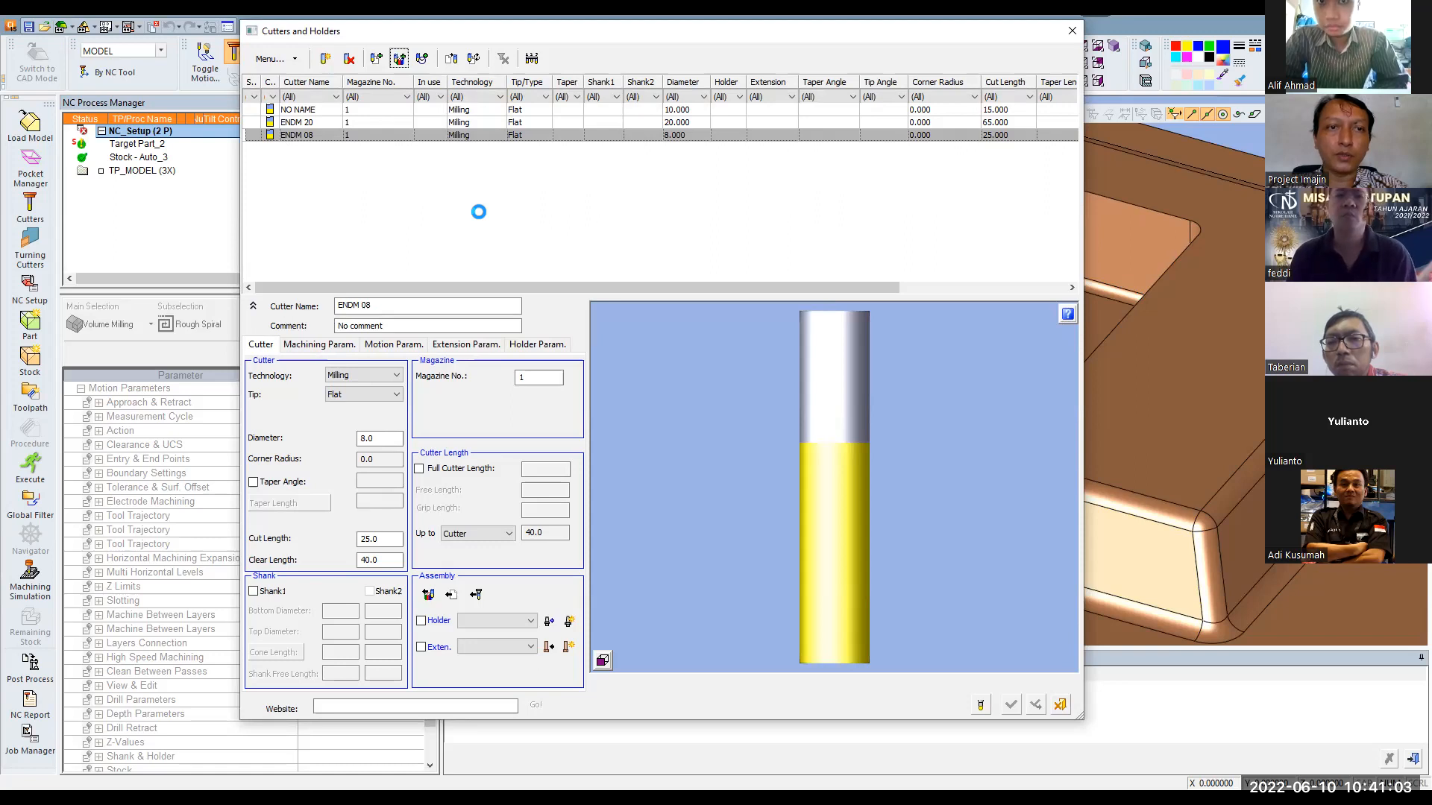
{"action": "scroll", "coordinate": [305, 210], "scroll_direction": "down", "scroll_amount": 15}
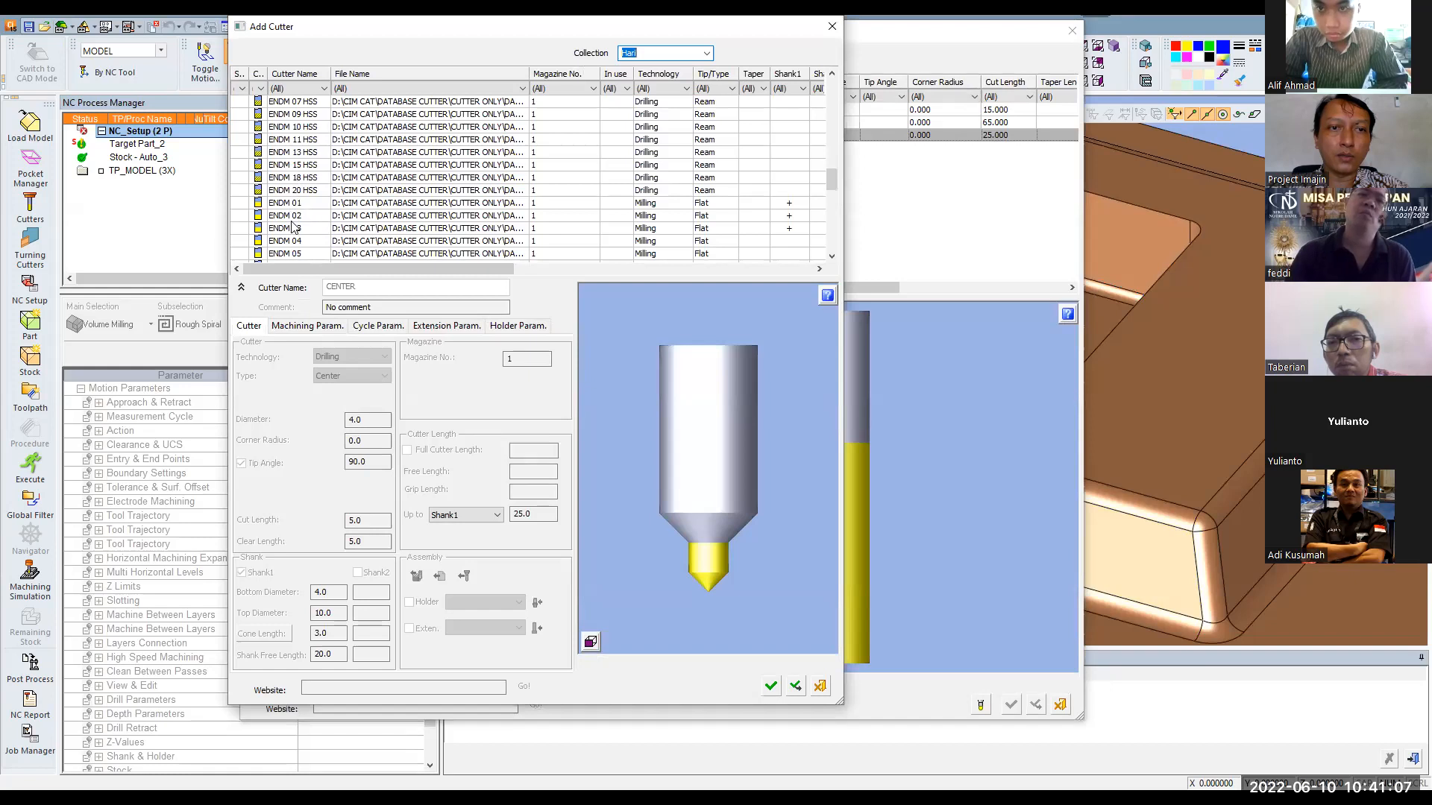
{"action": "scroll", "coordinate": [296, 217], "scroll_direction": "down", "scroll_amount": 3}
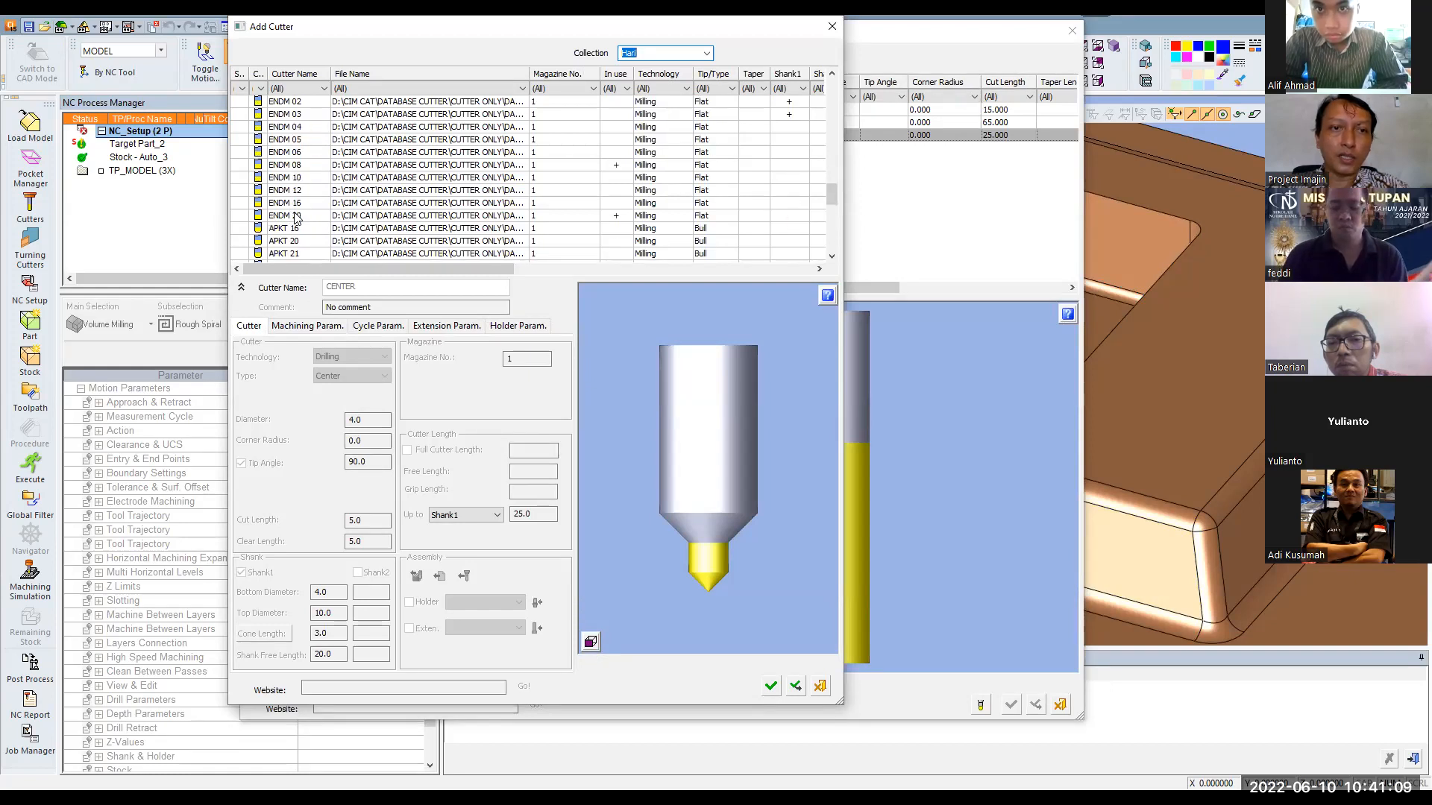
{"action": "left_click", "coordinate": [833, 28]}
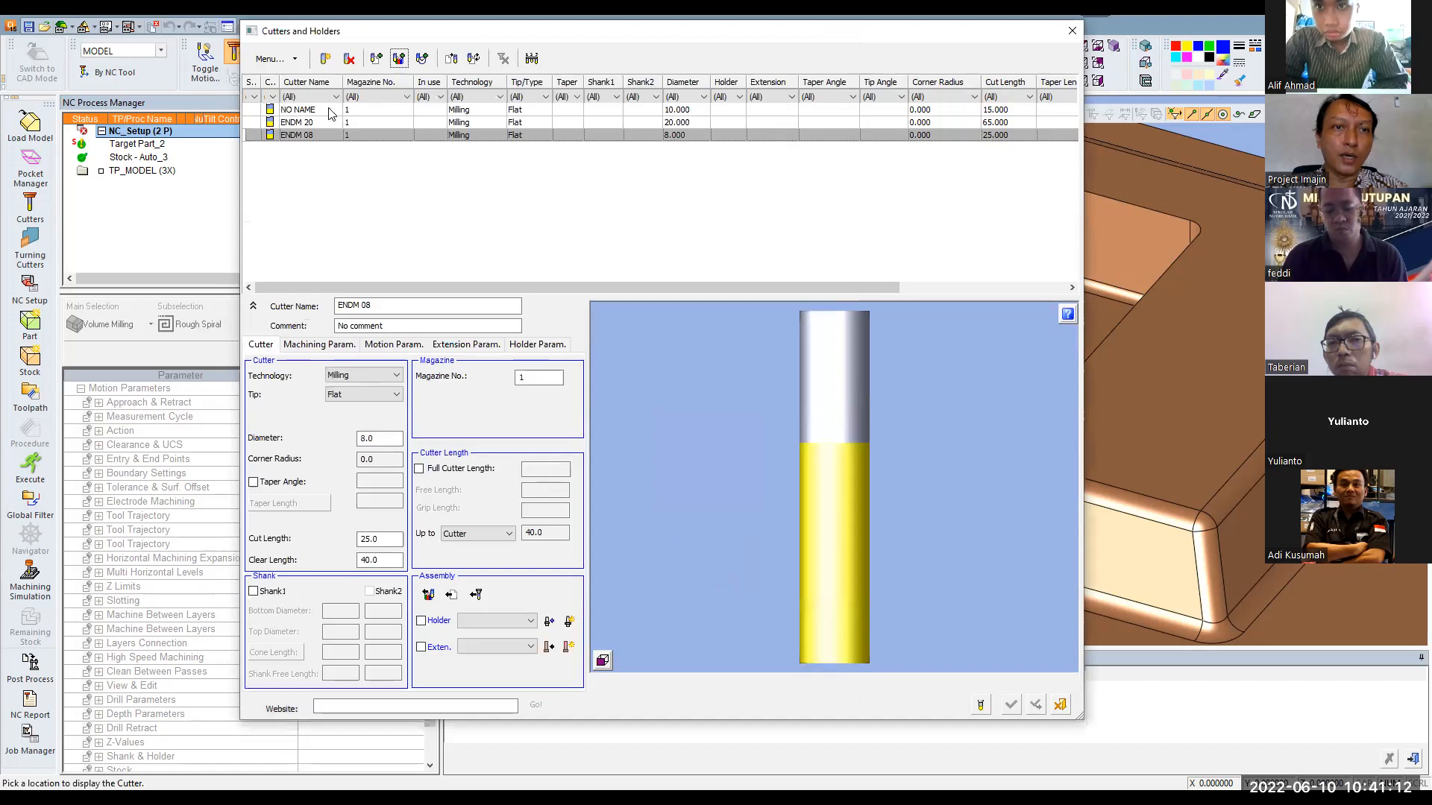
Create a new milling cutter named BALL10 with a ball tip and a 10 mm diameter
{"action": "left_click", "coordinate": [328, 62]}
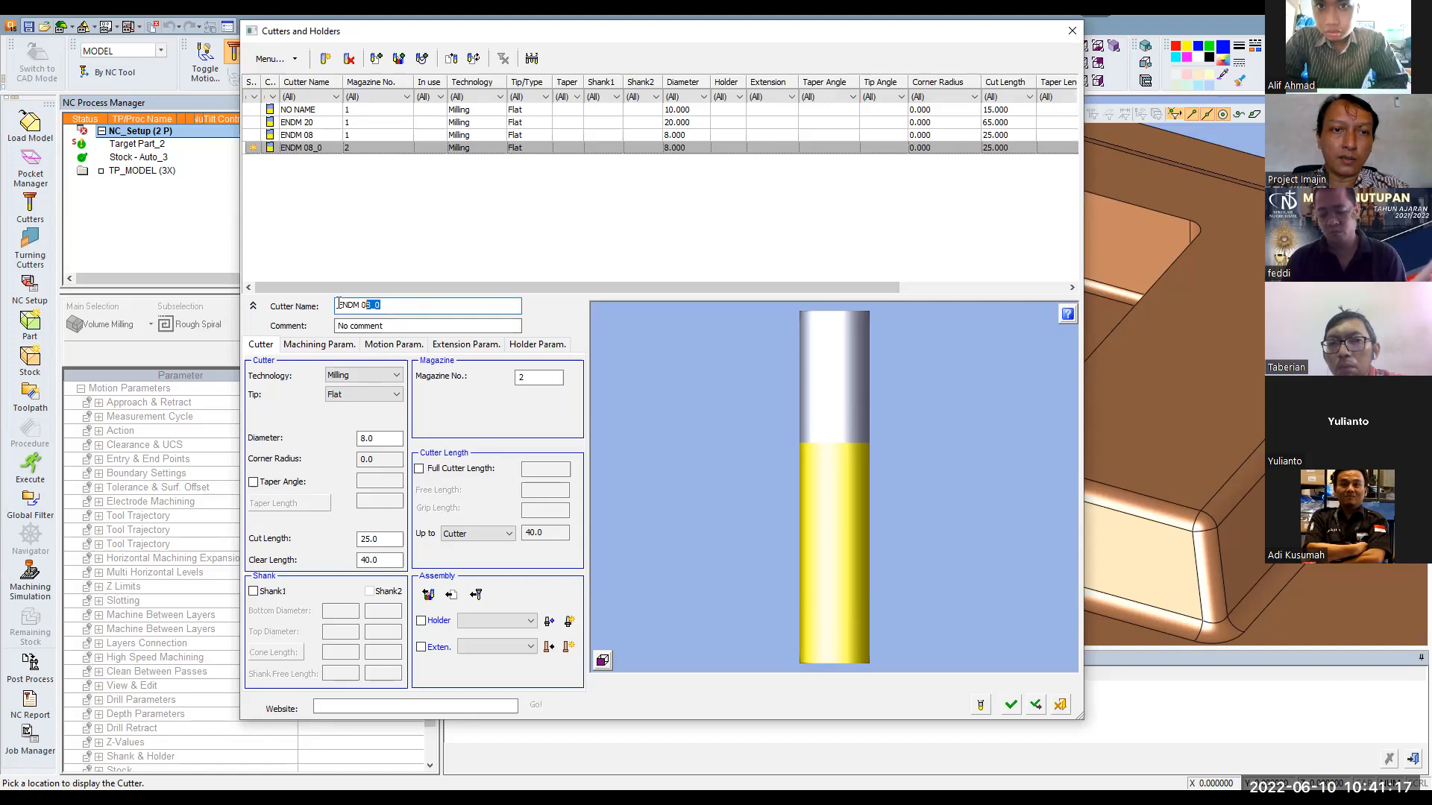
{"action": "type", "text": "BALL10"}
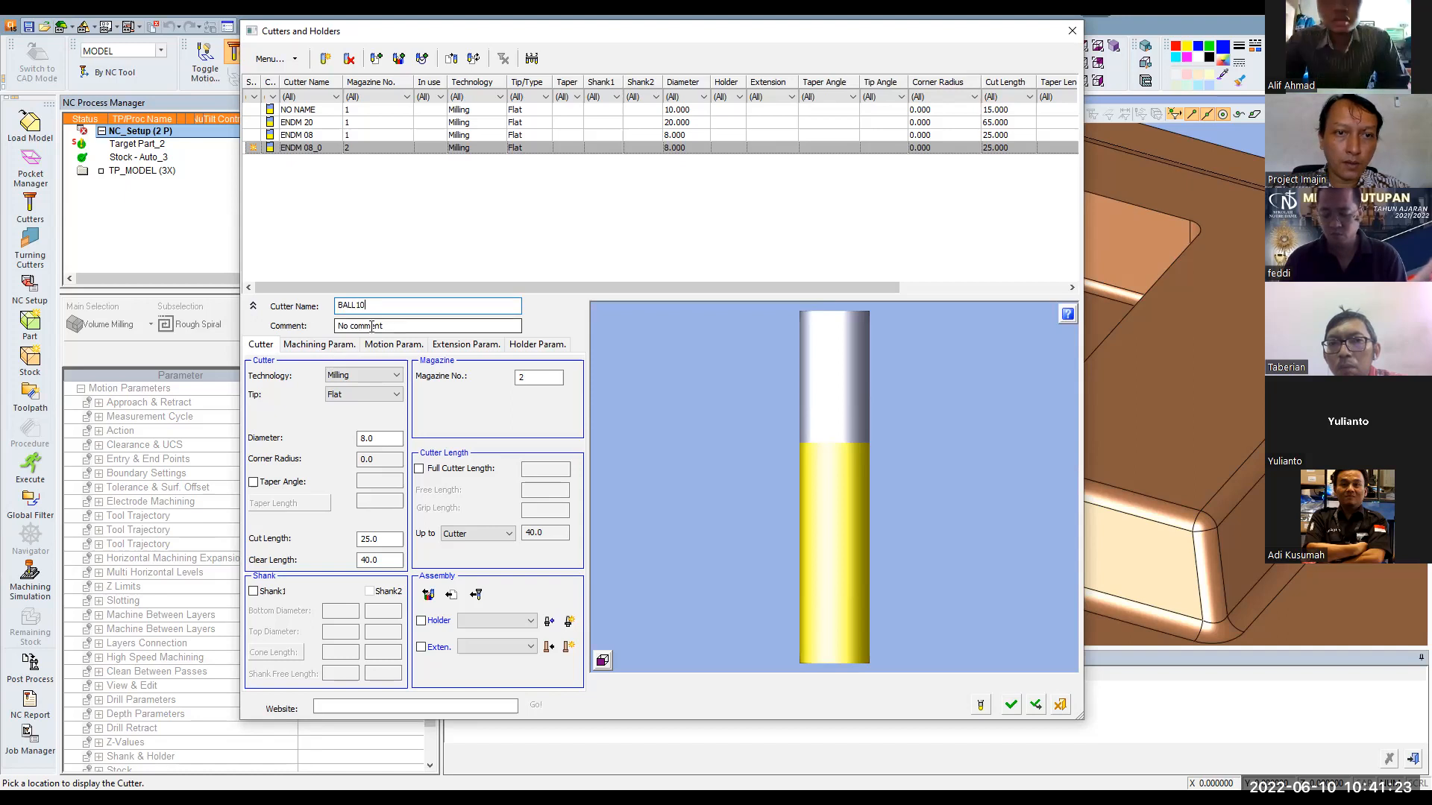
{"action": "left_click", "coordinate": [373, 375]}
{"action": "left_click", "coordinate": [372, 375]}
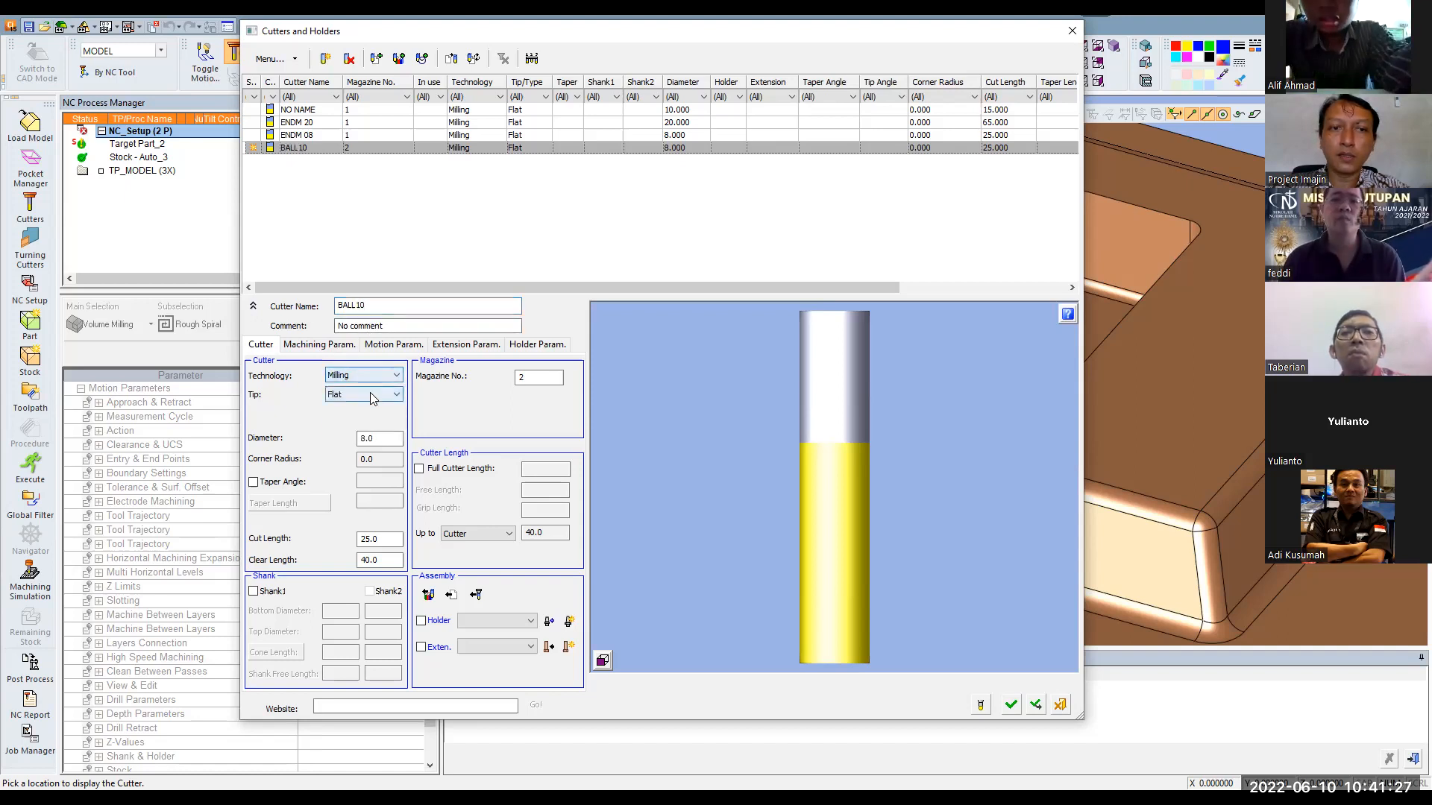
{"action": "left_click", "coordinate": [367, 419]}
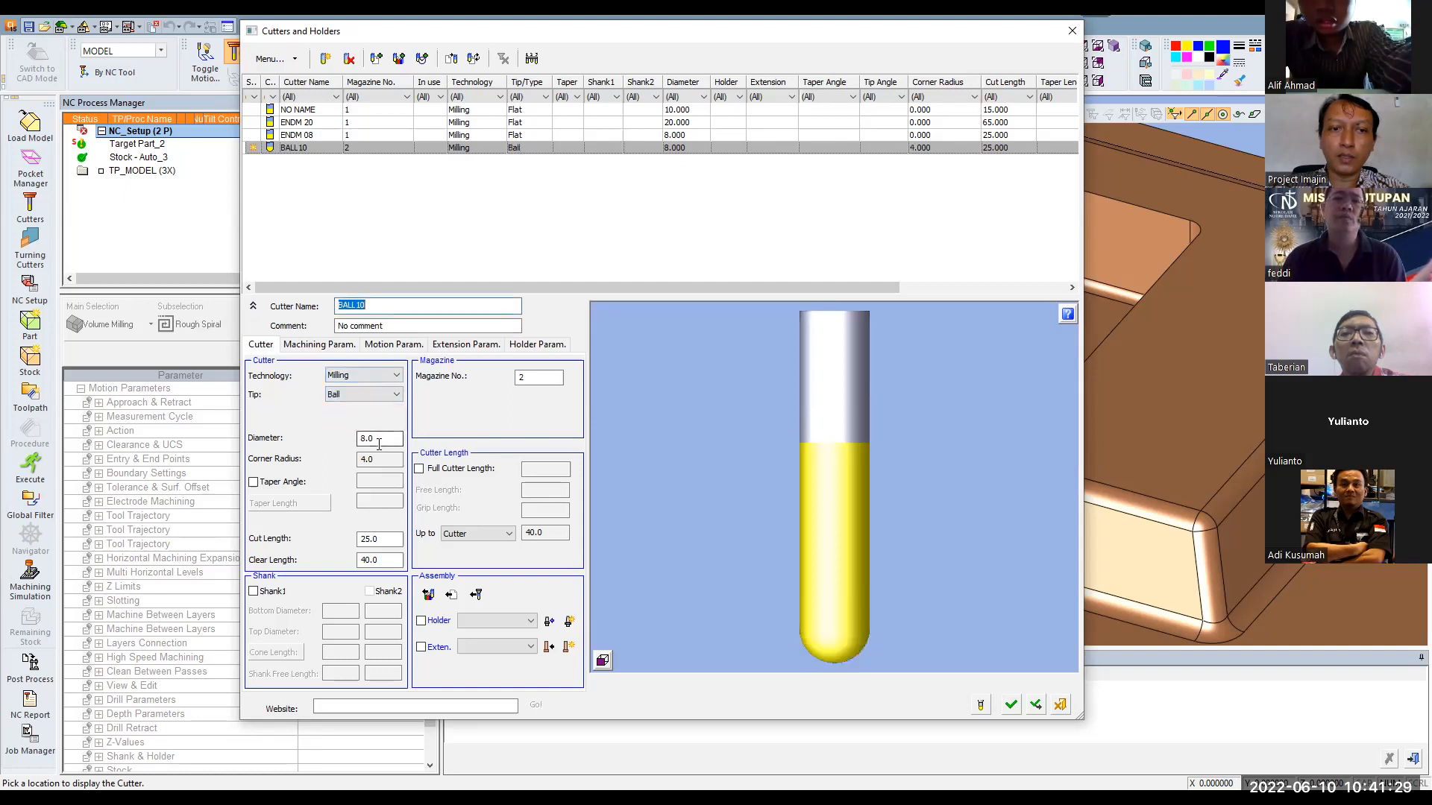
{"action": "type", "text": "10"}
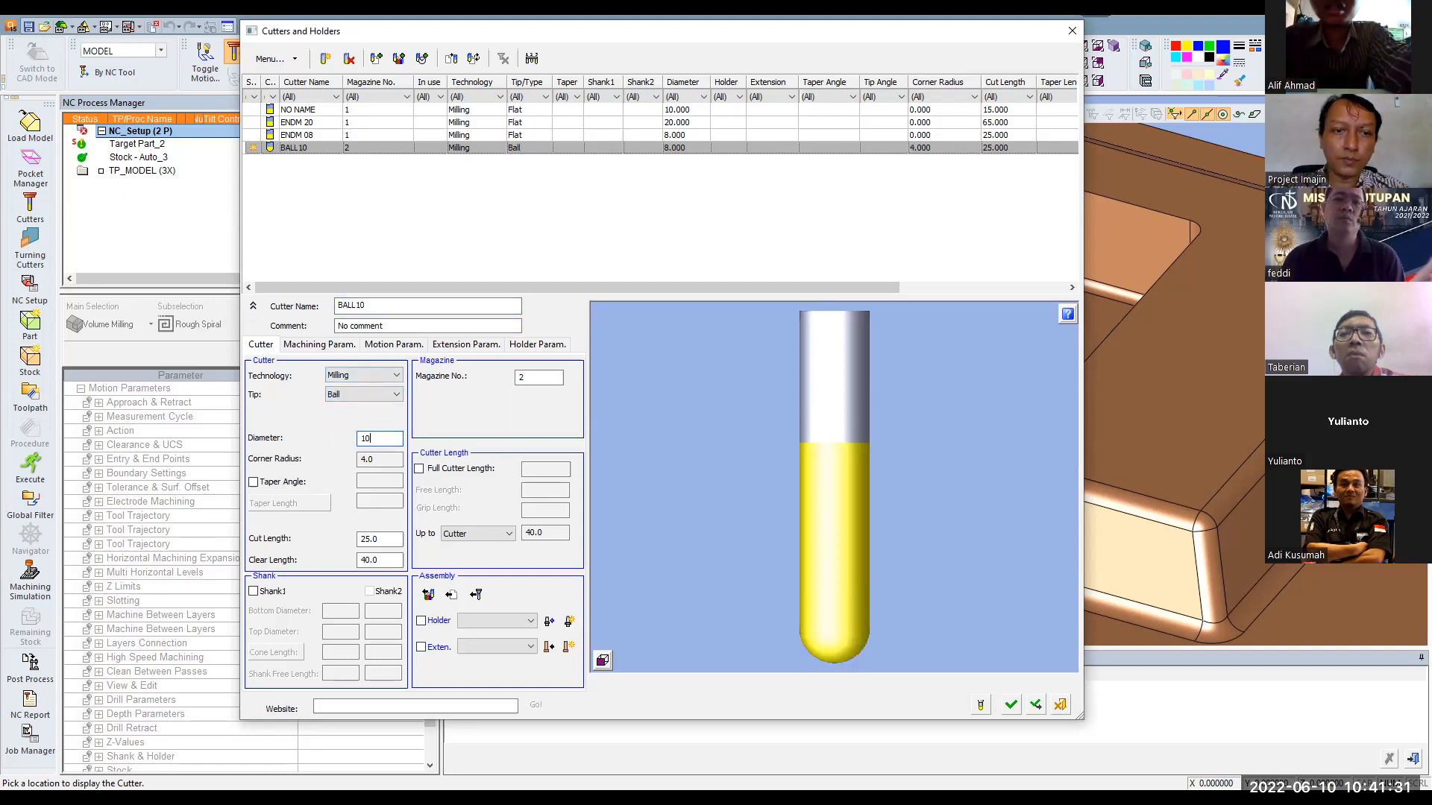
Set the BALL10 cutter's machining parameters to Fz 0.1 and Vc 85
{"action": "left_click", "coordinate": [339, 344]}
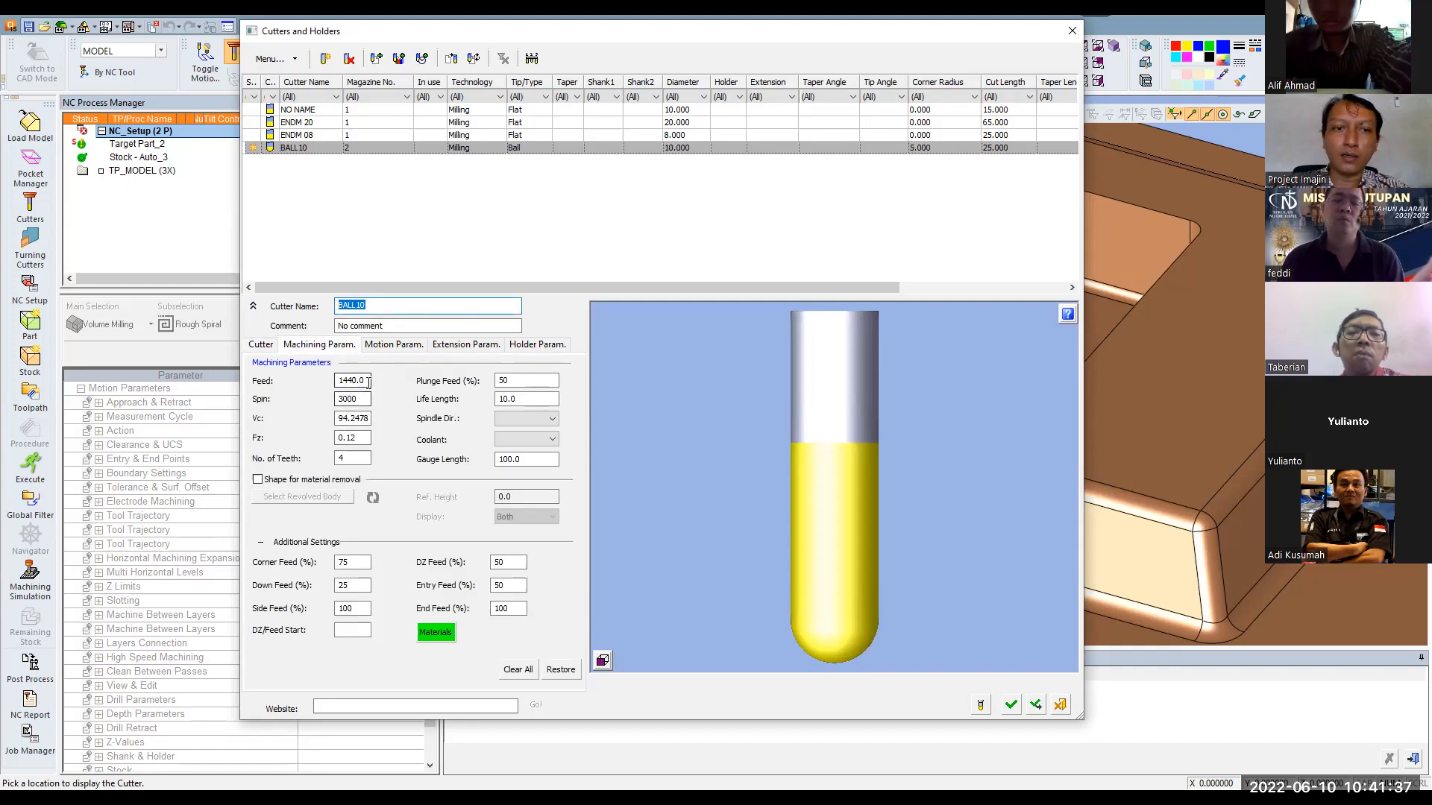
{"action": "left_click_drag", "start_coordinate": [369, 381], "coordinate": [315, 382]}
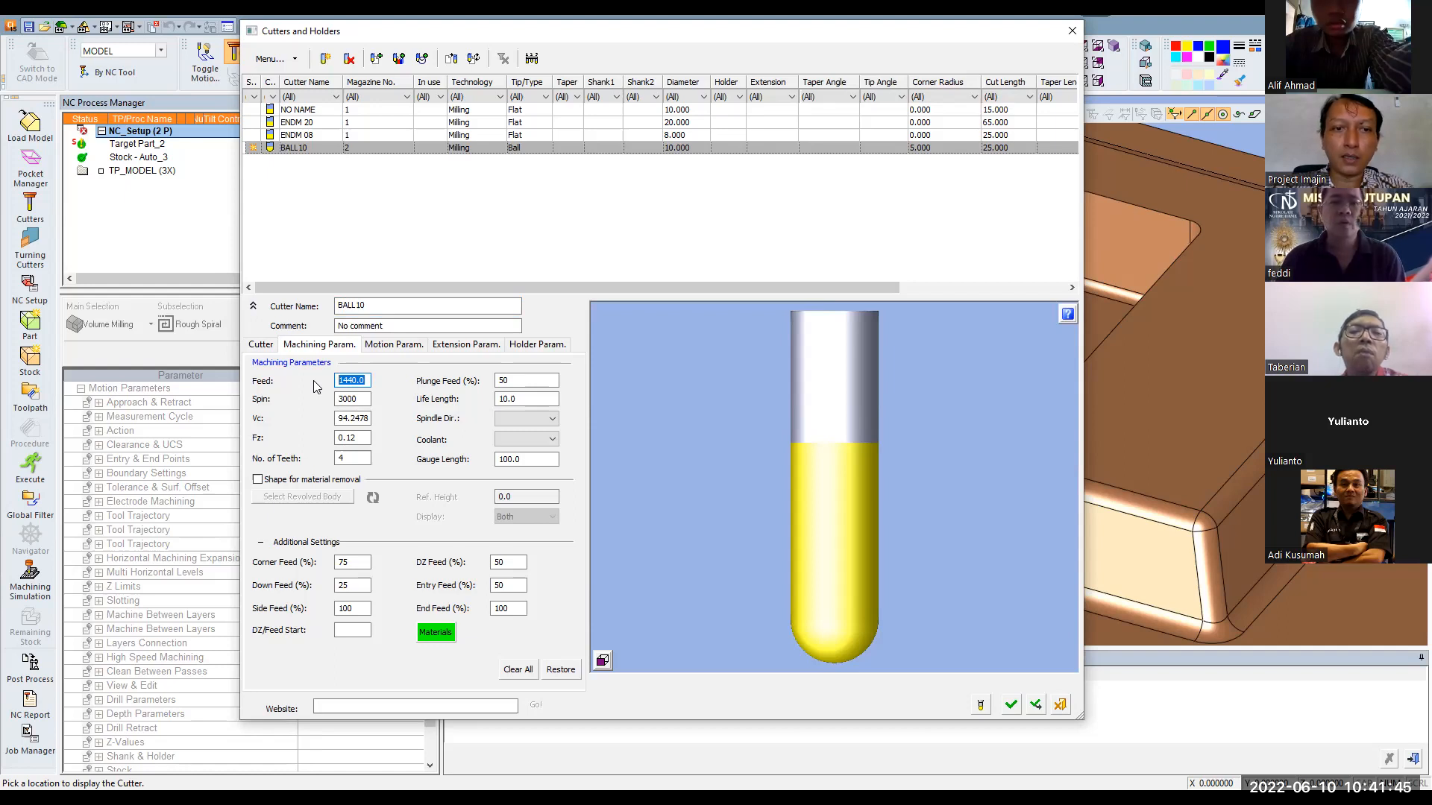
{"action": "left_click", "coordinate": [353, 437]}
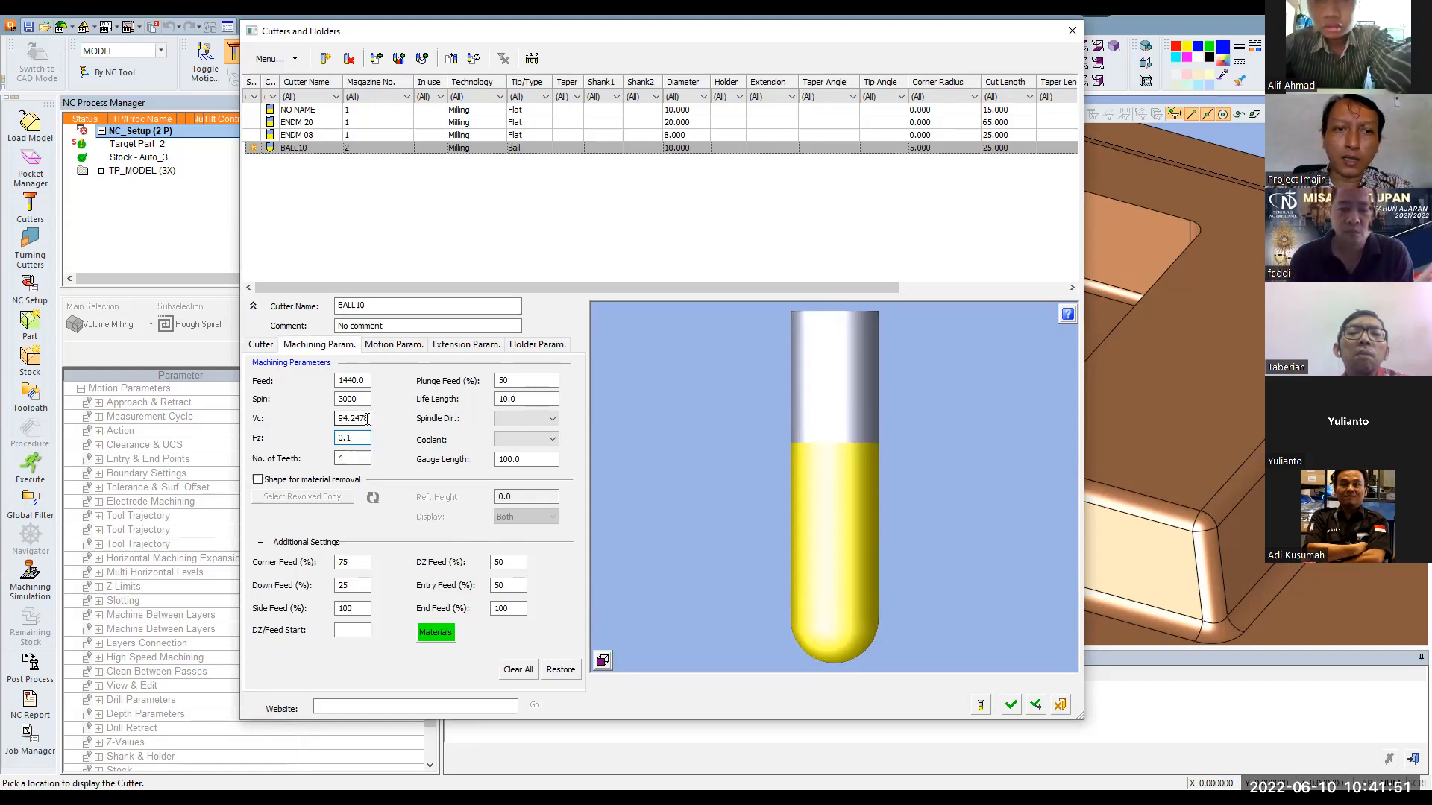
{"action": "double_click", "coordinate": [368, 419]}
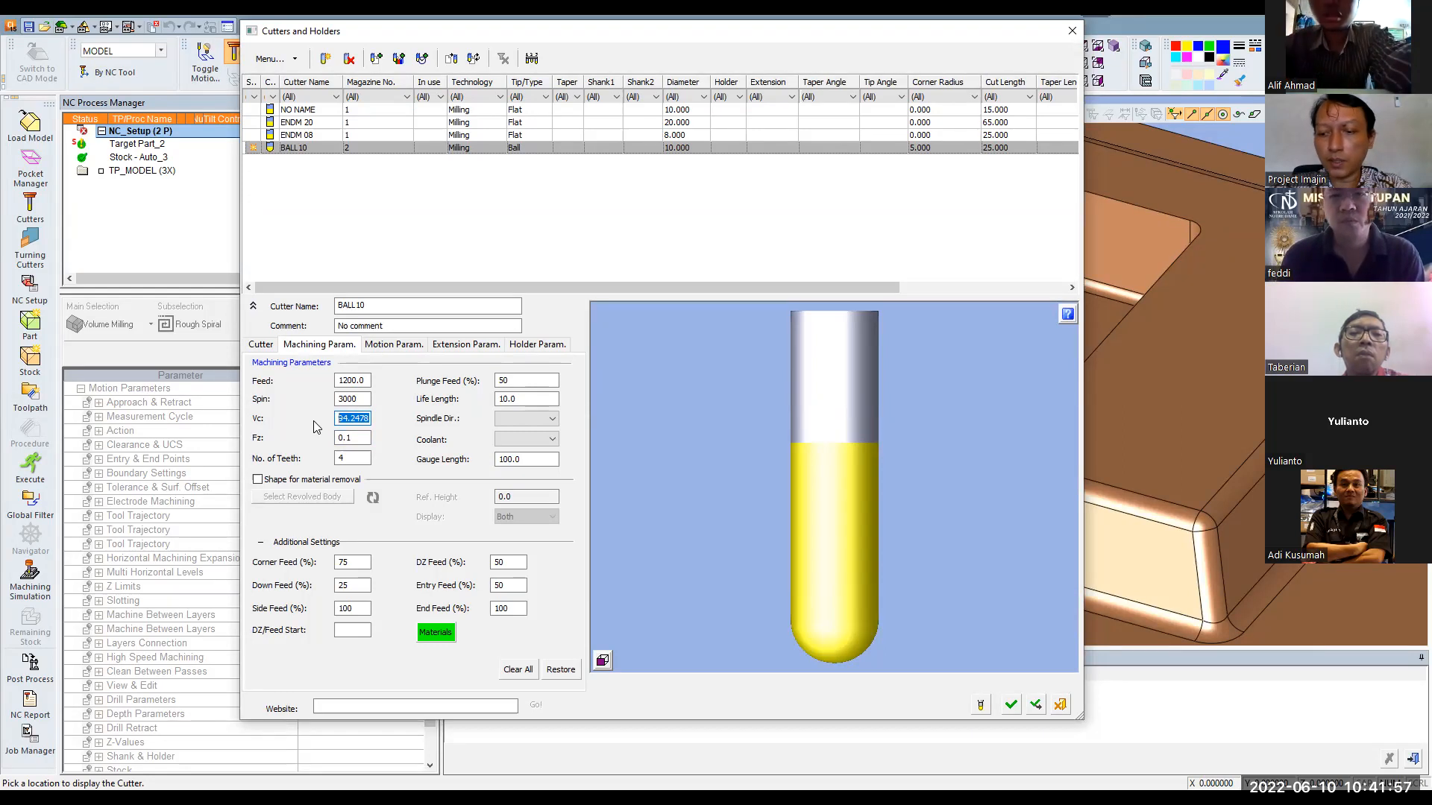
{"action": "type", "text": "85"}
{"action": "left_click", "coordinate": [355, 438]}
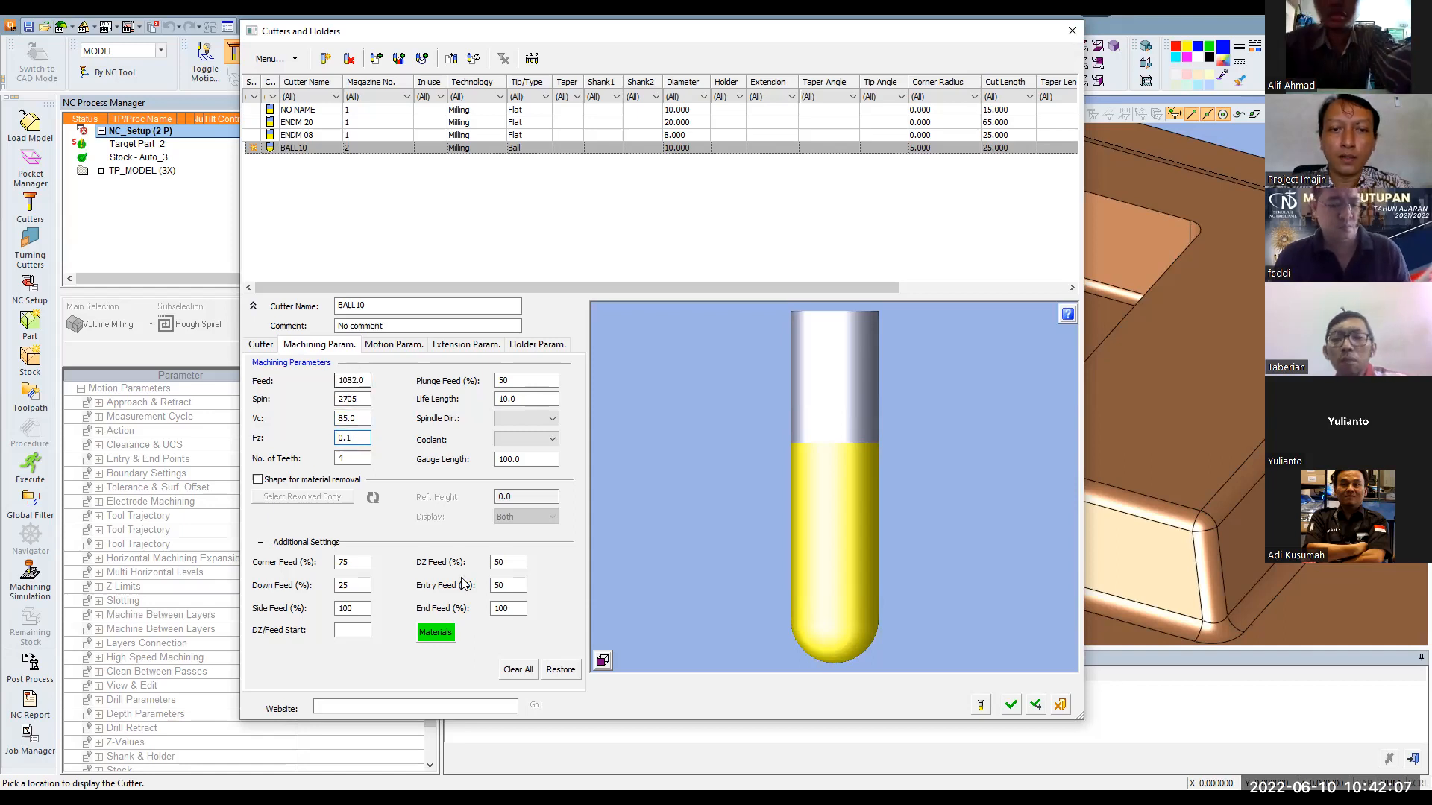
Set BALL10's material-related values for SKD-11 to feed 1085 and spin 2800, and save the cutter
{"action": "left_click", "coordinate": [437, 634]}
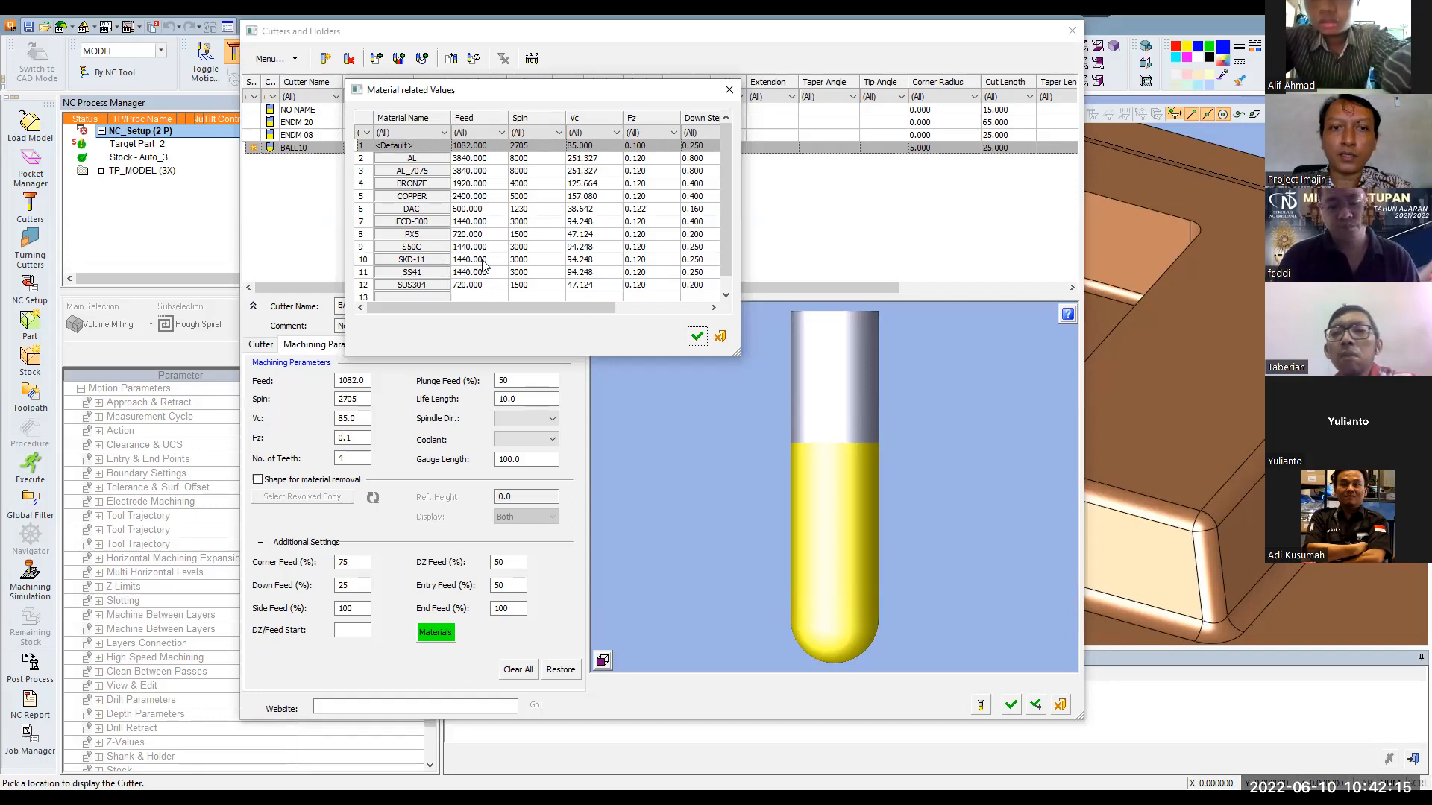
{"action": "double_click", "coordinate": [587, 261]}
{"action": "double_click", "coordinate": [538, 261]}
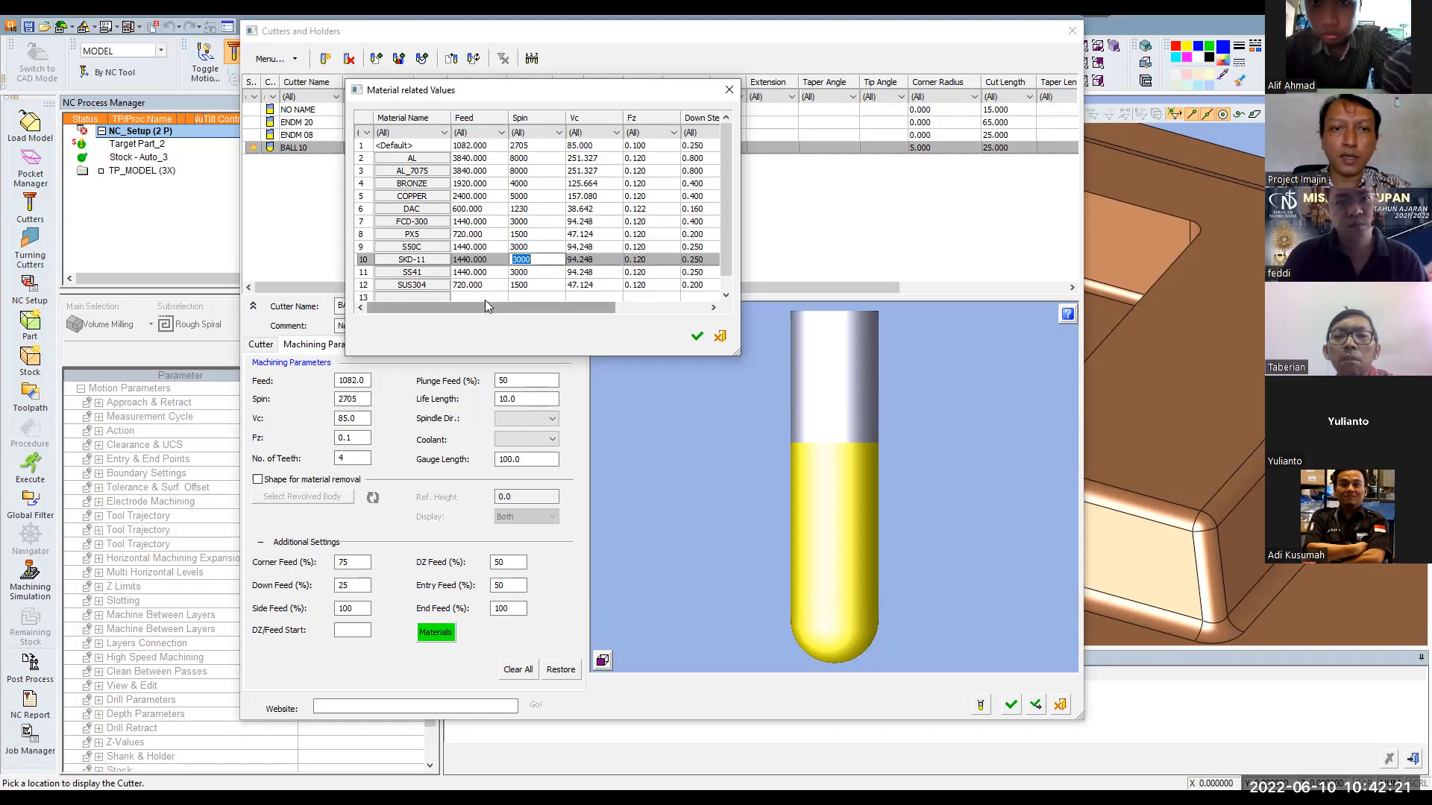
{"action": "double_click", "coordinate": [493, 258]}
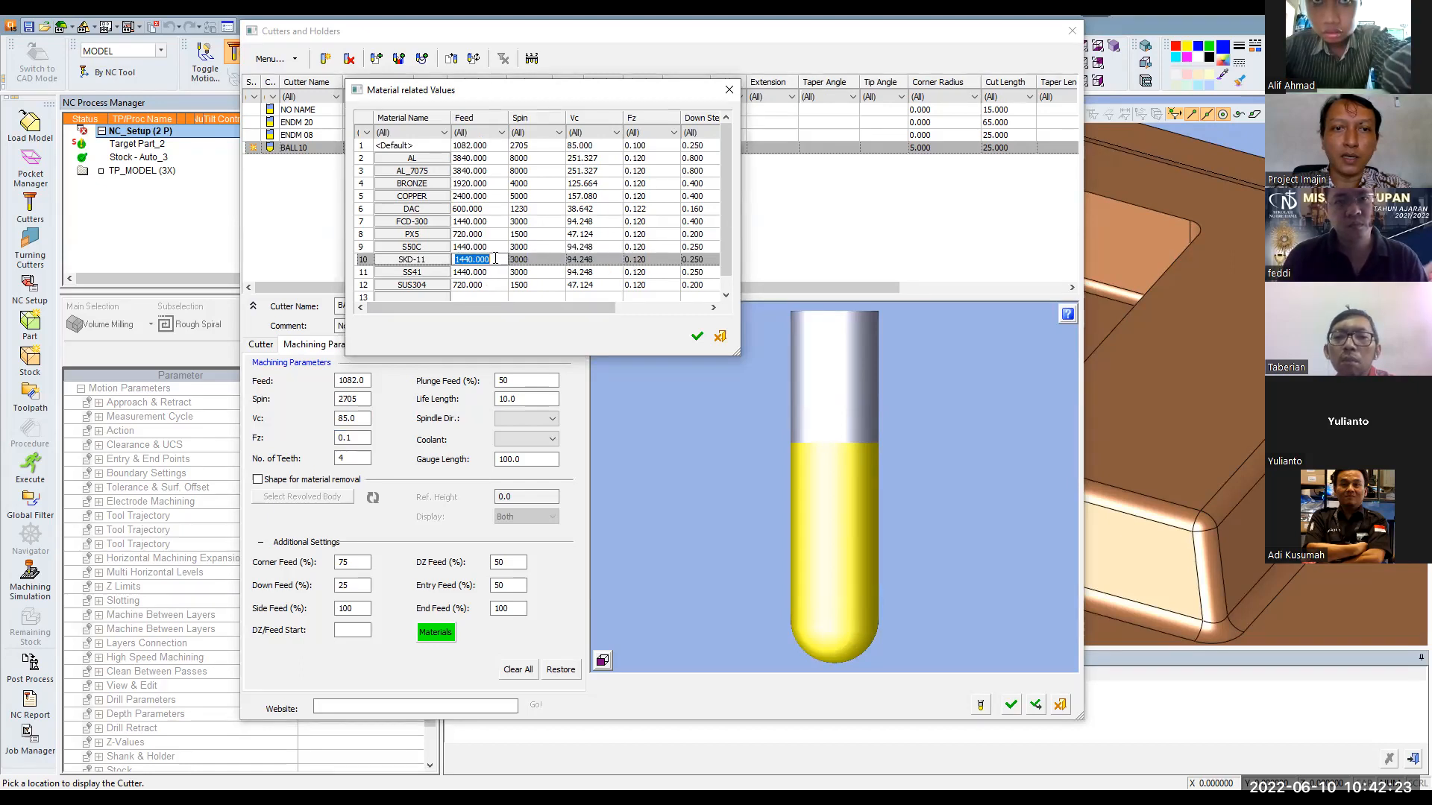
{"action": "type", "text": "1085"}
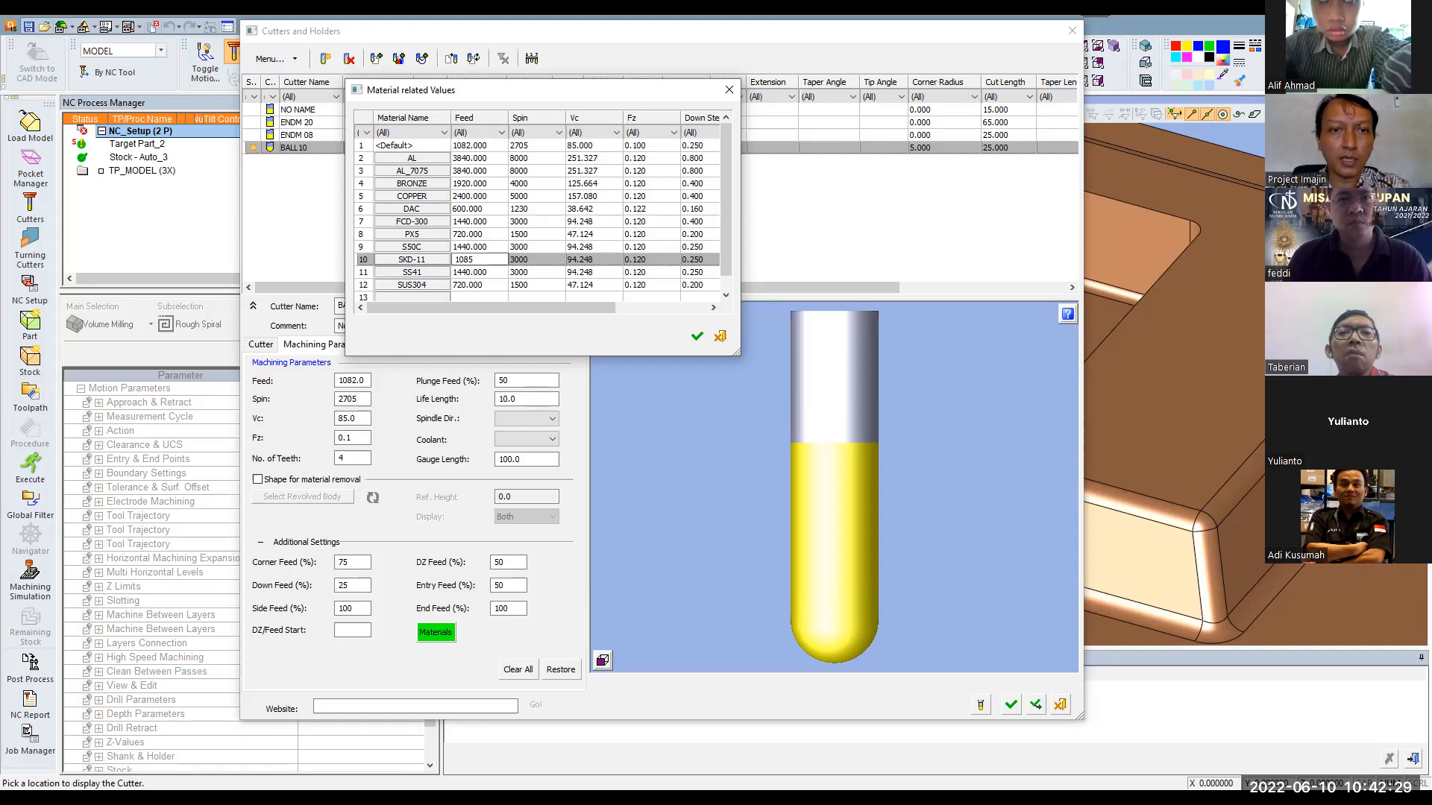
{"action": "double_click", "coordinate": [537, 258]}
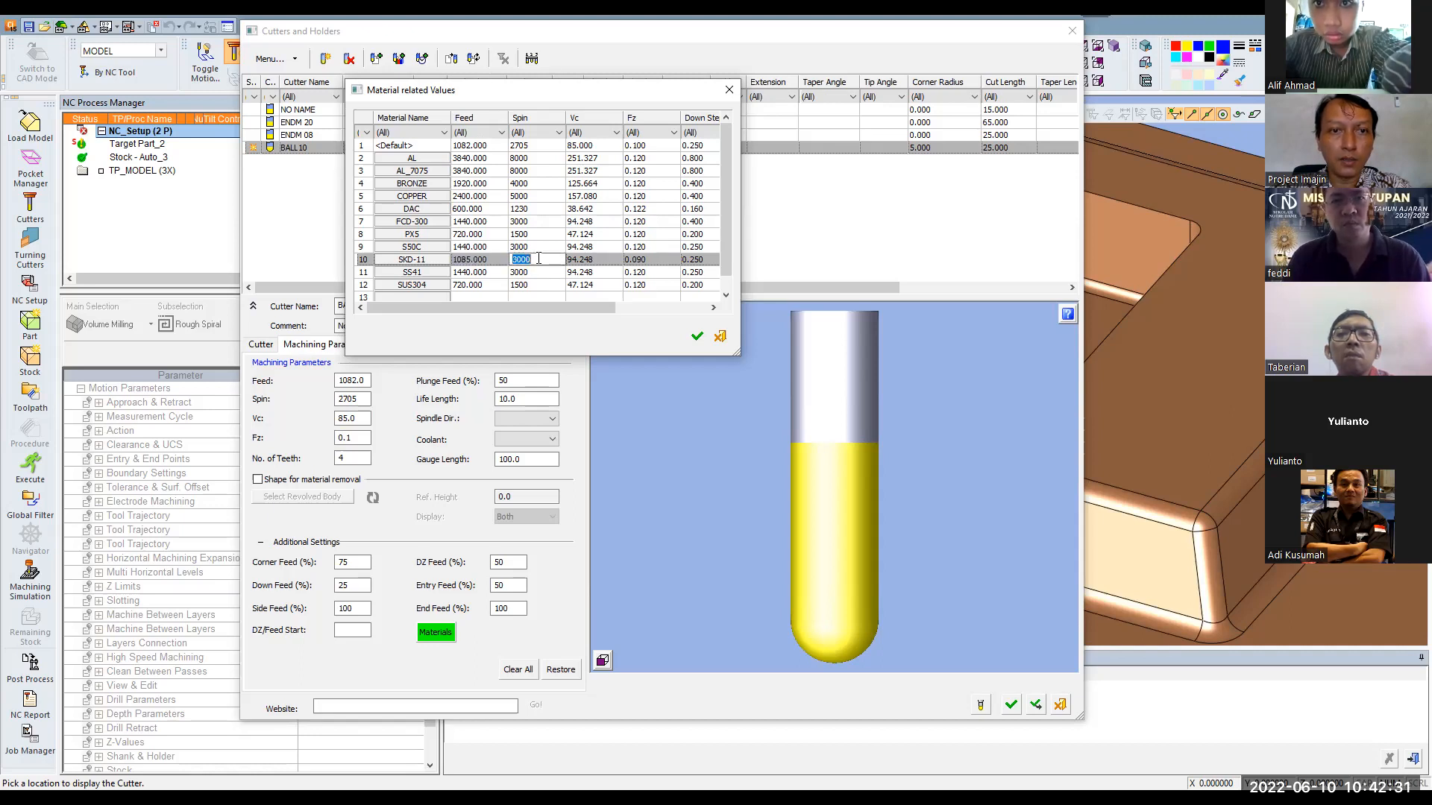
{"action": "left_click", "coordinate": [540, 258]}
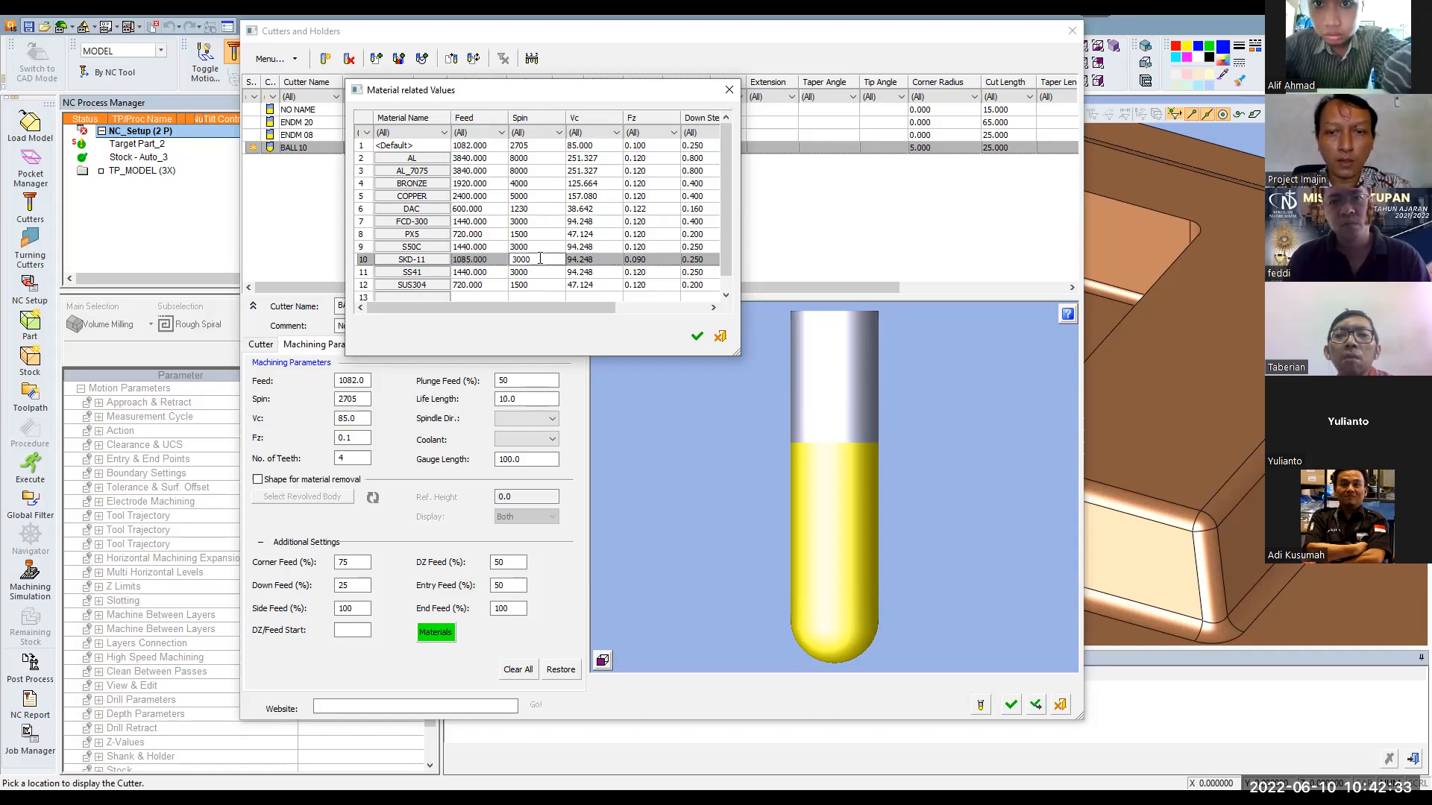
{"action": "type", "text": "2800"}
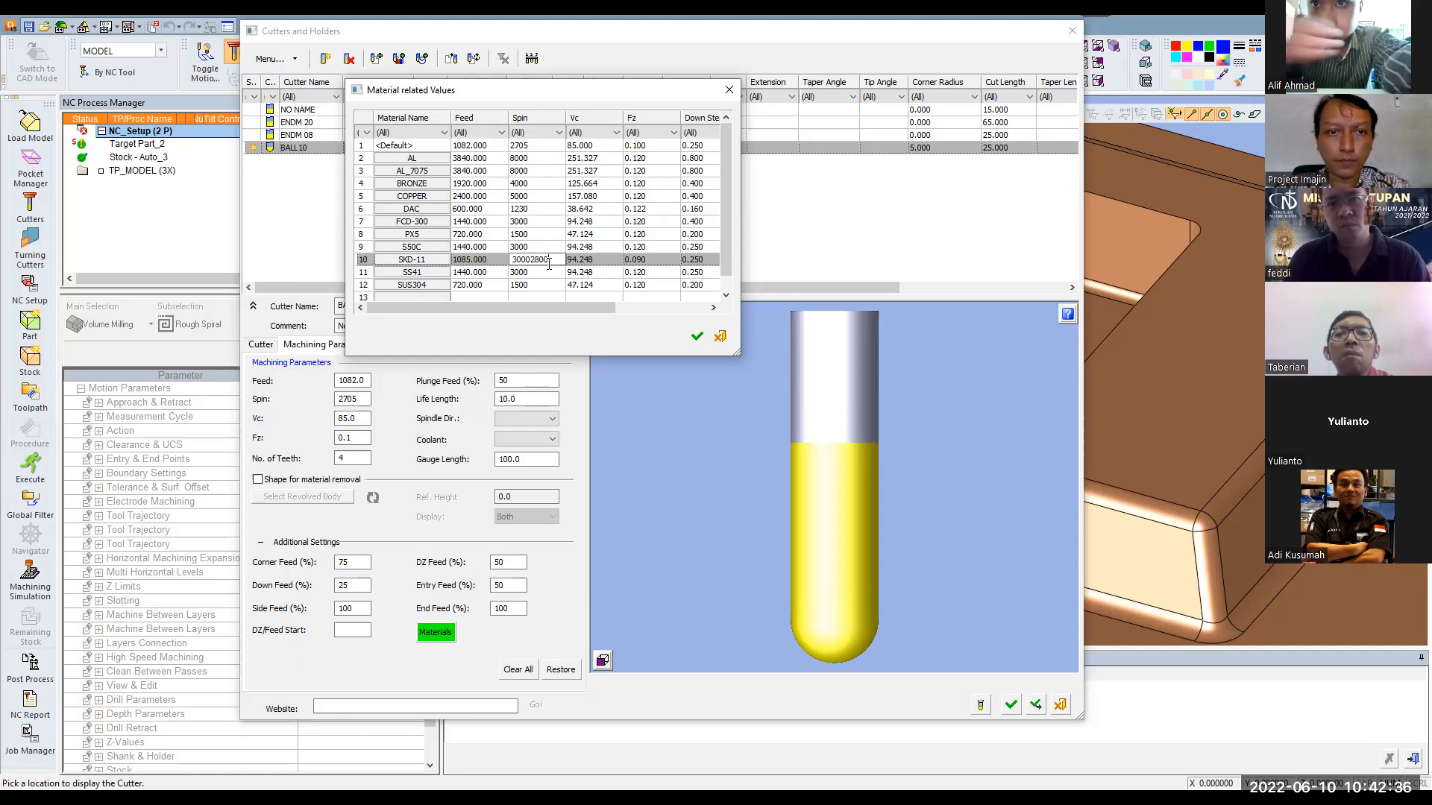
{"action": "left_click_drag", "start_coordinate": [549, 263], "coordinate": [486, 256]}
{"action": "type", "text": "2800"}
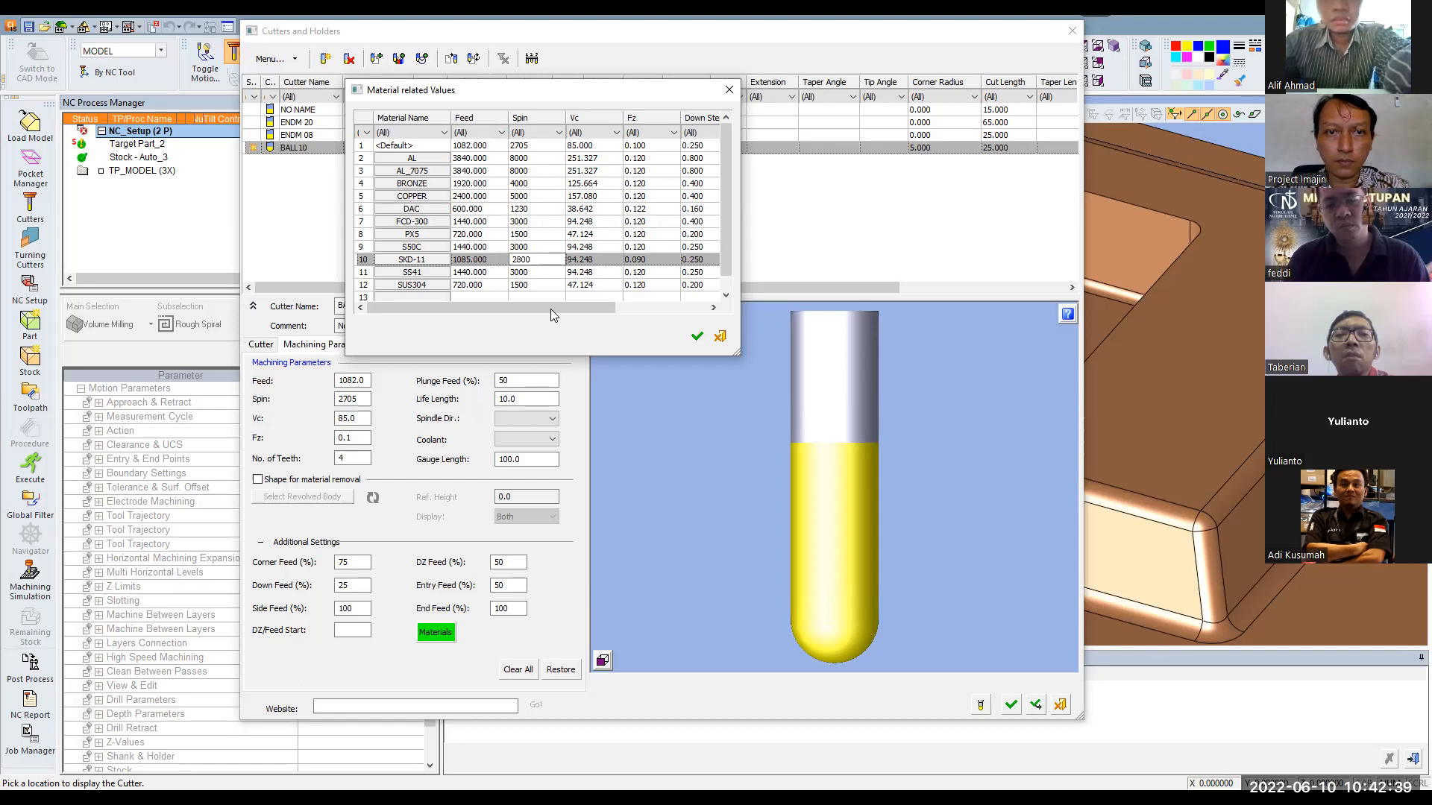
{"action": "key", "text": "Return"}
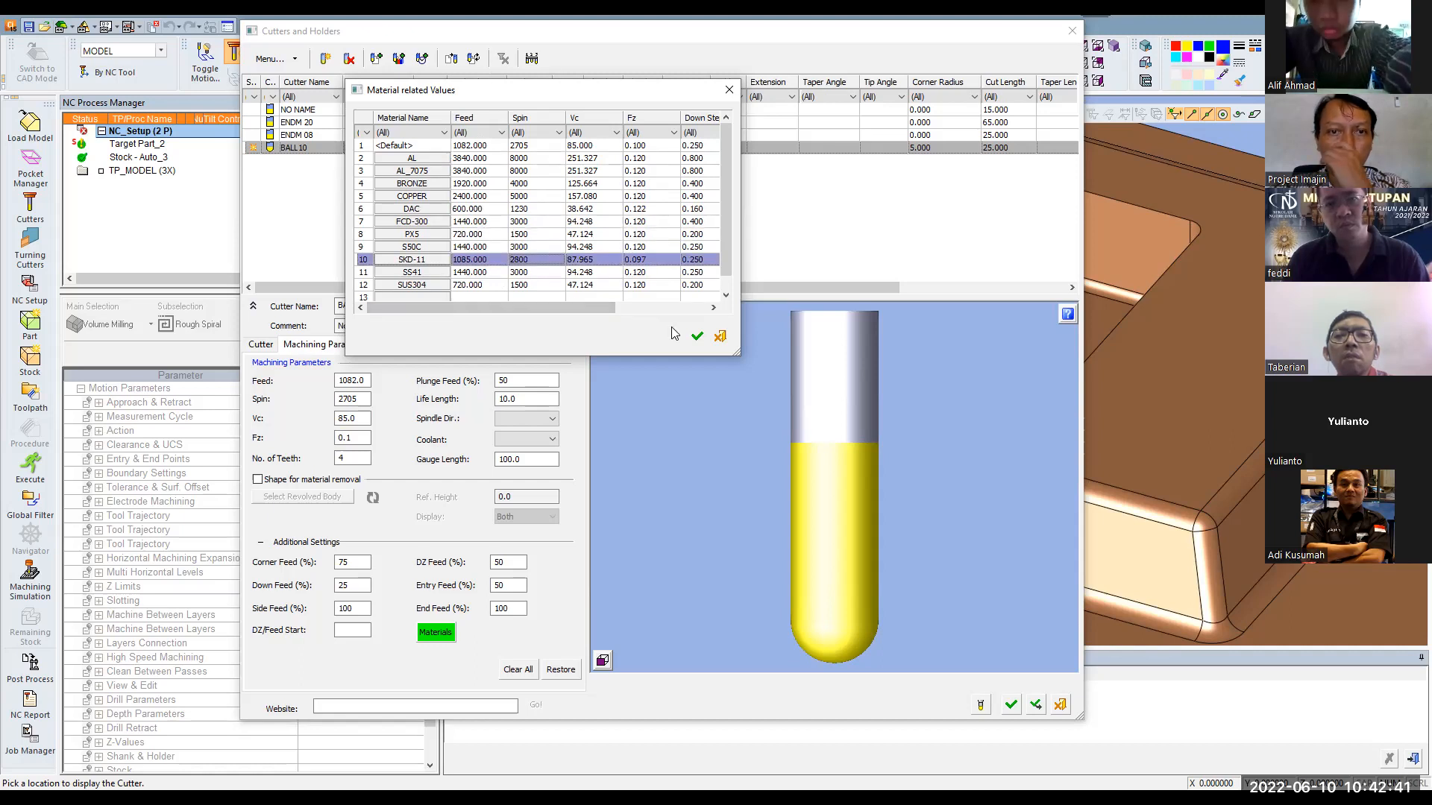
{"action": "left_click", "coordinate": [697, 335]}
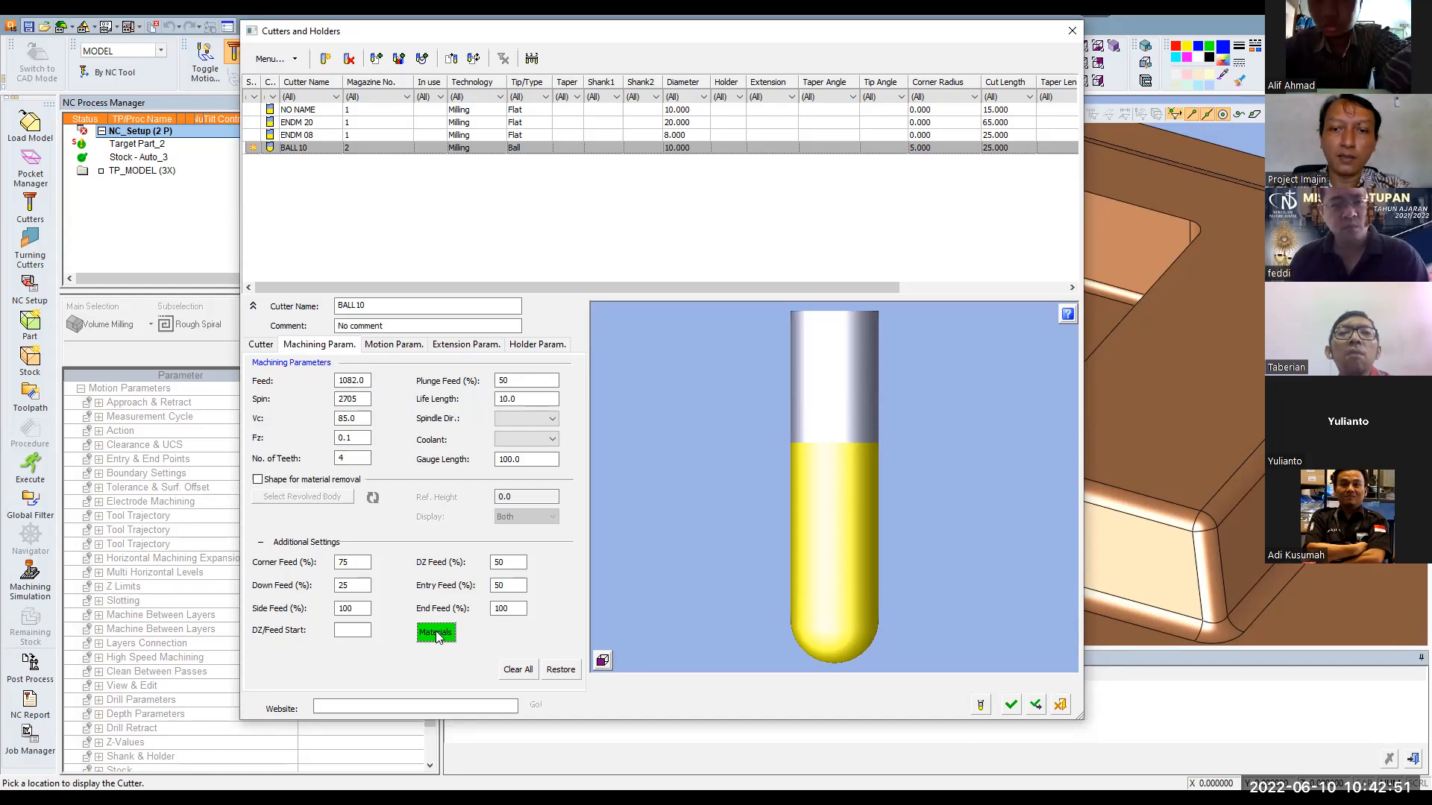
{"action": "left_click", "coordinate": [1011, 705]}
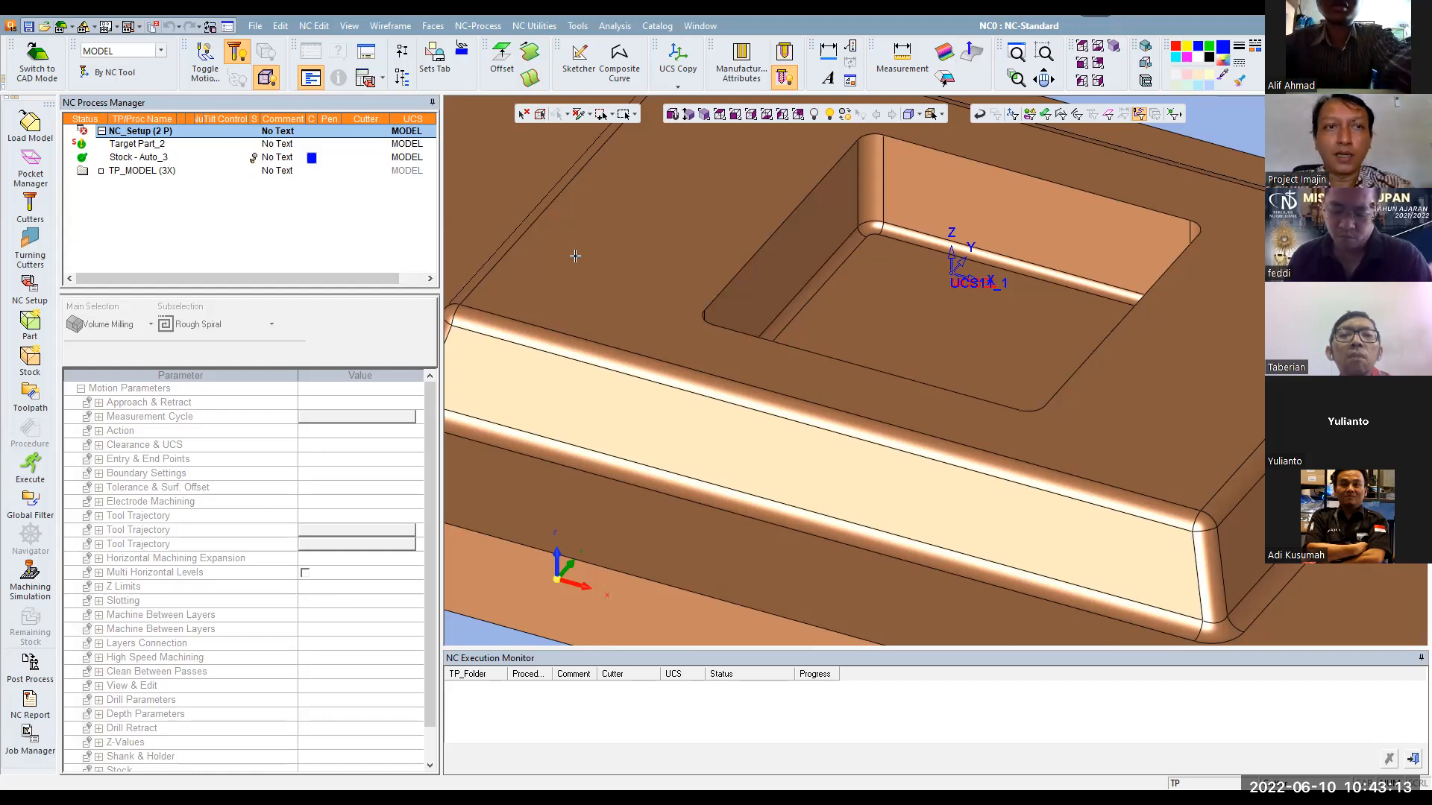
Check the storage path of the cutter library in the Cutter Locations Manager and close the library without changes
{"action": "left_click", "coordinate": [575, 25]}
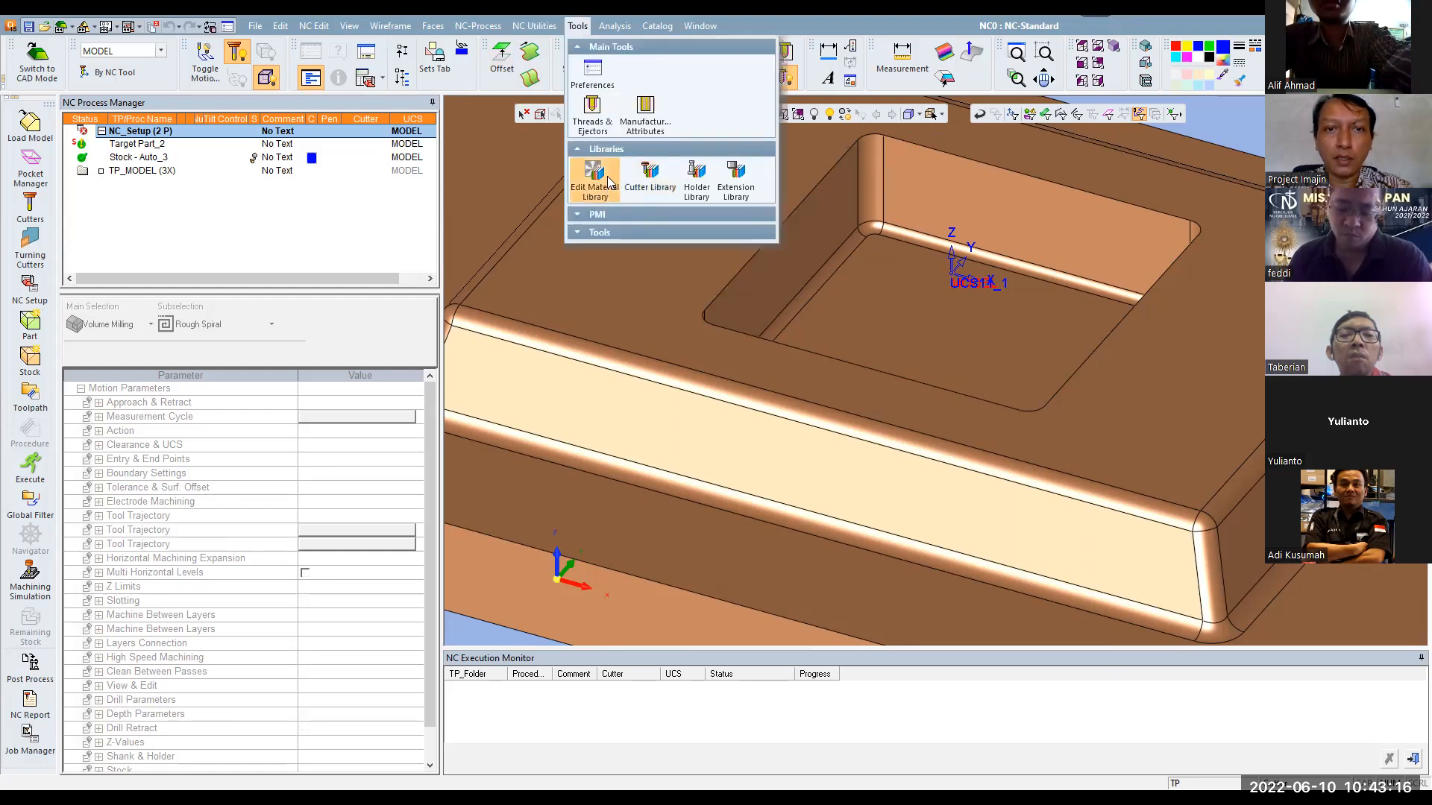
{"action": "left_click", "coordinate": [651, 175]}
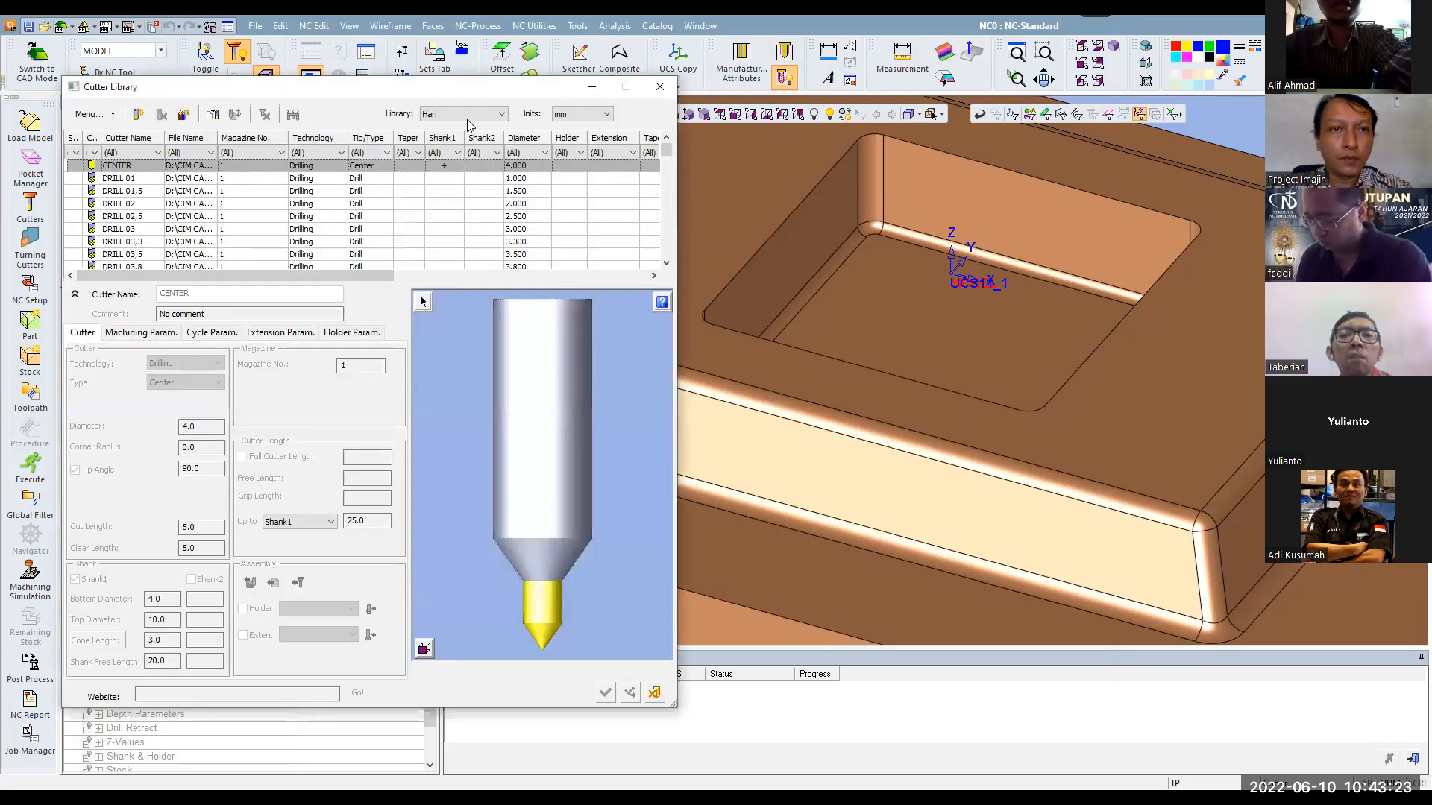
{"action": "left_click", "coordinate": [479, 119]}
{"action": "left_click", "coordinate": [479, 120]}
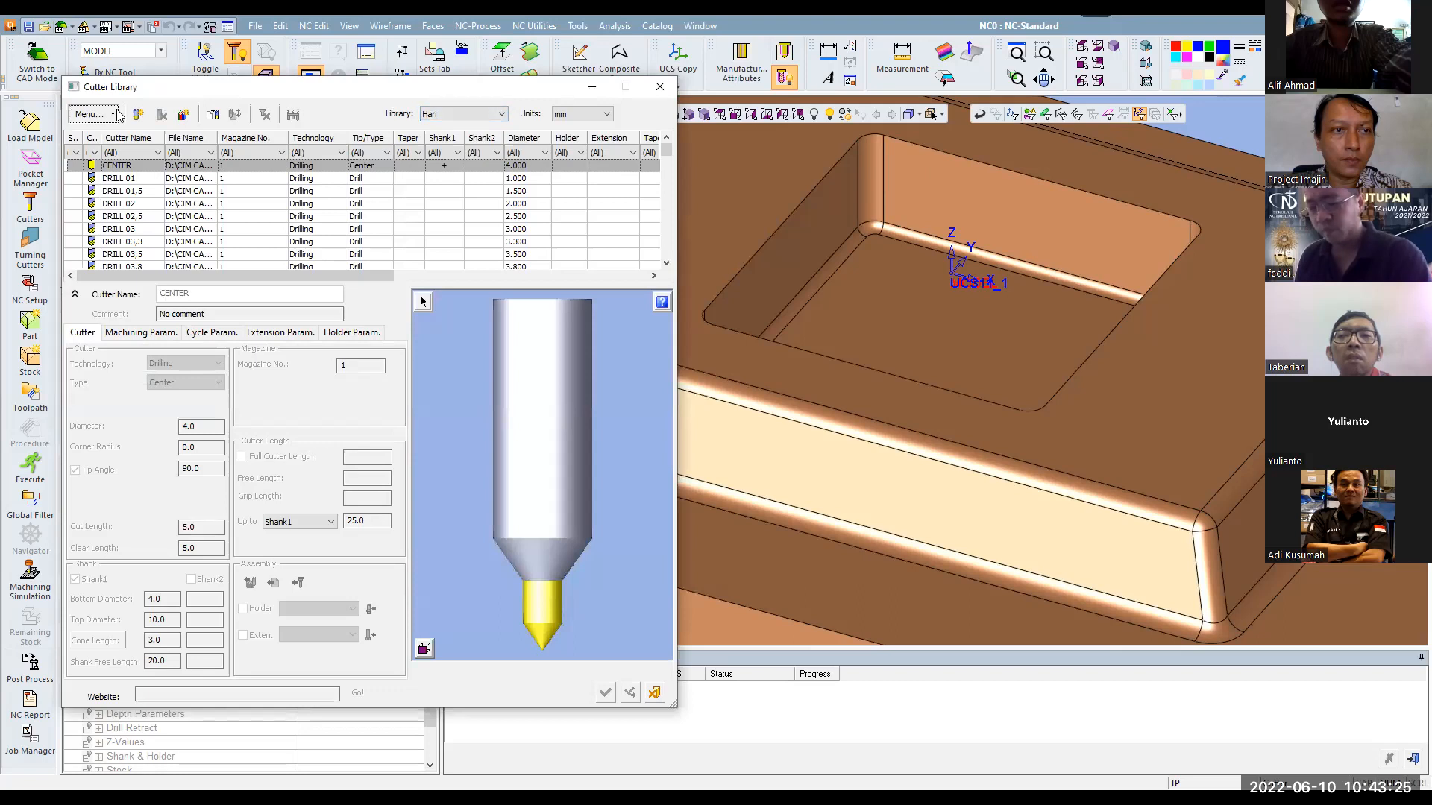
{"action": "left_click", "coordinate": [93, 114]}
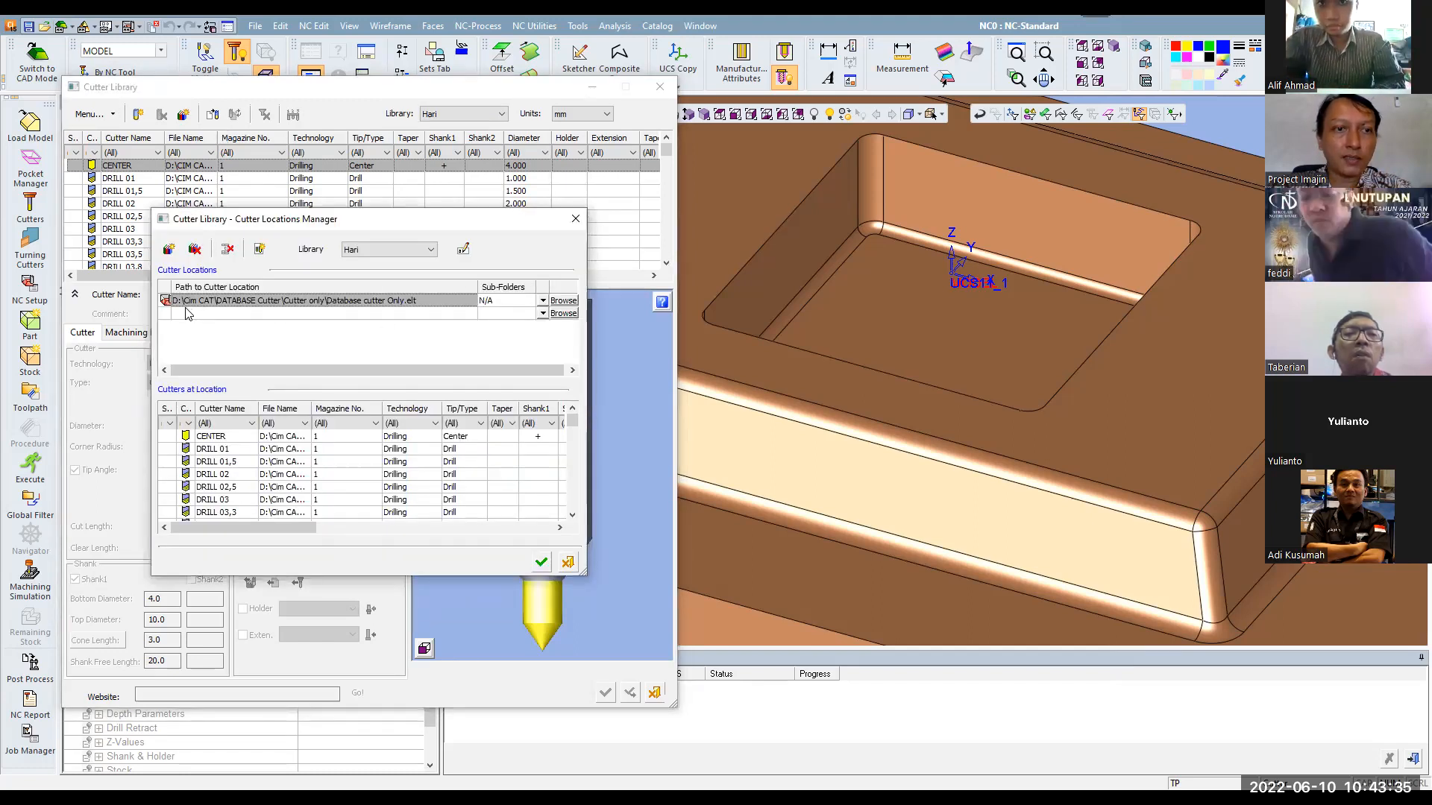
{"action": "left_click", "coordinate": [581, 222]}
{"action": "left_click", "coordinate": [655, 693]}
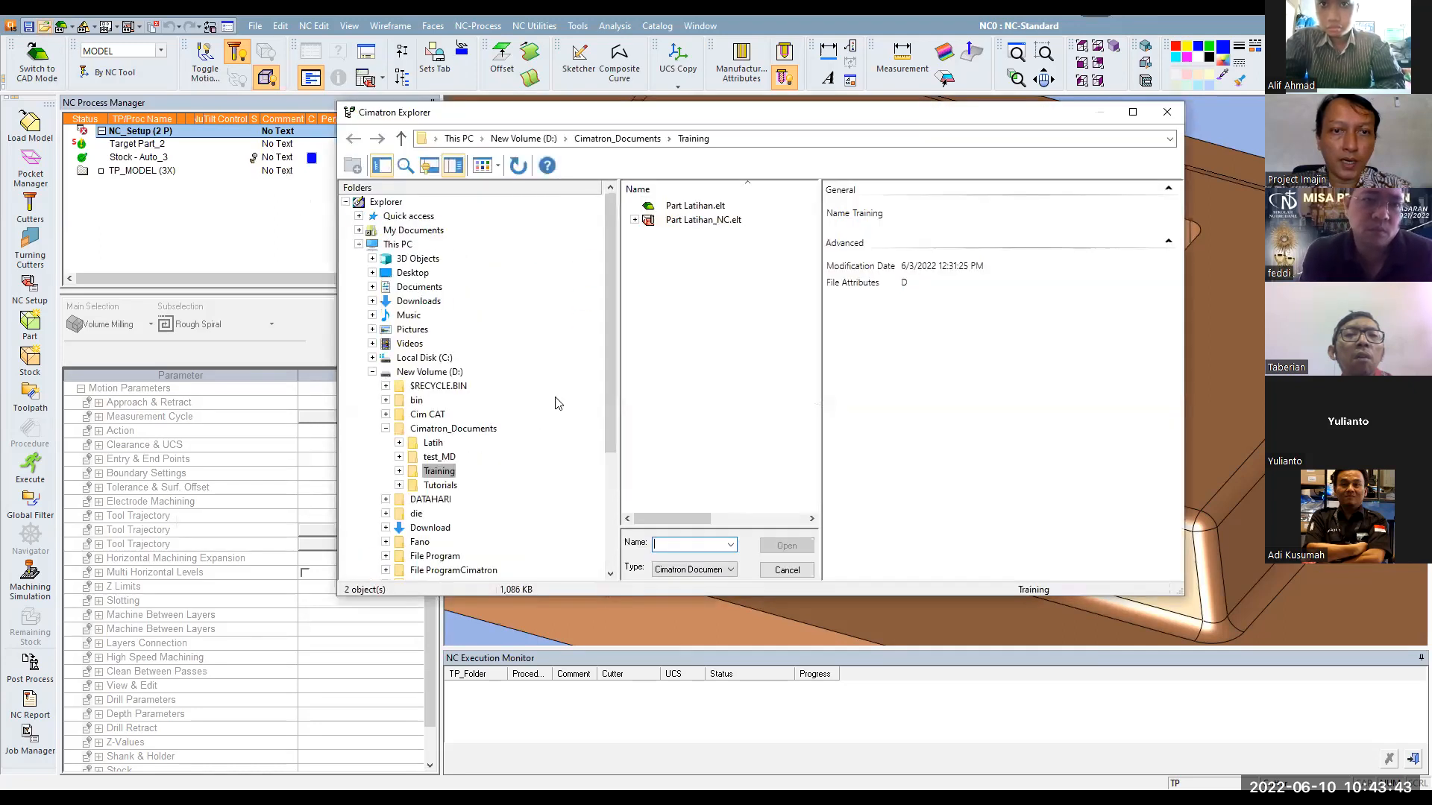
Open the NC file Database cutter Only.elt from the Cim CAT\DATABASE Cutter\Cutter only folder on drive D
{"action": "scroll", "coordinate": [471, 402], "scroll_direction": "down", "scroll_amount": 2}
{"action": "left_click", "coordinate": [440, 330]}
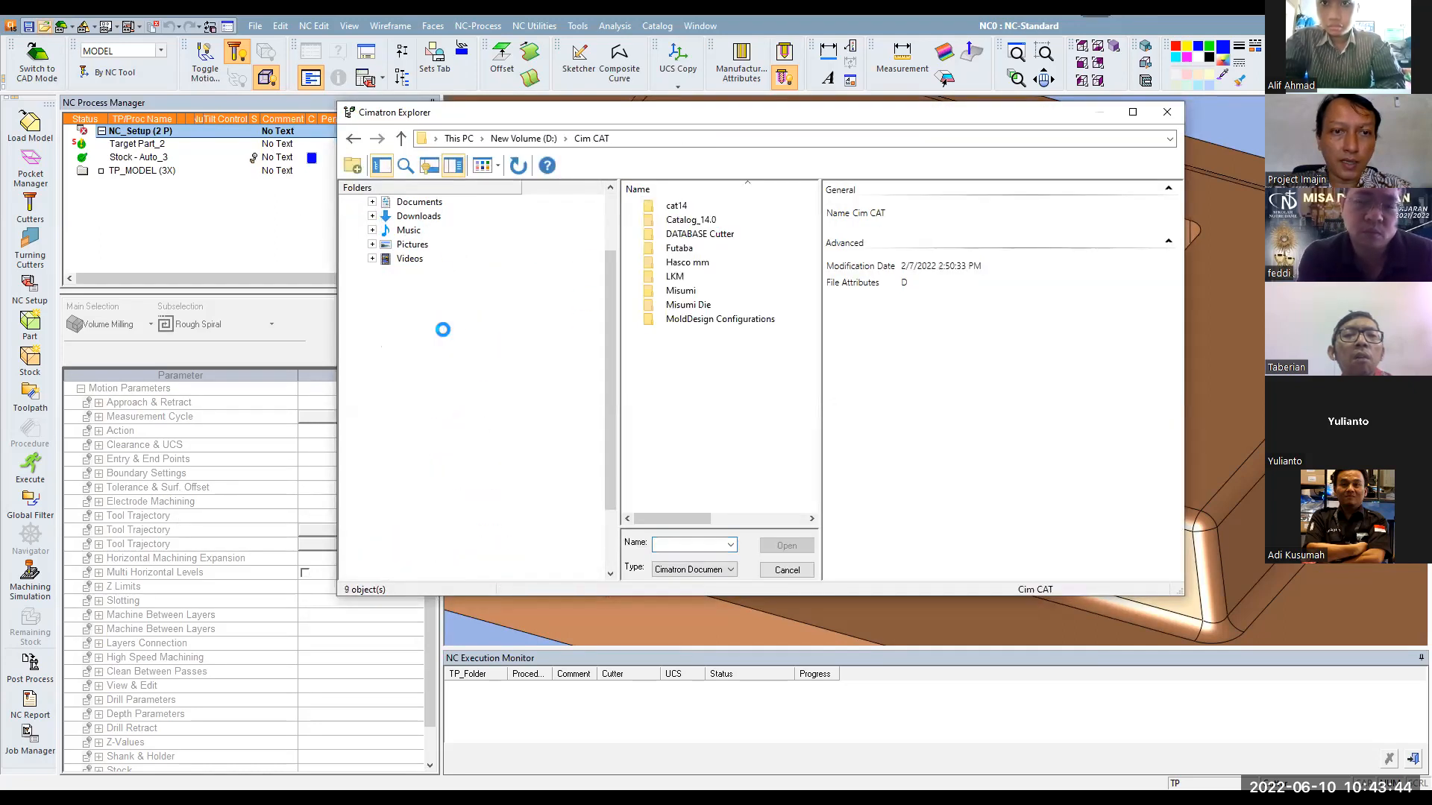
{"action": "double_click", "coordinate": [703, 234]}
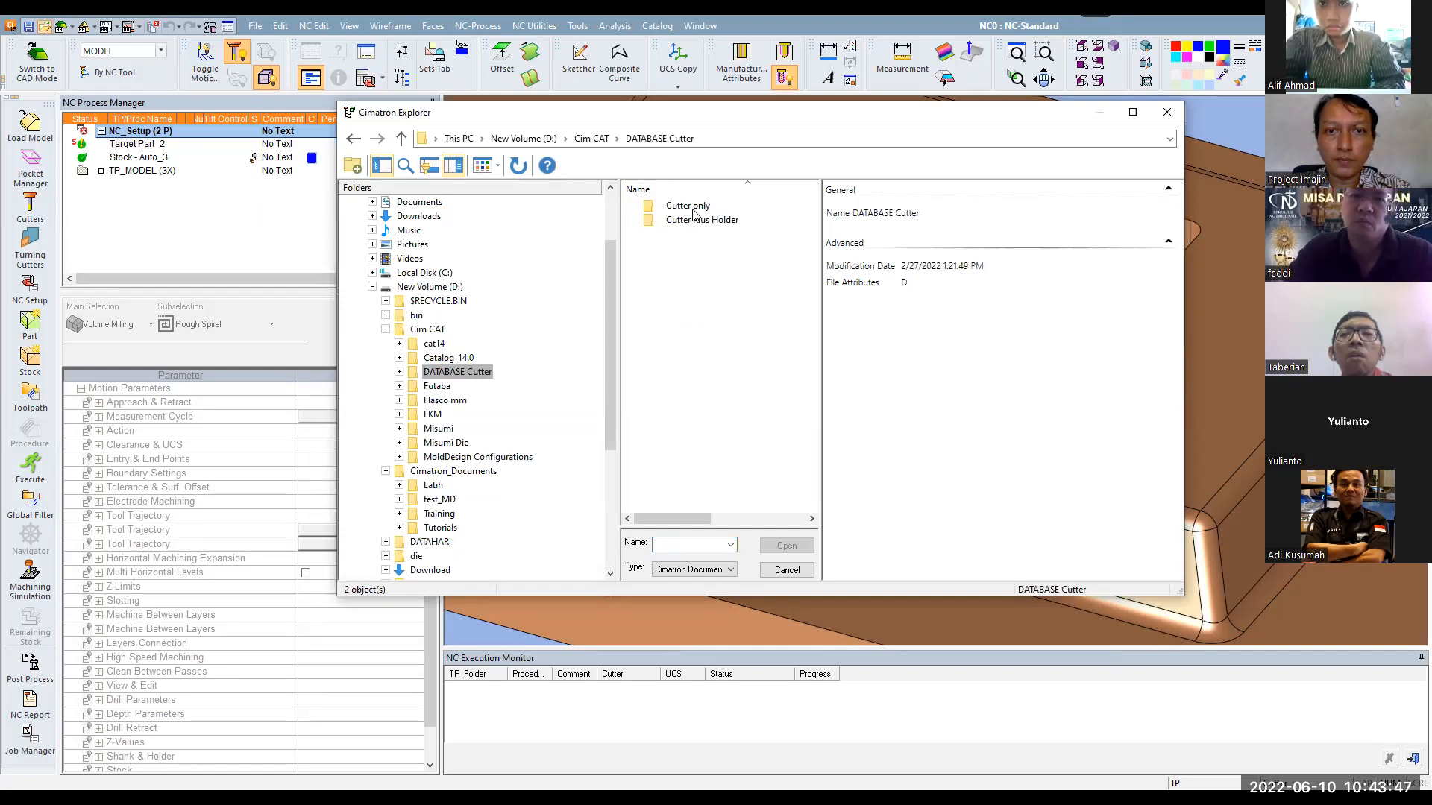
{"action": "double_click", "coordinate": [692, 213]}
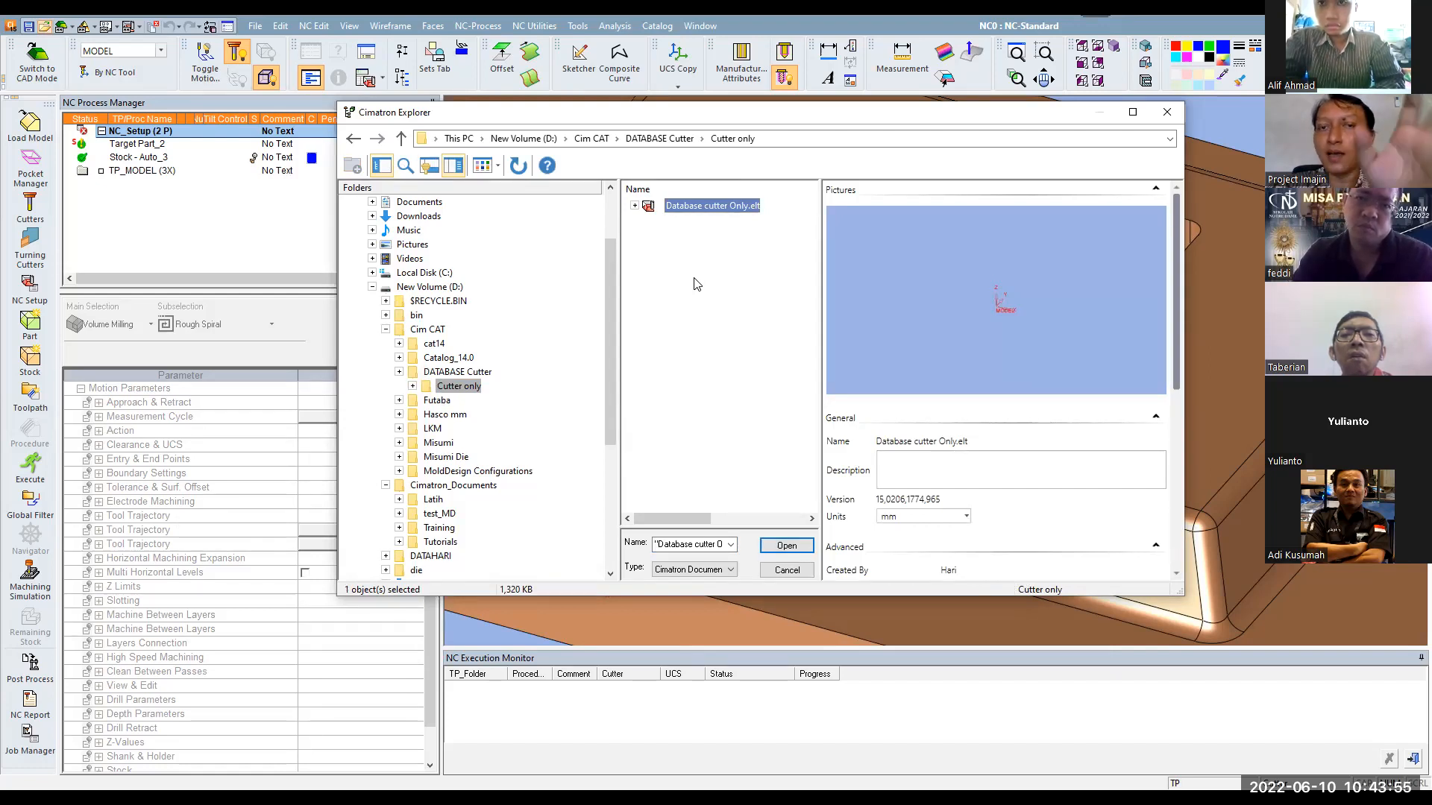
{"action": "left_click", "coordinate": [788, 547]}
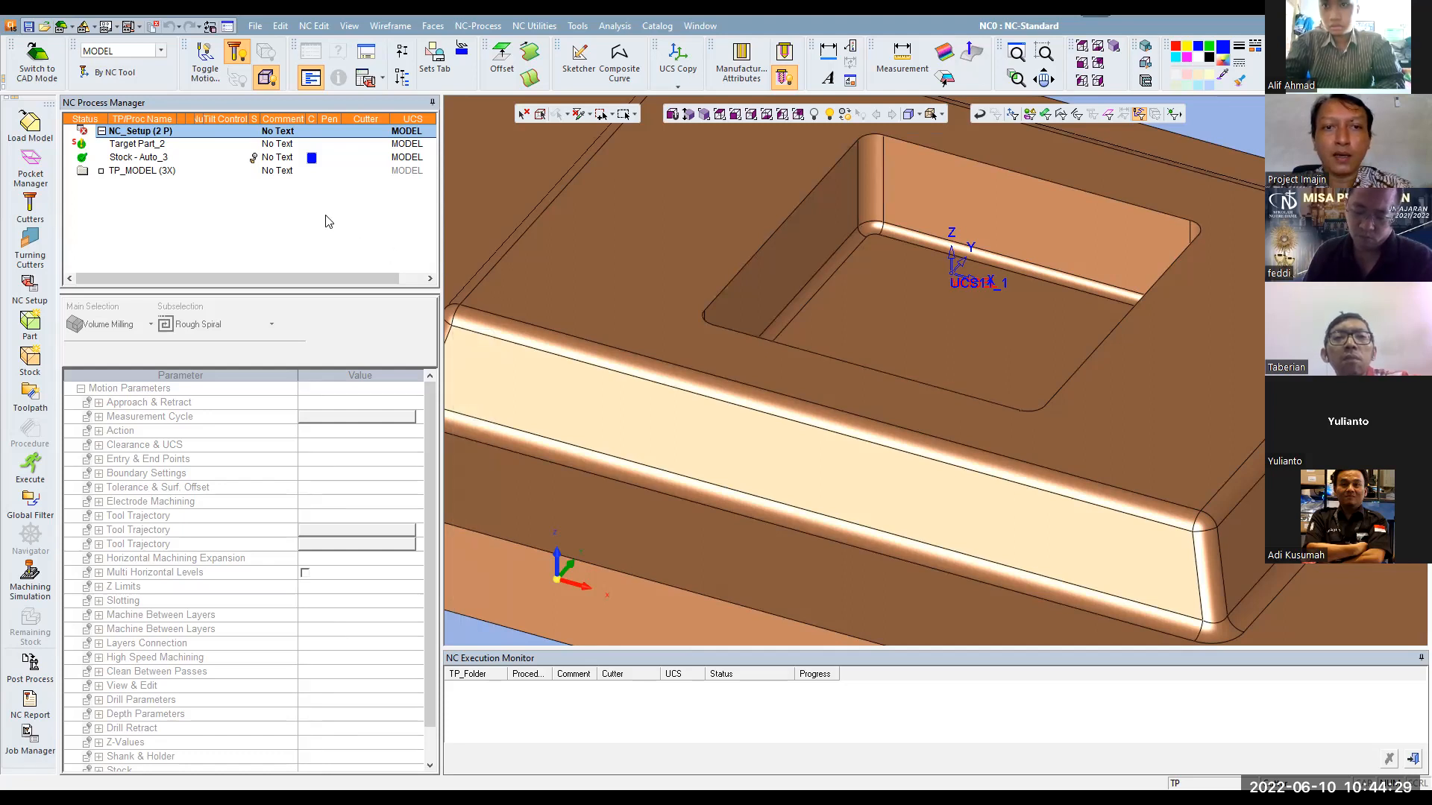
Review the cutters already defined in the training part's NC document and close the list
{"action": "left_click", "coordinate": [30, 209]}
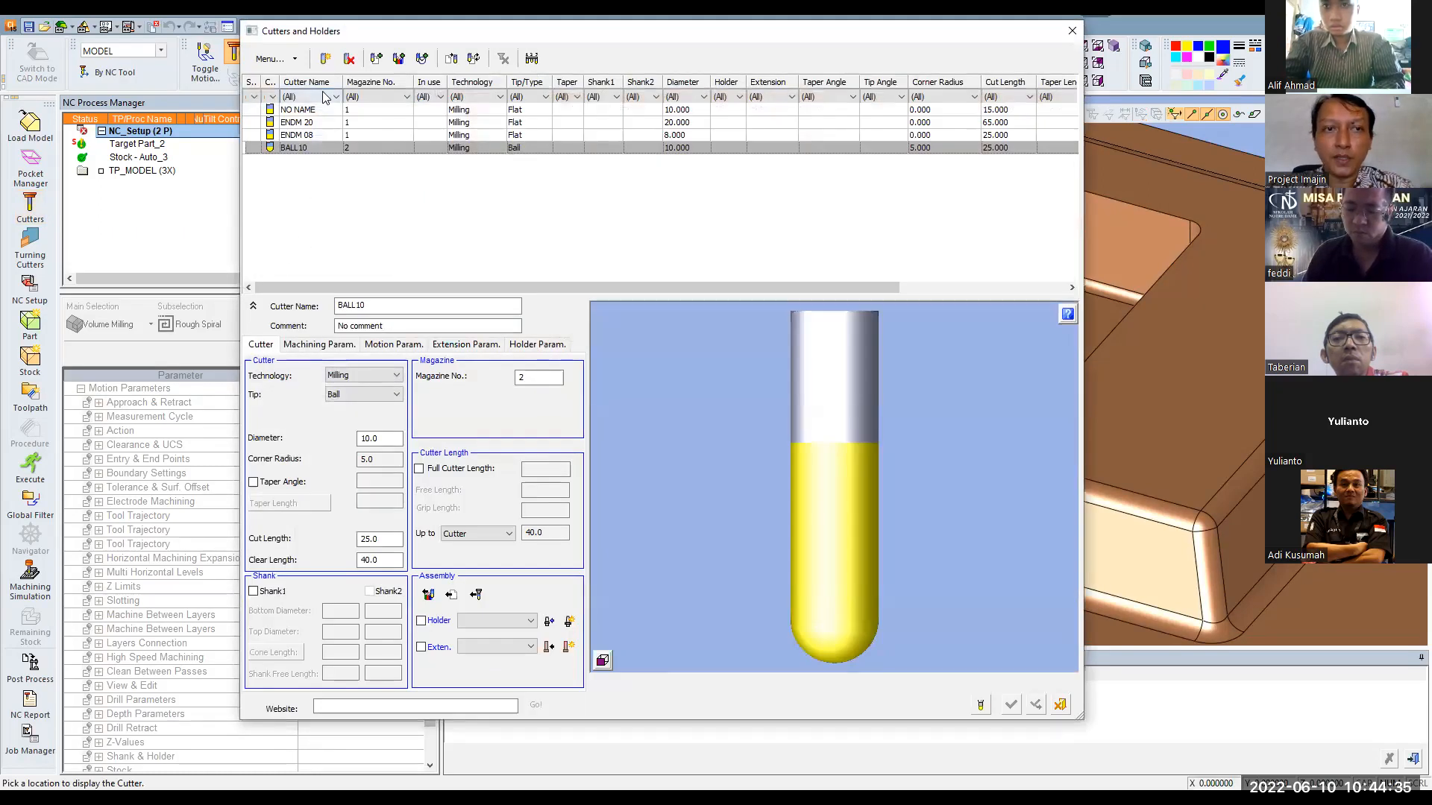
{"action": "left_click", "coordinate": [1072, 30]}
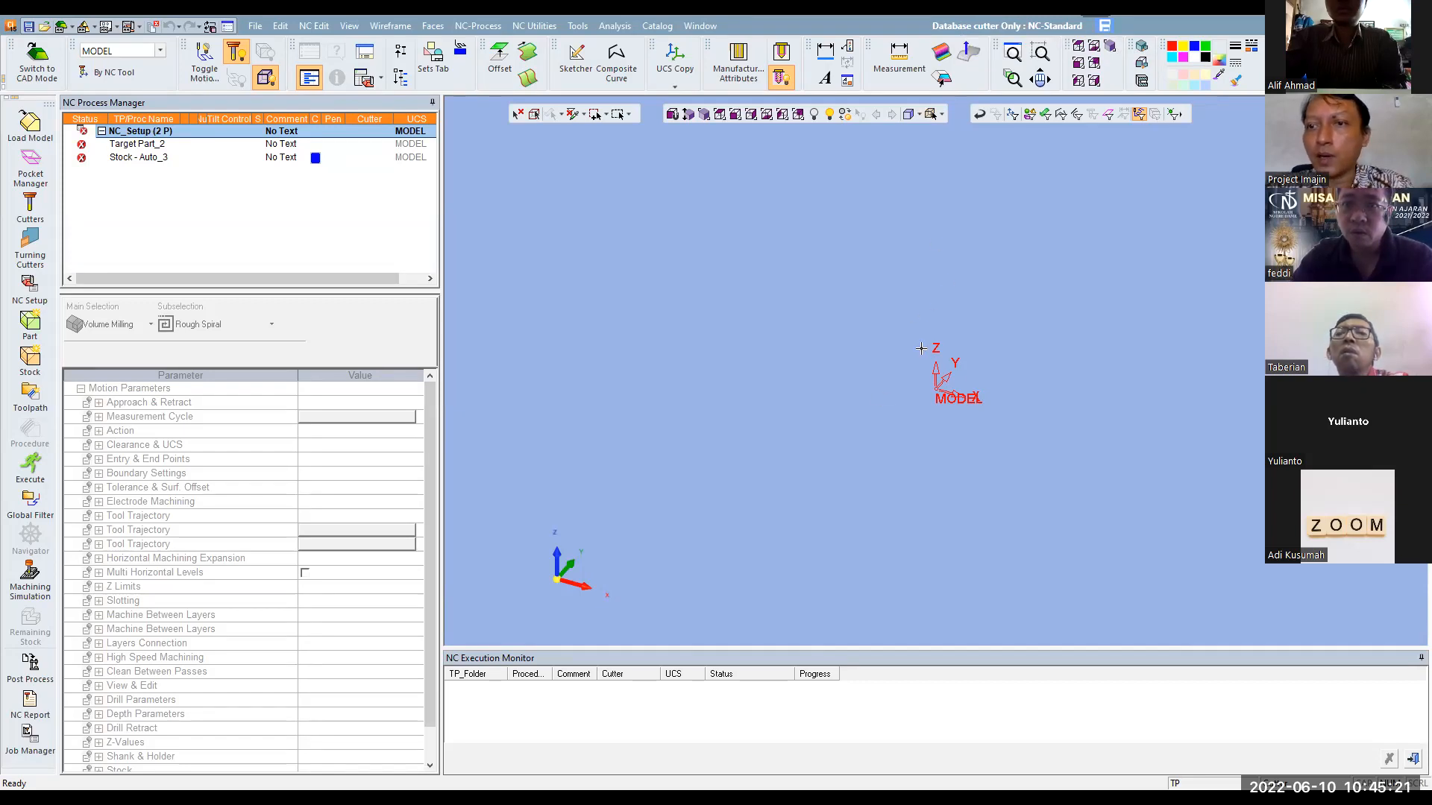
Review the cutter list of the Database cutter Only file and inspect DRILL 30's machining, cycle, extension and holder parameters
{"action": "left_click", "coordinate": [31, 209]}
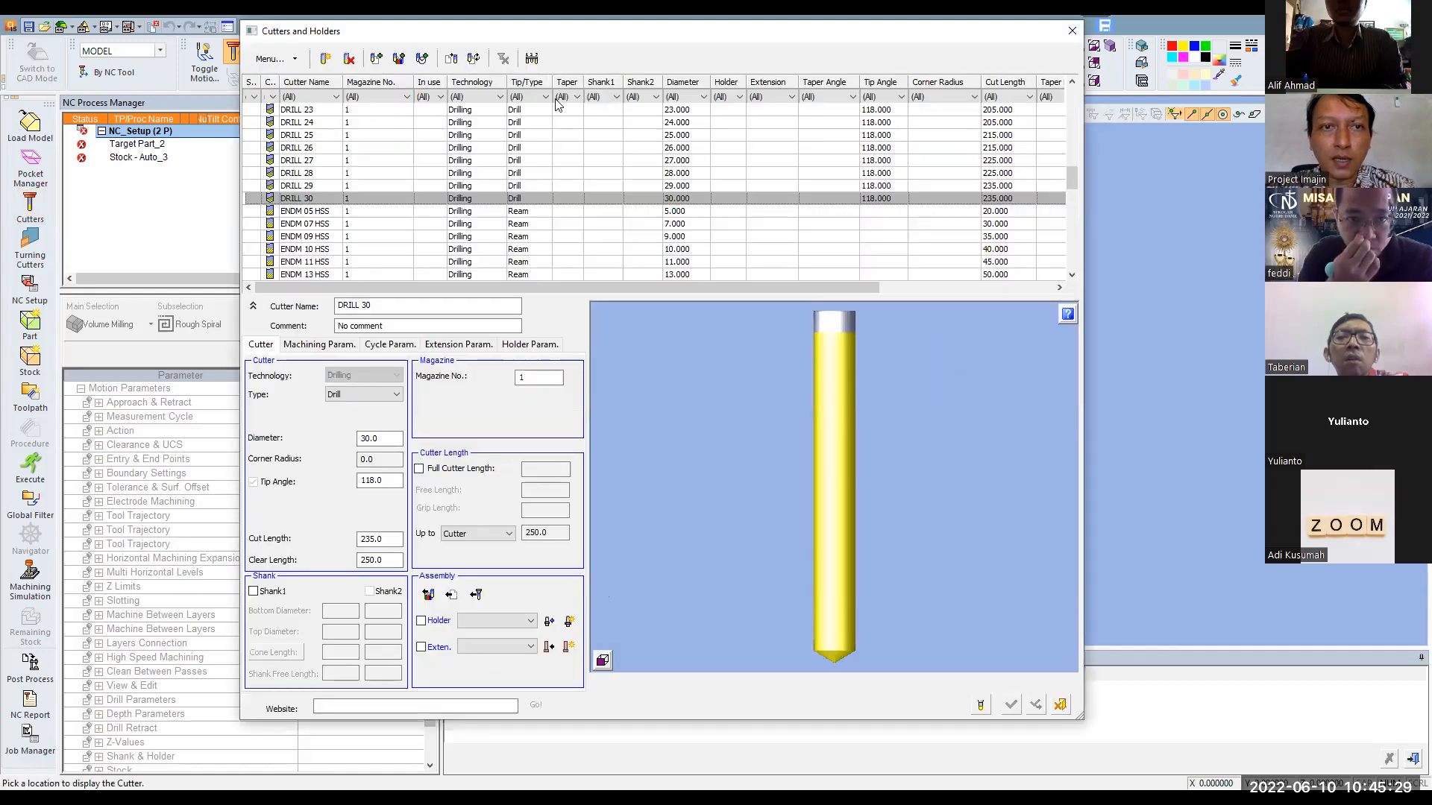
{"action": "left_click_drag", "start_coordinate": [638, 29], "coordinate": [713, 25]}
{"action": "scroll", "coordinate": [384, 176], "scroll_direction": "down", "scroll_amount": 10}
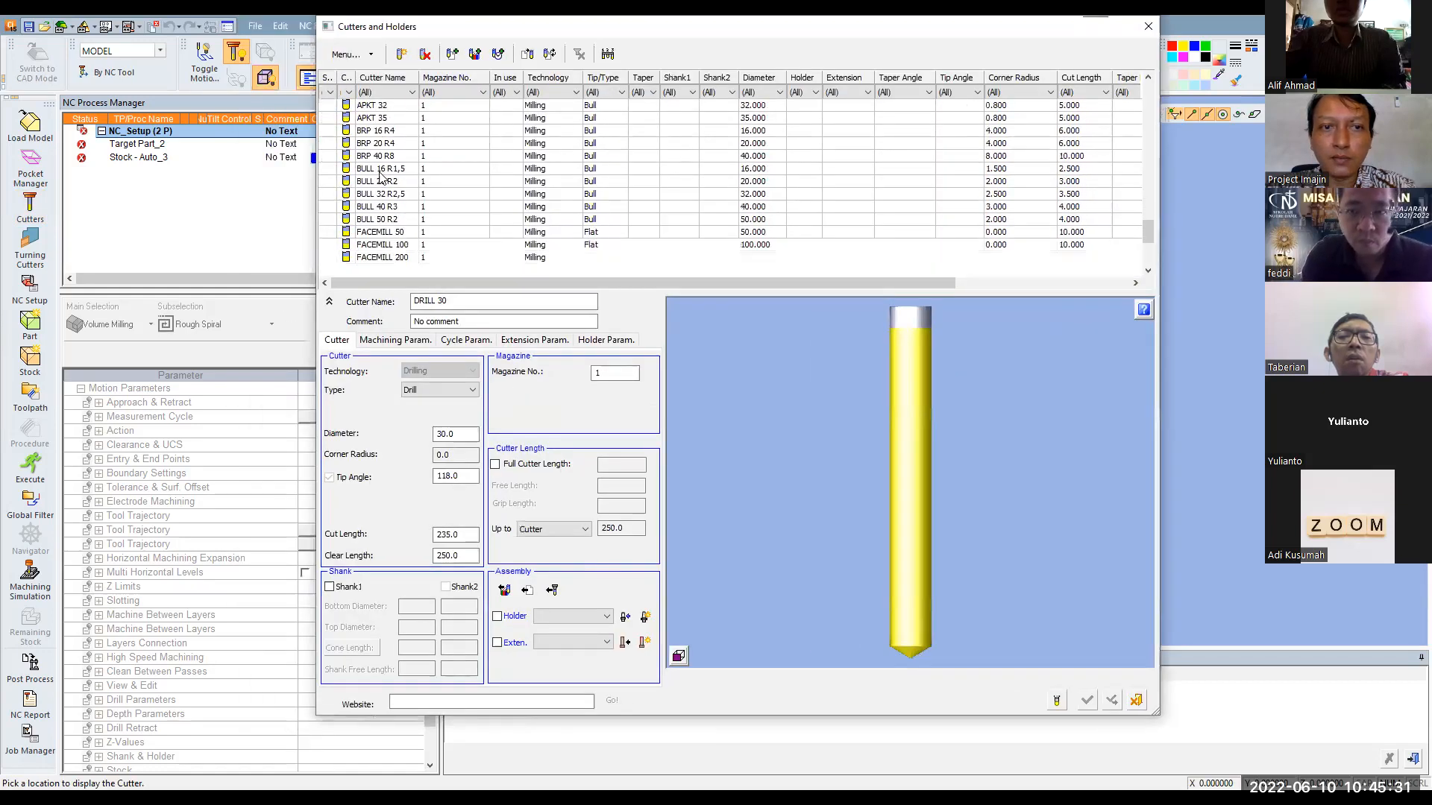
{"action": "scroll", "coordinate": [384, 176], "scroll_direction": "up", "scroll_amount": 10}
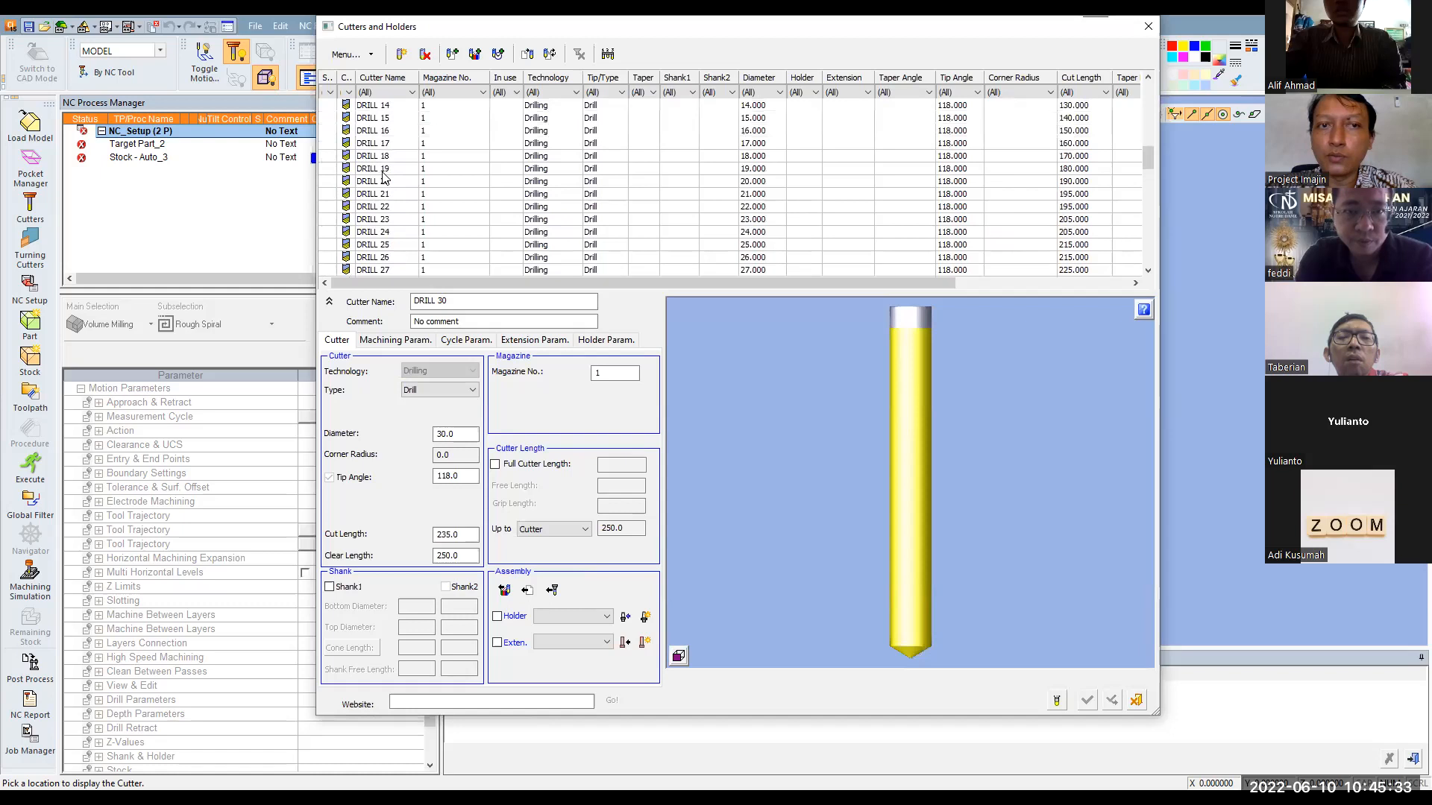
{"action": "scroll", "coordinate": [384, 177], "scroll_direction": "up", "scroll_amount": 5}
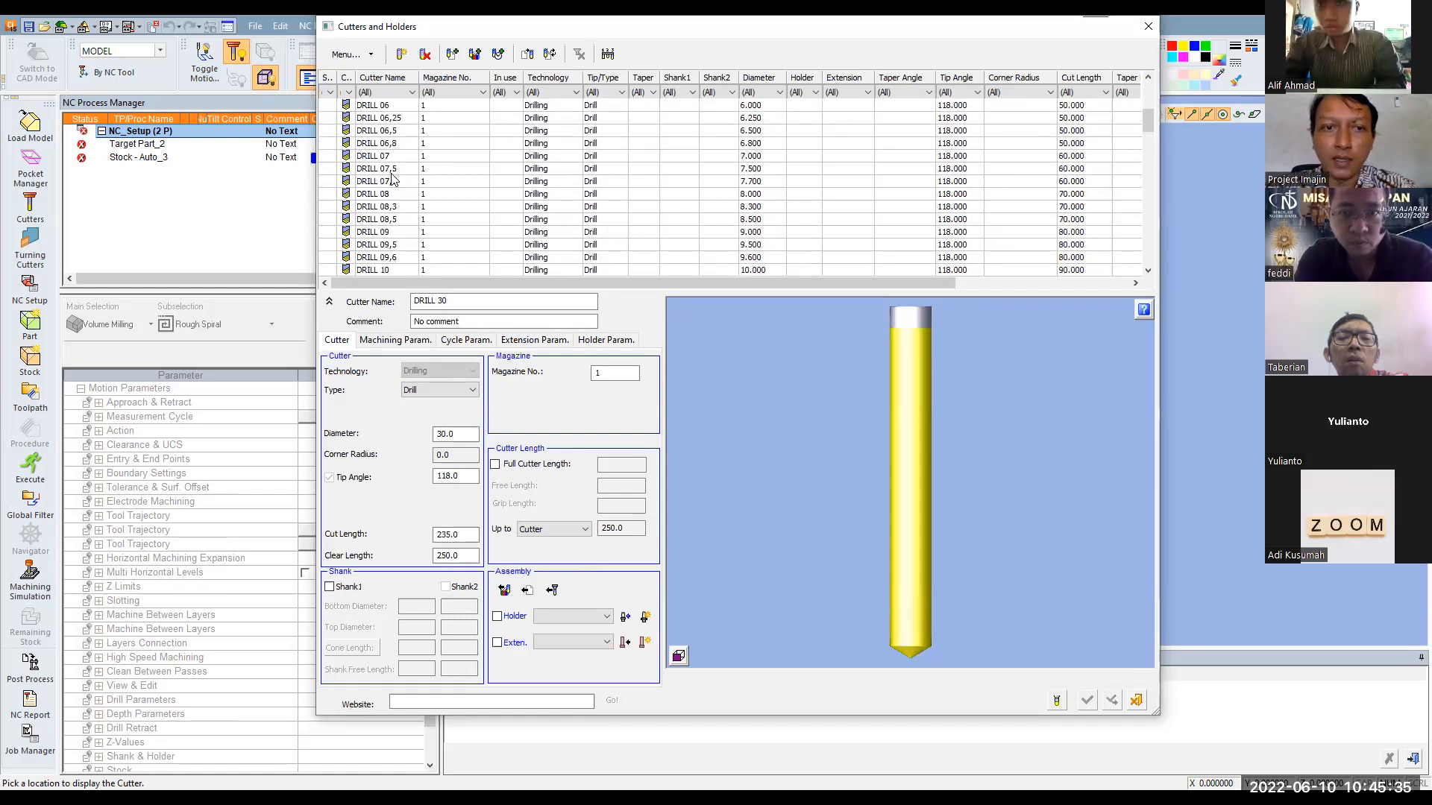
{"action": "left_click", "coordinate": [396, 343]}
{"action": "left_click", "coordinate": [481, 346]}
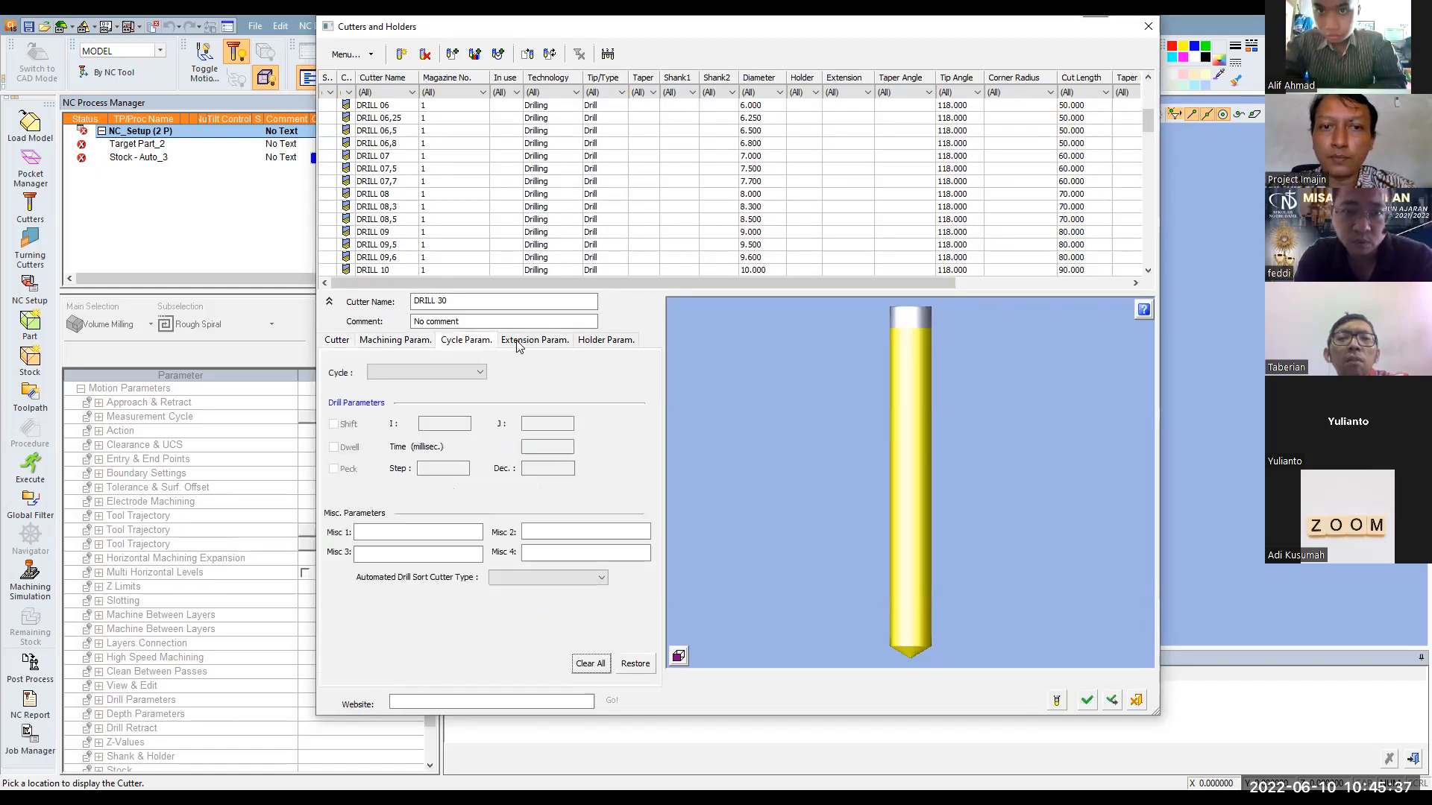
{"action": "left_click", "coordinate": [553, 345]}
{"action": "left_click", "coordinate": [612, 344]}
{"action": "left_click", "coordinate": [338, 340]}
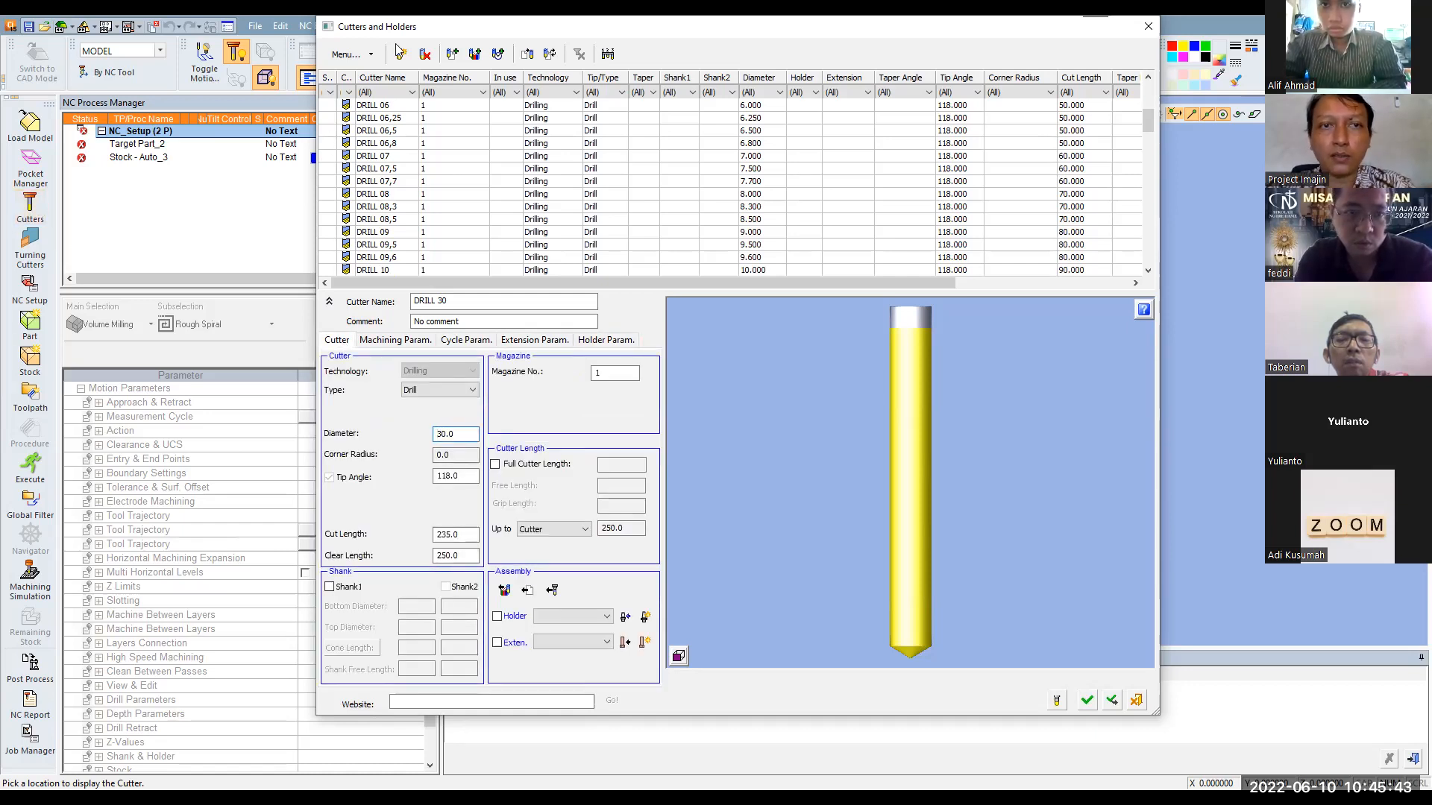
{"action": "scroll", "coordinate": [431, 157], "scroll_direction": "up", "scroll_amount": 5}
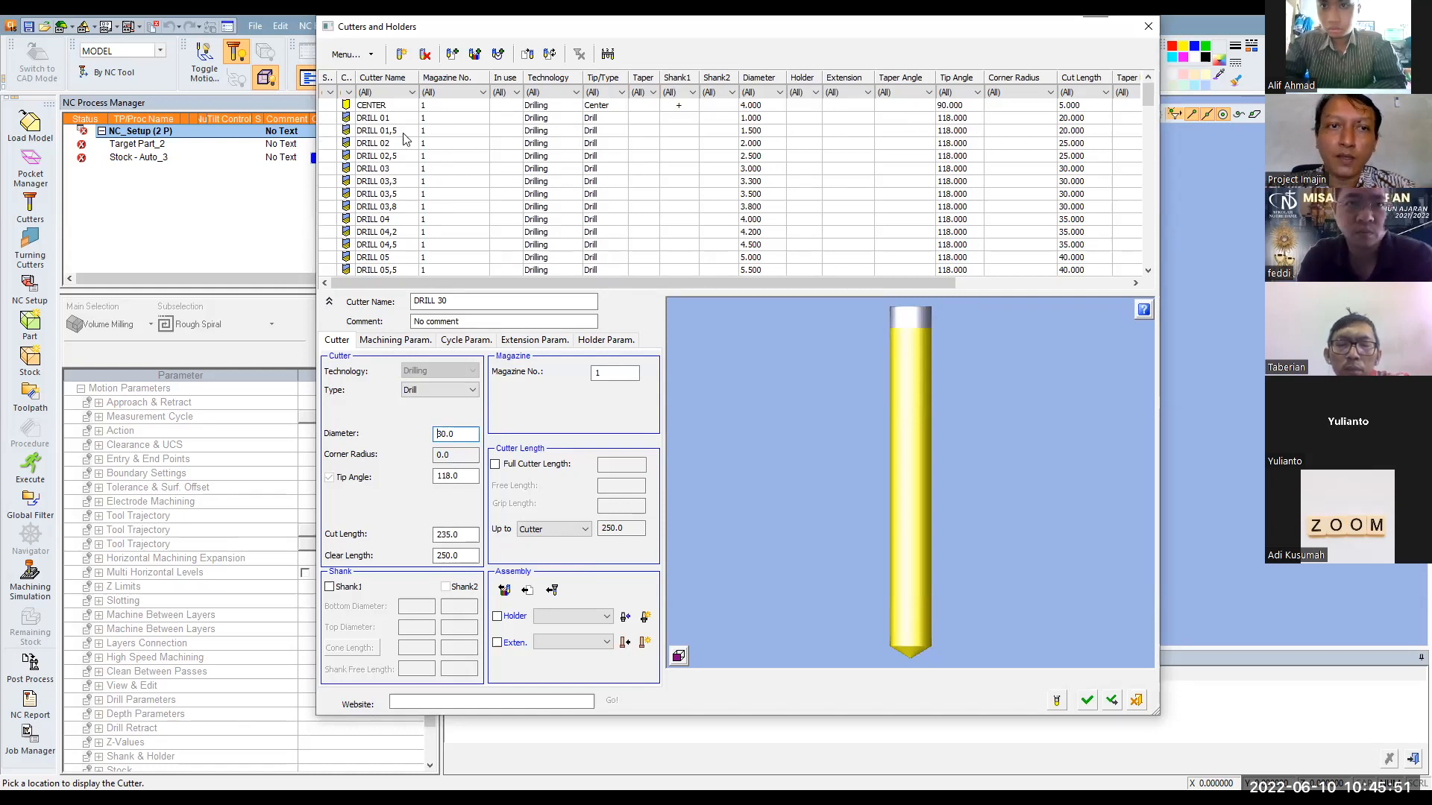
{"action": "scroll", "coordinate": [393, 179], "scroll_direction": "down", "scroll_amount": 15}
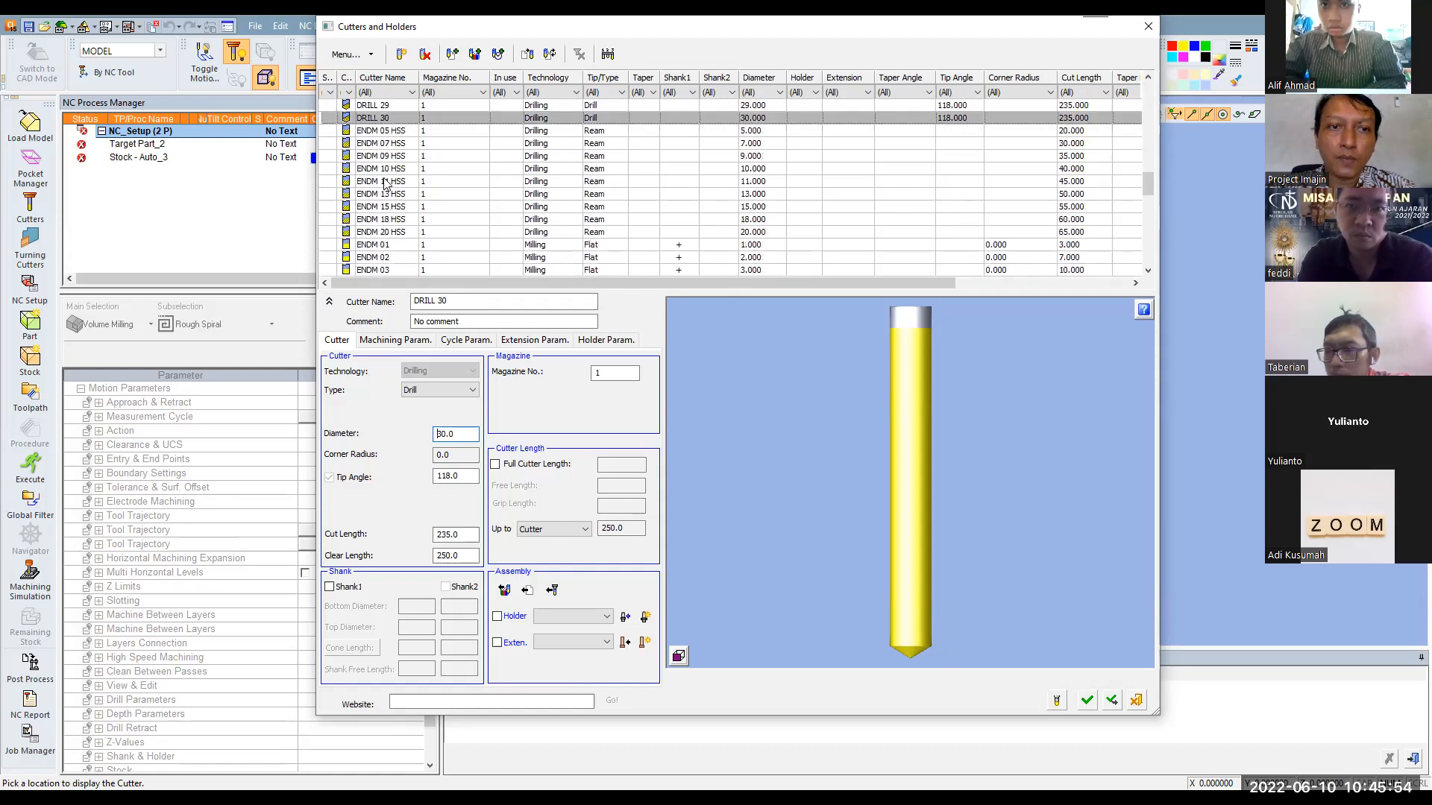
Inspect the HSS reamers, including ENDM 11 HSS, and the APKT 16 bull-nose milling cutter in the database list
{"action": "left_click", "coordinate": [380, 131]}
{"action": "left_click", "coordinate": [378, 155]}
{"action": "left_click", "coordinate": [373, 182]}
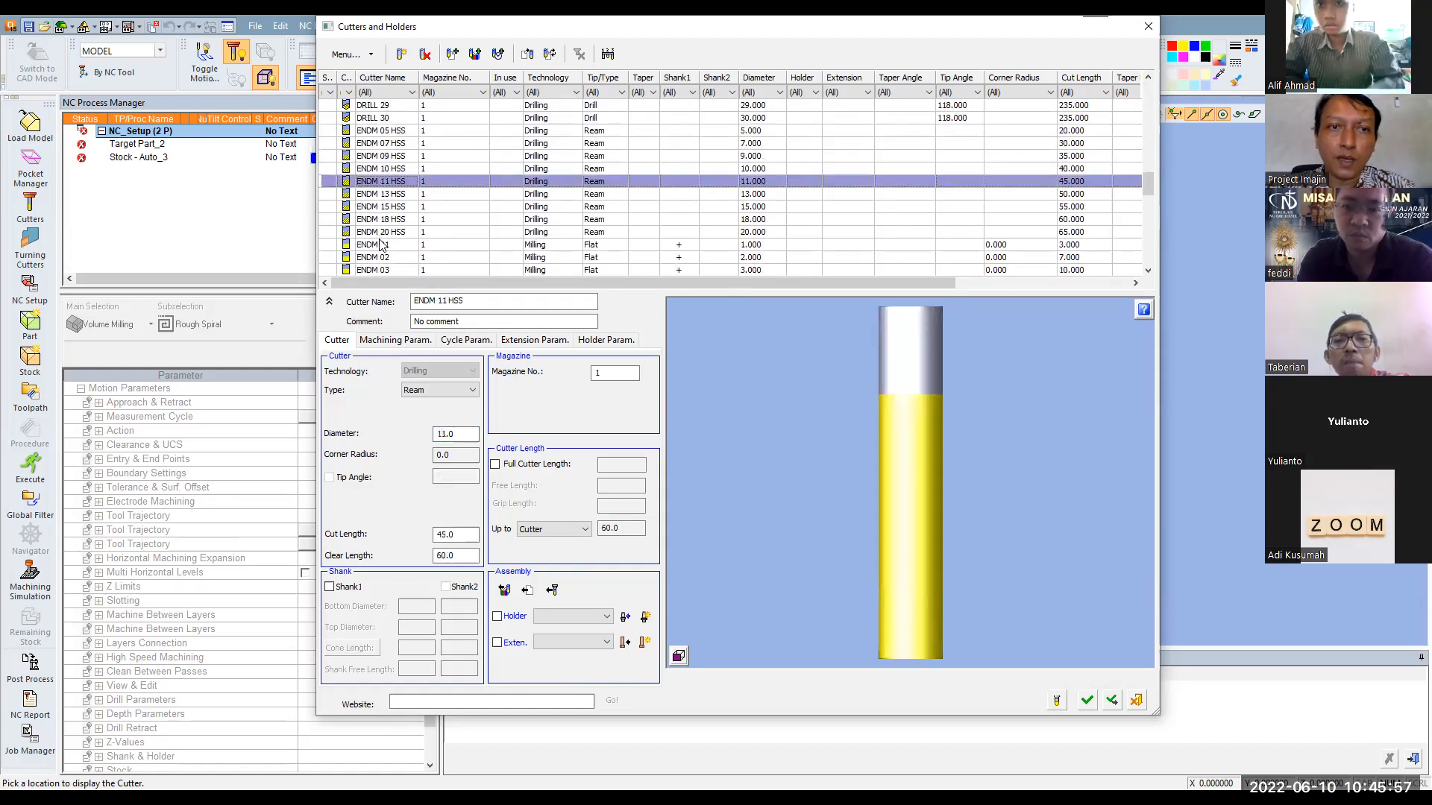
{"action": "scroll", "coordinate": [375, 183], "scroll_direction": "down", "scroll_amount": 2}
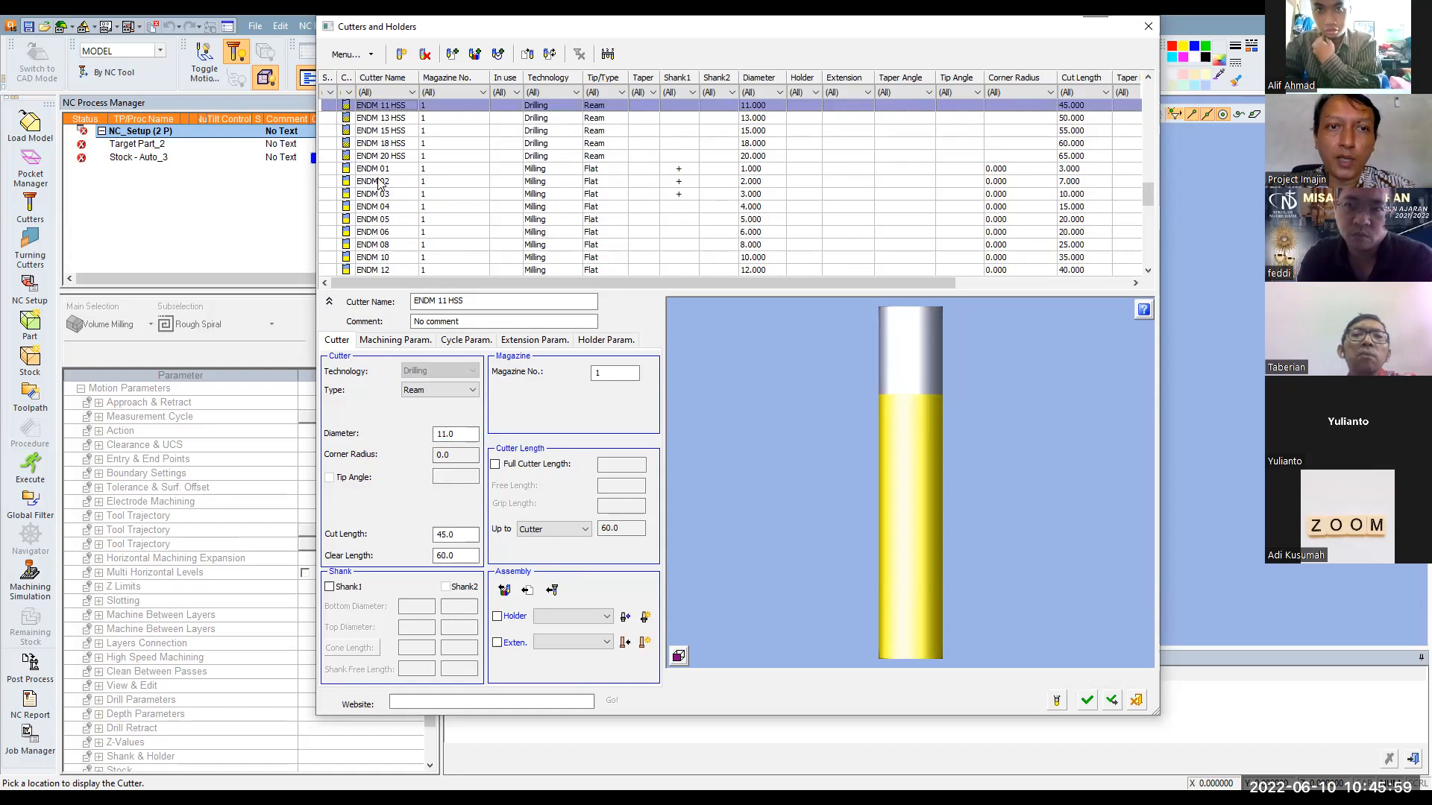
{"action": "scroll", "coordinate": [376, 187], "scroll_direction": "down", "scroll_amount": 3}
{"action": "left_click", "coordinate": [375, 196]}
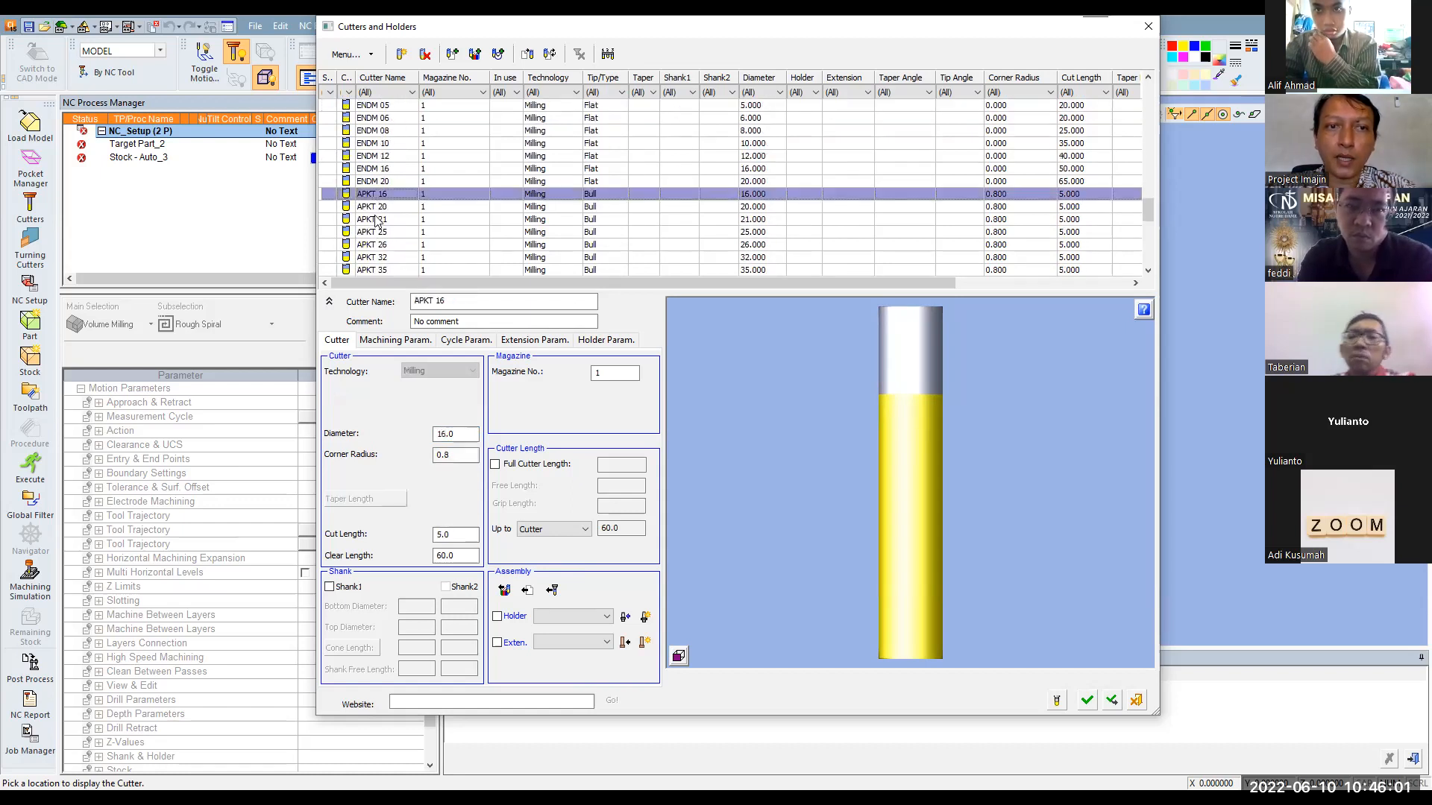
{"action": "scroll", "coordinate": [378, 194], "scroll_direction": "down", "scroll_amount": 3}
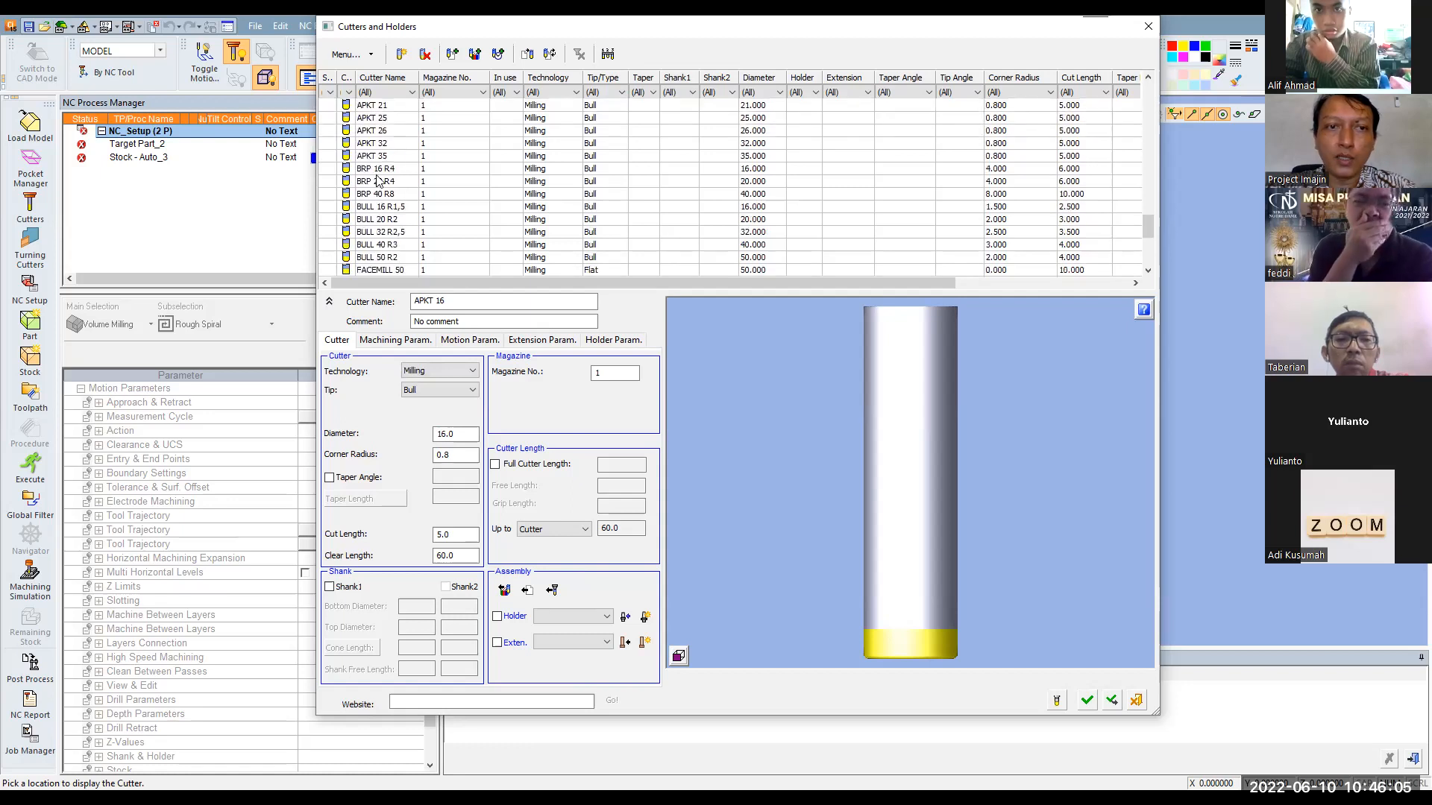
Inspect the BRP 16 R4 cutter's geometry, machining, motion and extension parameters, then exit the cutter list without changes
{"action": "left_click", "coordinate": [376, 170]}
{"action": "left_click", "coordinate": [400, 339]}
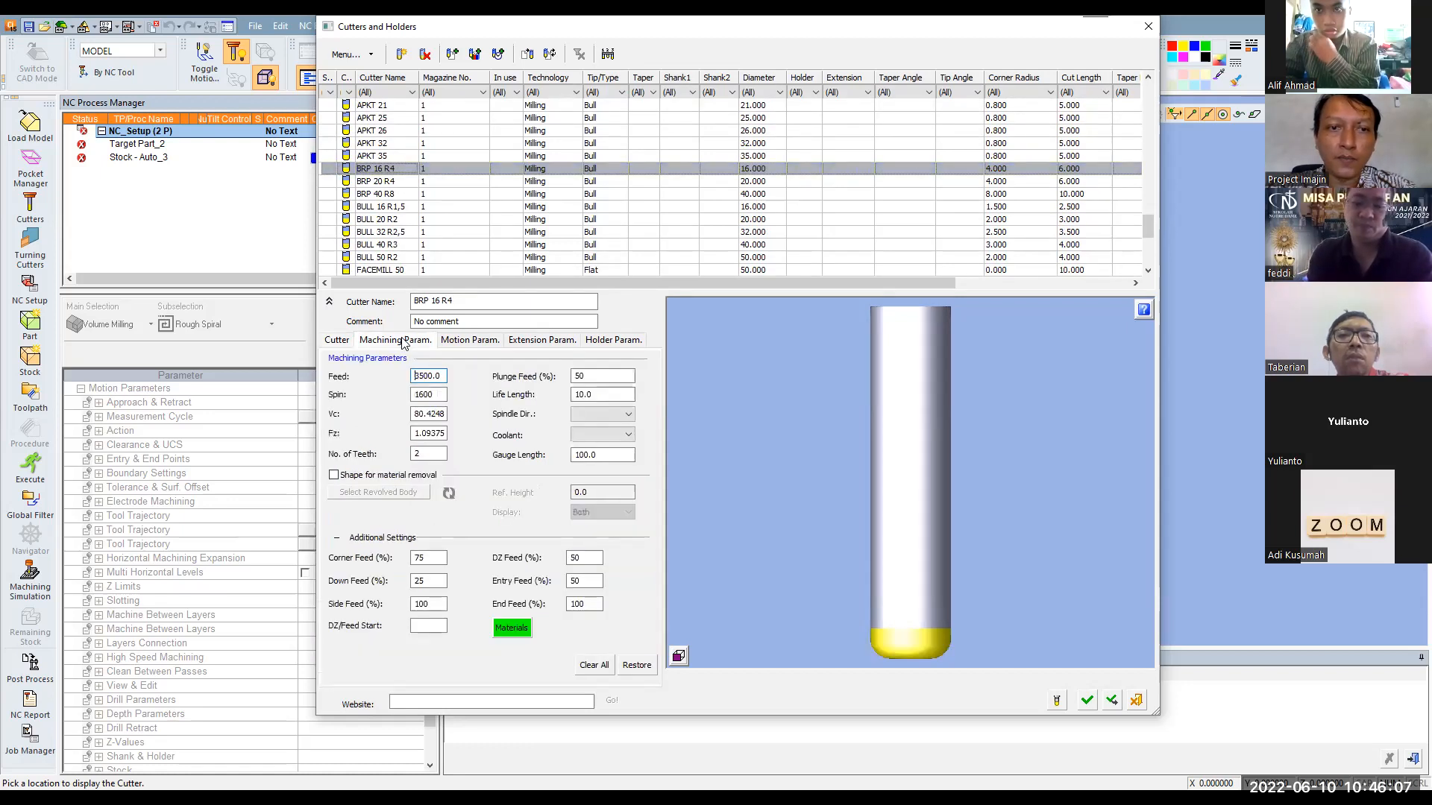
{"action": "left_click", "coordinate": [341, 342]}
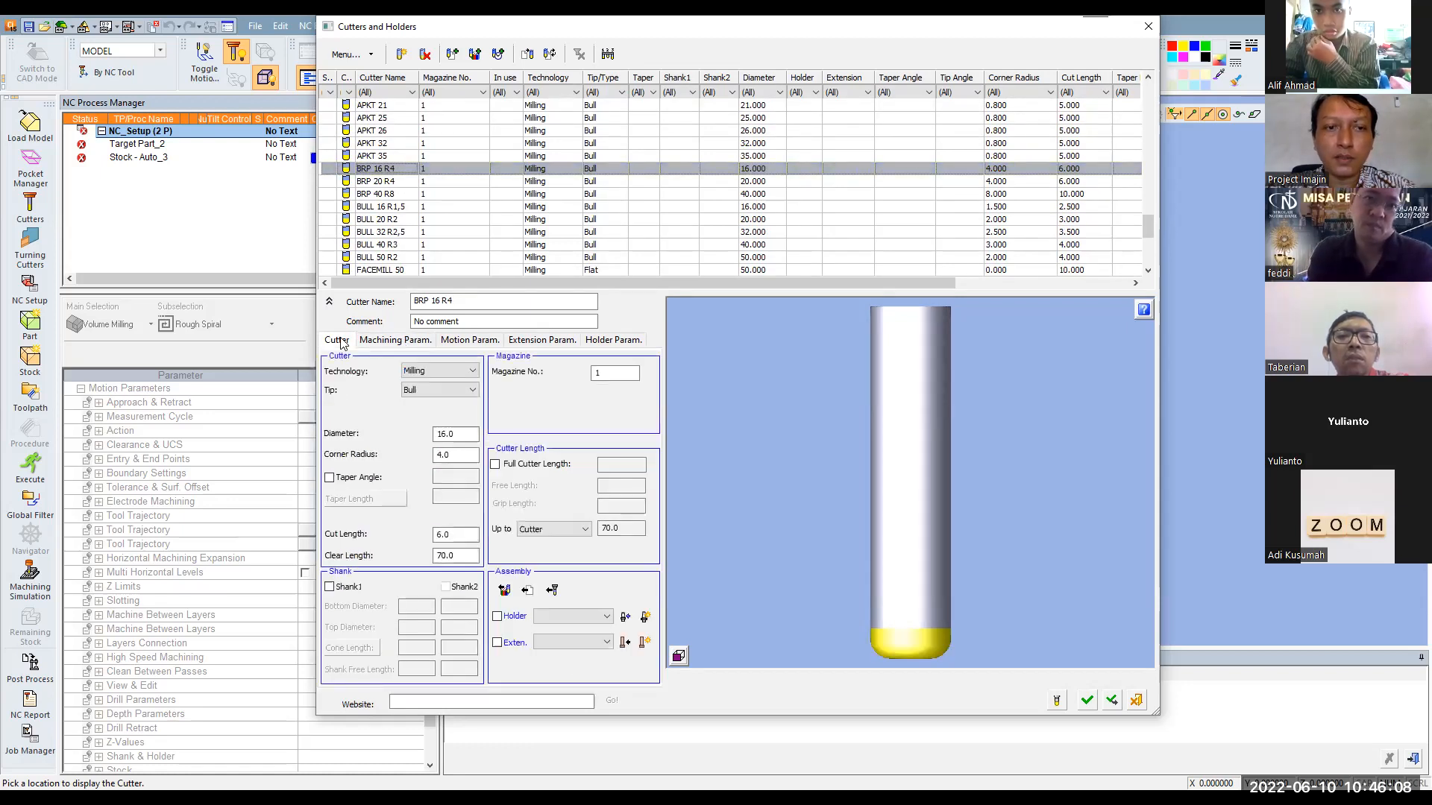
{"action": "left_click", "coordinate": [388, 340]}
{"action": "left_click", "coordinate": [464, 340]}
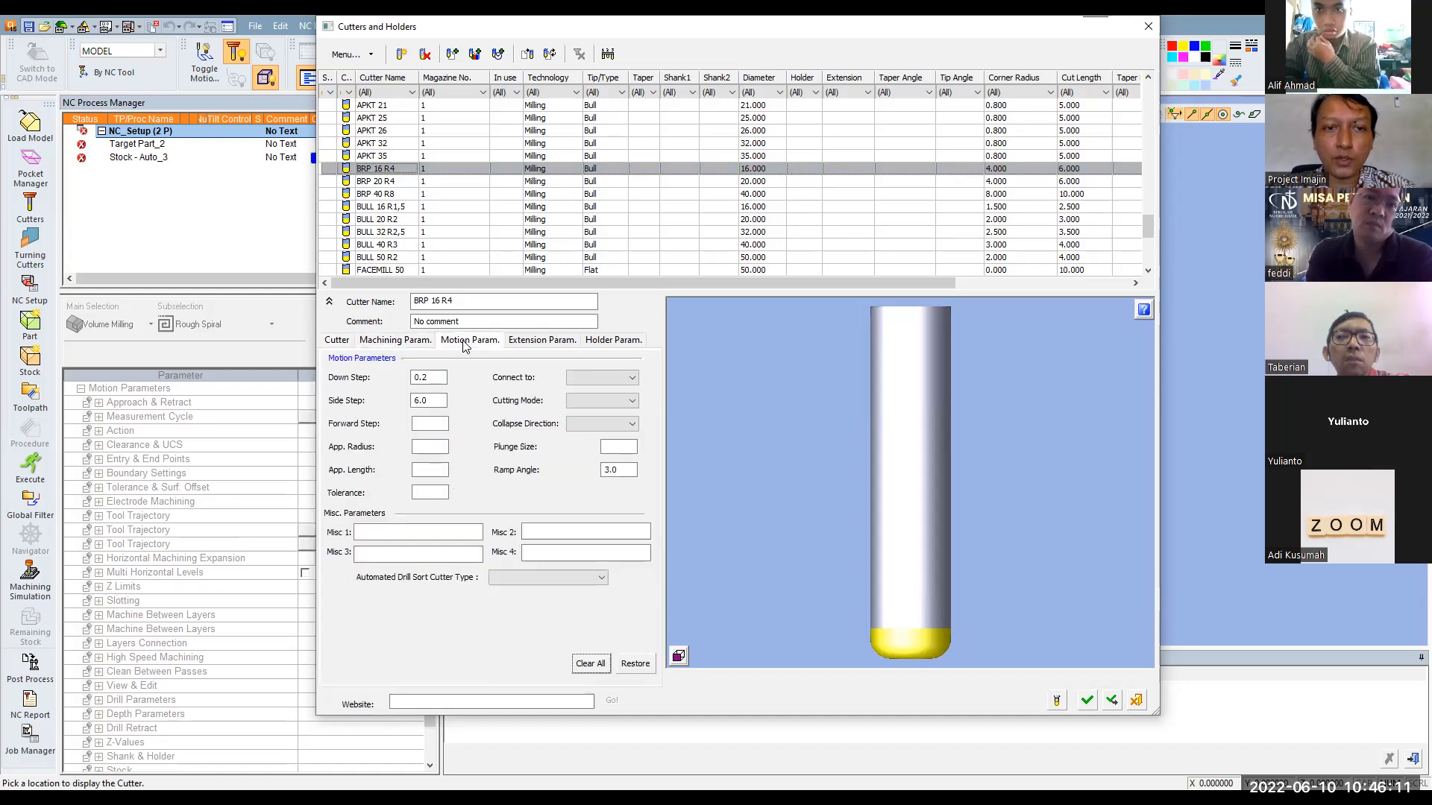
{"action": "left_click", "coordinate": [537, 341]}
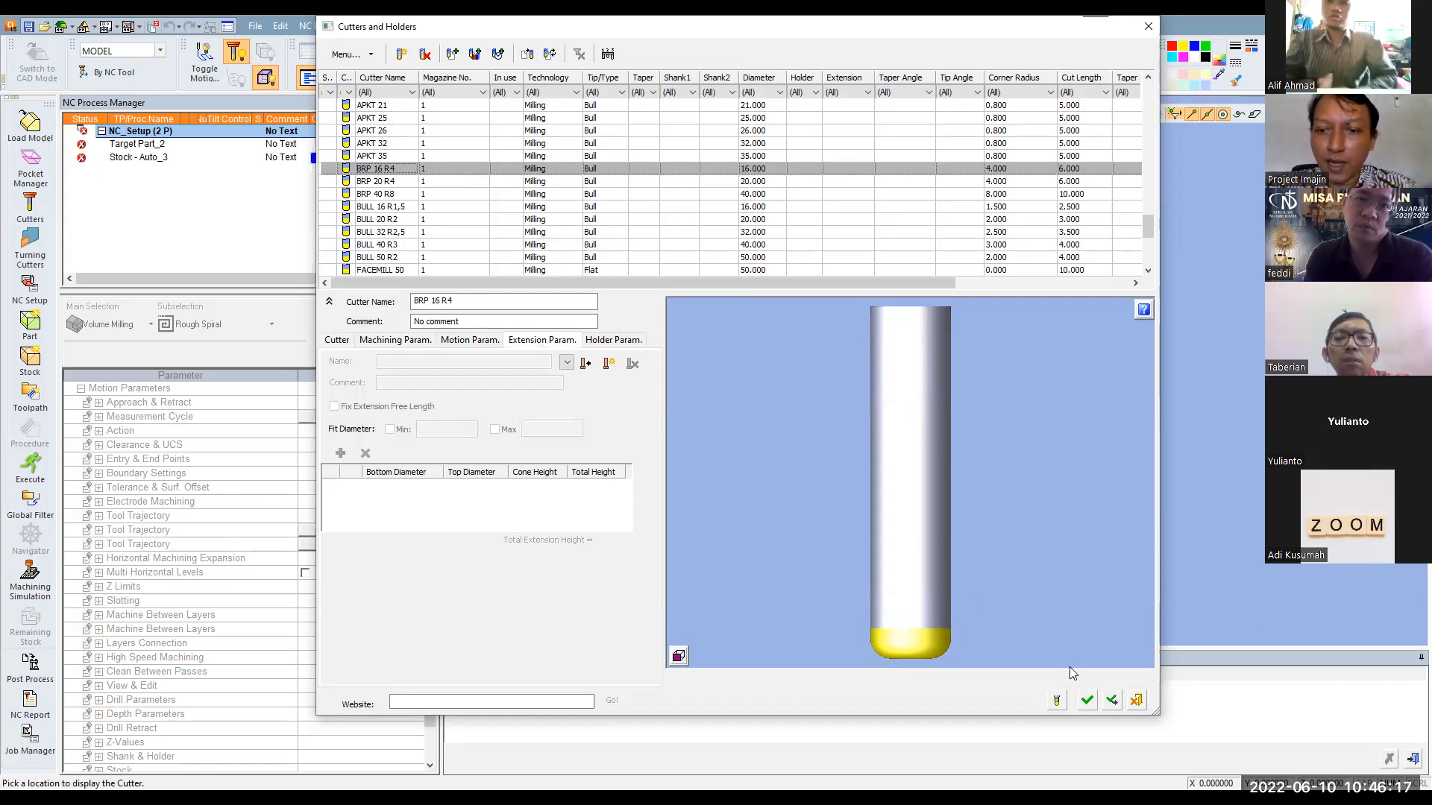
{"action": "left_click", "coordinate": [1136, 700]}
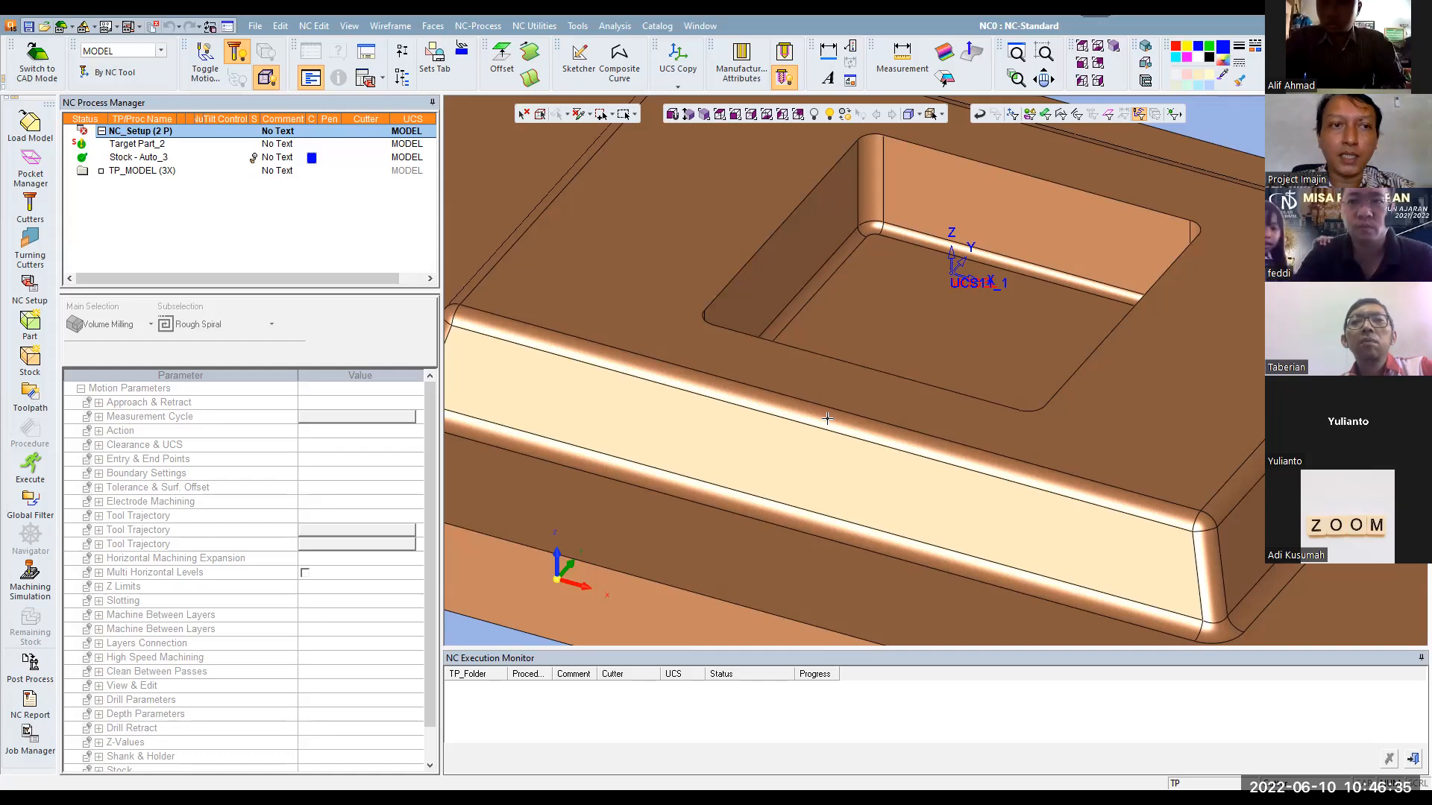
Load Database cutter Only.elt as the Cimatron source file for adding cutters to the training part's NC document
{"action": "left_click", "coordinate": [30, 208]}
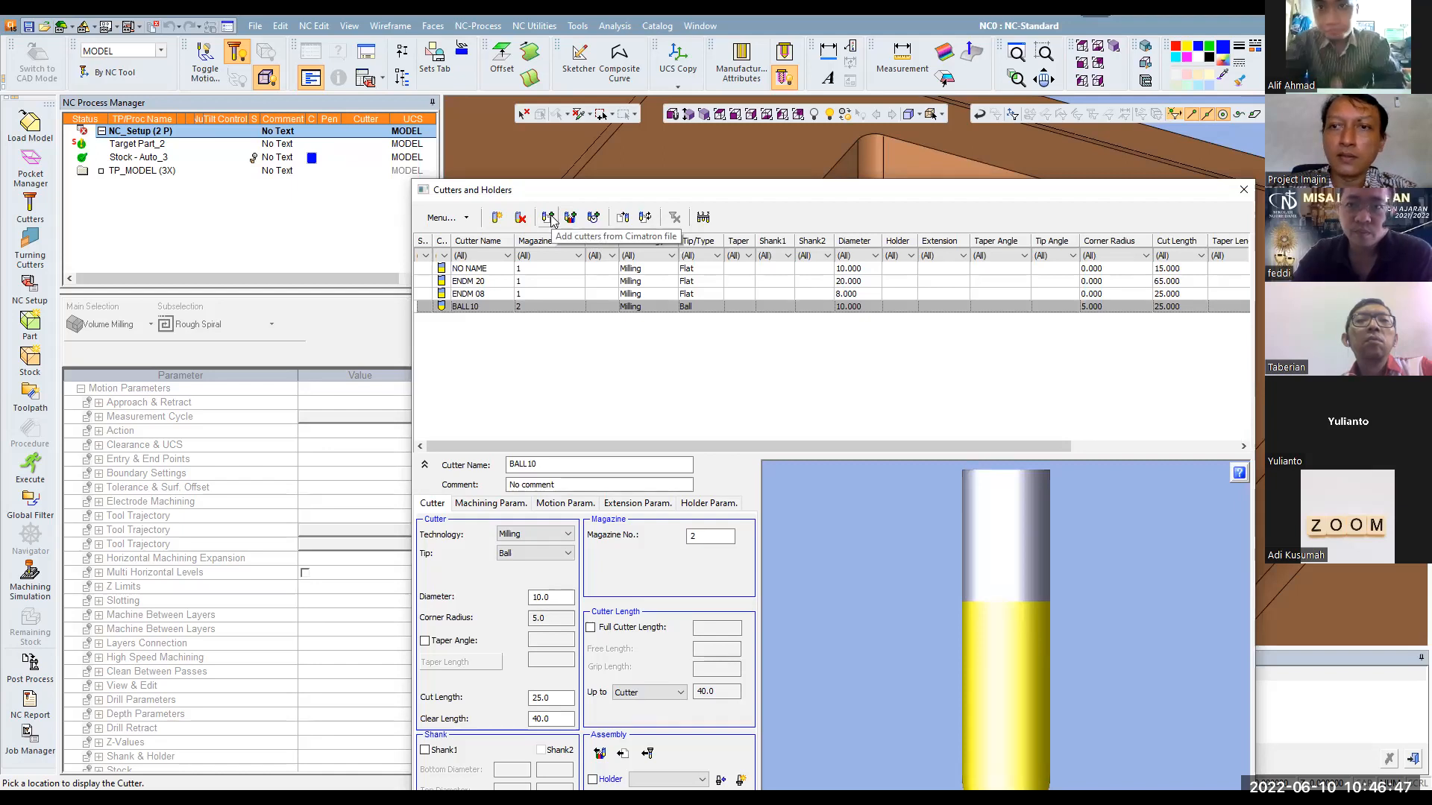
{"action": "left_click", "coordinate": [549, 217]}
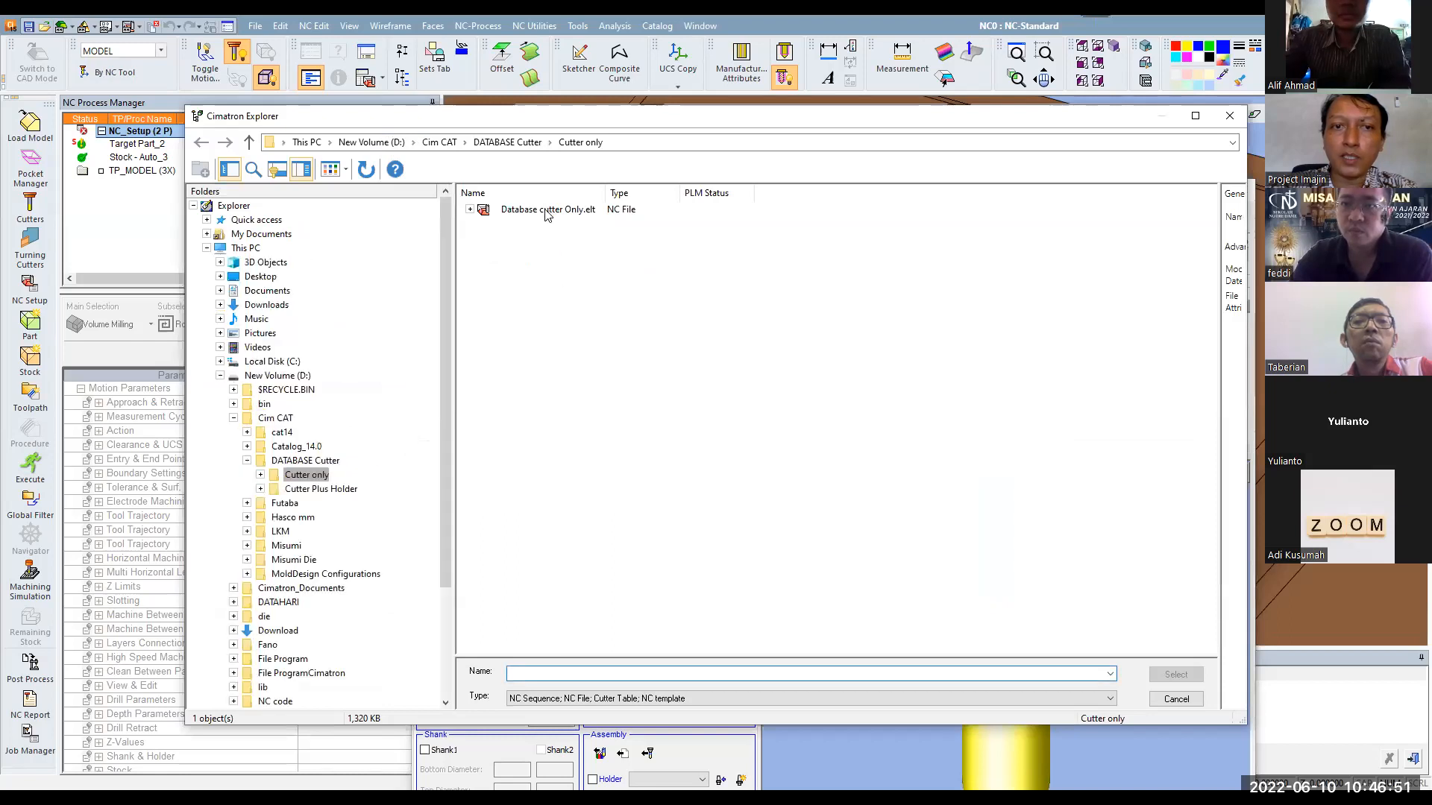
{"action": "left_click", "coordinate": [546, 216]}
{"action": "left_click", "coordinate": [1163, 680]}
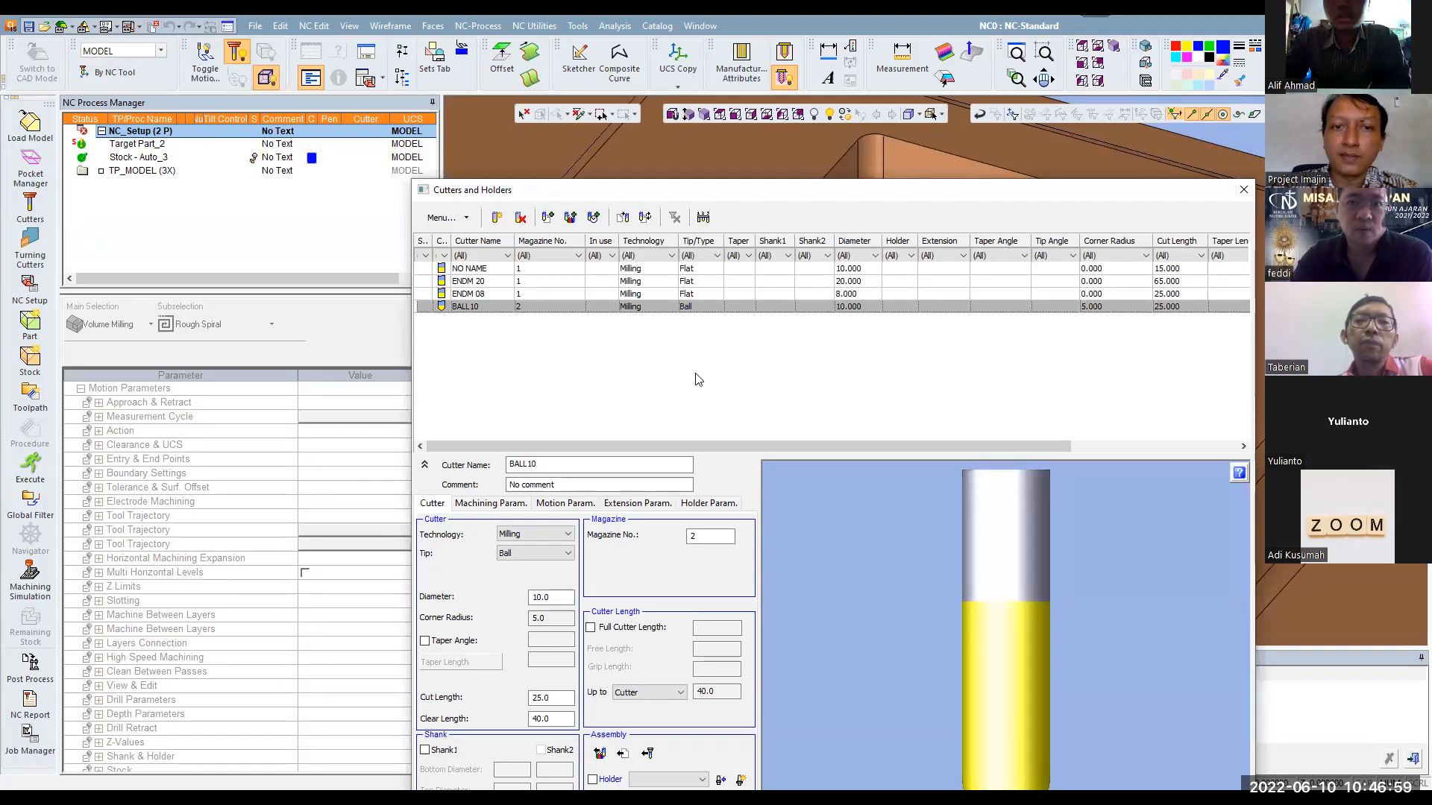
{"action": "left_click_drag", "start_coordinate": [475, 33], "coordinate": [387, 109]}
Look through the drills and milling cutters offered for adding from the loaded database, then leave the list without adding any
{"action": "scroll", "coordinate": [213, 224], "scroll_direction": "down", "scroll_amount": 10}
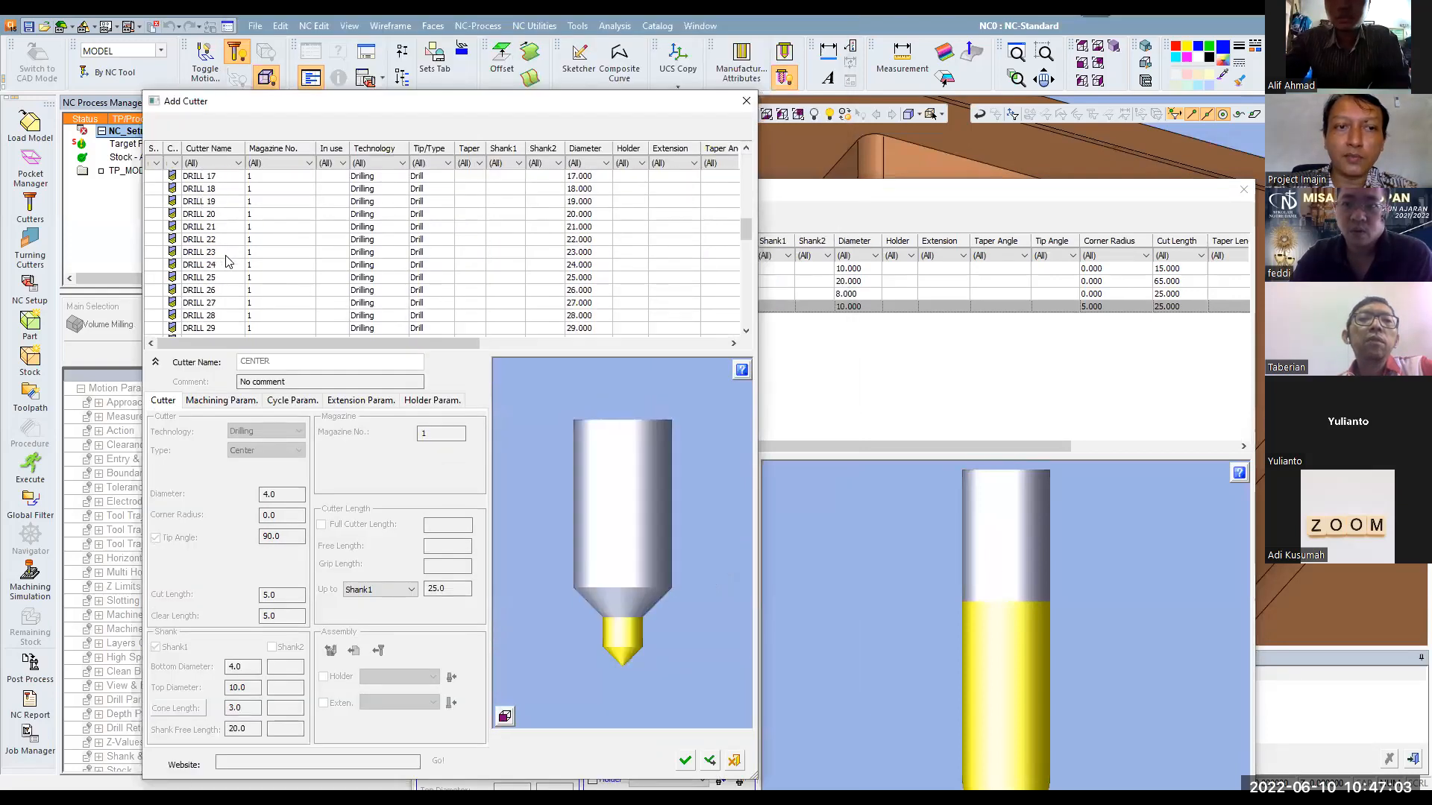
{"action": "scroll", "coordinate": [229, 265], "scroll_direction": "down", "scroll_amount": 3}
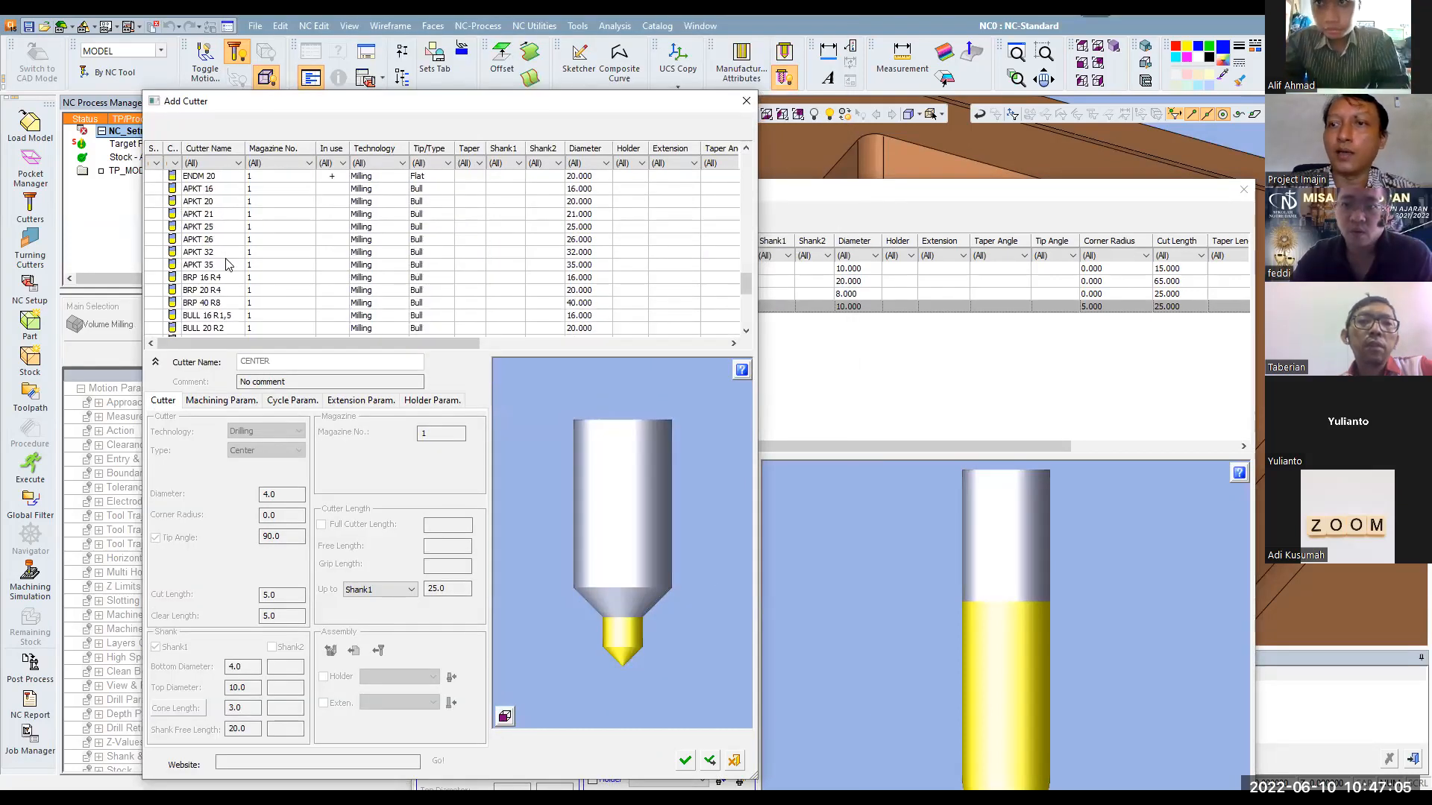
{"action": "scroll", "coordinate": [229, 265], "scroll_direction": "up", "scroll_amount": 6}
{"action": "scroll", "coordinate": [229, 265], "scroll_direction": "up", "scroll_amount": 10}
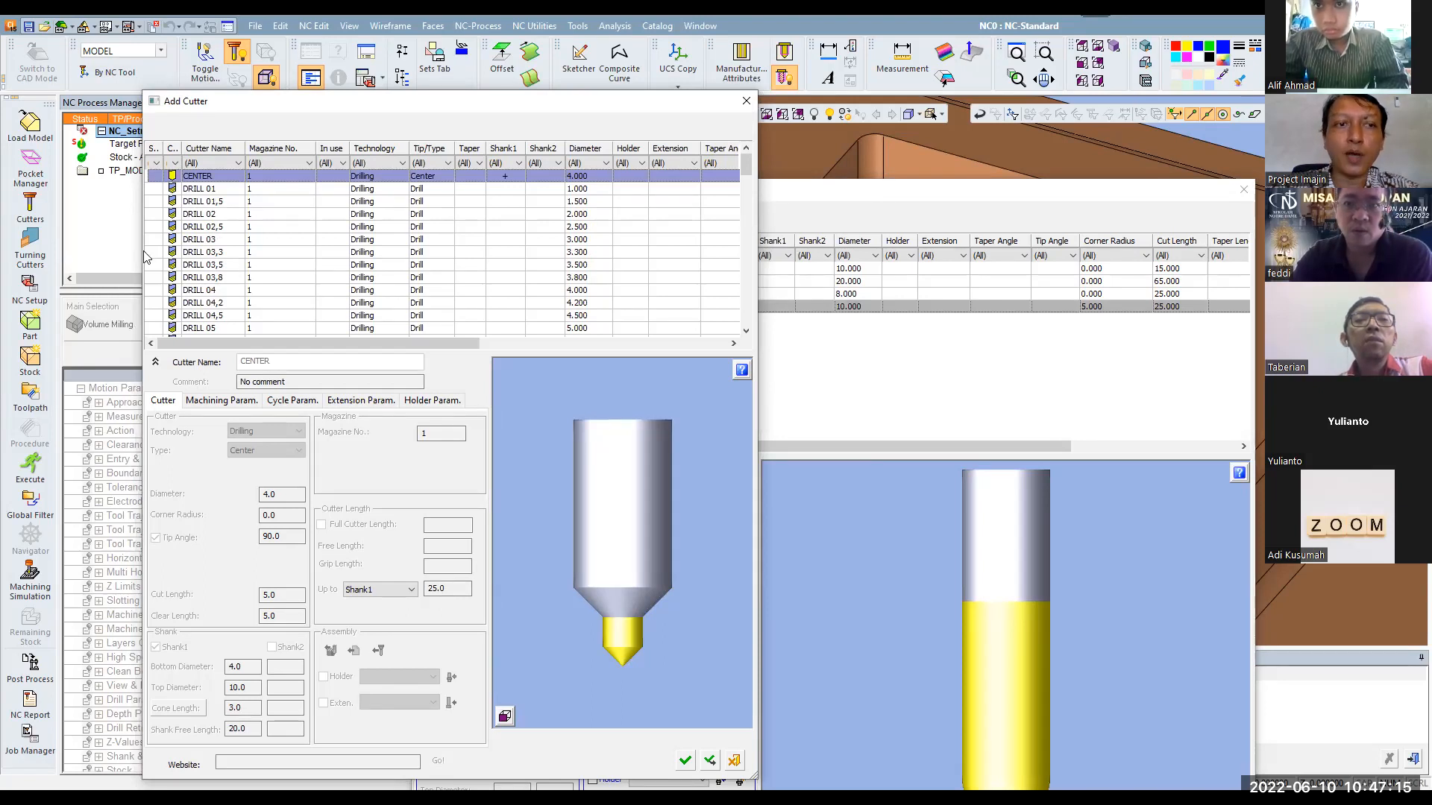
{"action": "scroll", "coordinate": [216, 270], "scroll_direction": "down", "scroll_amount": 6}
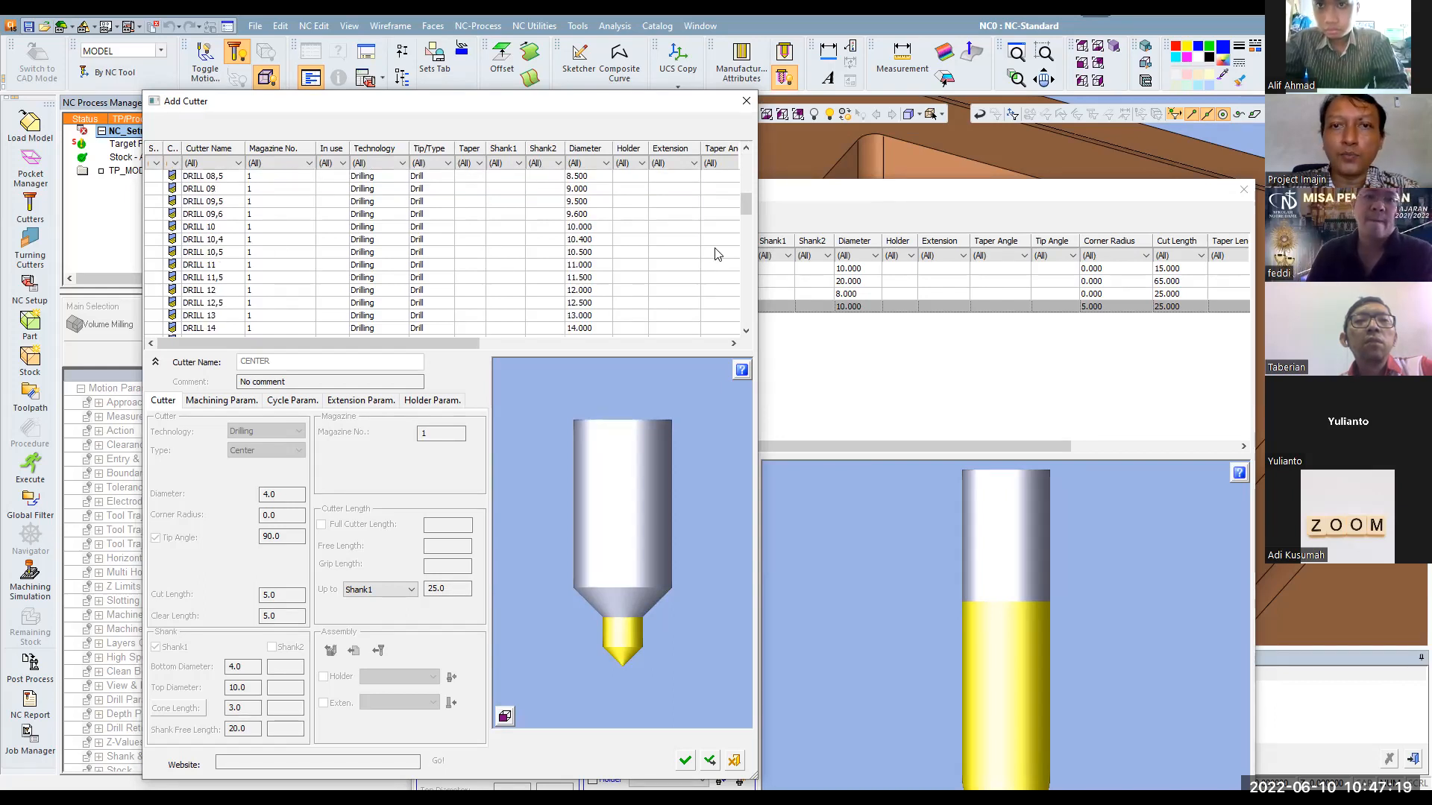
{"action": "left_click_drag", "start_coordinate": [699, 101], "coordinate": [530, 91]}
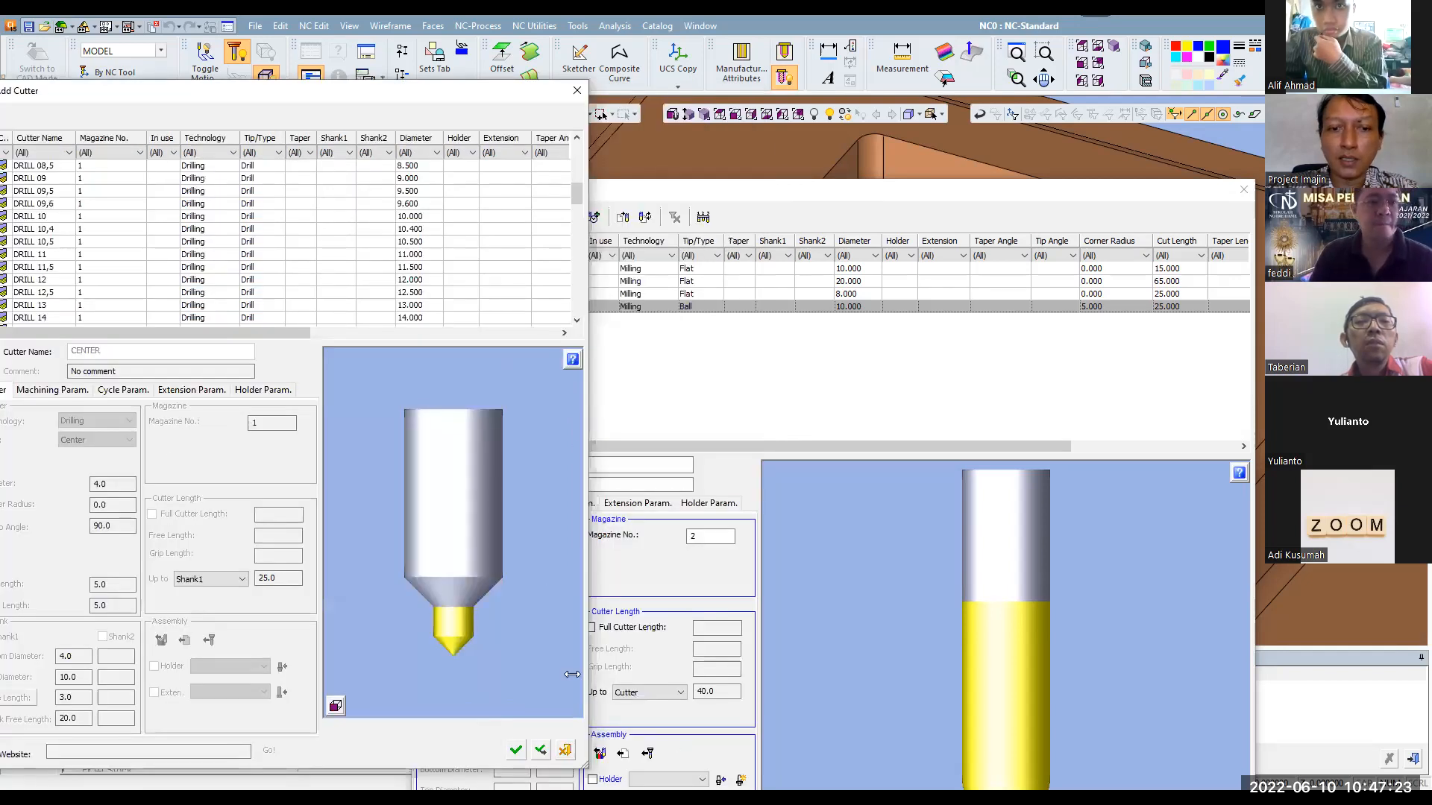
{"action": "left_click", "coordinate": [565, 752]}
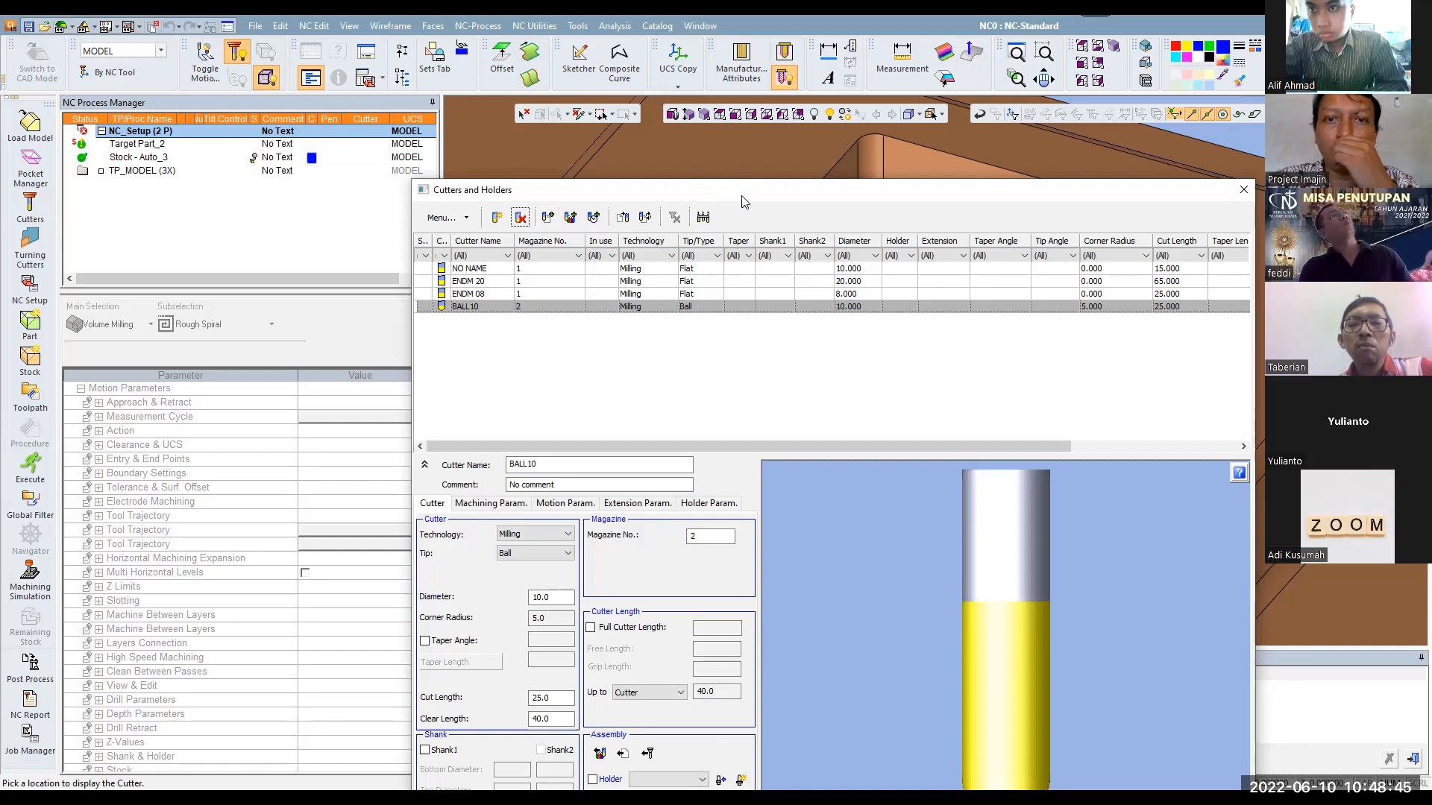
Inspect BALL10's geometry, machining, motion, extension and holder parameters in the cutter definitions
{"action": "left_click_drag", "start_coordinate": [739, 195], "coordinate": [505, 111]}
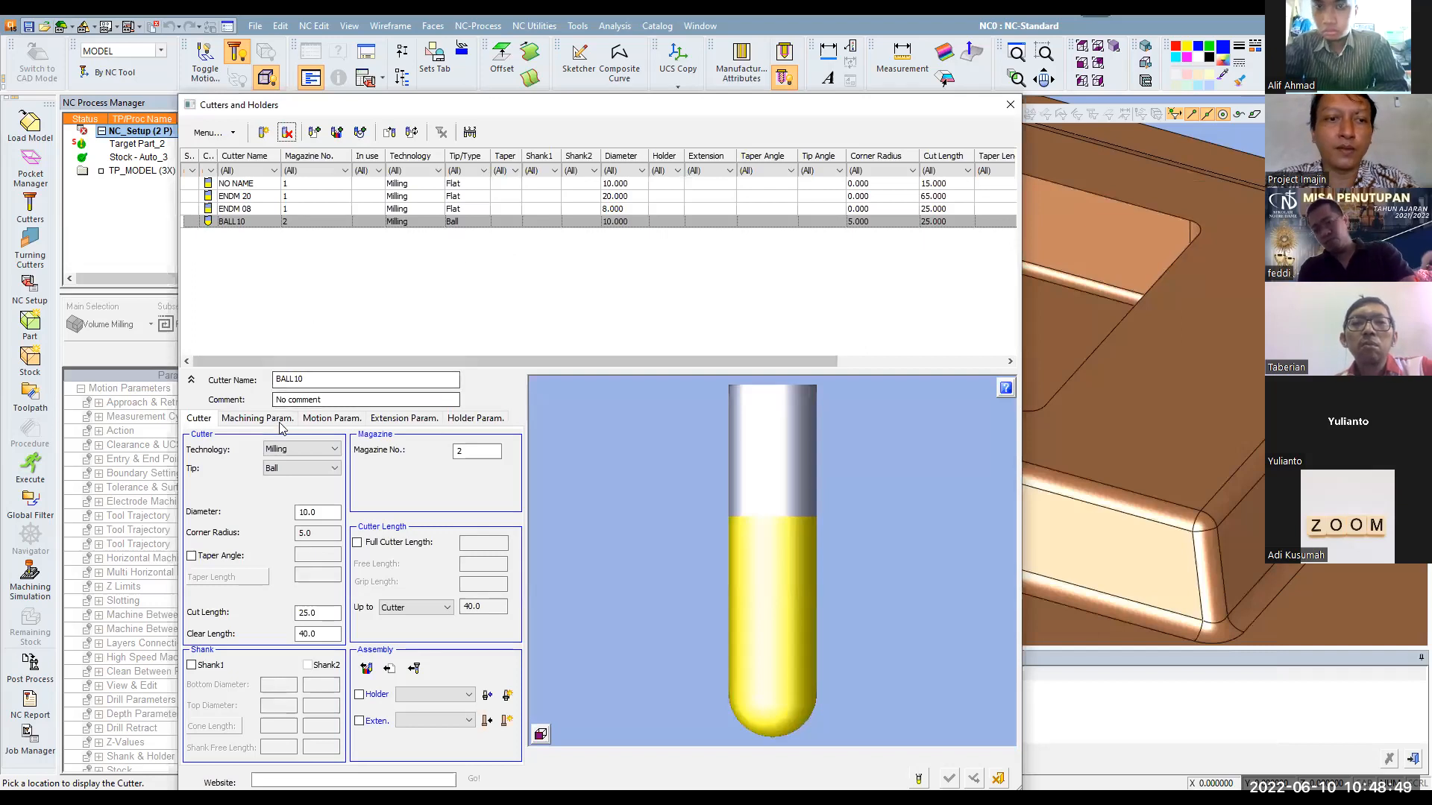
{"action": "left_click", "coordinate": [257, 419]}
{"action": "left_click", "coordinate": [332, 419]}
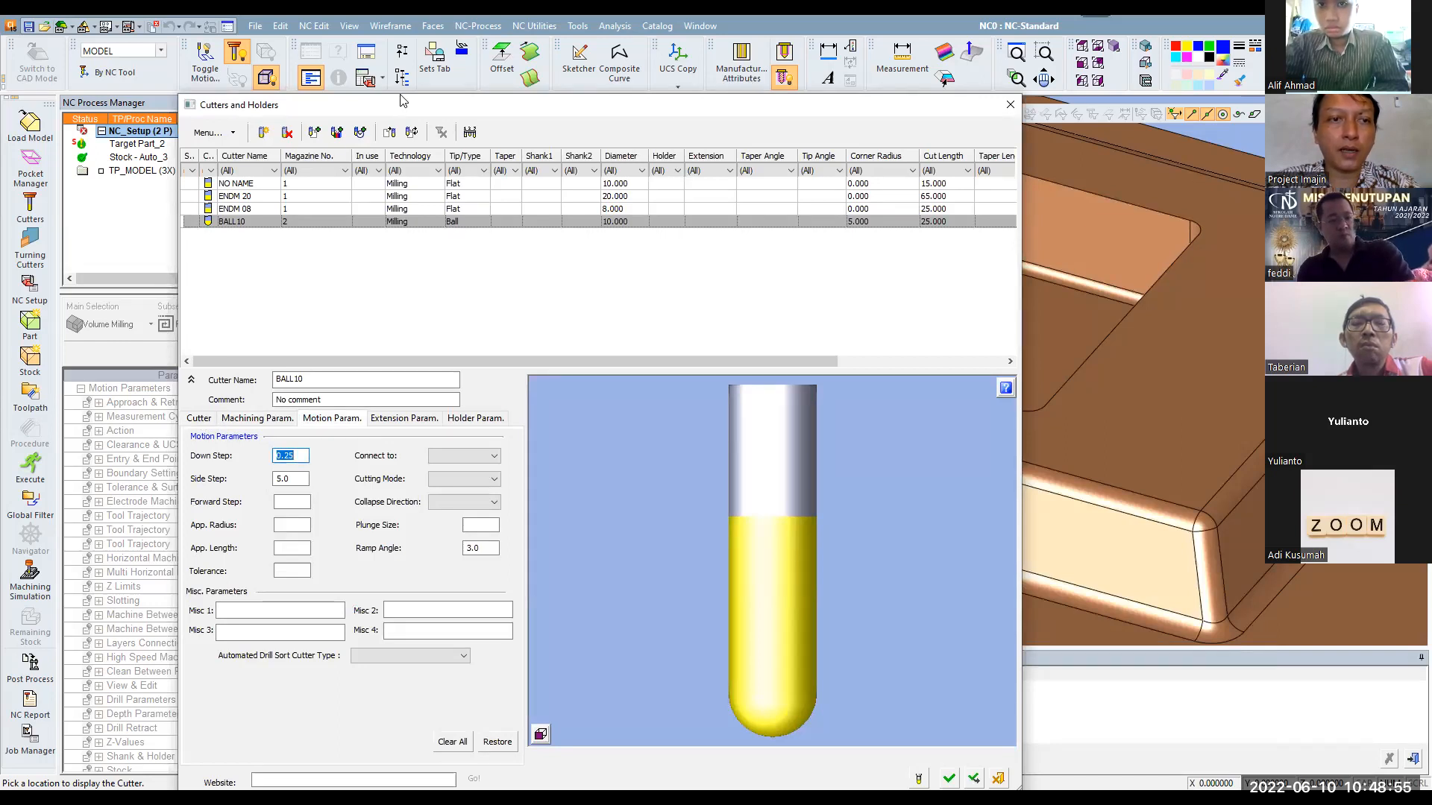
{"action": "left_click_drag", "start_coordinate": [400, 99], "coordinate": [416, 64]}
{"action": "left_click", "coordinate": [215, 382]}
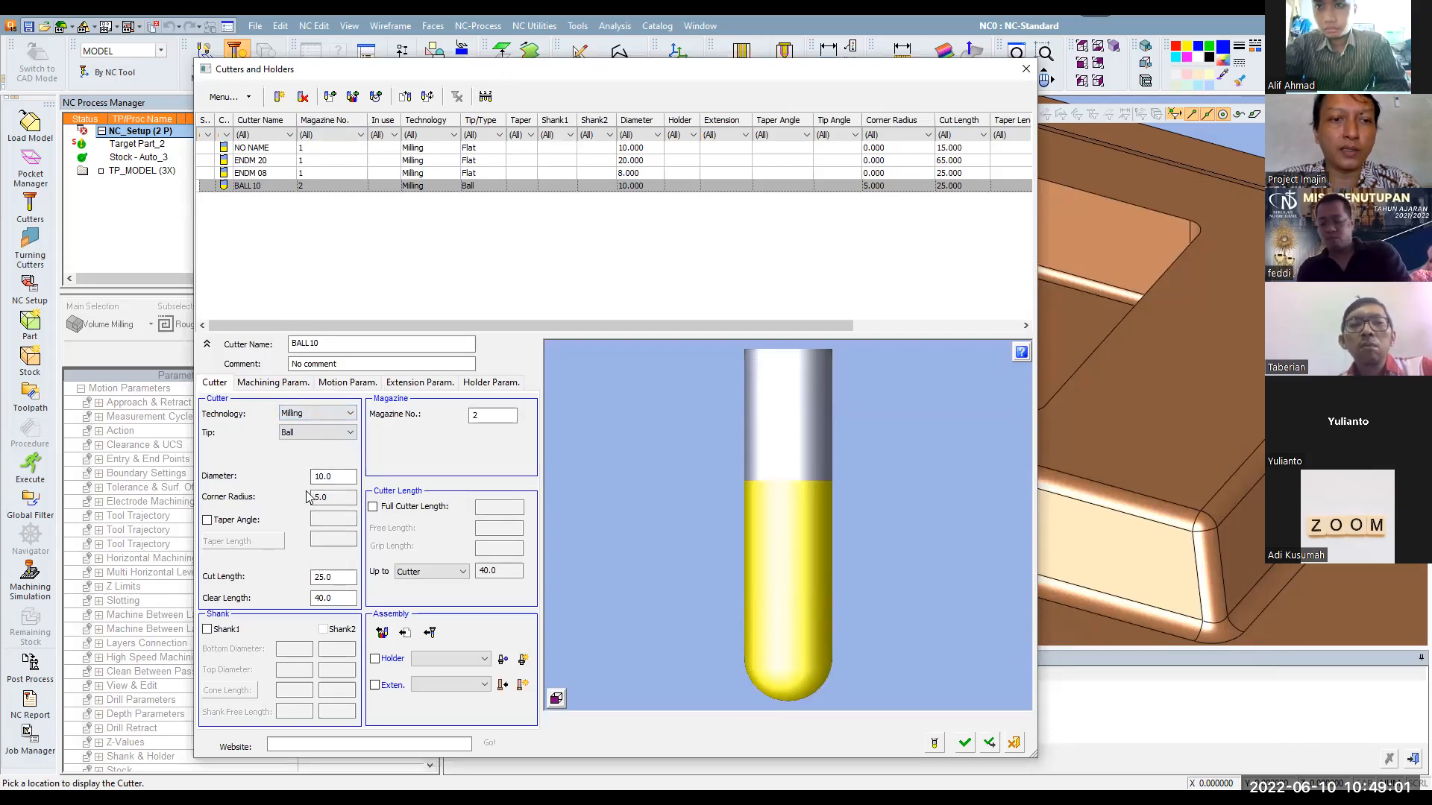
{"action": "left_click", "coordinate": [279, 383]}
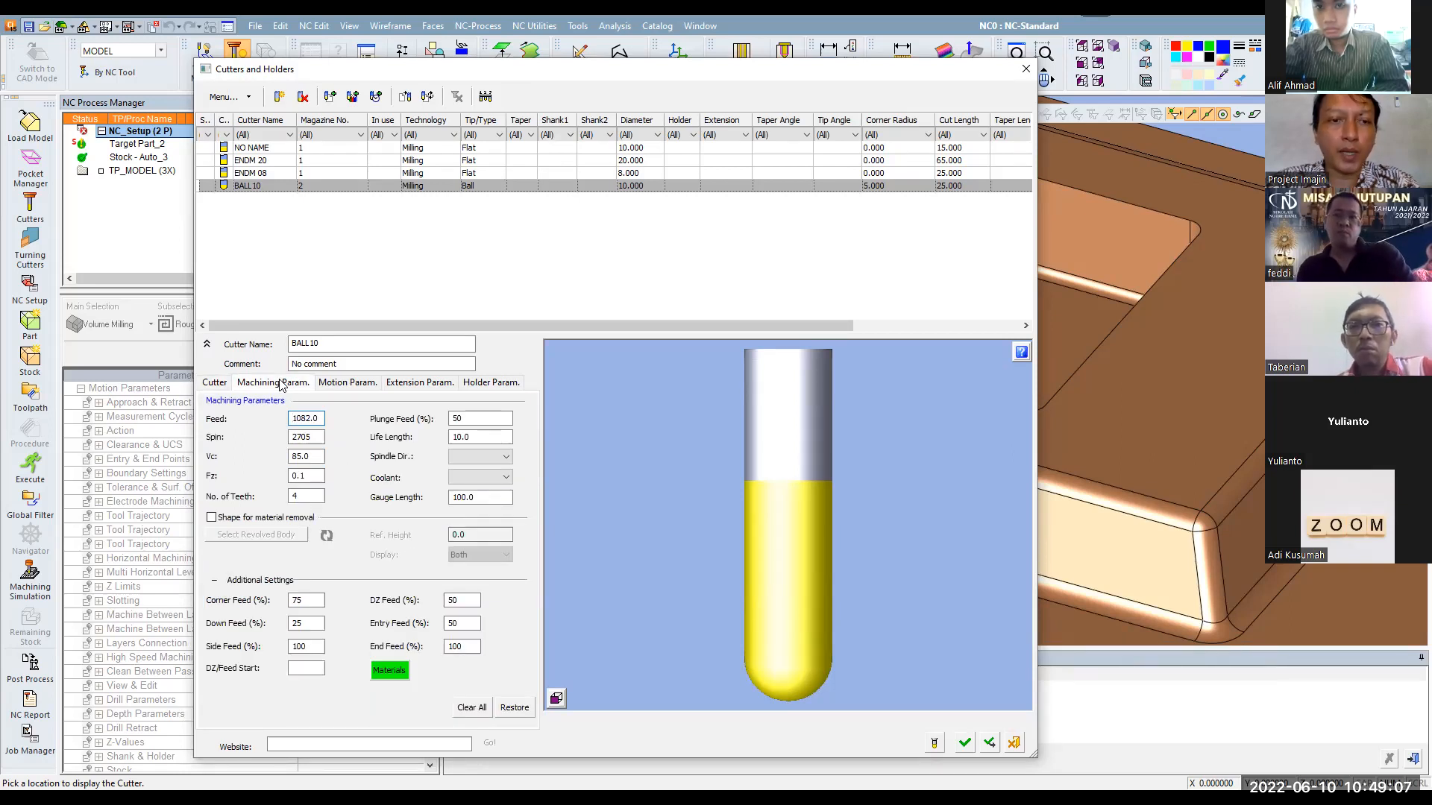
{"action": "left_click", "coordinate": [346, 383]}
{"action": "left_click", "coordinate": [419, 384]}
{"action": "left_click", "coordinate": [484, 384]}
{"action": "left_click", "coordinate": [431, 385]}
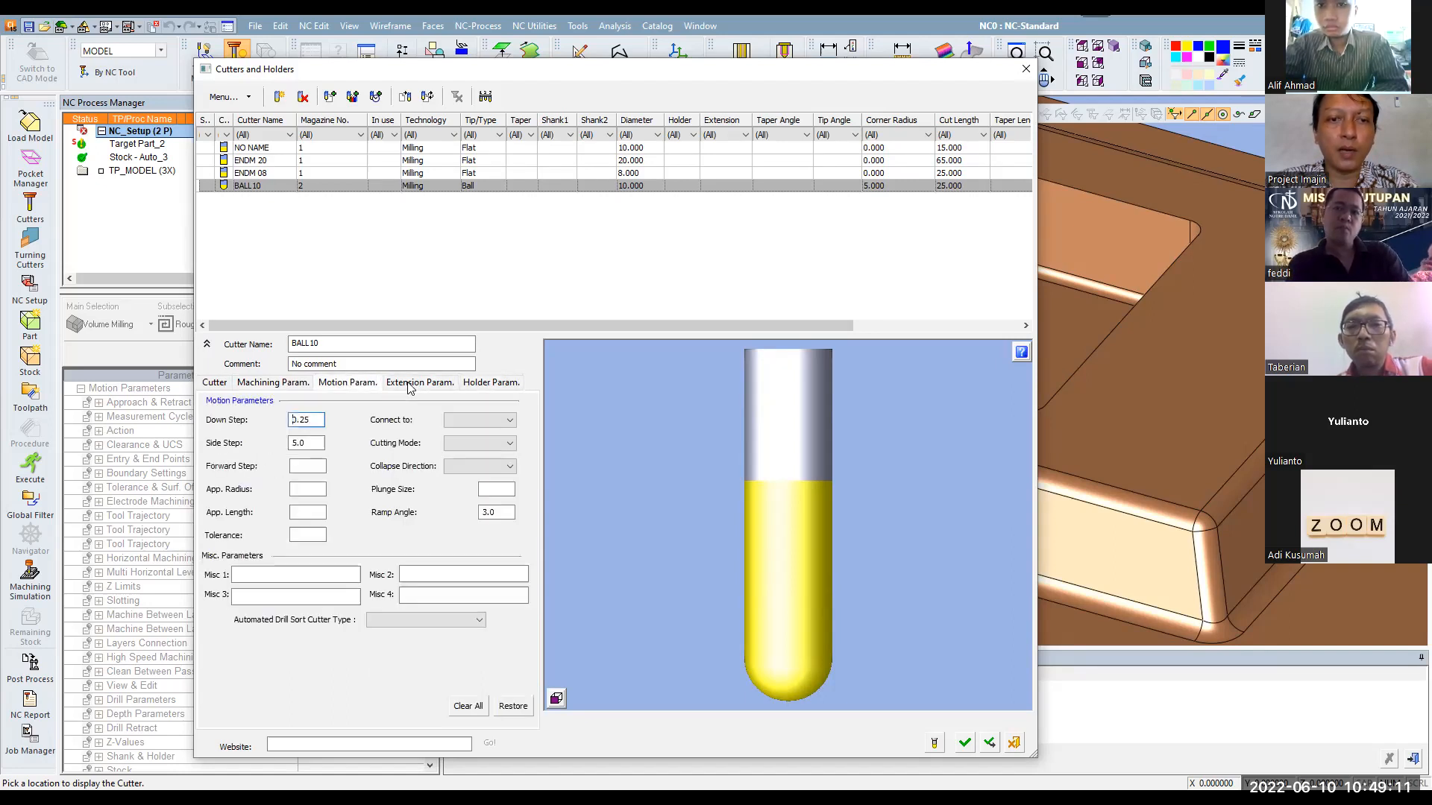
Switch BALL10's extension library to holder Hari and preview extension SSL4-2514M without adding it
{"action": "left_click", "coordinate": [464, 406]}
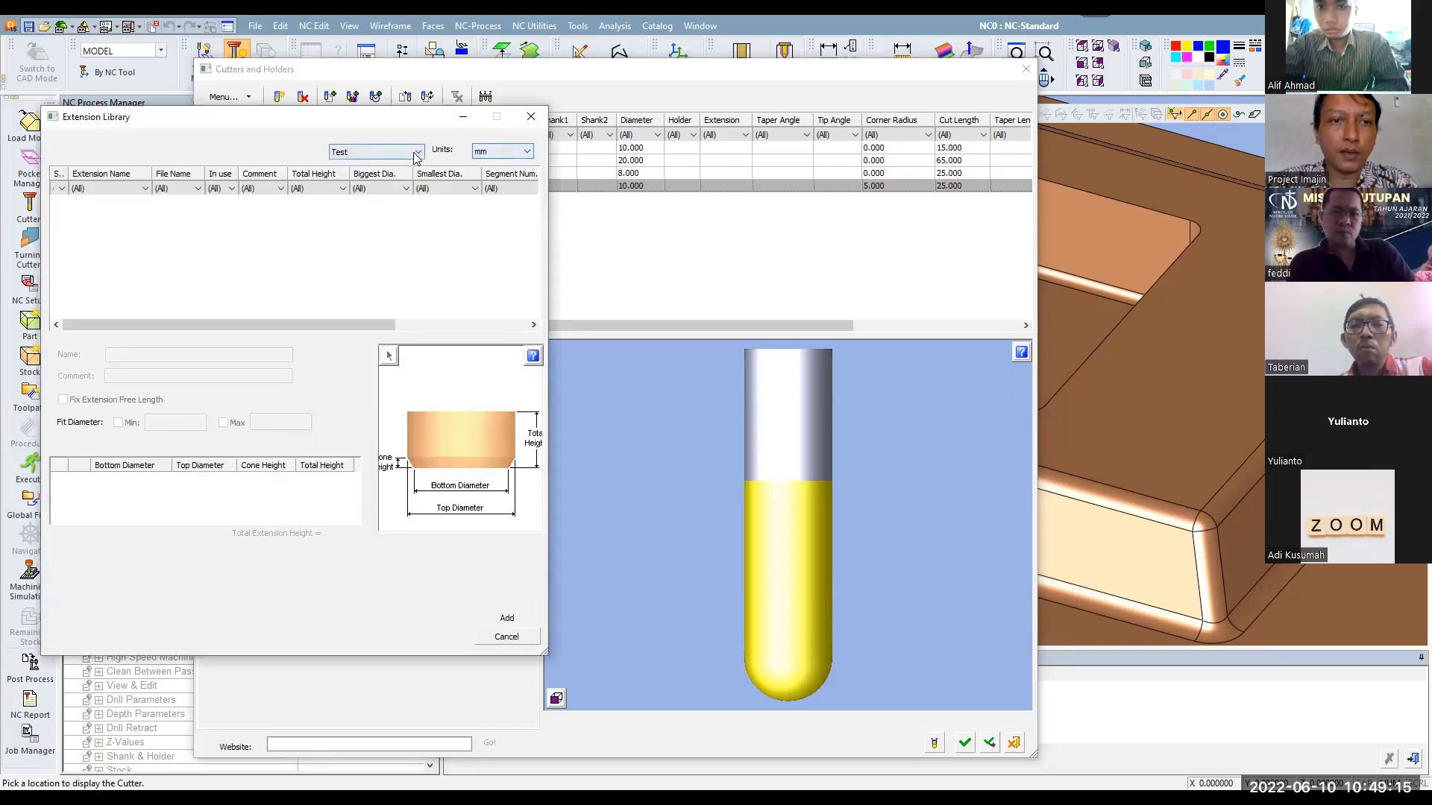
{"action": "left_click", "coordinate": [417, 153]}
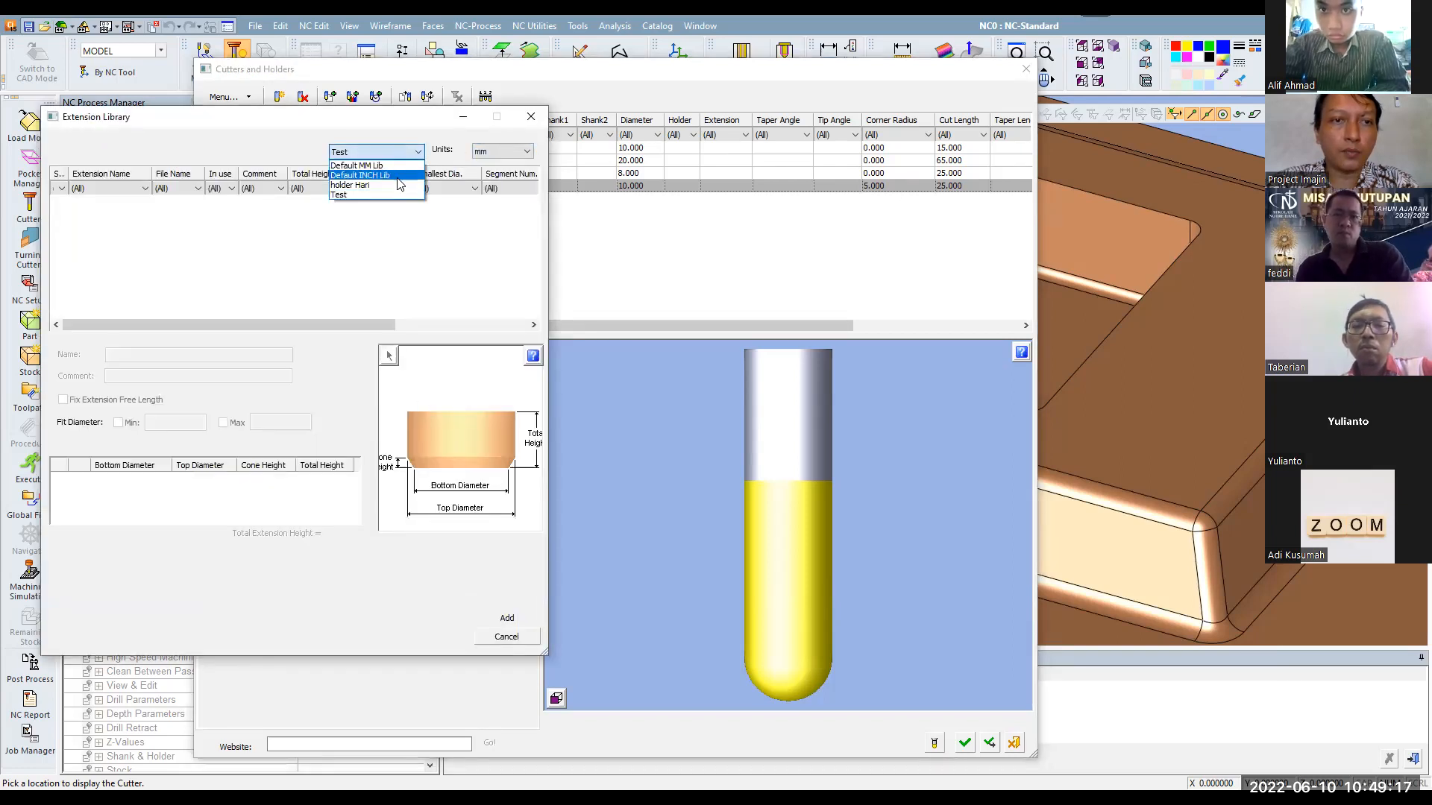
{"action": "left_click", "coordinate": [350, 185]}
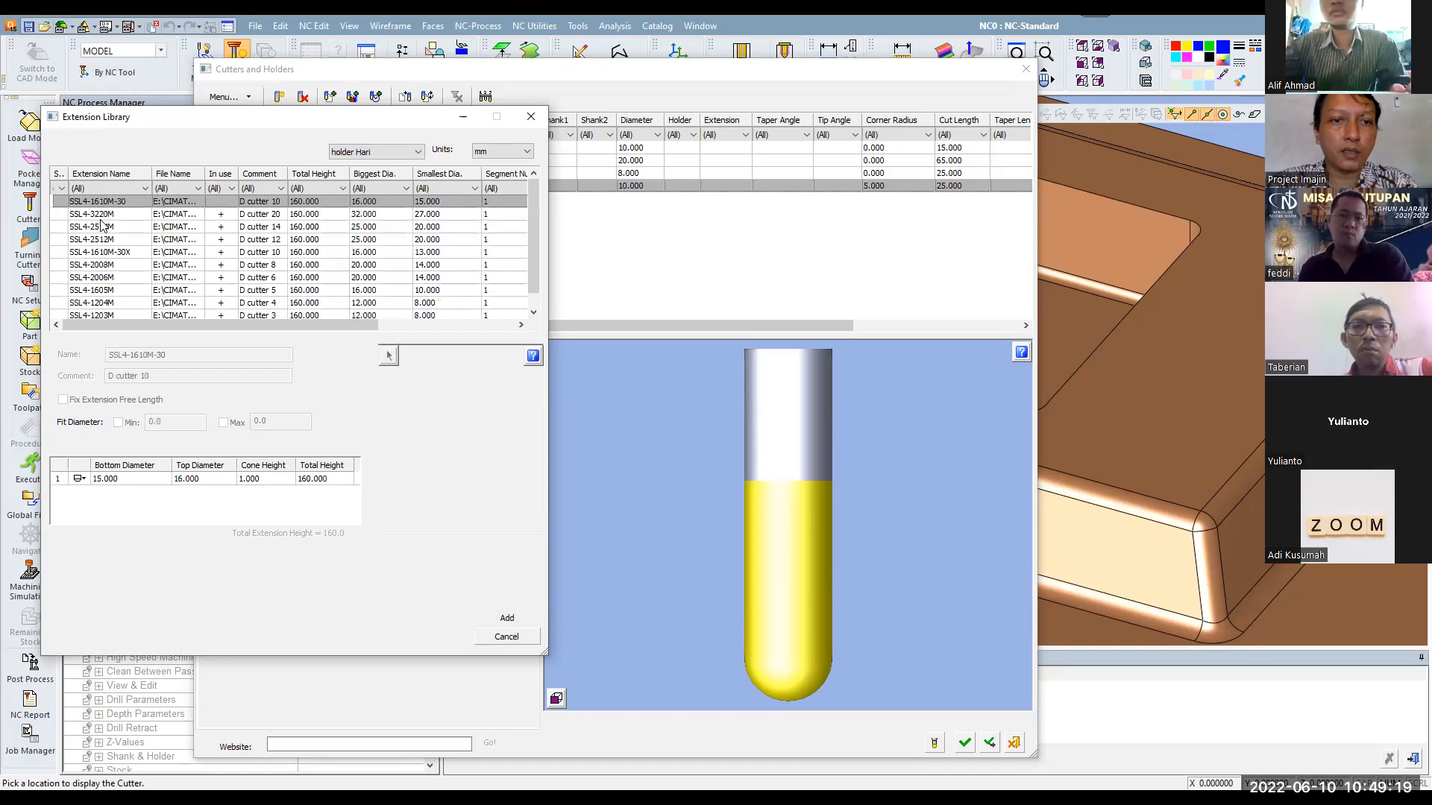
{"action": "left_click", "coordinate": [101, 227]}
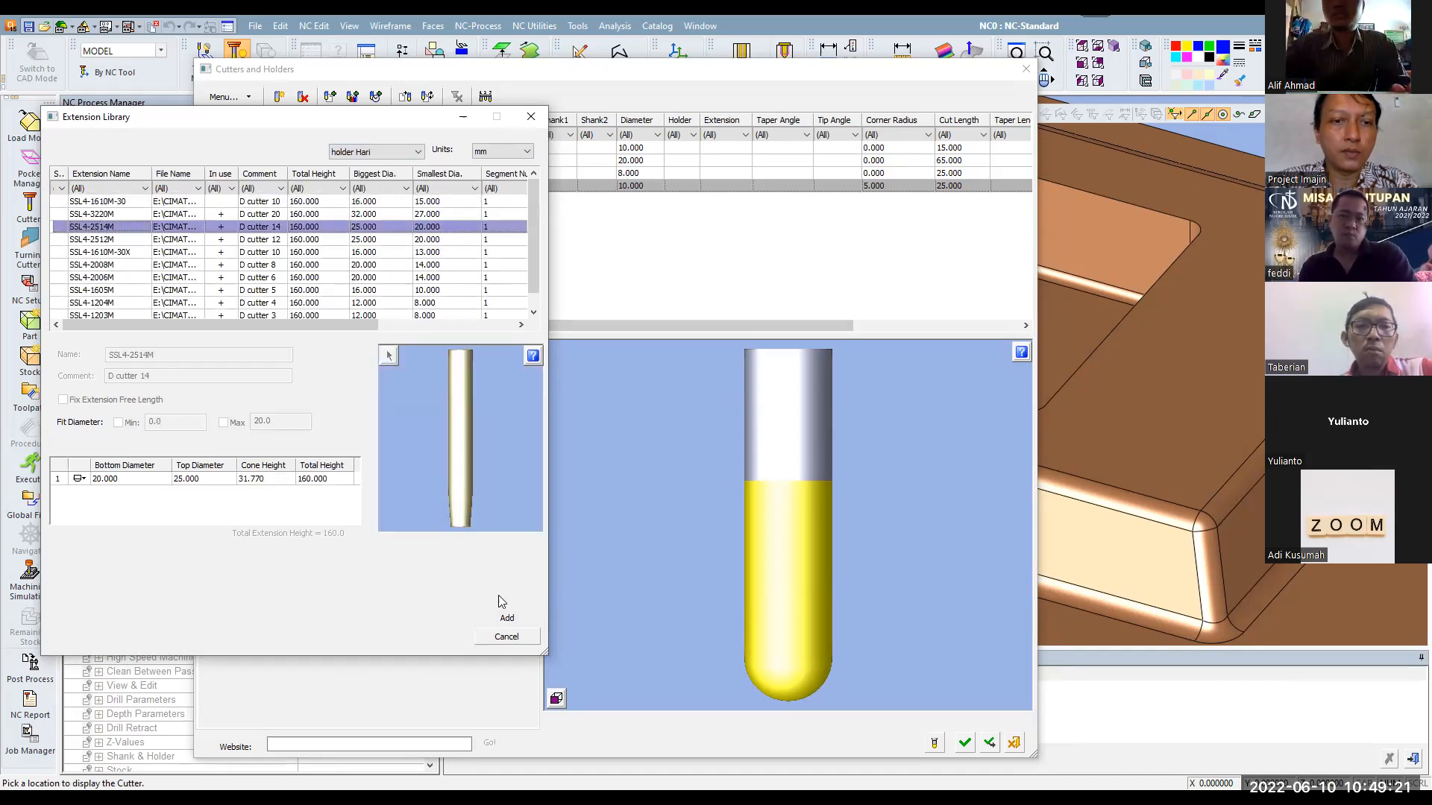
{"action": "left_click", "coordinate": [530, 119]}
Add the B4Y3-8032 holder from the holder Hari library to the BALL10 cutter
{"action": "left_click", "coordinate": [491, 382]}
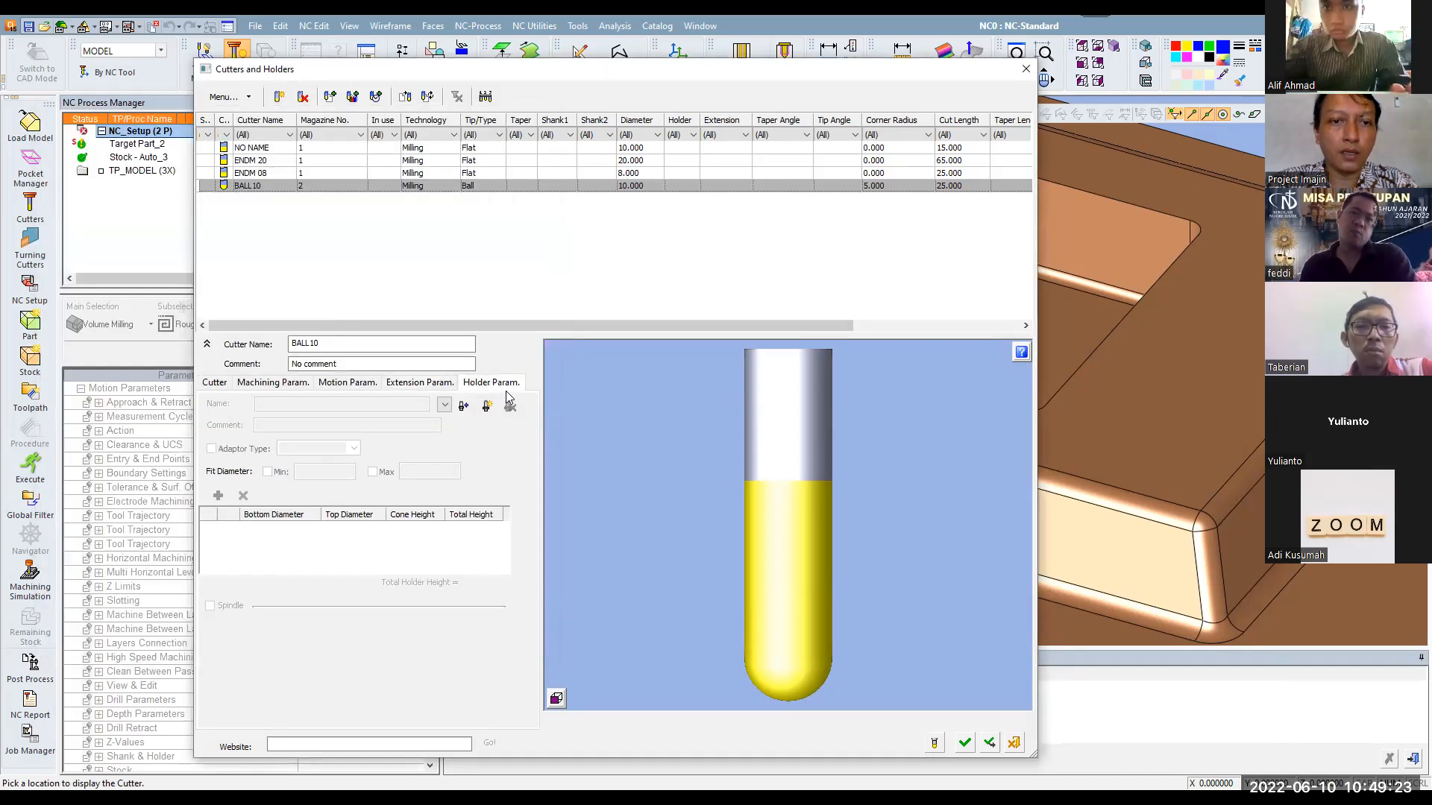
{"action": "left_click", "coordinate": [466, 407]}
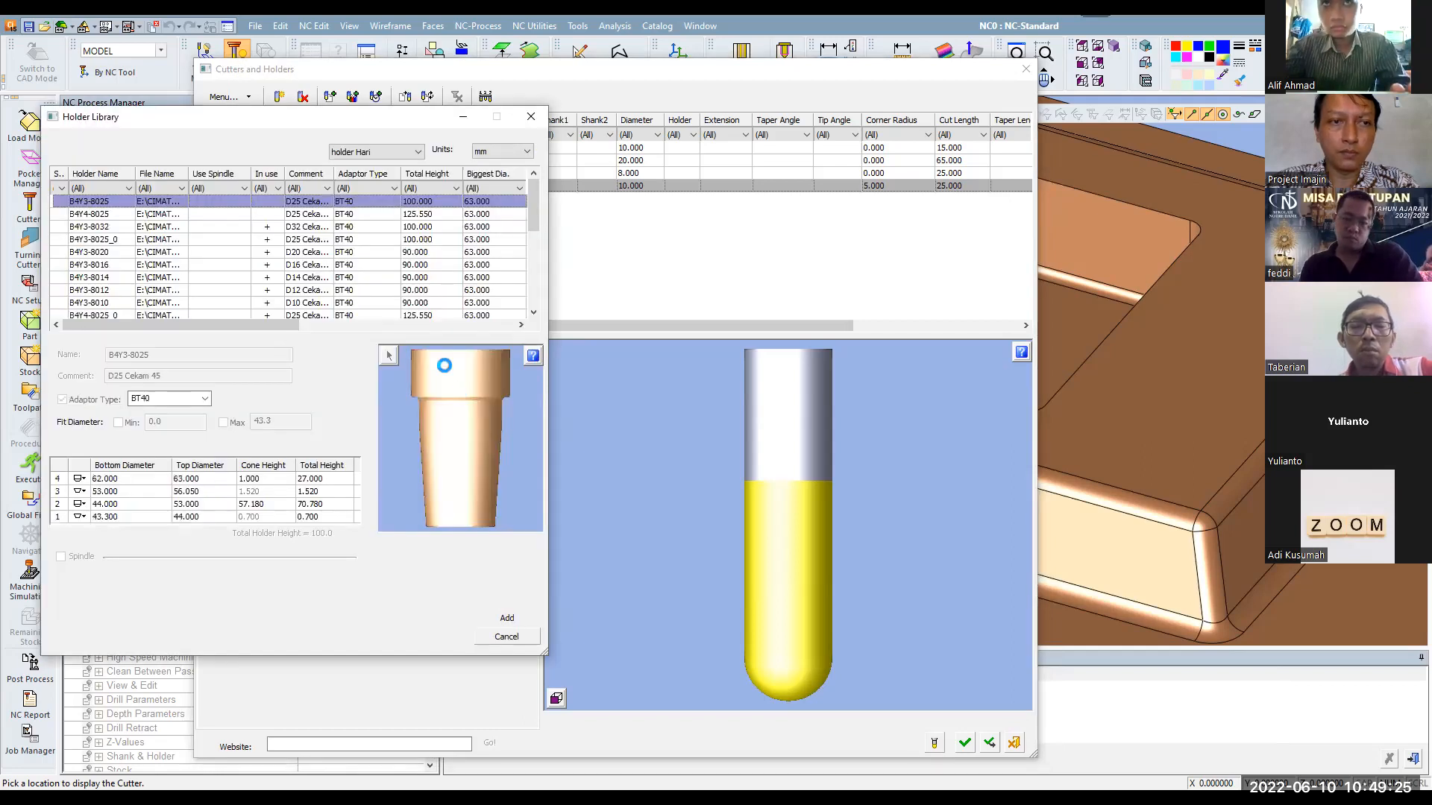
{"action": "left_click", "coordinate": [90, 227]}
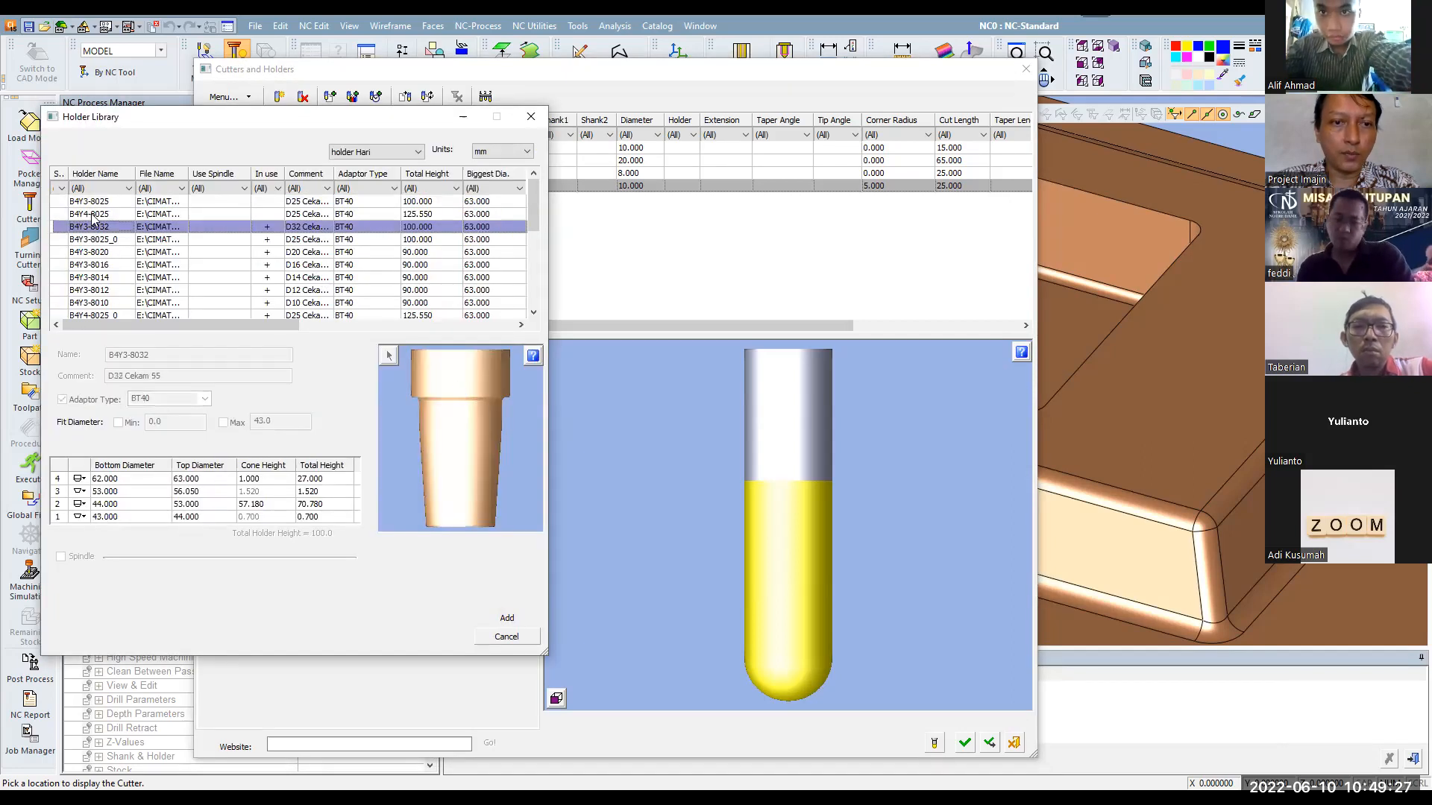
{"action": "left_click", "coordinate": [94, 214]}
{"action": "left_click", "coordinate": [96, 215]}
{"action": "left_click", "coordinate": [91, 226]}
{"action": "left_click", "coordinate": [94, 215]}
{"action": "left_click", "coordinate": [93, 227]}
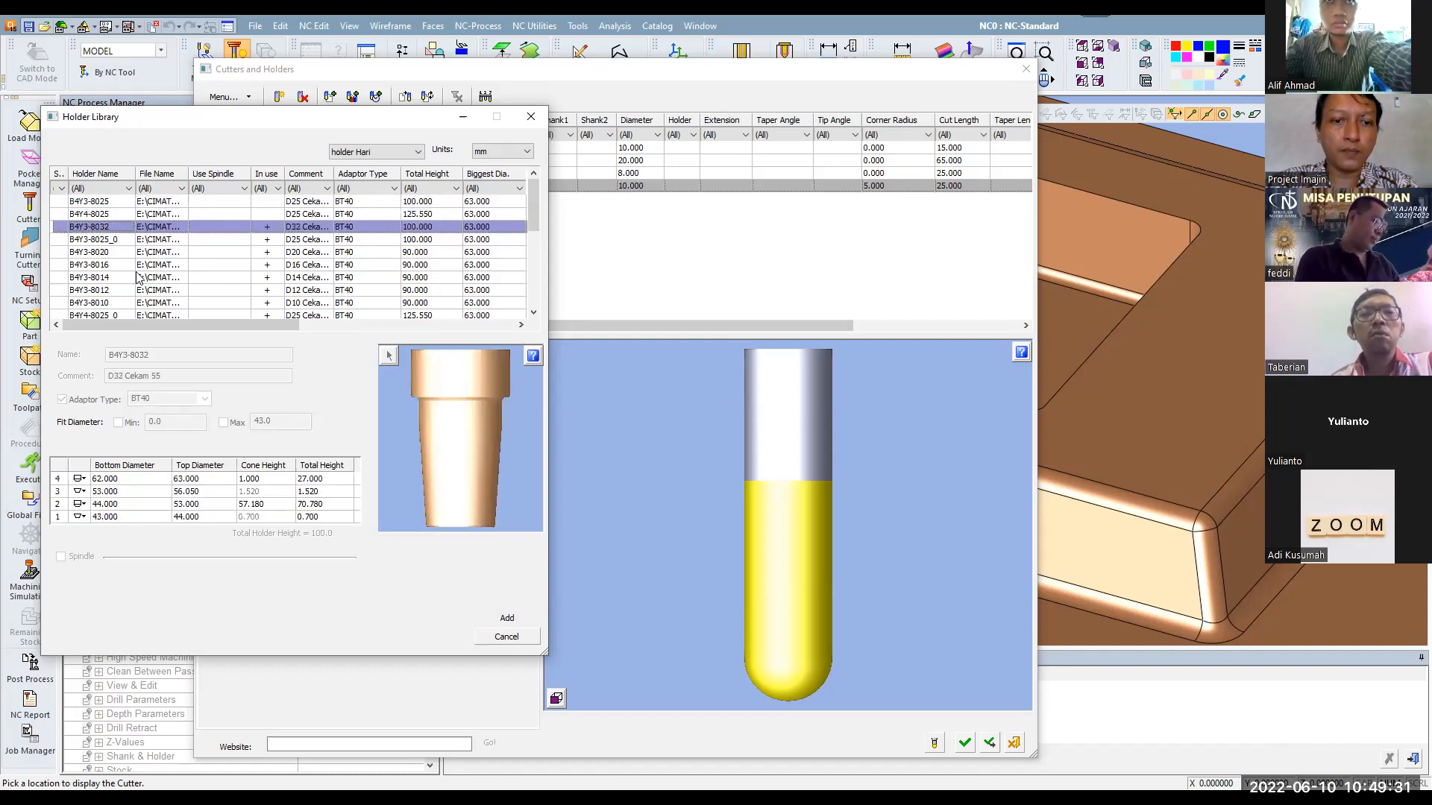
{"action": "left_click", "coordinate": [508, 618]}
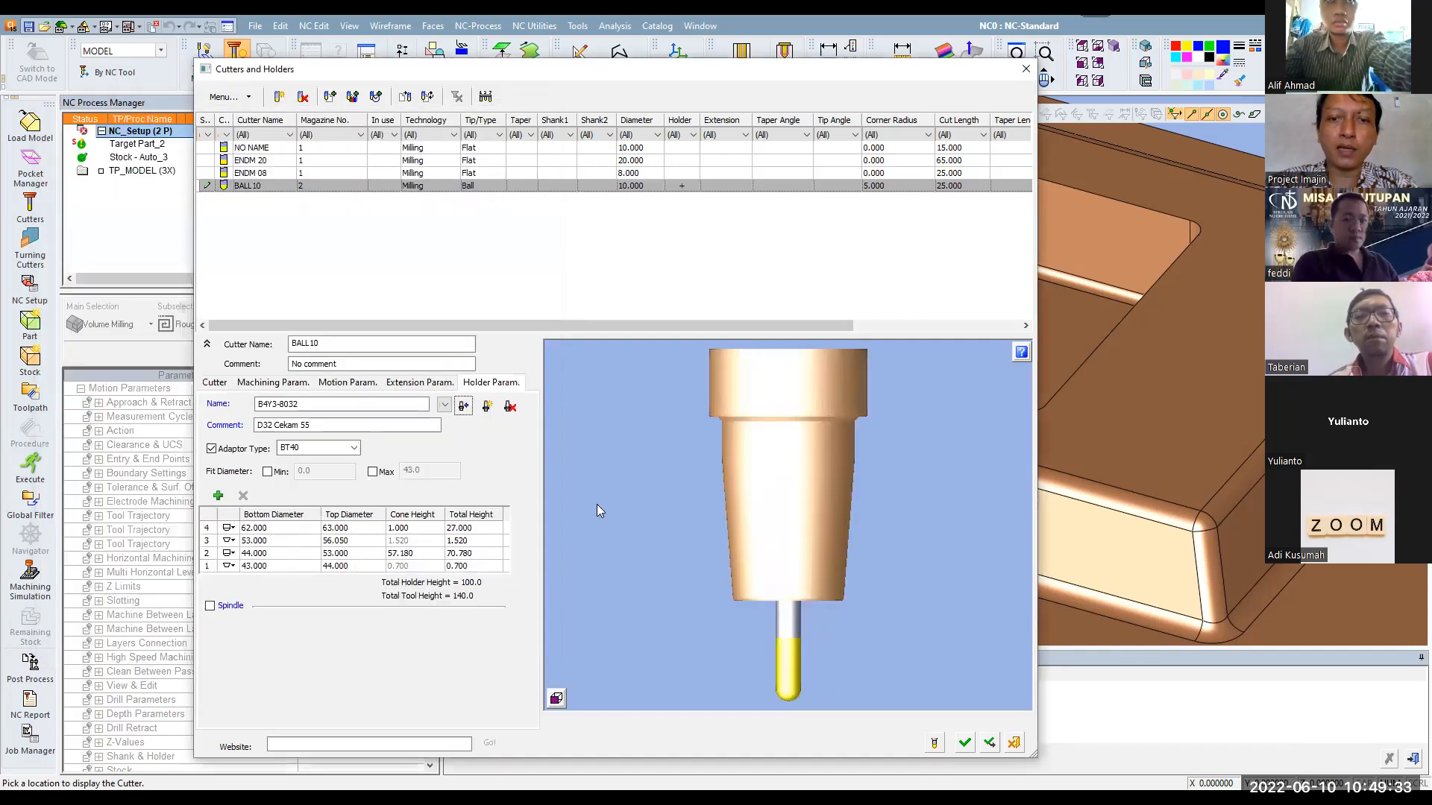
Add the SSL4-3220M extension from the library to BALL10 and accept the cutter definitions
{"action": "left_click", "coordinate": [422, 383]}
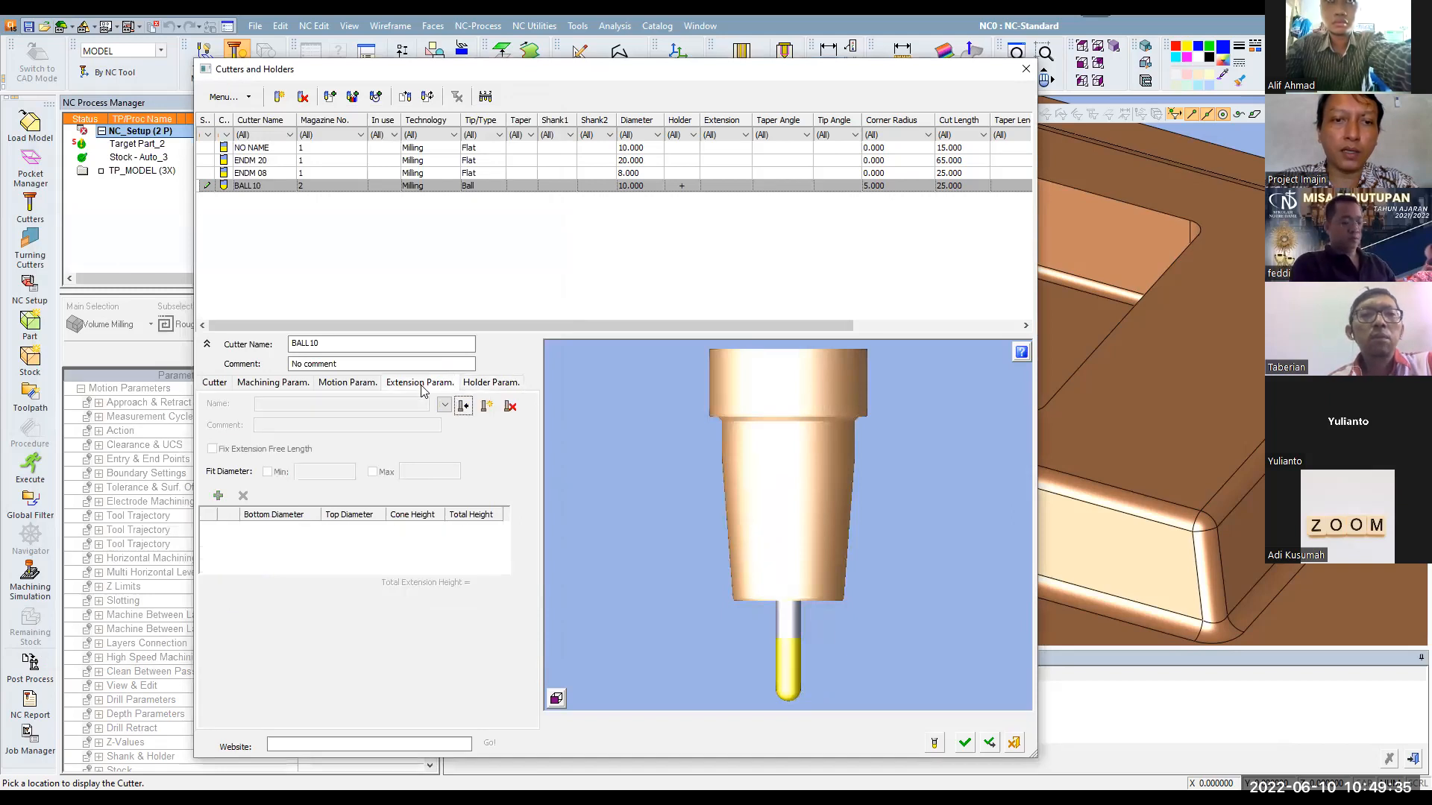
{"action": "left_click", "coordinate": [463, 408]}
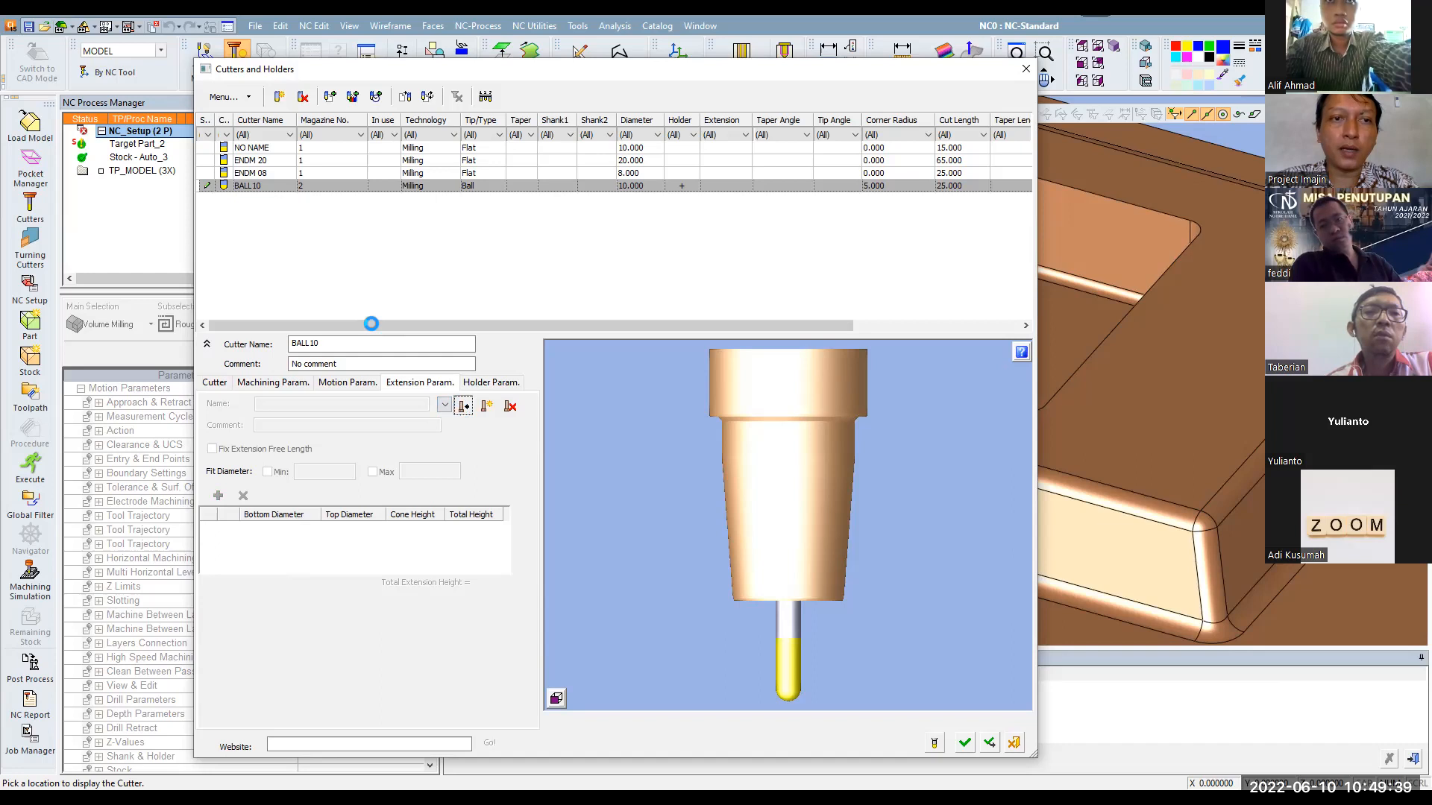
{"action": "left_click", "coordinate": [91, 214]}
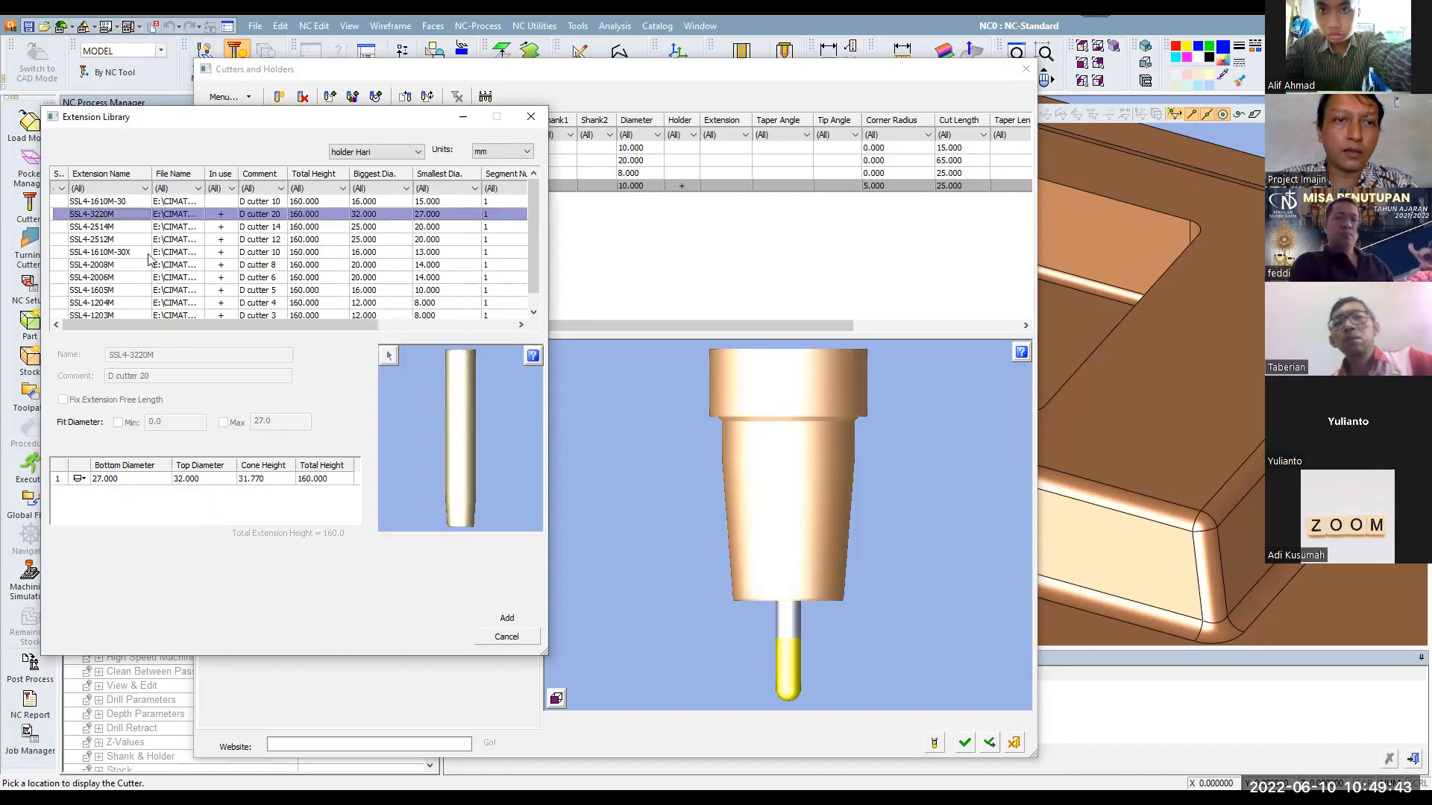
{"action": "left_click", "coordinate": [497, 615]}
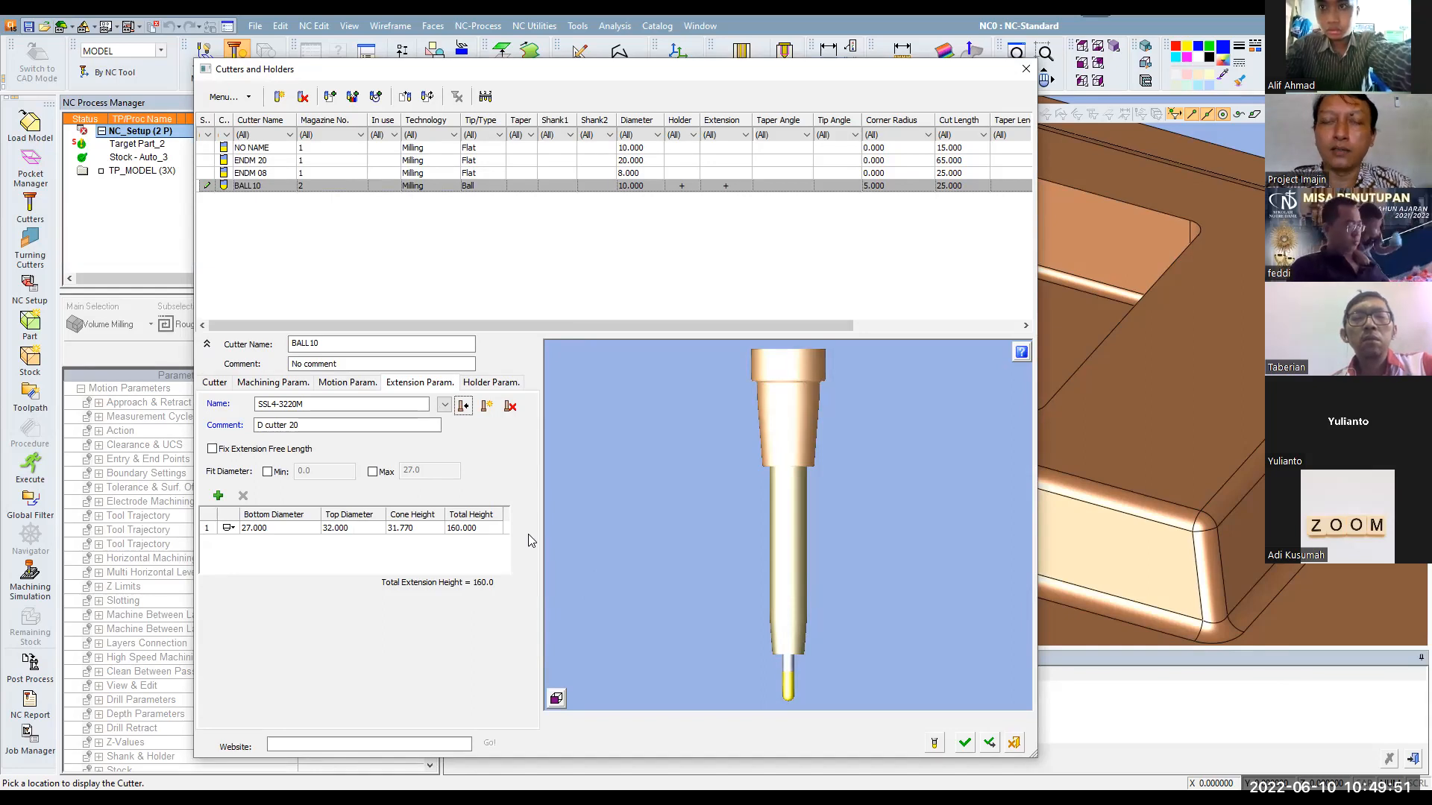
{"action": "left_click", "coordinate": [964, 744]}
Reopen the NC setup and accept it unchanged, then reconfirm the face selection of Target Part_2
{"action": "double_click", "coordinate": [140, 133]}
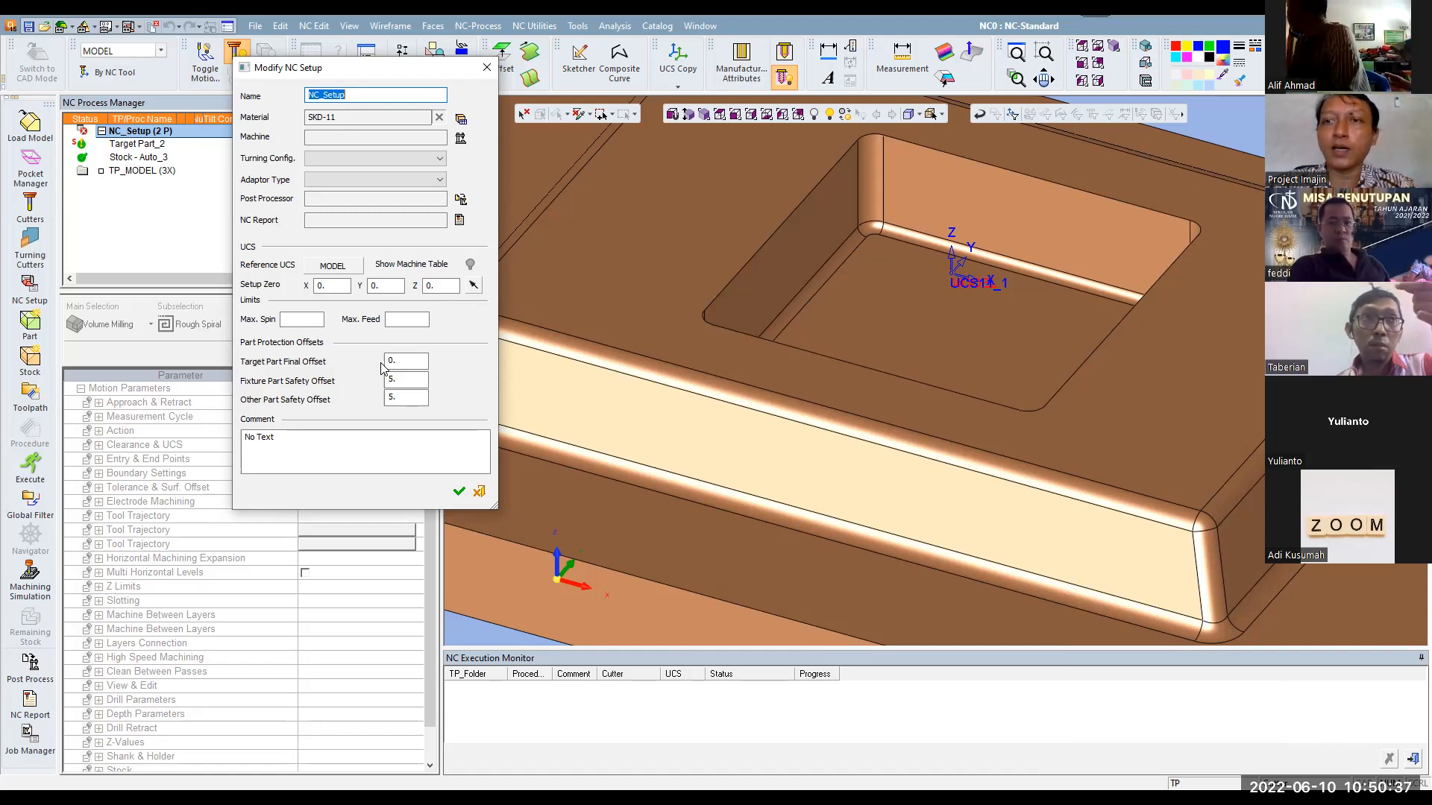
{"action": "left_click", "coordinate": [458, 496]}
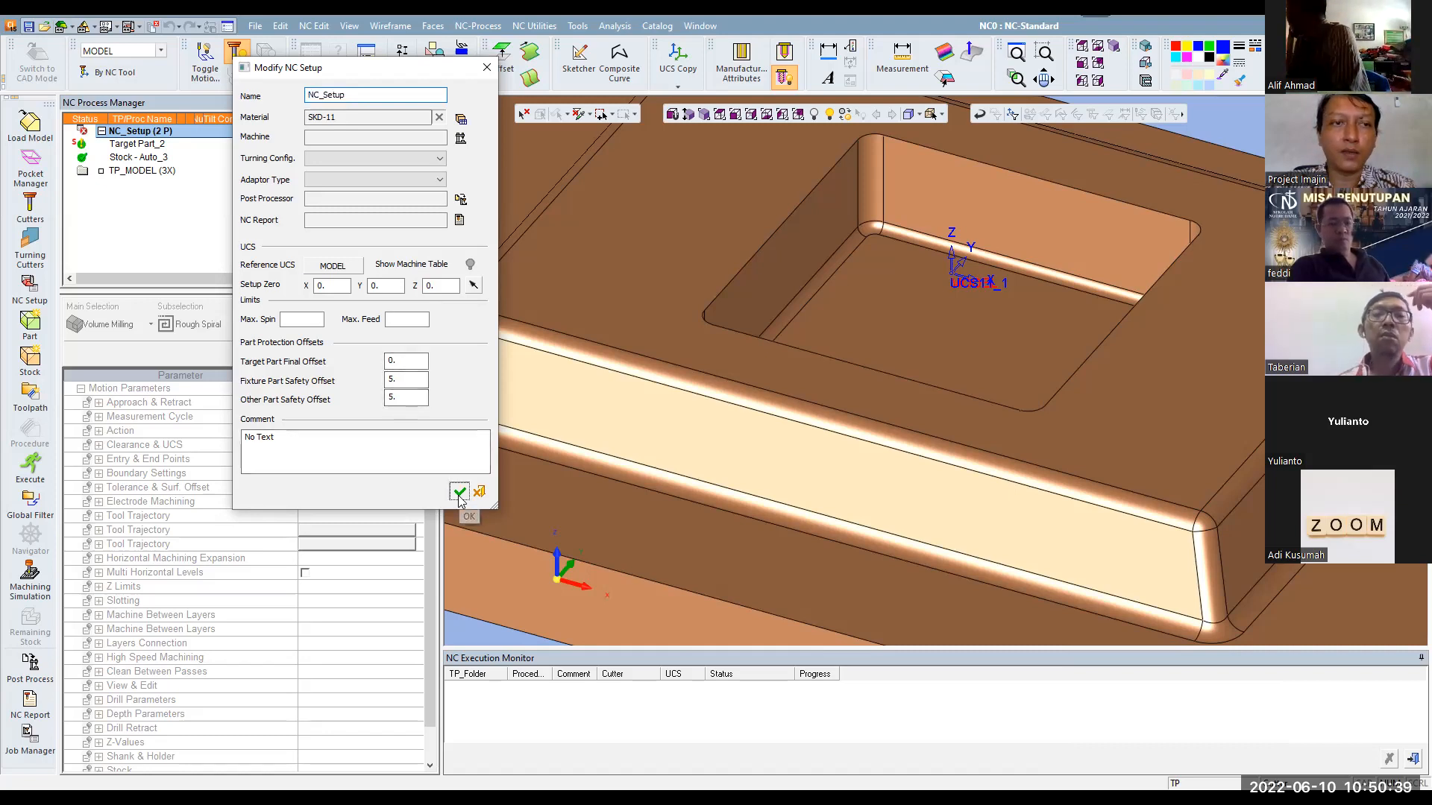
{"action": "double_click", "coordinate": [132, 148]}
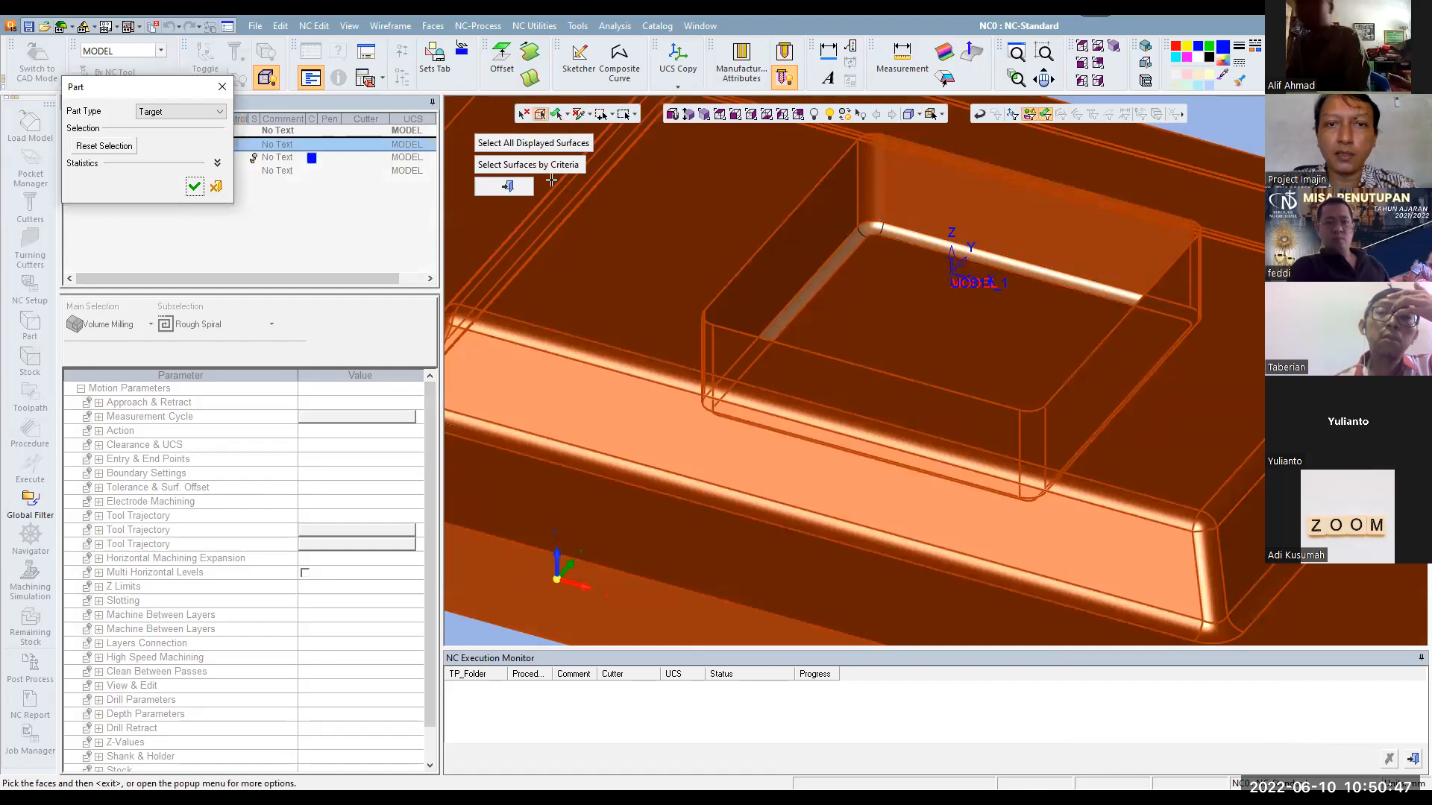
{"action": "scroll", "coordinate": [764, 261], "scroll_direction": "down", "scroll_amount": 4}
{"action": "left_click", "coordinate": [193, 189]}
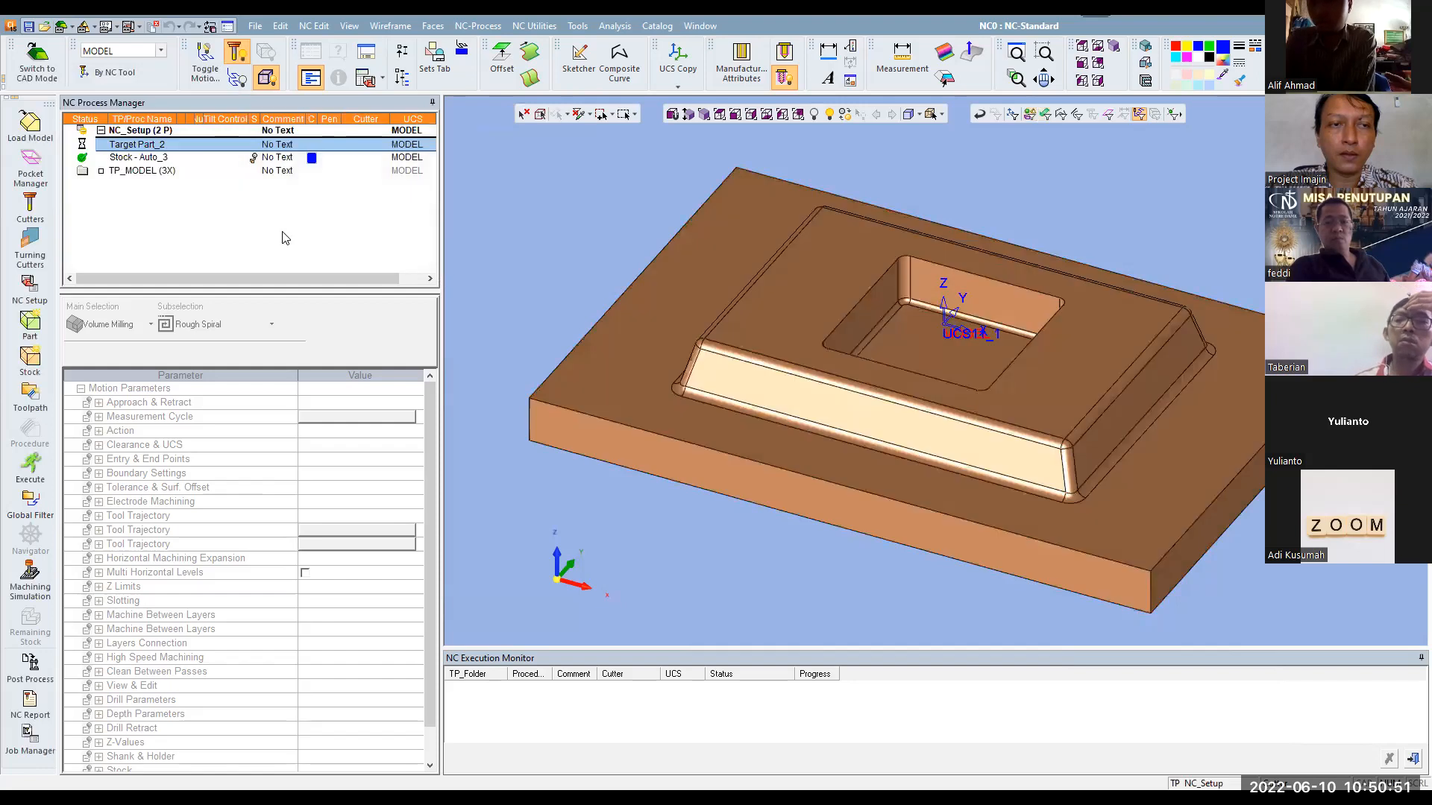
Start a procedure under TP_MODEL (3X) to view the available main machining technologies, then cancel it
{"action": "left_click", "coordinate": [144, 173]}
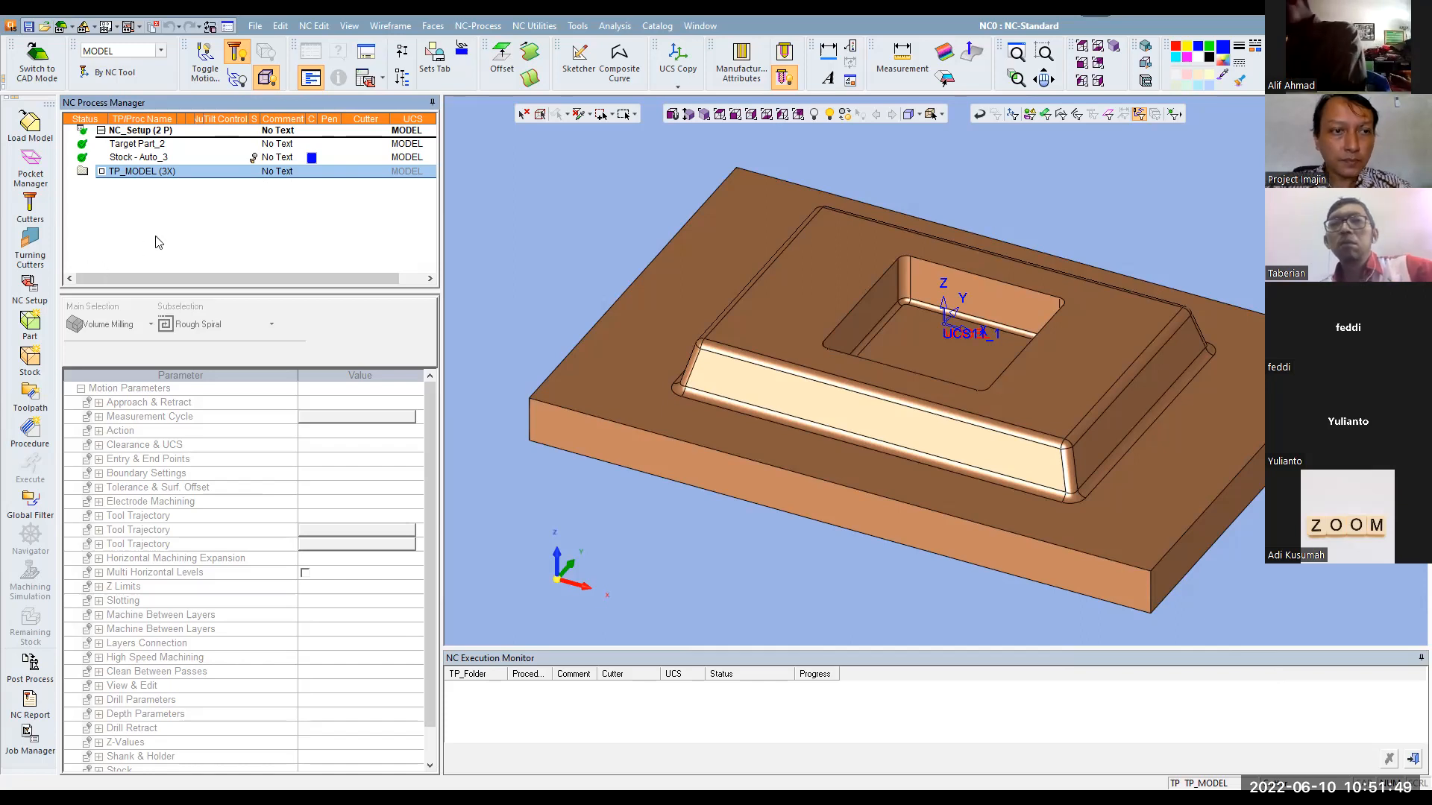
{"action": "left_click", "coordinate": [30, 429]}
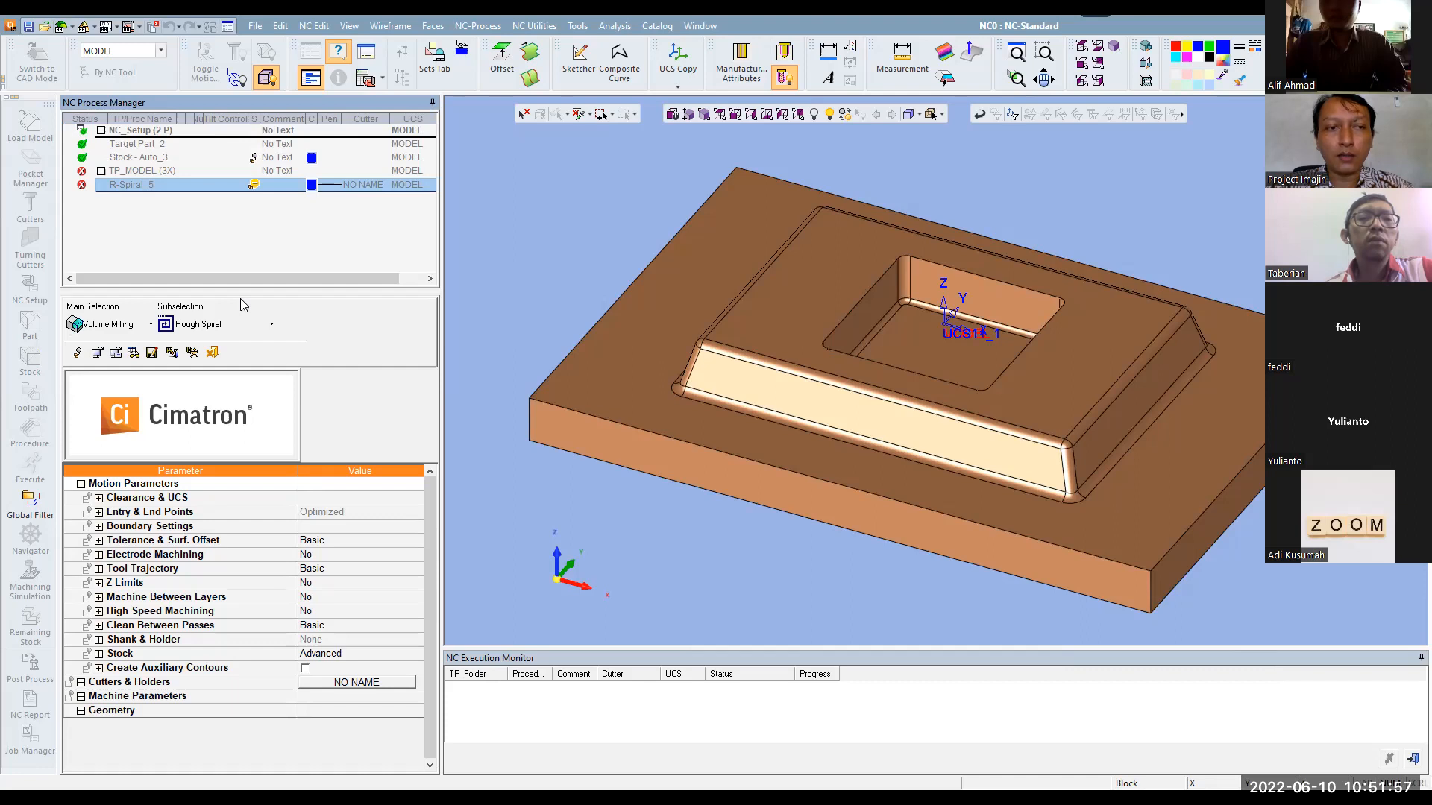
{"action": "left_click", "coordinate": [152, 326]}
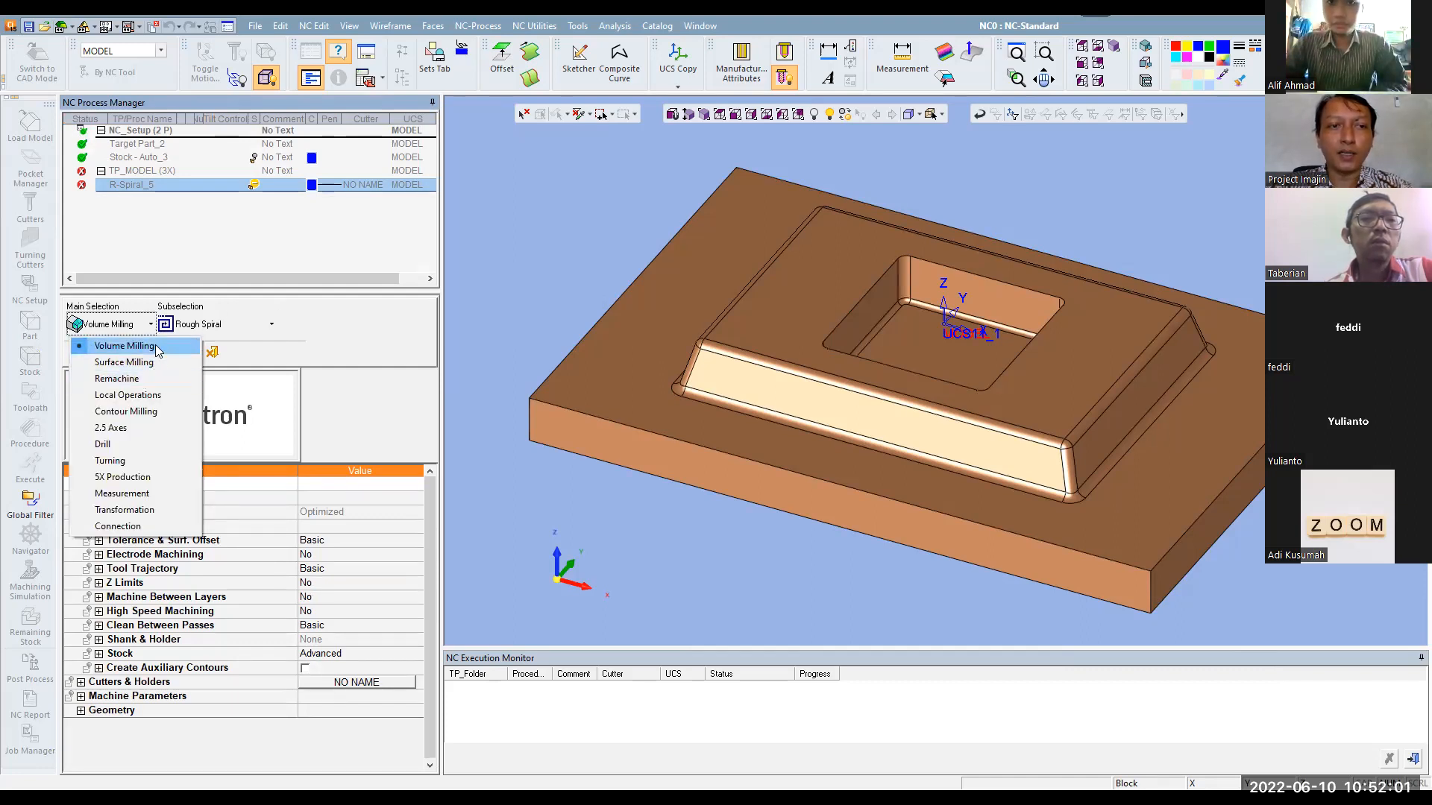
{"action": "left_click", "coordinate": [226, 353]}
{"action": "left_click", "coordinate": [215, 354]}
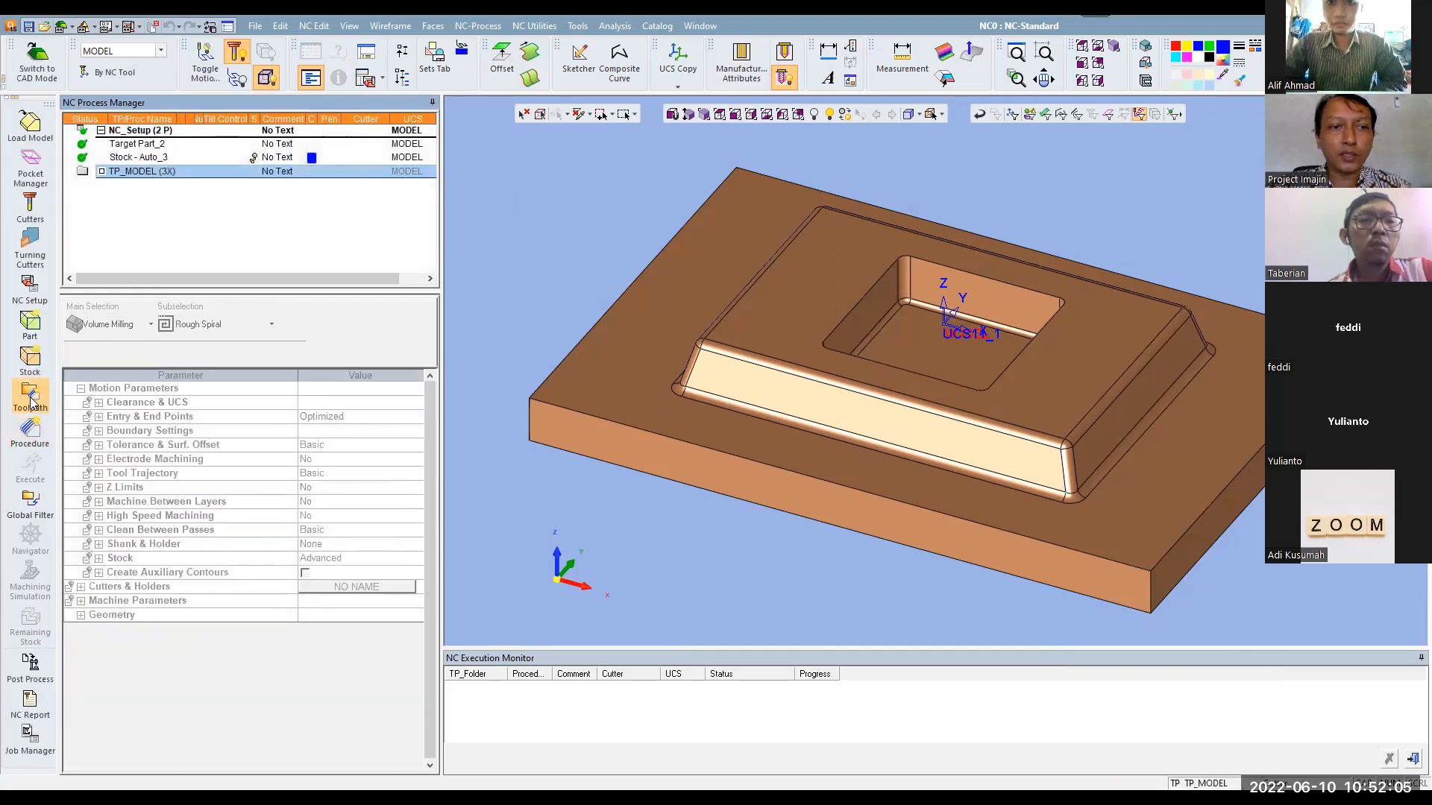
{"action": "left_click", "coordinate": [27, 433]}
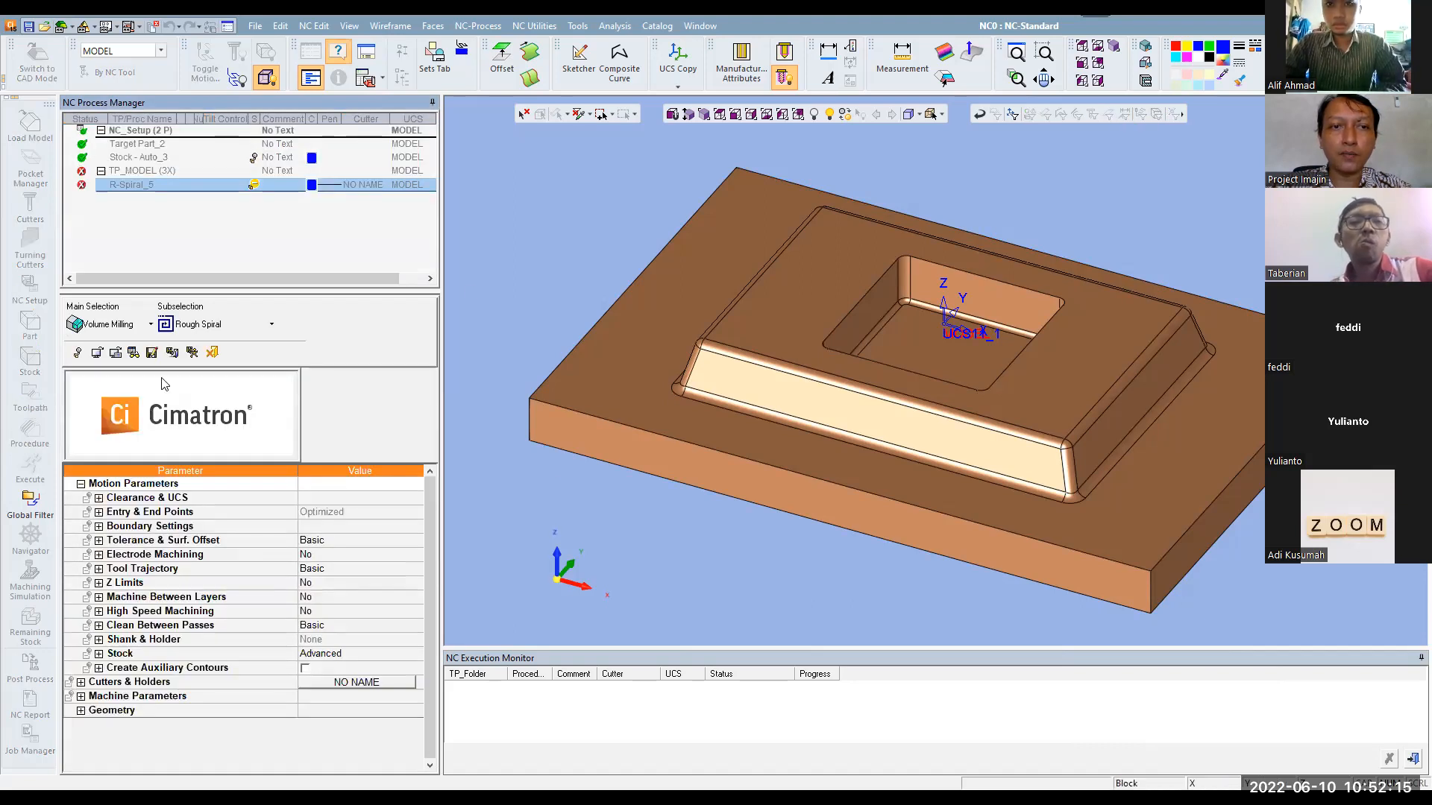
{"action": "right_click", "coordinate": [494, 262]}
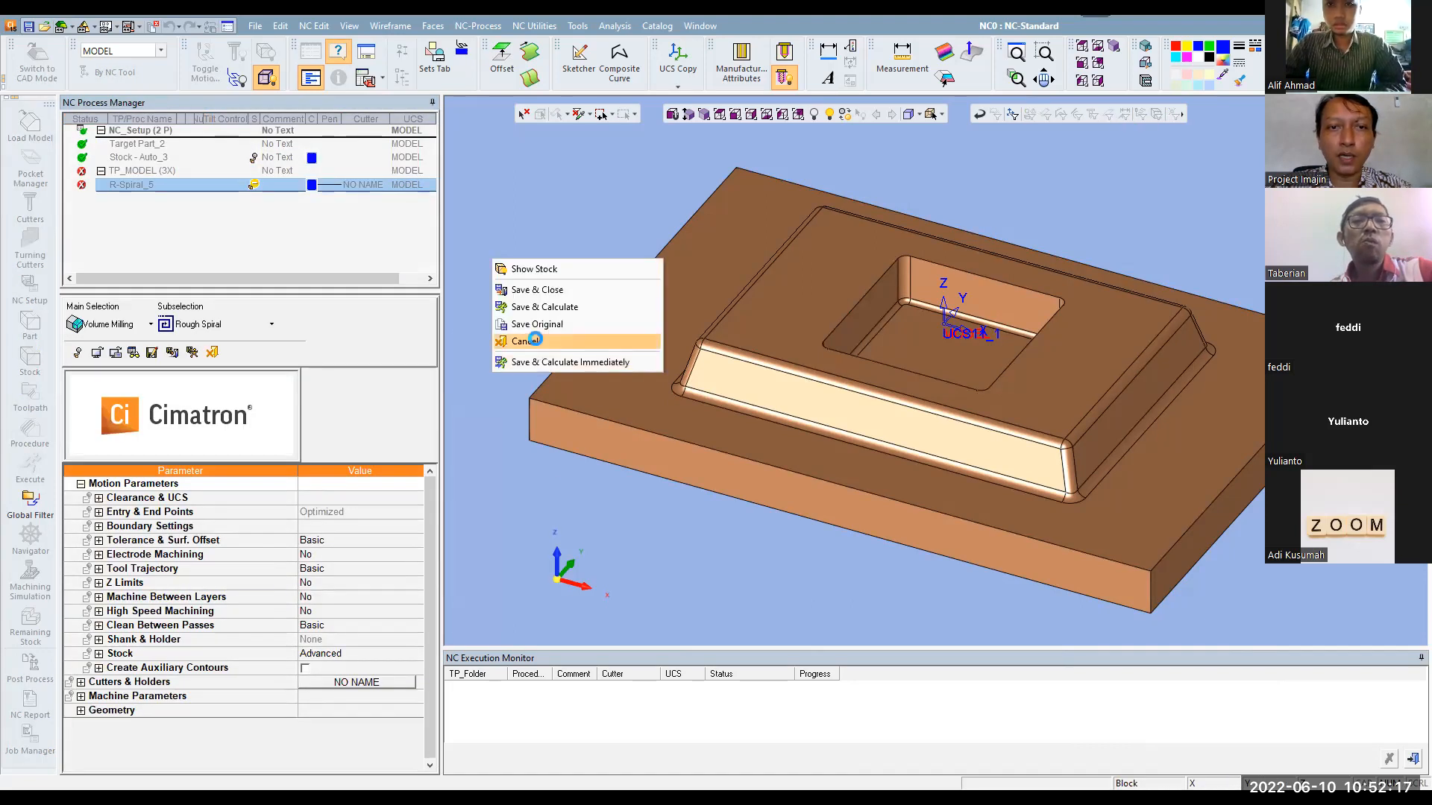
{"action": "left_click", "coordinate": [522, 336]}
Start a new machining procedure in the TP_MODEL (3X) toolpath
{"action": "right_click", "coordinate": [357, 205]}
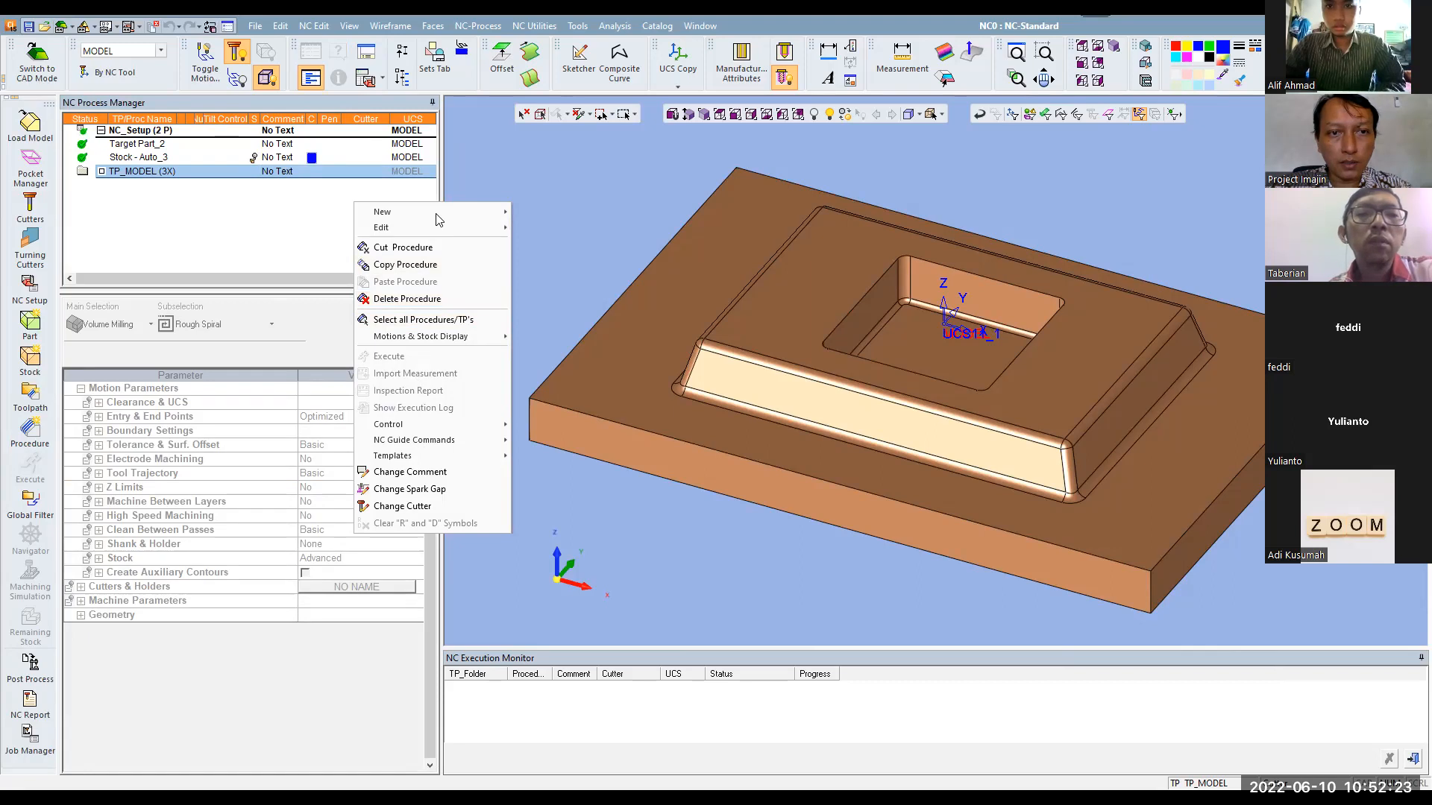
{"action": "mouse_move", "coordinate": [440, 213]}
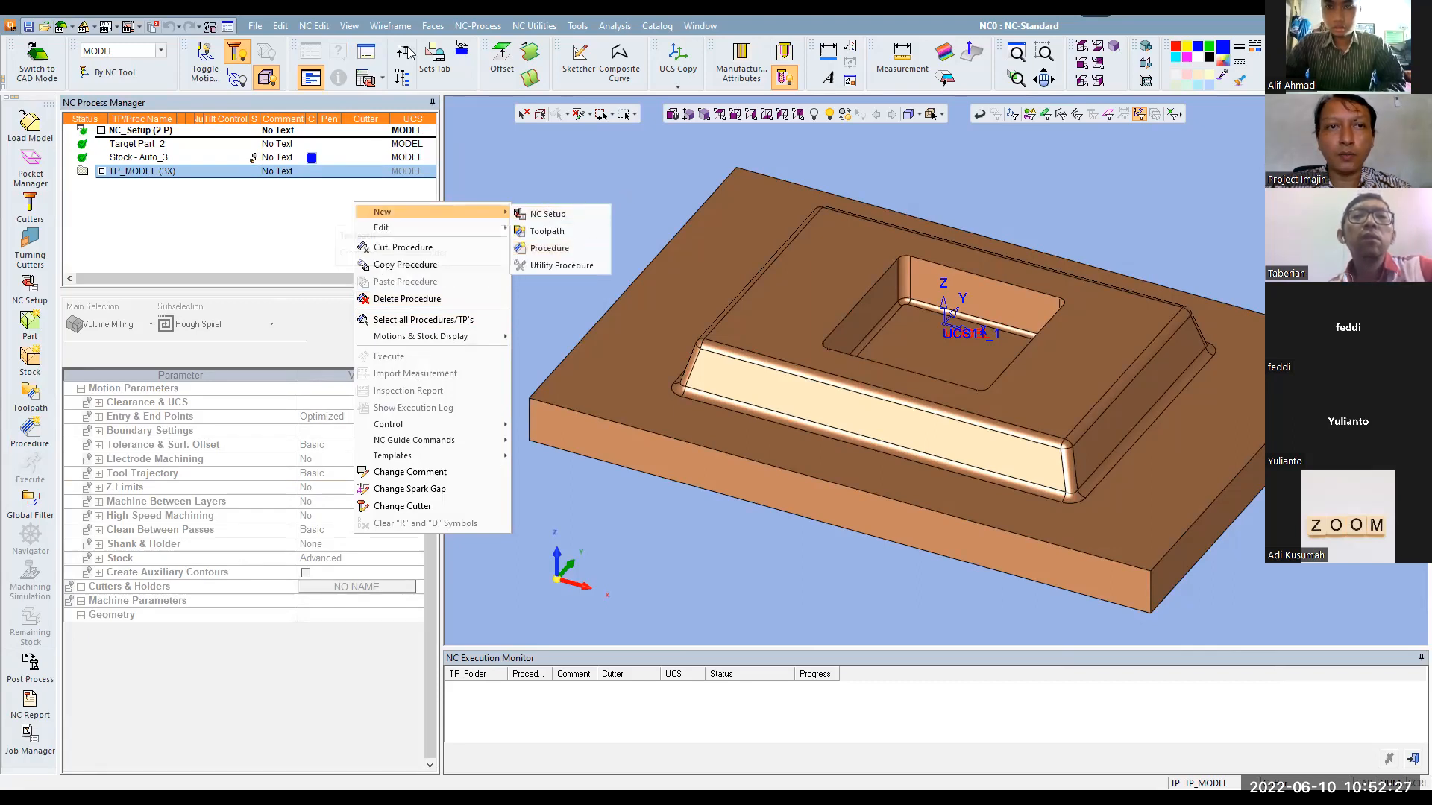
{"action": "left_click", "coordinate": [460, 32]}
{"action": "left_click", "coordinate": [527, 27]}
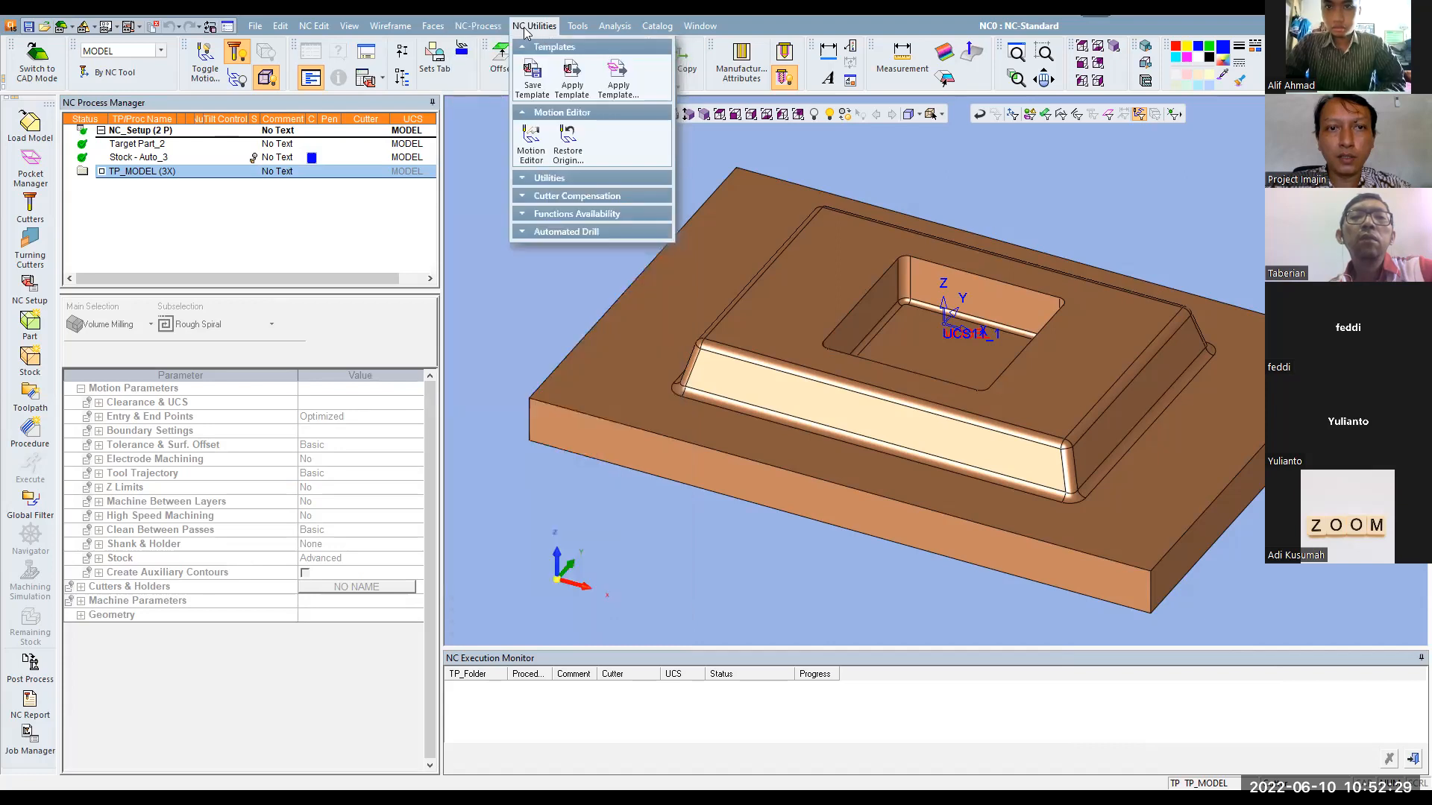
{"action": "left_click", "coordinate": [468, 29]}
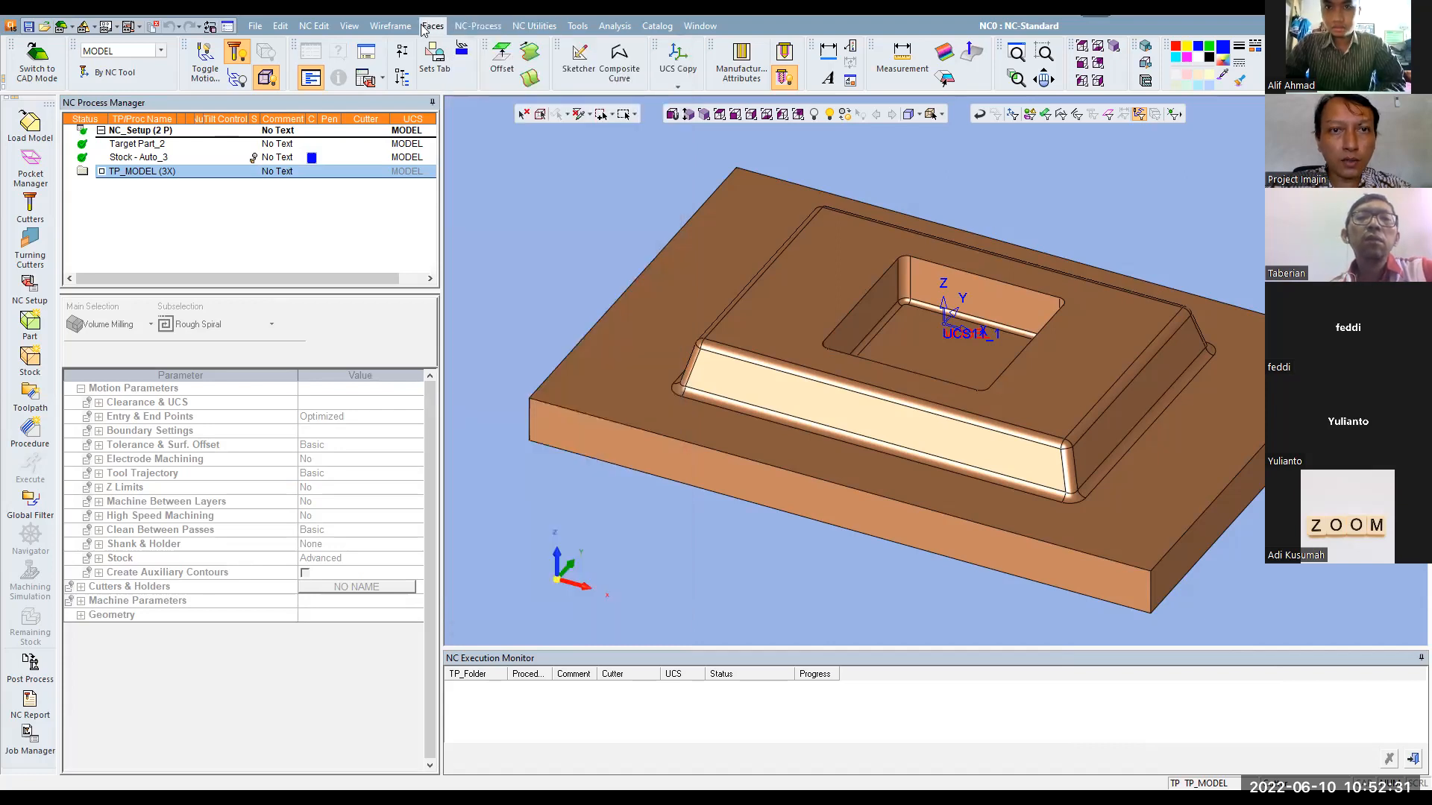
{"action": "left_click", "coordinate": [483, 28]}
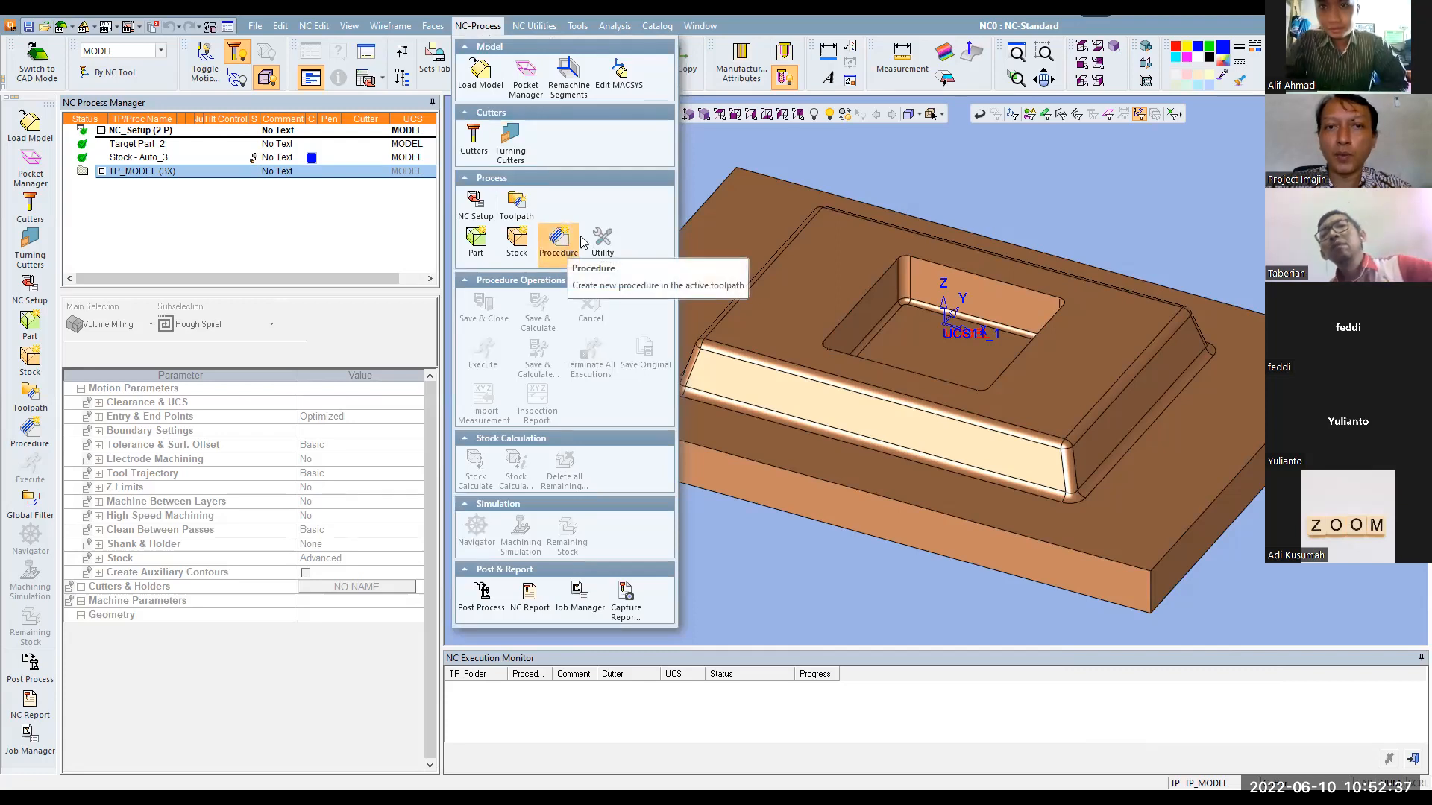
{"action": "left_click", "coordinate": [30, 429]}
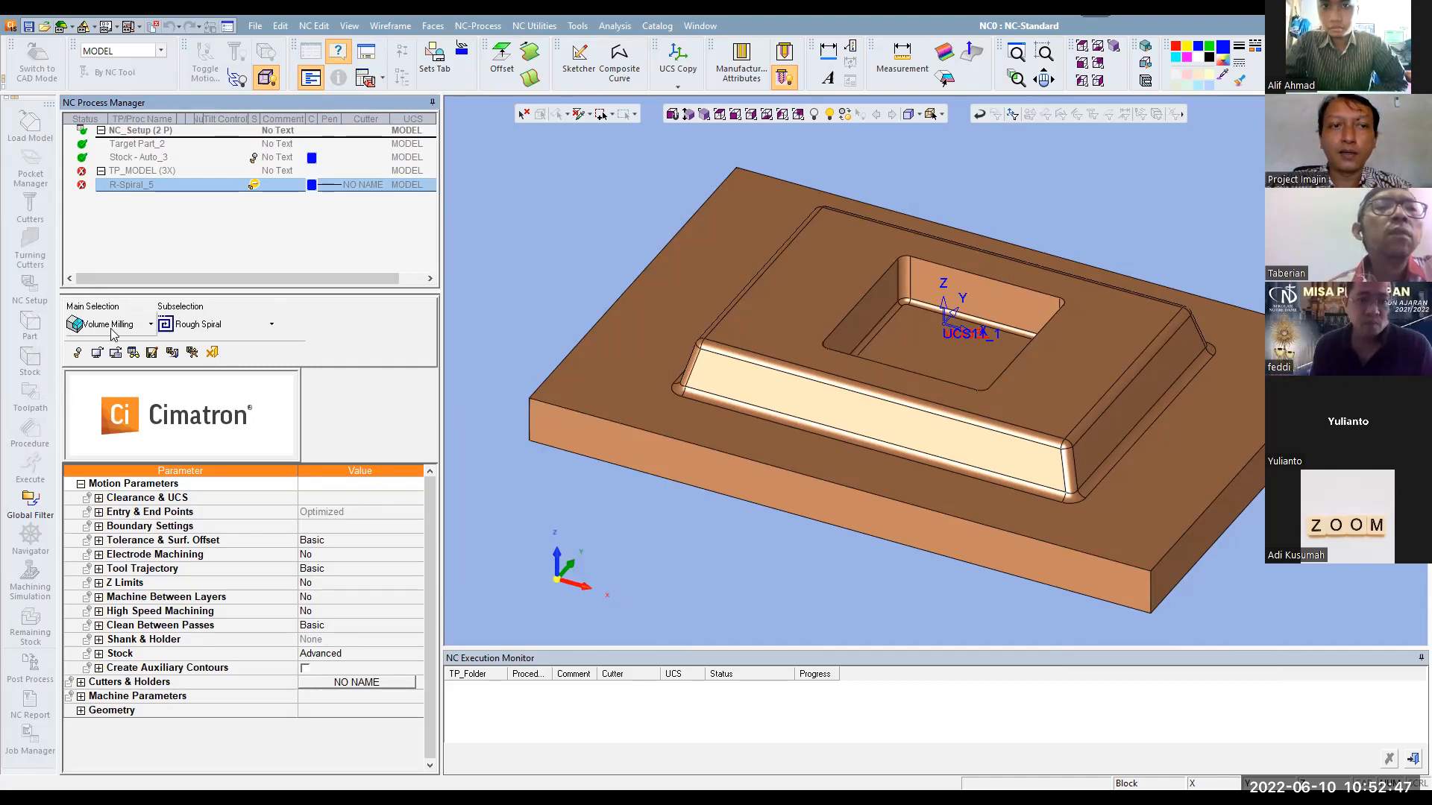
Compare the subselections of Volume Milling and Surface Milling, return to Volume Milling and review the other main technologies
{"action": "left_click", "coordinate": [270, 325]}
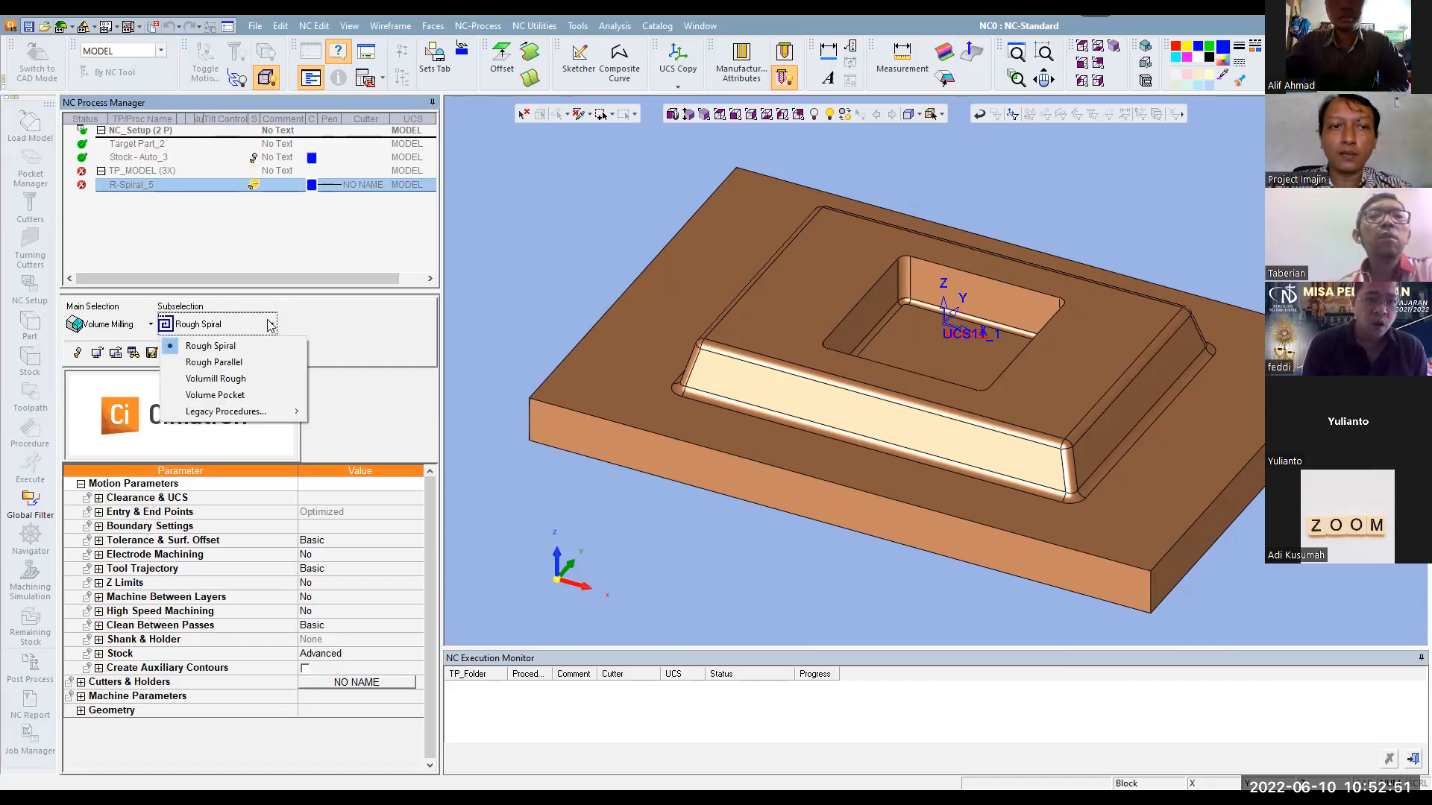
{"action": "left_click", "coordinate": [149, 326]}
{"action": "left_click", "coordinate": [149, 326]}
{"action": "left_click", "coordinate": [132, 364]}
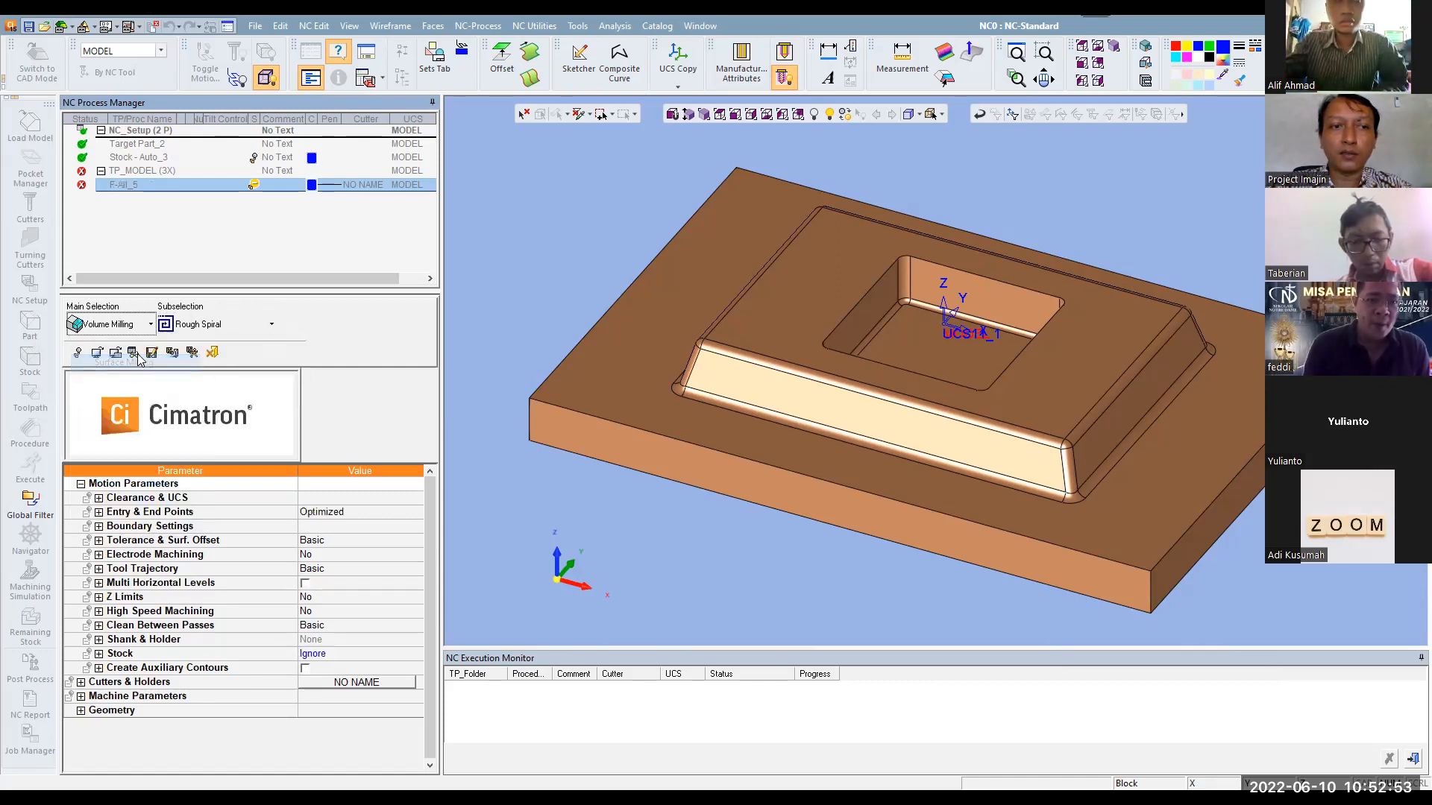
{"action": "left_click", "coordinate": [270, 325]}
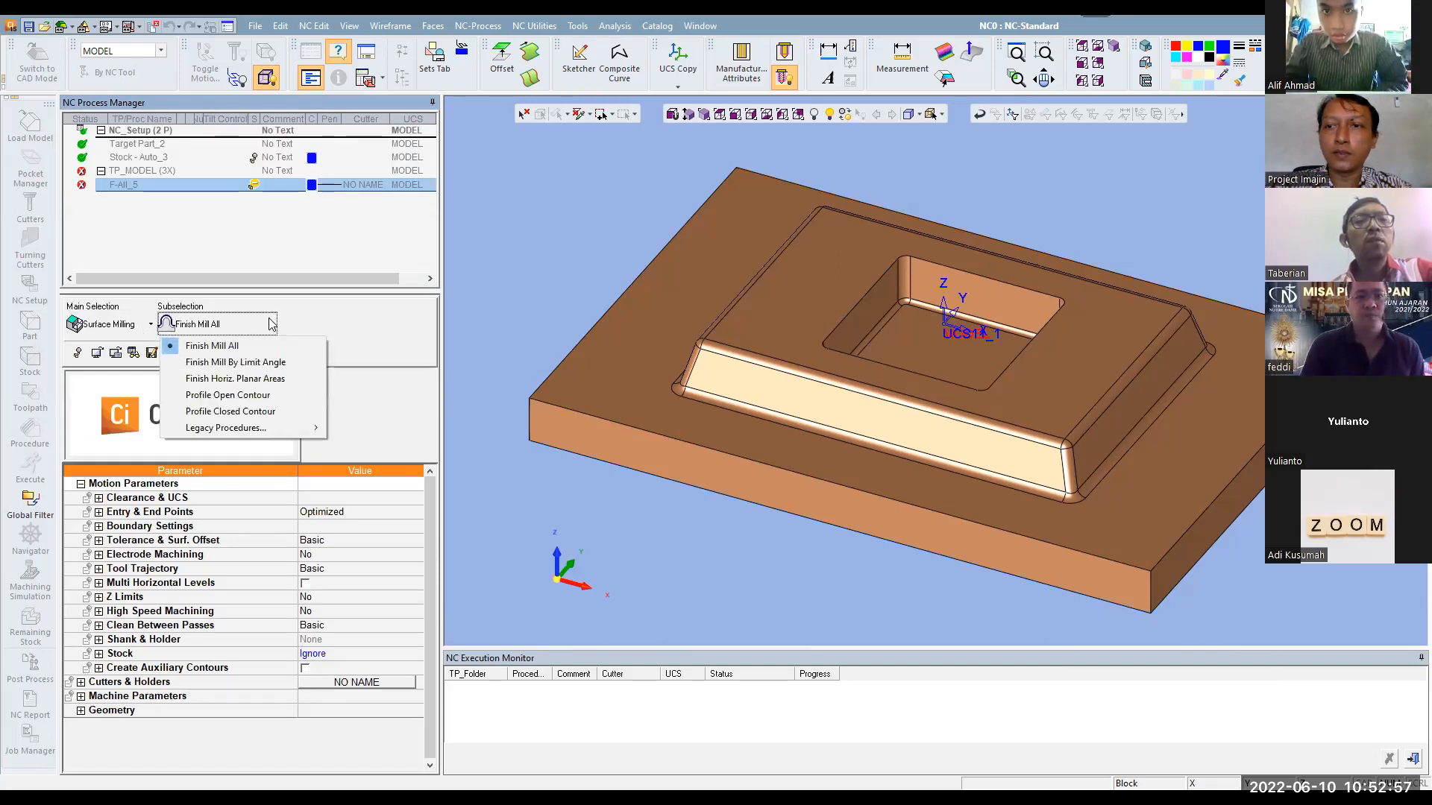
{"action": "left_click", "coordinate": [362, 308]}
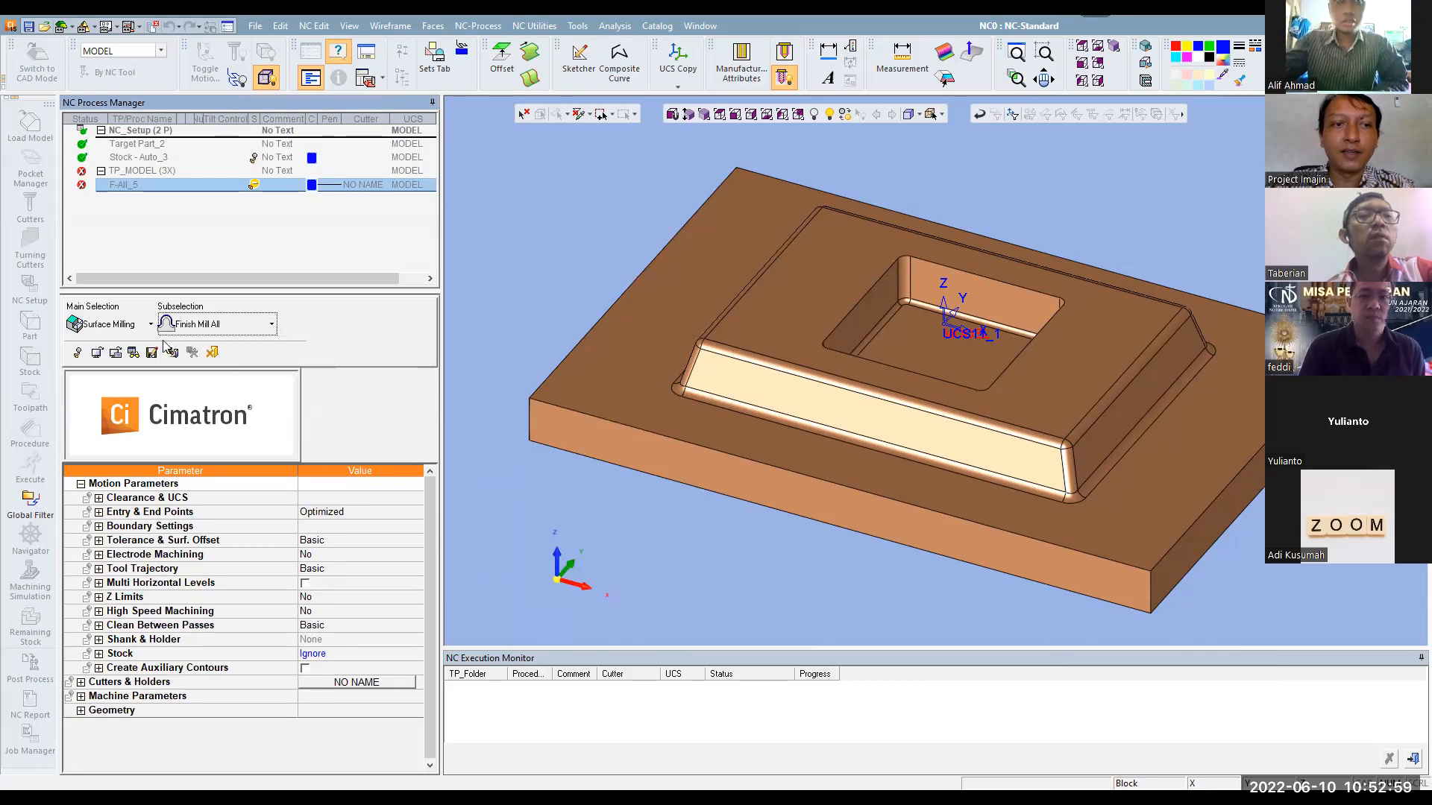
{"action": "left_click", "coordinate": [130, 348]}
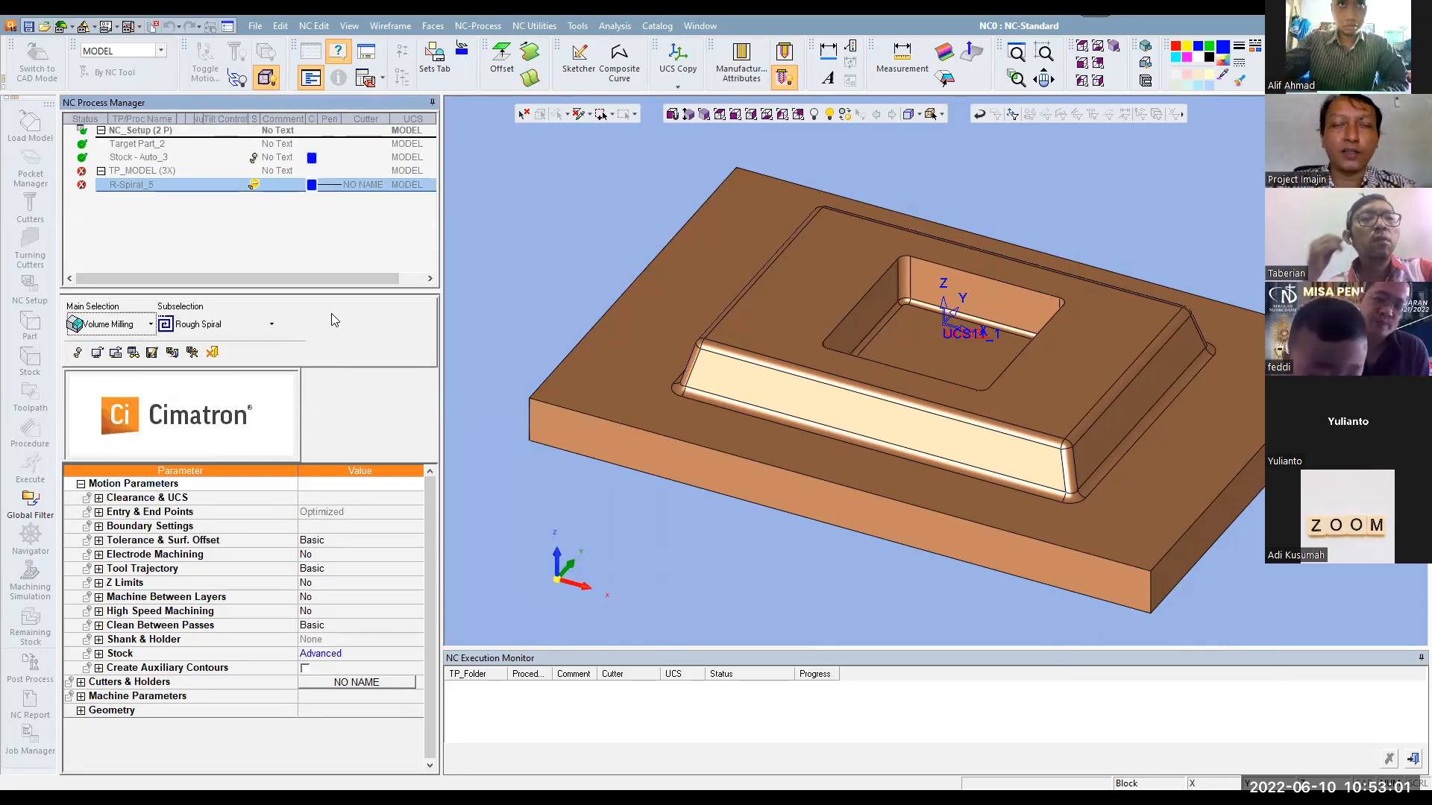
{"action": "left_click", "coordinate": [143, 325]}
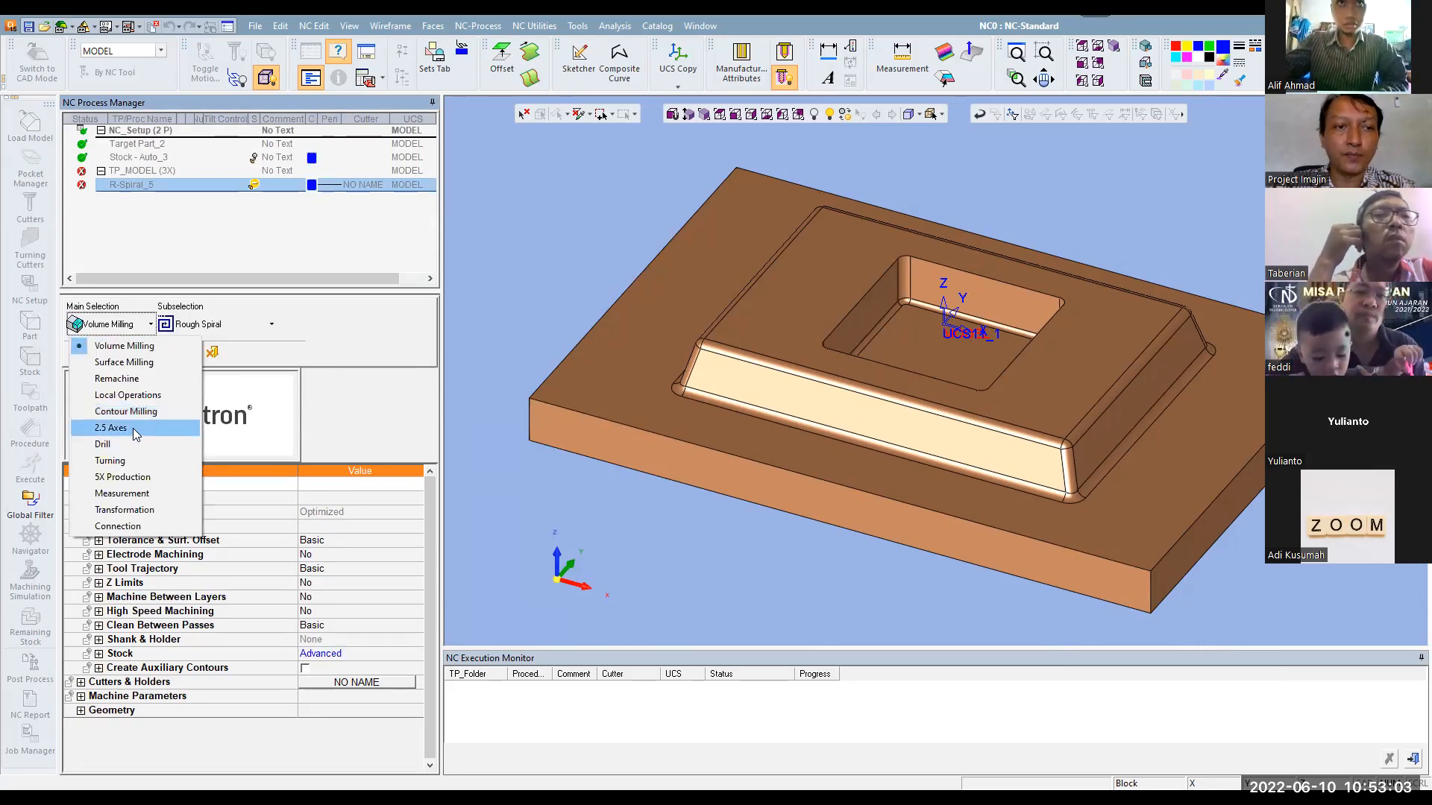
{"action": "left_click", "coordinate": [363, 302]}
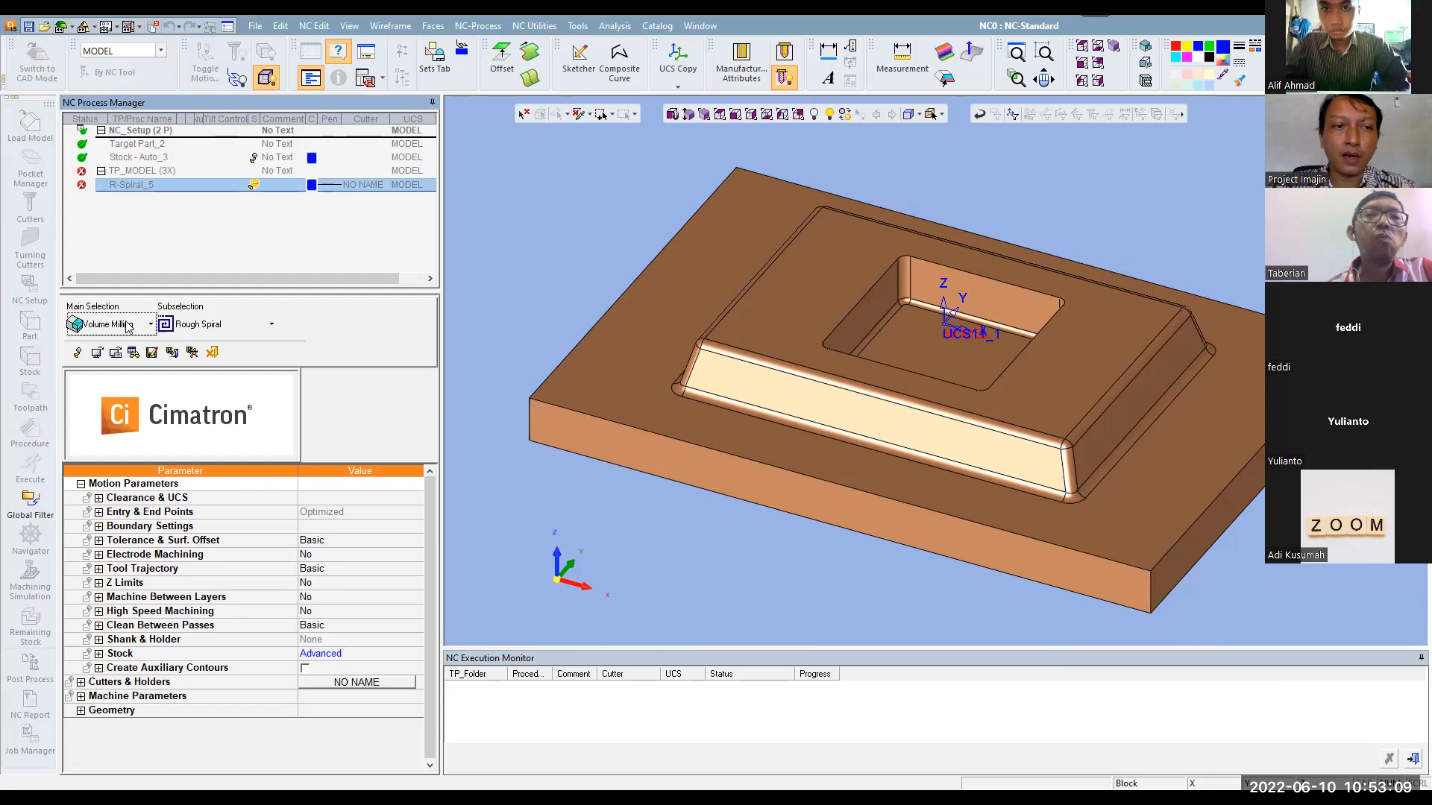
View the Rough Spiral tool trajectory parameters, switch the subselection to Rough Parallel to compare them, and collapse the motion parameters
{"action": "left_click", "coordinate": [256, 325]}
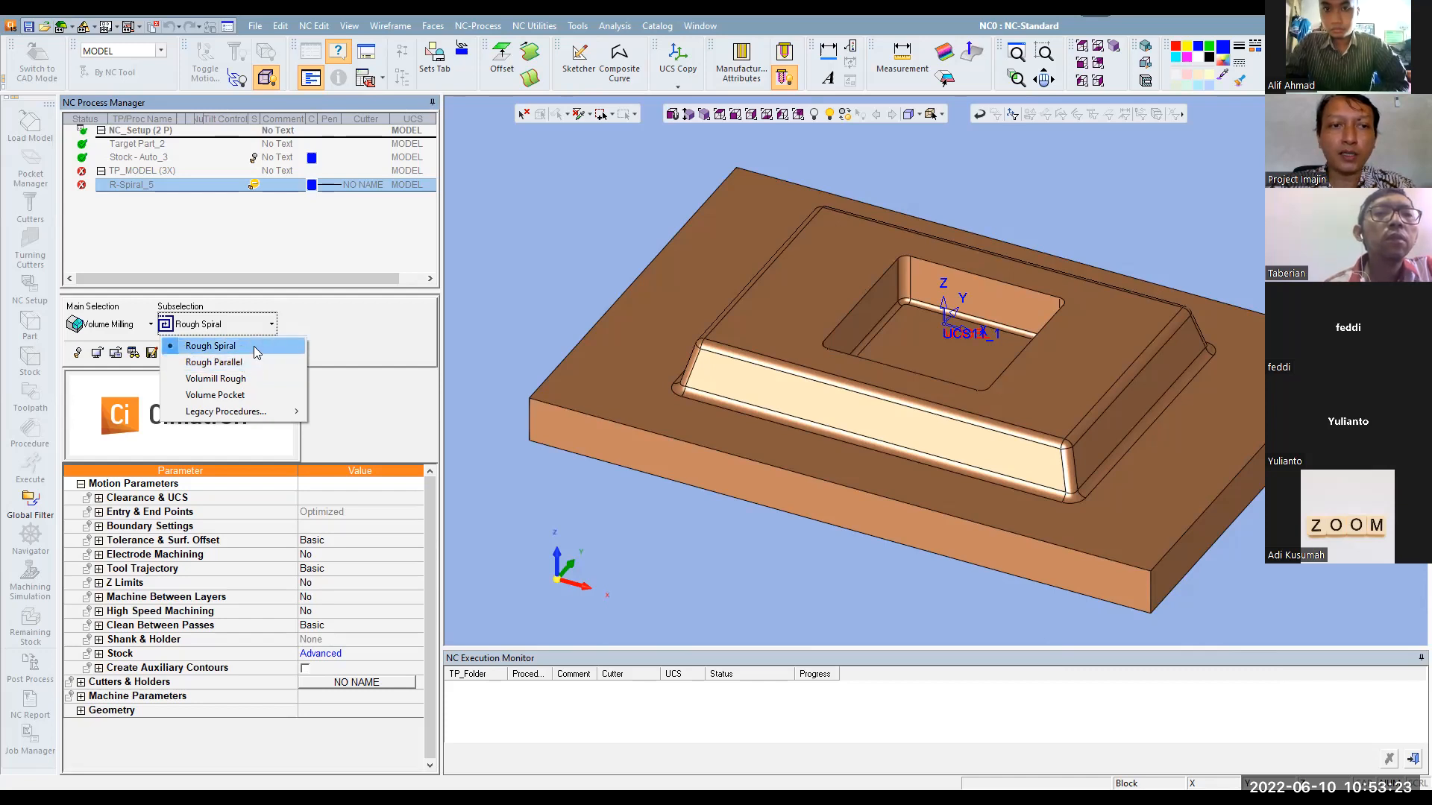
{"action": "left_click", "coordinate": [256, 347]}
{"action": "left_click", "coordinate": [99, 568]}
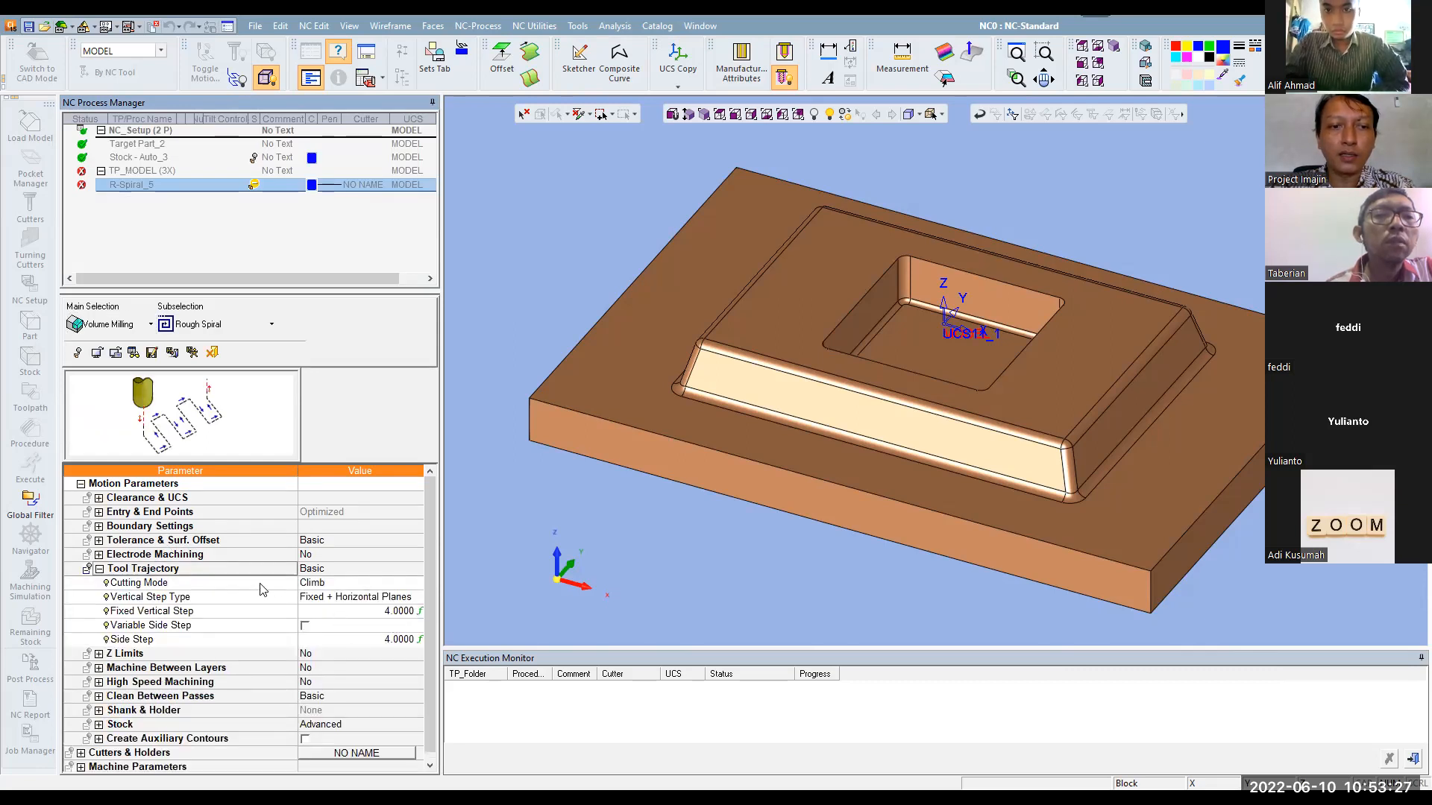
{"action": "left_click", "coordinate": [265, 324]}
{"action": "left_click", "coordinate": [252, 363]}
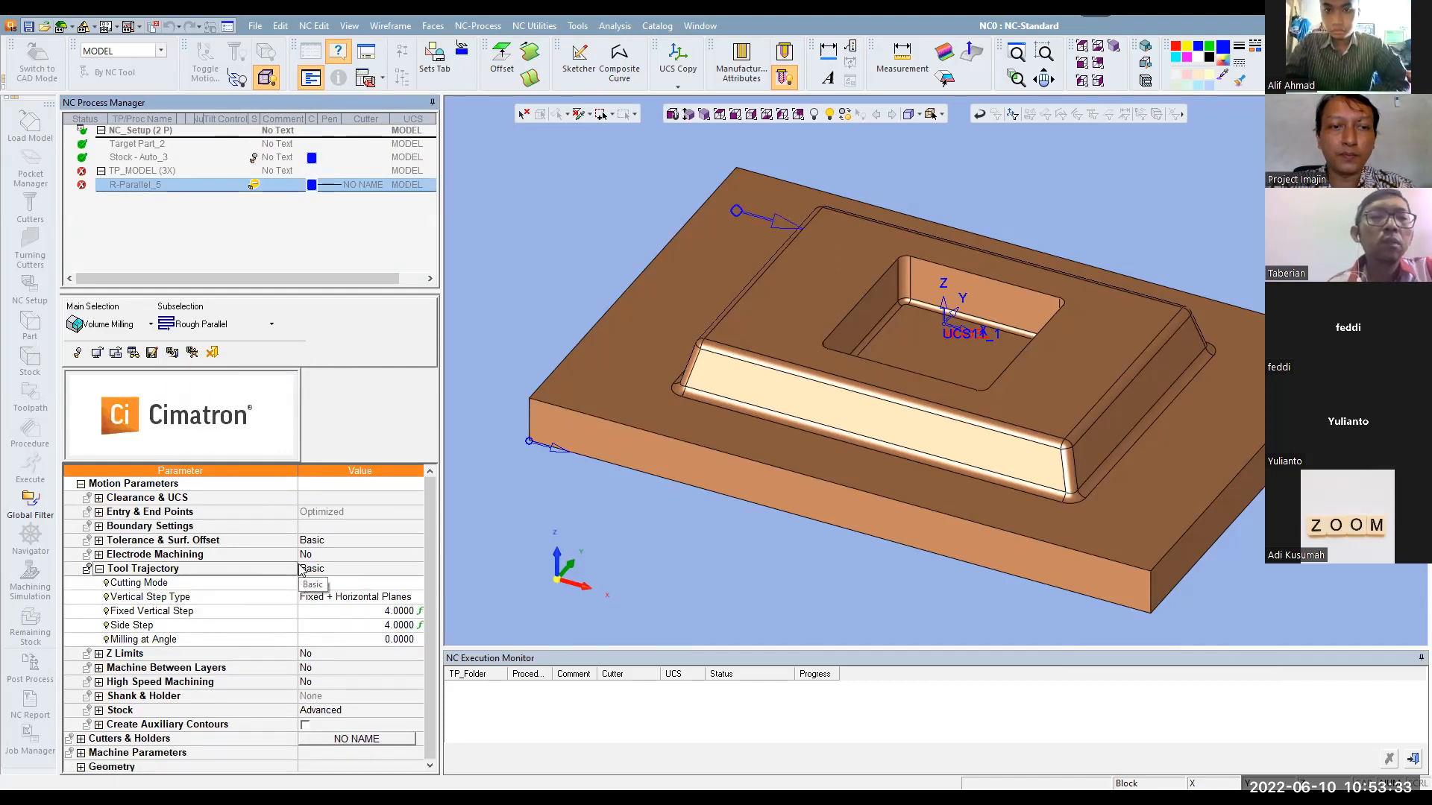
{"action": "left_click", "coordinate": [80, 484]}
Try Volumill Rough as the volume milling subselection, then set it to Rough Spiral
{"action": "left_click", "coordinate": [269, 323]}
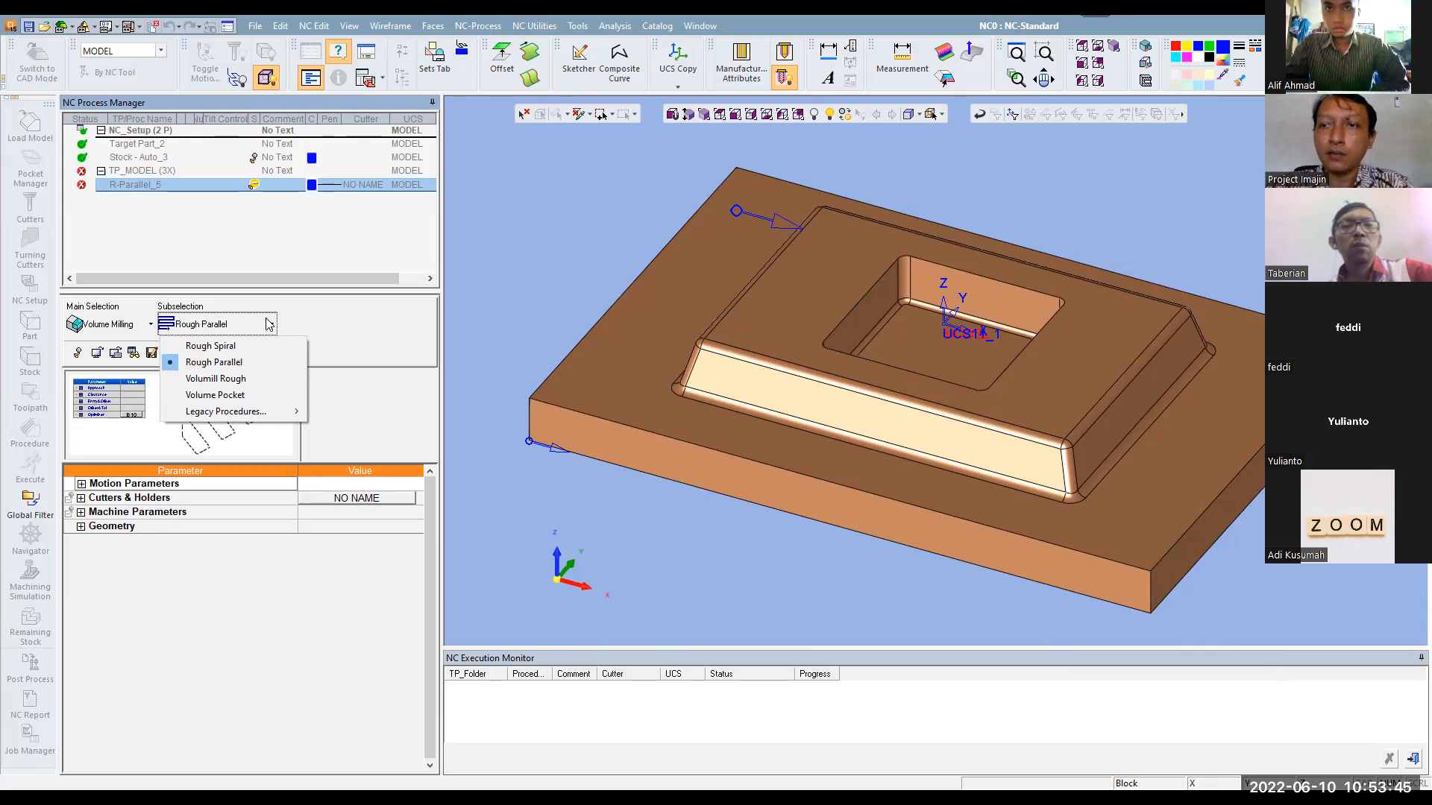
{"action": "left_click", "coordinate": [262, 380]}
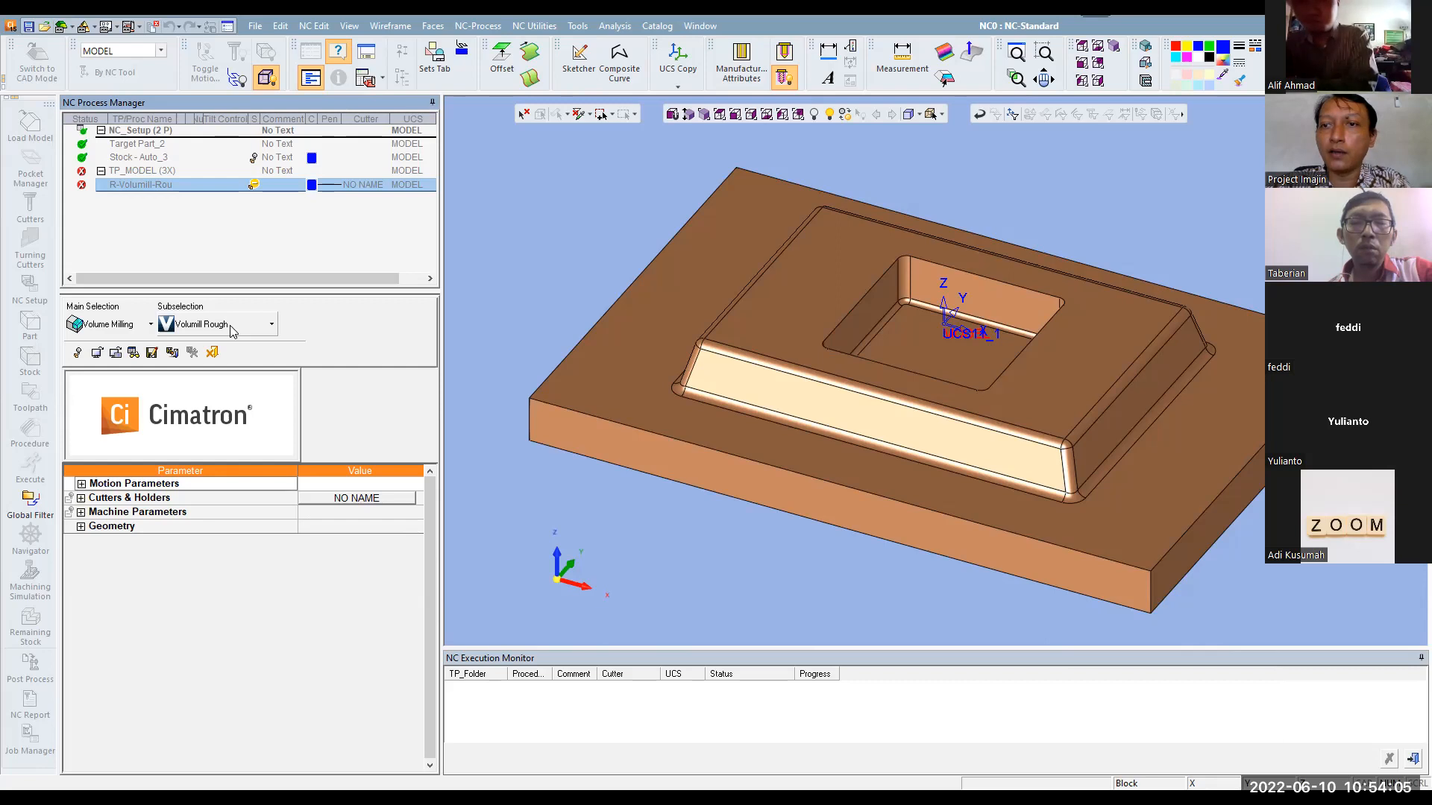
{"action": "left_click", "coordinate": [237, 328]}
{"action": "left_click", "coordinate": [249, 346]}
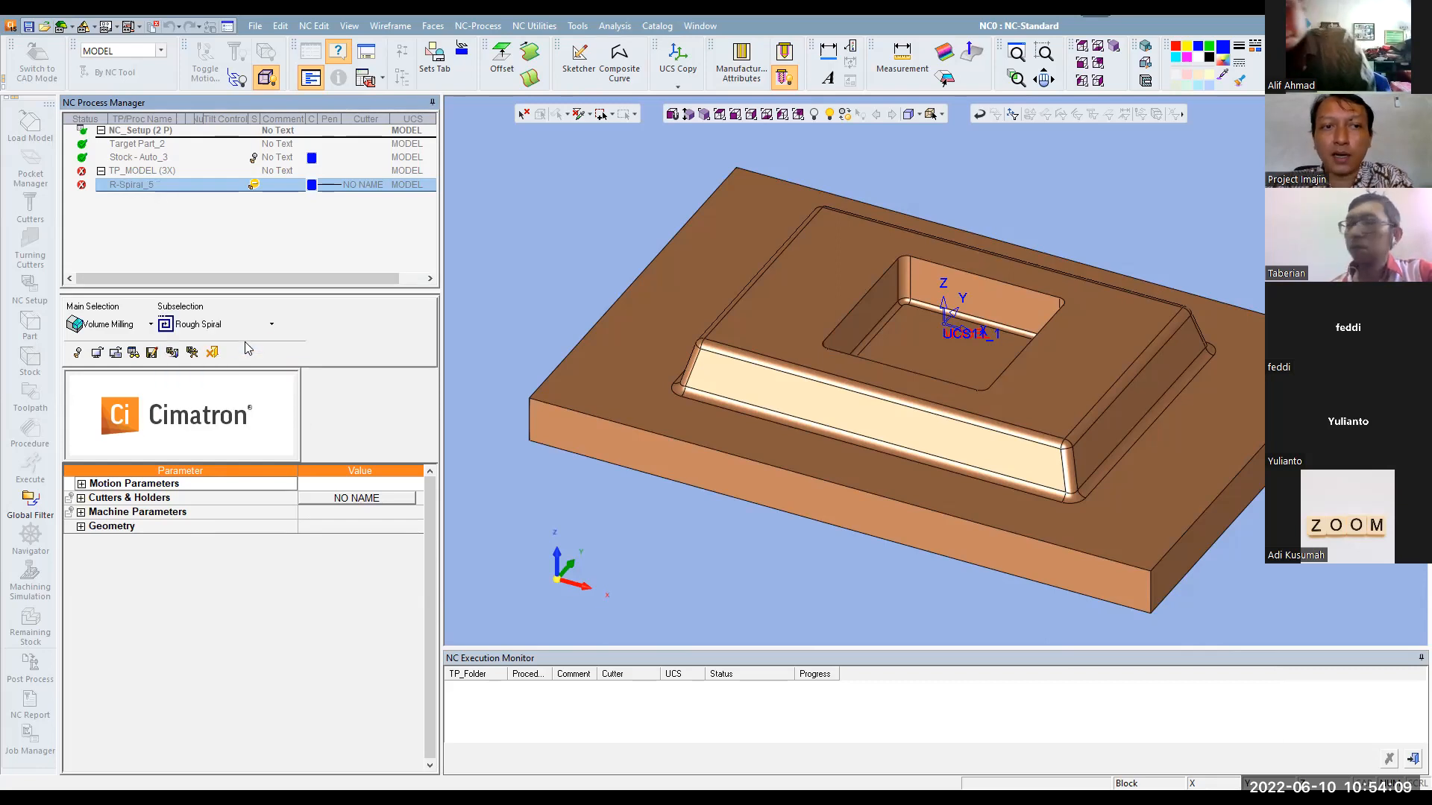
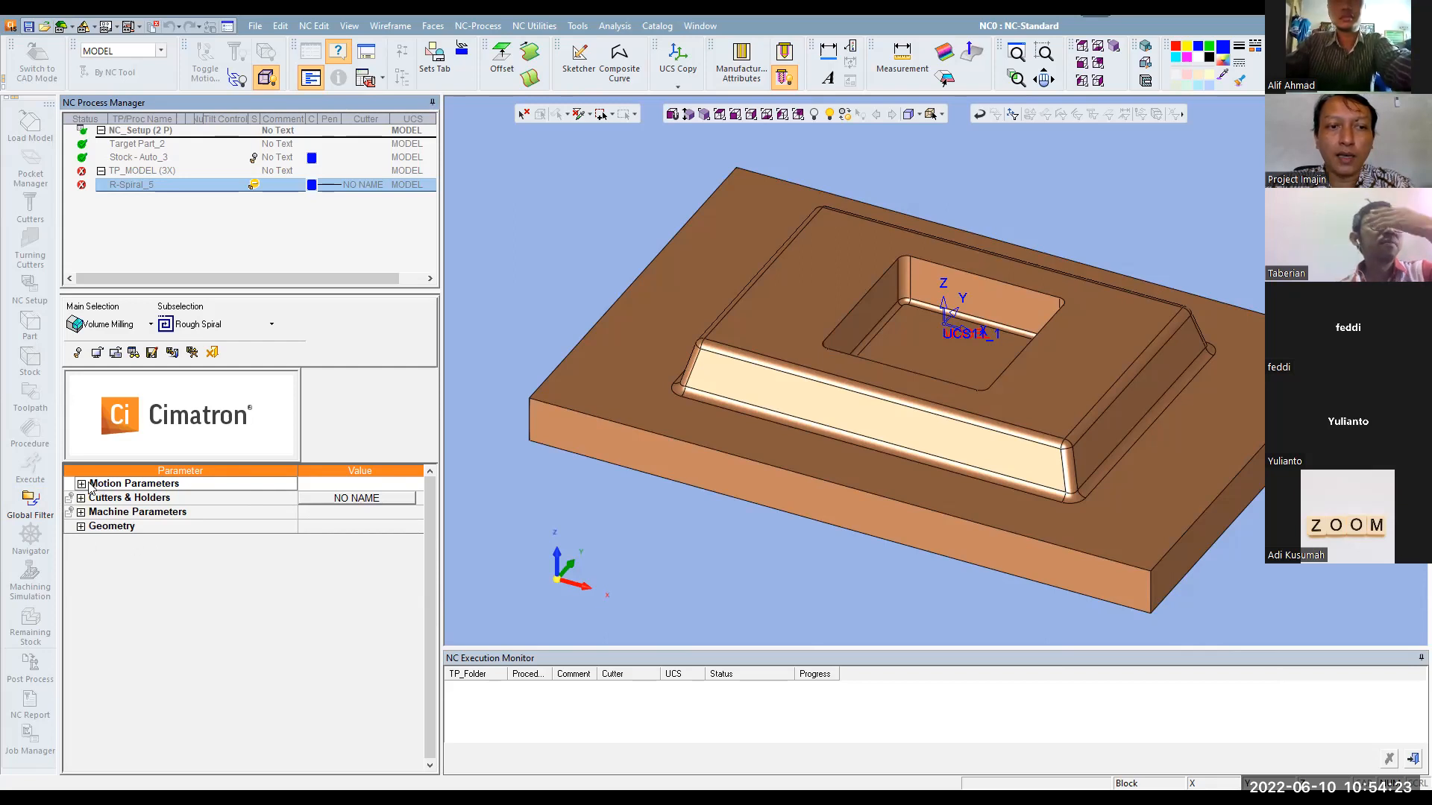
Expand the procedure's geometry parameters, check the part surfaces selection, and review the Parts Safe Milling options, keeping Active
{"action": "left_click", "coordinate": [82, 528]}
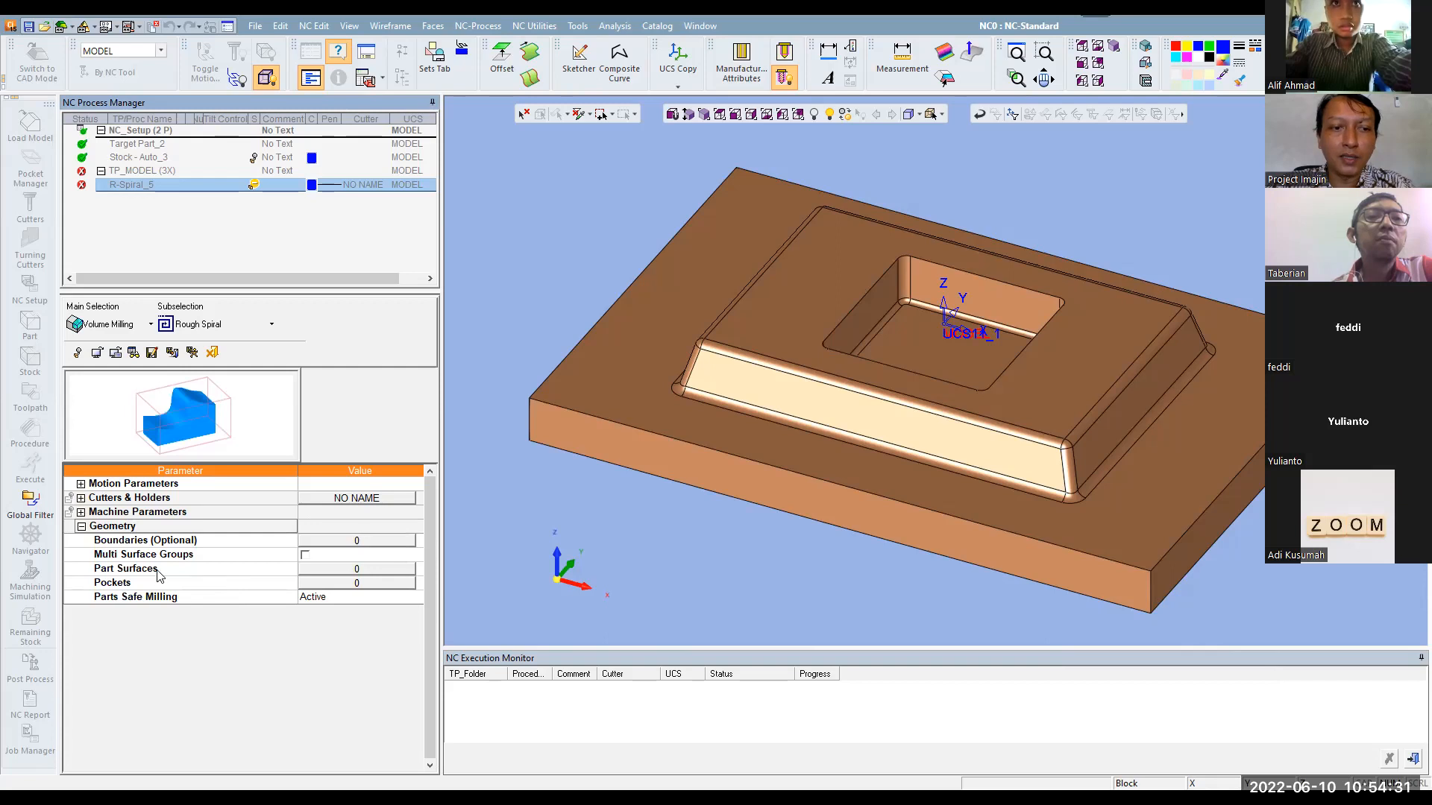
{"action": "left_click", "coordinate": [356, 569]}
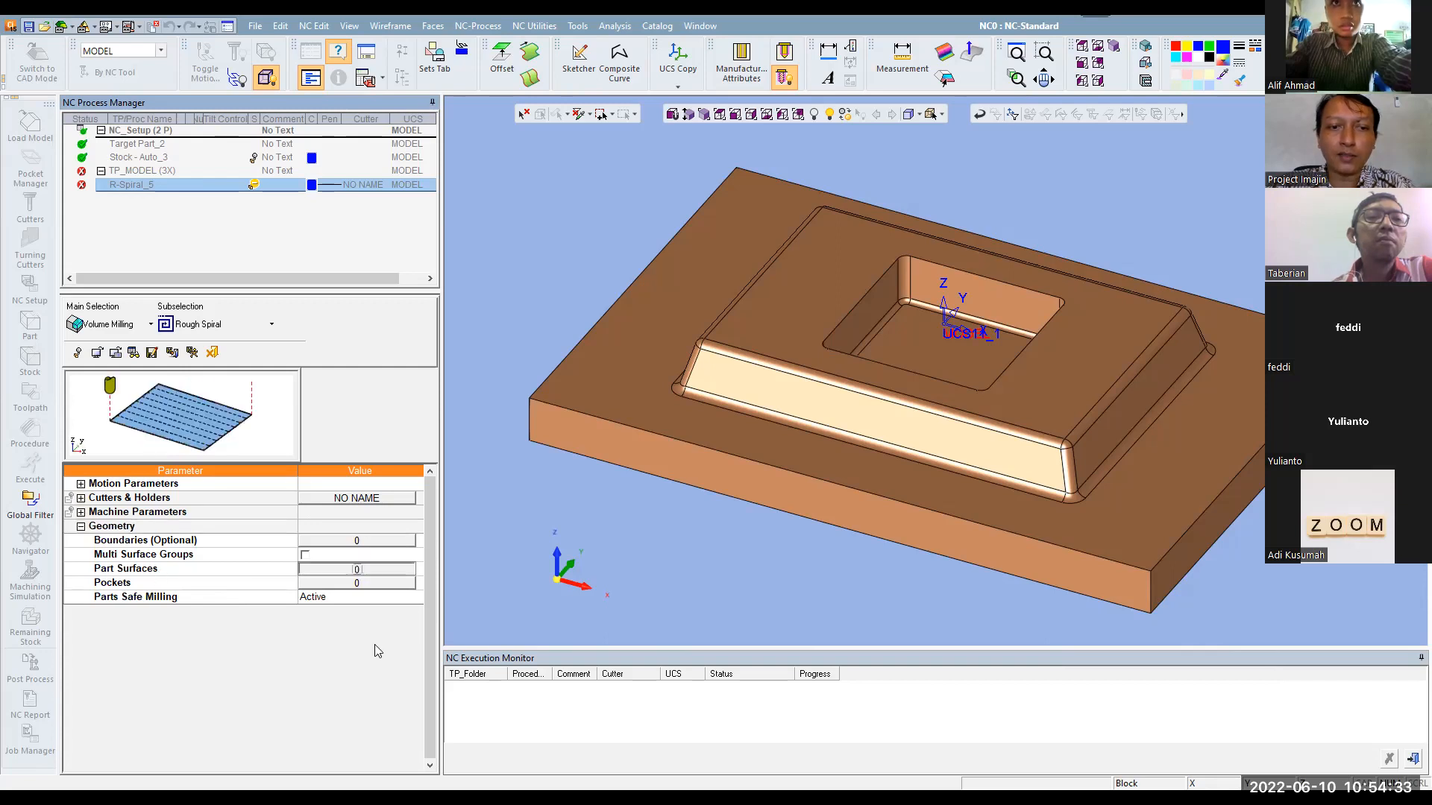
{"action": "left_click", "coordinate": [508, 184]}
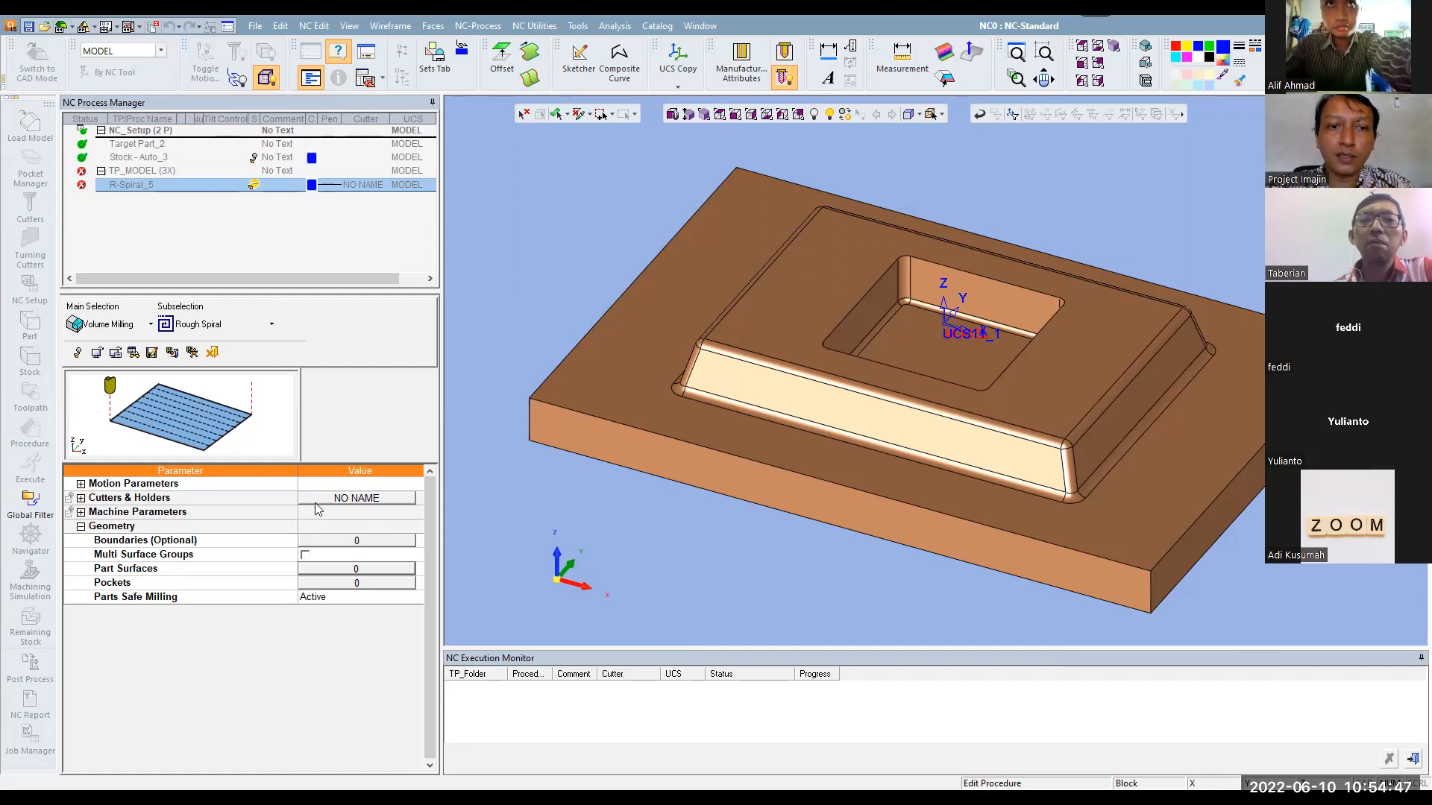
{"action": "left_click", "coordinate": [155, 601]}
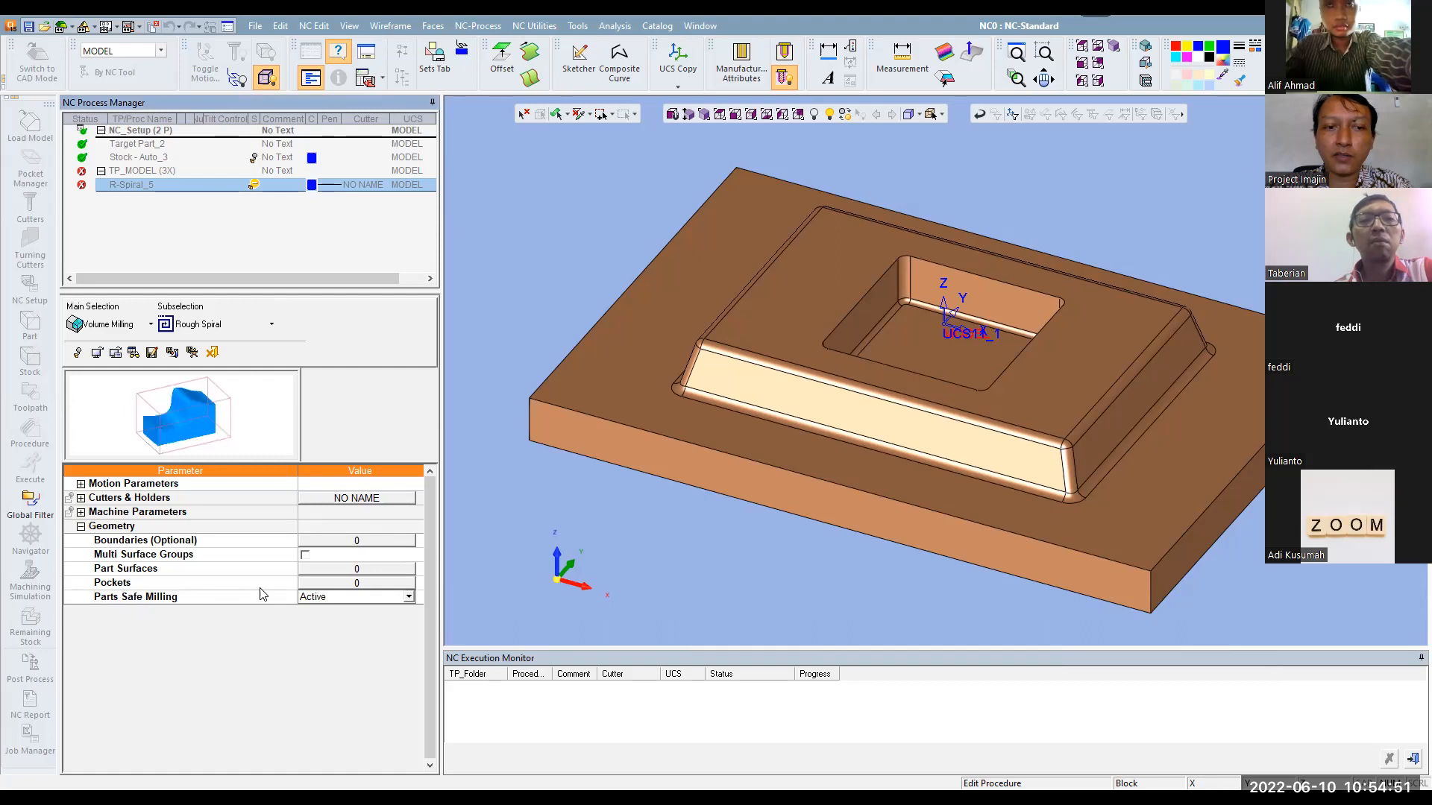
{"action": "left_click", "coordinate": [343, 598]}
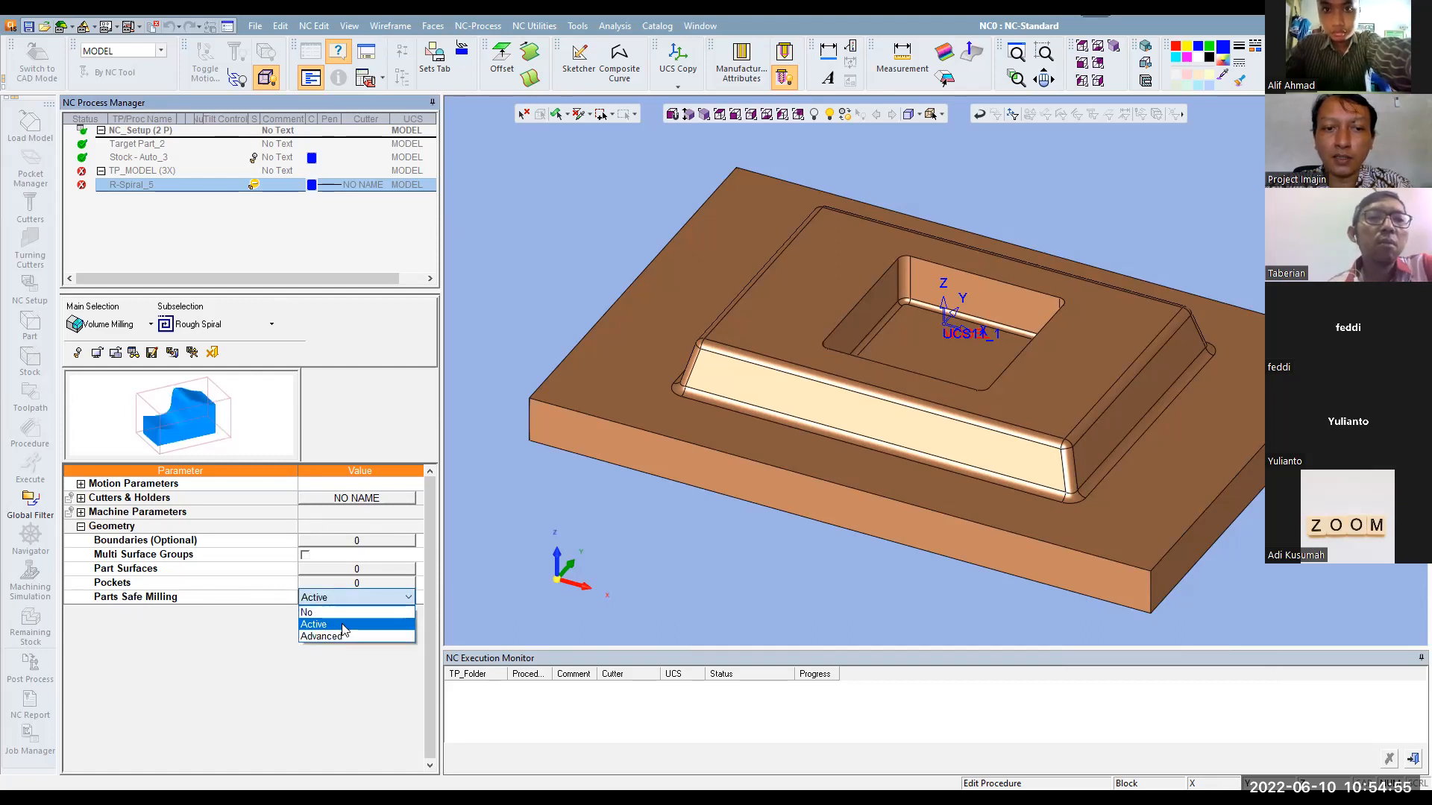
{"action": "left_click", "coordinate": [343, 626]}
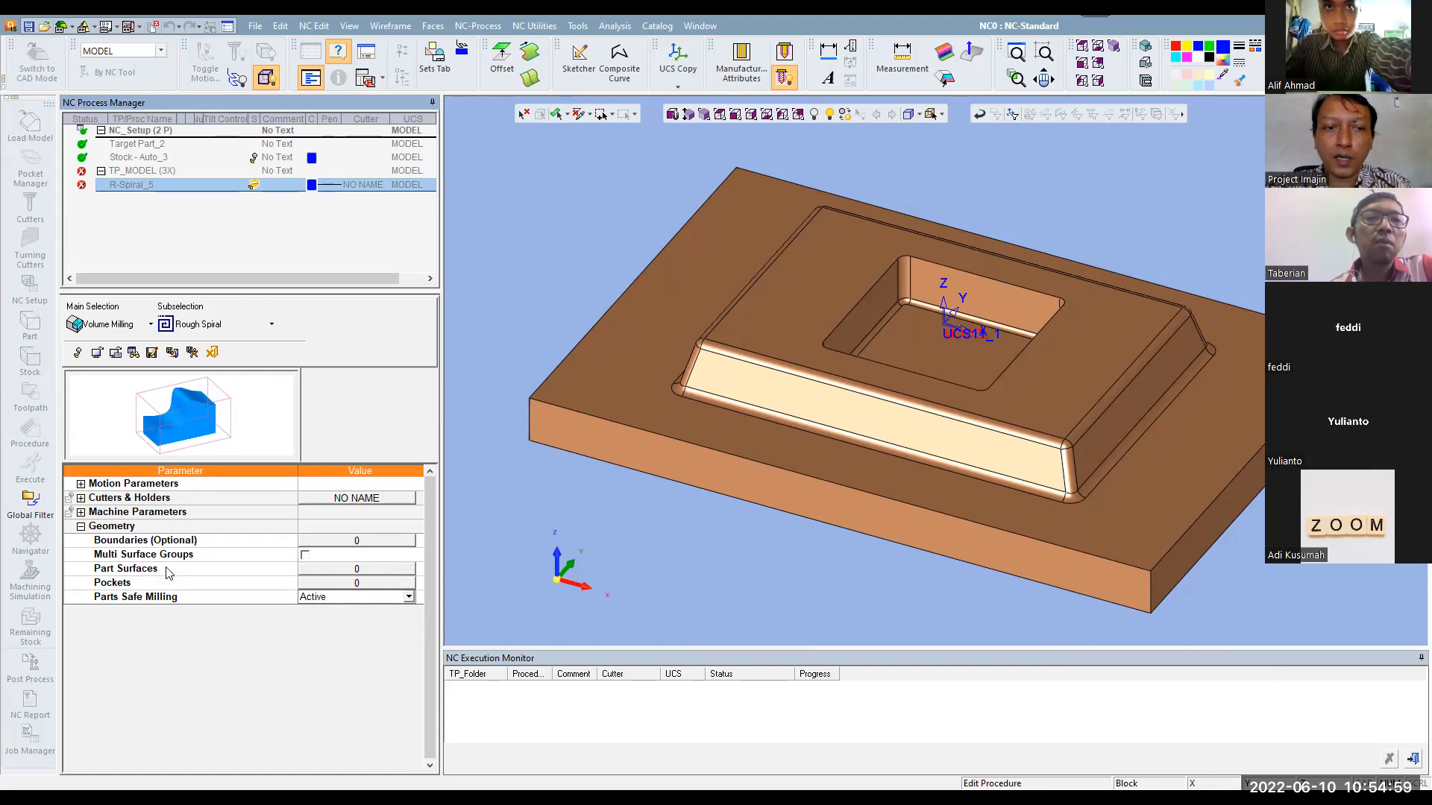
Pick all displayed surfaces as part surfaces for the Rough Spiral procedure and accept the selection
{"action": "left_click", "coordinate": [318, 567]}
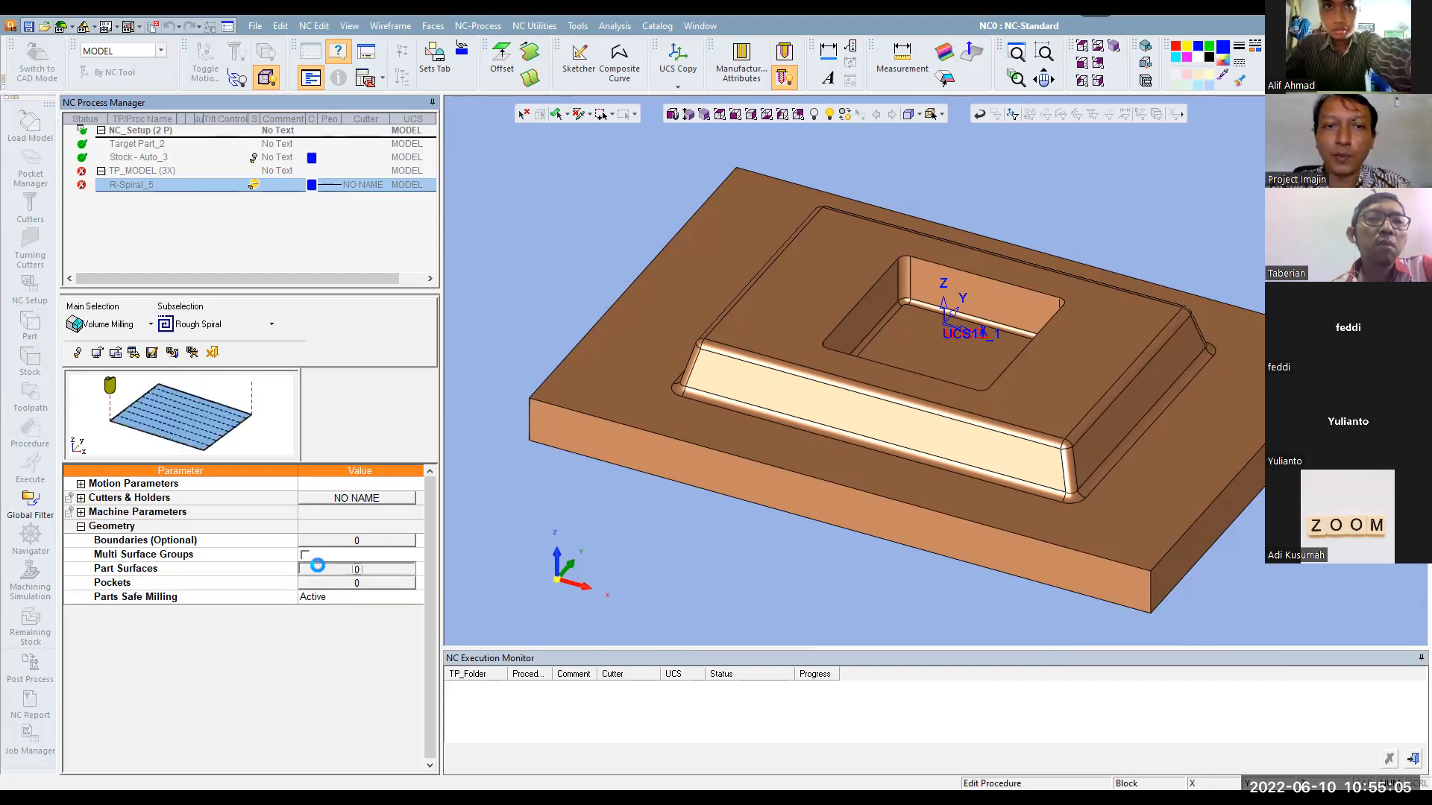
{"action": "left_click", "coordinate": [565, 147]}
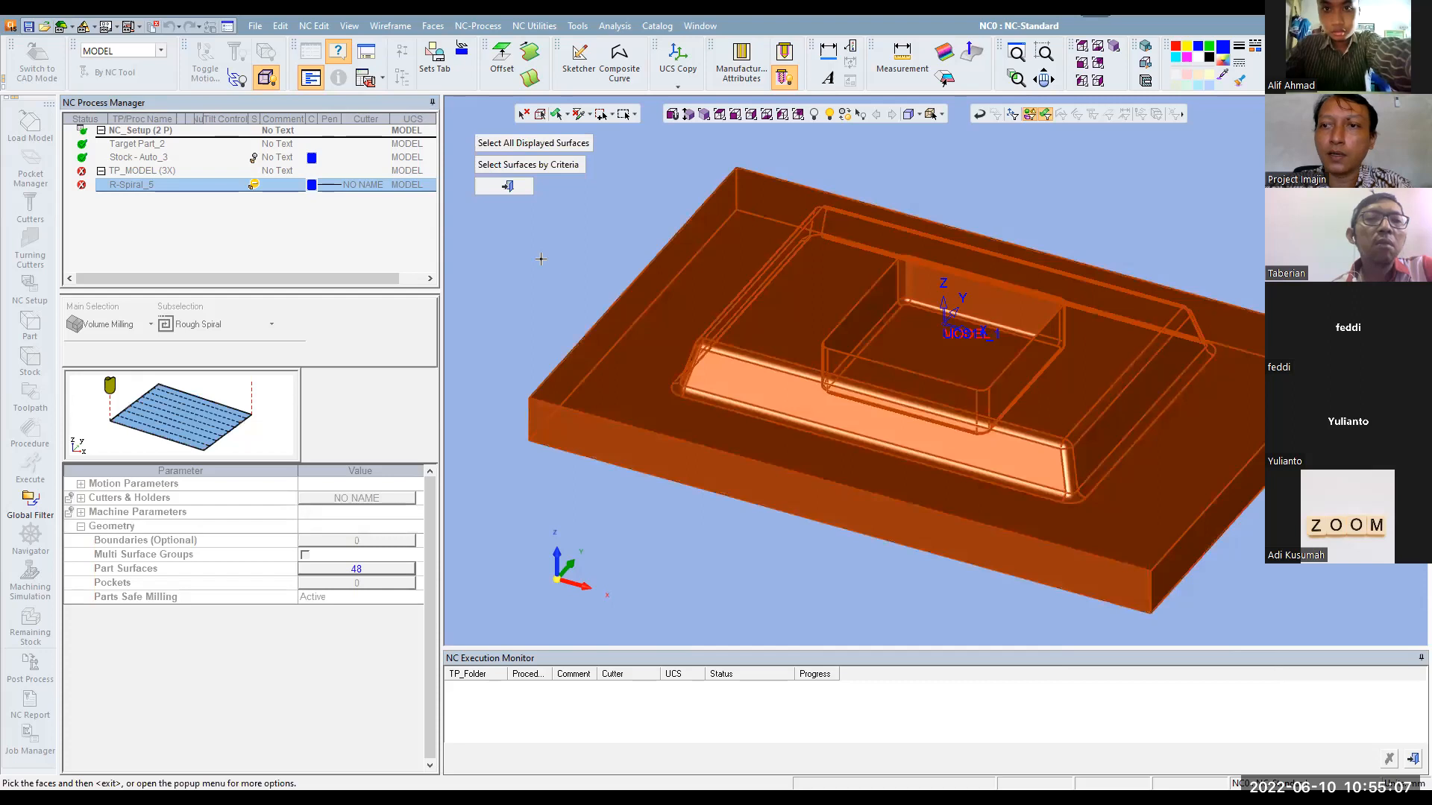
{"action": "left_click", "coordinate": [509, 190]}
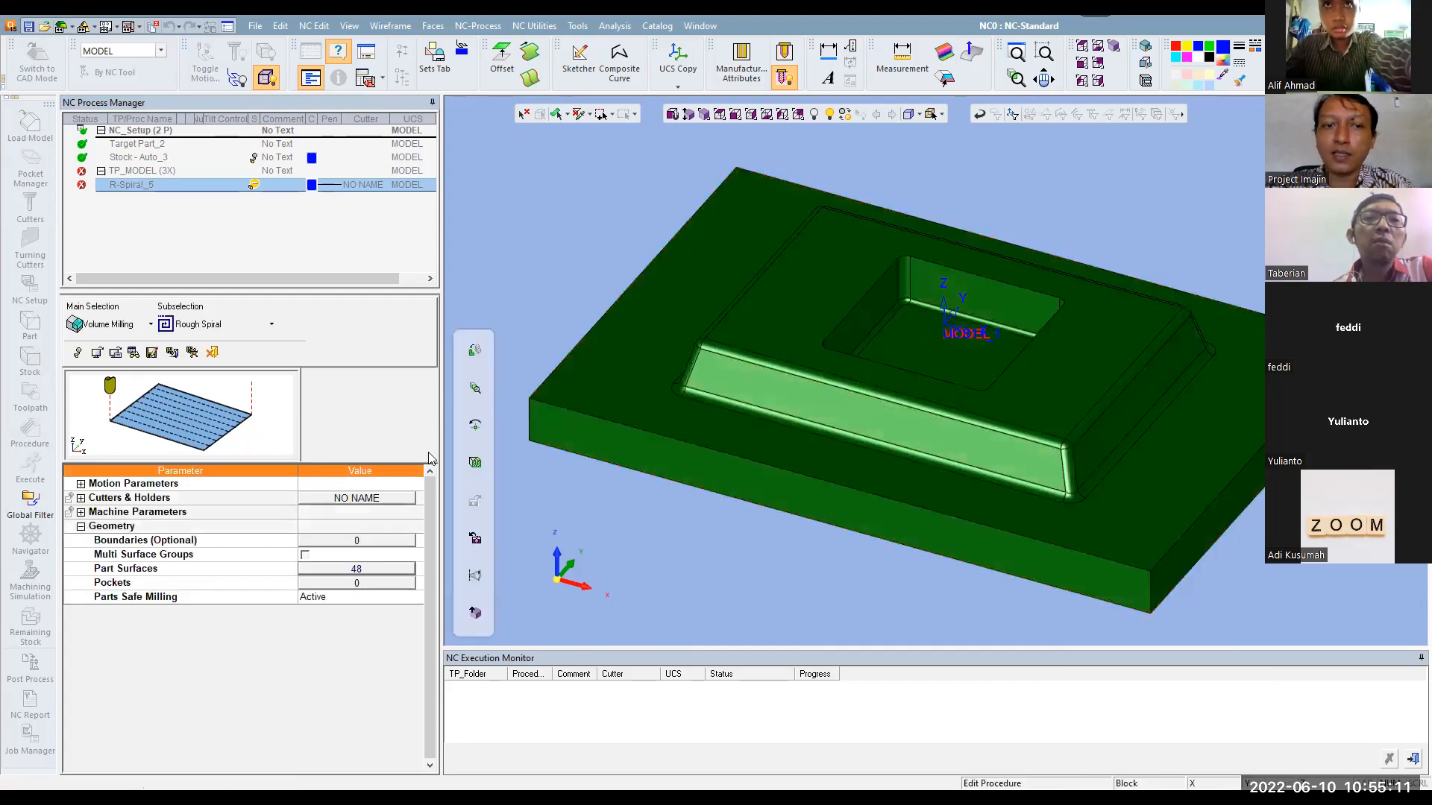
Clear the procedure's part surfaces and select all displayed surfaces with only a portion of the part in view
{"action": "left_click", "coordinate": [370, 569]}
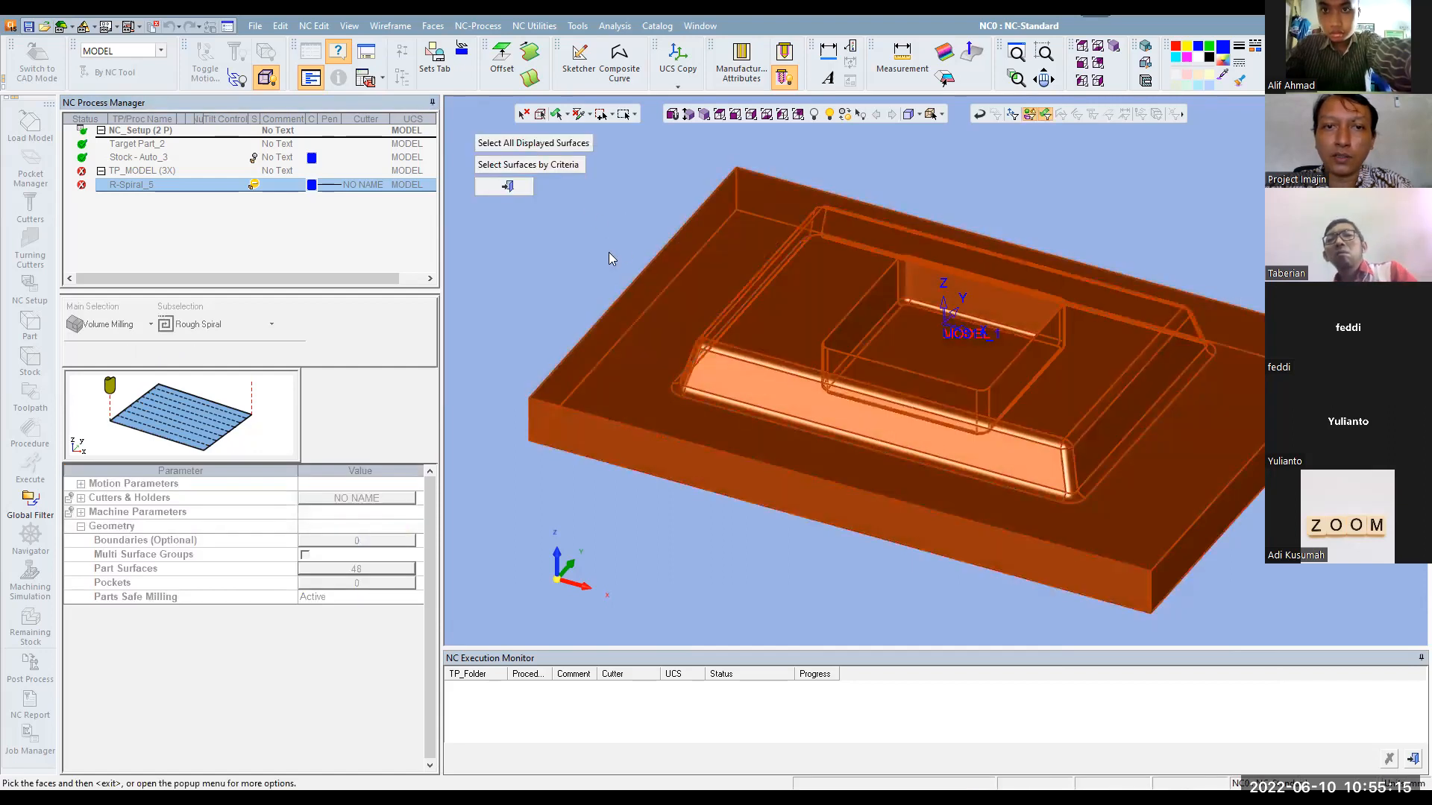
{"action": "left_click", "coordinate": [608, 299]}
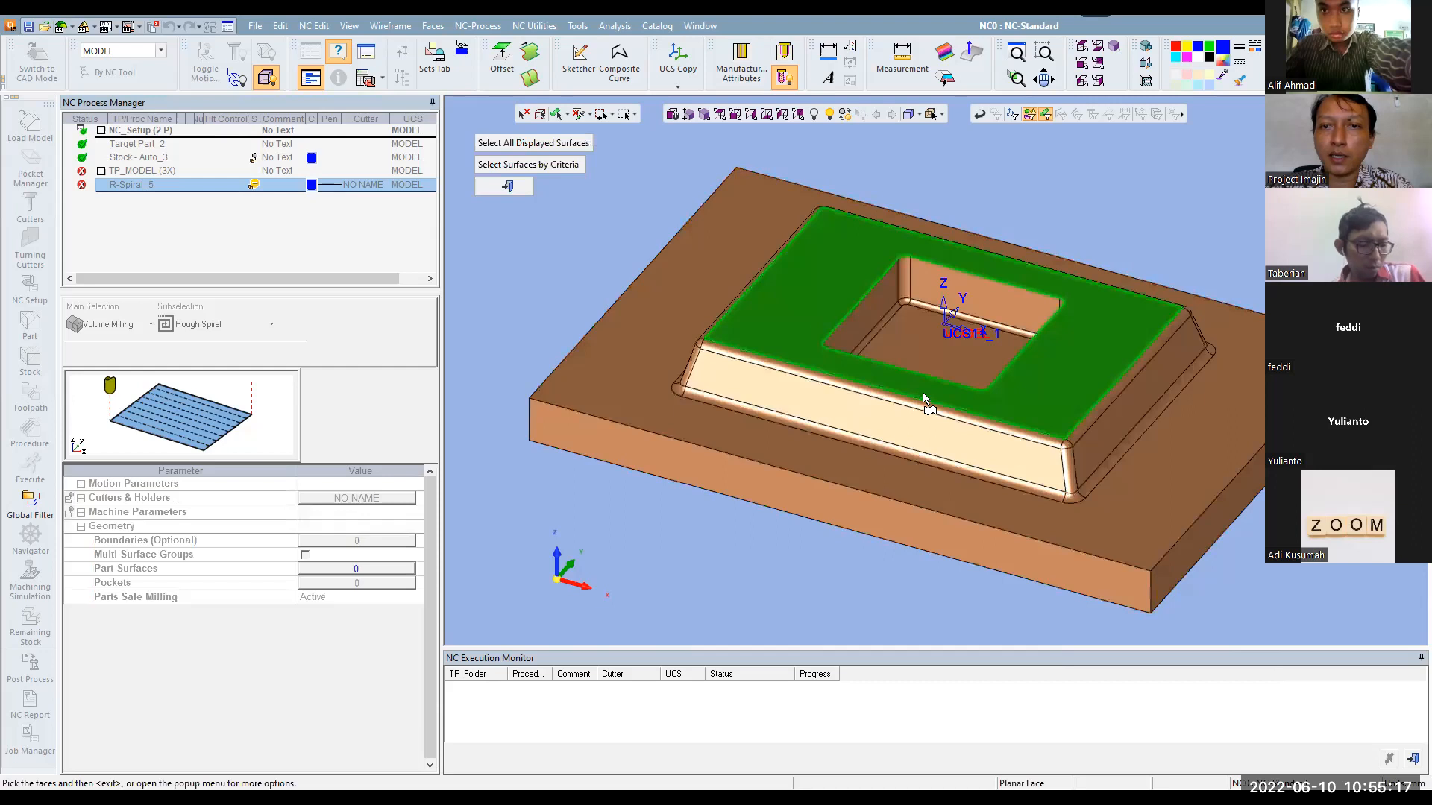
{"action": "scroll", "coordinate": [924, 392], "scroll_direction": "up", "scroll_amount": 5}
{"action": "scroll", "coordinate": [686, 265], "scroll_direction": "down", "scroll_amount": 3}
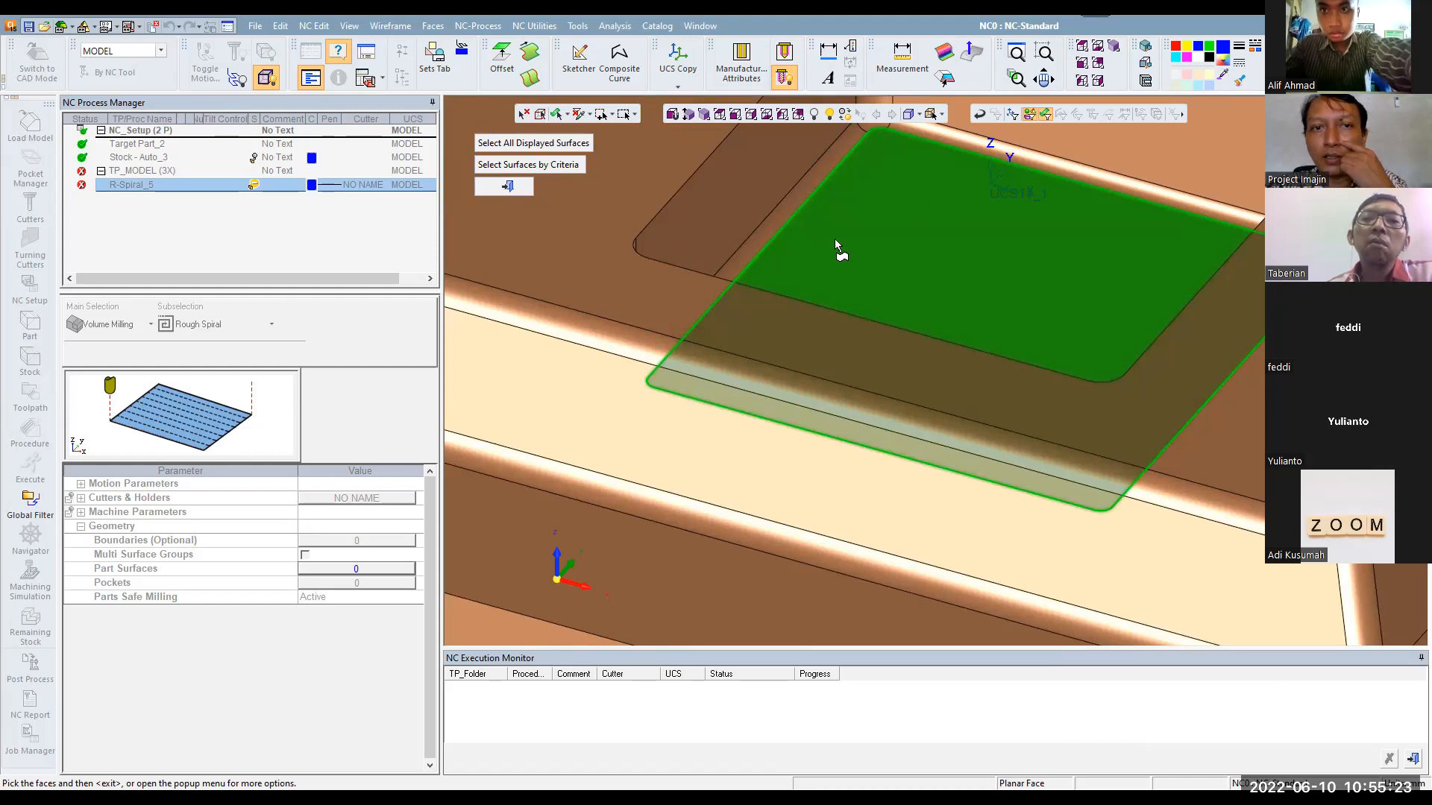
{"action": "scroll", "coordinate": [835, 239], "scroll_direction": "up", "scroll_amount": 3}
{"action": "left_click", "coordinate": [575, 147]}
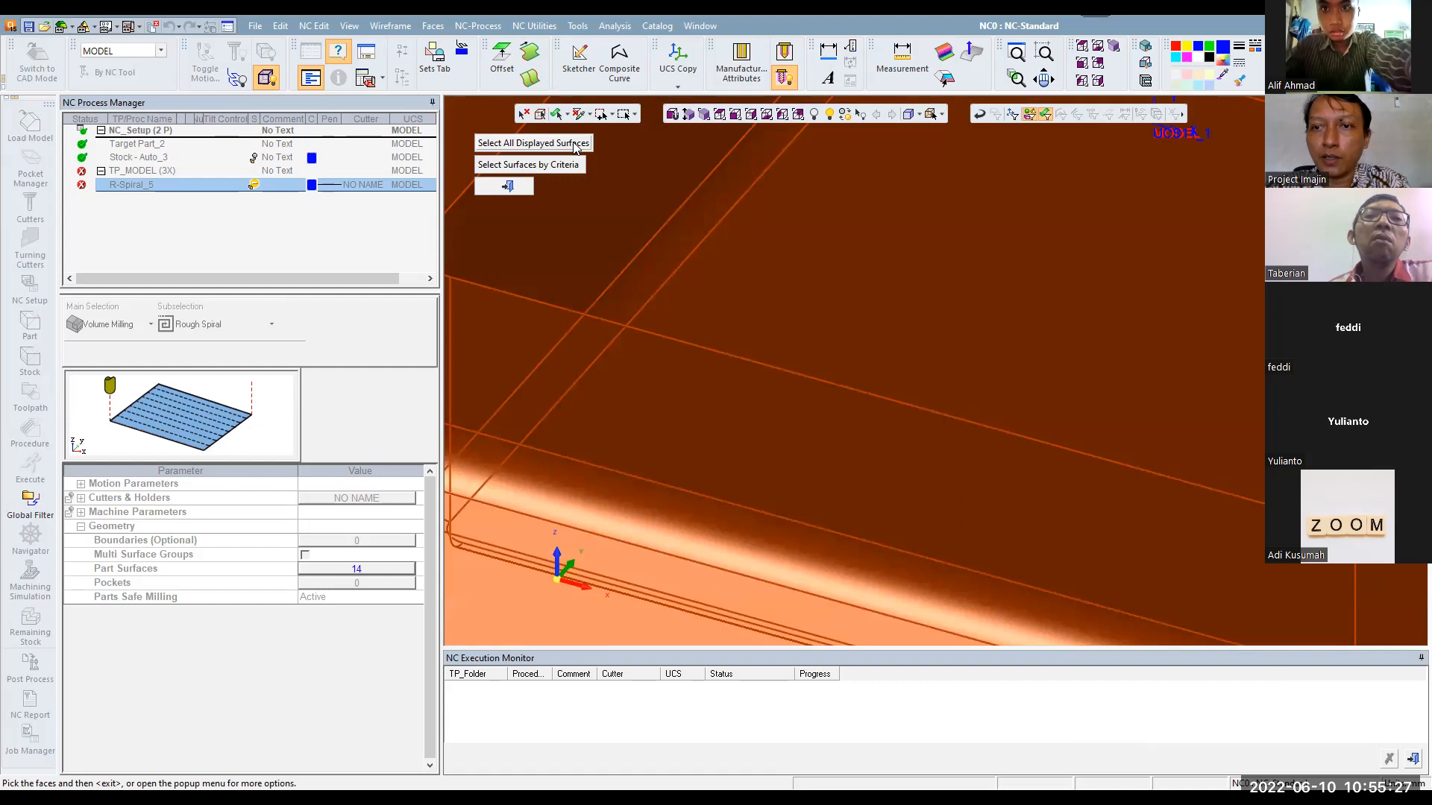
Select all displayed surfaces again with the whole part in view and accept the part surfaces selection
{"action": "scroll", "coordinate": [755, 258], "scroll_direction": "down", "scroll_amount": 5}
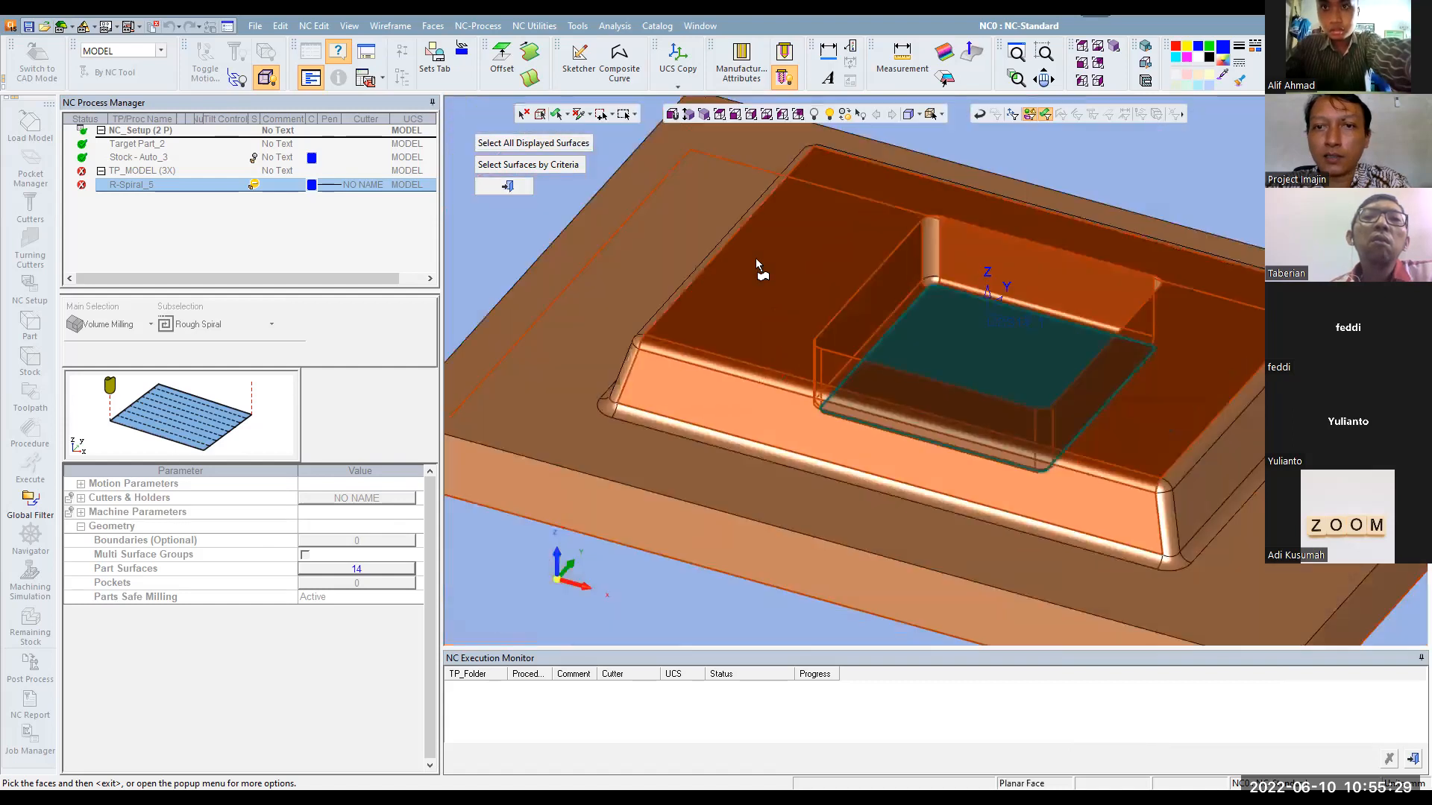
{"action": "mouse_move", "coordinate": [1023, 212]}
{"action": "middle_mouse_down"}
{"action": "mouse_move", "coordinate": [997, 217]}
{"action": "mouse_move", "coordinate": [1056, 218]}
{"action": "mouse_move", "coordinate": [1045, 216]}
{"action": "middle_mouse_up"}
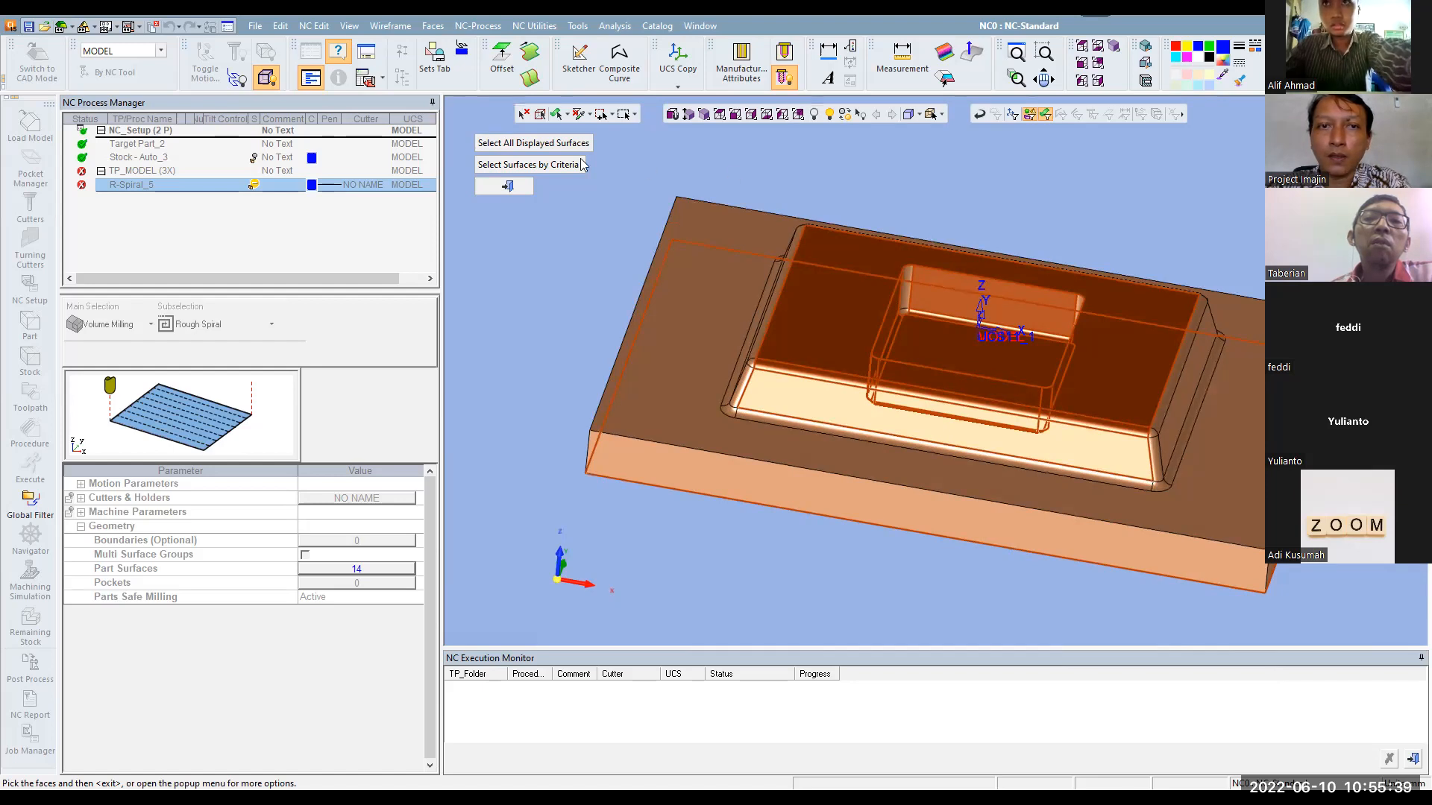
{"action": "left_click", "coordinate": [533, 142]}
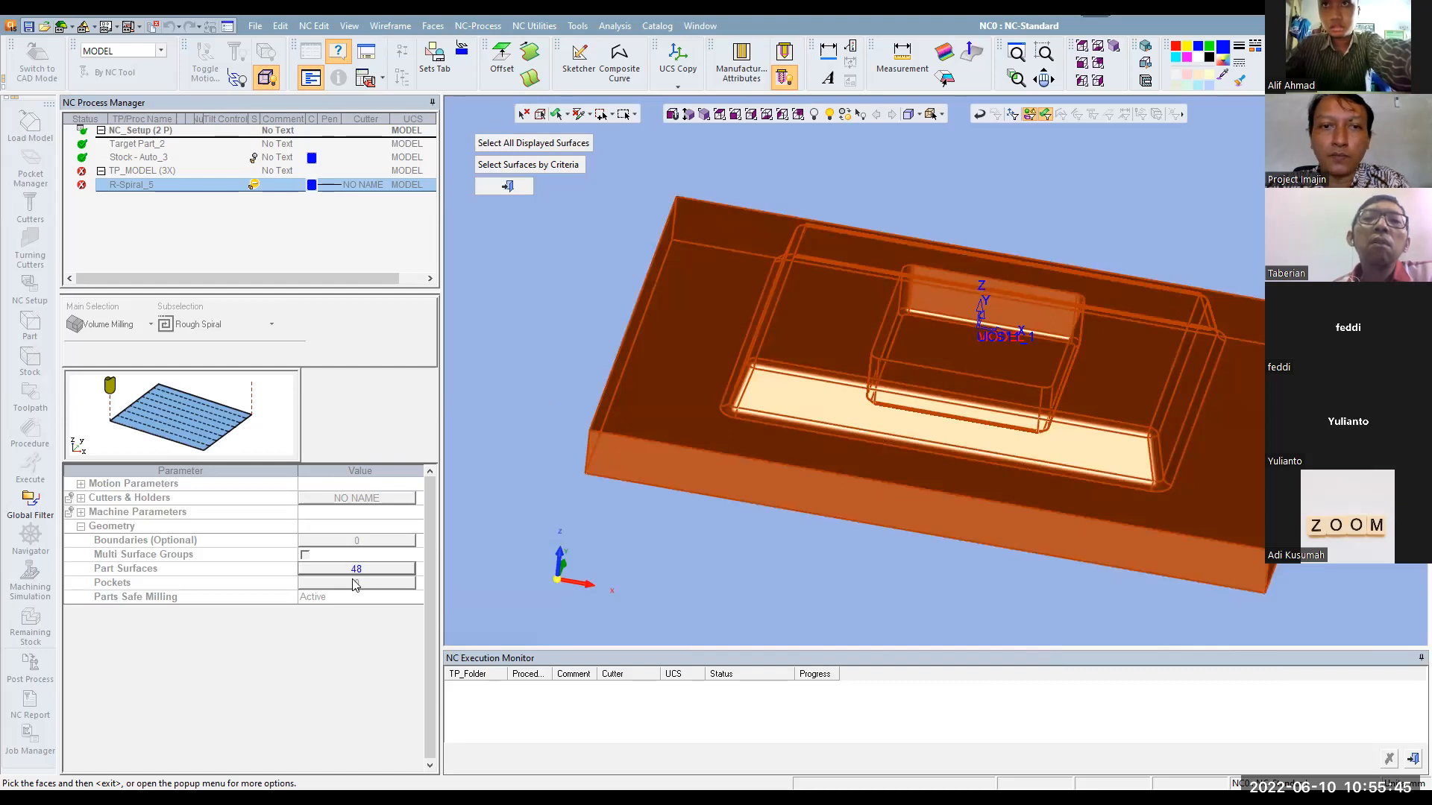
{"action": "left_click", "coordinate": [507, 186]}
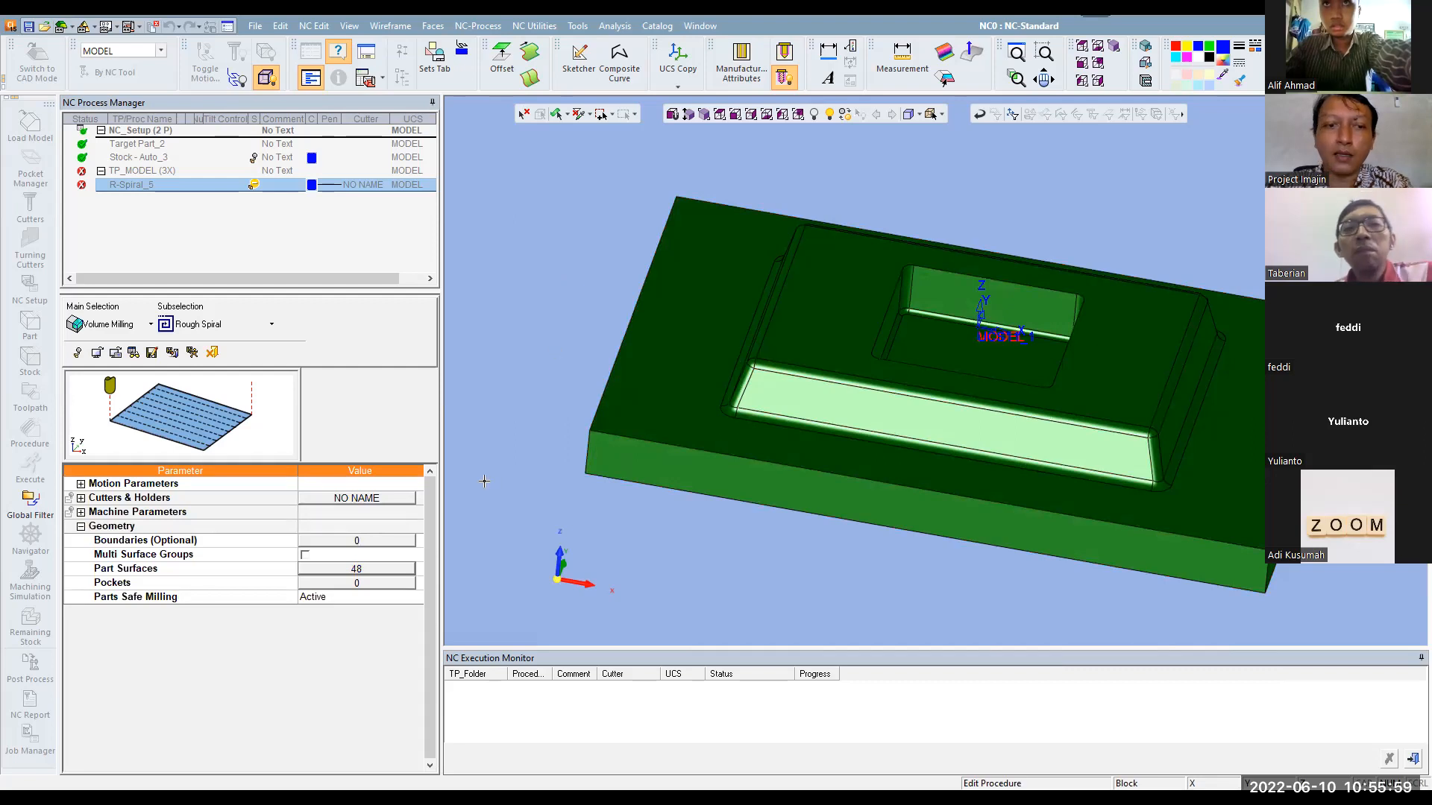
Reopen the part surfaces selection, unselect all of its surfaces, and accept the empty selection
{"action": "left_click", "coordinate": [388, 570]}
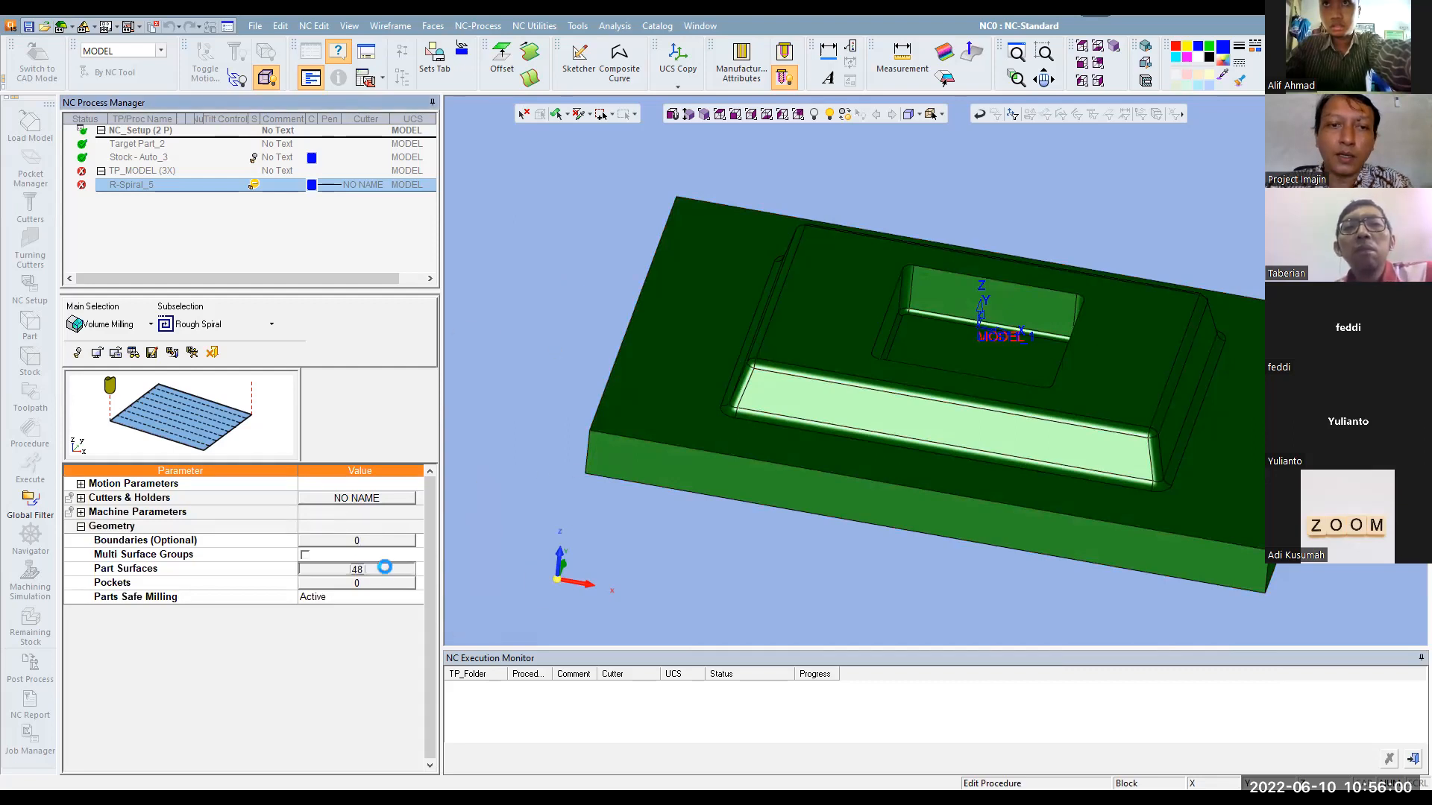
{"action": "right_click", "coordinate": [569, 214]}
{"action": "left_click", "coordinate": [602, 292]}
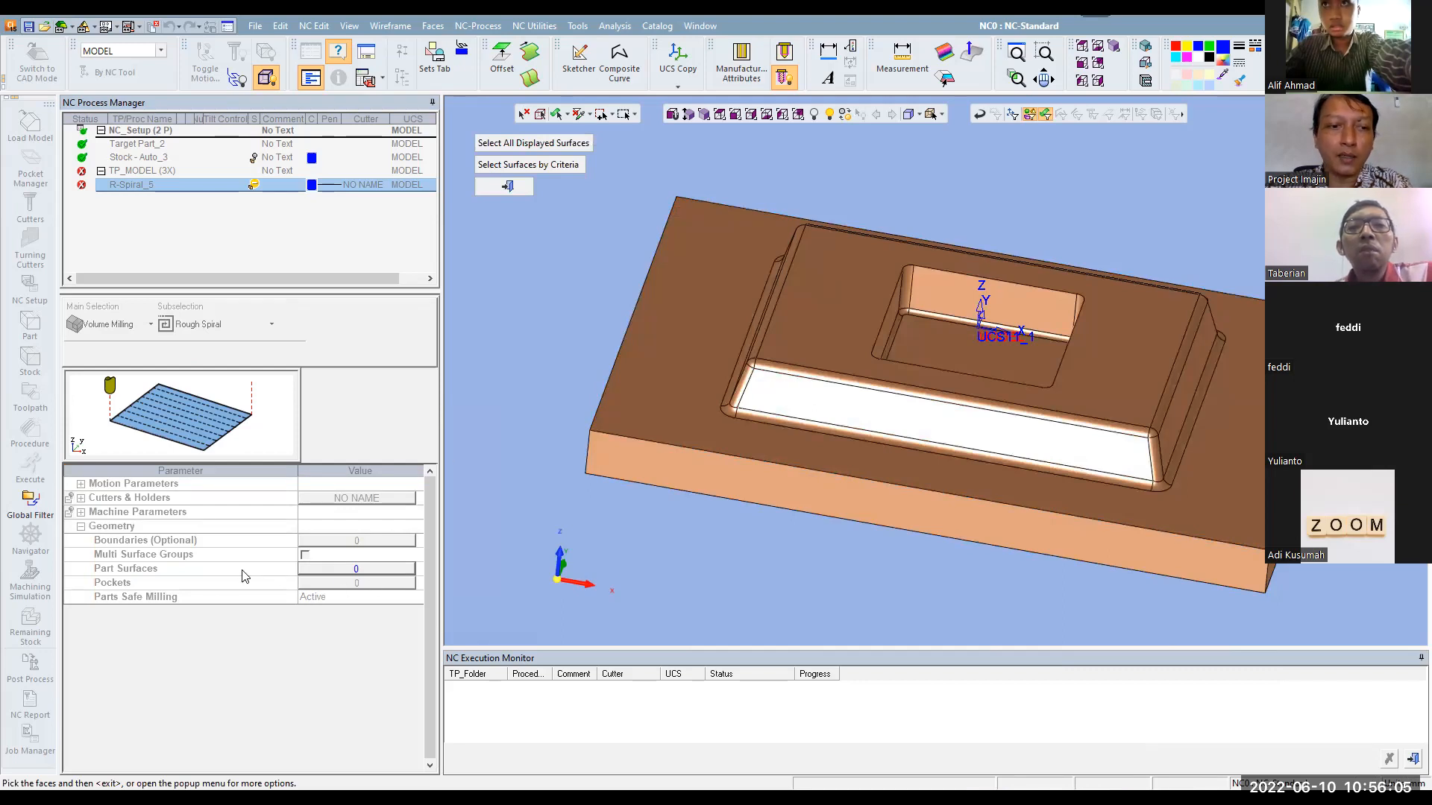
{"action": "left_click", "coordinate": [514, 188]}
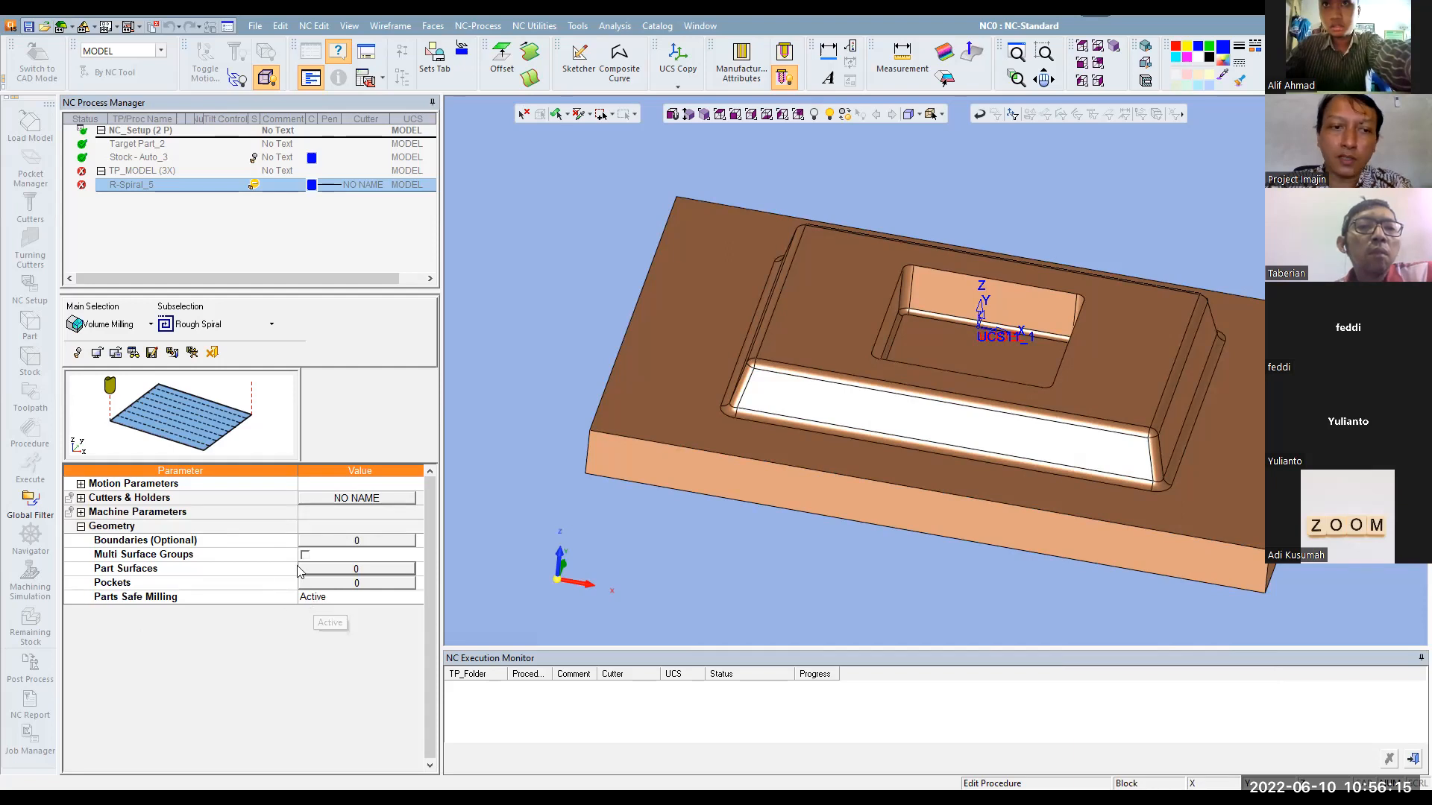
Assign the flat milling cutter ENDM 20 to the Rough Spiral procedure
{"action": "left_click", "coordinate": [362, 498]}
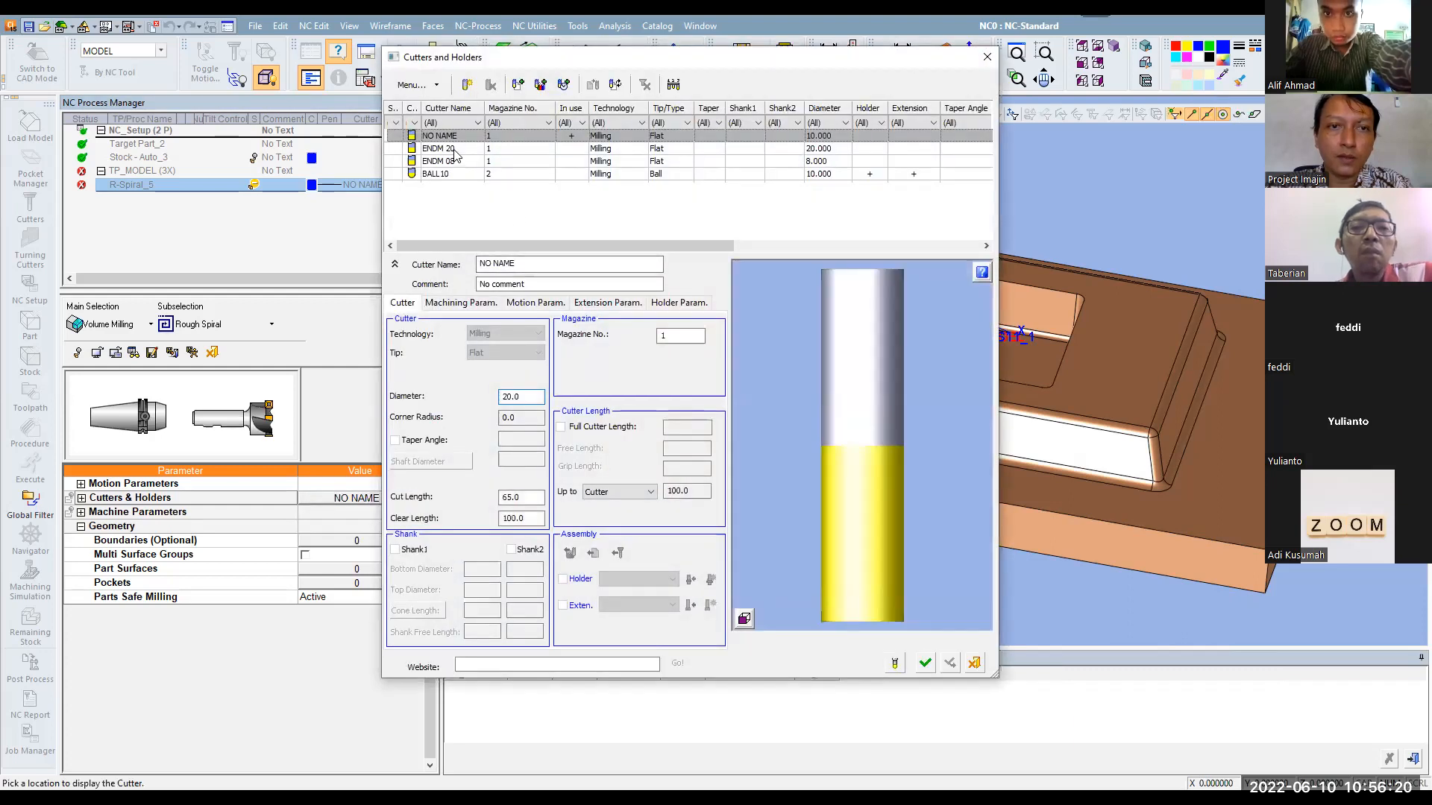
{"action": "left_click", "coordinate": [454, 151]}
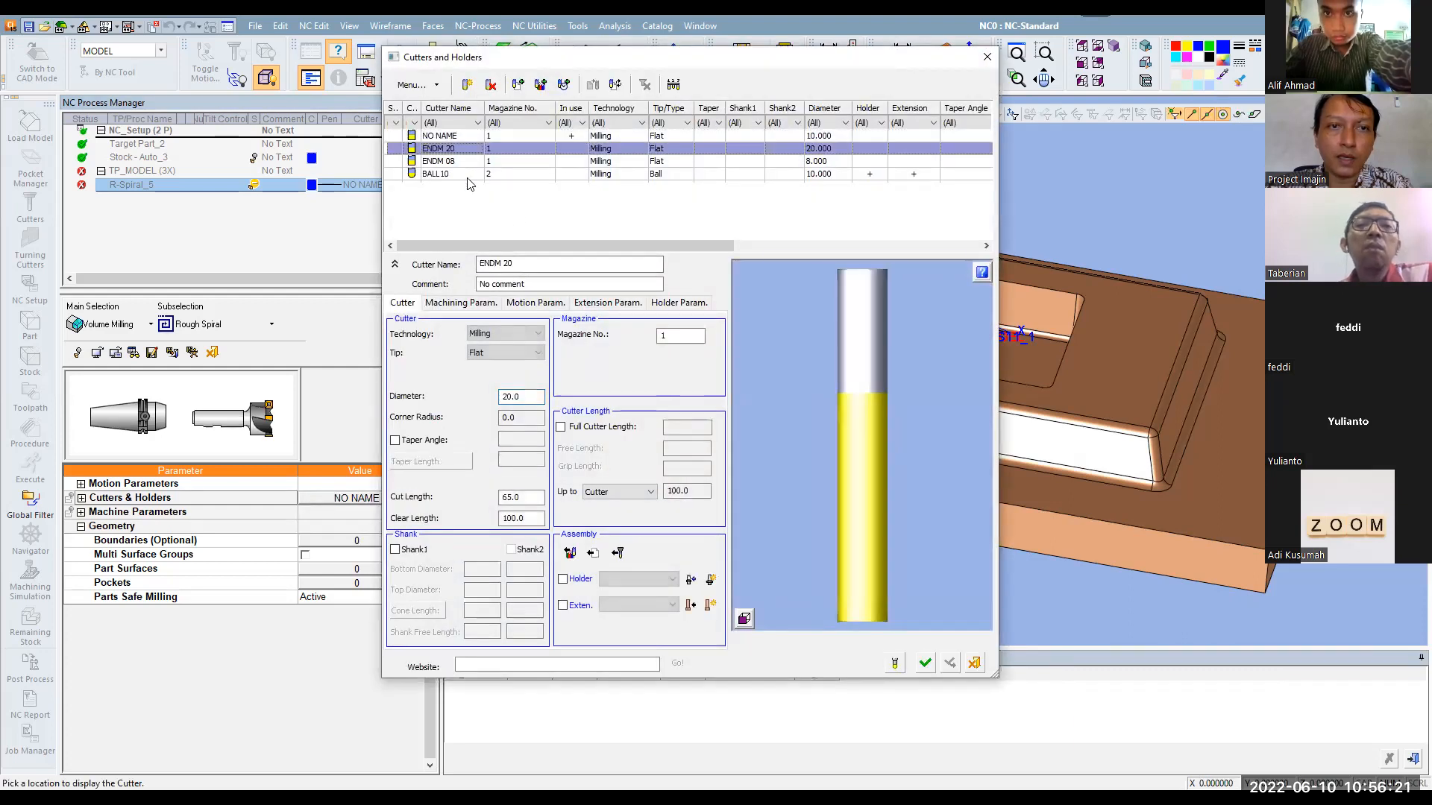
{"action": "left_click", "coordinate": [925, 663]}
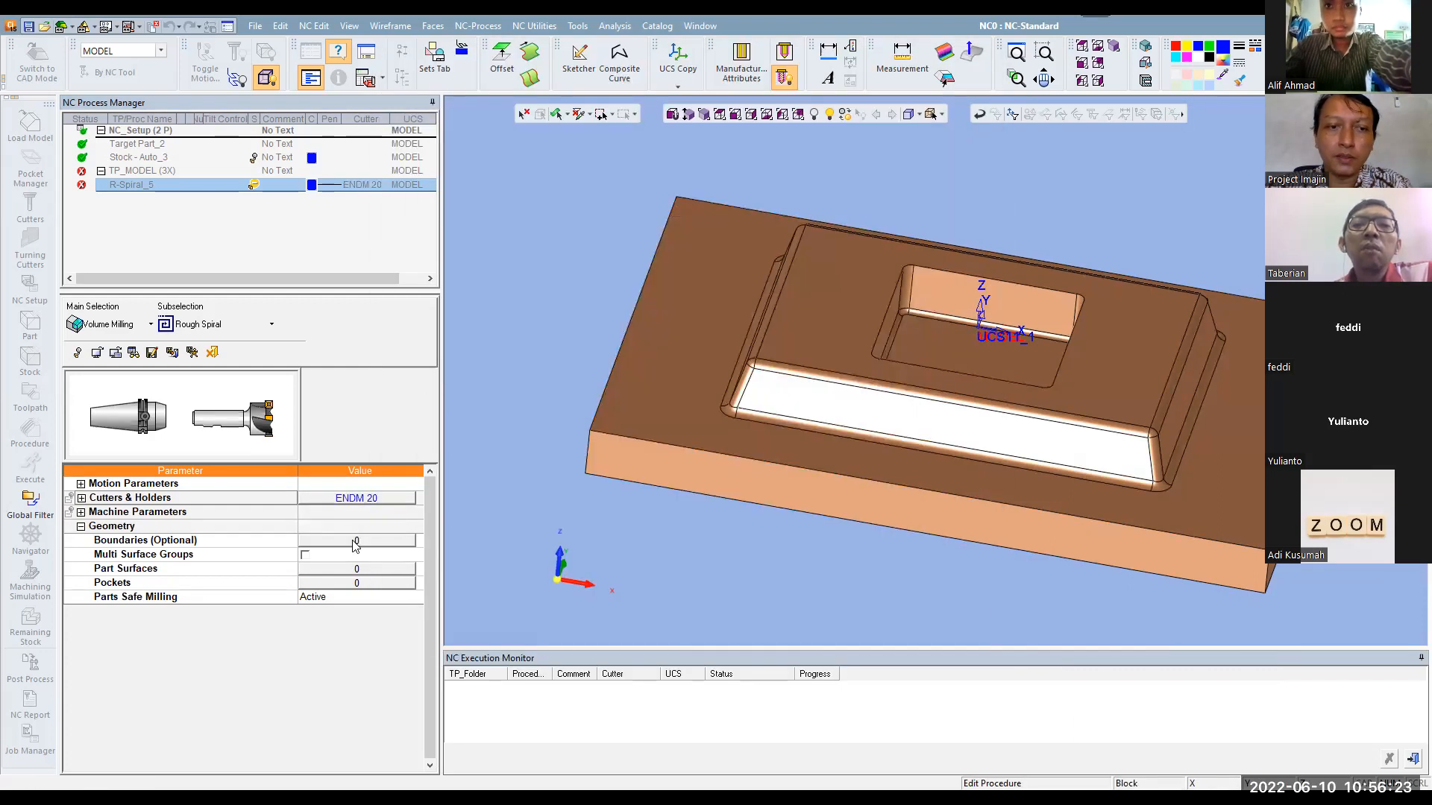
Expand the machine parameters and set all procedure parameters from the cutter's parameters
{"action": "left_click", "coordinate": [82, 512]}
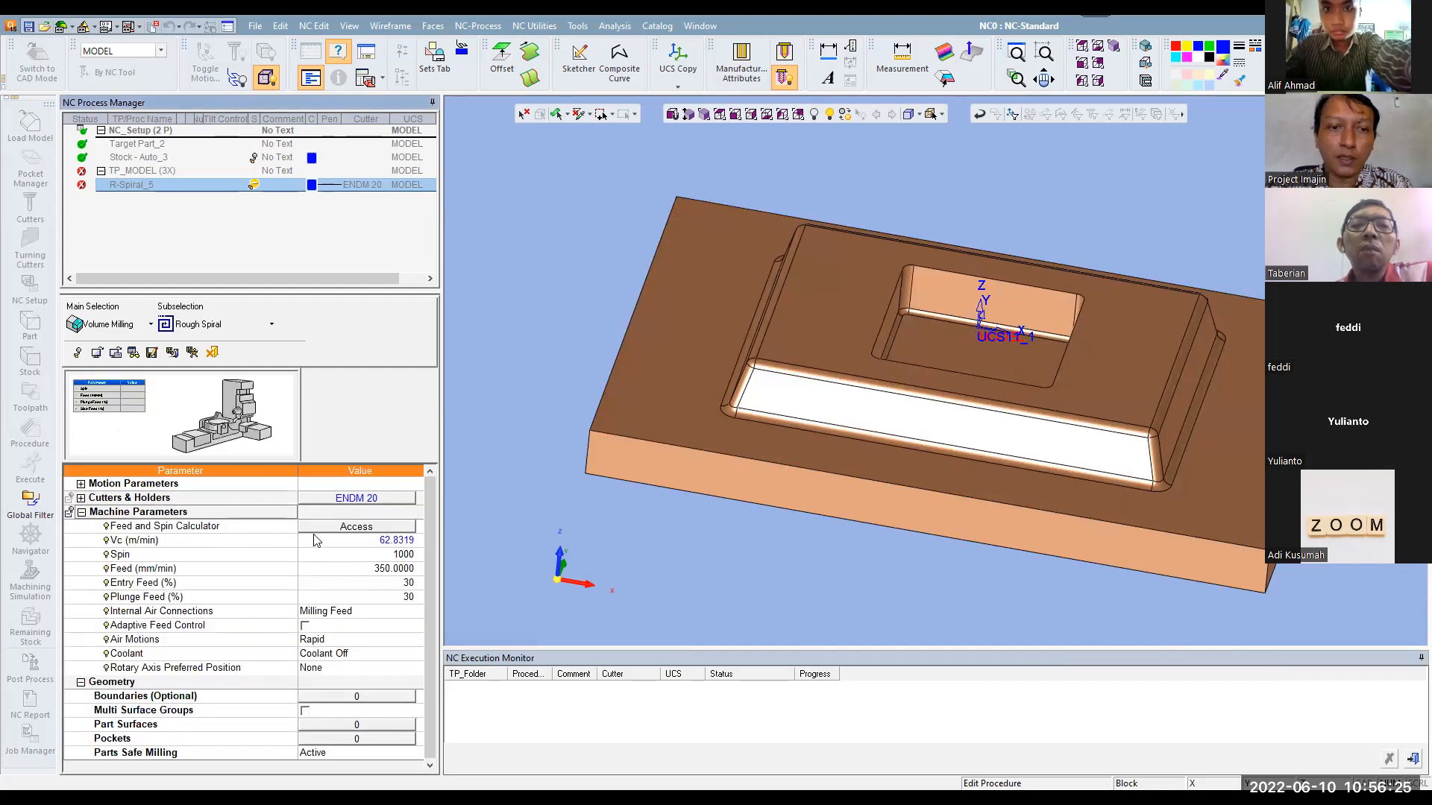
{"action": "right_click", "coordinate": [261, 550]}
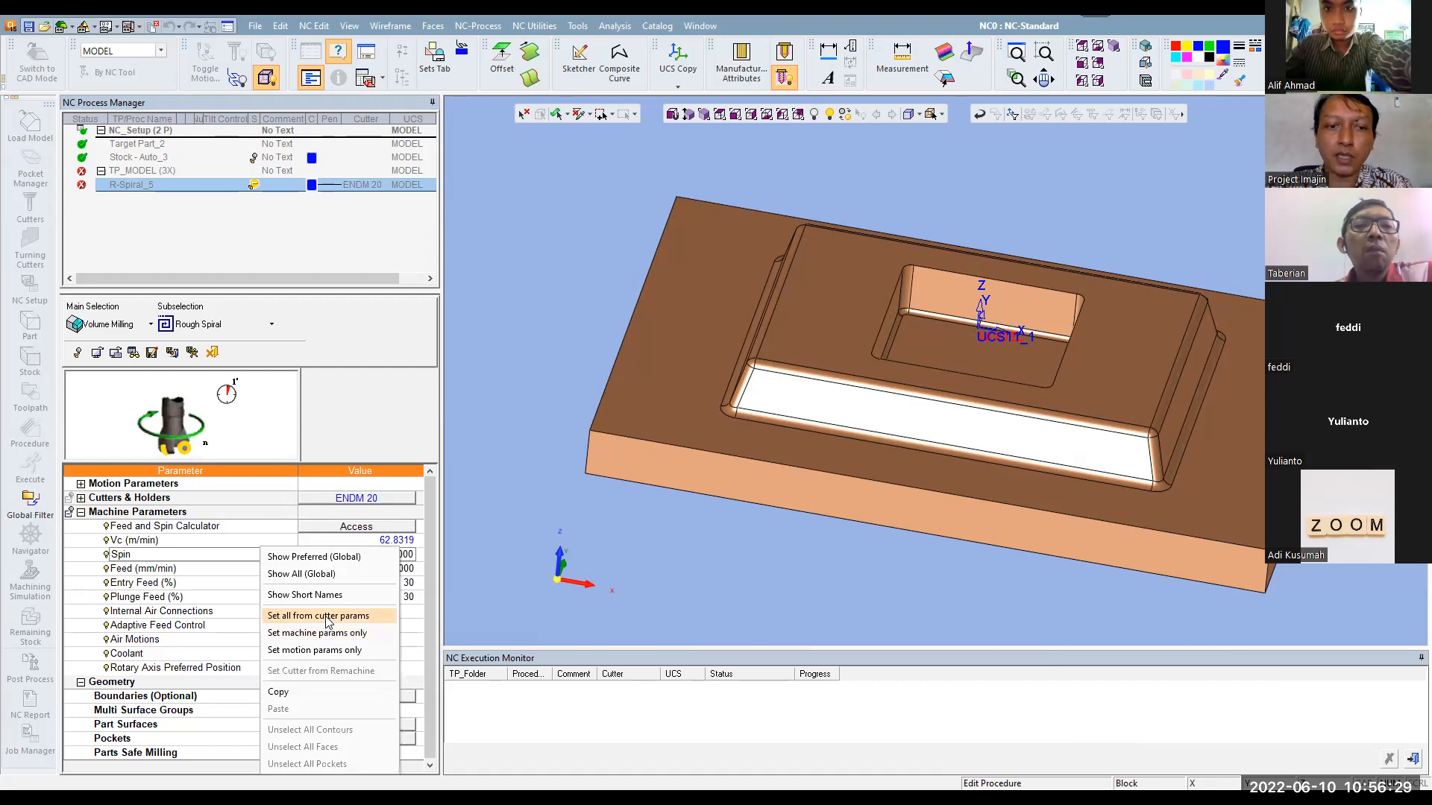
{"action": "left_click", "coordinate": [326, 617]}
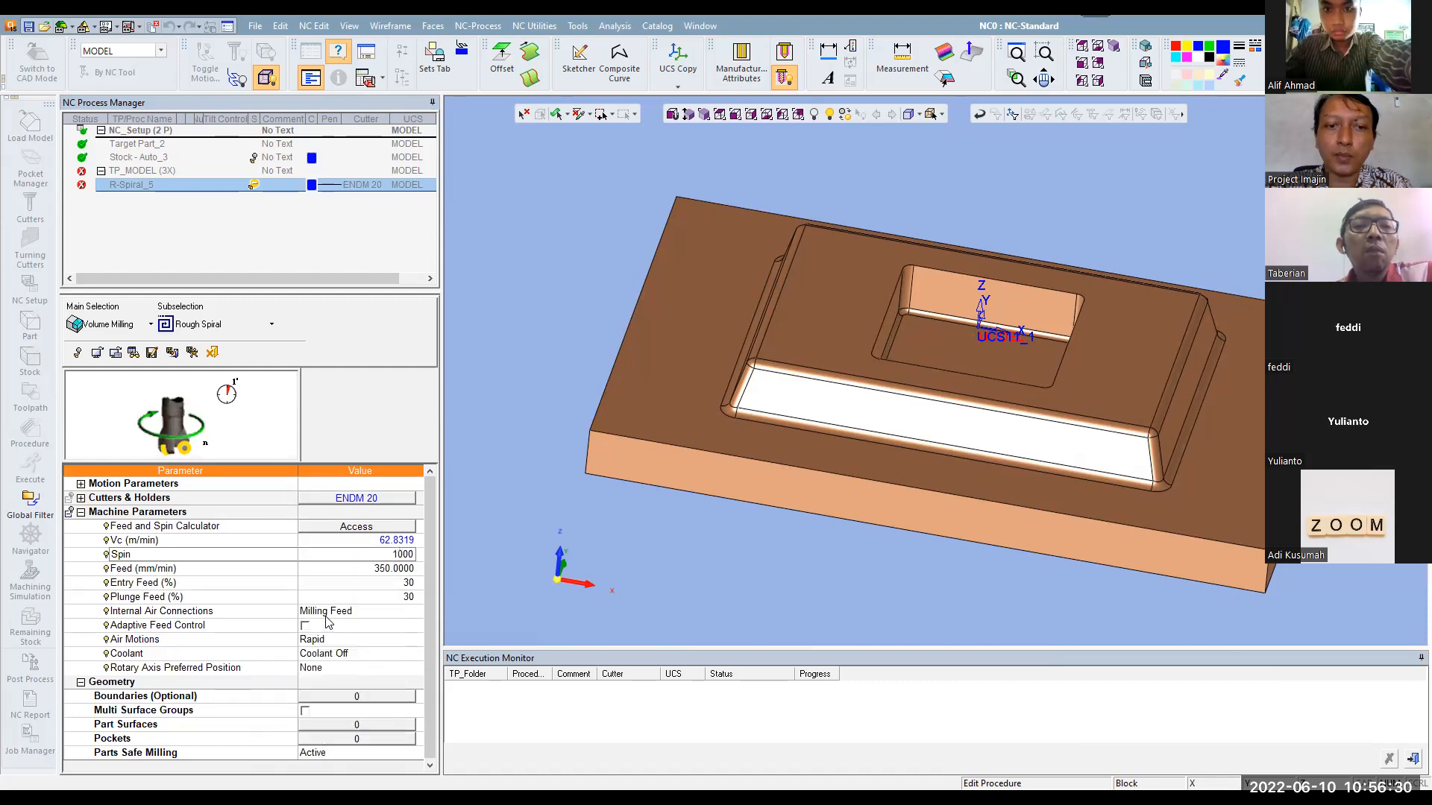
Examine ENDM 20's machining parameters and its material related values against the procedure's machine parameters, and close the cutter dialog
{"action": "left_click", "coordinate": [398, 499]}
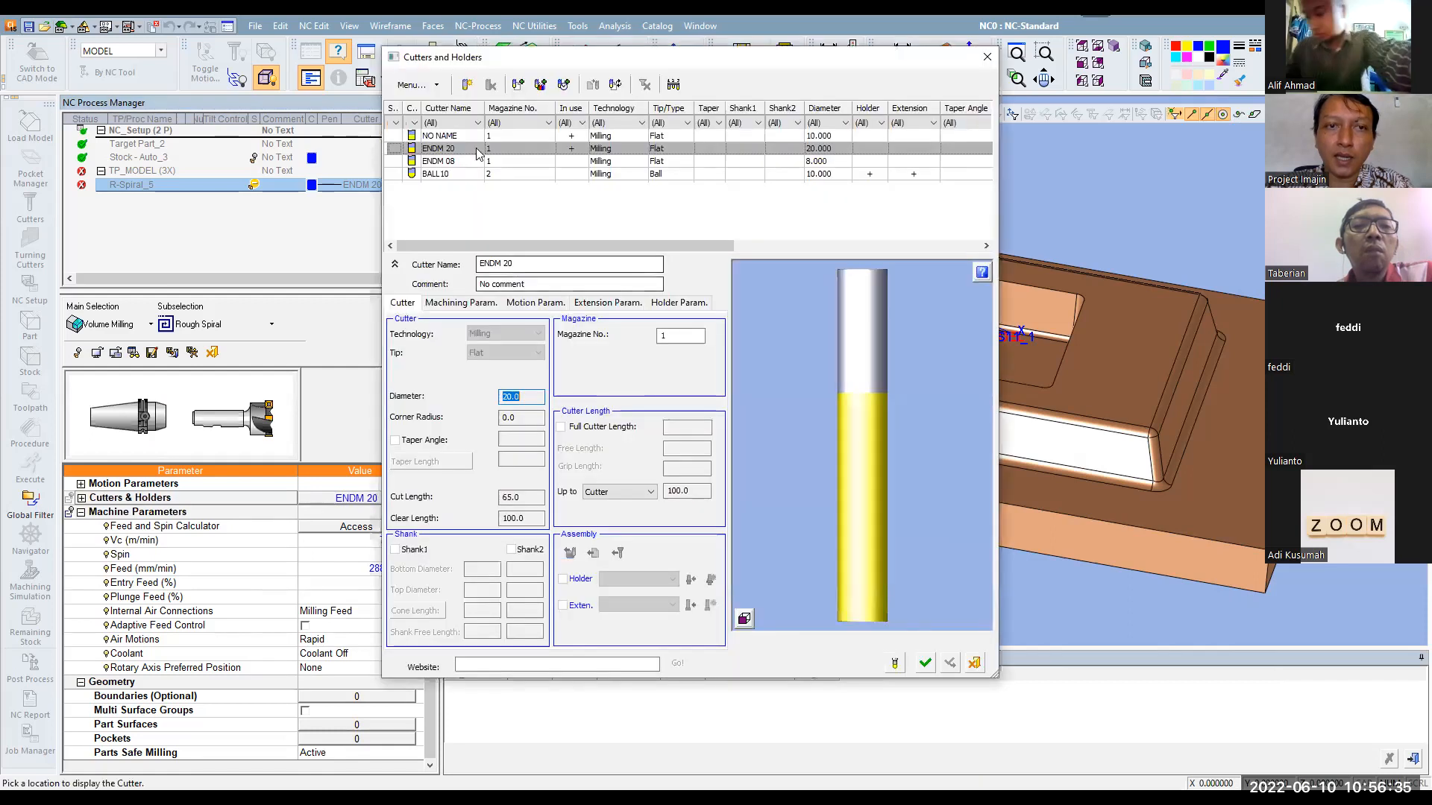
{"action": "left_click", "coordinate": [496, 304]}
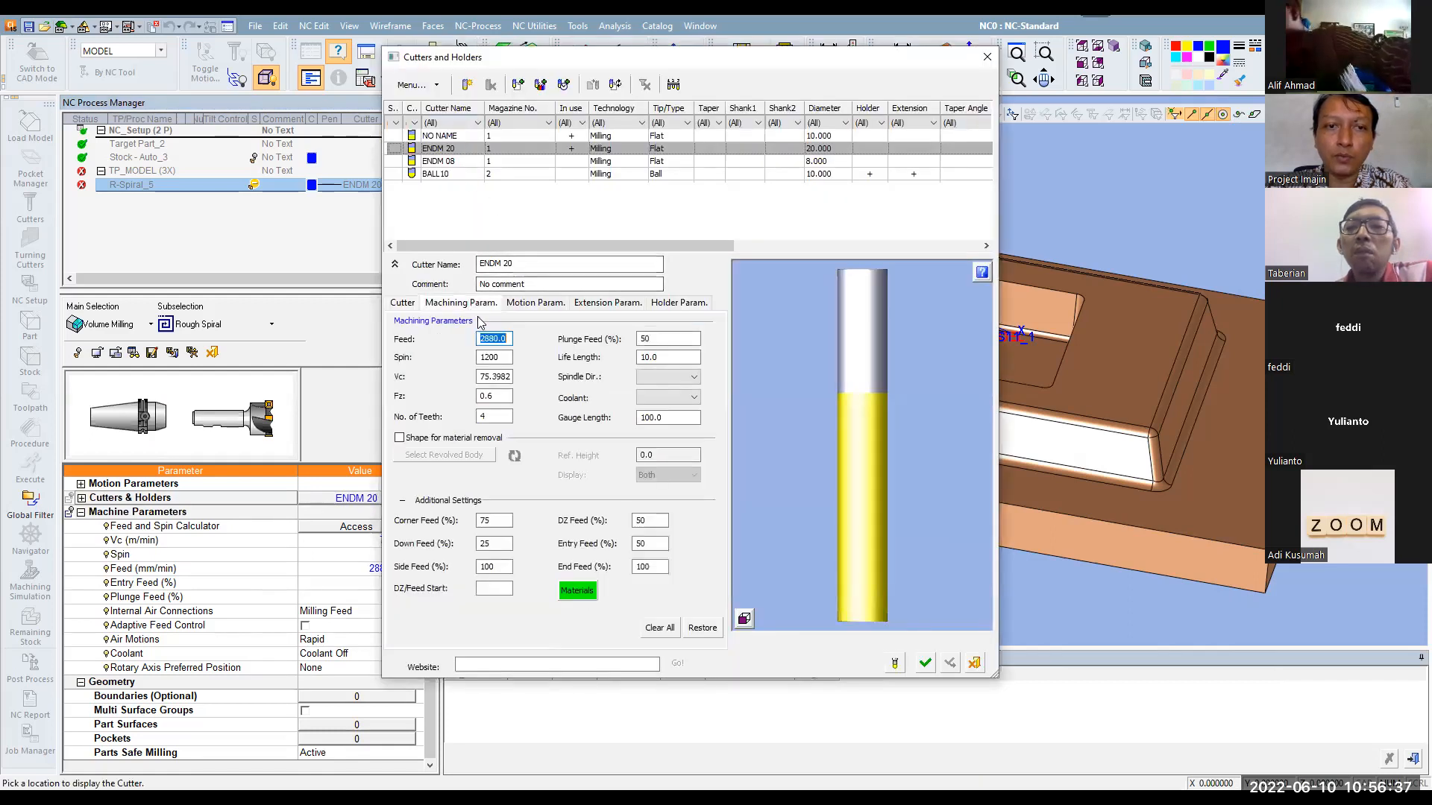
{"action": "left_click", "coordinate": [577, 591]}
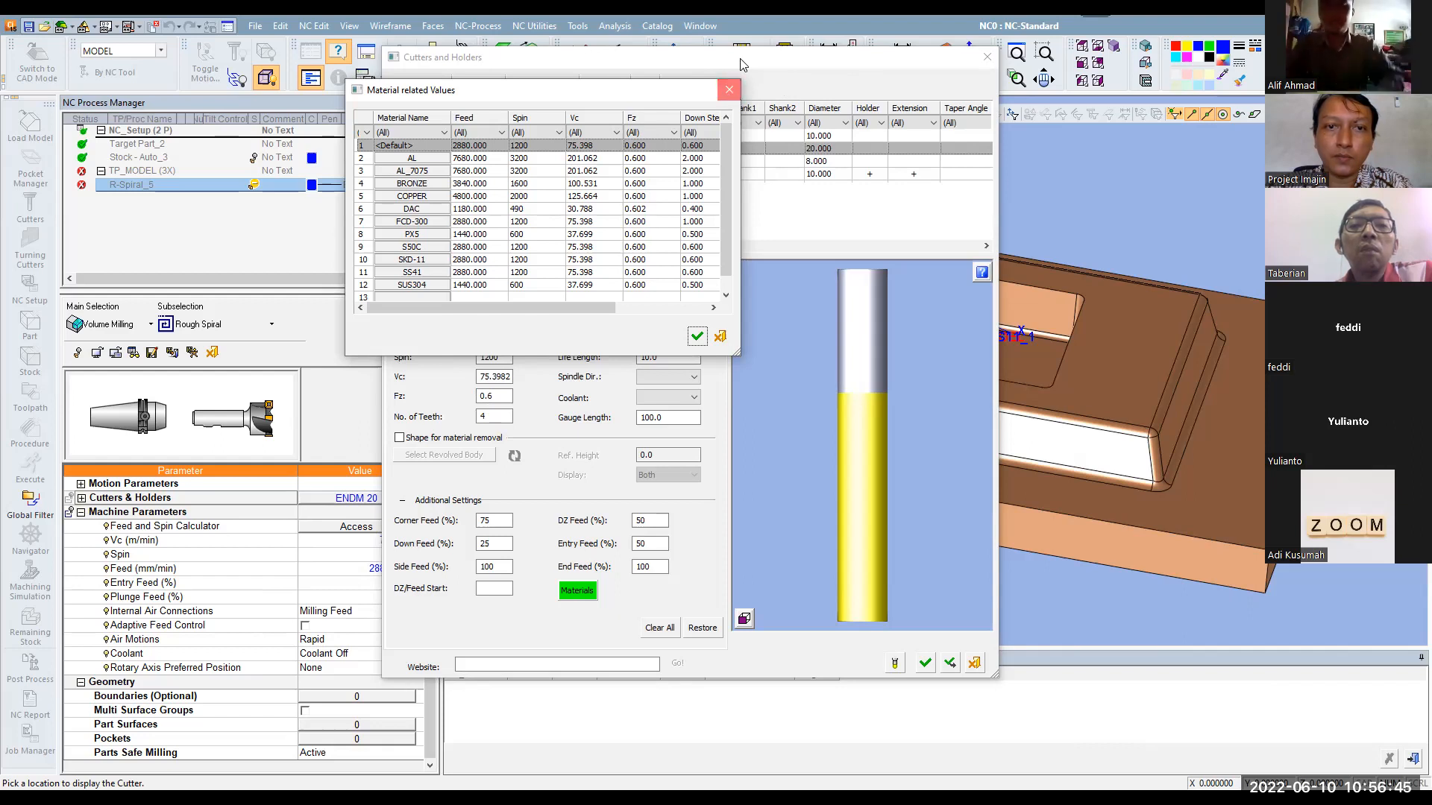
{"action": "left_click", "coordinate": [729, 89]}
{"action": "left_click_drag", "start_coordinate": [740, 60], "coordinate": [850, 55]}
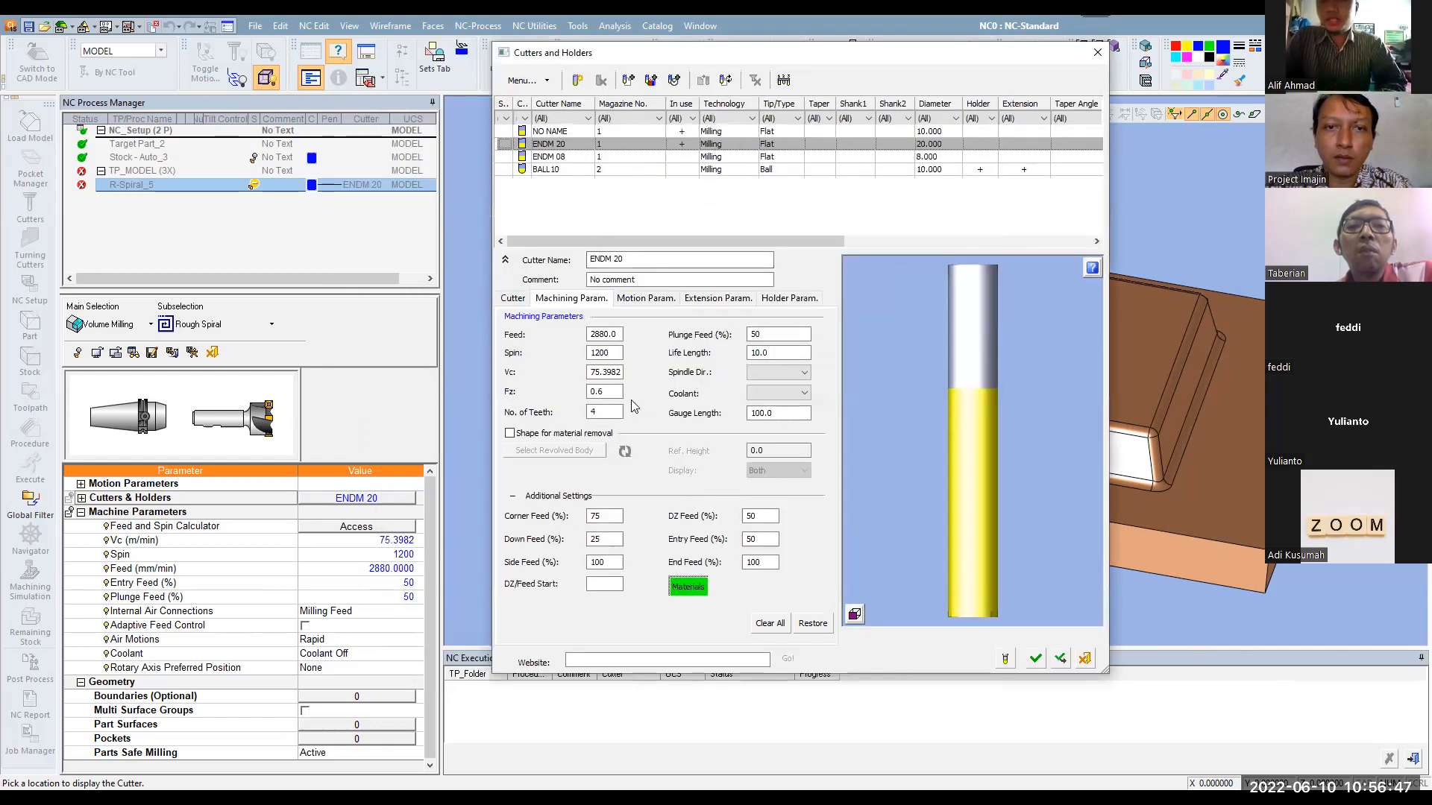
{"action": "left_click", "coordinate": [686, 588]}
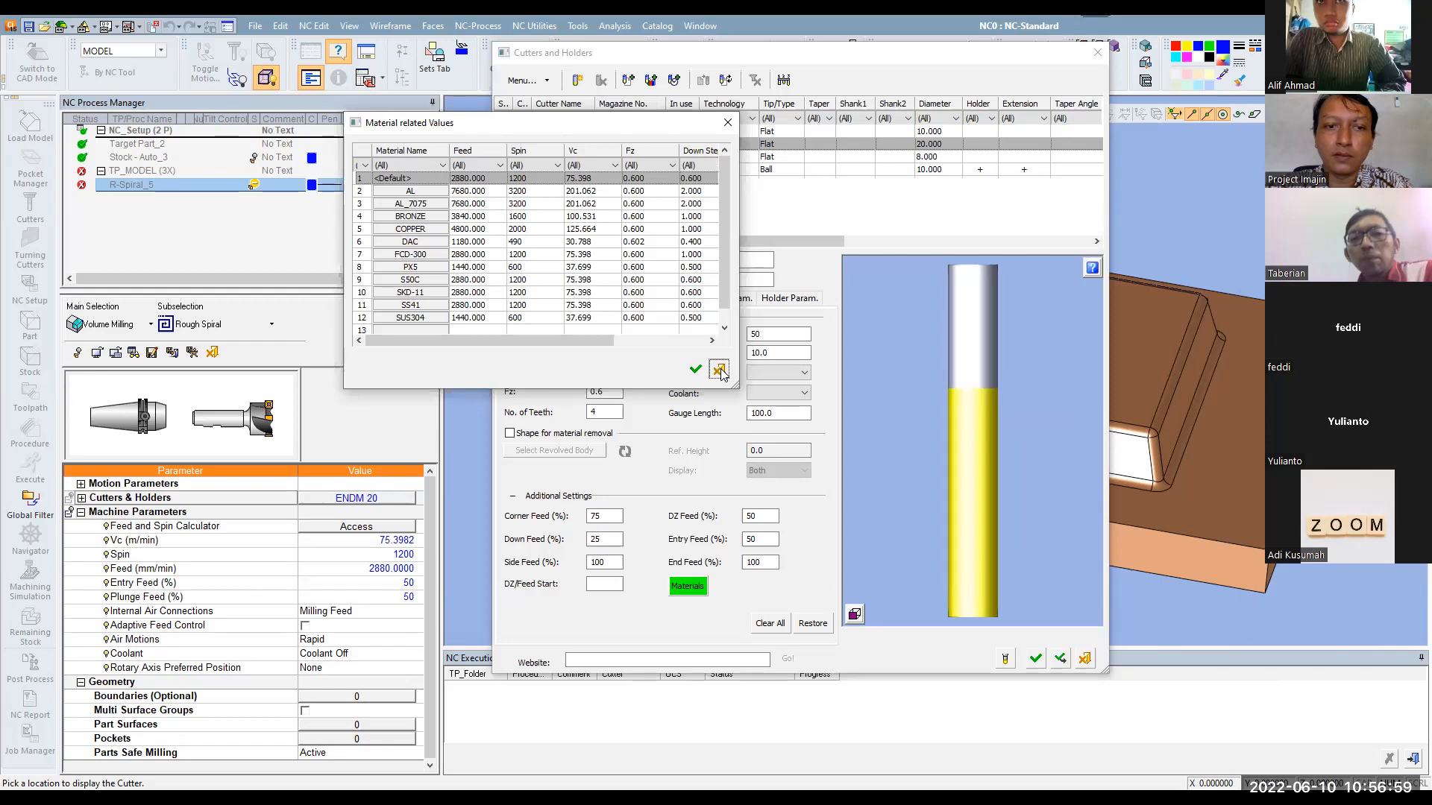
{"action": "left_click", "coordinate": [695, 369]}
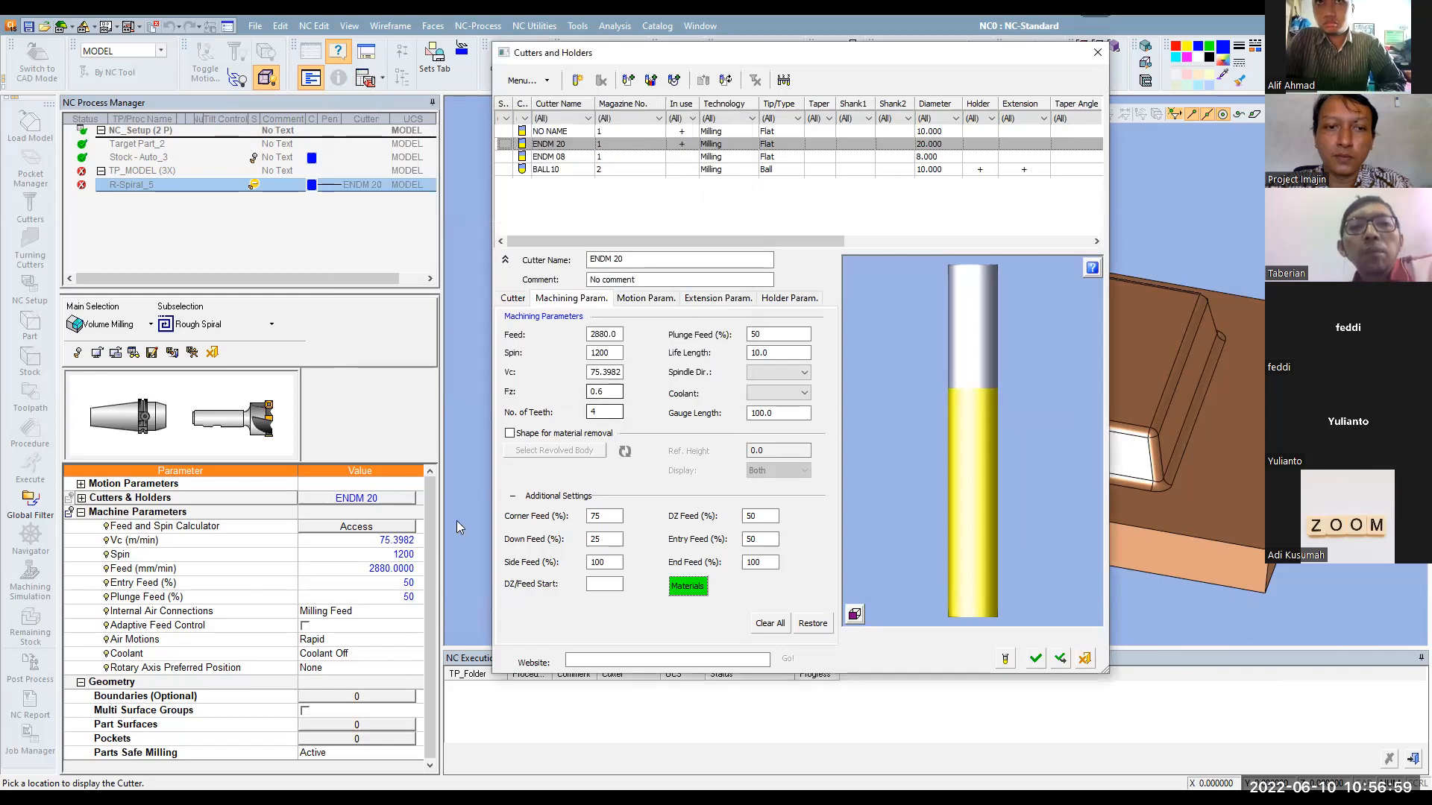
{"action": "right_click", "coordinate": [305, 543]}
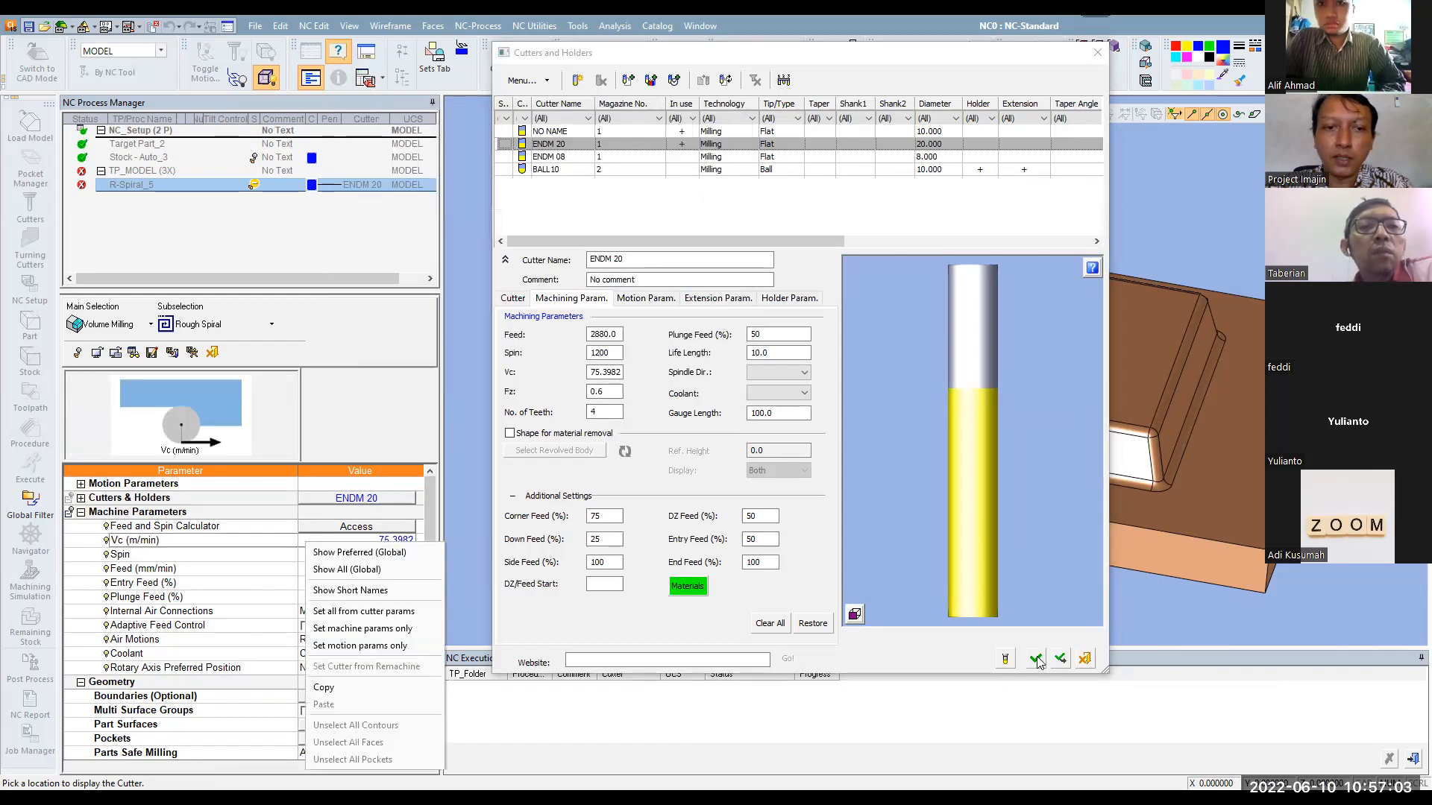
{"action": "left_click", "coordinate": [1036, 659]}
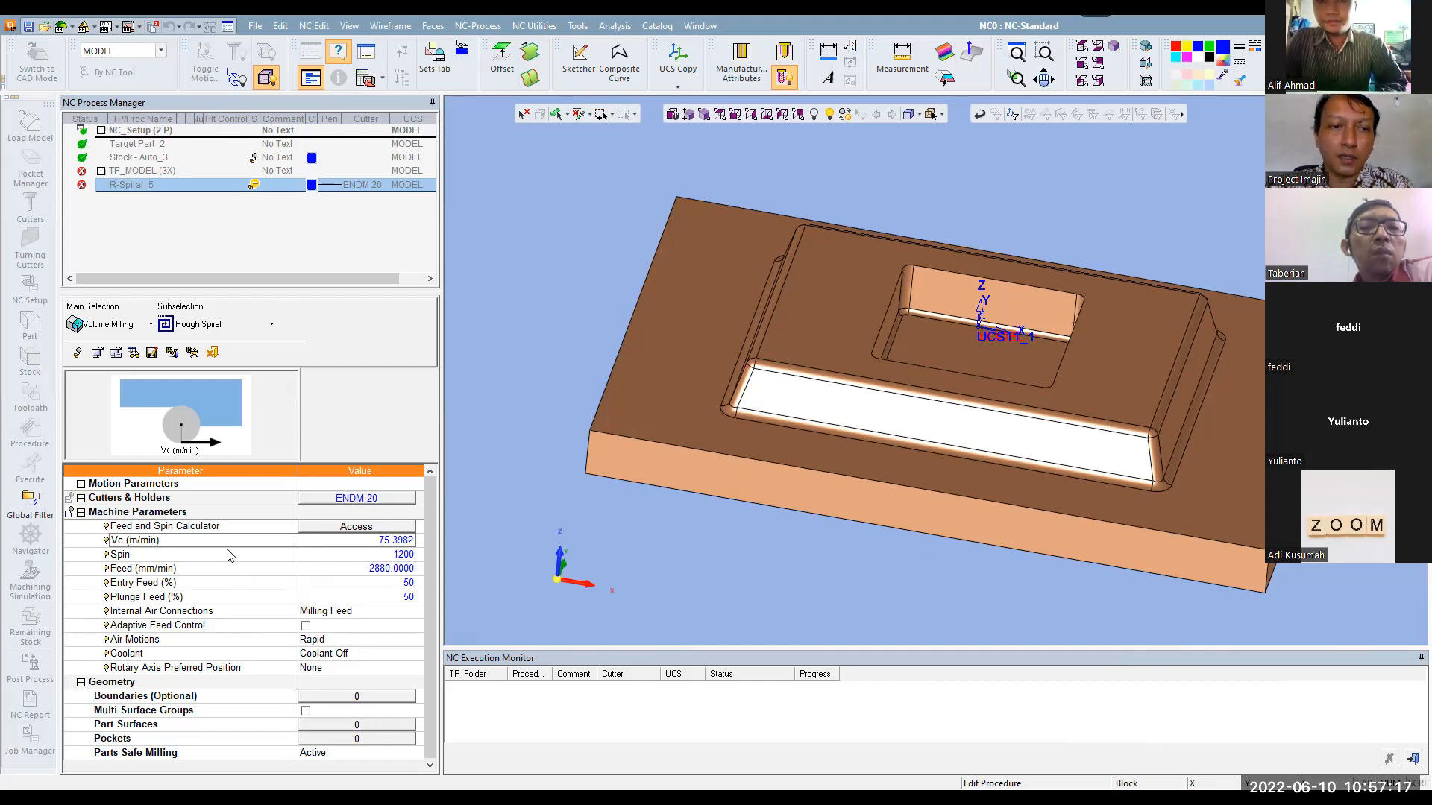
Compare the procedure's tool trajectory steps with ENDM 20's cutter motion parameters, and collapse the tool trajectory group
{"action": "left_click", "coordinate": [81, 515]}
{"action": "left_click", "coordinate": [80, 512]}
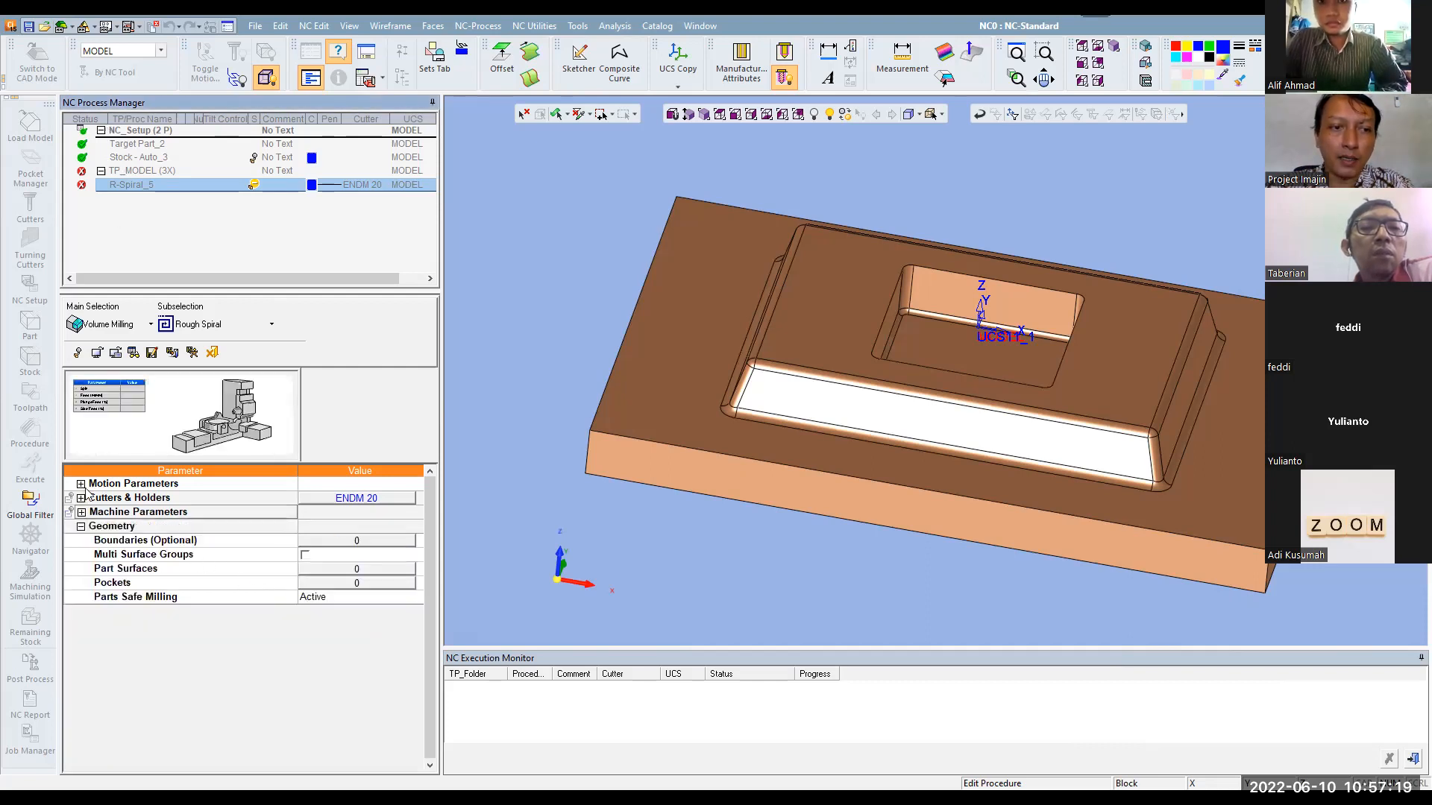
{"action": "left_click", "coordinate": [80, 484]}
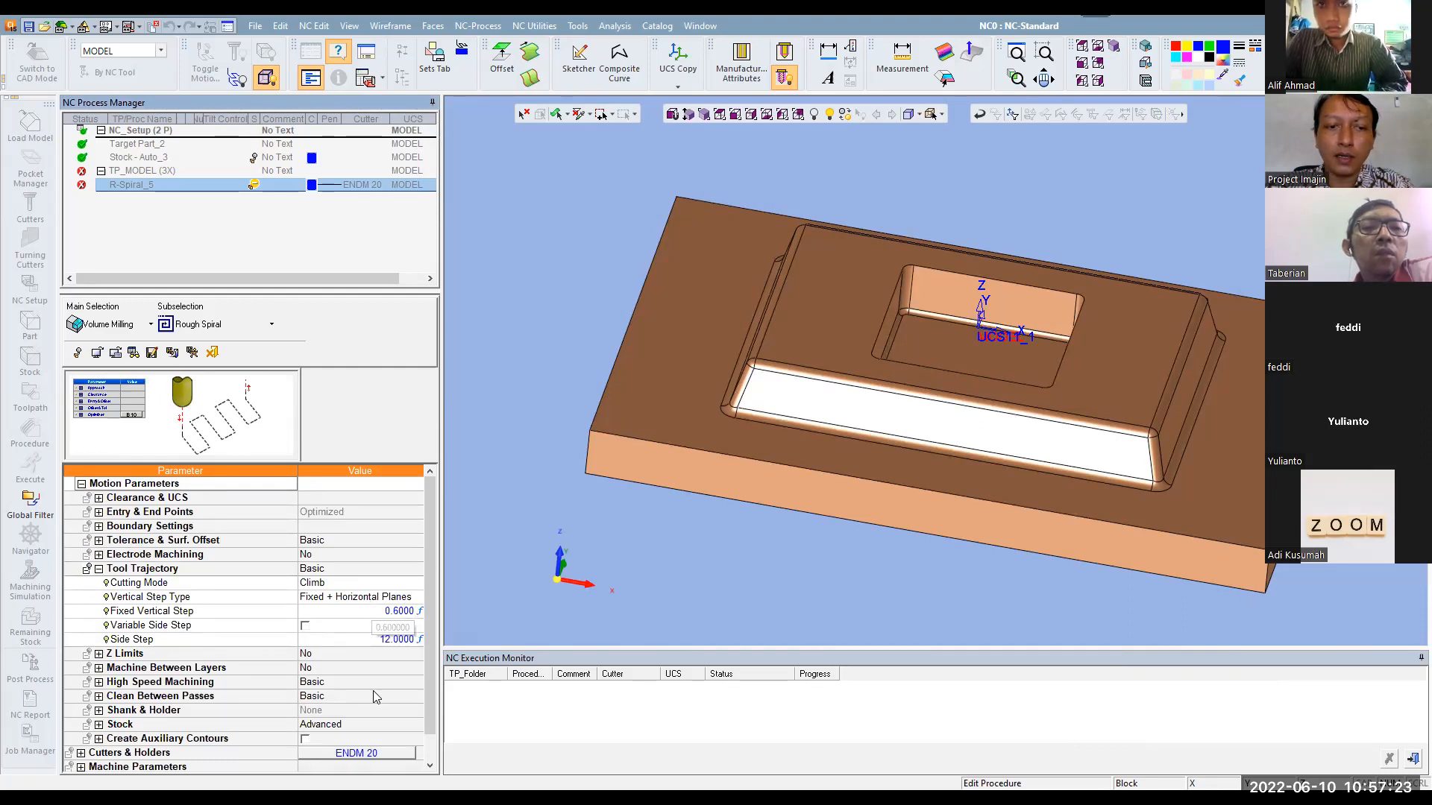
{"action": "left_click", "coordinate": [358, 752]}
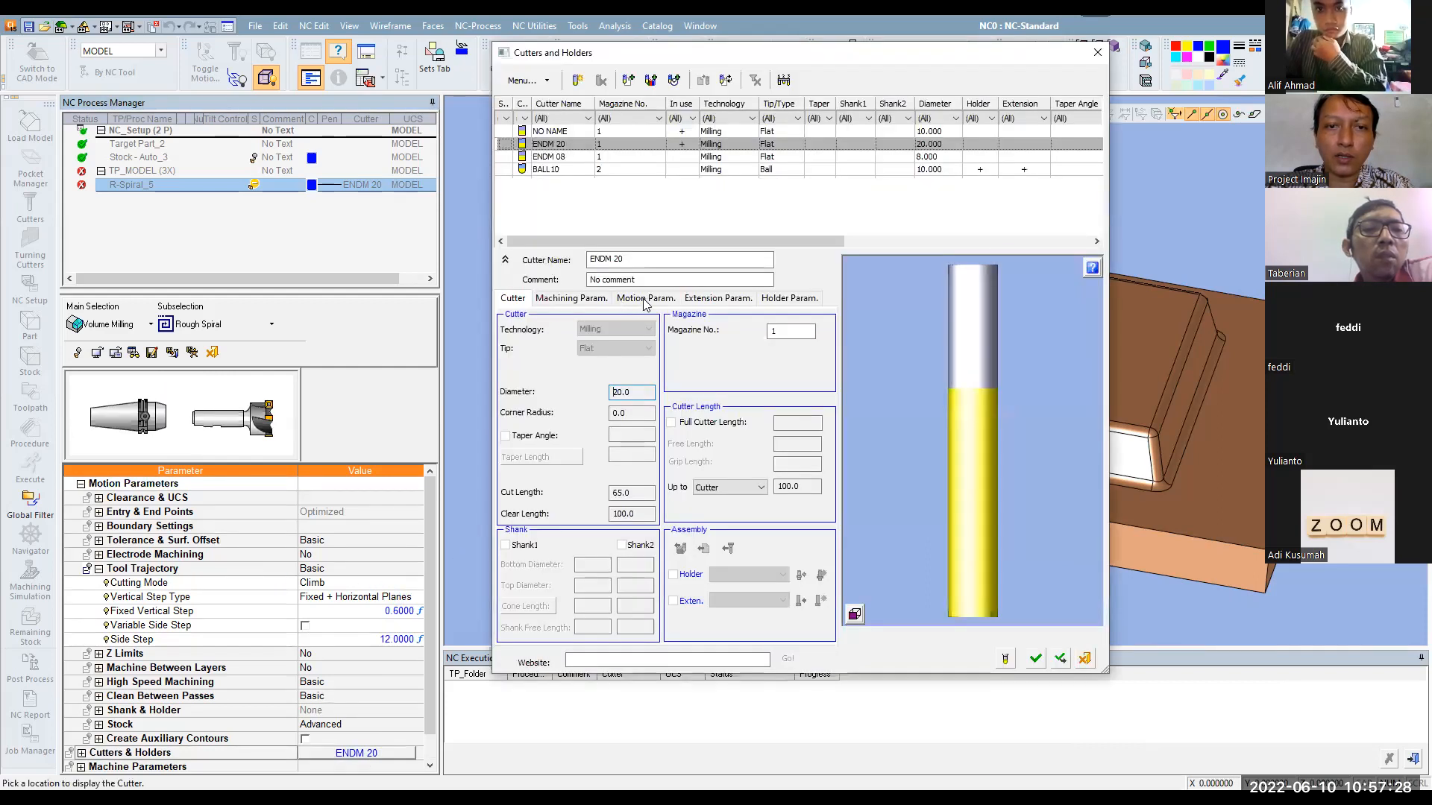
{"action": "left_click", "coordinate": [645, 298]}
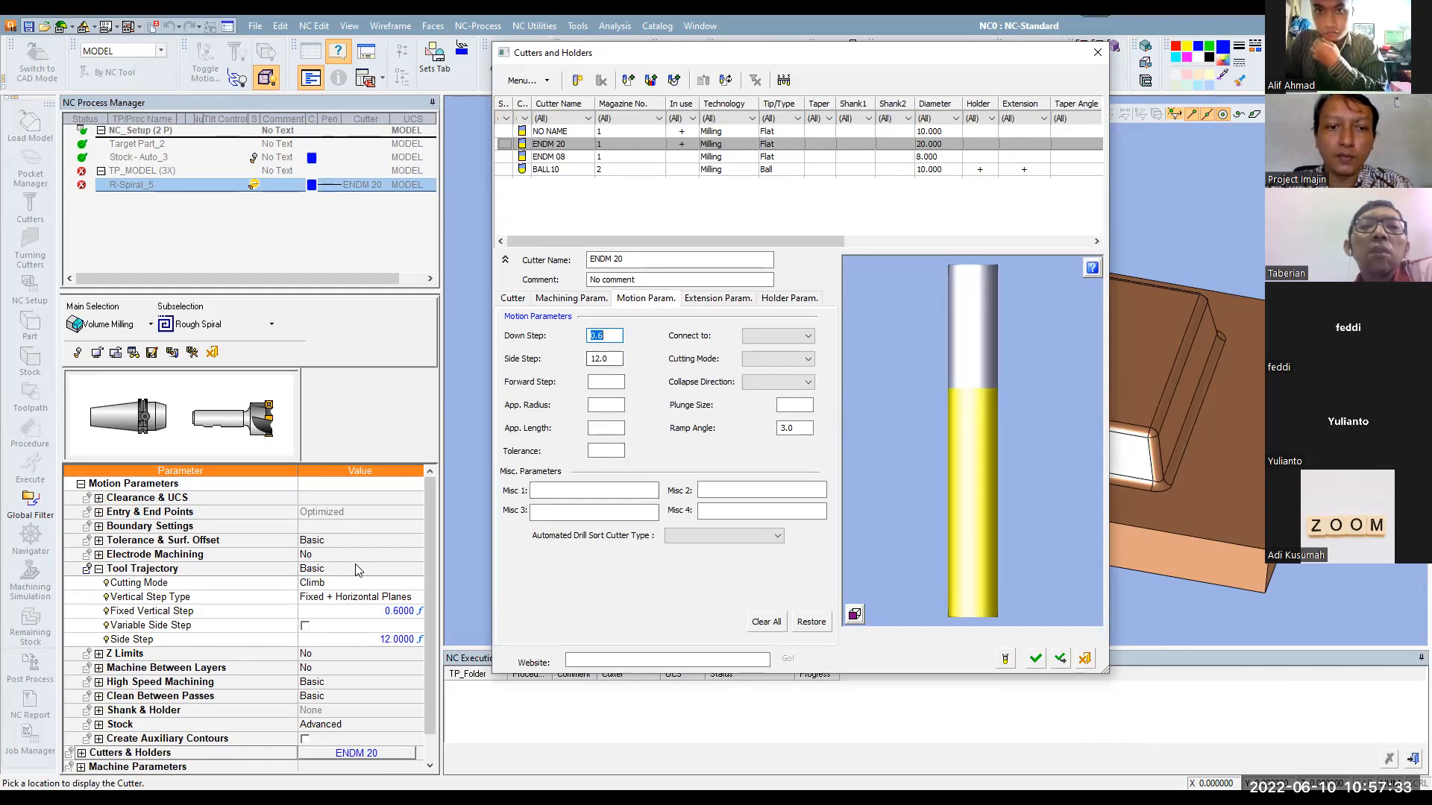
{"action": "left_click", "coordinate": [98, 569]}
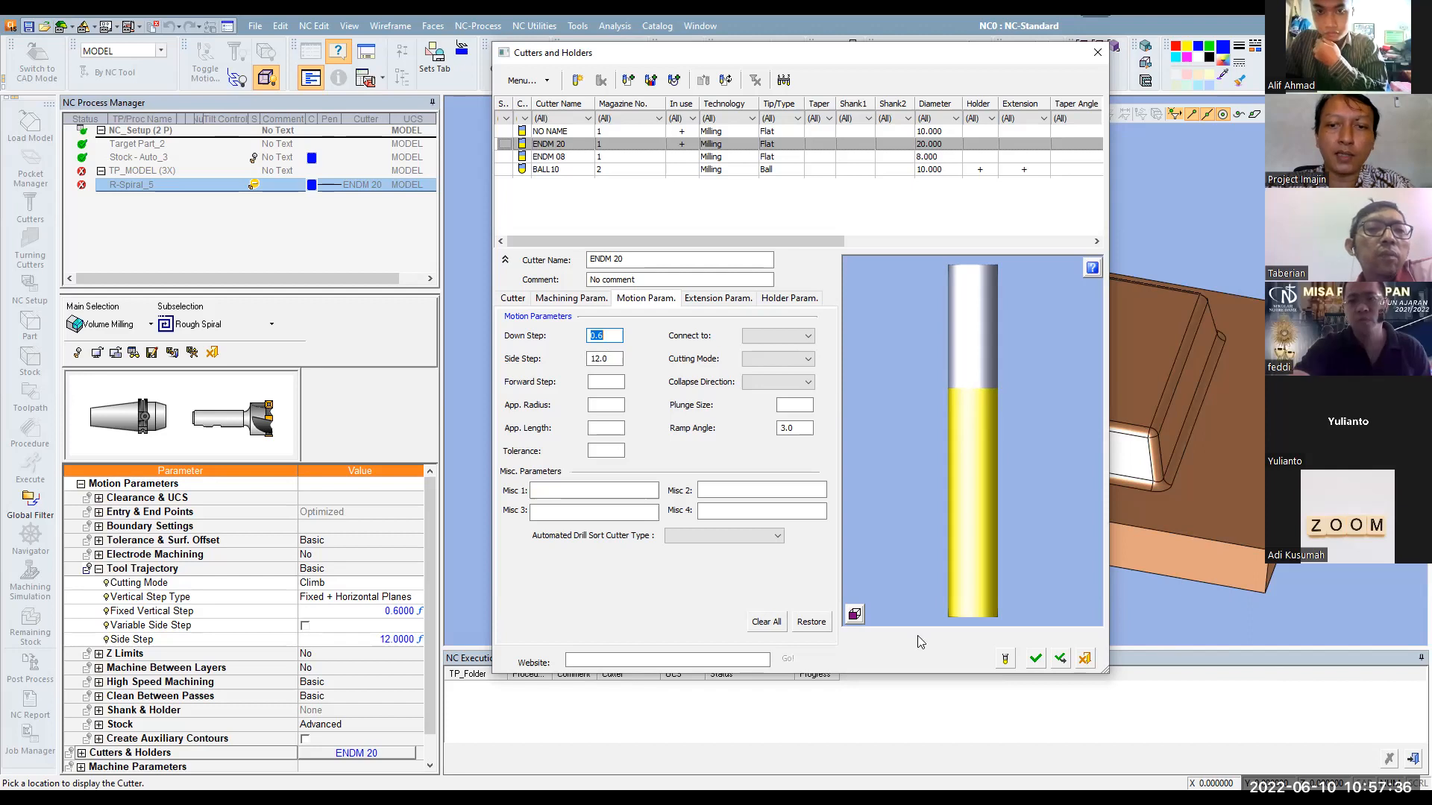
{"action": "left_click", "coordinate": [1035, 659]}
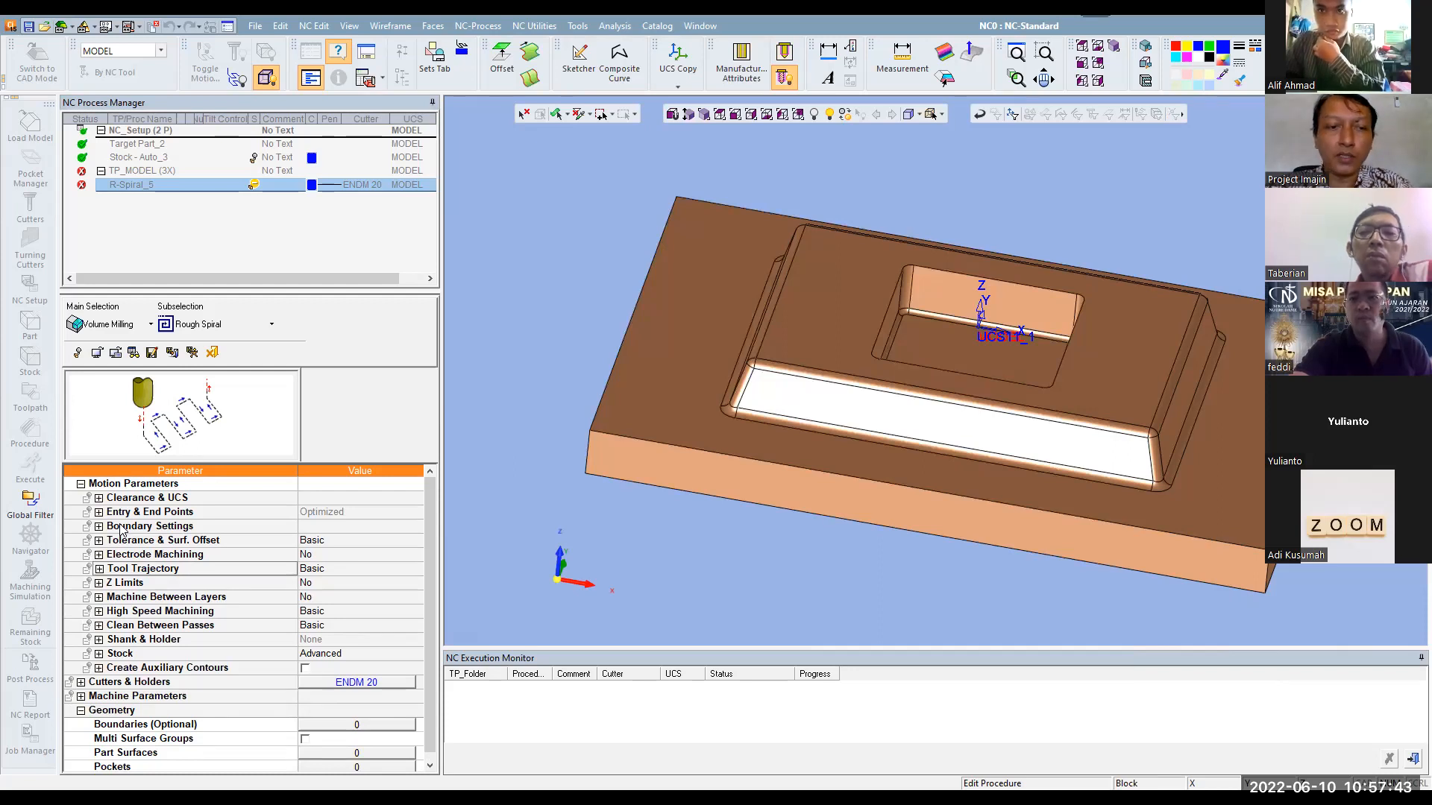
Check the procedure's clearance and UCS settings, and set the part surface offset in the tolerance group to 0.25
{"action": "left_click", "coordinate": [99, 498]}
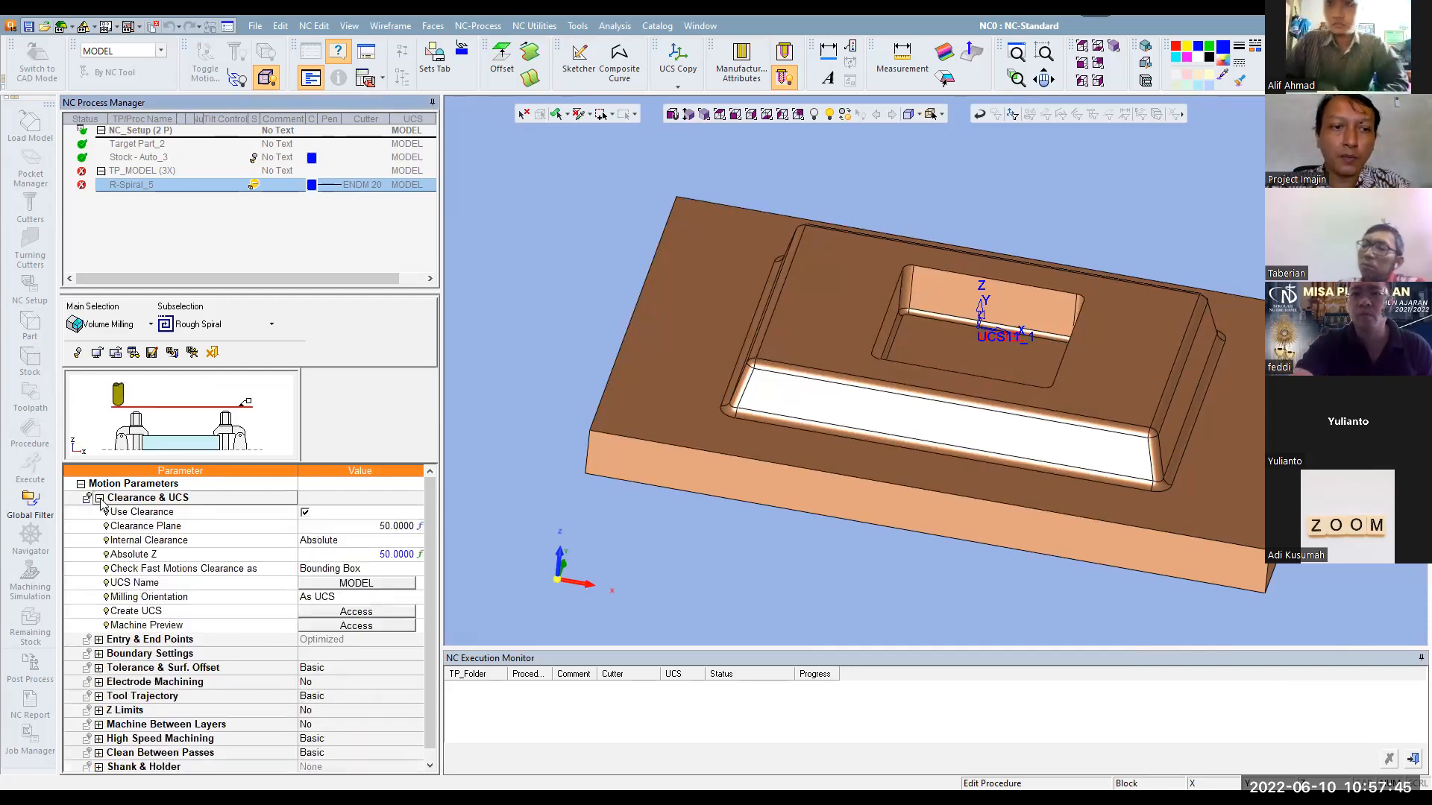
{"action": "left_click", "coordinate": [99, 498]}
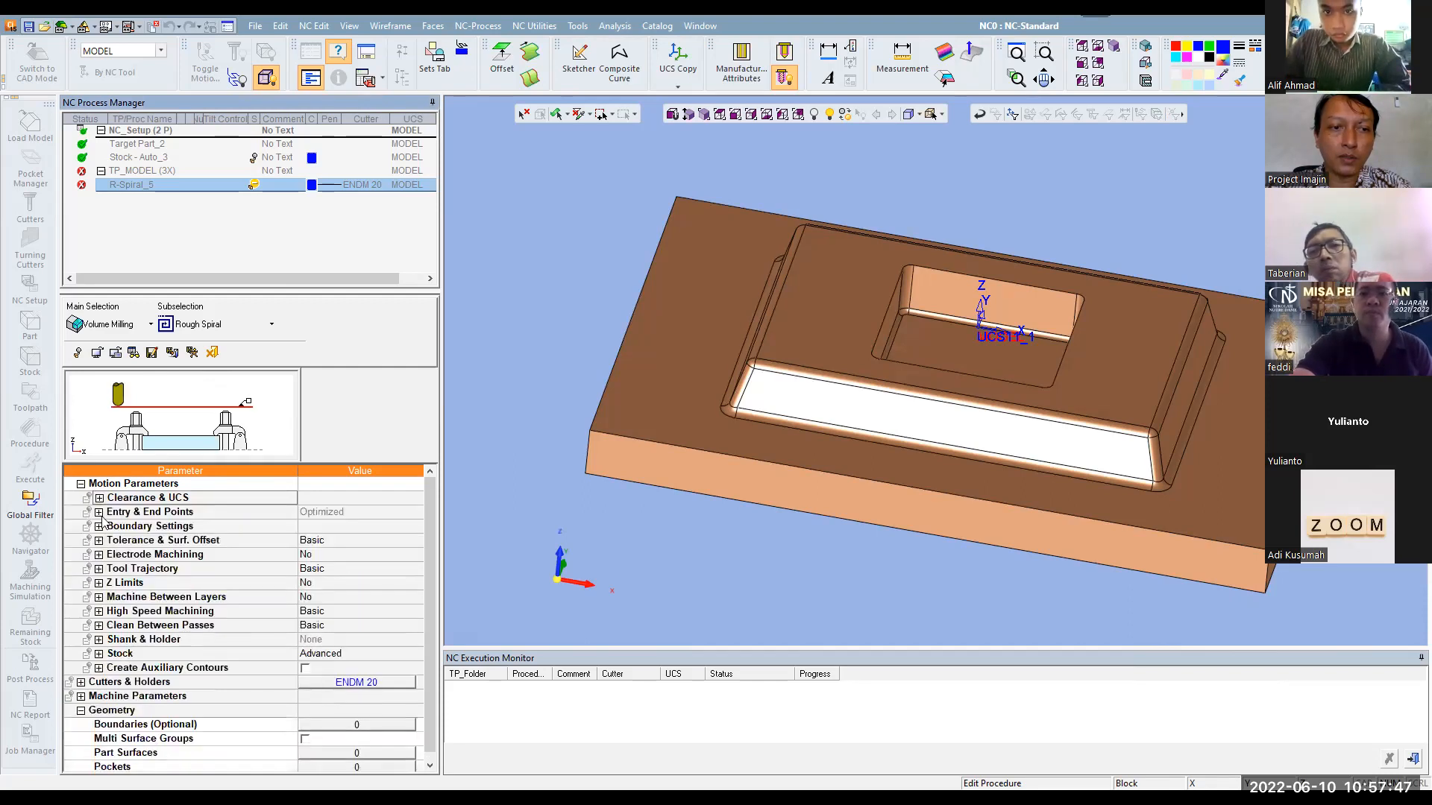
{"action": "left_click", "coordinate": [99, 541]}
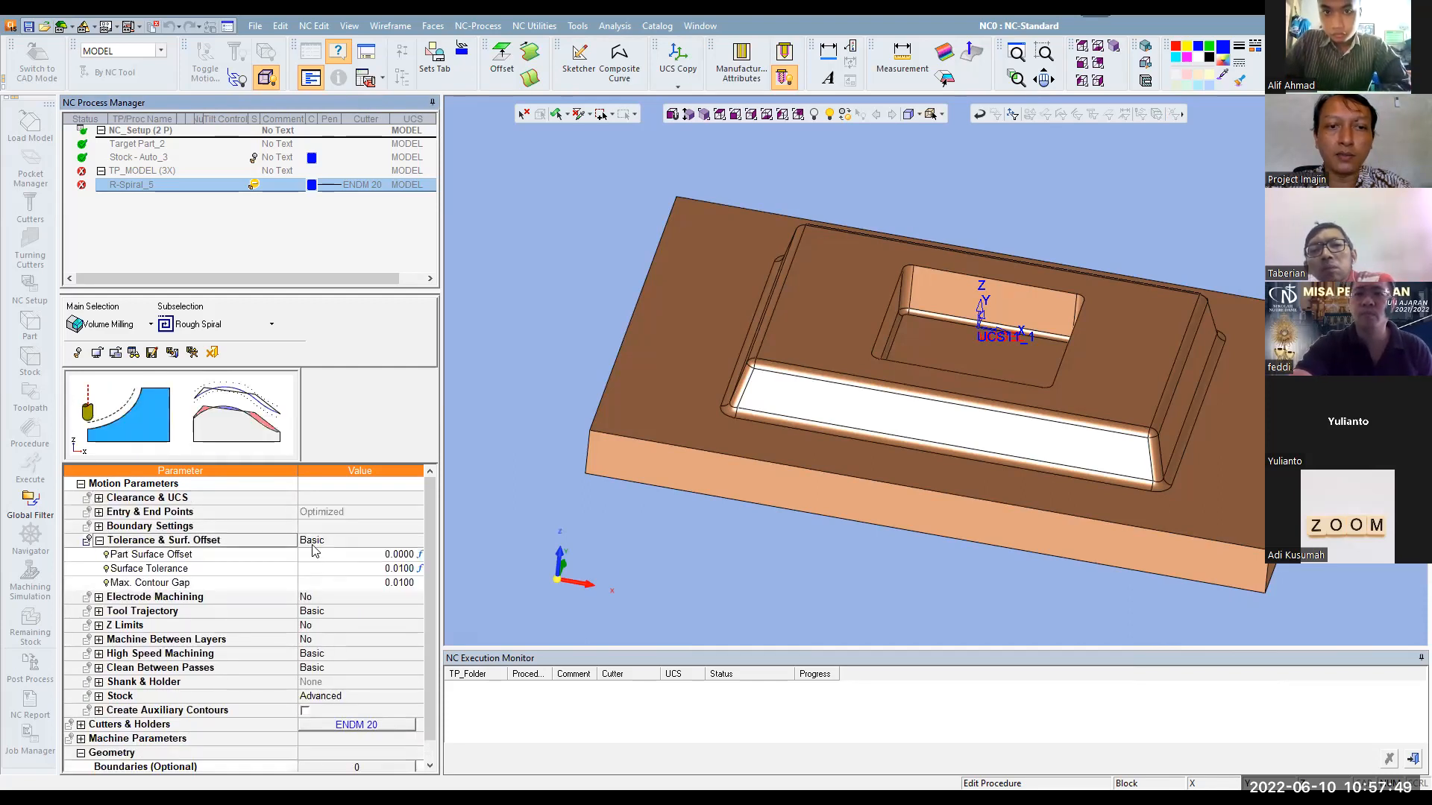
{"action": "left_click", "coordinate": [337, 556]}
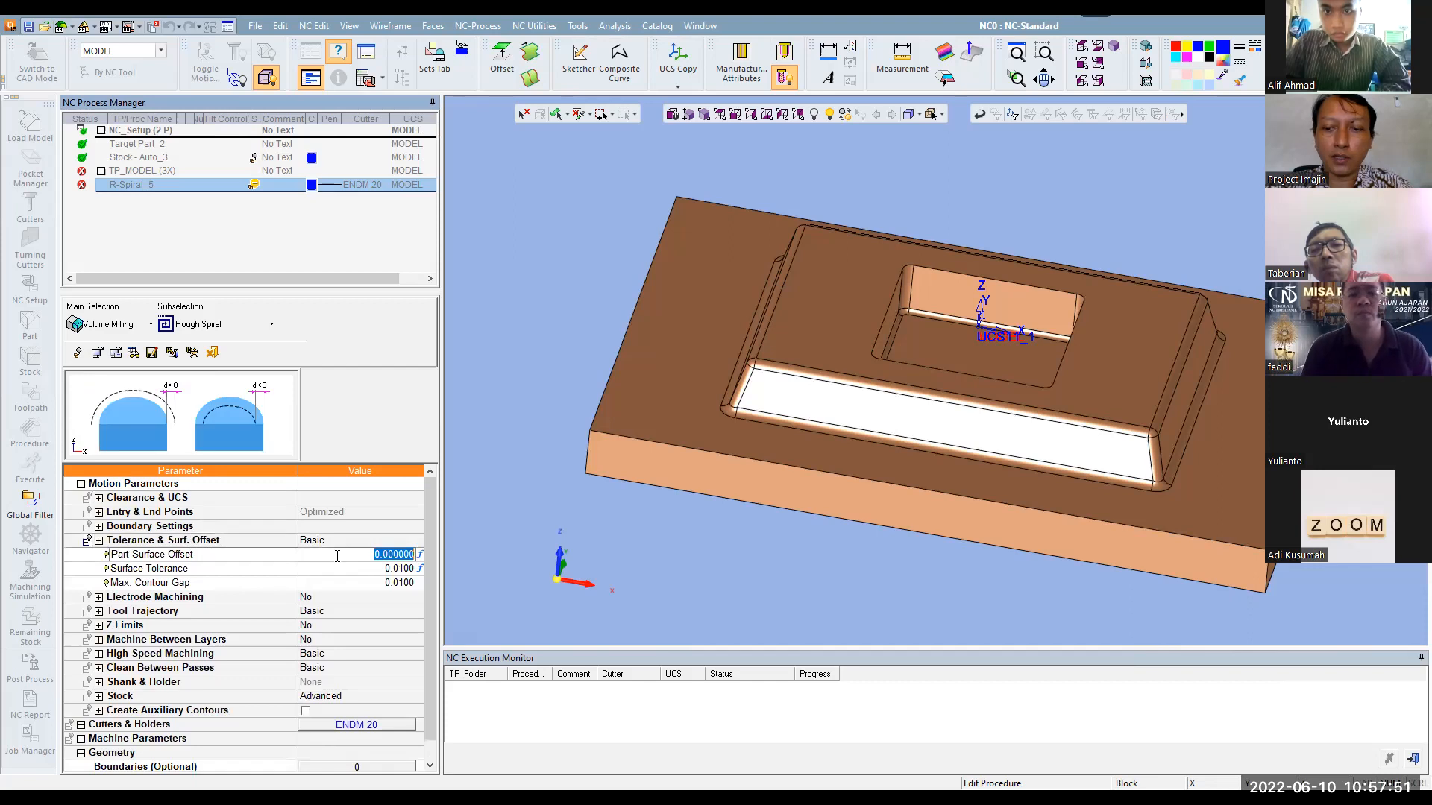
{"action": "type", "text": "0"}
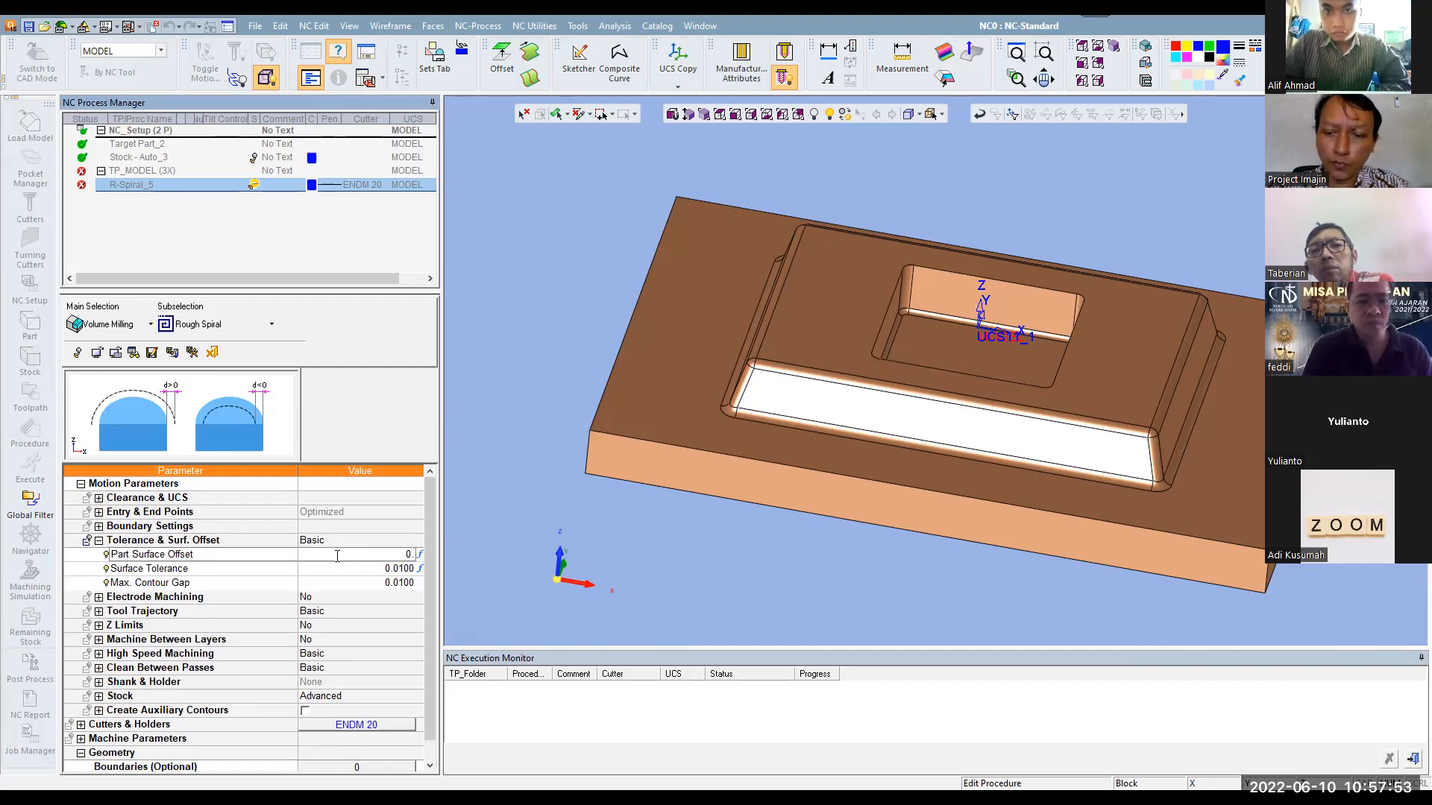
{"action": "type", "text": ".4"}
{"action": "key", "text": "BackSpace"}
{"action": "type", "text": "25"}
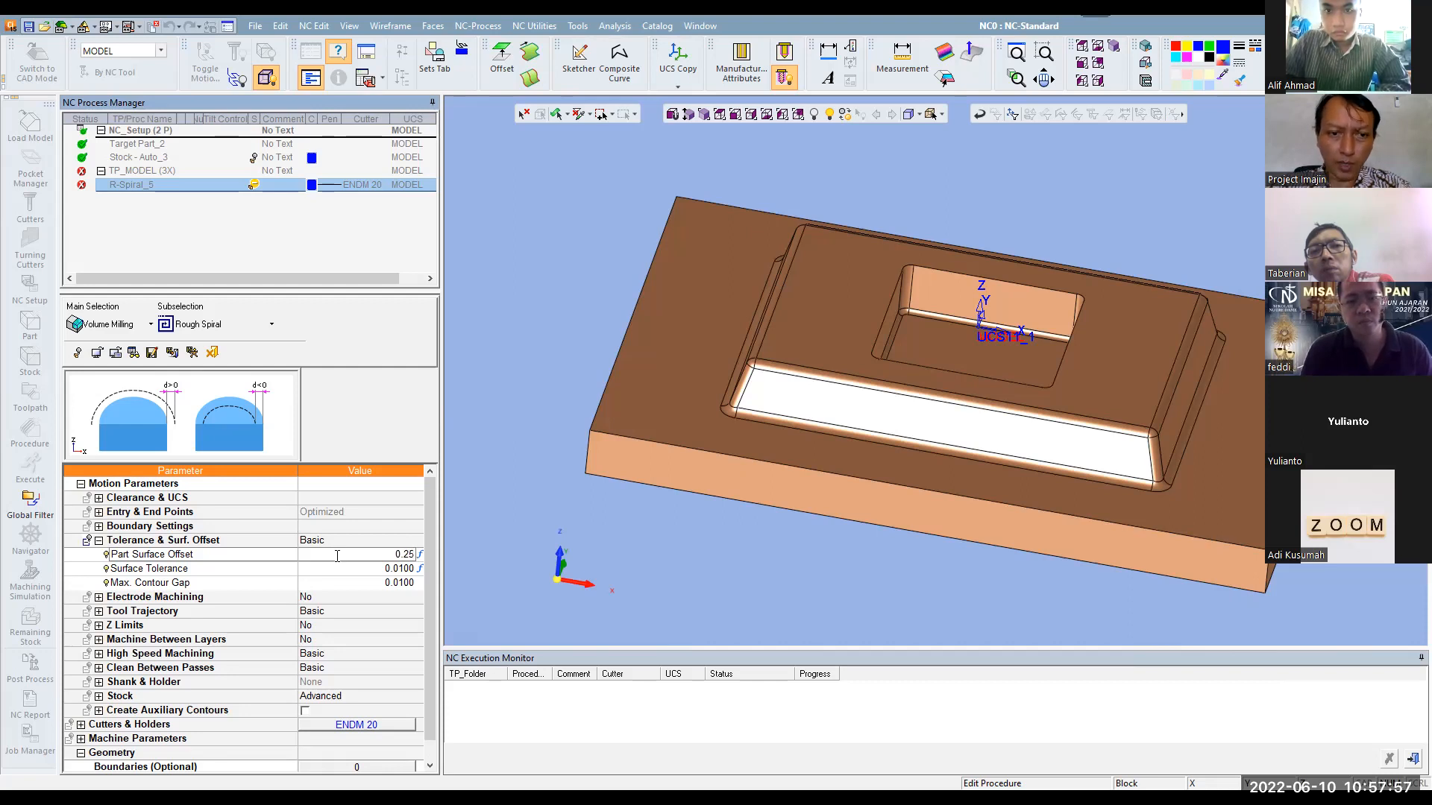
{"action": "key", "text": "Return"}
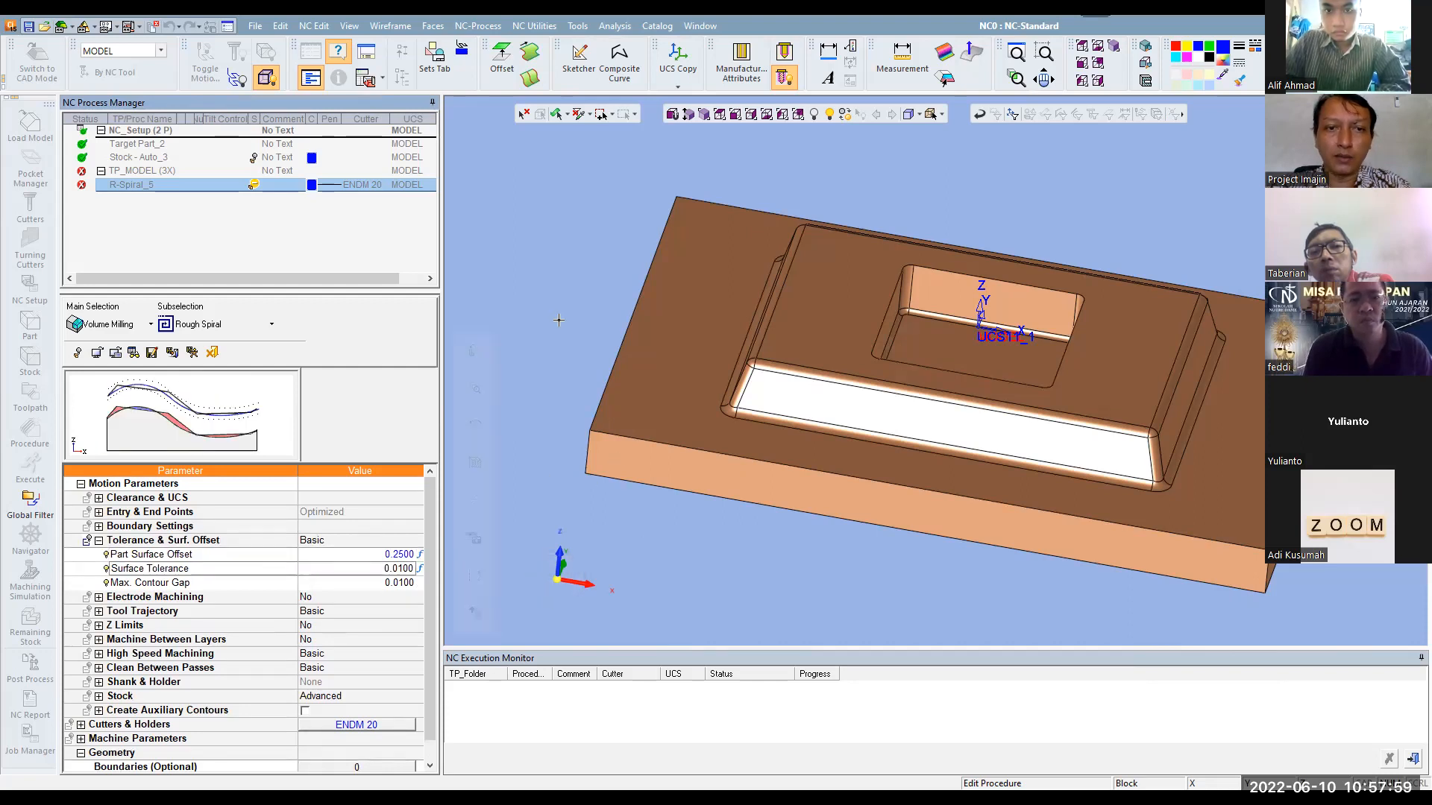
Examine the machining parameters of cutter ENDM 20 again and return to the procedure's motion parameters
{"action": "scroll", "coordinate": [433, 499], "scroll_direction": "down", "scroll_amount": 1}
{"action": "scroll", "coordinate": [433, 500], "scroll_direction": "up", "scroll_amount": 1}
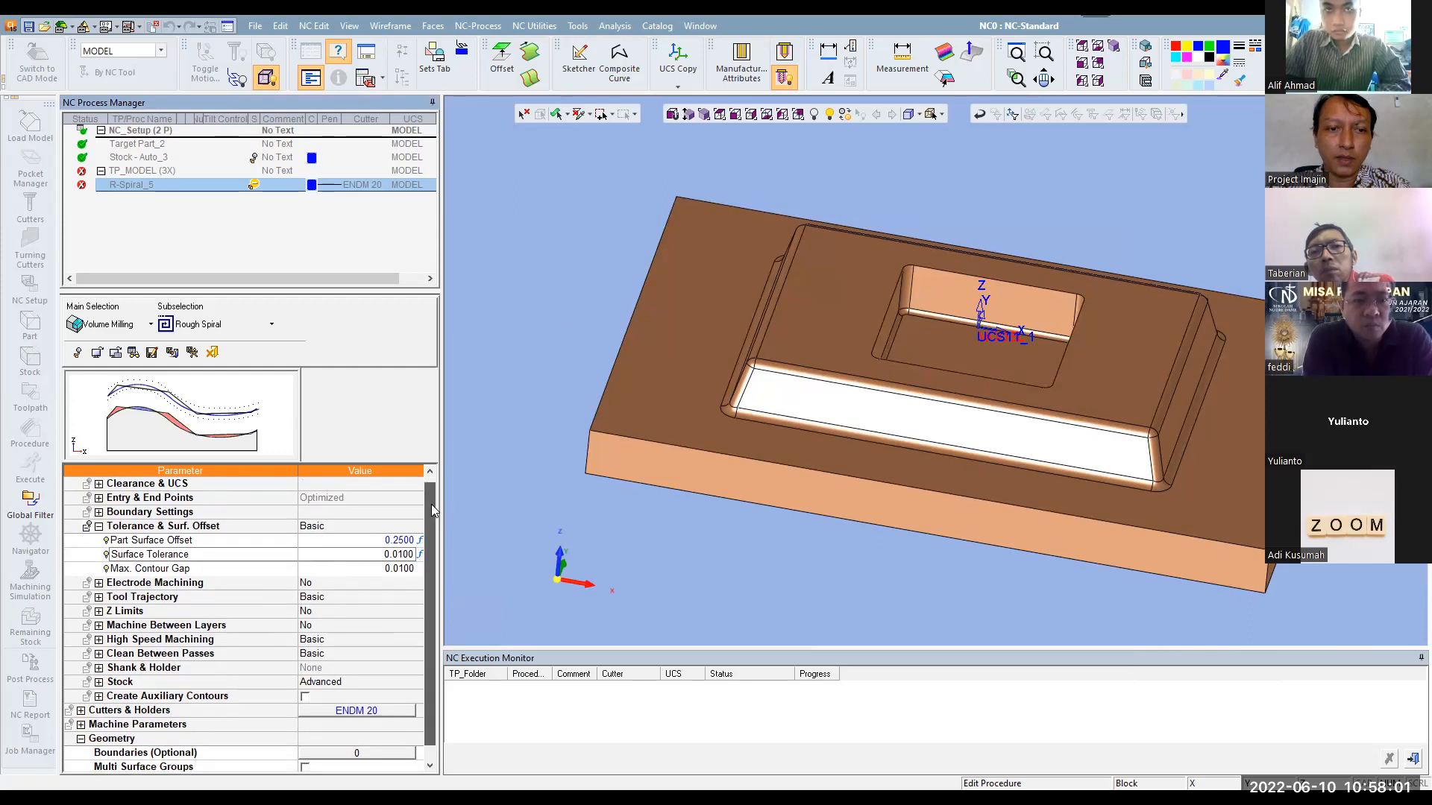
{"action": "left_click", "coordinate": [384, 711]}
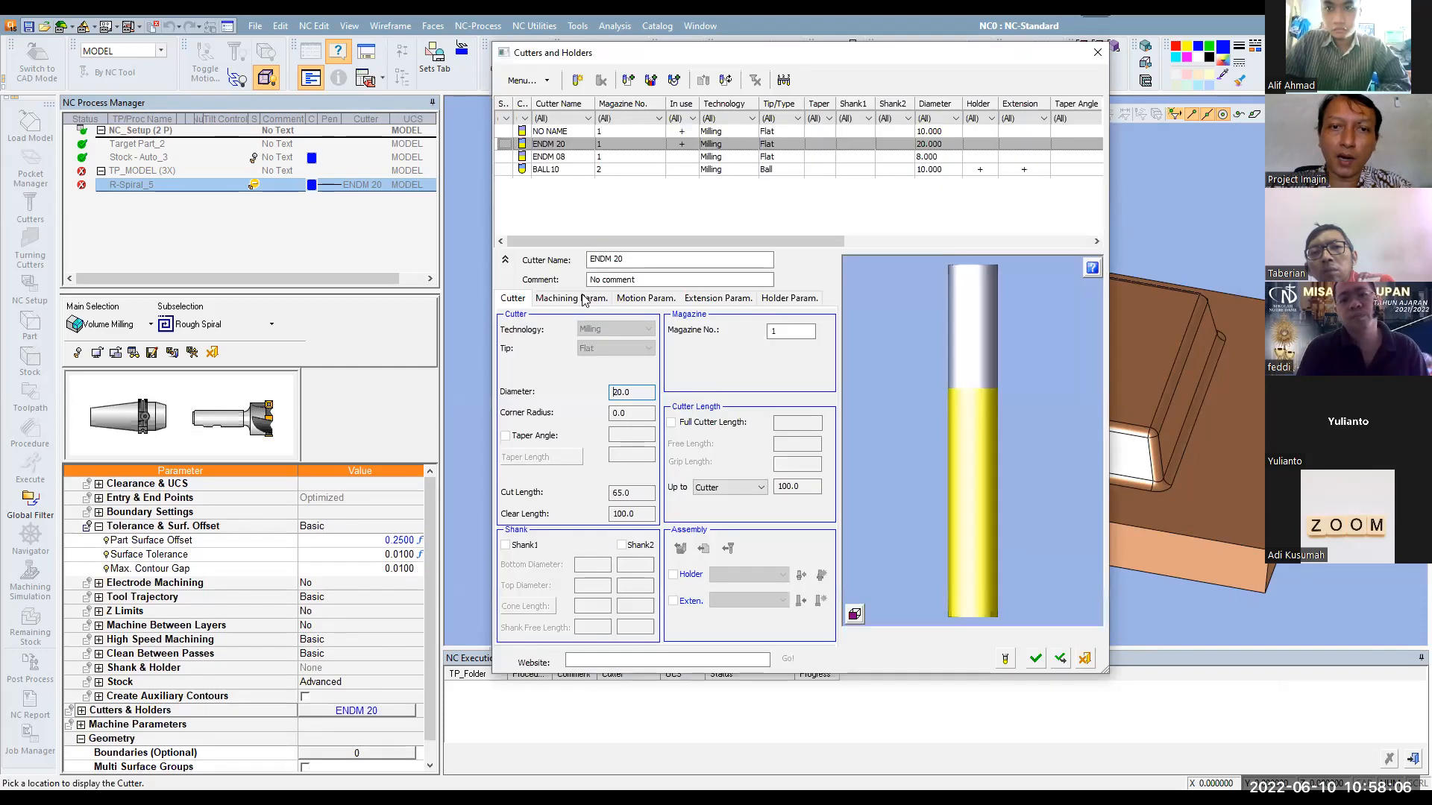
{"action": "left_click", "coordinate": [570, 299]}
{"action": "left_click", "coordinate": [617, 298]}
{"action": "left_click", "coordinate": [590, 299]}
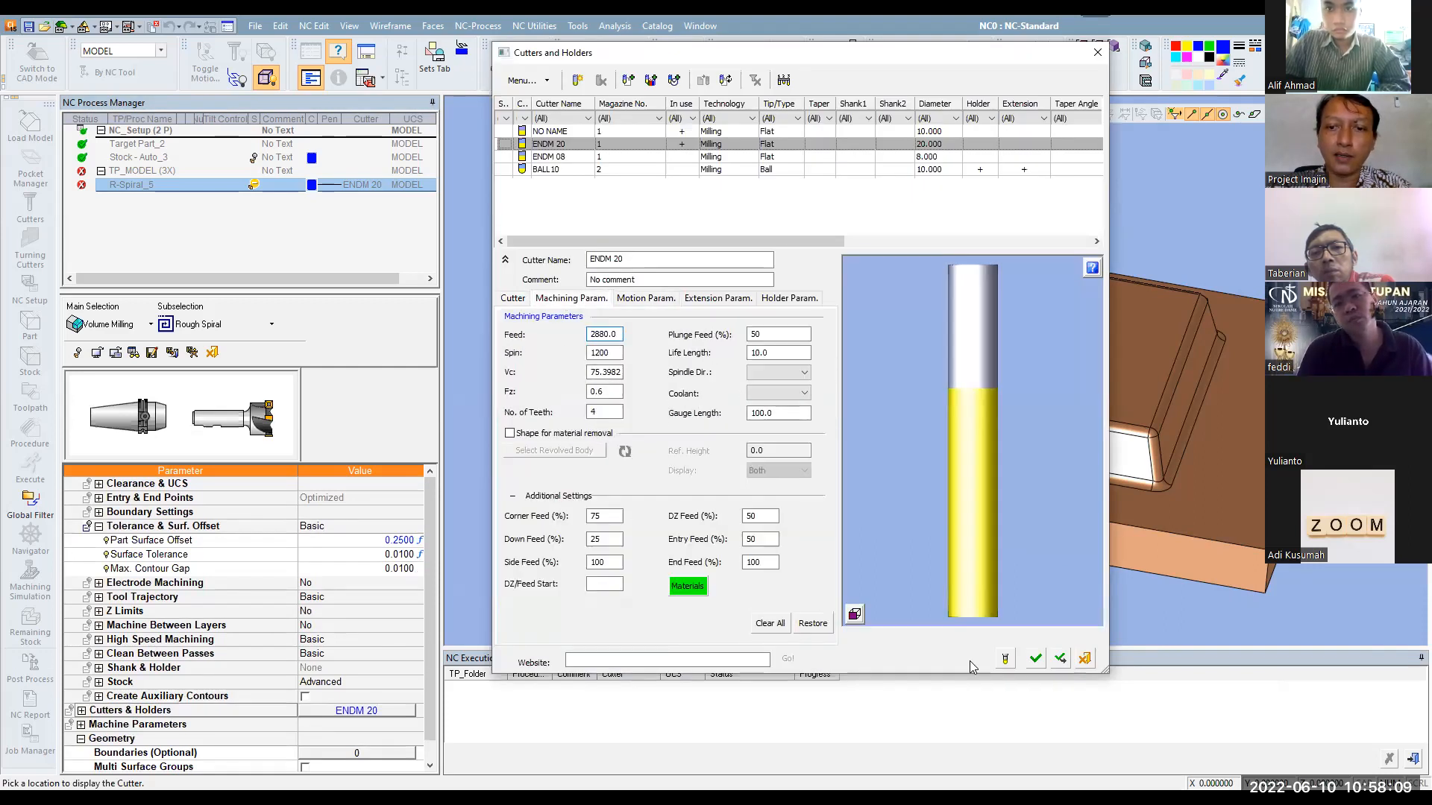
{"action": "left_click", "coordinate": [1034, 658]}
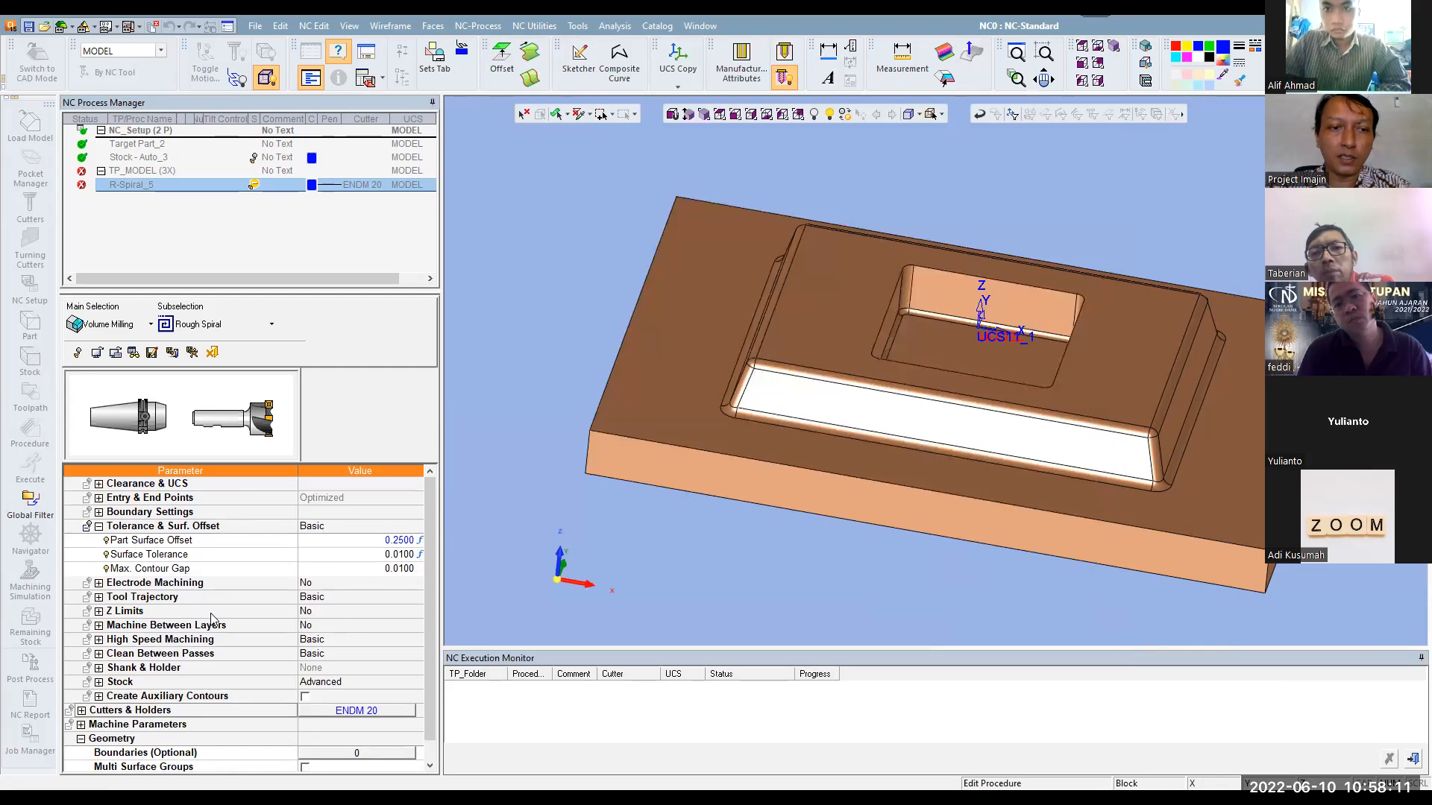
{"action": "scroll", "coordinate": [157, 591], "scroll_direction": "up", "scroll_amount": 1}
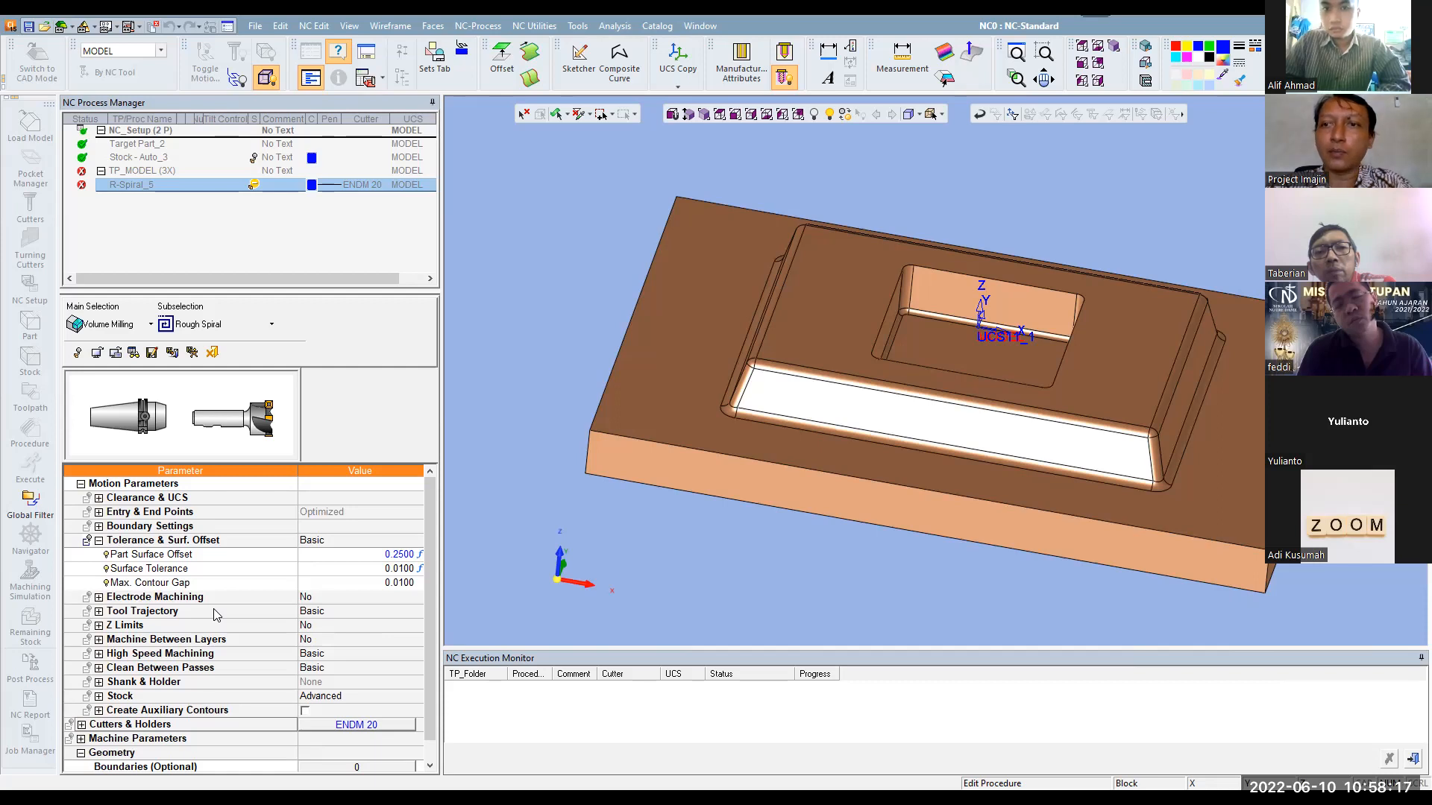
{"action": "scroll", "coordinate": [218, 613], "scroll_direction": "down", "scroll_amount": 2}
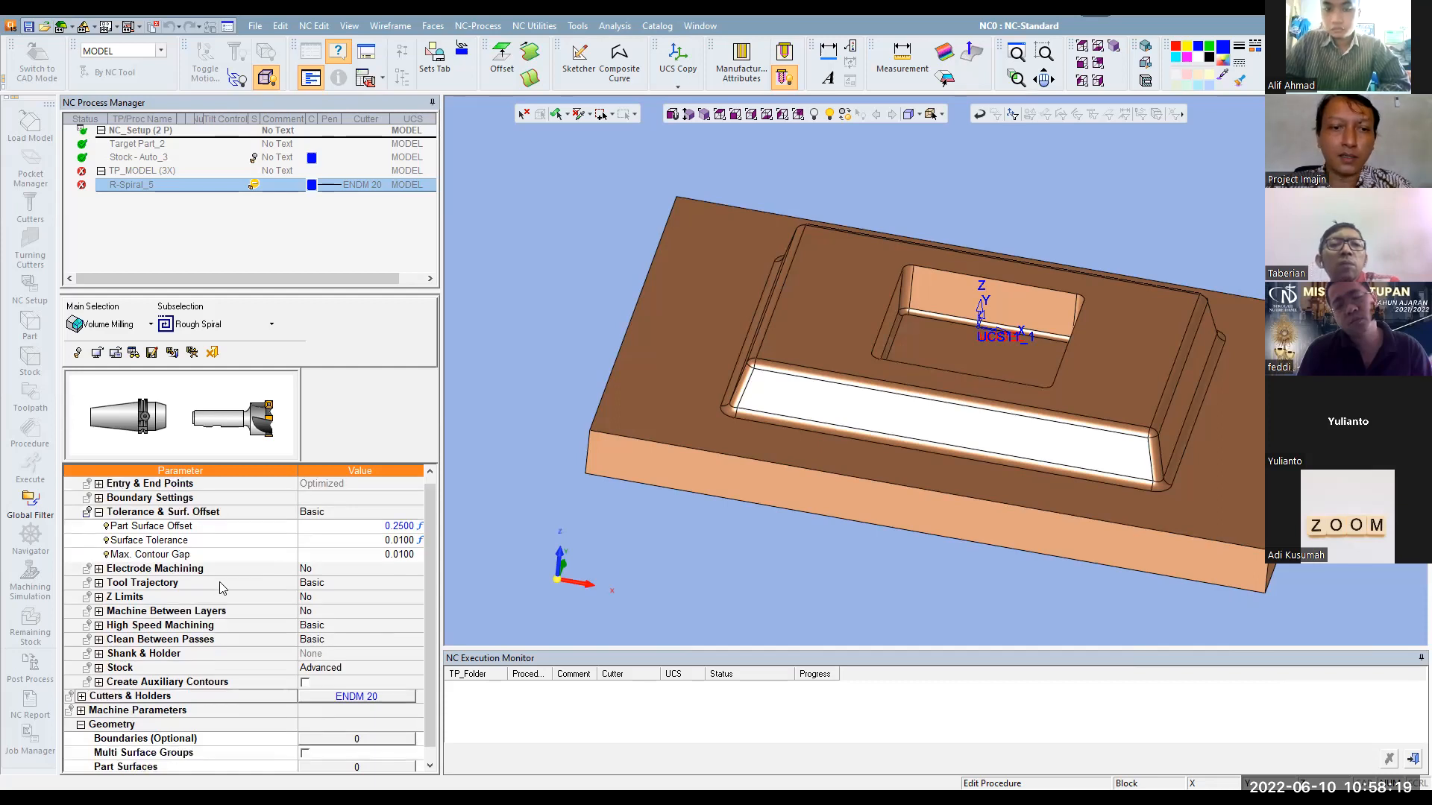
Set all parameters of the Rough Spiral procedure from the cutter parameters and calculate the procedure
{"action": "right_click", "coordinate": [271, 636]}
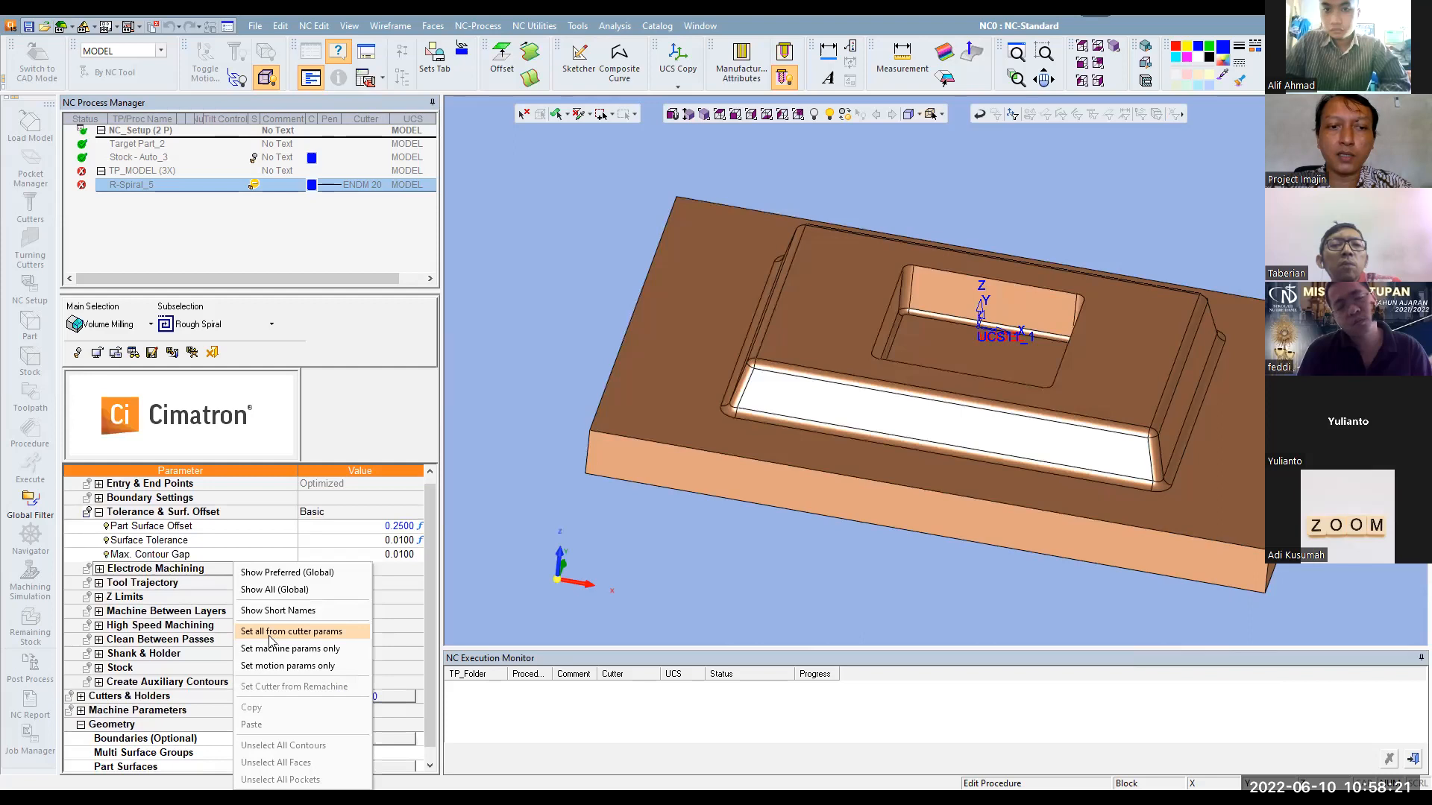
{"action": "left_click", "coordinate": [270, 633]}
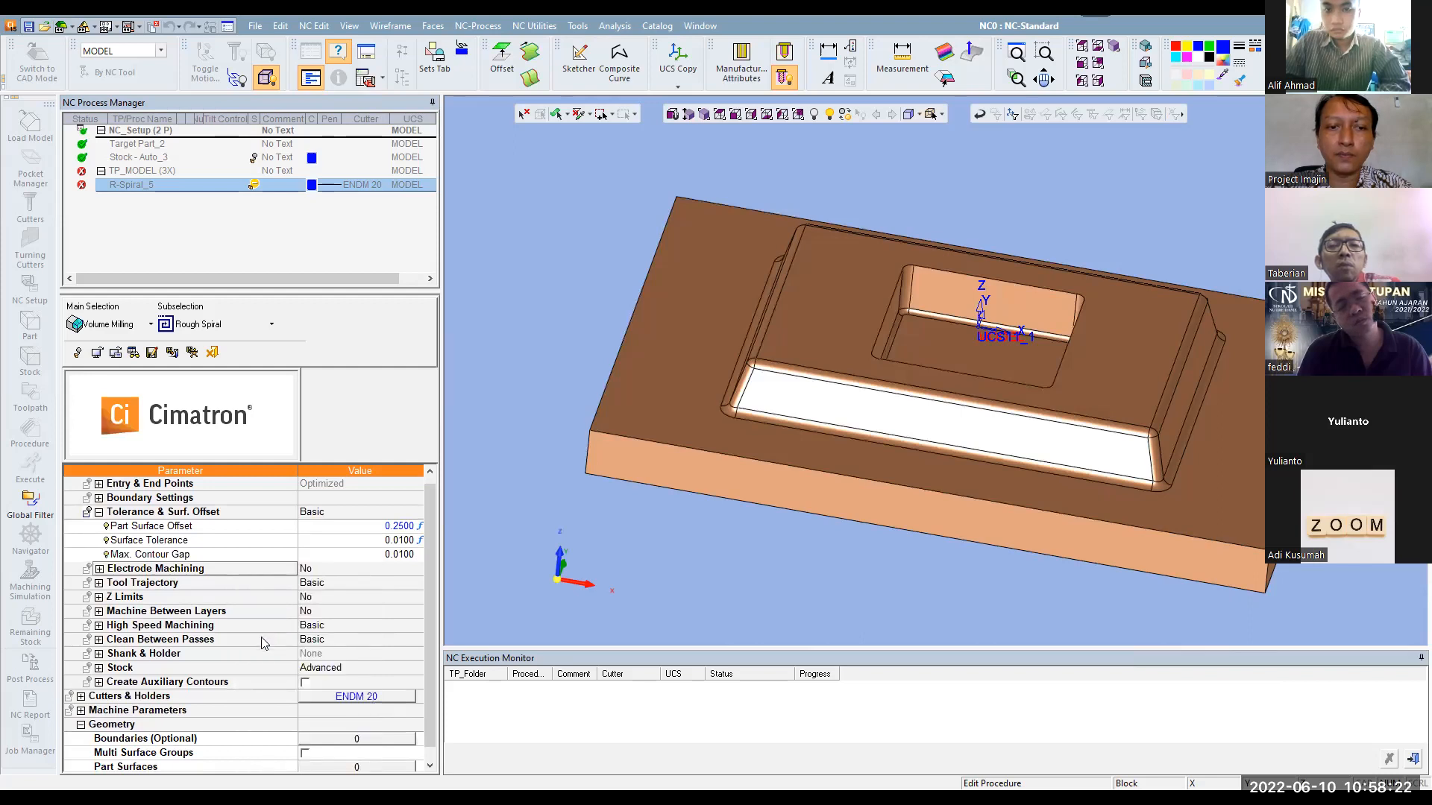
{"action": "right_click", "coordinate": [565, 256]}
{"action": "left_click", "coordinate": [604, 299]}
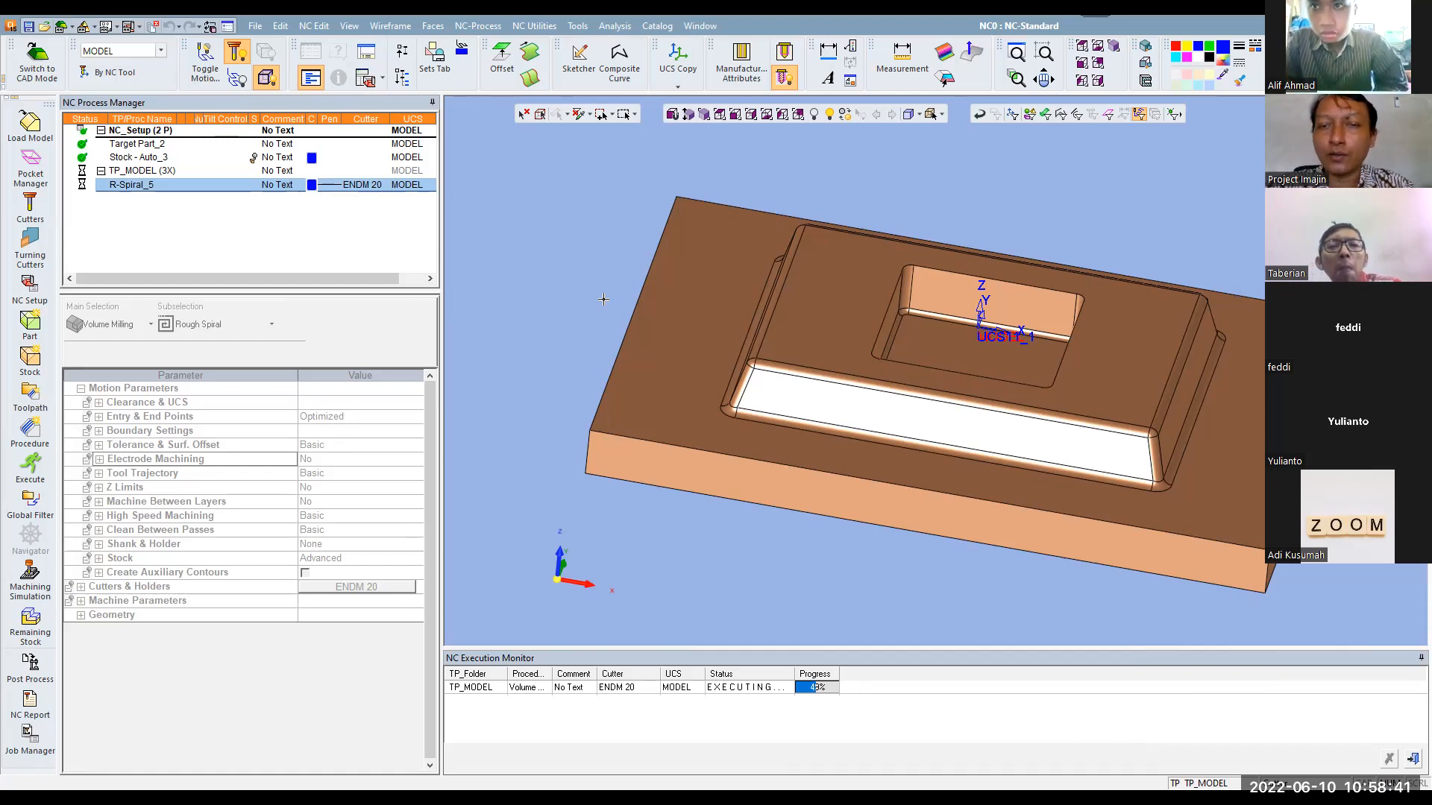
Reopen the Rough Spiral procedure during its calculation and calculate its toolpath again
{"action": "mouse_move", "coordinate": [472, 296]}
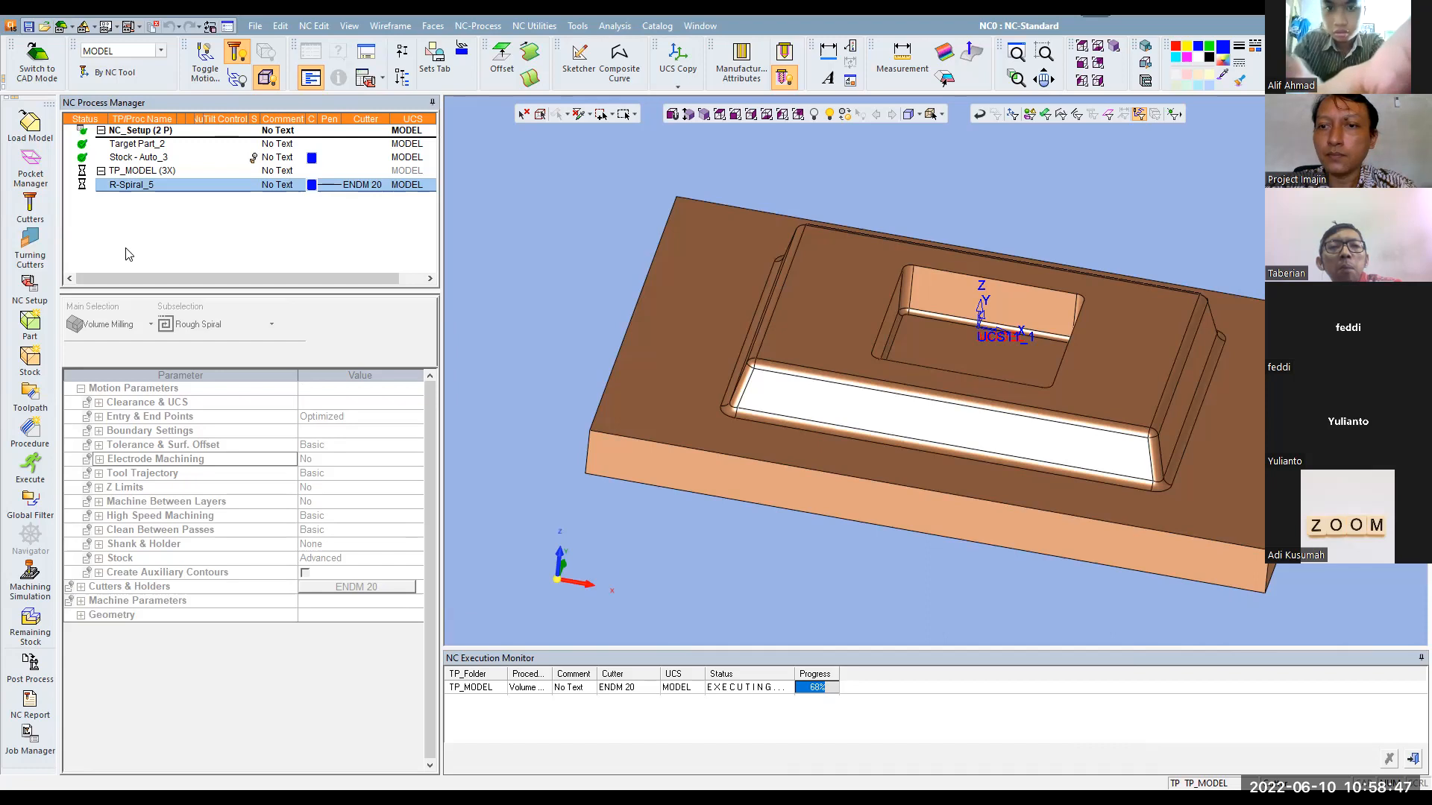
{"action": "double_click", "coordinate": [141, 185]}
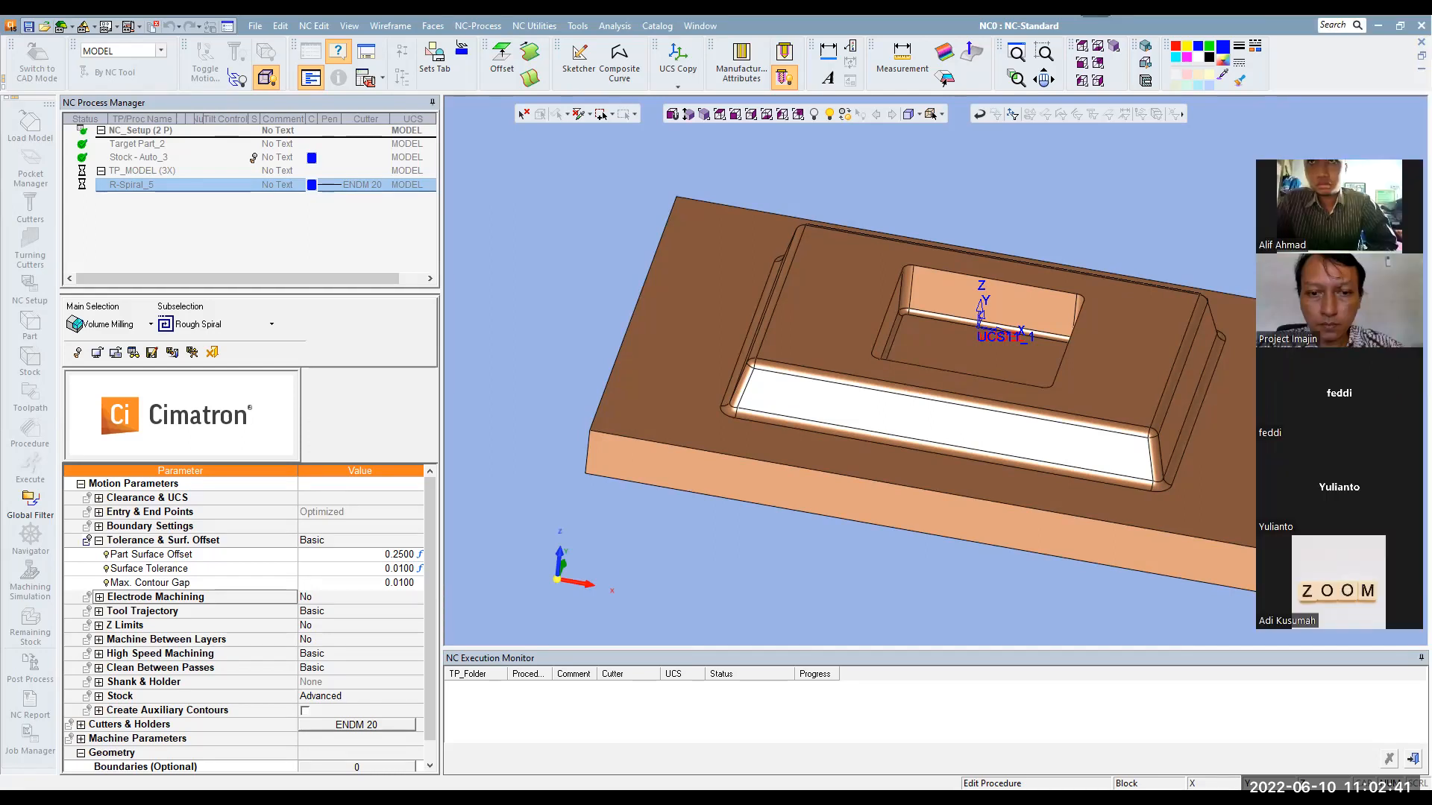
{"action": "left_click", "coordinate": [567, 791]}
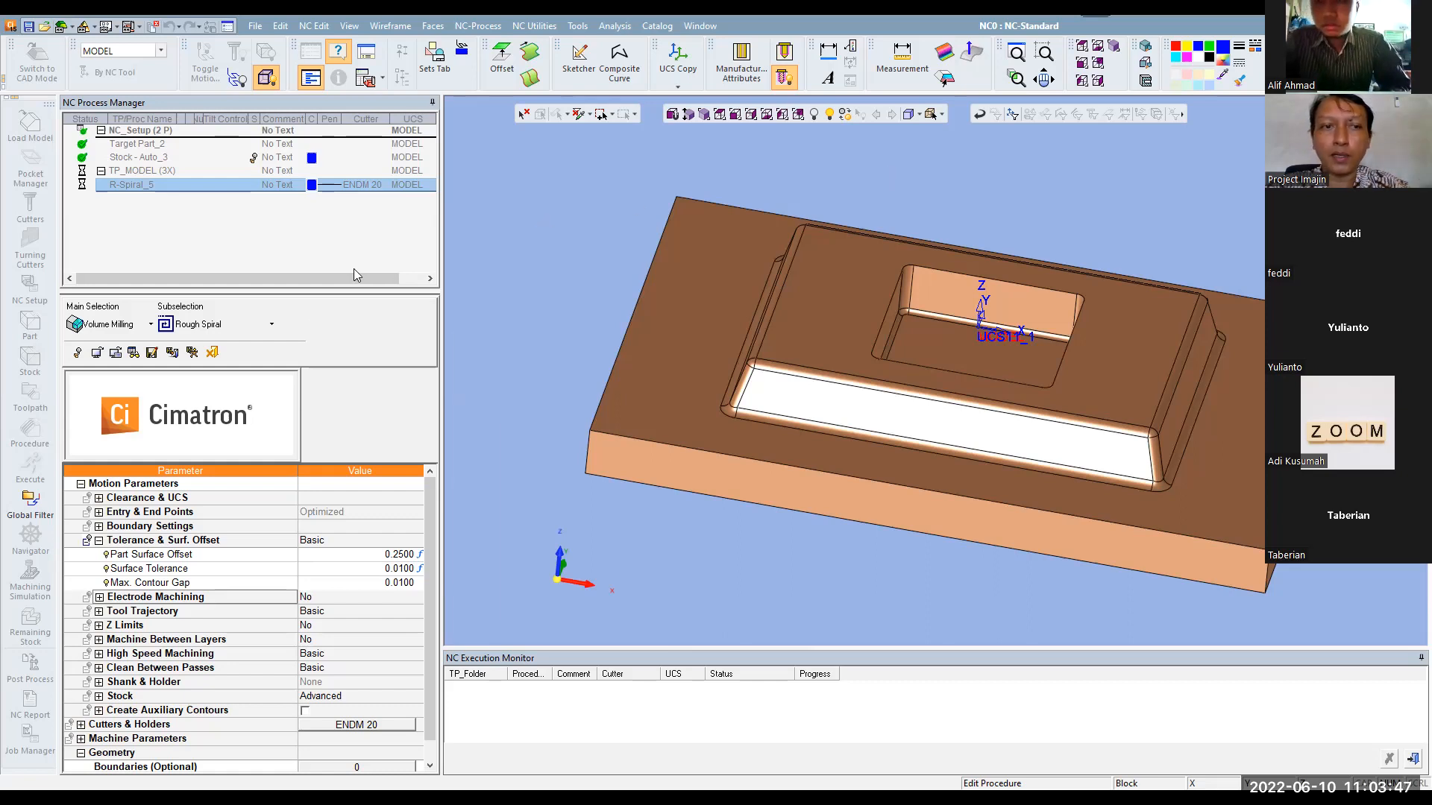
{"action": "right_click", "coordinate": [499, 260]}
{"action": "left_click", "coordinate": [532, 310]}
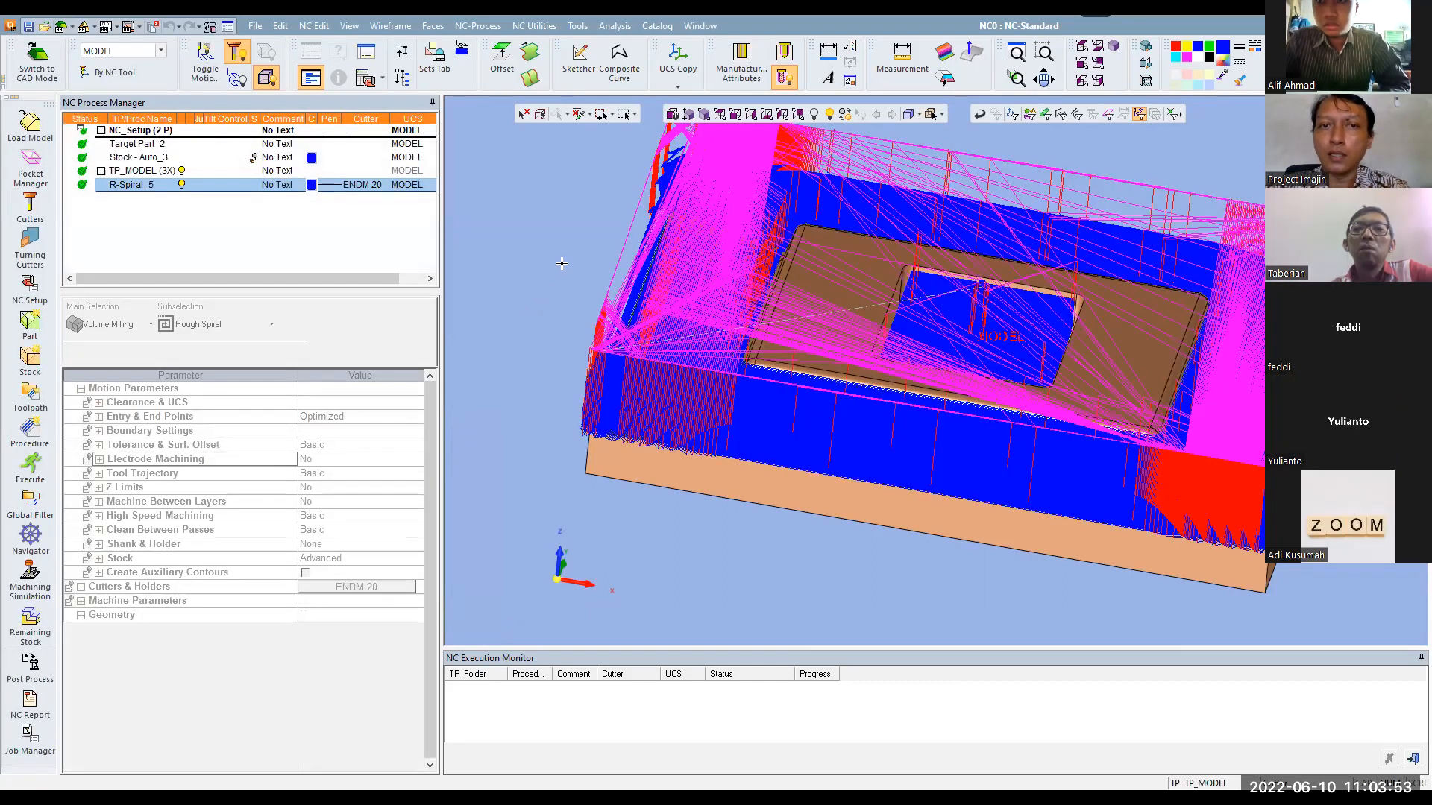
Examine the roughing toolpath around the part from several angles, hiding and reshowing its motions
{"action": "middle_click_drag", "start_coordinate": [575, 242], "coordinate": [609, 218]}
{"action": "scroll", "coordinate": [1039, 390], "scroll_direction": "down", "scroll_amount": 4}
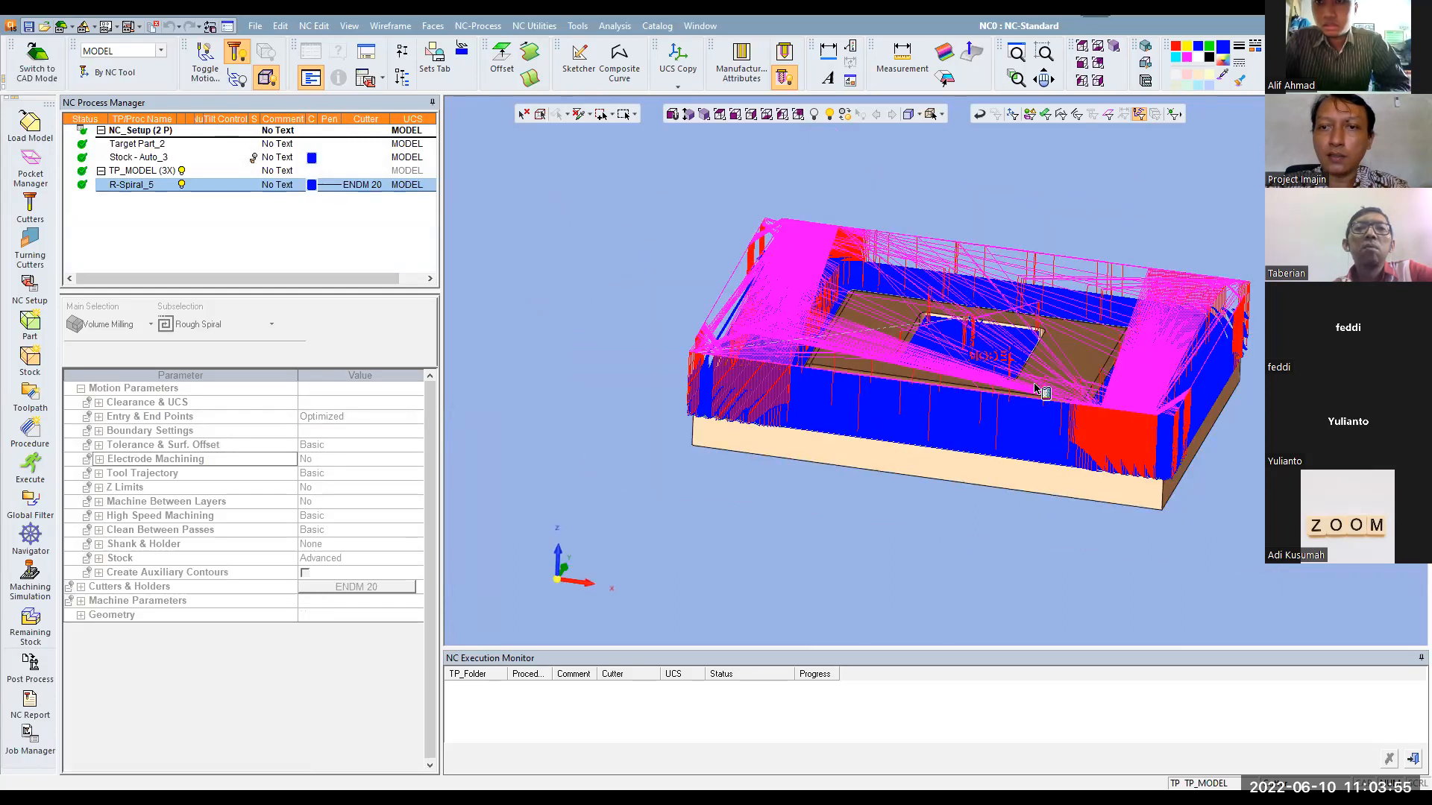
{"action": "scroll", "coordinate": [1039, 385], "scroll_direction": "up", "scroll_amount": 4}
{"action": "middle_click_drag", "start_coordinate": [959, 214], "coordinate": [1072, 194]}
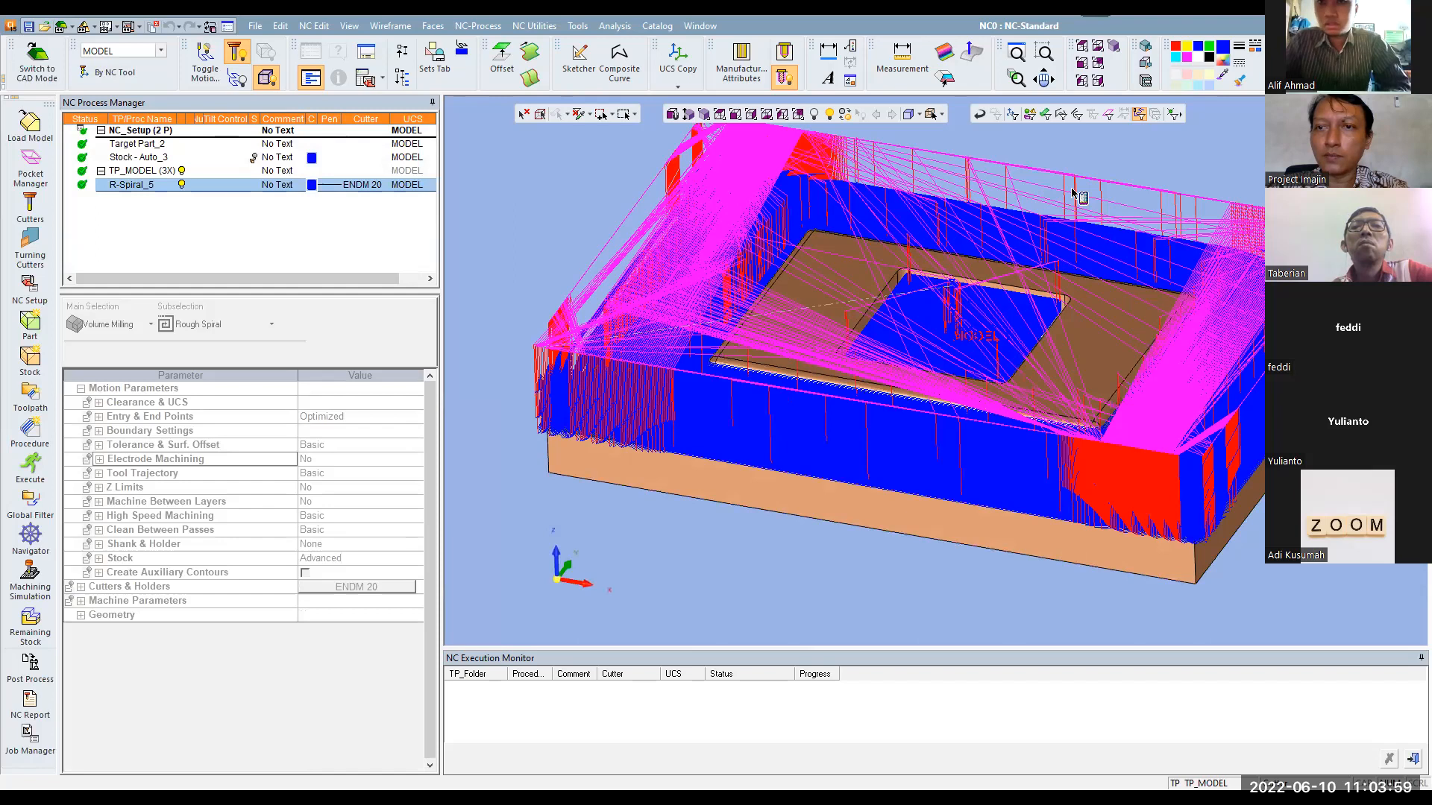
{"action": "middle_click_drag", "start_coordinate": [1071, 194], "coordinate": [1112, 192]}
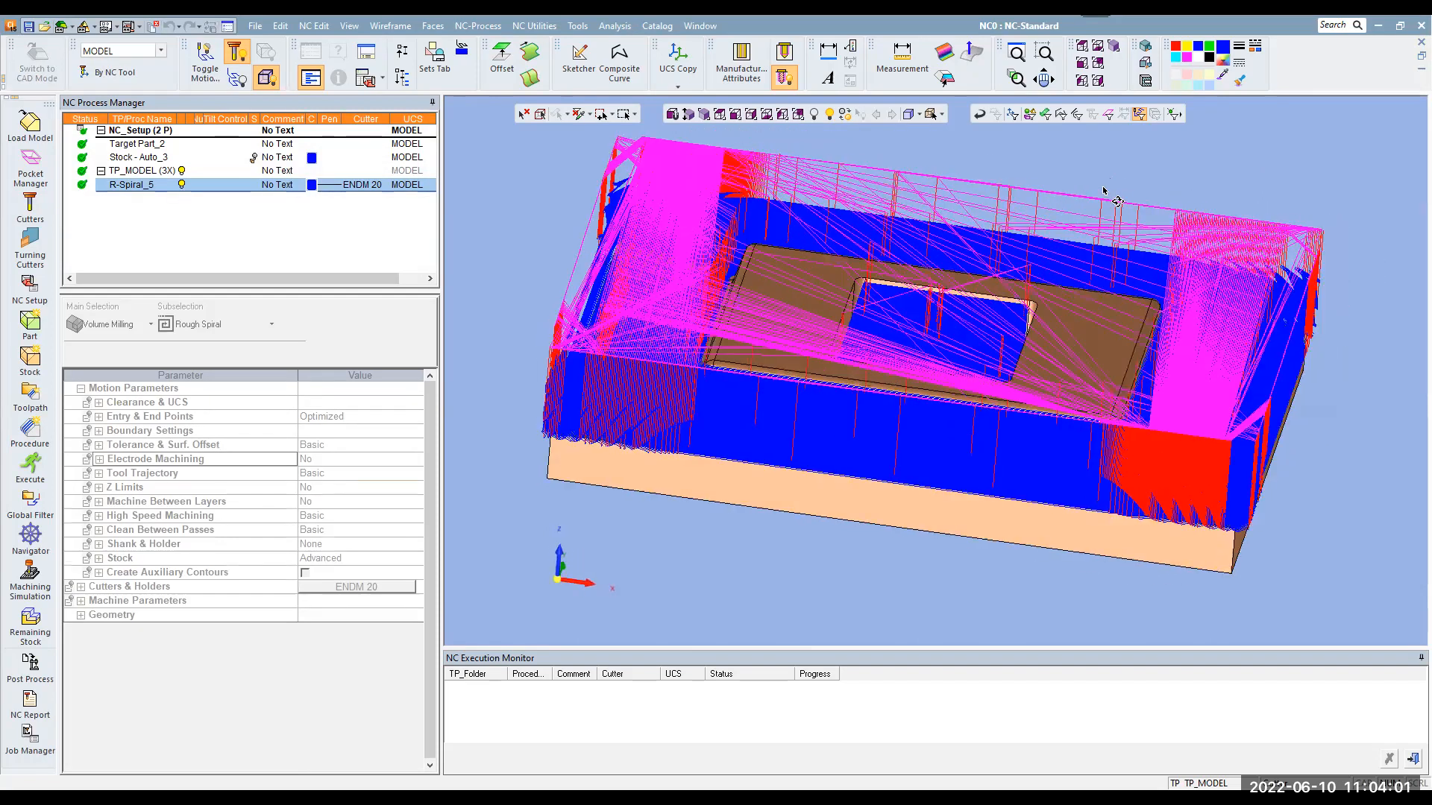
{"action": "left_click", "coordinate": [181, 185]}
{"action": "left_click", "coordinate": [181, 185]}
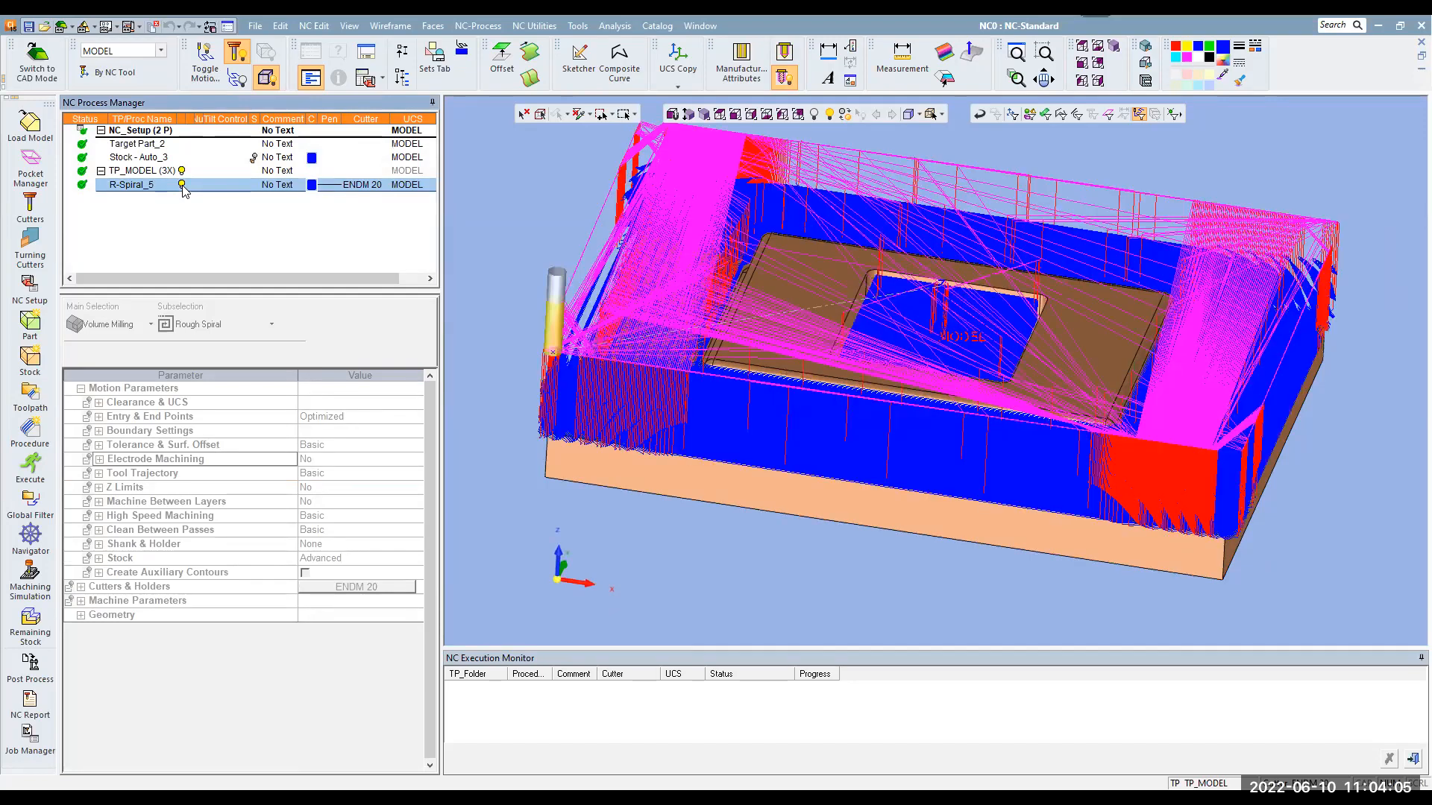
Review the motion and geometry parameters of the Rough Spiral procedure, then close it
{"action": "double_click", "coordinate": [166, 186]}
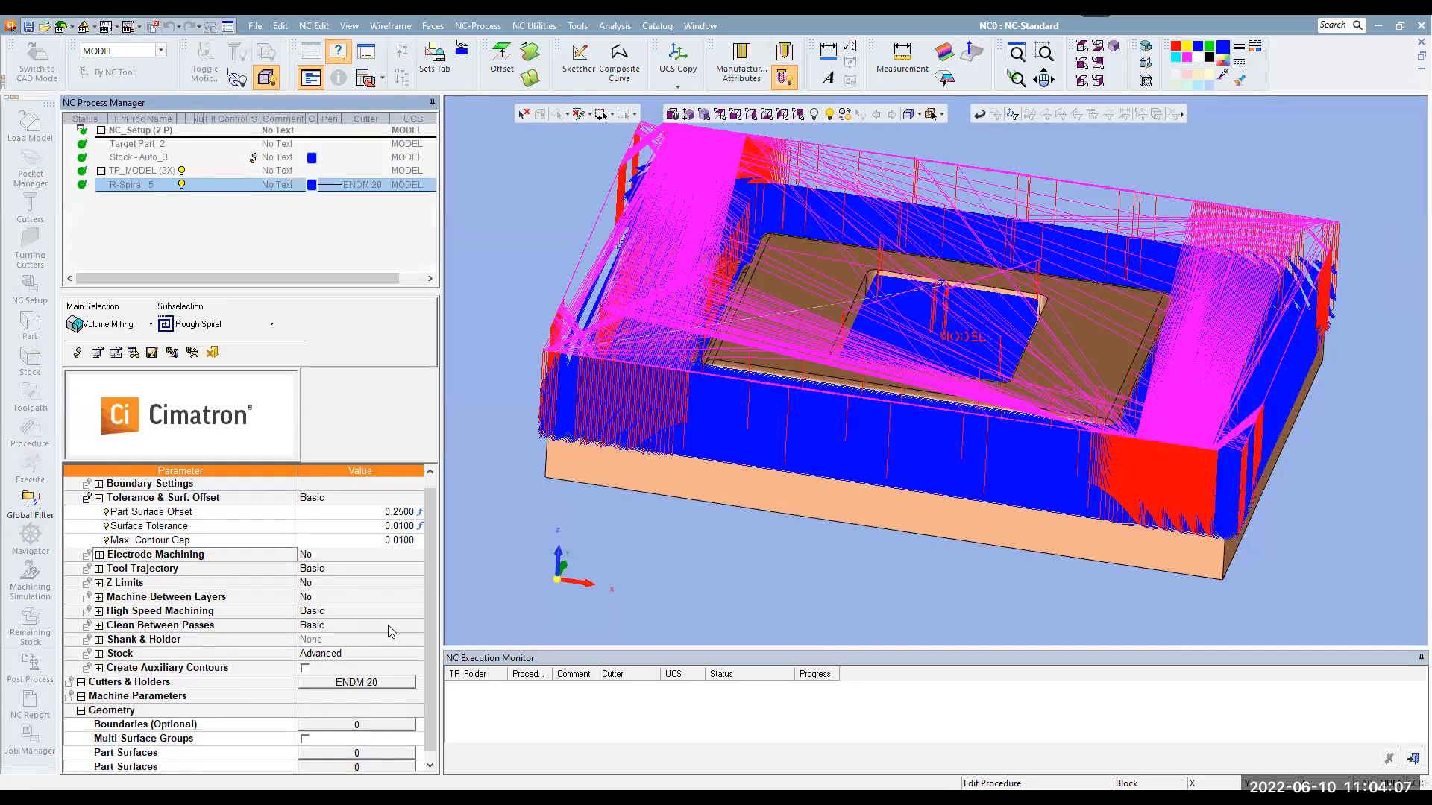
{"action": "scroll", "coordinate": [384, 671], "scroll_direction": "down", "scroll_amount": 1}
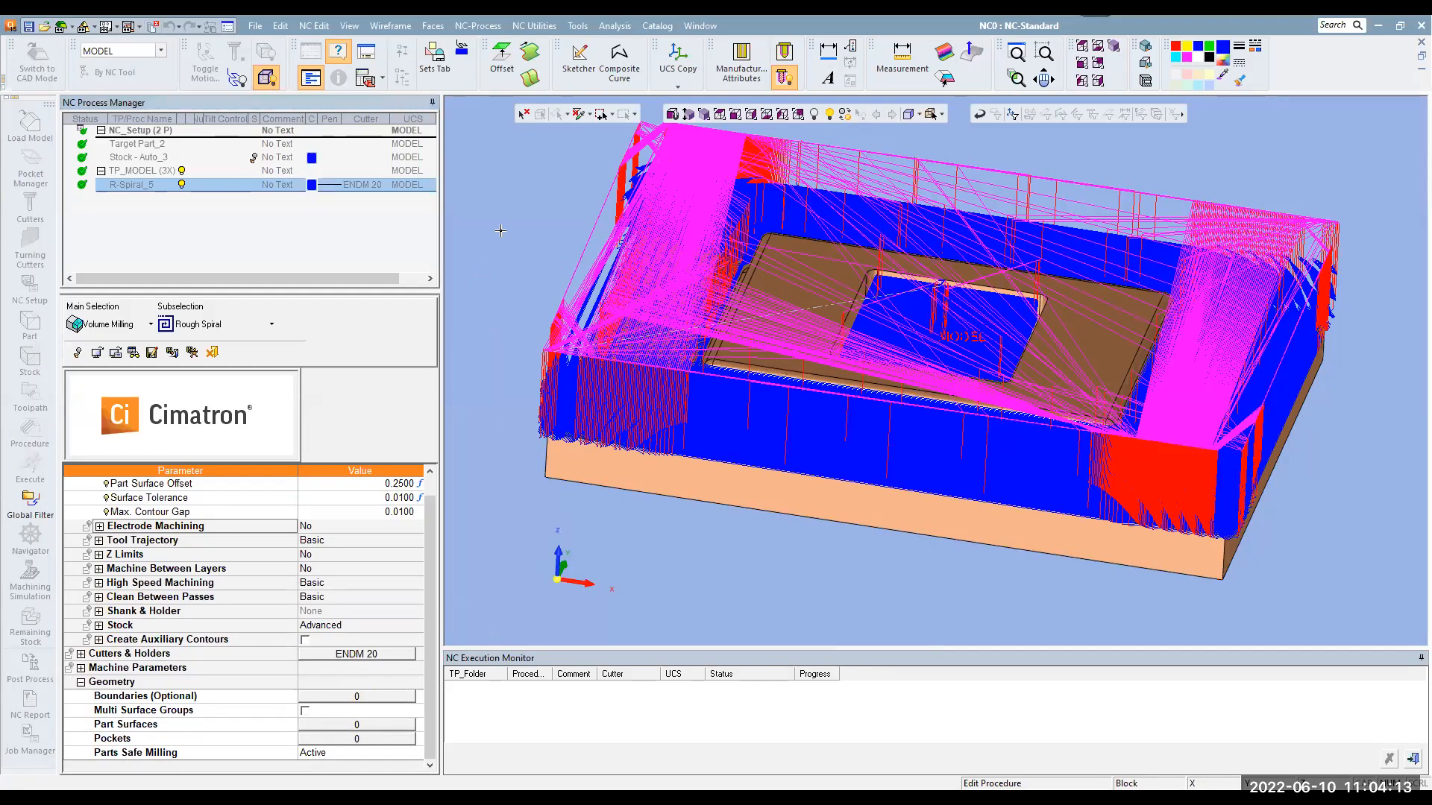
{"action": "middle_click", "coordinate": [537, 297]}
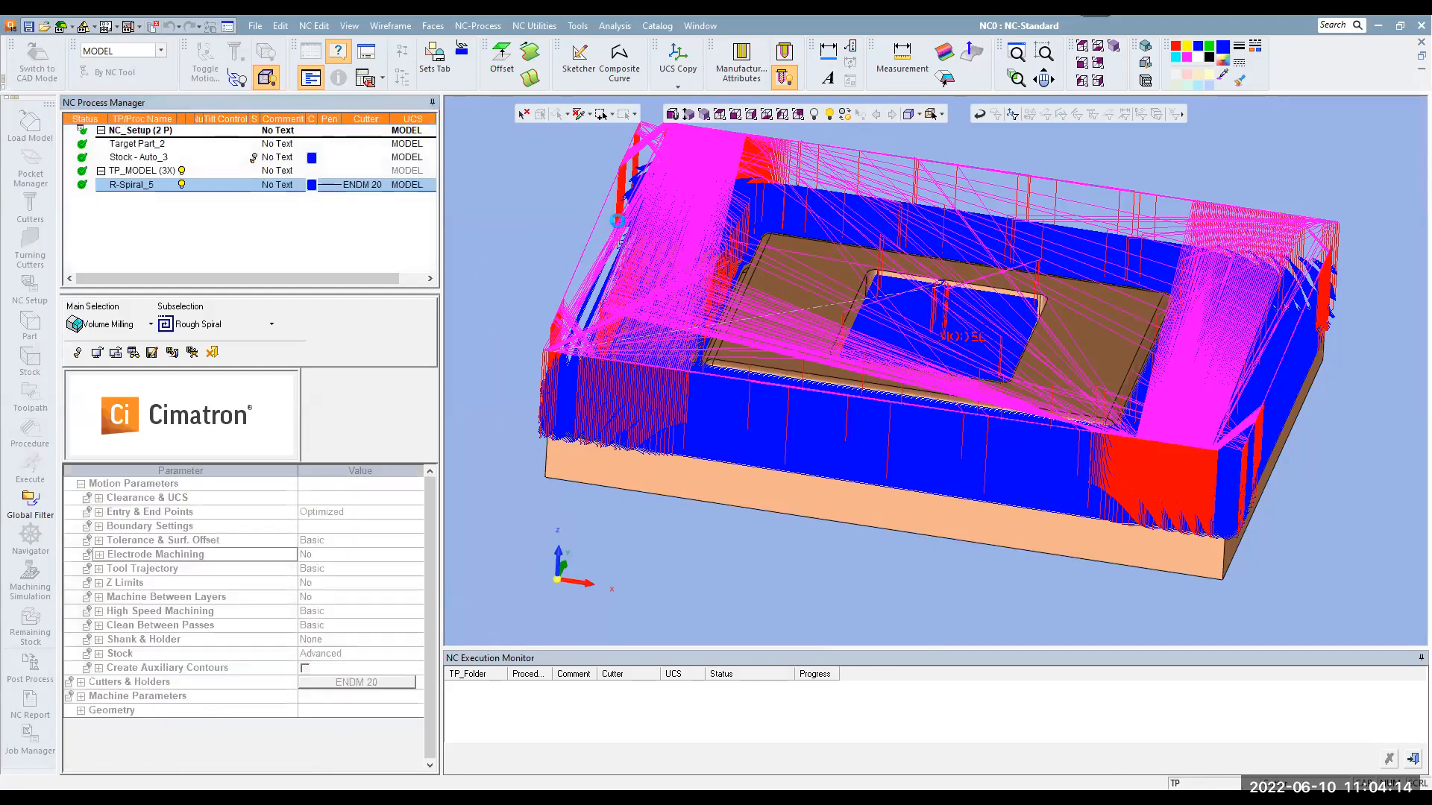
Switch the model display to wireframe and hide the Rough Spiral toolpath motions
{"action": "left_click", "coordinate": [910, 117]}
{"action": "mouse_move", "coordinate": [826, 280]}
{"action": "middle_mouse_down"}
{"action": "mouse_move", "coordinate": [824, 163]}
{"action": "mouse_move", "coordinate": [816, 318]}
{"action": "middle_mouse_up"}
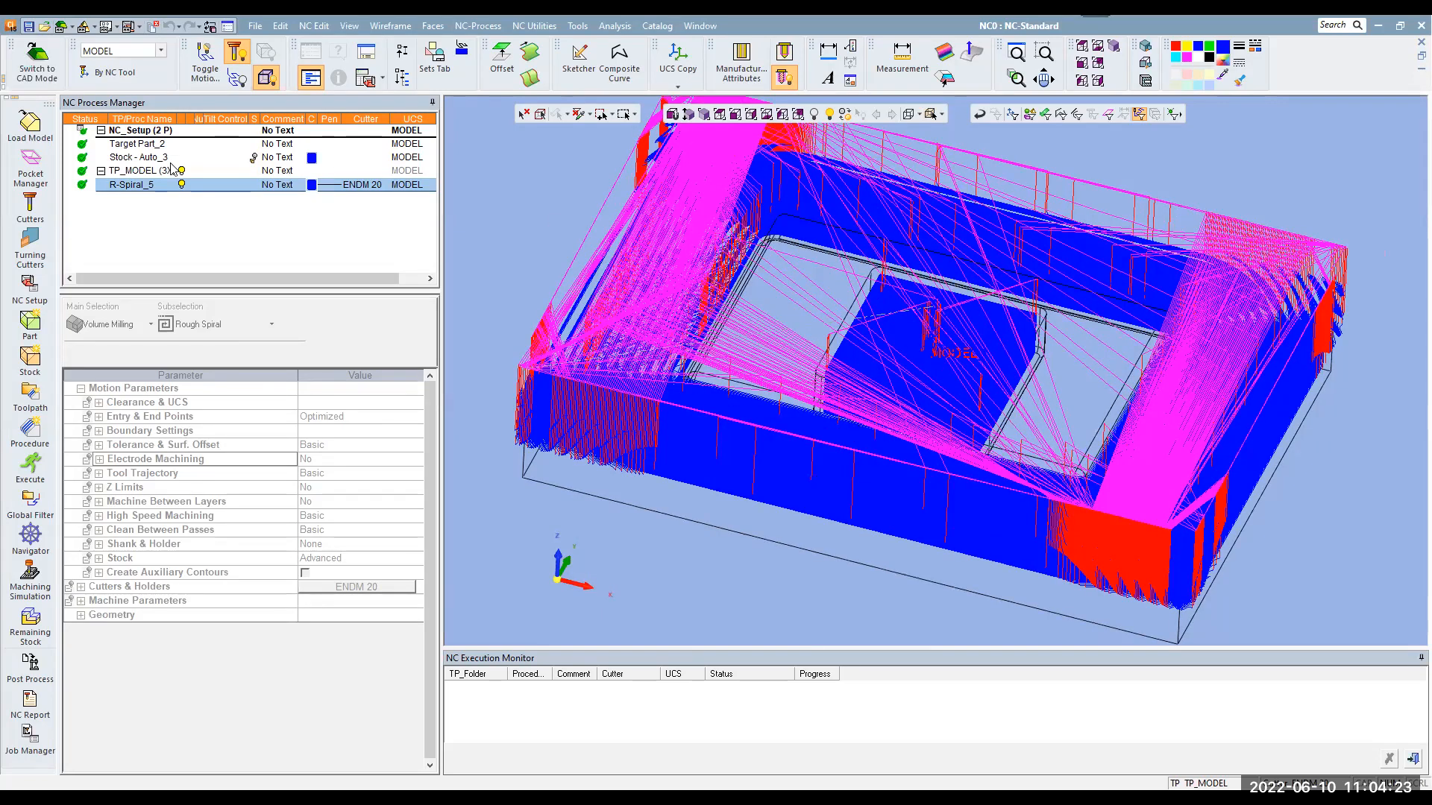
{"action": "left_click", "coordinate": [181, 185]}
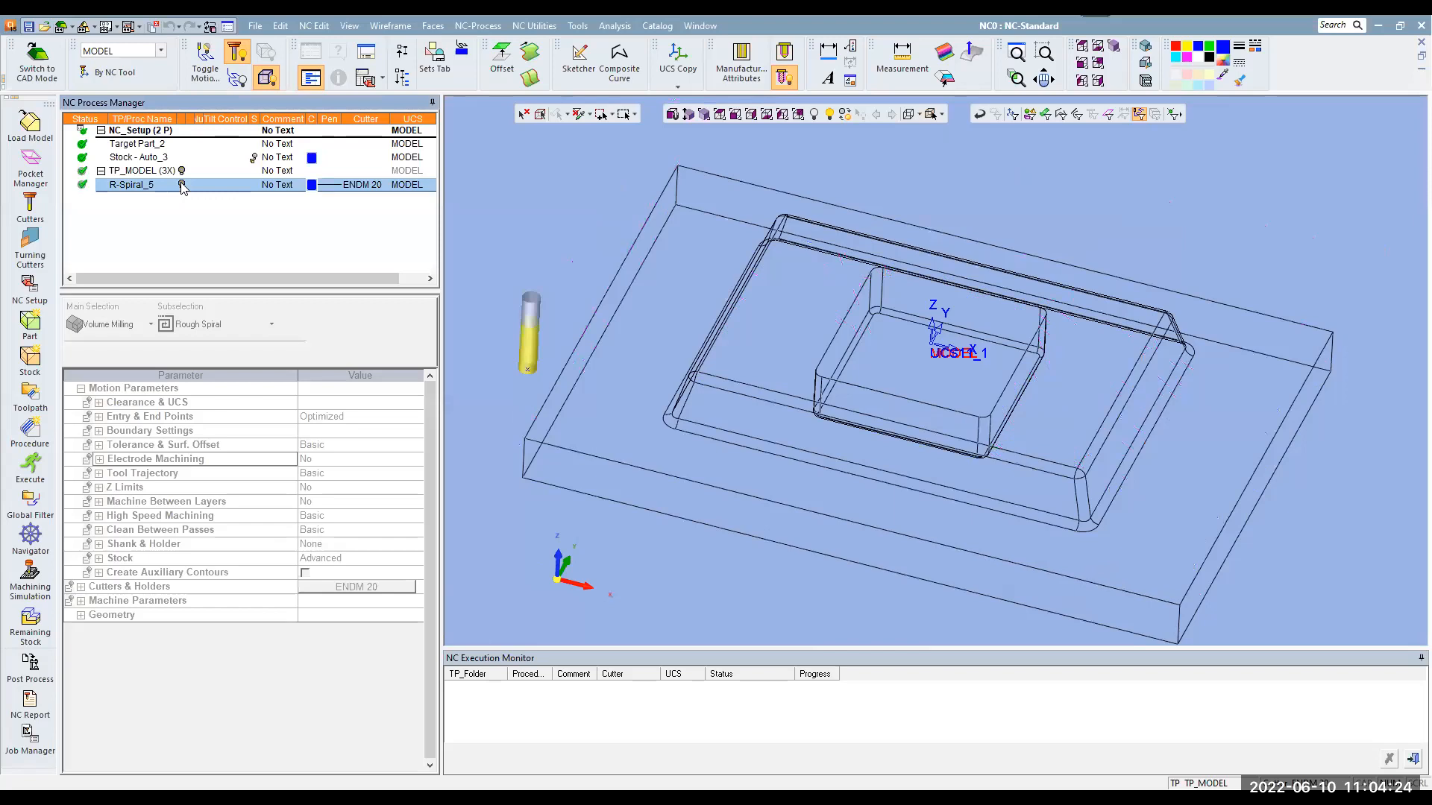
Delete the NC_Setup folder together with its target part and stock
{"action": "left_click", "coordinate": [132, 135]}
{"action": "right_click", "coordinate": [131, 135]}
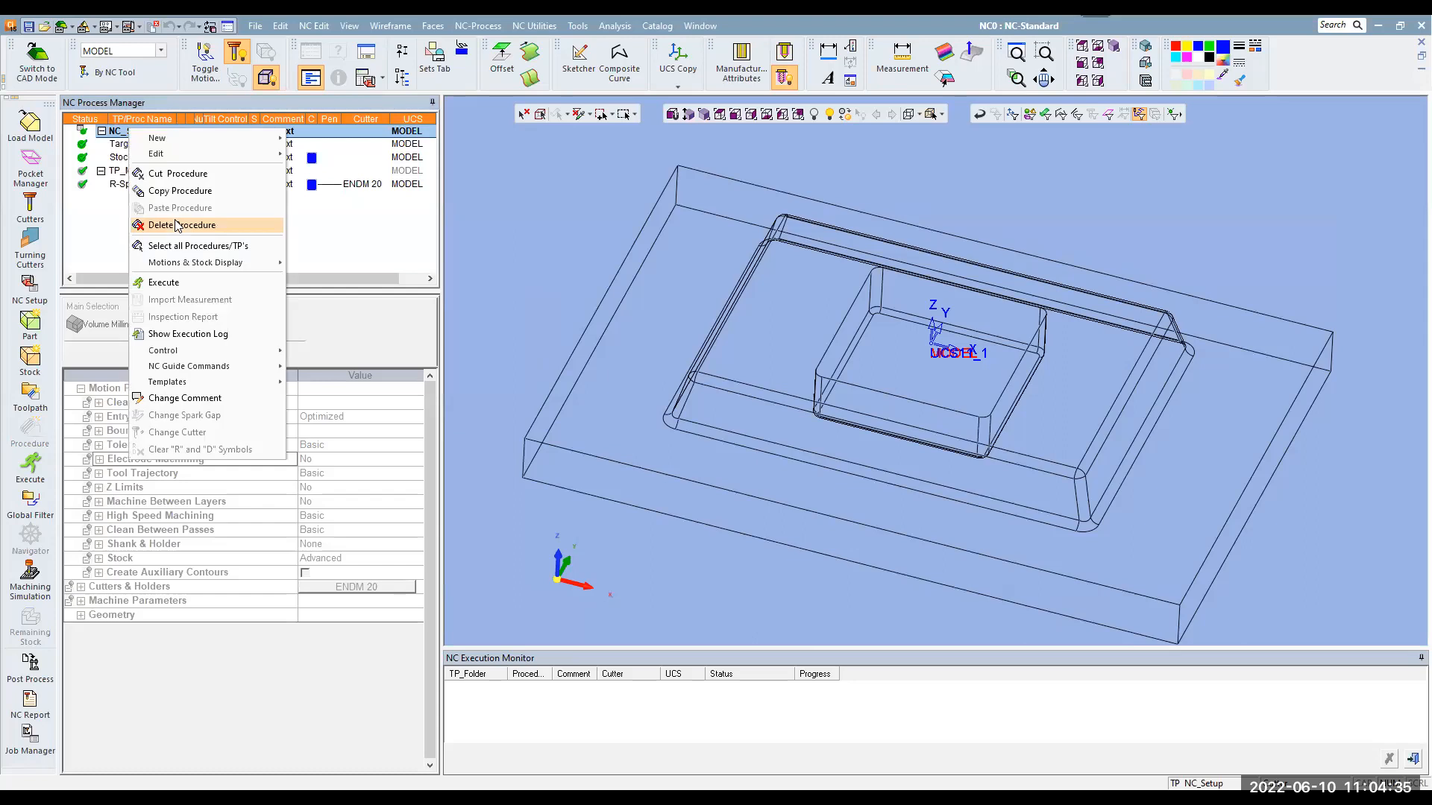
{"action": "left_click", "coordinate": [177, 225]}
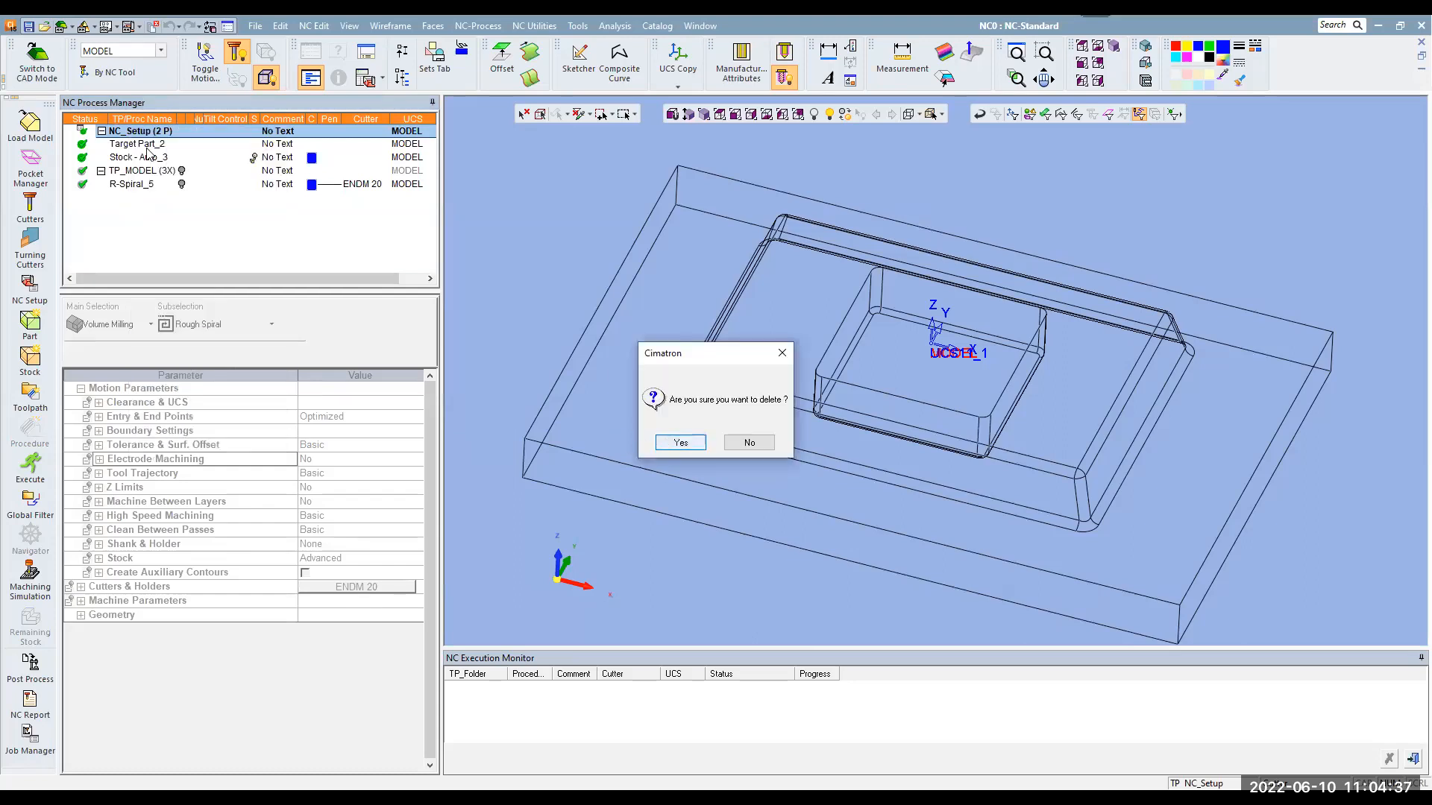
{"action": "key", "text": "Return"}
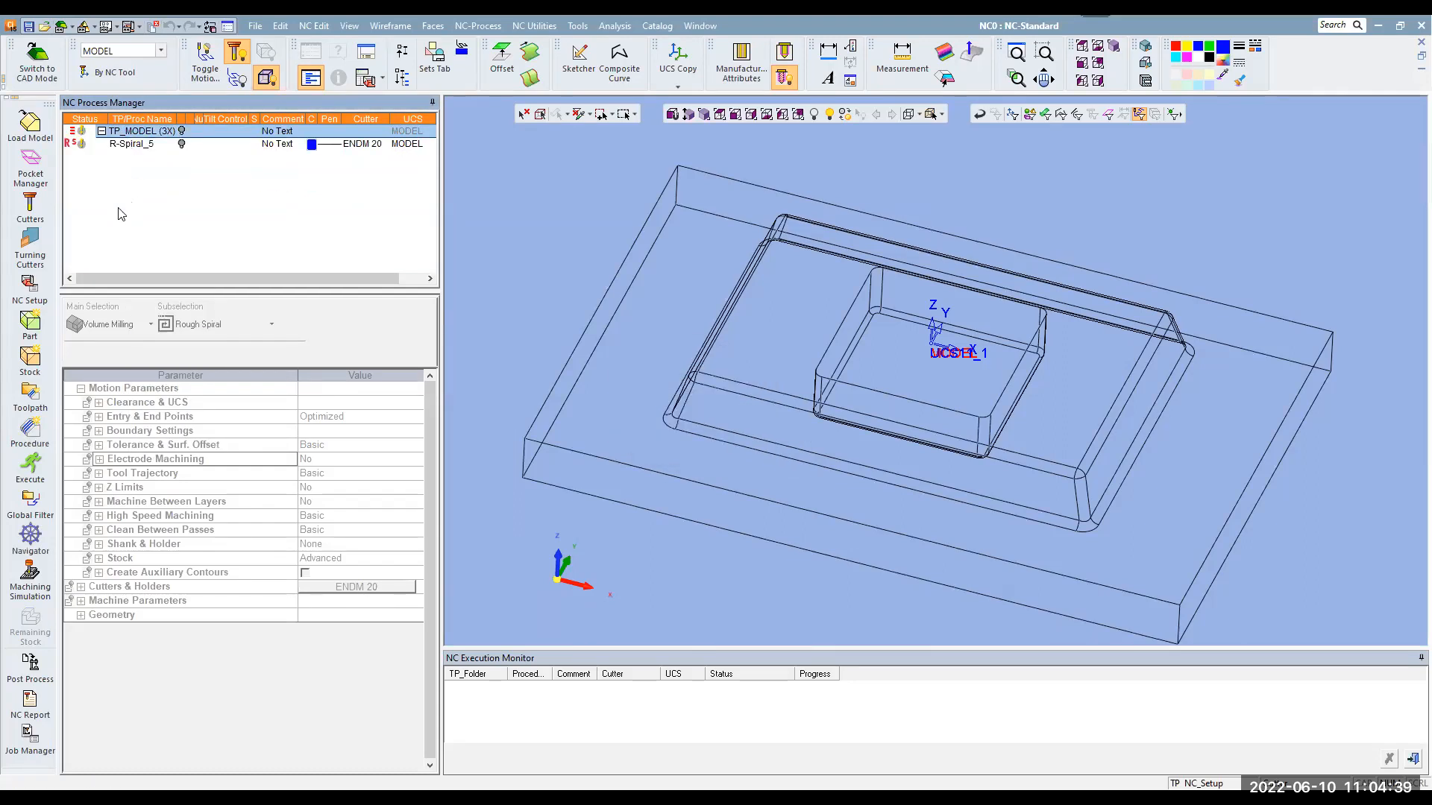
Add a new target part and a bounding box initial stock with zero offsets to the TP_MODEL toolpath
{"action": "left_click", "coordinate": [34, 322]}
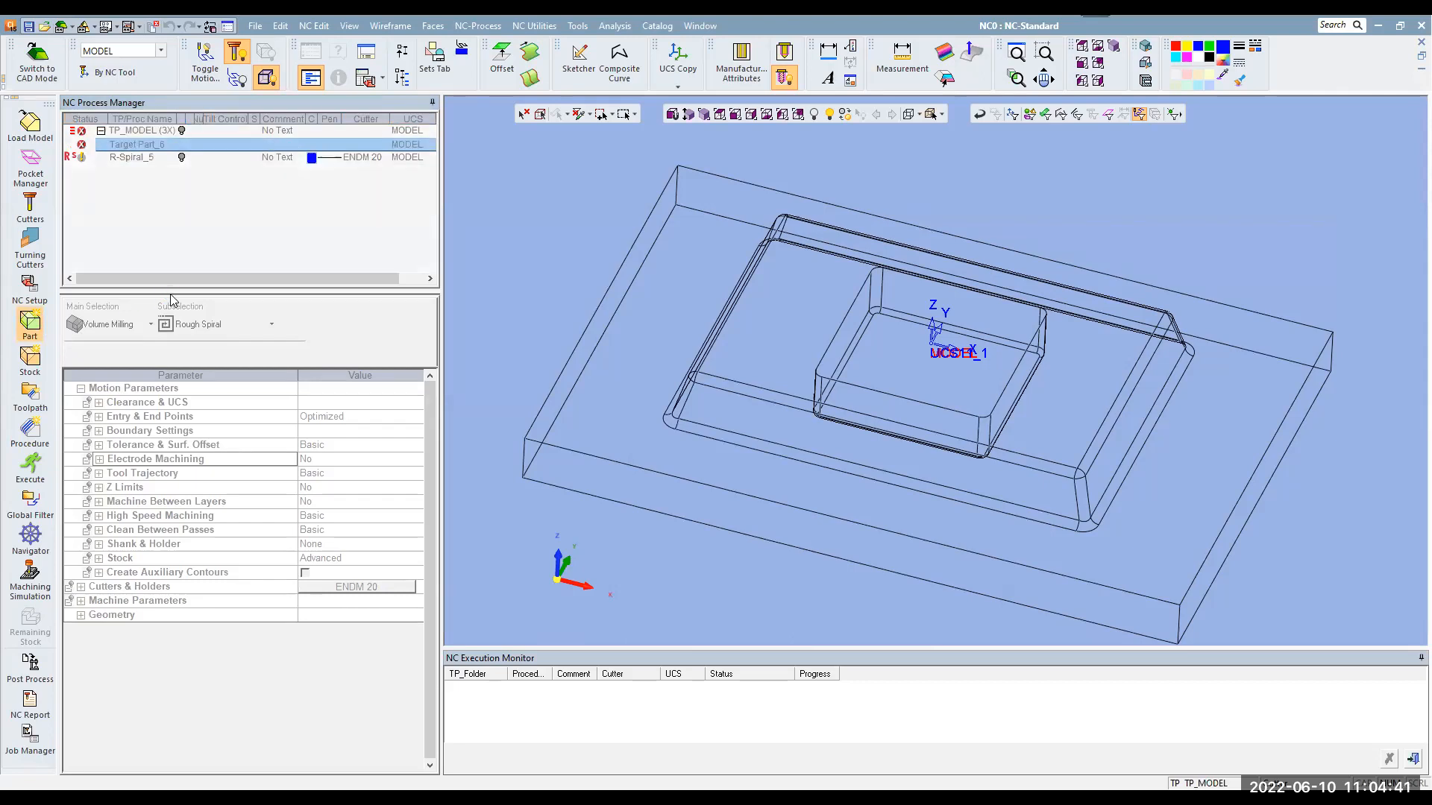
{"action": "left_click", "coordinate": [195, 186]}
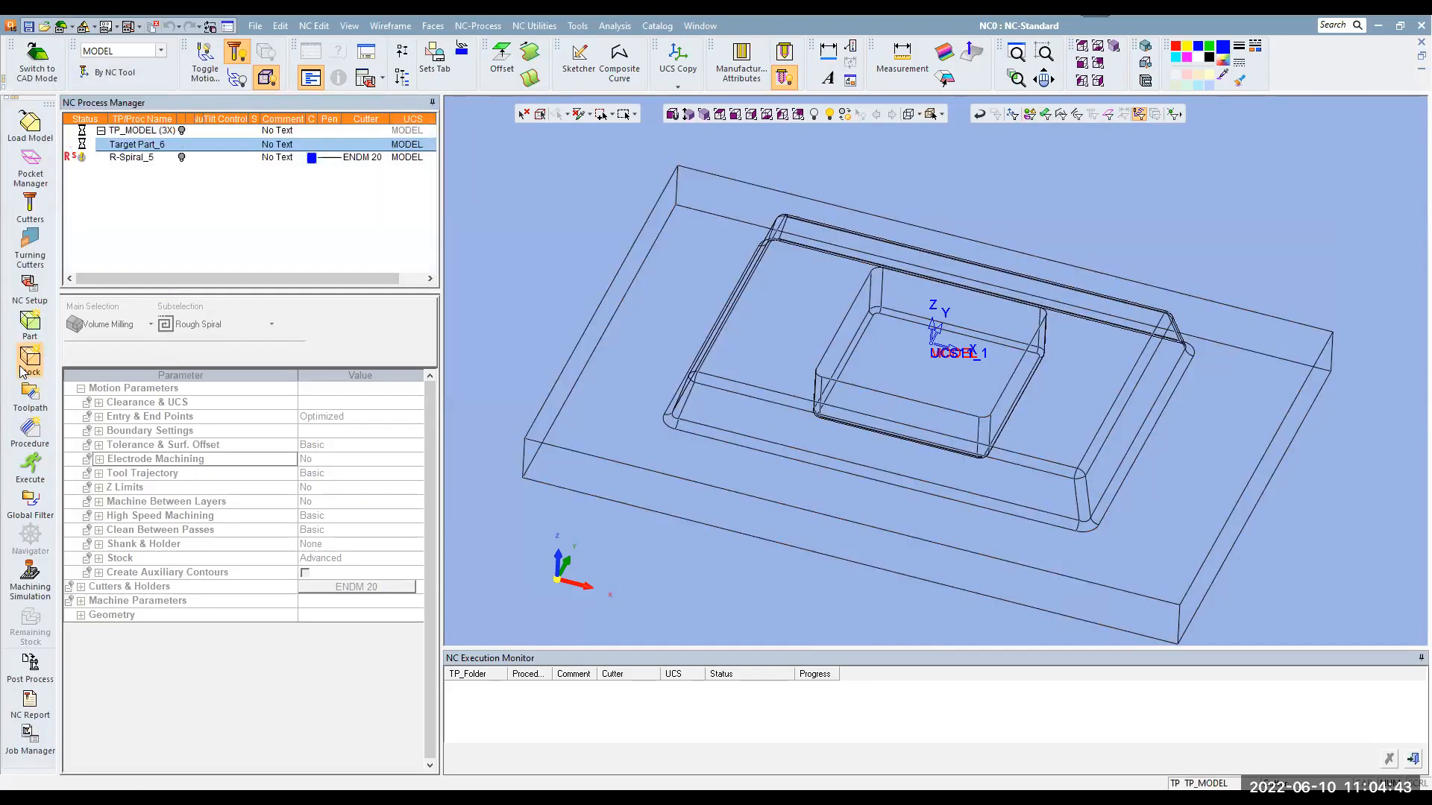
{"action": "left_click", "coordinate": [23, 371]}
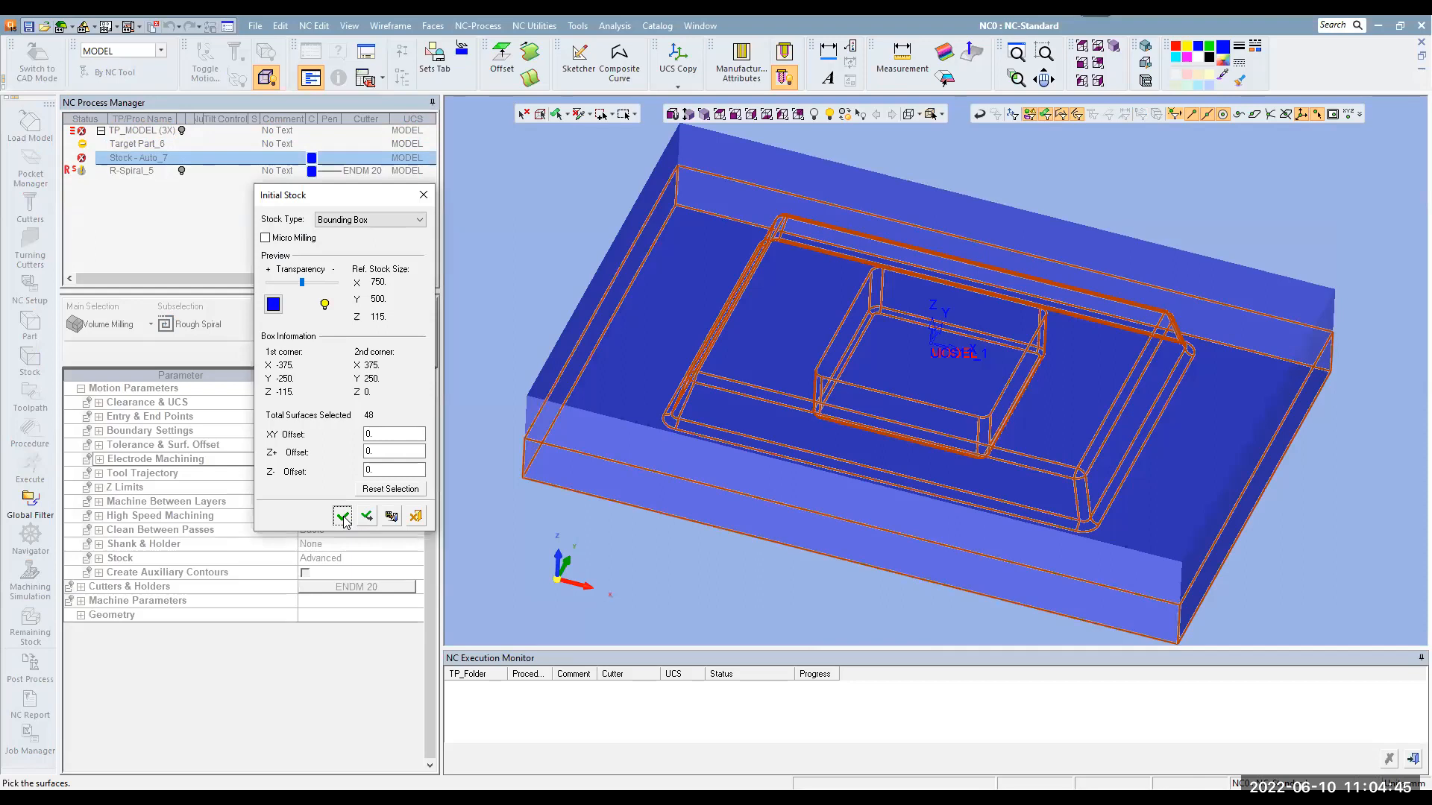
{"action": "left_click", "coordinate": [342, 516]}
Assign all displayed surfaces as the part surfaces of the Rough Spiral procedure and return the model to shaded display
{"action": "scroll", "coordinate": [397, 621], "scroll_direction": "down", "scroll_amount": 1}
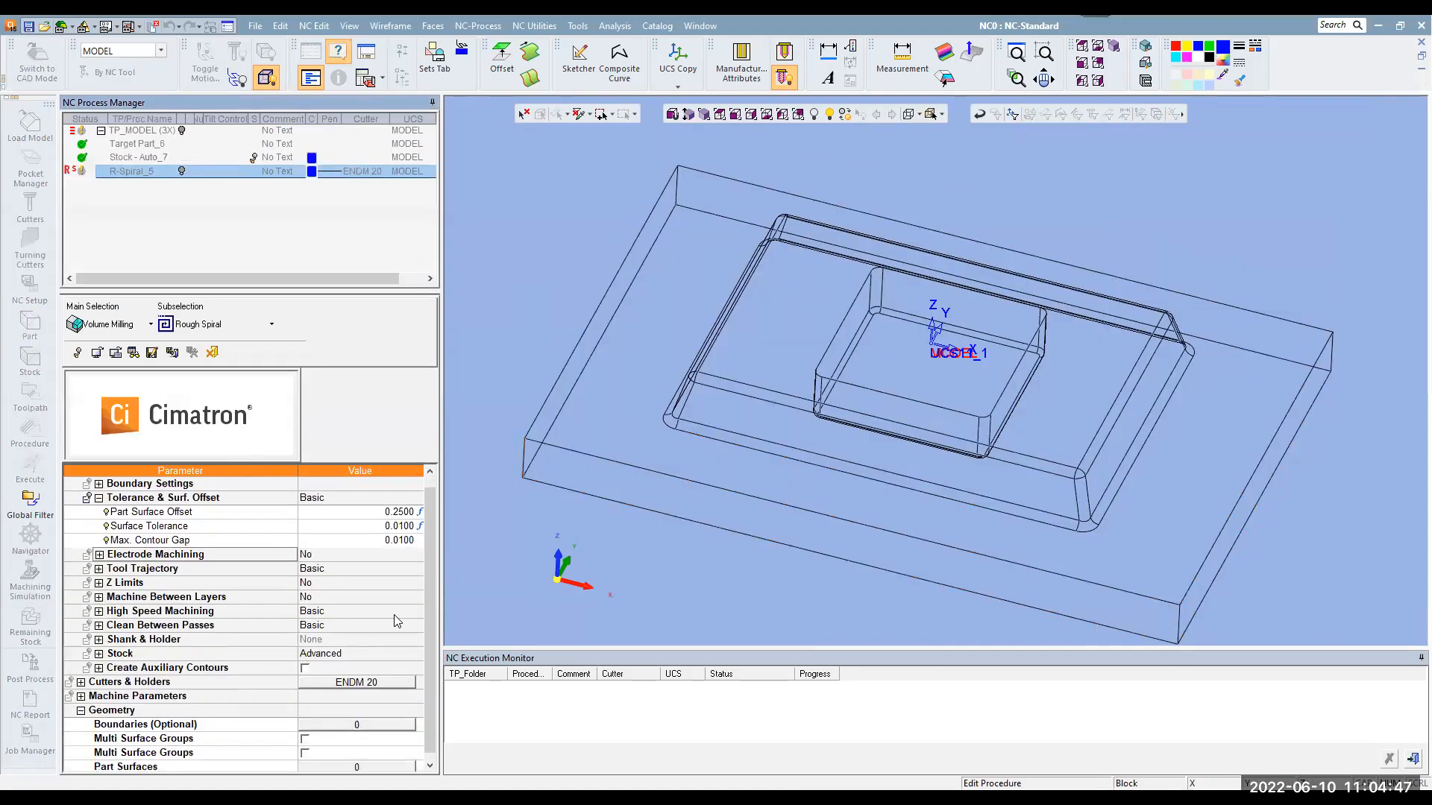
{"action": "scroll", "coordinate": [398, 622], "scroll_direction": "down", "scroll_amount": 1}
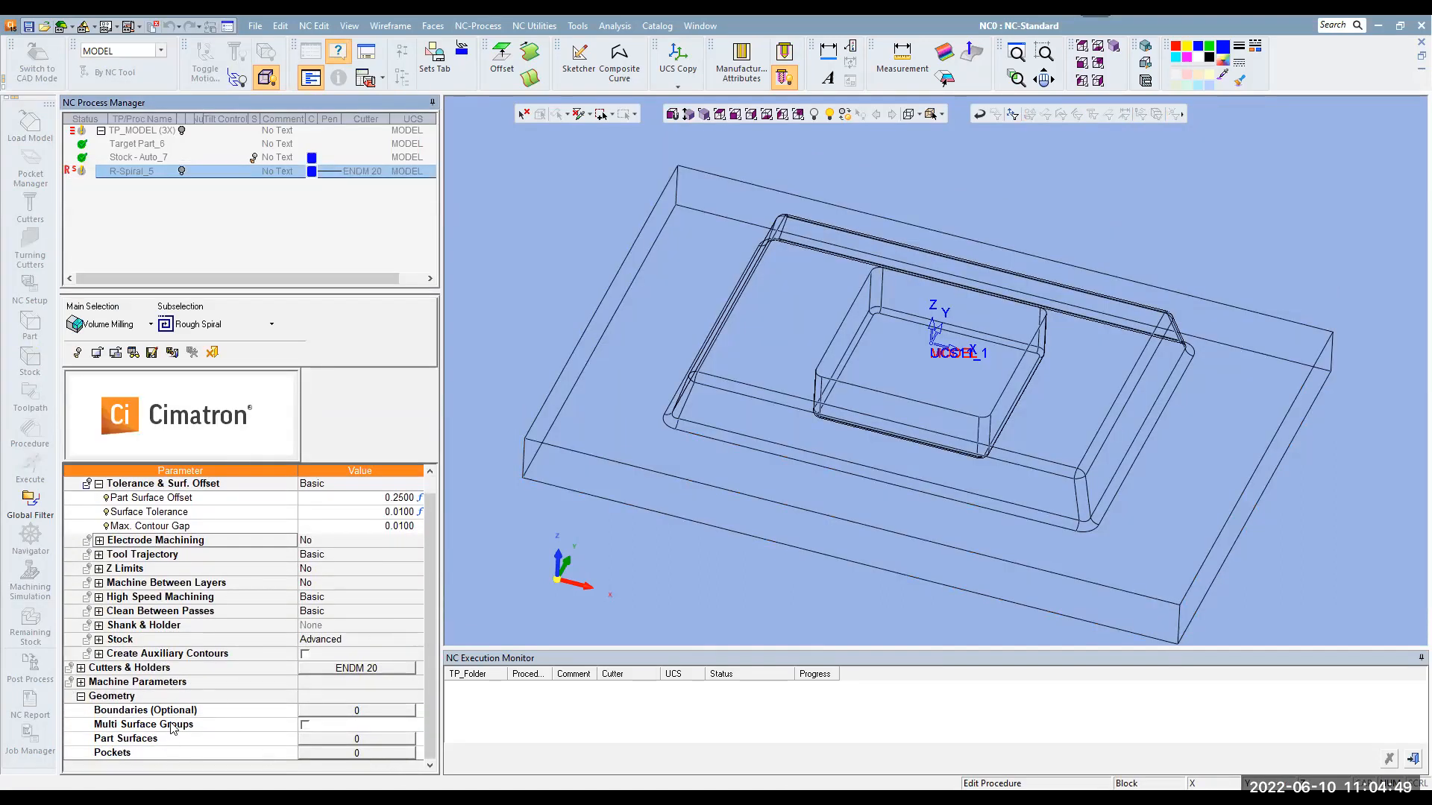
{"action": "left_click", "coordinate": [358, 739]}
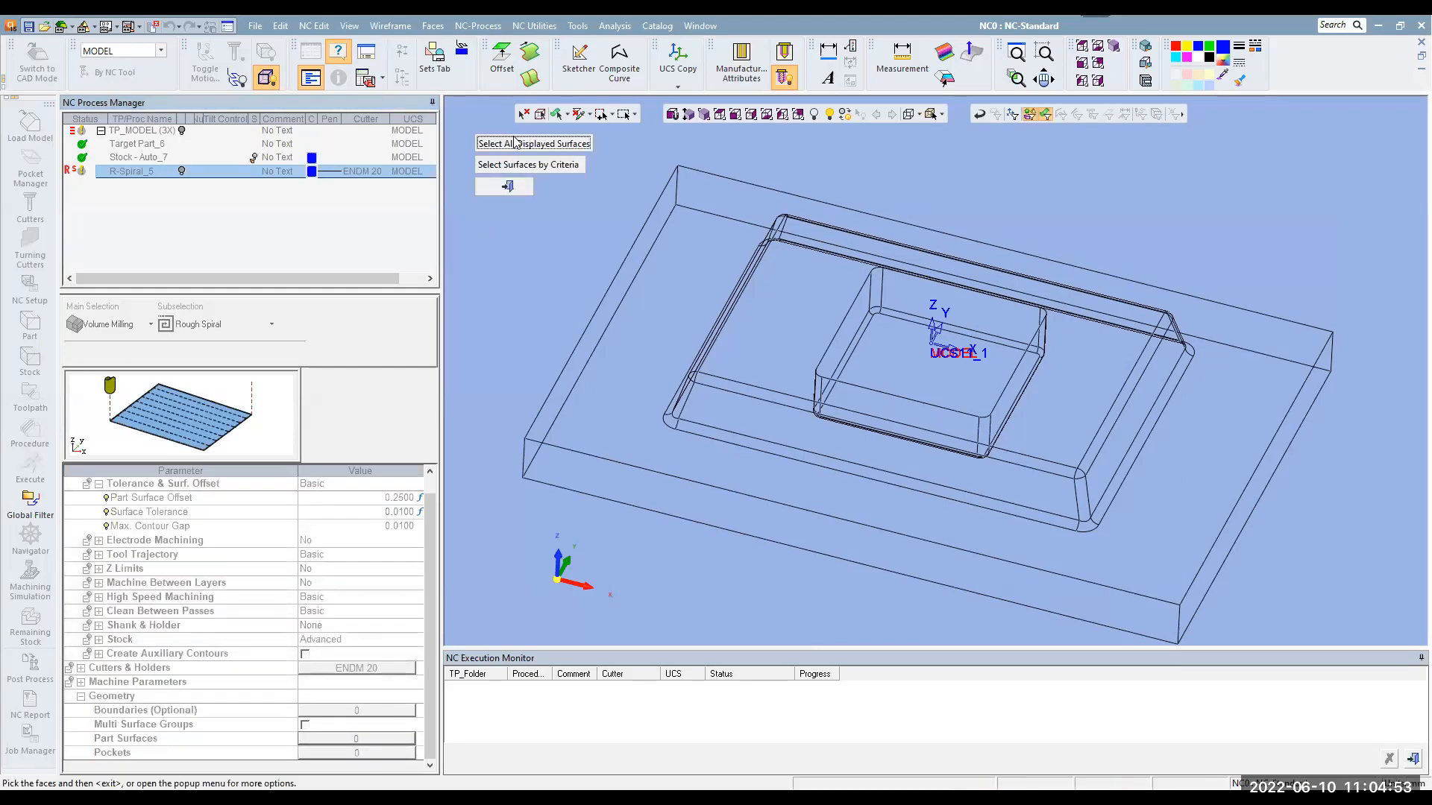
{"action": "middle_click", "coordinate": [904, 126]}
{"action": "left_click", "coordinate": [910, 115]}
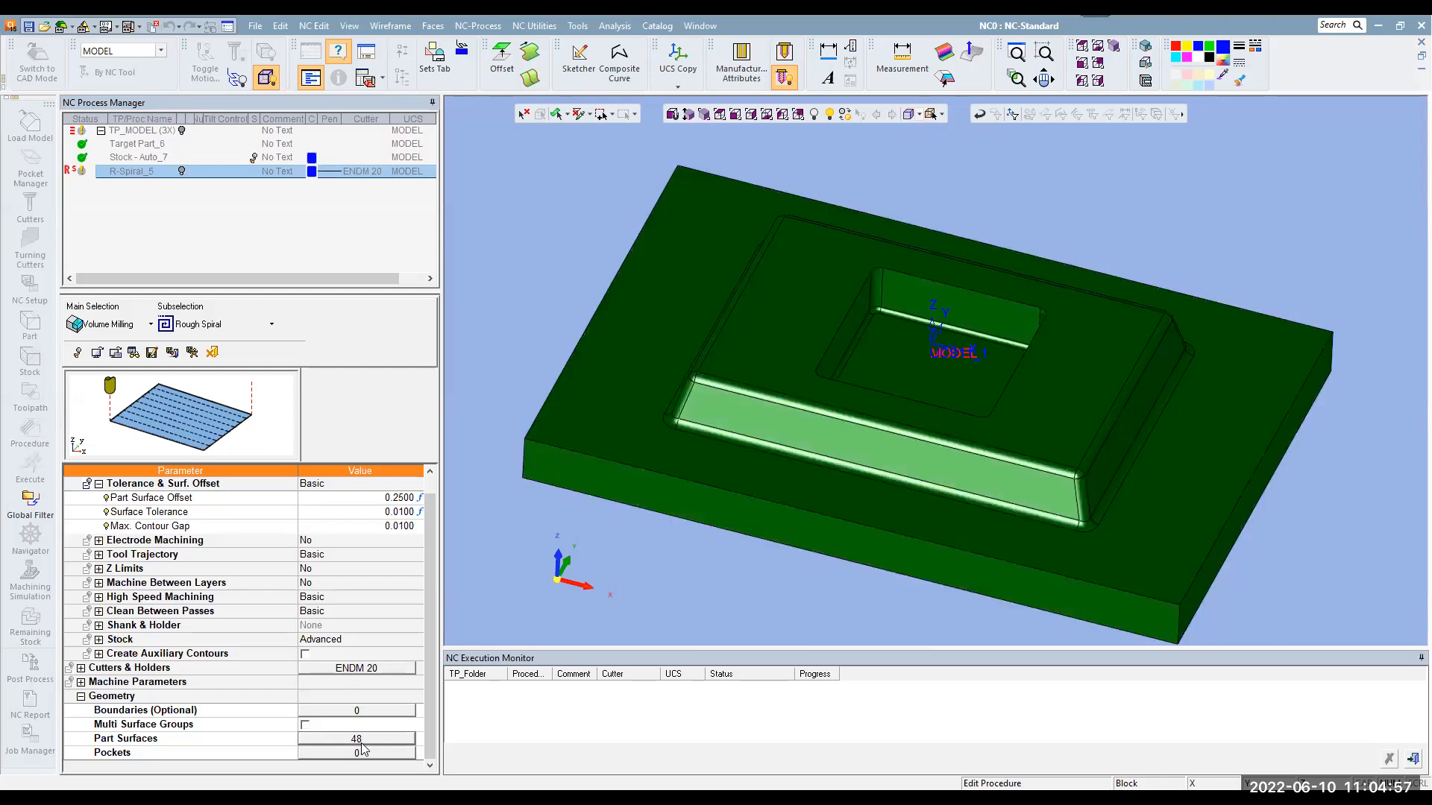
{"action": "left_click", "coordinate": [360, 739]}
{"action": "left_click", "coordinate": [528, 143]}
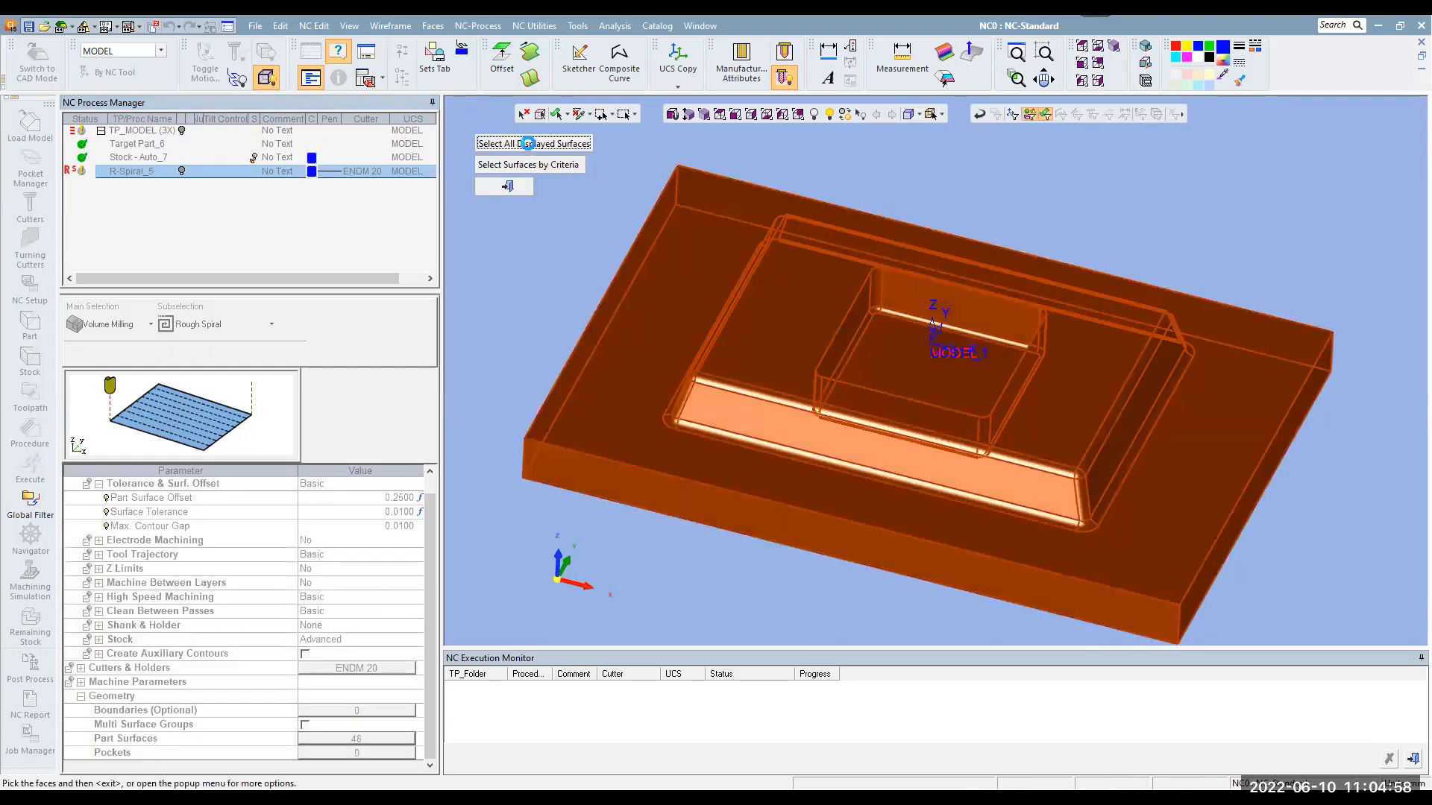
Finish the part surface selection and calculate the Rough Spiral procedure
{"action": "right_click", "coordinate": [550, 245]}
{"action": "left_click", "coordinate": [584, 291]}
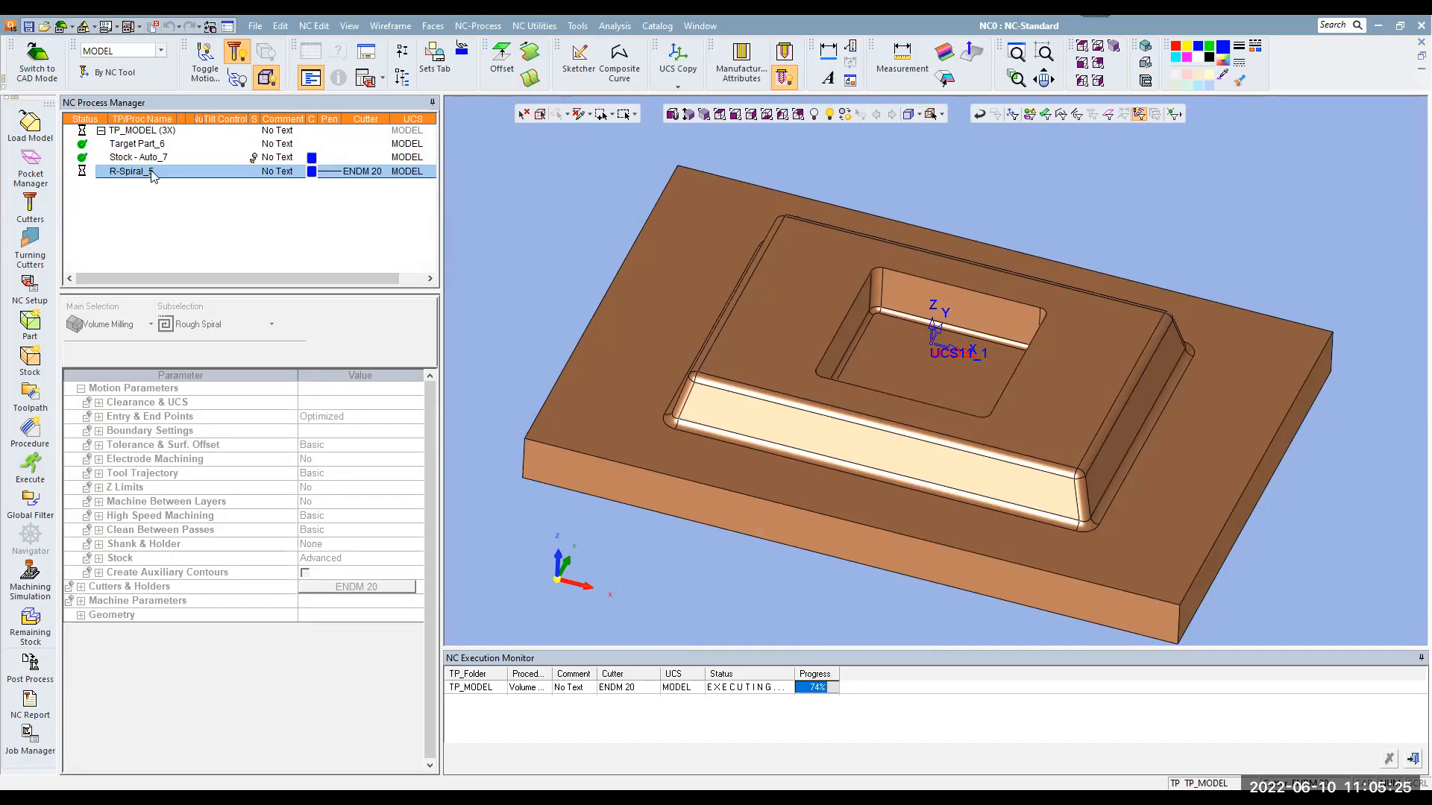
{"action": "middle_click_drag", "start_coordinate": [758, 361], "coordinate": [763, 332]}
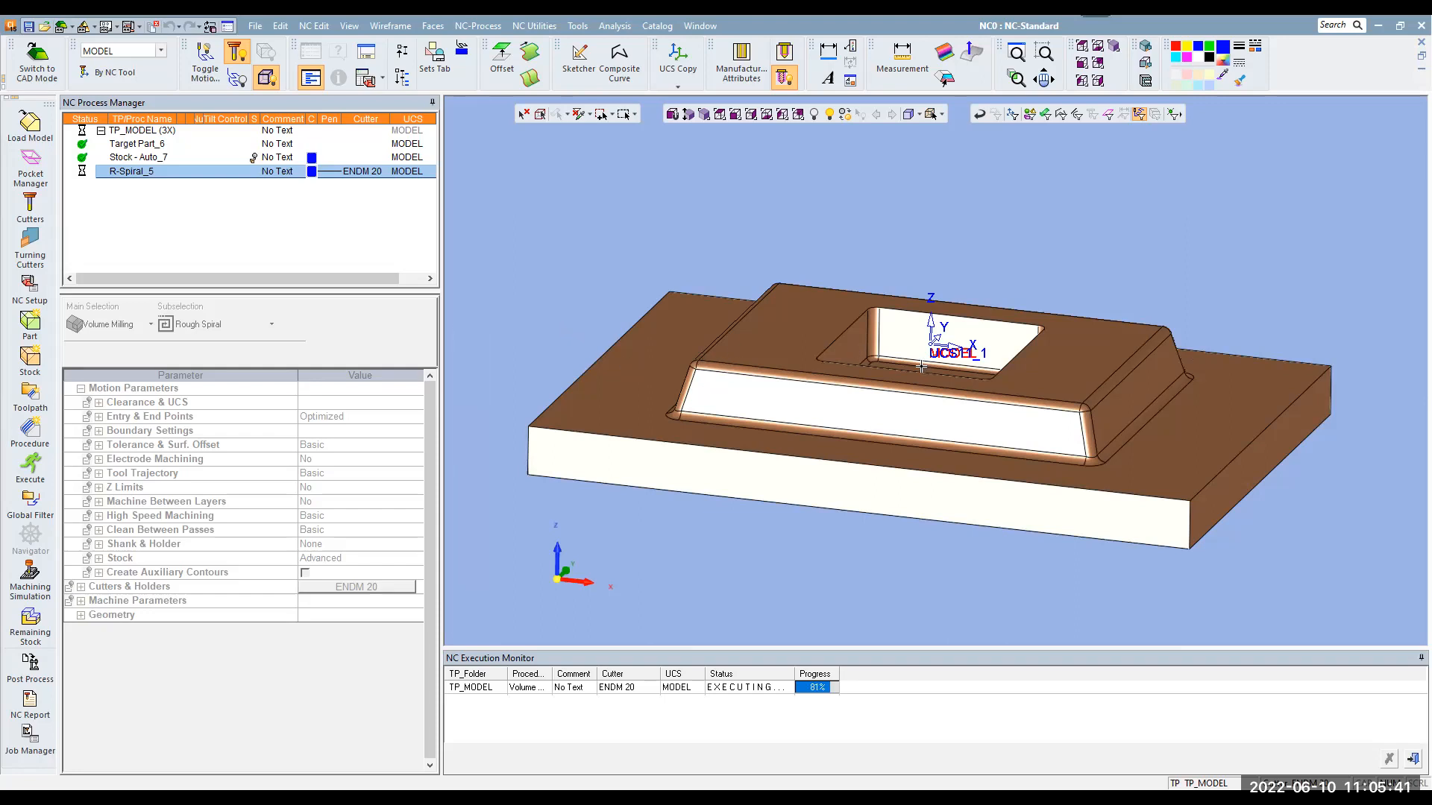
{"action": "scroll", "coordinate": [895, 362], "scroll_direction": "up", "scroll_amount": 5}
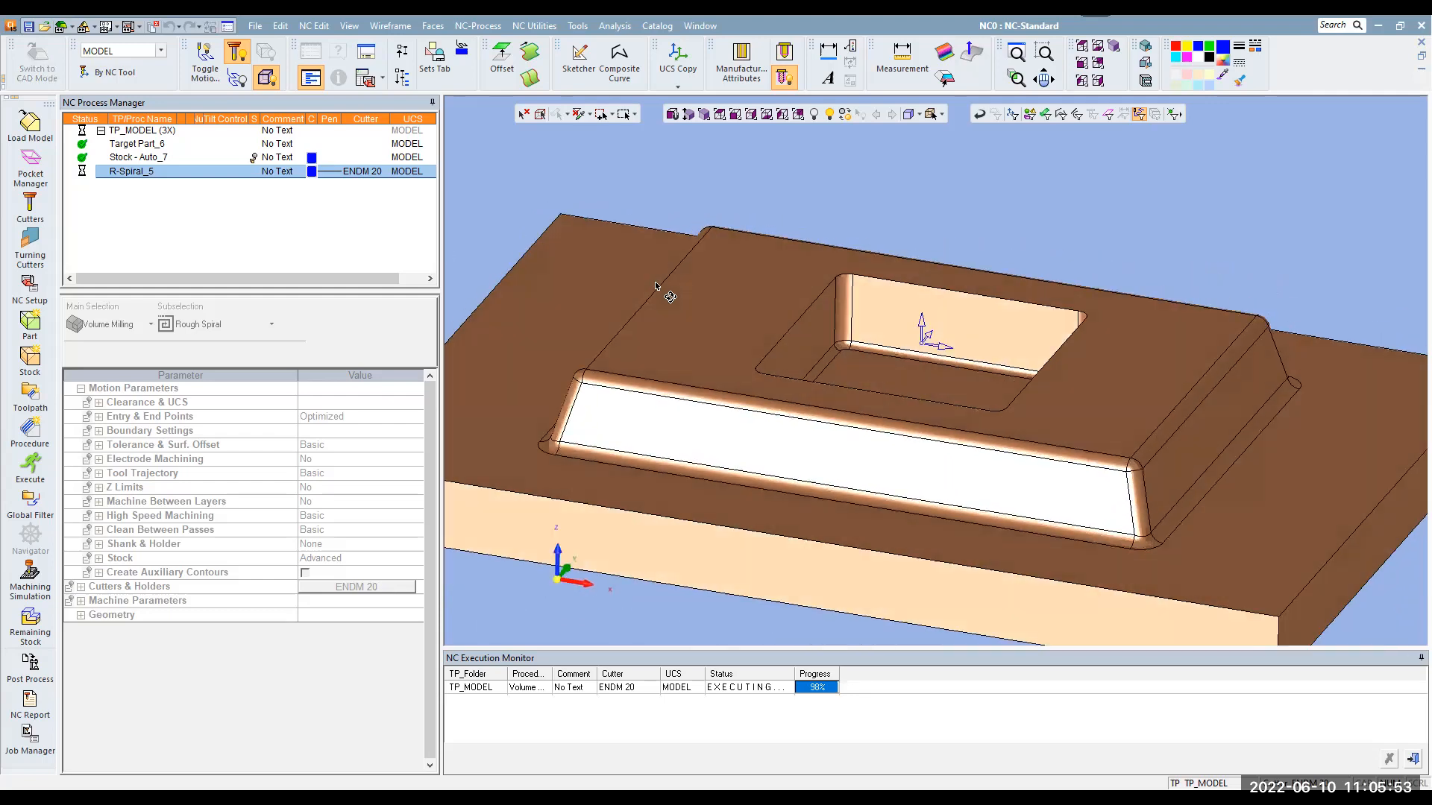
Show and hide the recalculated Rough Spiral motions to inspect them against the part, leaving them hidden
{"action": "left_click", "coordinate": [182, 171]}
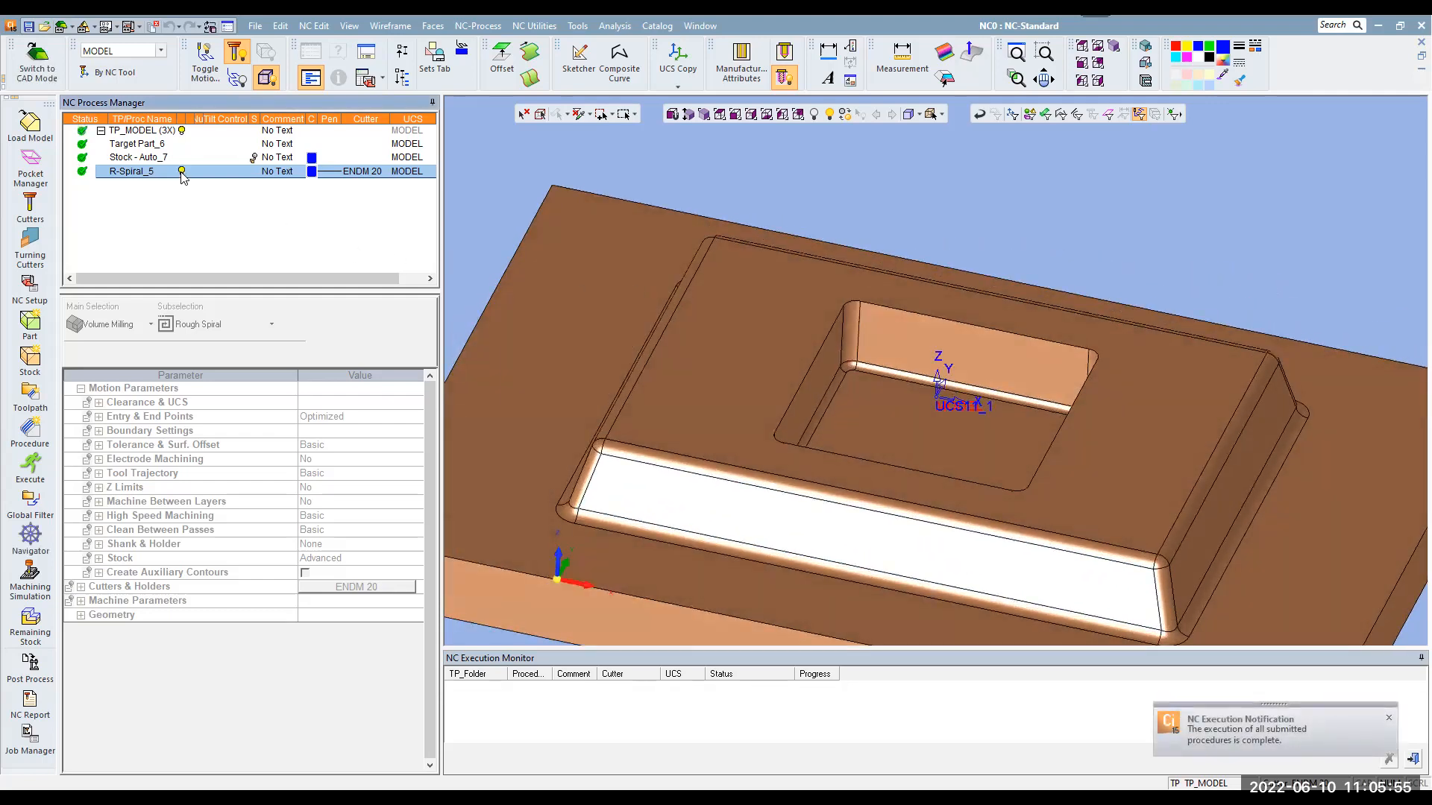
{"action": "left_click", "coordinate": [181, 172]}
{"action": "left_click", "coordinate": [182, 172]}
{"action": "left_click", "coordinate": [181, 171]}
{"action": "left_click", "coordinate": [181, 171]}
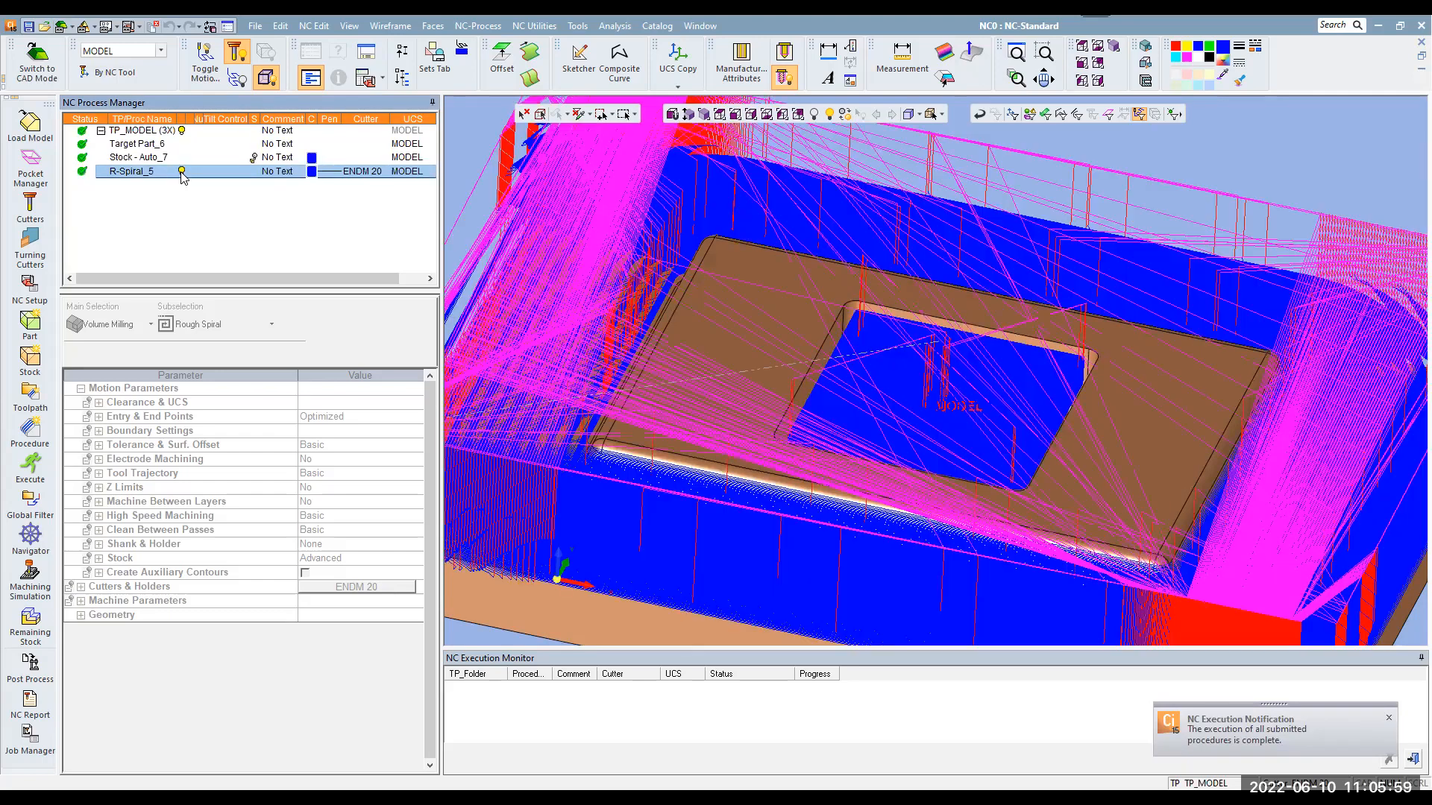
{"action": "left_click", "coordinate": [181, 171]}
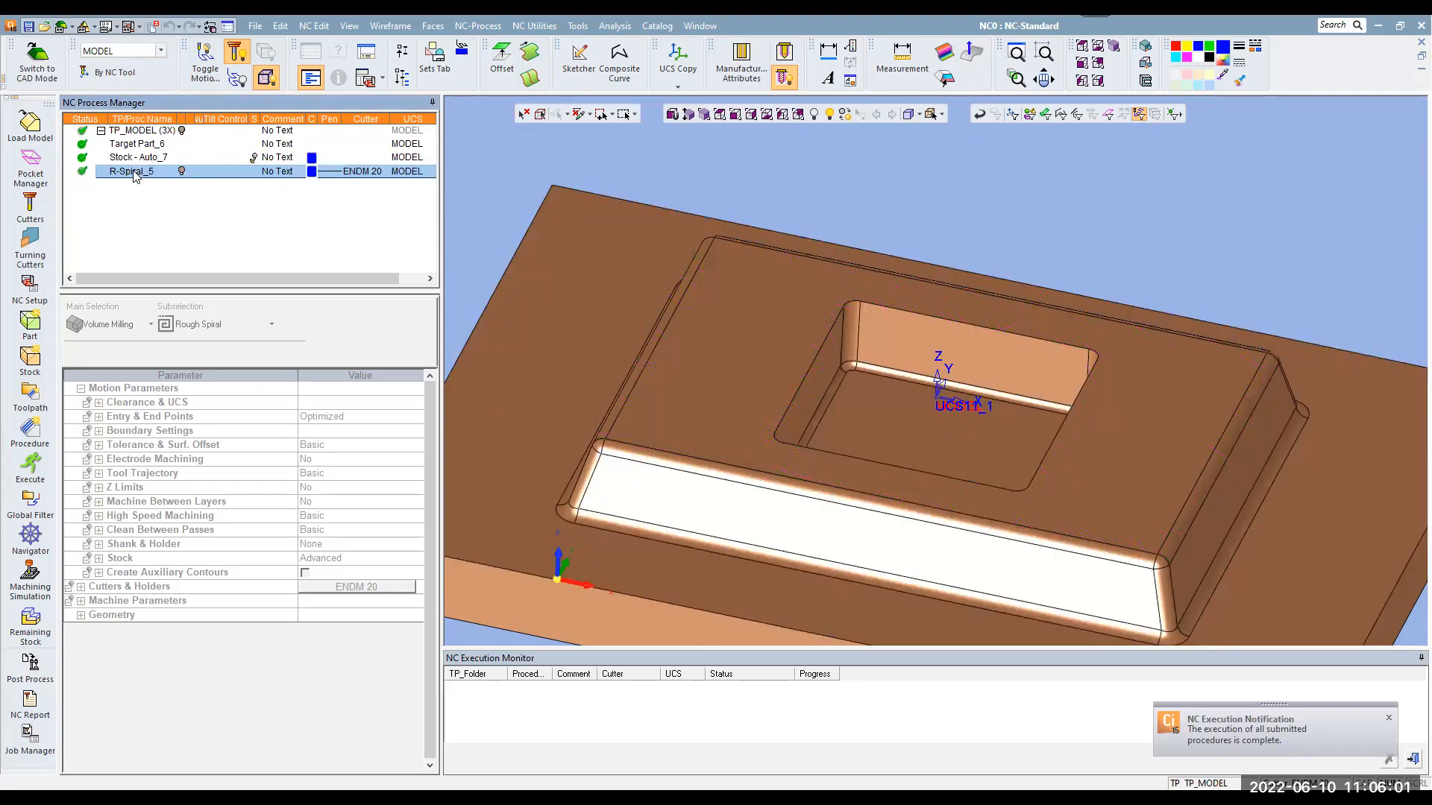
Set the Rough Spiral procedure's stock option to Update and execute the procedure so its remaining stock is calculated
{"action": "scroll", "coordinate": [239, 601], "scroll_direction": "down", "scroll_amount": 2}
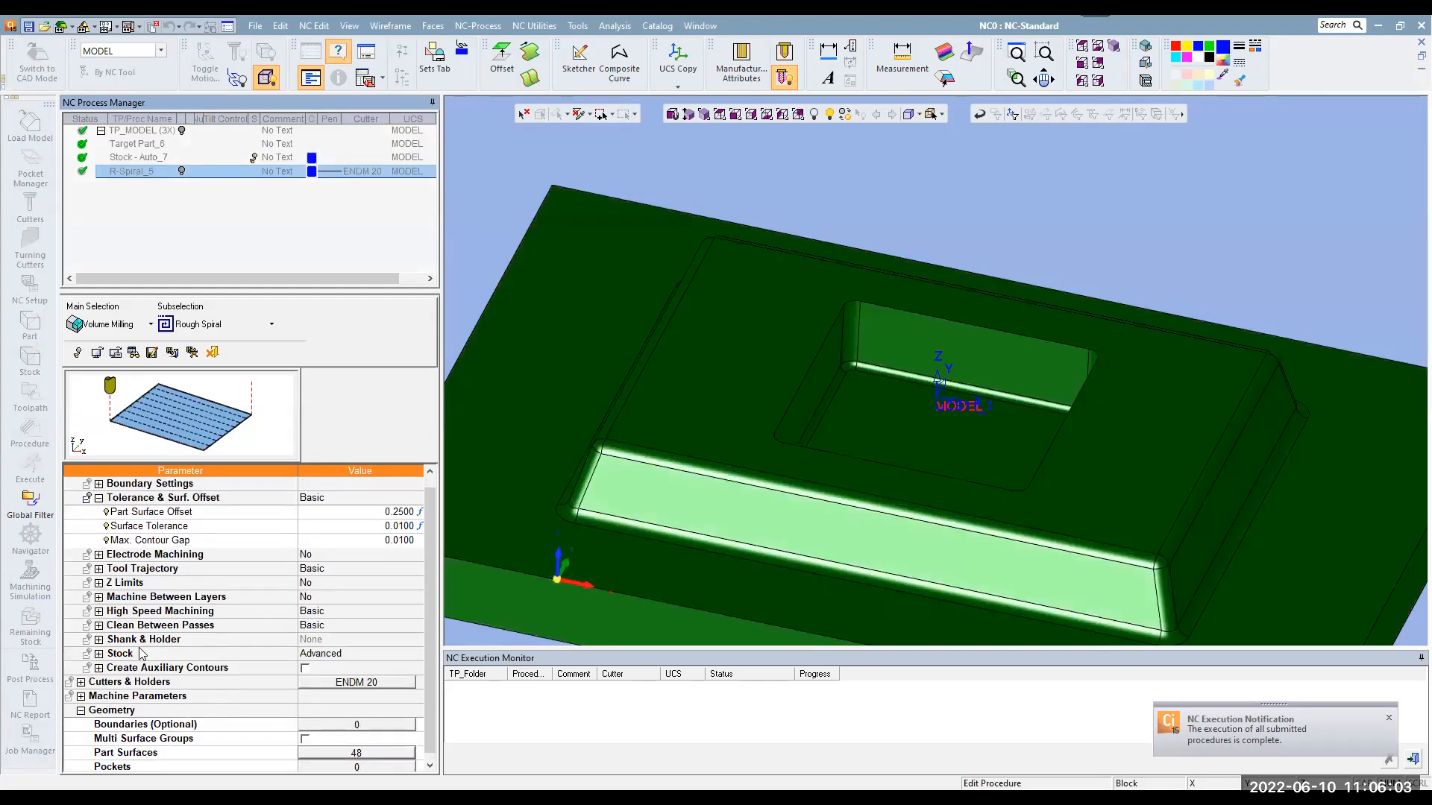
{"action": "left_click", "coordinate": [328, 655]}
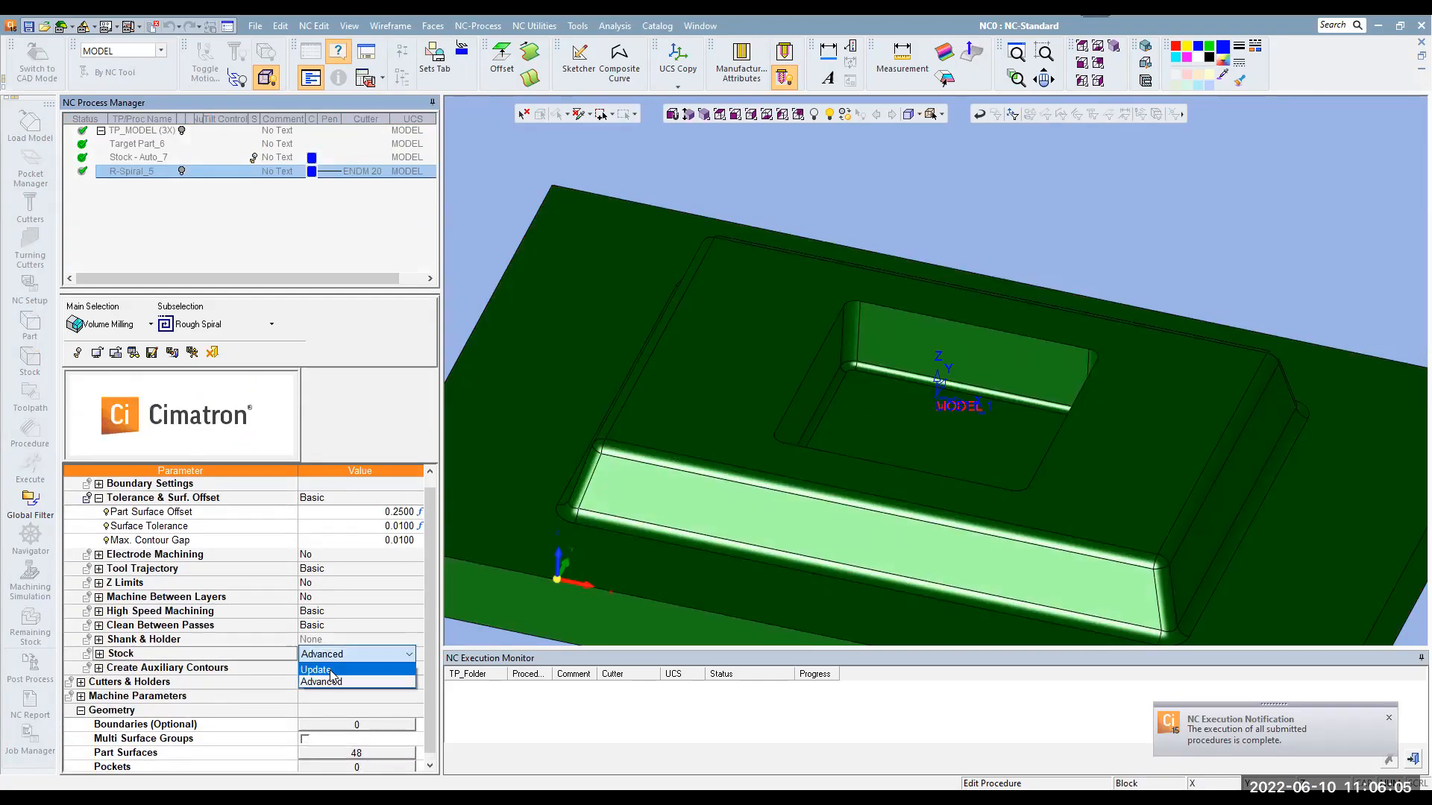
{"action": "left_click", "coordinate": [337, 672]}
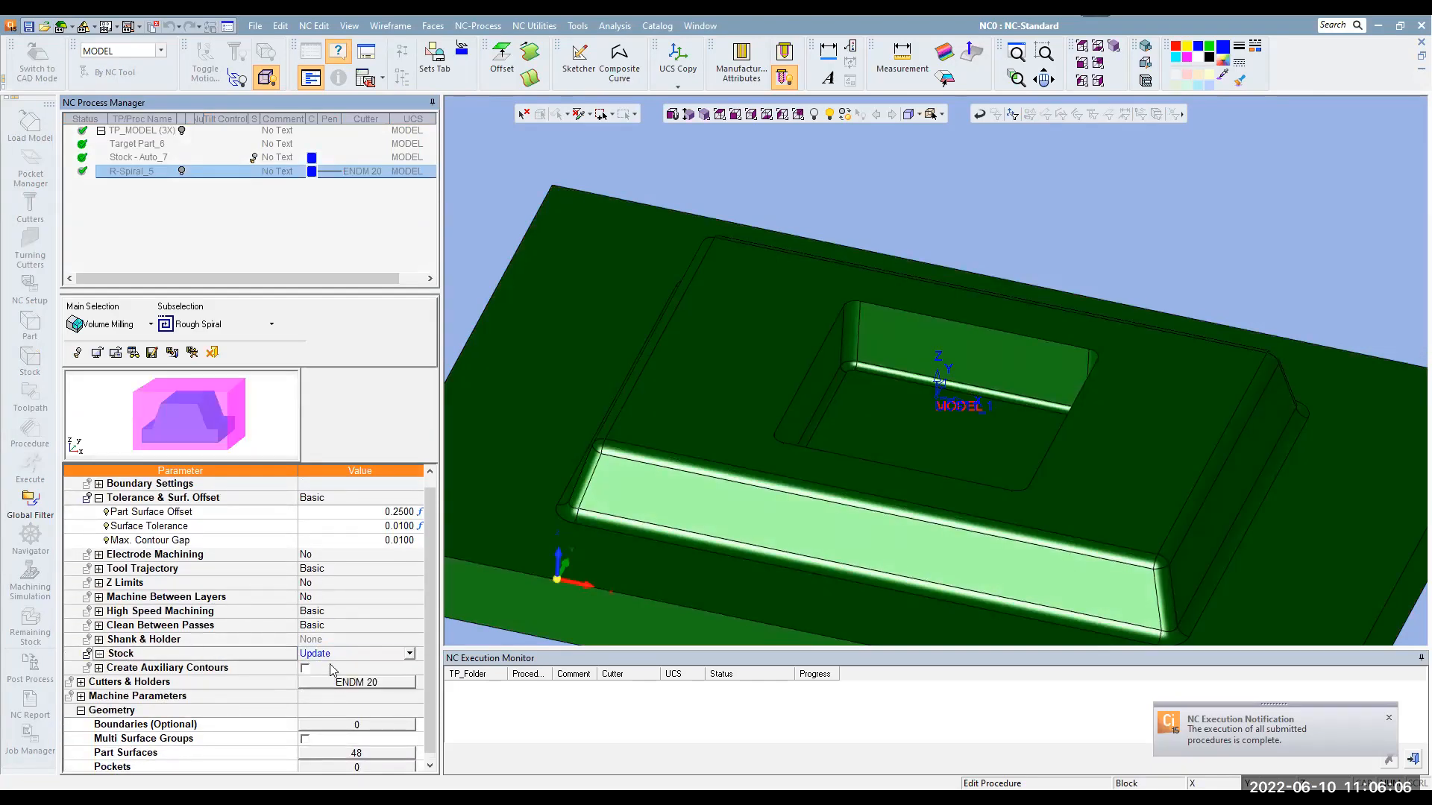
{"action": "right_click", "coordinate": [510, 192]}
{"action": "left_click", "coordinate": [556, 238]}
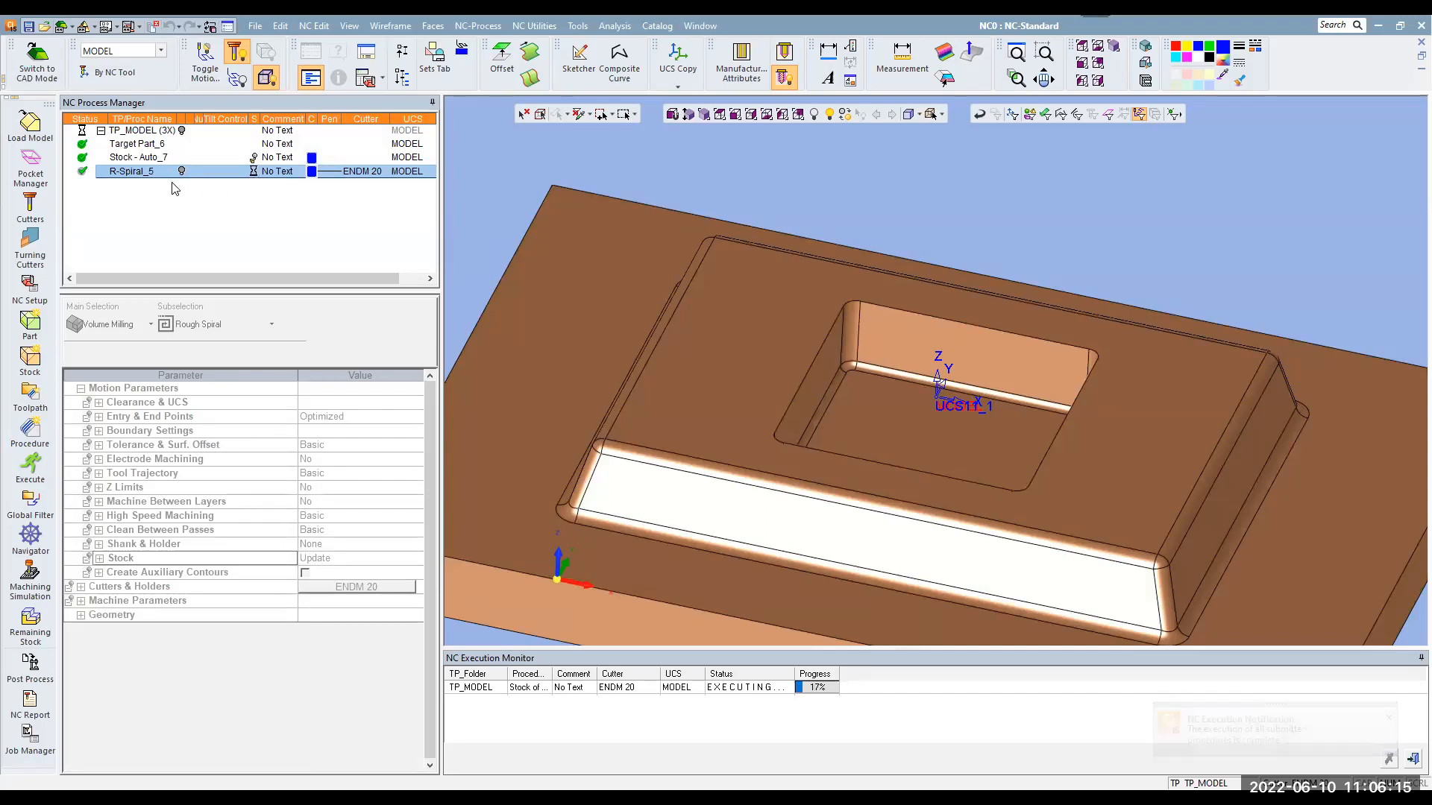
Reopen the Rough Spiral procedure and preview its remaining stock on the whole part
{"action": "double_click", "coordinate": [130, 171]}
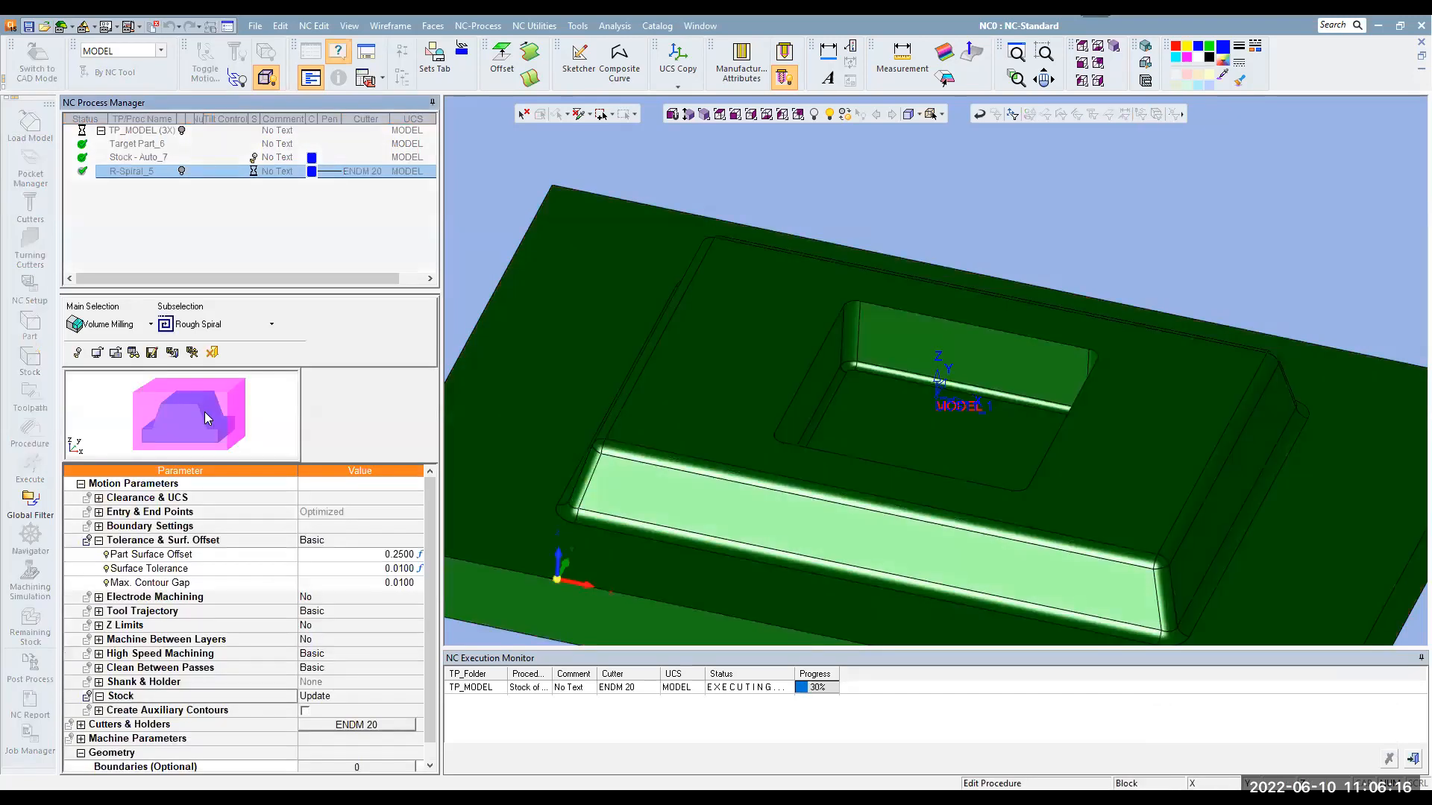
{"action": "left_click", "coordinate": [134, 353]}
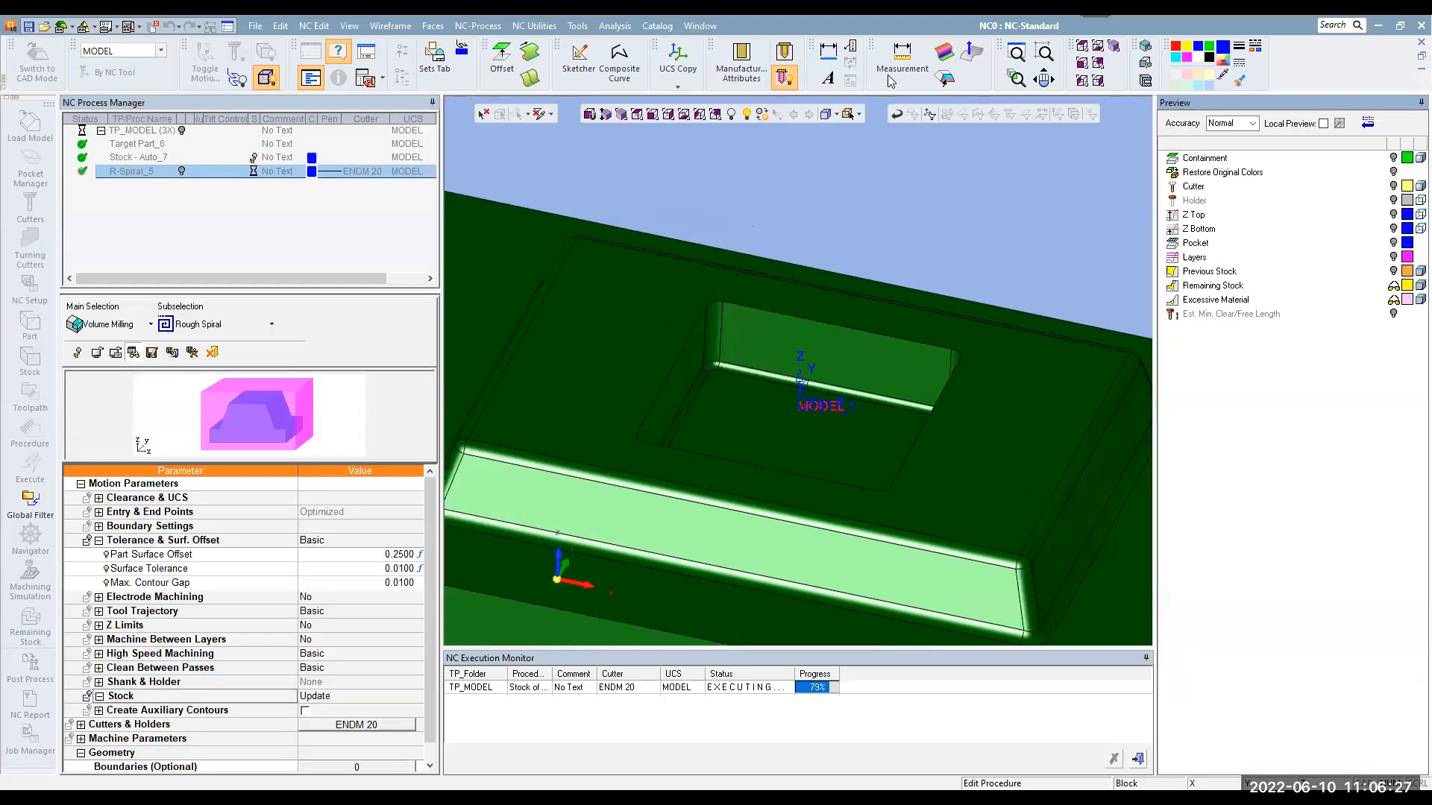
{"action": "left_click", "coordinate": [1114, 48]}
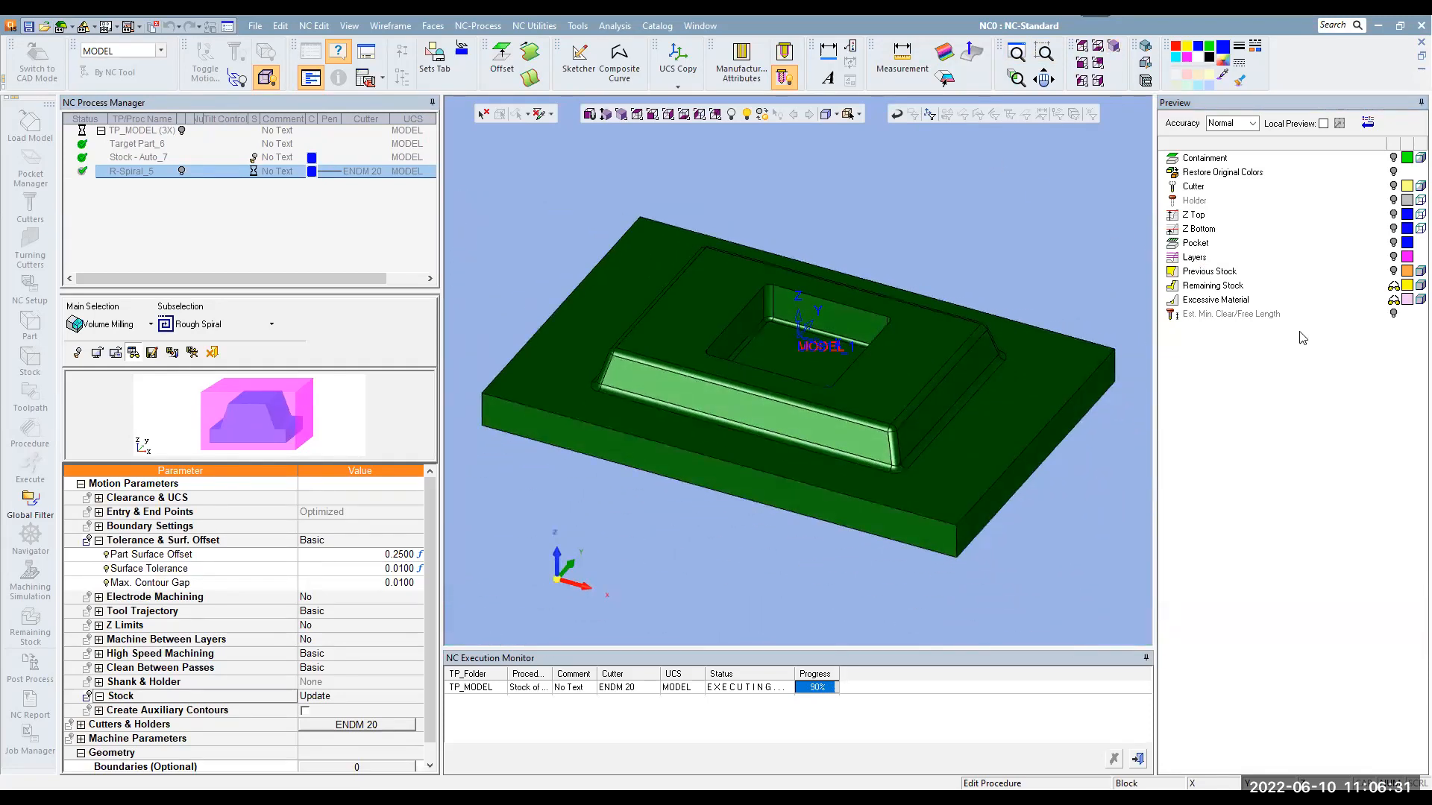
{"action": "left_click", "coordinate": [1393, 288]}
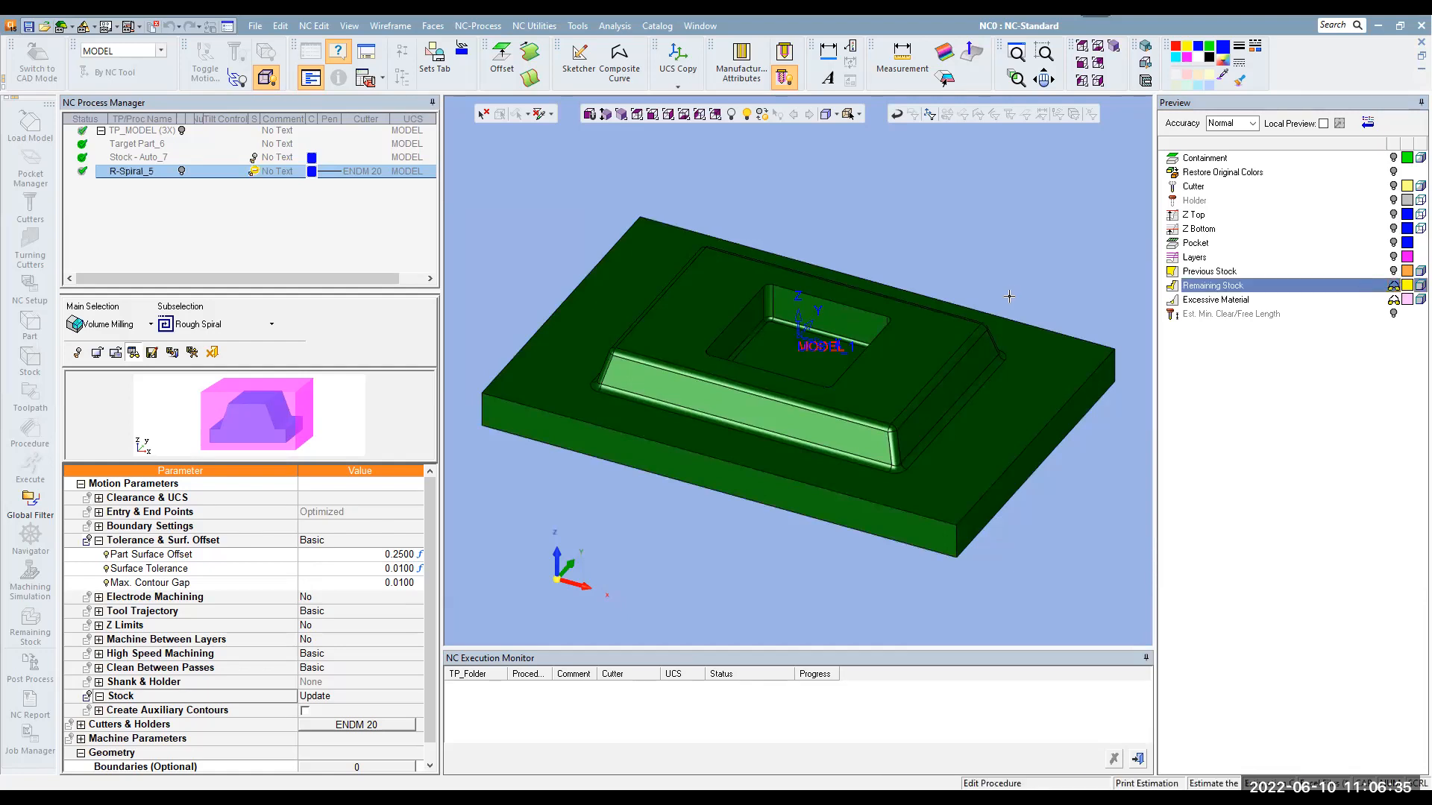
{"action": "scroll", "coordinate": [846, 343], "scroll_direction": "up", "scroll_amount": 8}
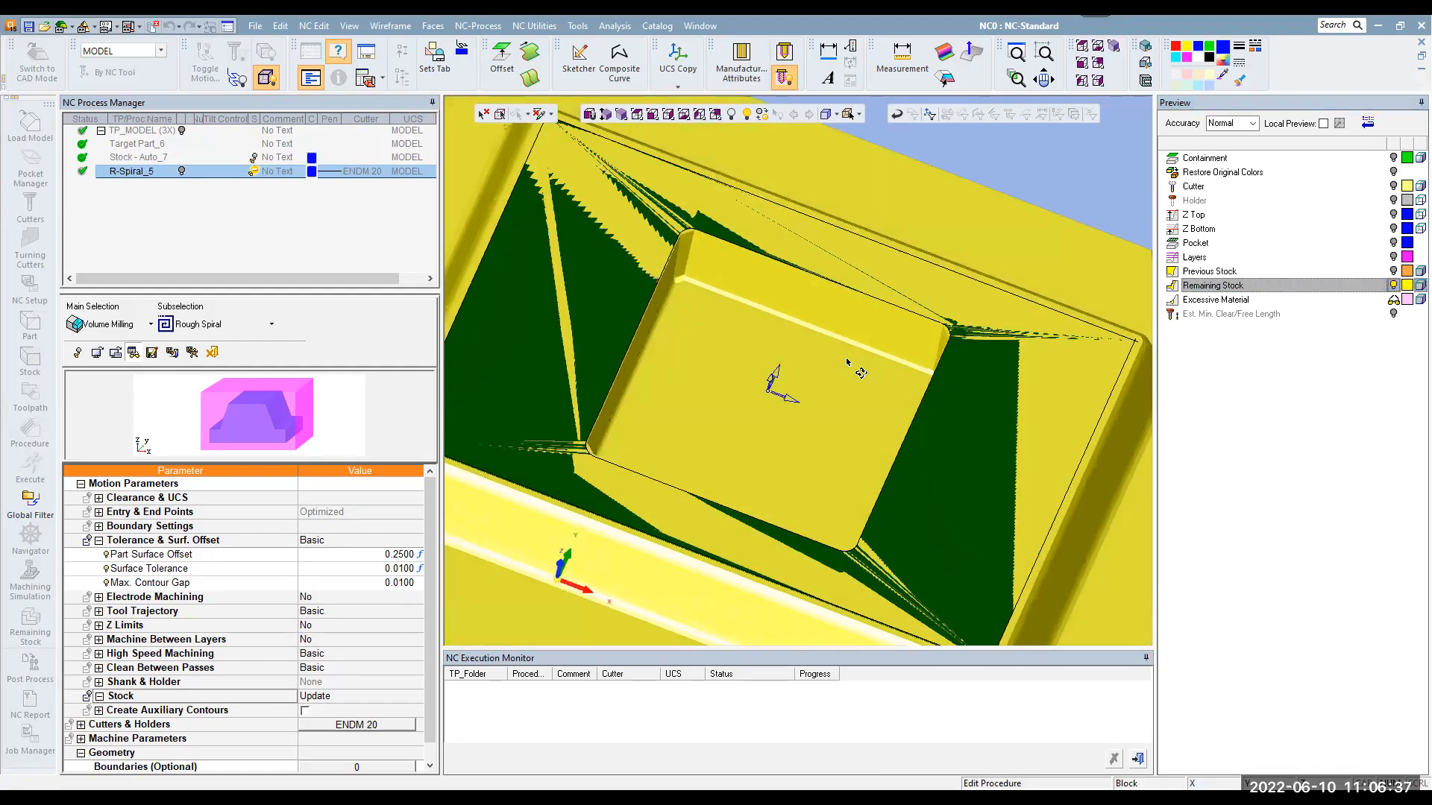
Examine the remaining stock in the pocket corners and along the outer corner of the raised block
{"action": "mouse_move", "coordinate": [693, 236]}
{"action": "middle_mouse_down"}
{"action": "mouse_move", "coordinate": [685, 304]}
{"action": "mouse_move", "coordinate": [681, 236]}
{"action": "middle_mouse_up"}
{"action": "scroll", "coordinate": [687, 349], "scroll_direction": "up", "scroll_amount": 5}
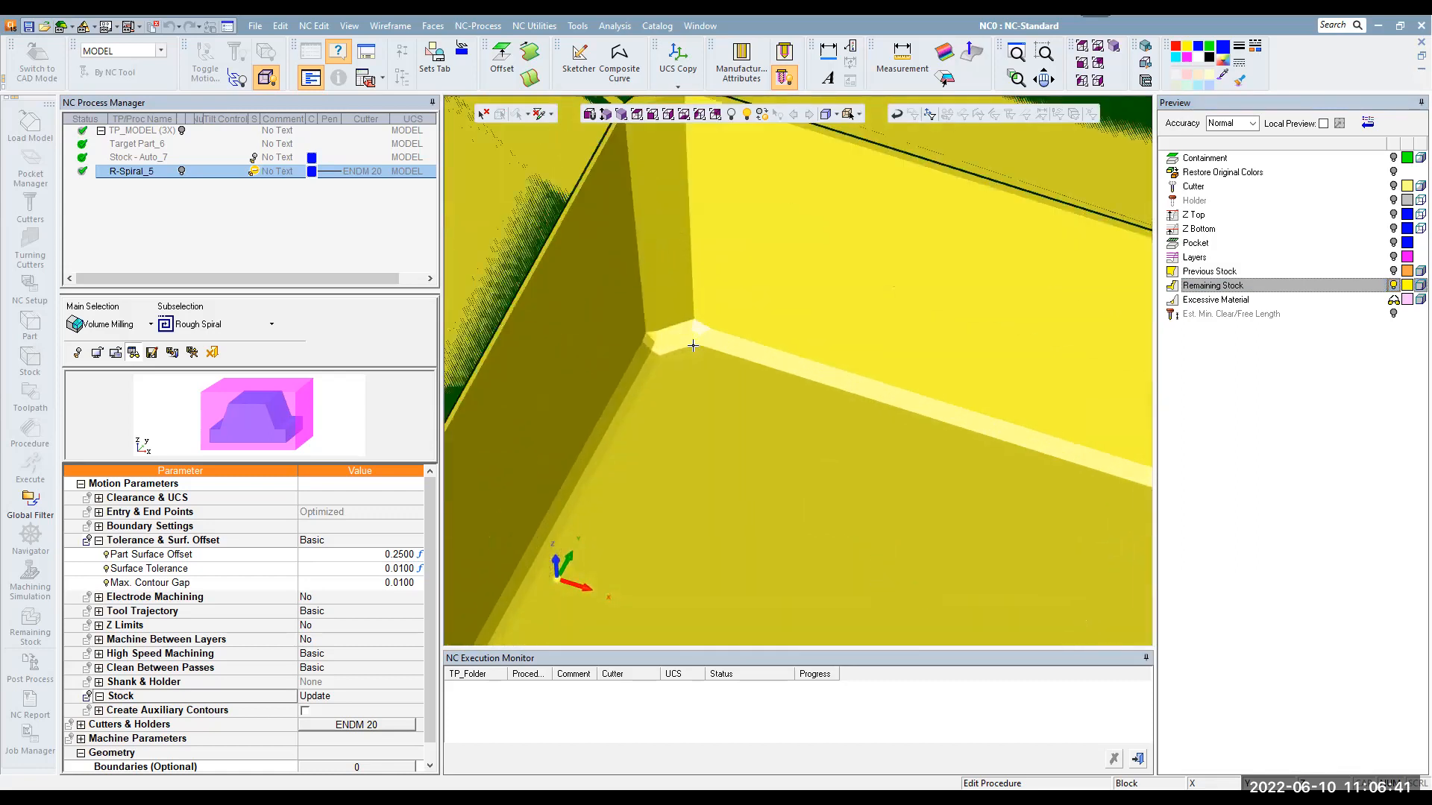
{"action": "scroll", "coordinate": [701, 320], "scroll_direction": "down", "scroll_amount": 8}
{"action": "scroll", "coordinate": [702, 319], "scroll_direction": "up", "scroll_amount": 10}
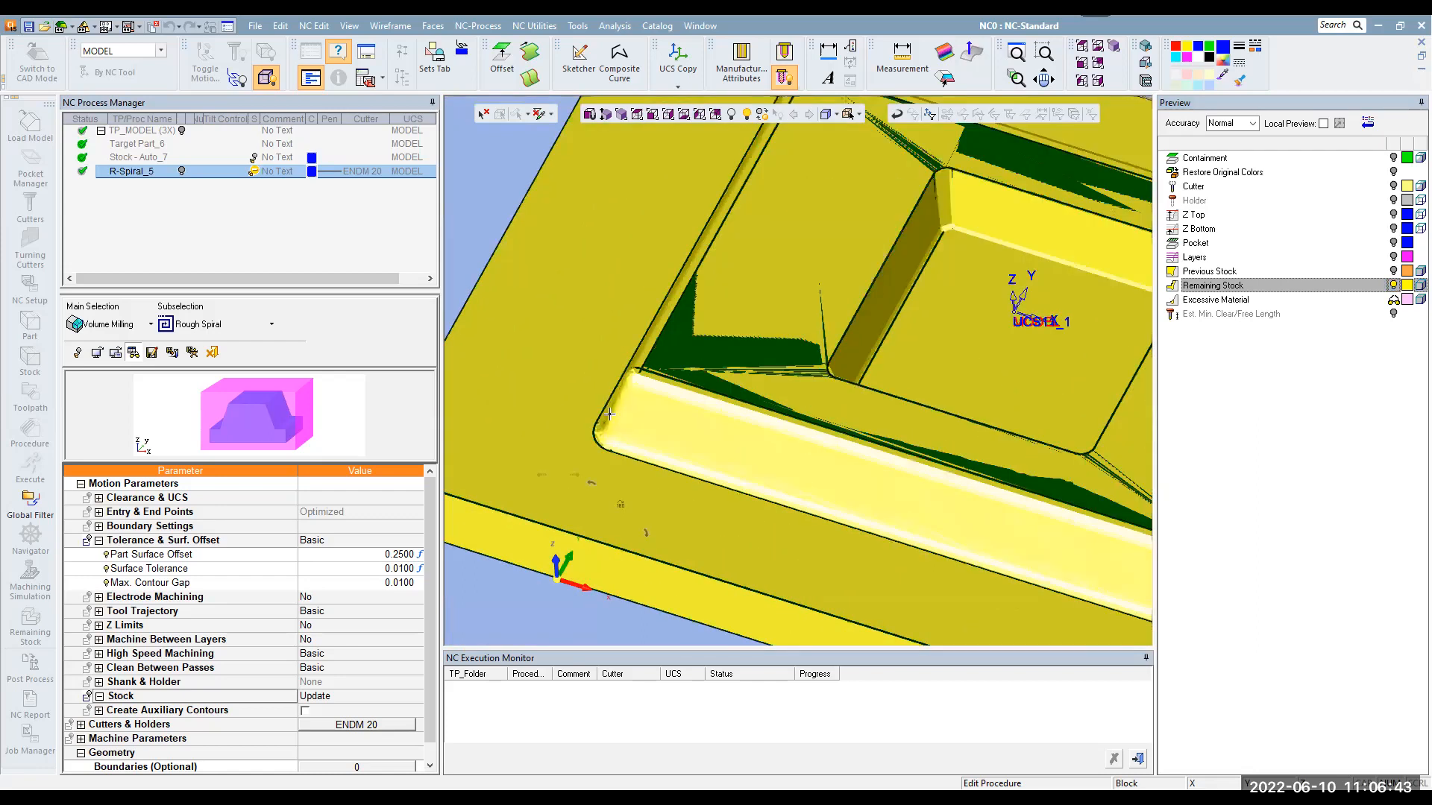
{"action": "middle_click_drag", "start_coordinate": [673, 417], "coordinate": [610, 403]}
{"action": "scroll", "coordinate": [703, 342], "scroll_direction": "down", "scroll_amount": 5}
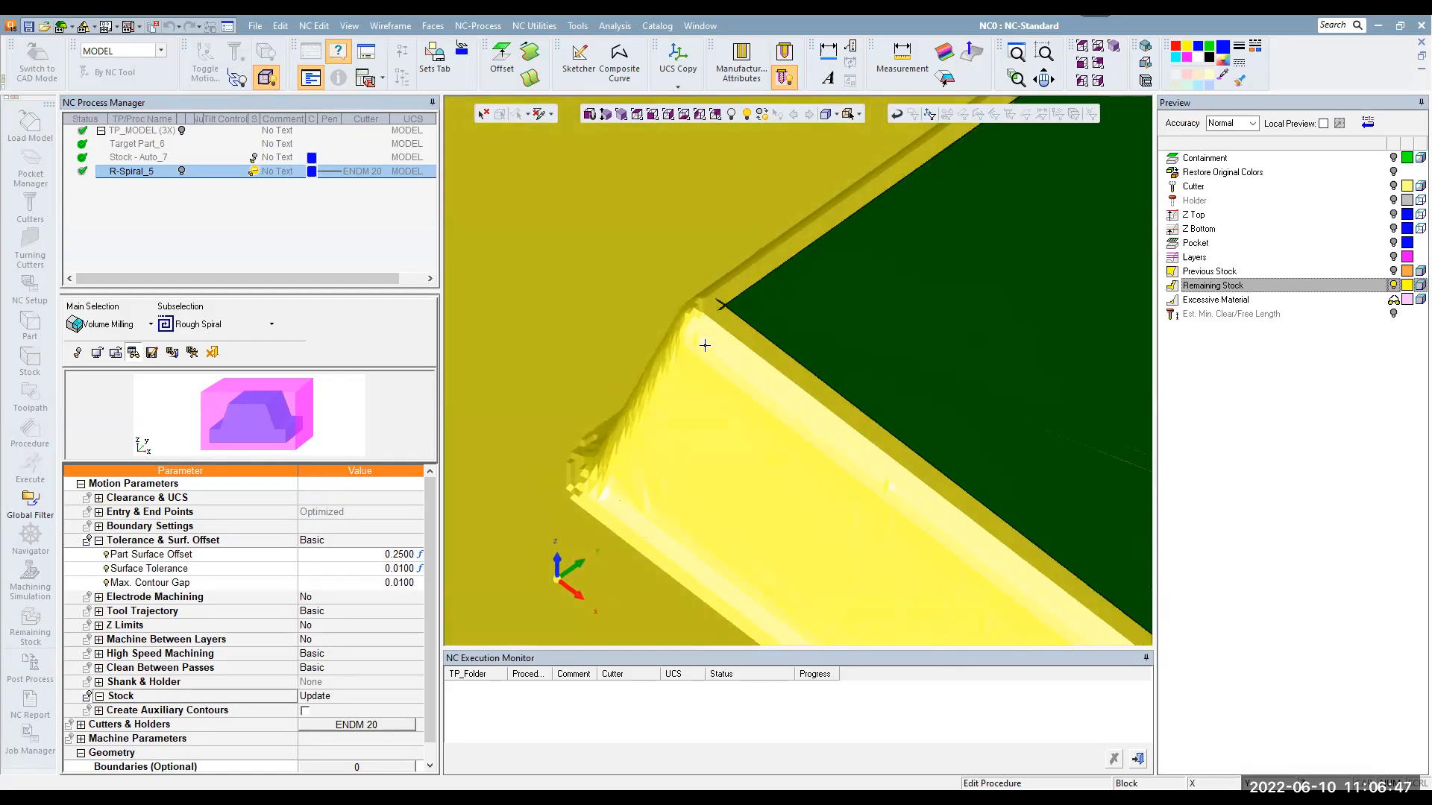
{"action": "scroll", "coordinate": [1068, 318], "scroll_direction": "up", "scroll_amount": 6}
{"action": "scroll", "coordinate": [1051, 283], "scroll_direction": "down", "scroll_amount": 3}
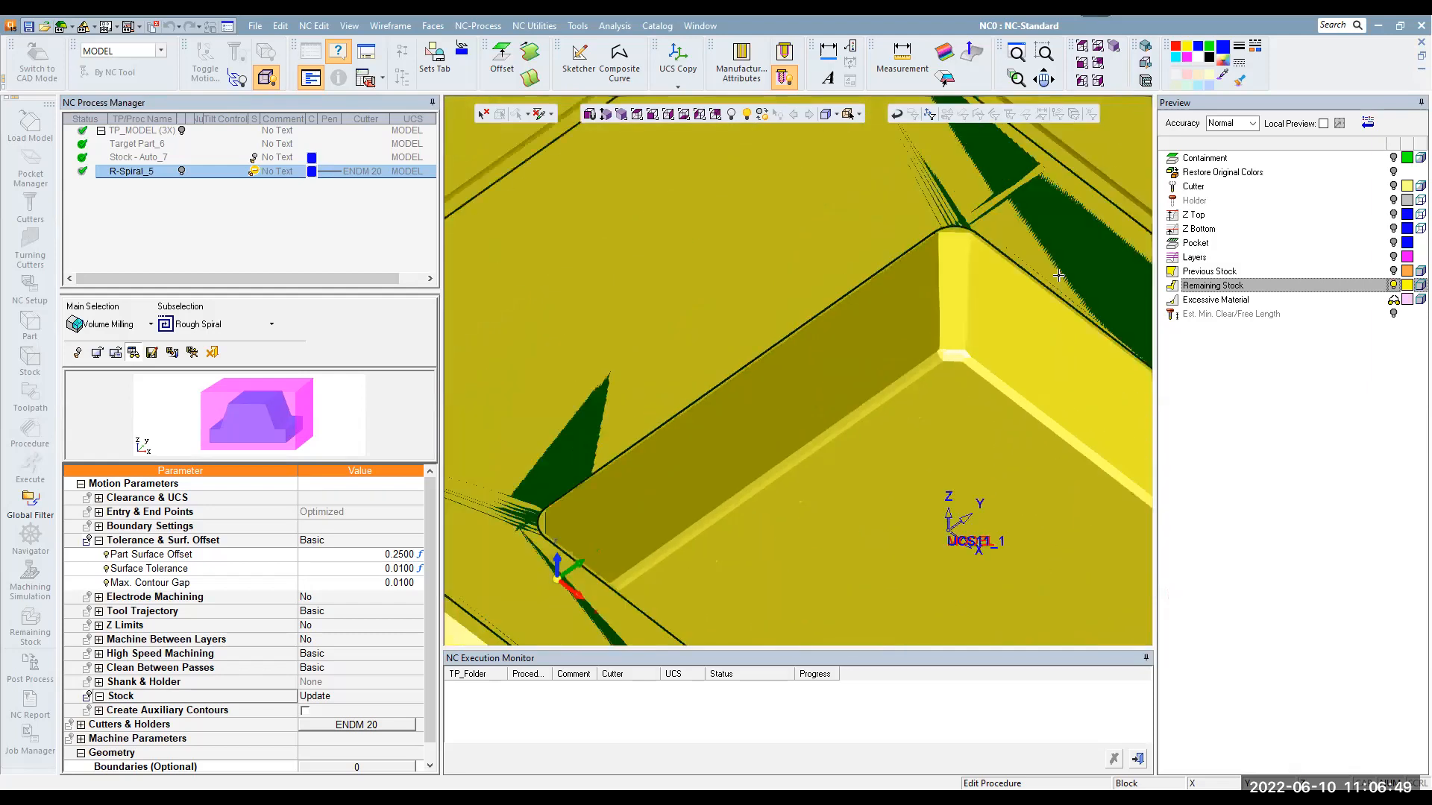
Replace the remaining stock preview with the excessive material preview, inspect it and hide it
{"action": "left_click", "coordinate": [1394, 286]}
{"action": "left_click", "coordinate": [1388, 300]}
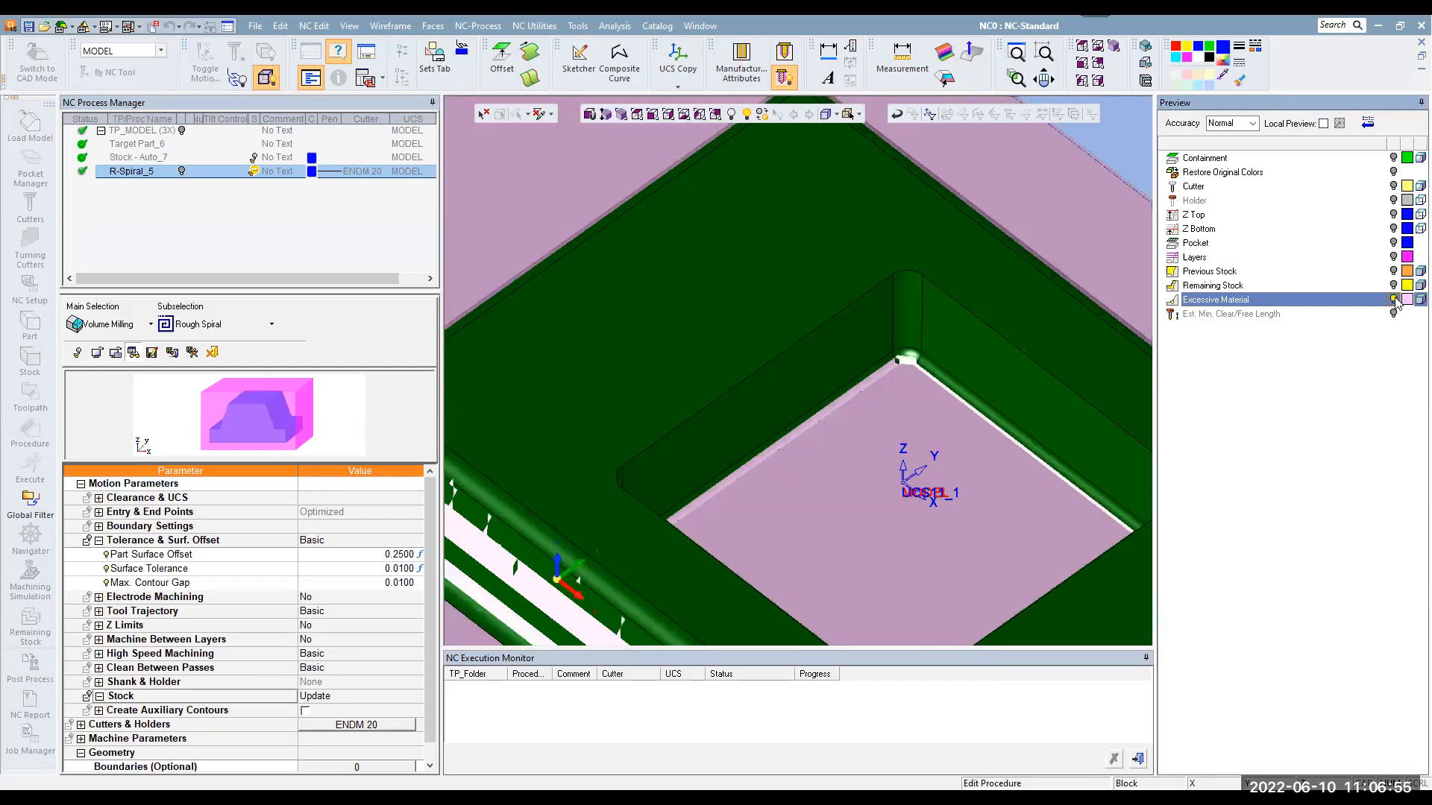
{"action": "left_click", "coordinate": [1393, 300]}
Preview the procedure's Z top, Z bottom, pocket and layers in turn against the part, leaving them hidden
{"action": "left_click", "coordinate": [1393, 215]}
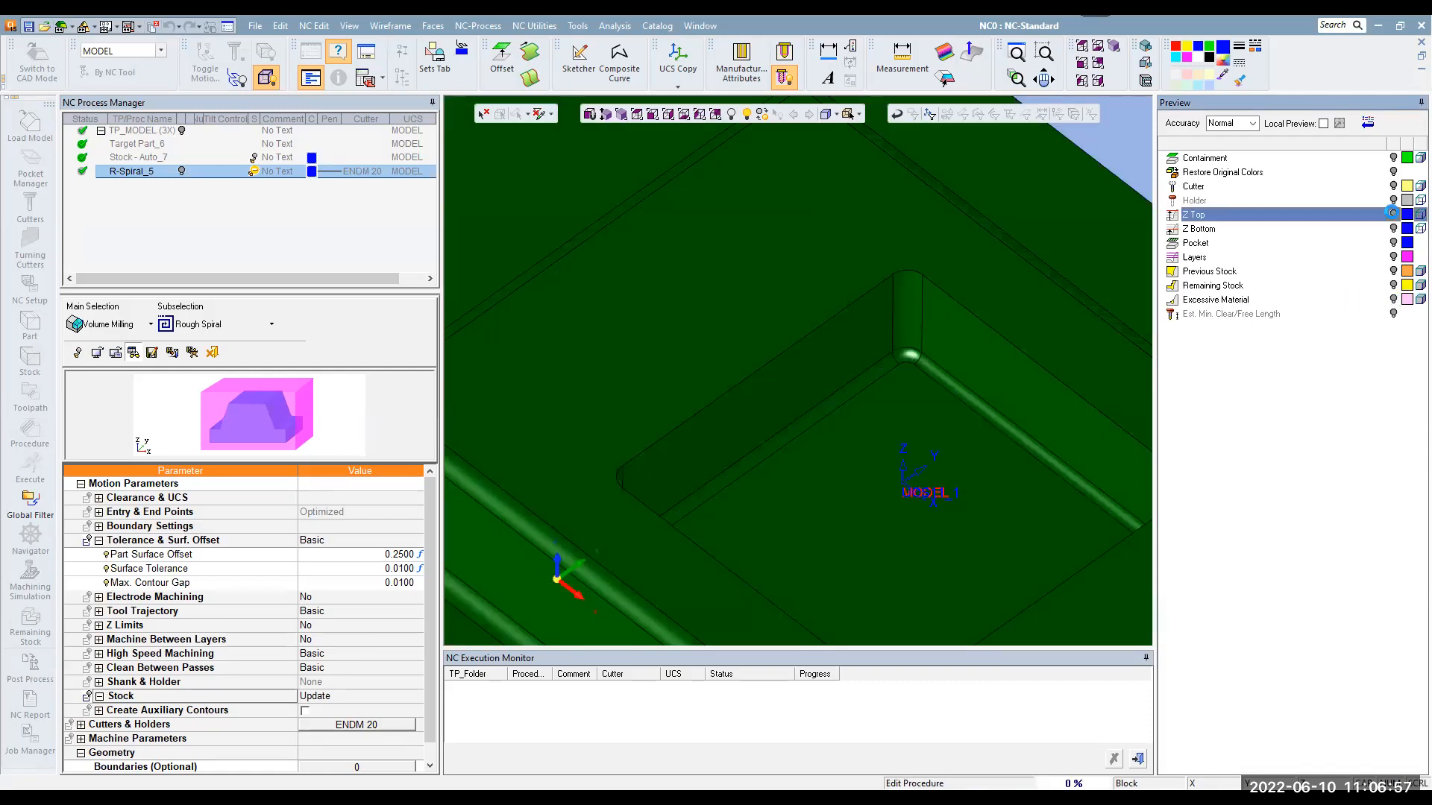
{"action": "scroll", "coordinate": [930, 243], "scroll_direction": "down", "scroll_amount": 7}
{"action": "middle_click_drag", "start_coordinate": [963, 217], "coordinate": [982, 178]}
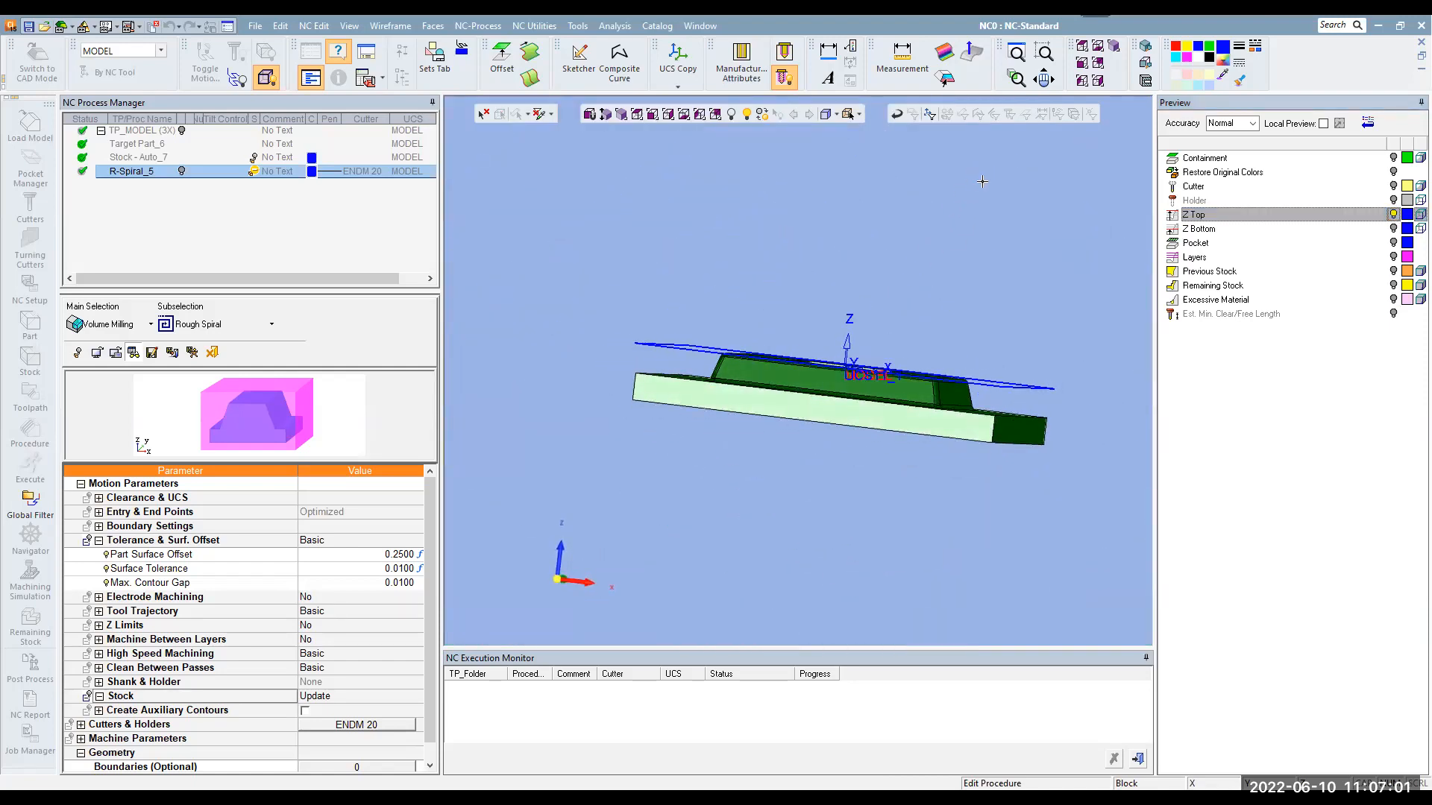
{"action": "left_click", "coordinate": [1393, 229]}
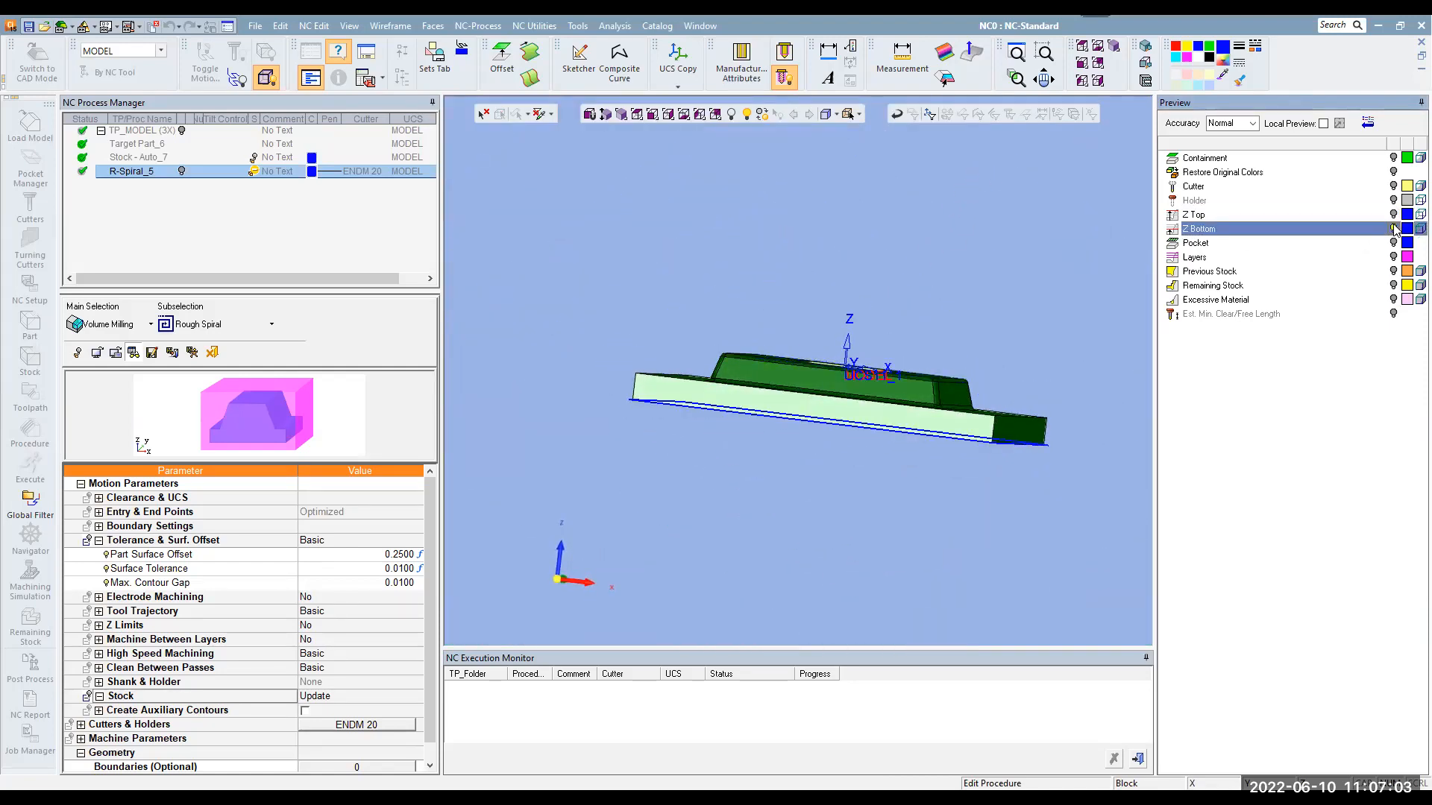
{"action": "left_click", "coordinate": [1393, 243]}
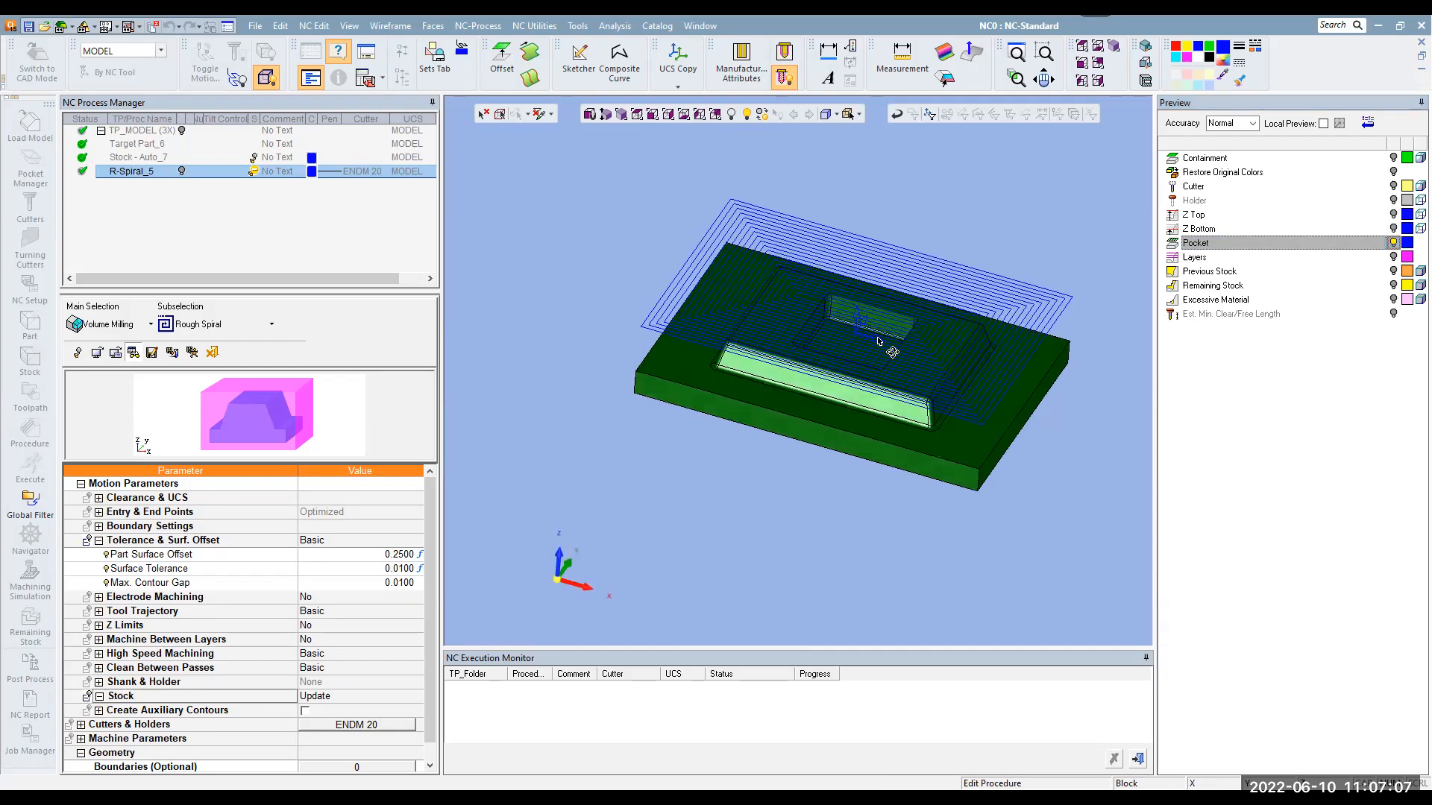
{"action": "left_click", "coordinate": [1394, 257]}
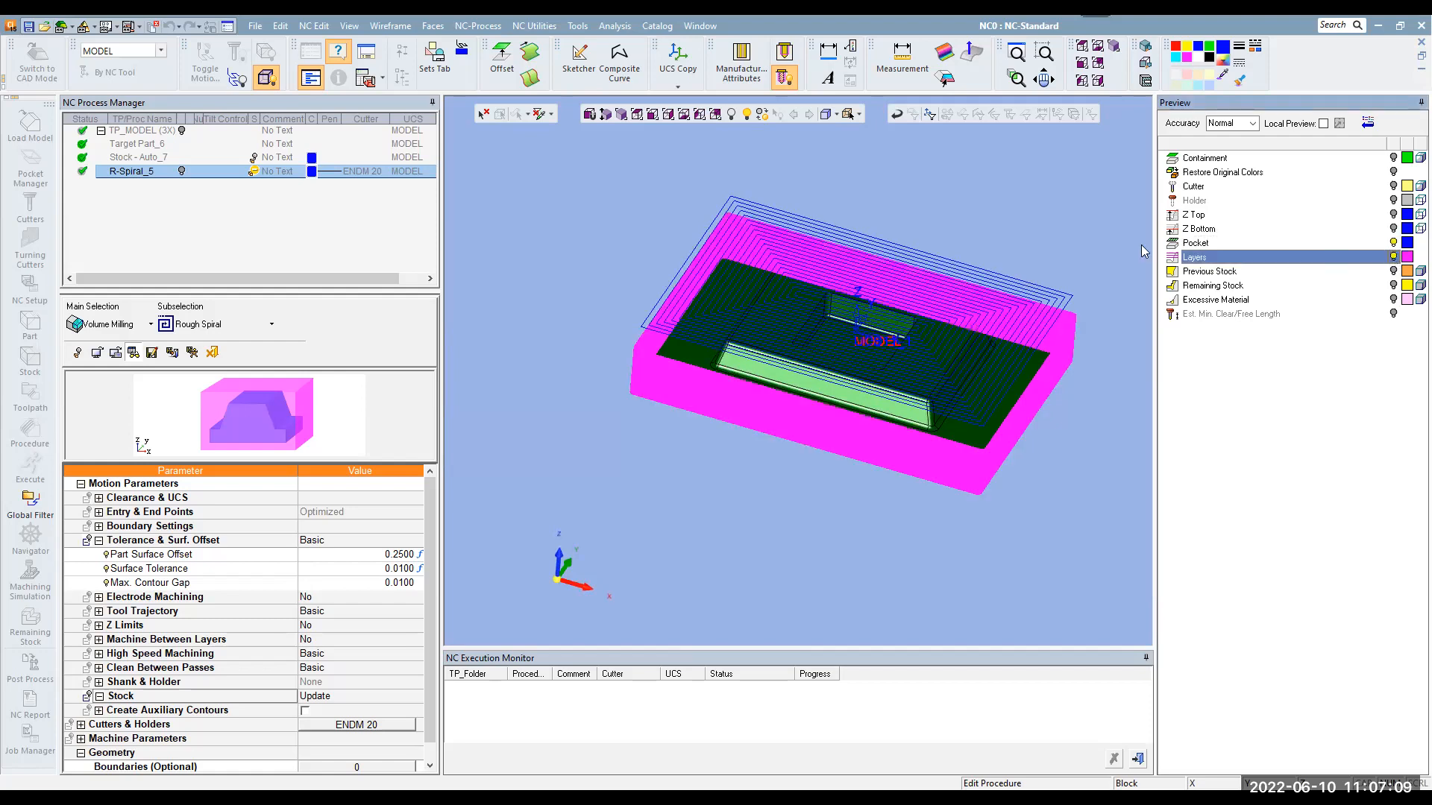
{"action": "left_click", "coordinate": [1402, 257]}
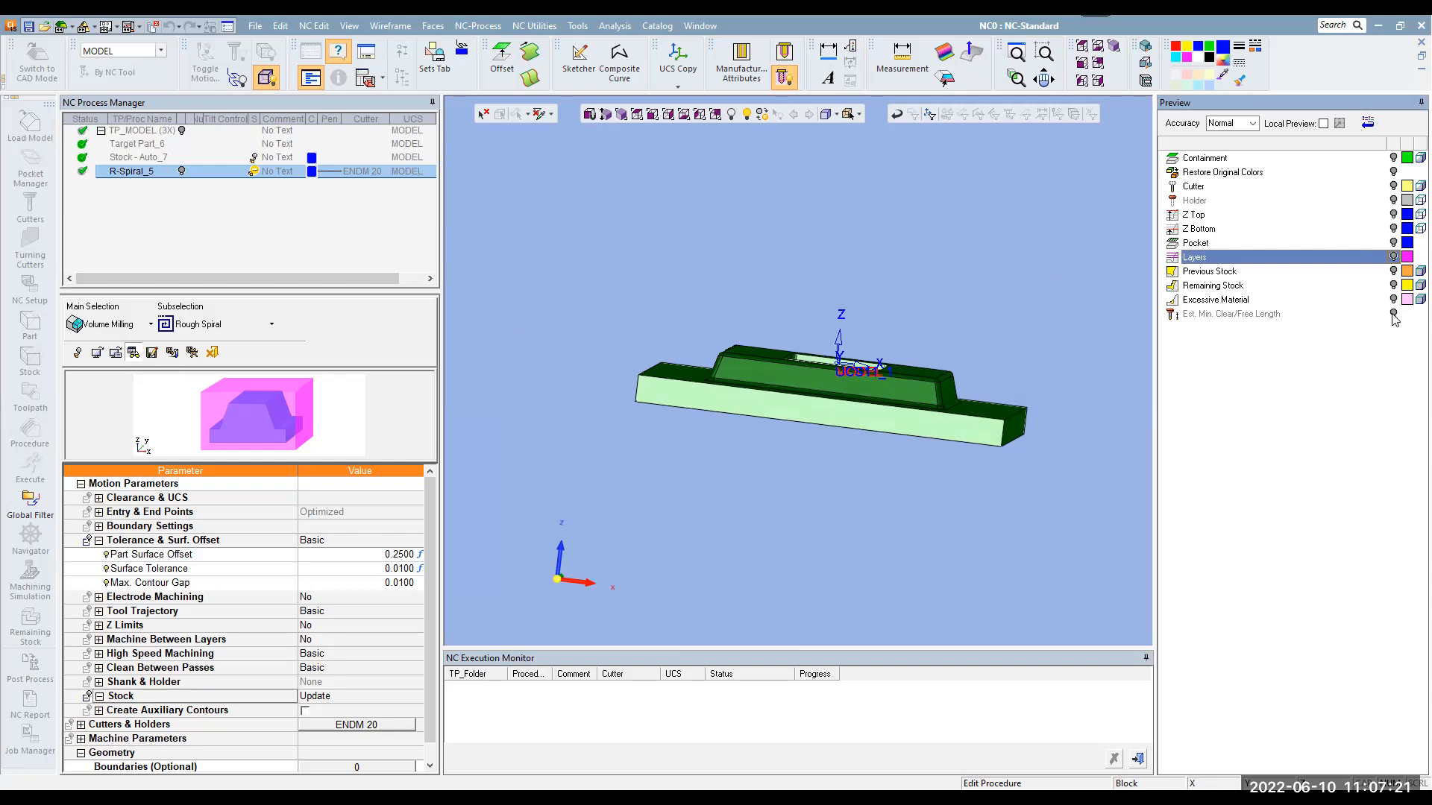
Try to preview the estimated minimum clear/free length and leave the procedure
{"action": "left_click", "coordinate": [1259, 319]}
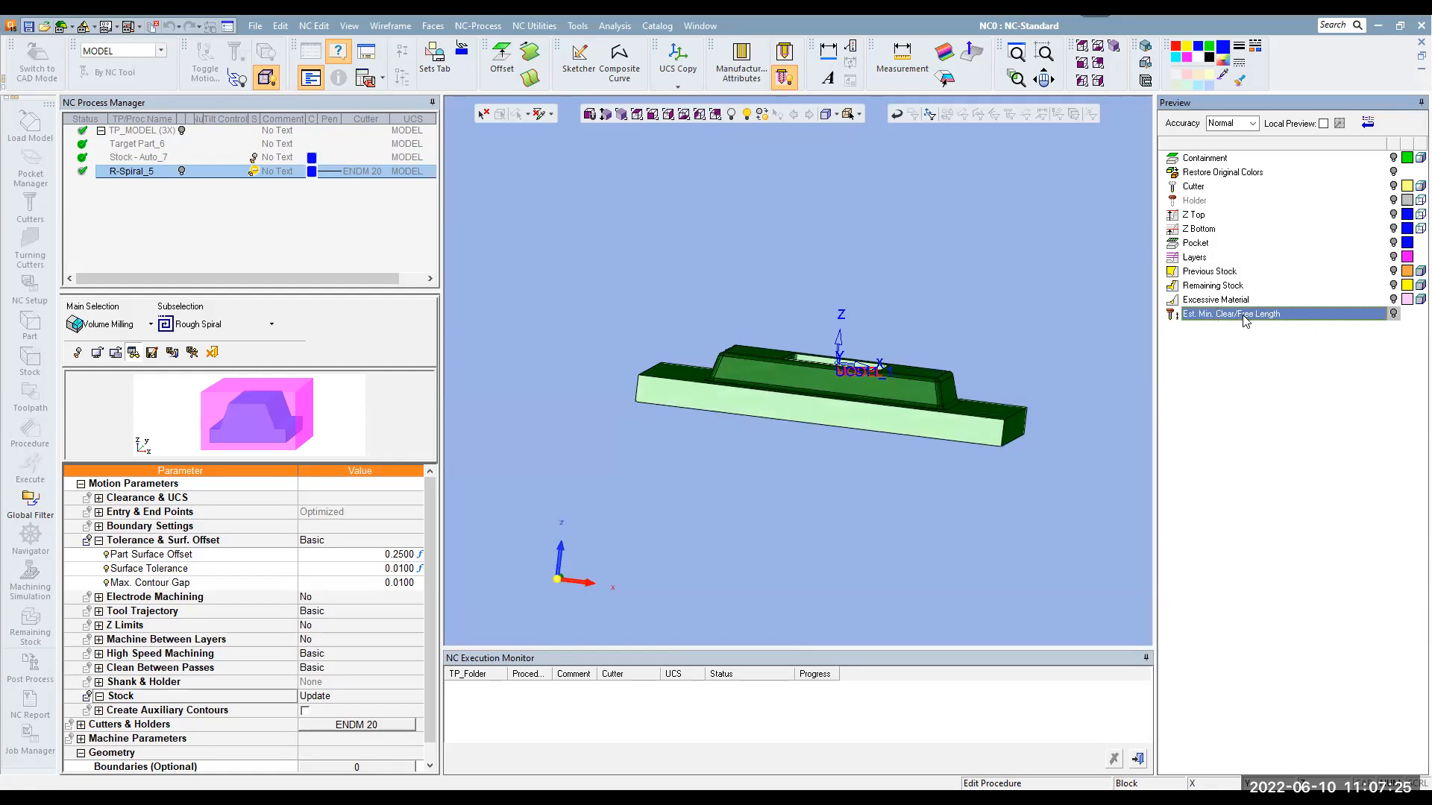
{"action": "left_click", "coordinate": [781, 245]}
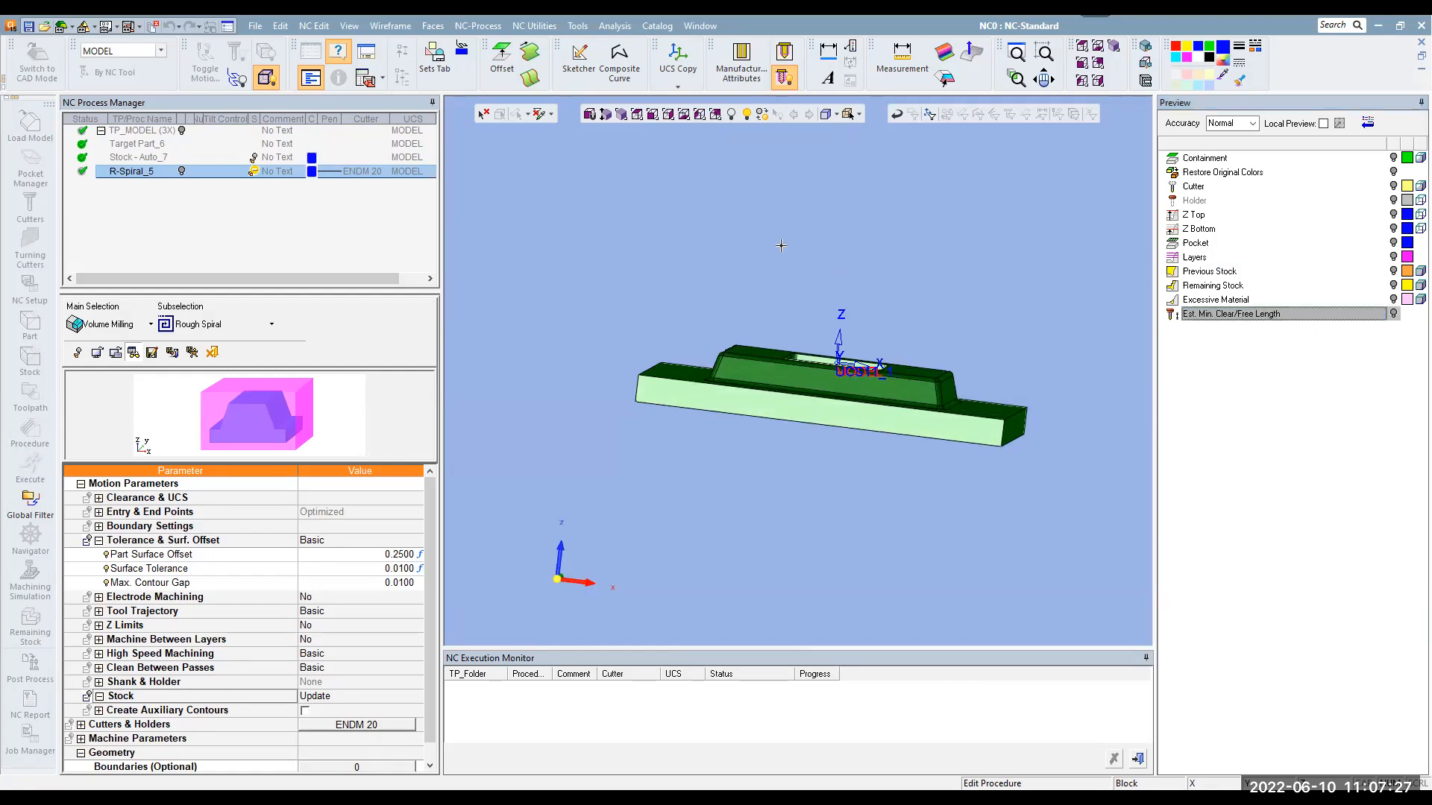
{"action": "middle_click", "coordinate": [812, 311]}
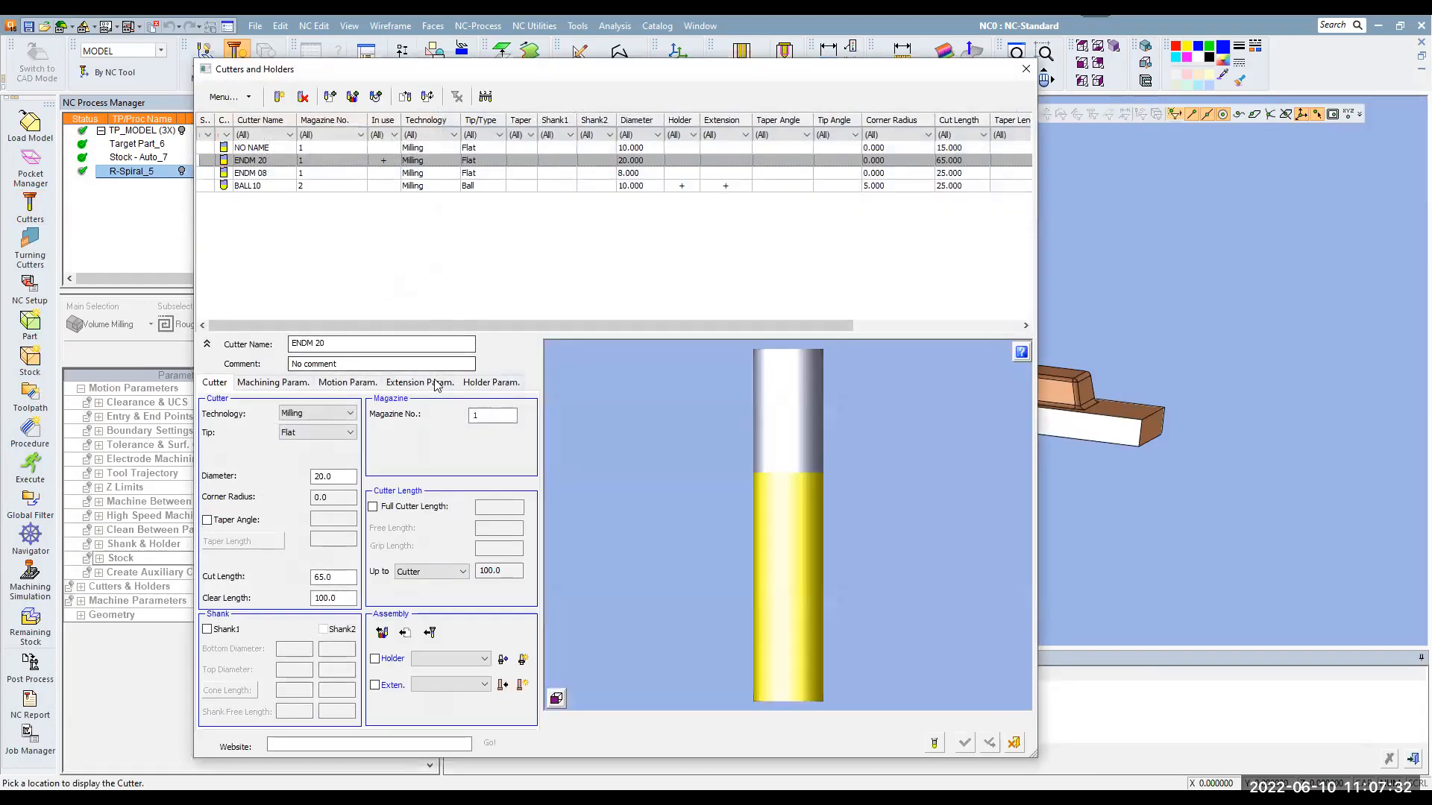
Add holder B4Y4-8025 from the holder library to the ENDM 20 cutter and accept the update of the in-use cutter
{"action": "left_click", "coordinate": [437, 383]}
{"action": "left_click", "coordinate": [491, 383]}
{"action": "left_click", "coordinate": [273, 174]}
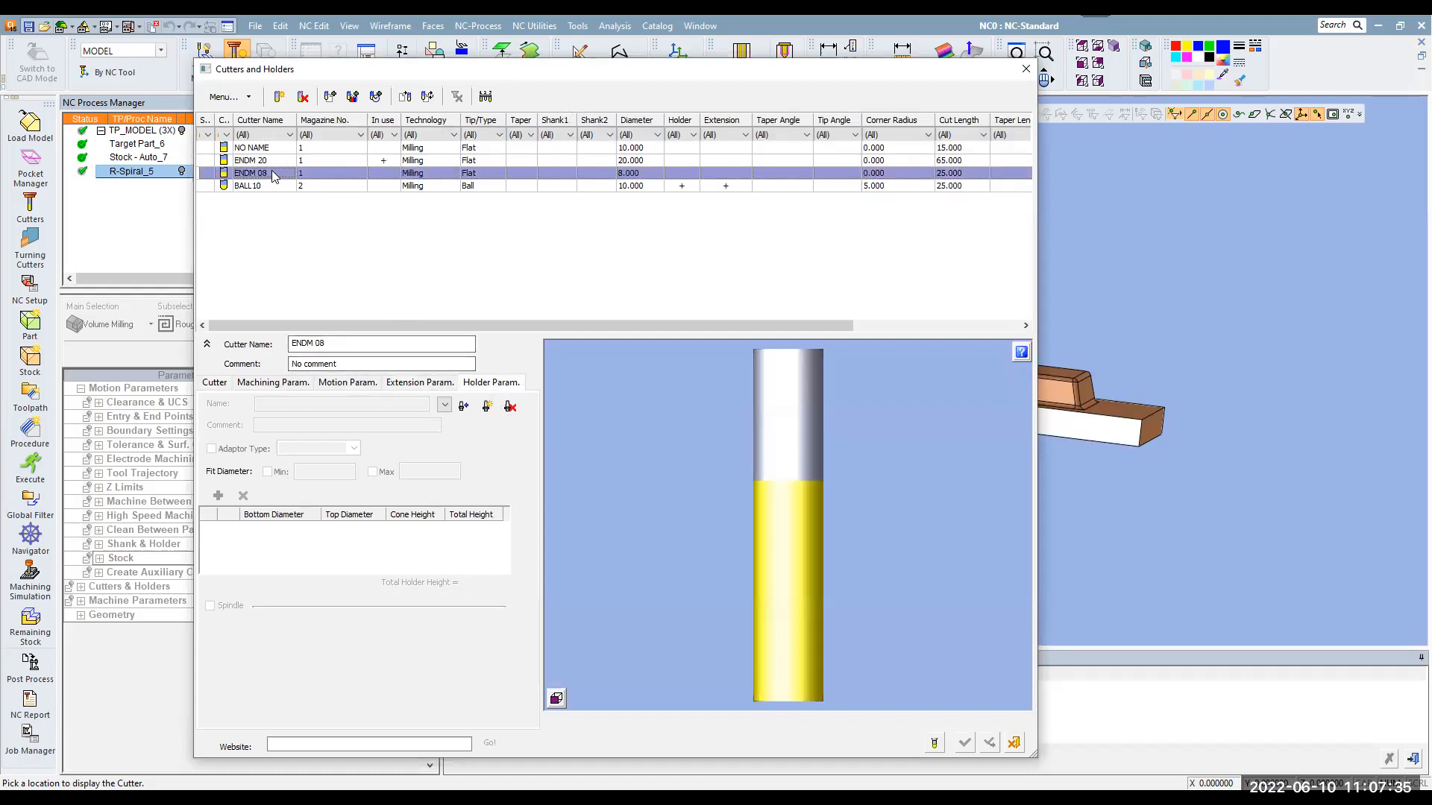
{"action": "left_click", "coordinate": [270, 162]}
{"action": "left_click", "coordinate": [437, 382]}
{"action": "left_click", "coordinate": [483, 383]}
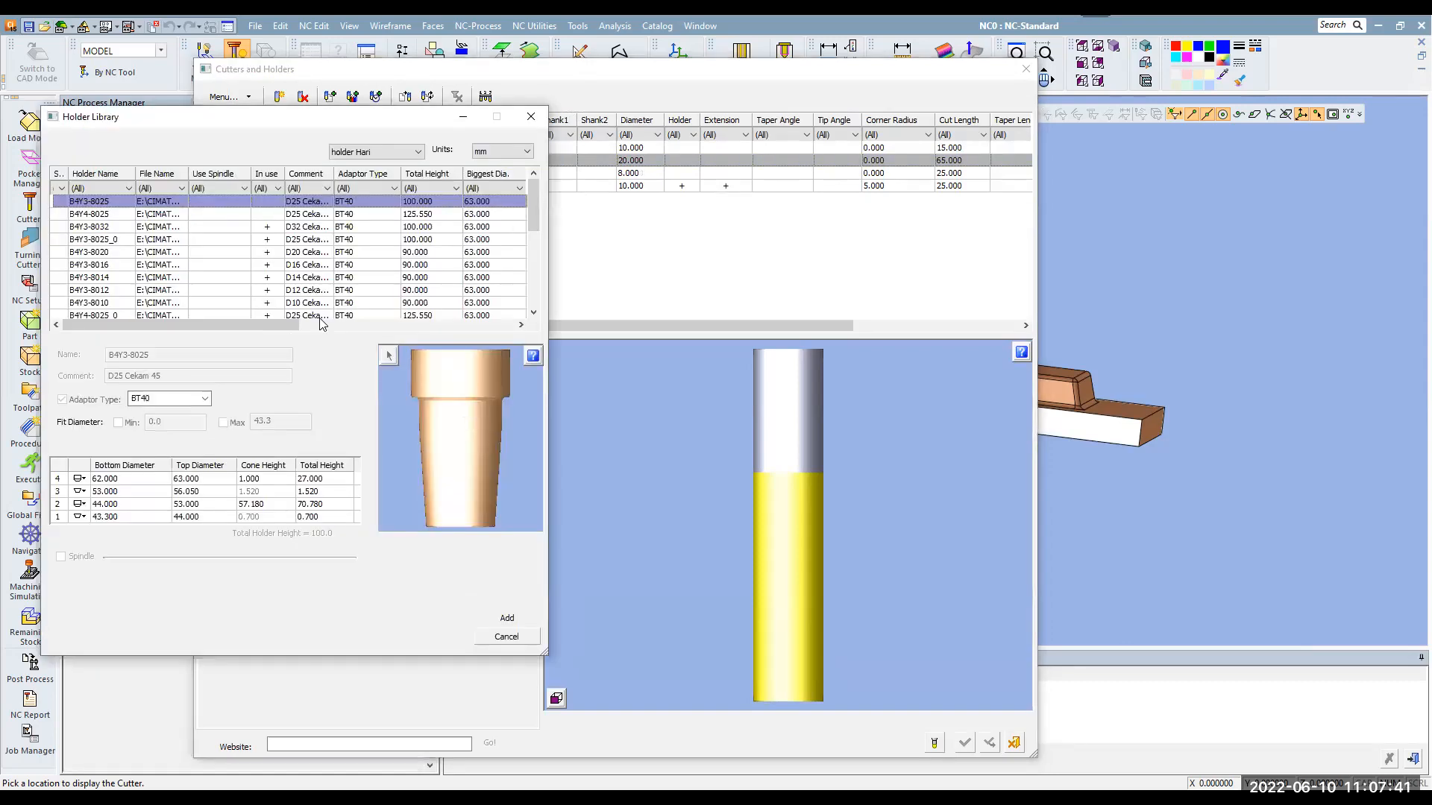
{"action": "left_click", "coordinate": [88, 214]}
{"action": "left_click", "coordinate": [503, 619]}
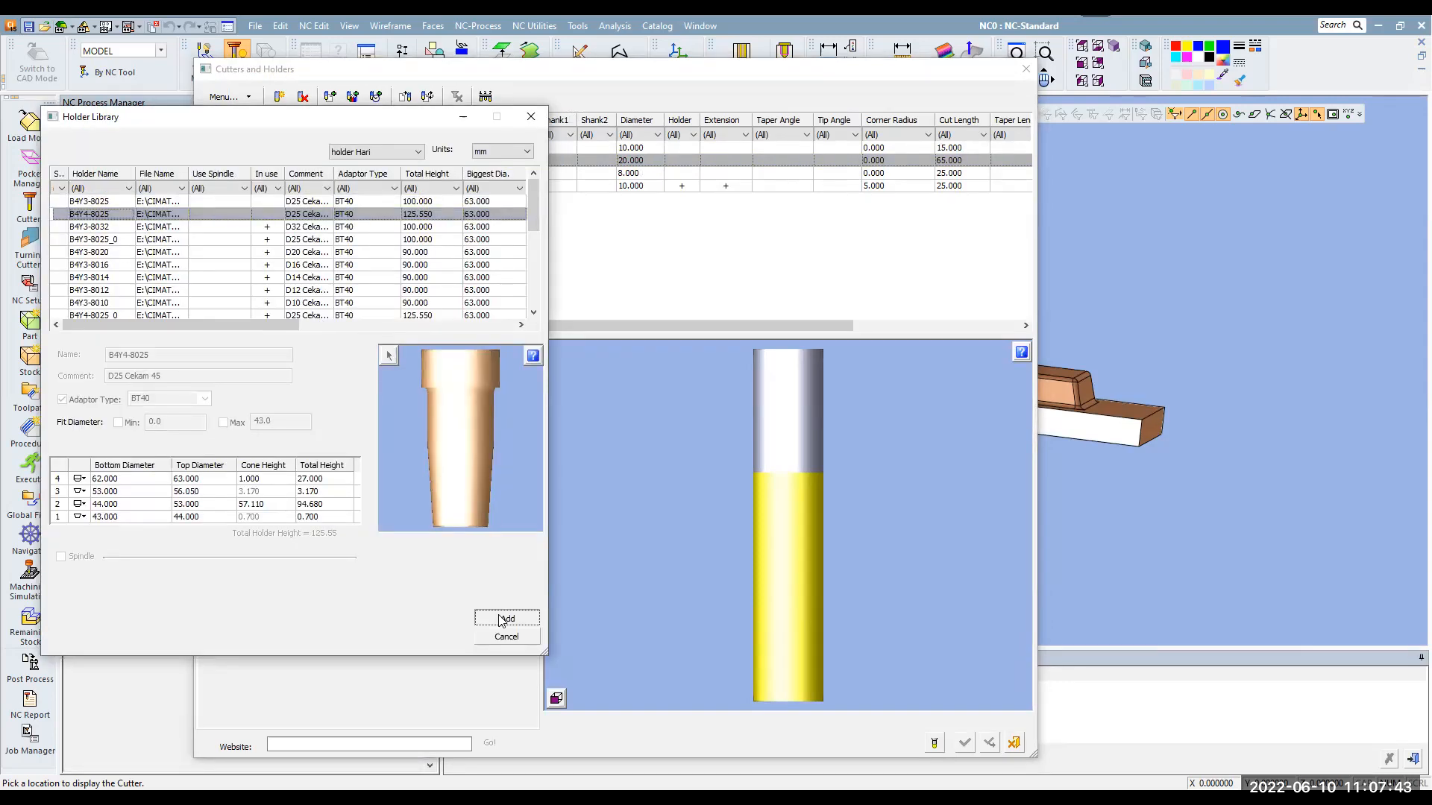
{"action": "left_click", "coordinate": [965, 743]}
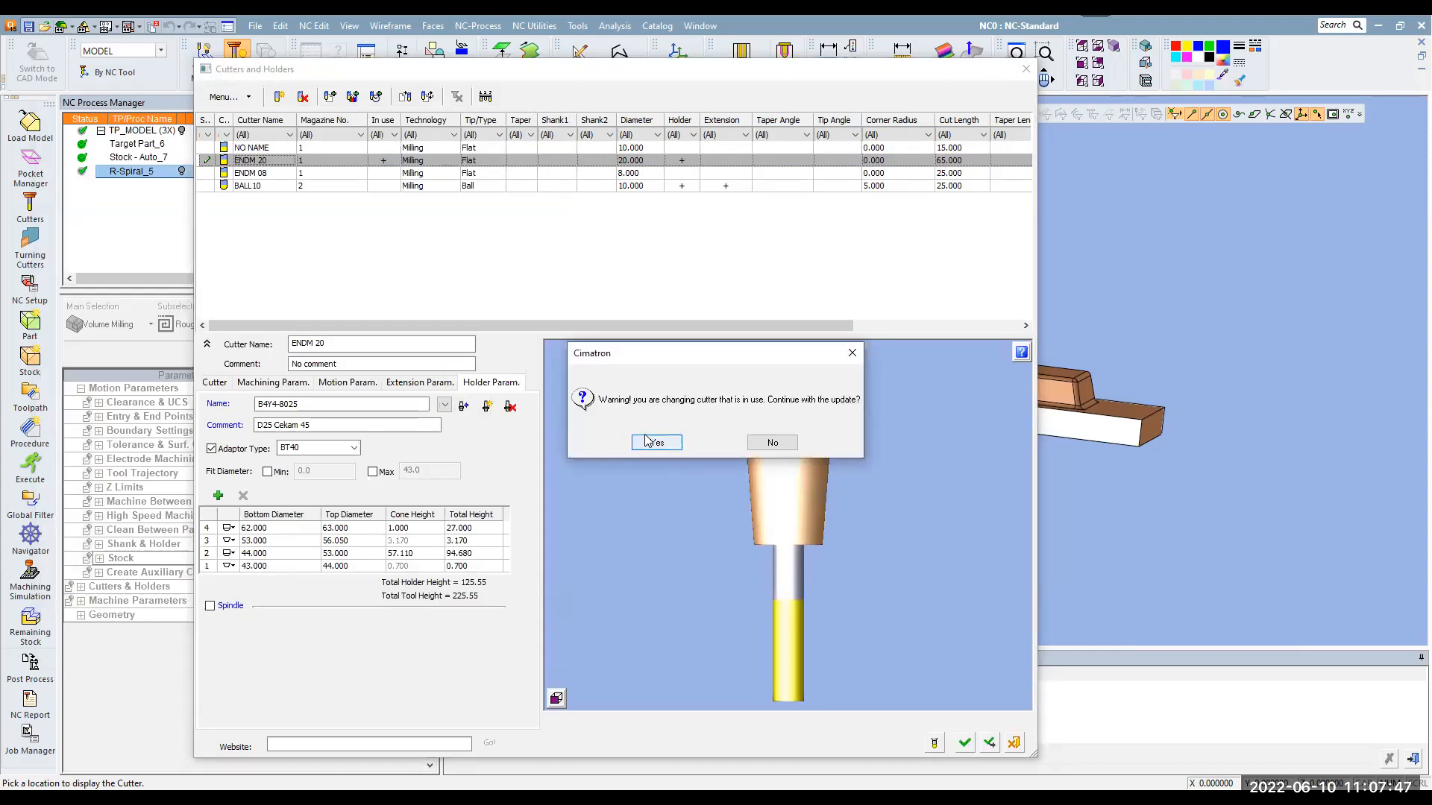
{"action": "left_click", "coordinate": [647, 443]}
{"action": "left_click", "coordinate": [477, 439]}
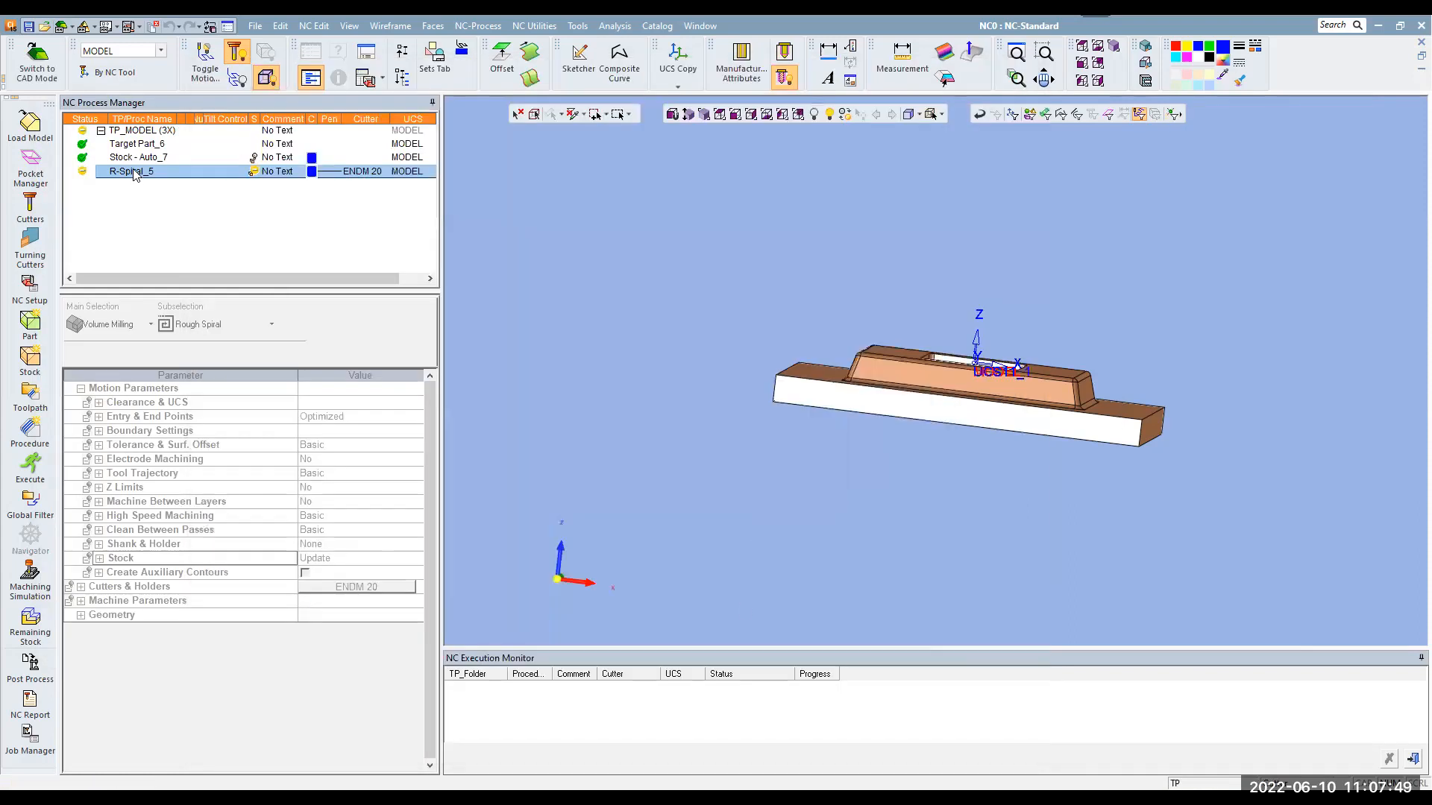
Reopen the Rough Spiral procedure, estimate its minimum clear/free length in the preview and close the procedure
{"action": "double_click", "coordinate": [129, 173]}
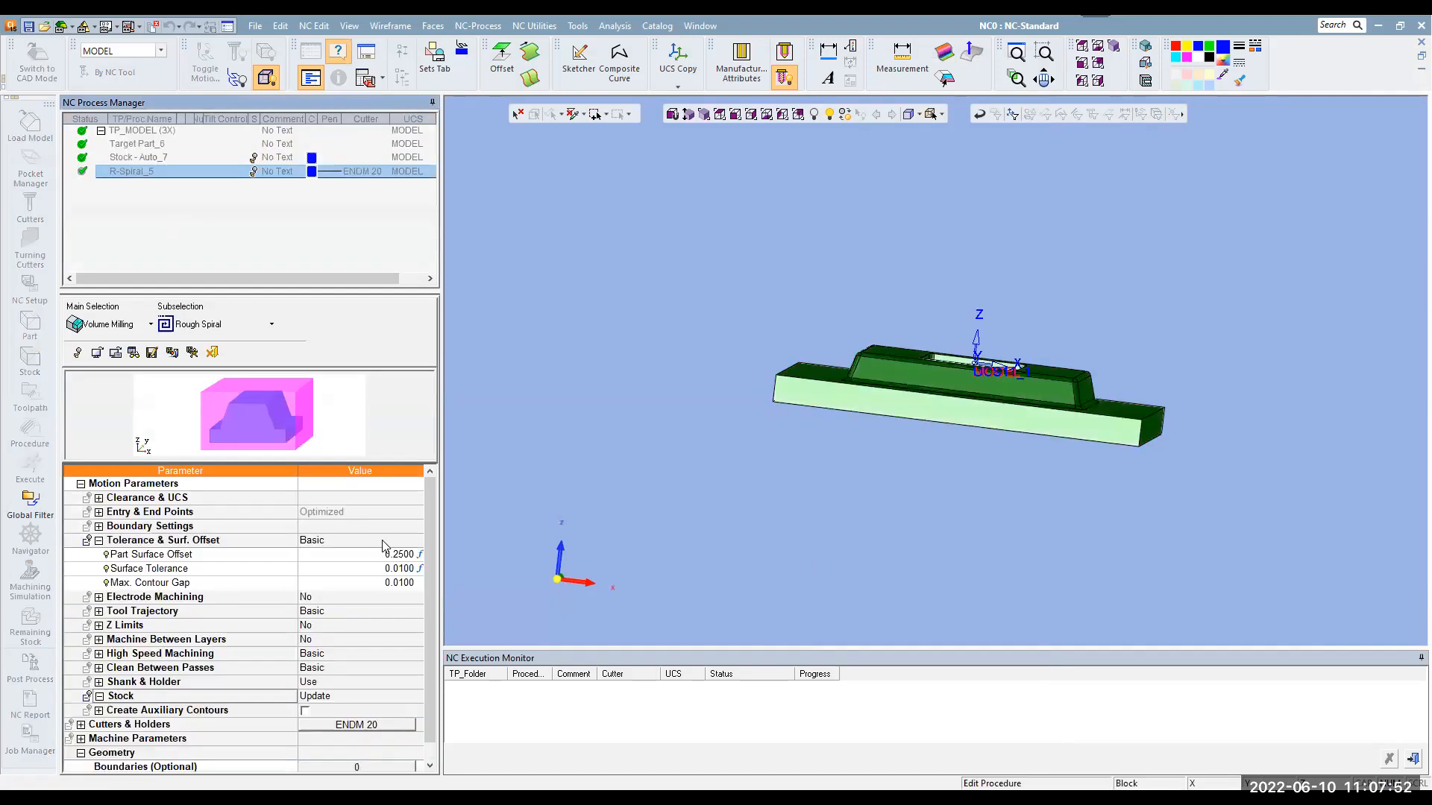
{"action": "left_click", "coordinate": [133, 352]}
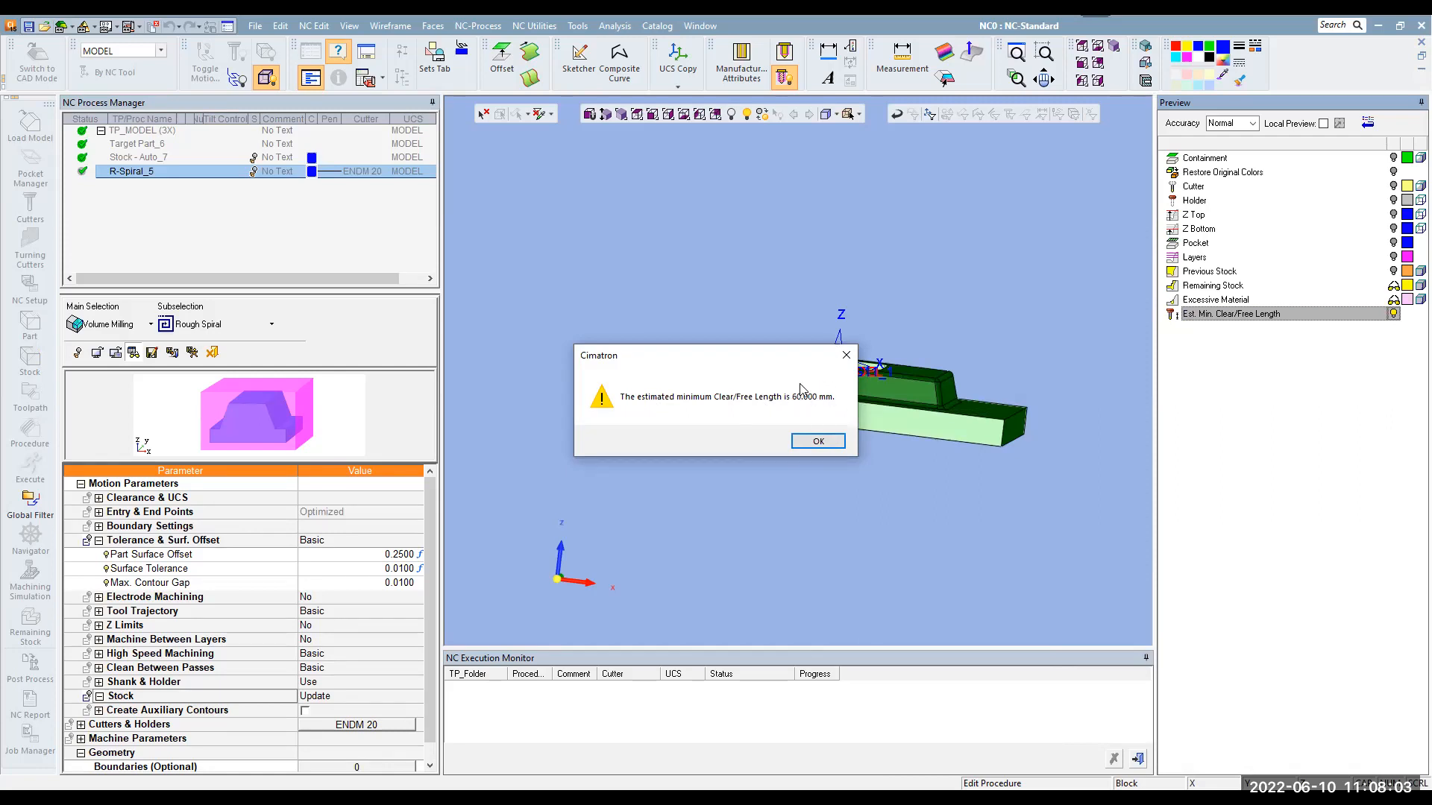
{"action": "left_click", "coordinate": [819, 443]}
{"action": "right_click", "coordinate": [802, 241]}
{"action": "left_click", "coordinate": [821, 266]}
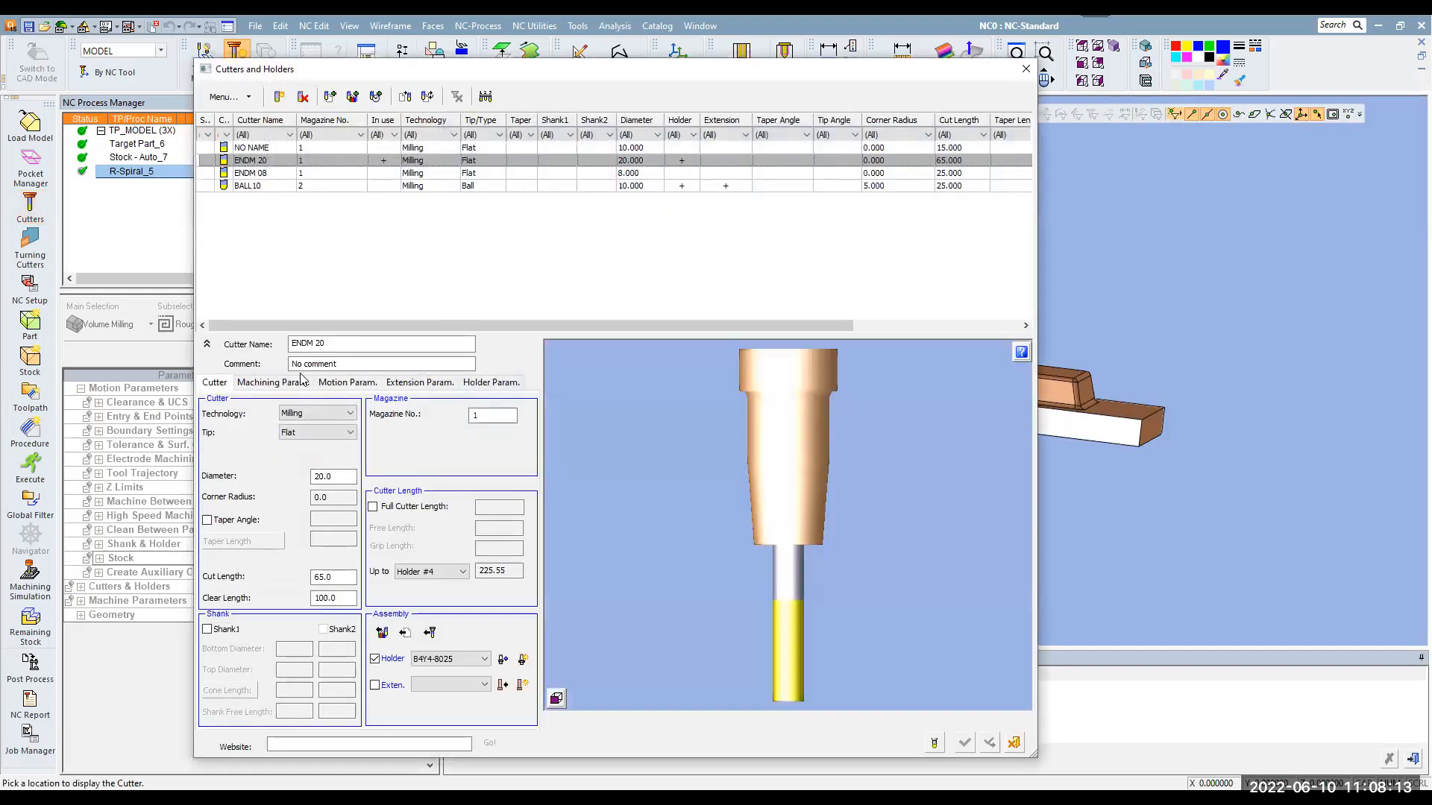
Set the ENDM 20 cutter's cut length to 20 and its clear length to 50
{"action": "double_click", "coordinate": [345, 575]}
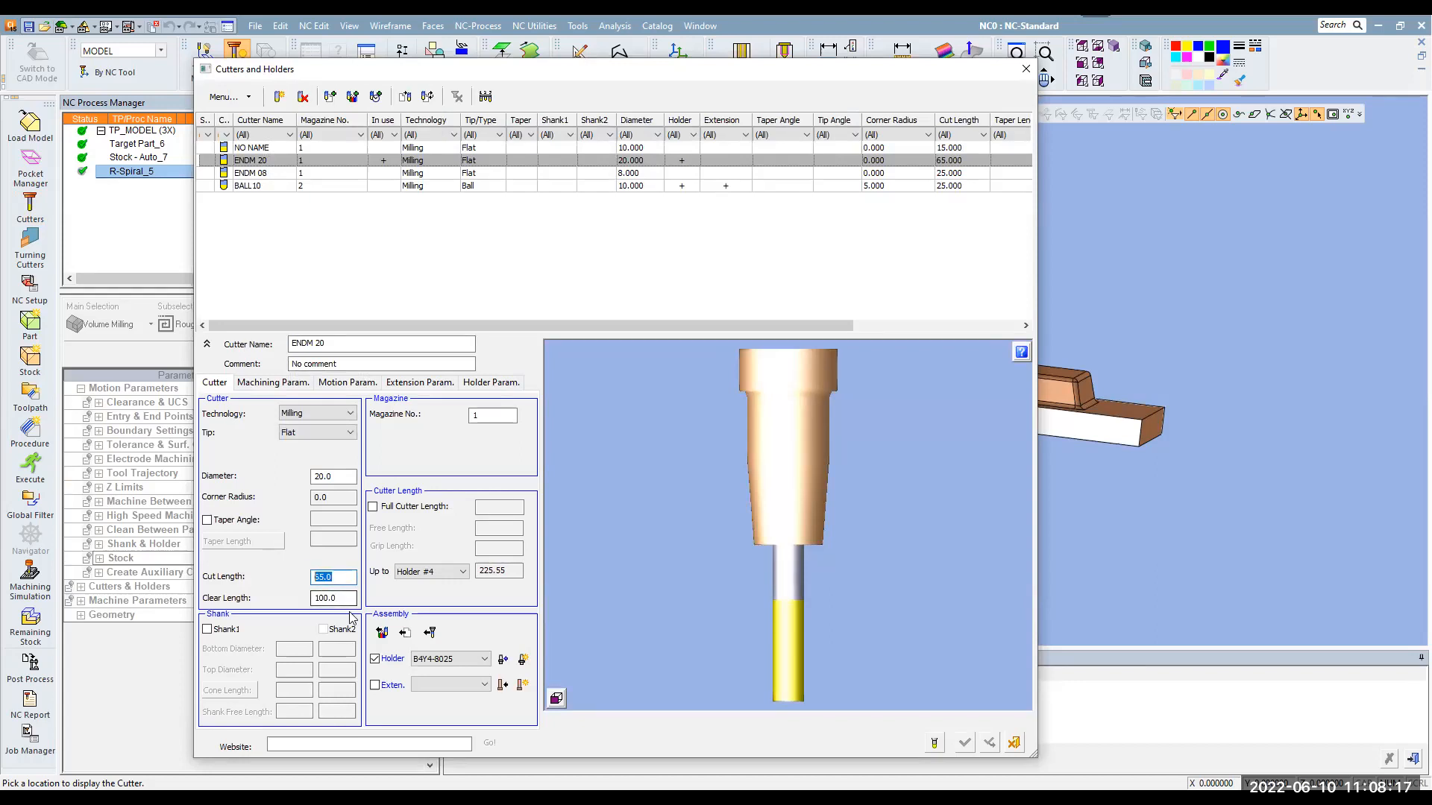
{"action": "type", "text": "50.0"}
{"action": "left_click", "coordinate": [343, 599]}
{"action": "left_click_drag", "start_coordinate": [326, 598], "coordinate": [311, 604]}
{"action": "type", "text": "50"}
{"action": "double_click", "coordinate": [343, 578]}
{"action": "type", "text": "2"}
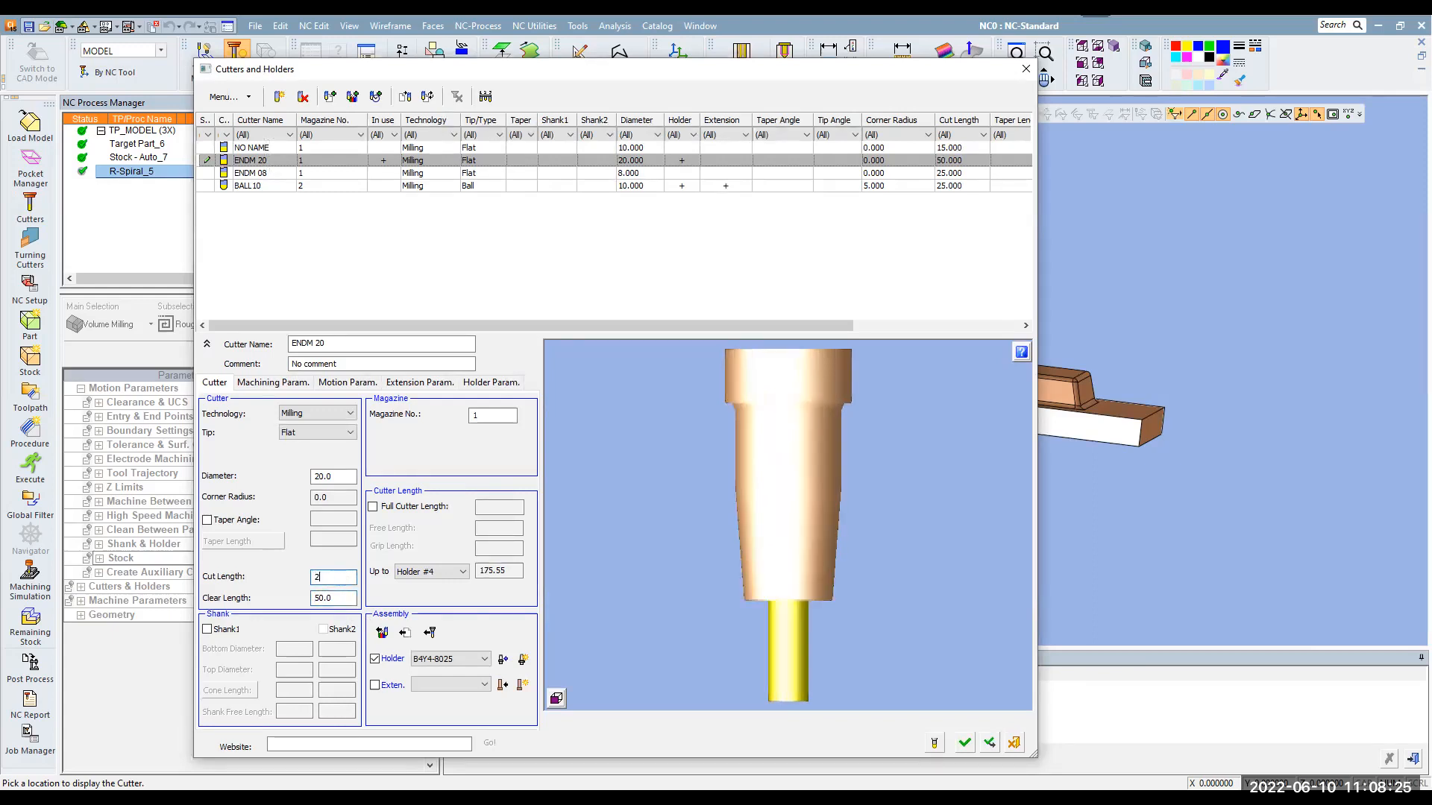
{"action": "left_click", "coordinate": [349, 597]}
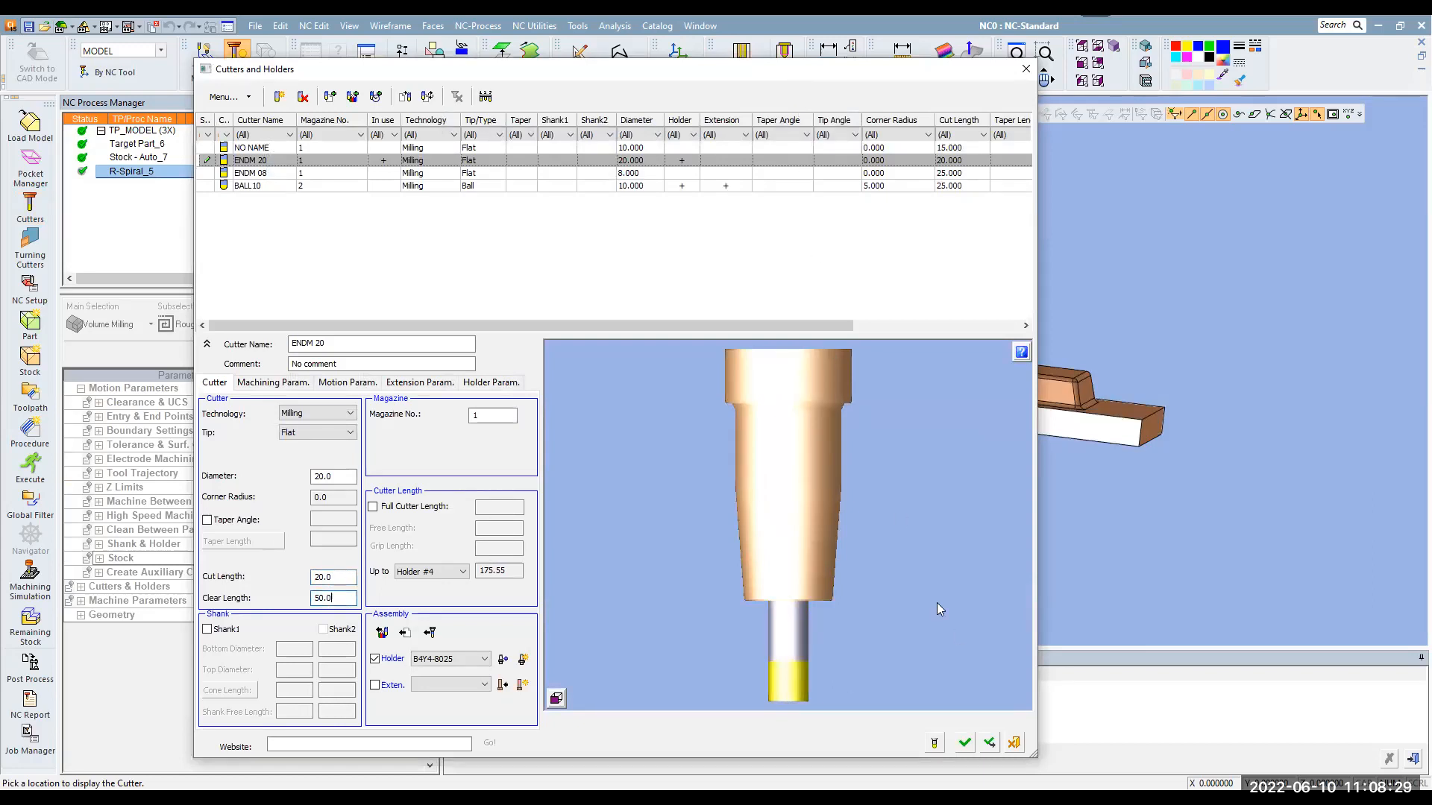
Accept the update of the in-use ENDM 20 cutter, replacing it and suspending the Rough Spiral procedure that uses it
{"action": "left_click_drag", "start_coordinate": [796, 74], "coordinate": [783, 60]}
{"action": "left_click", "coordinate": [952, 729]}
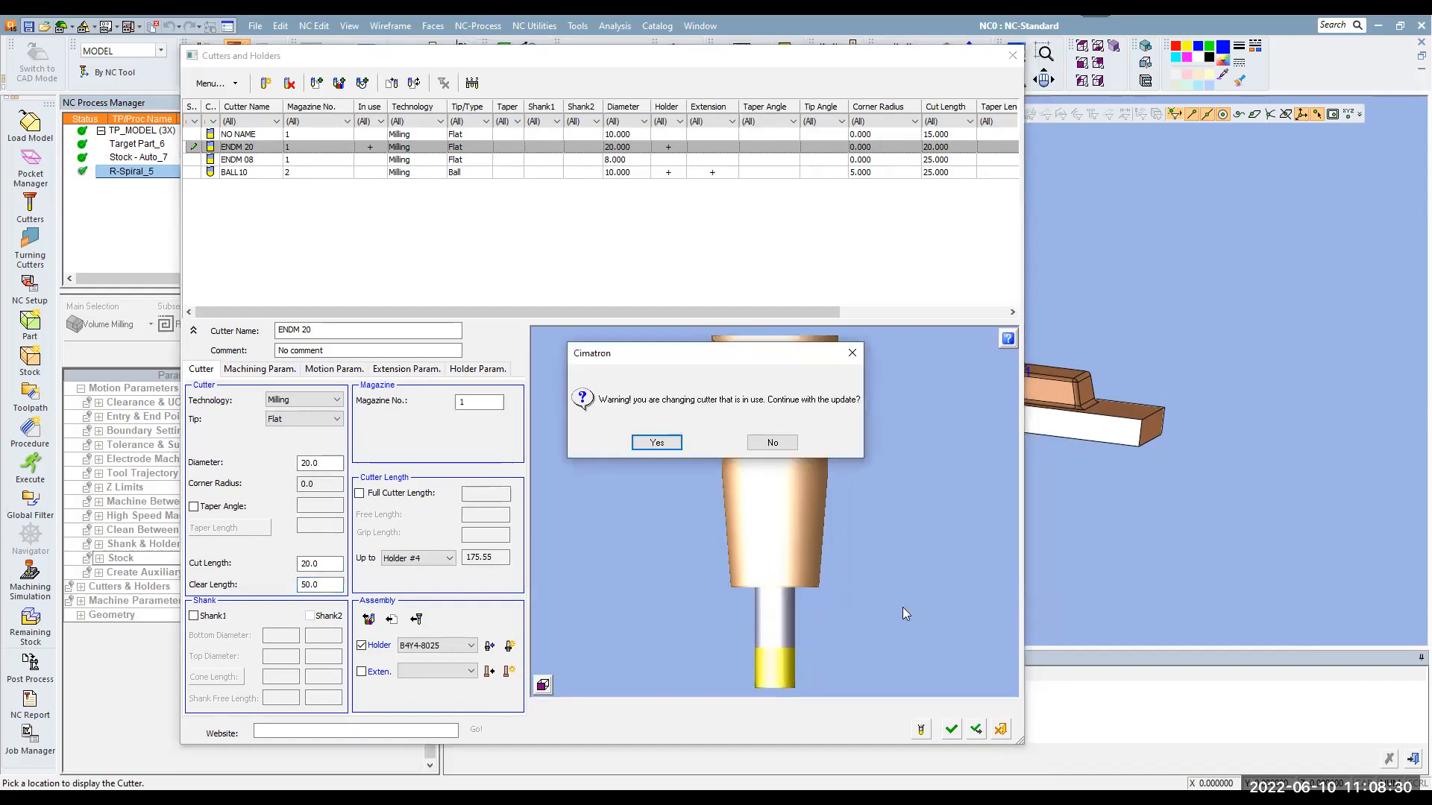
{"action": "left_click", "coordinate": [646, 444]}
{"action": "left_click", "coordinate": [458, 431]}
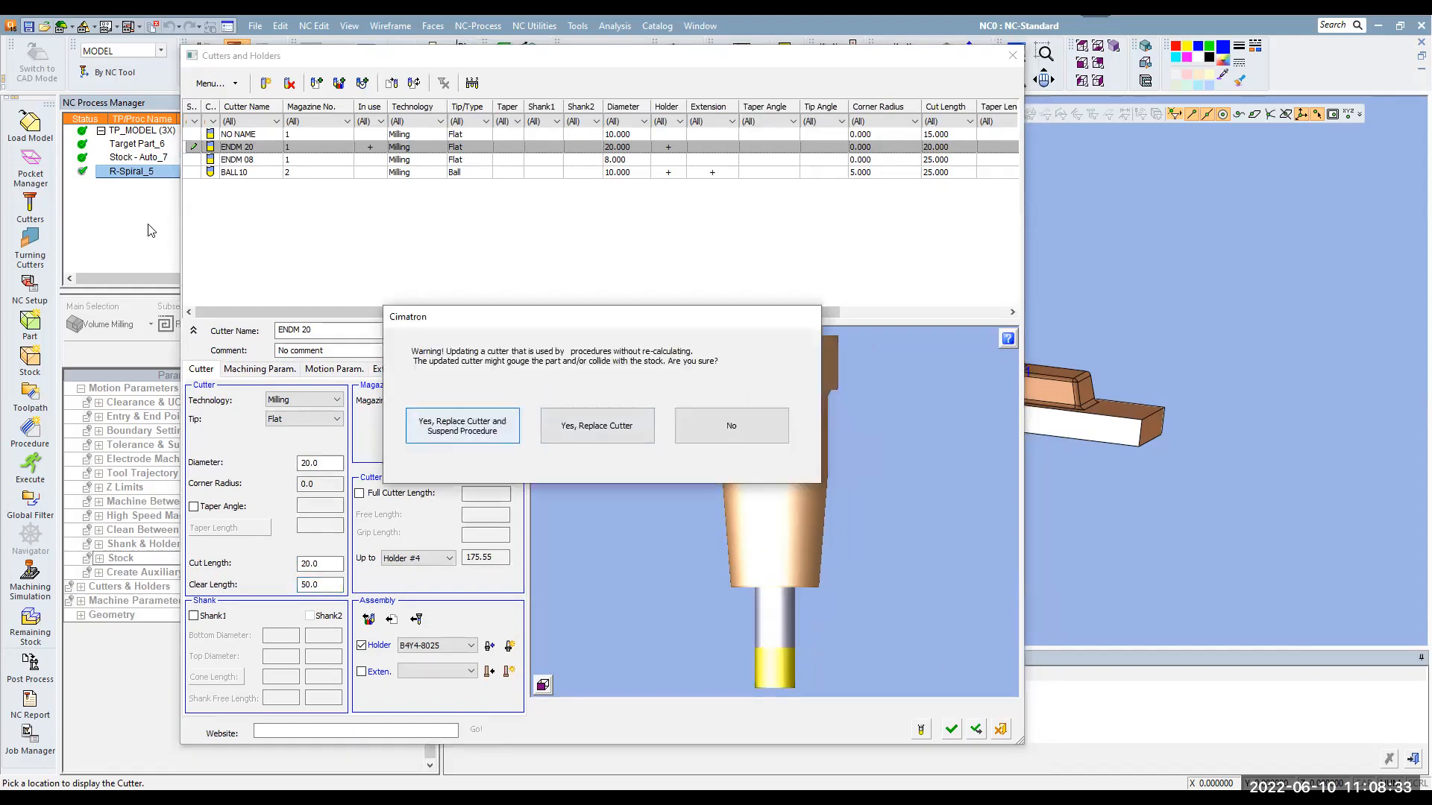
Estimate the minimum clear/free length in the R-Spiral_5 procedure's preview and dismiss the message
{"action": "left_click", "coordinate": [133, 352]}
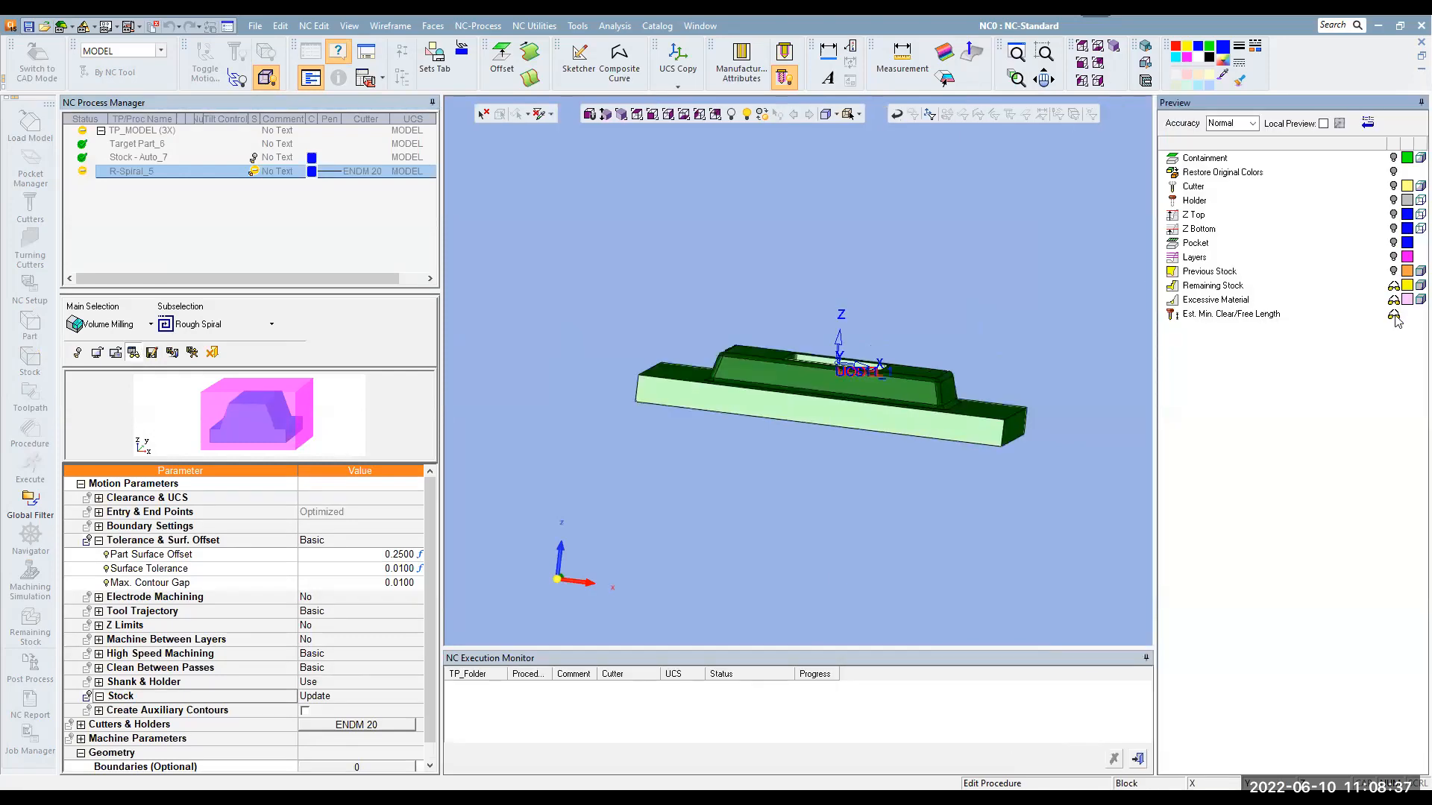
{"action": "left_click", "coordinate": [1393, 315]}
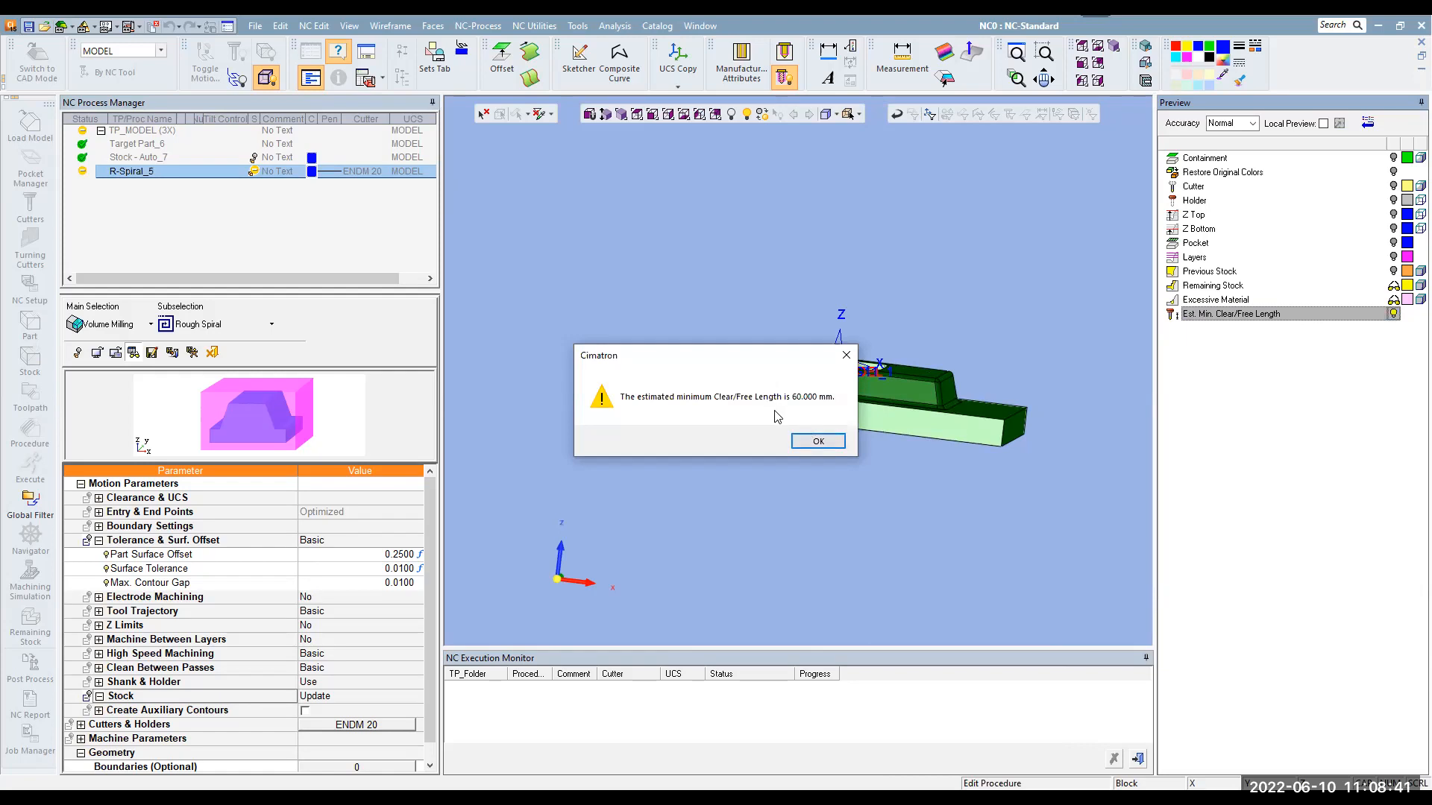
{"action": "left_click_drag", "start_coordinate": [744, 355], "coordinate": [661, 338]}
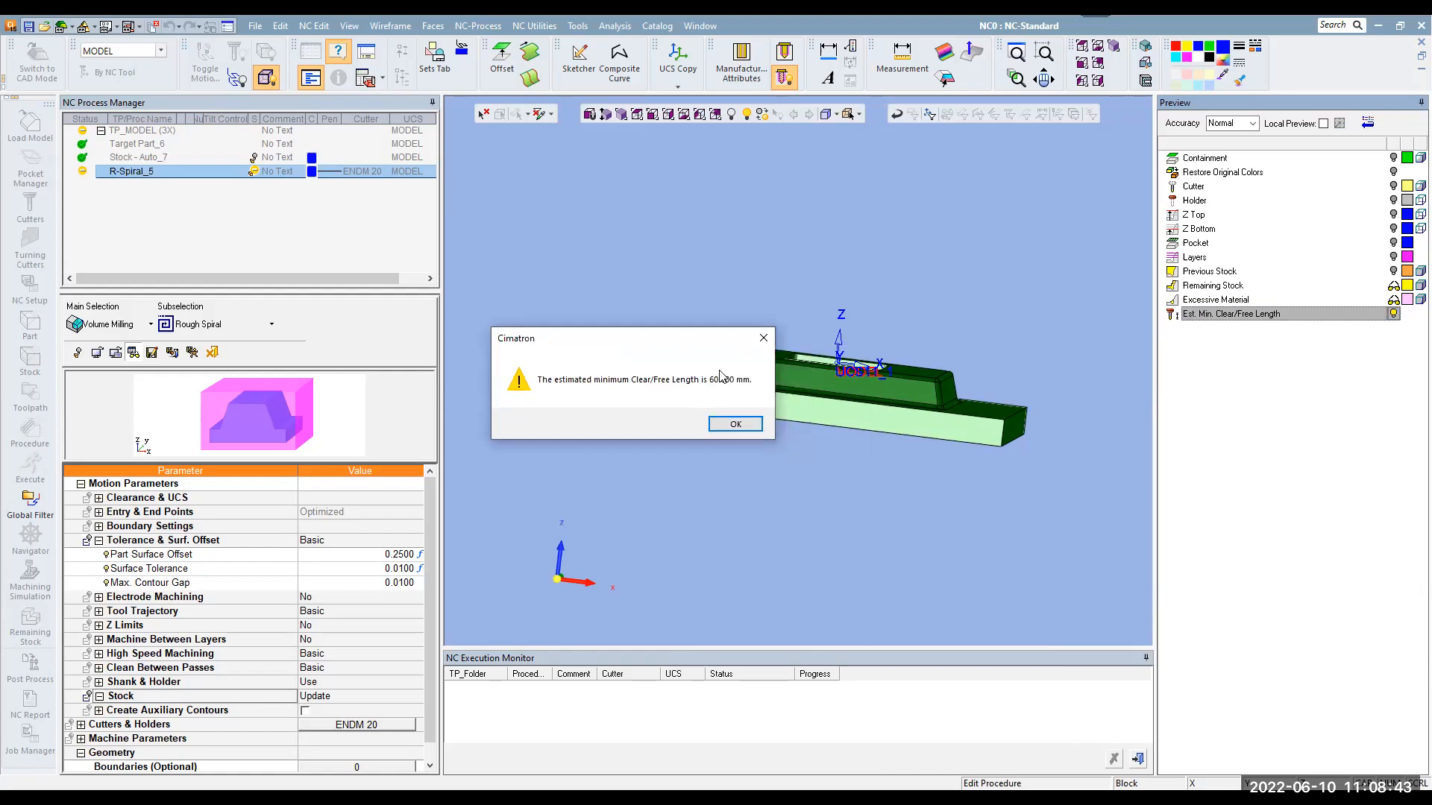
{"action": "left_click", "coordinate": [734, 429]}
Preview the remaining stock of R-Spiral_5 and examine it around the central pocket and the sloped outer walls
{"action": "left_click", "coordinate": [1393, 285]}
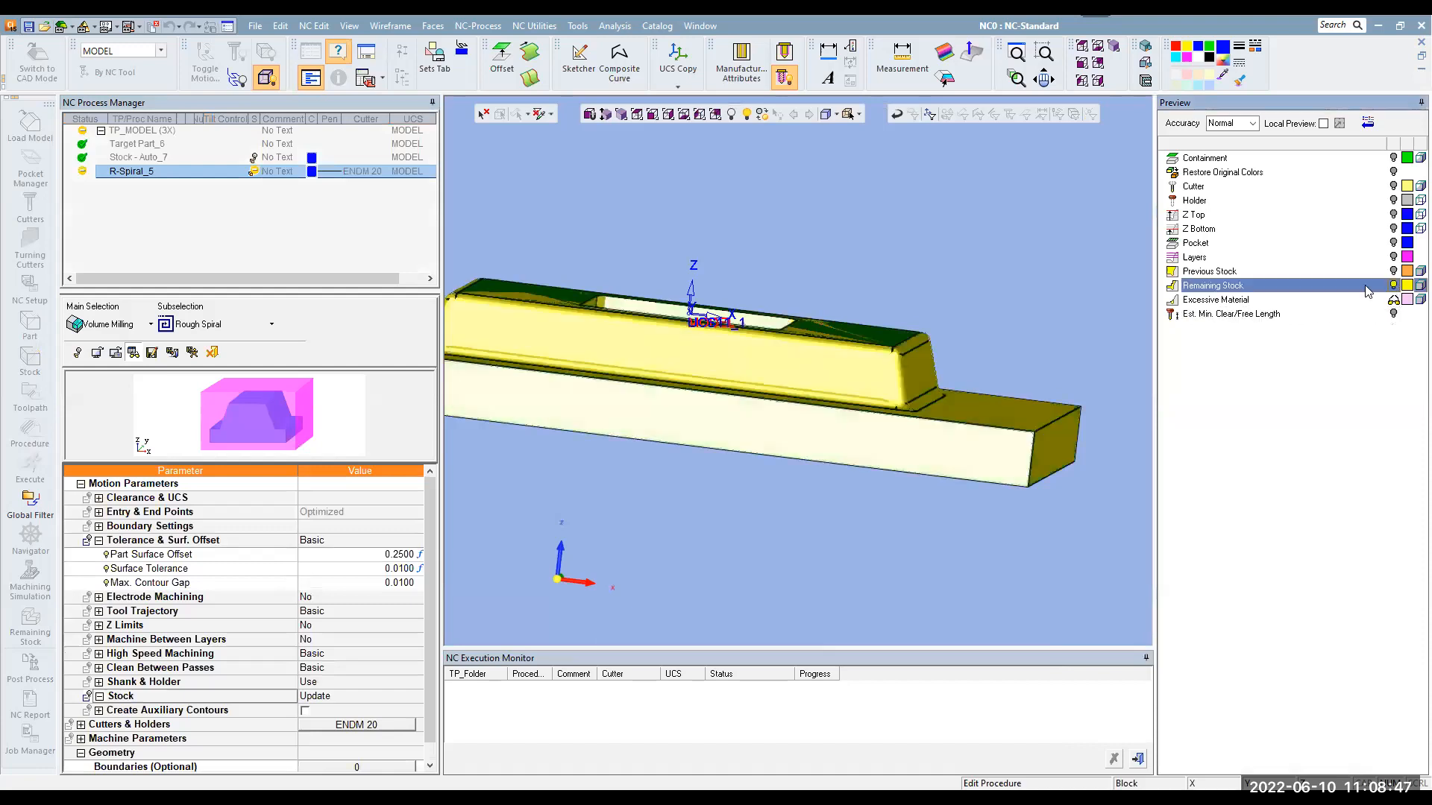
{"action": "middle_click_drag", "start_coordinate": [903, 397], "coordinate": [772, 469]}
{"action": "scroll", "coordinate": [1010, 278], "scroll_direction": "up", "scroll_amount": 5}
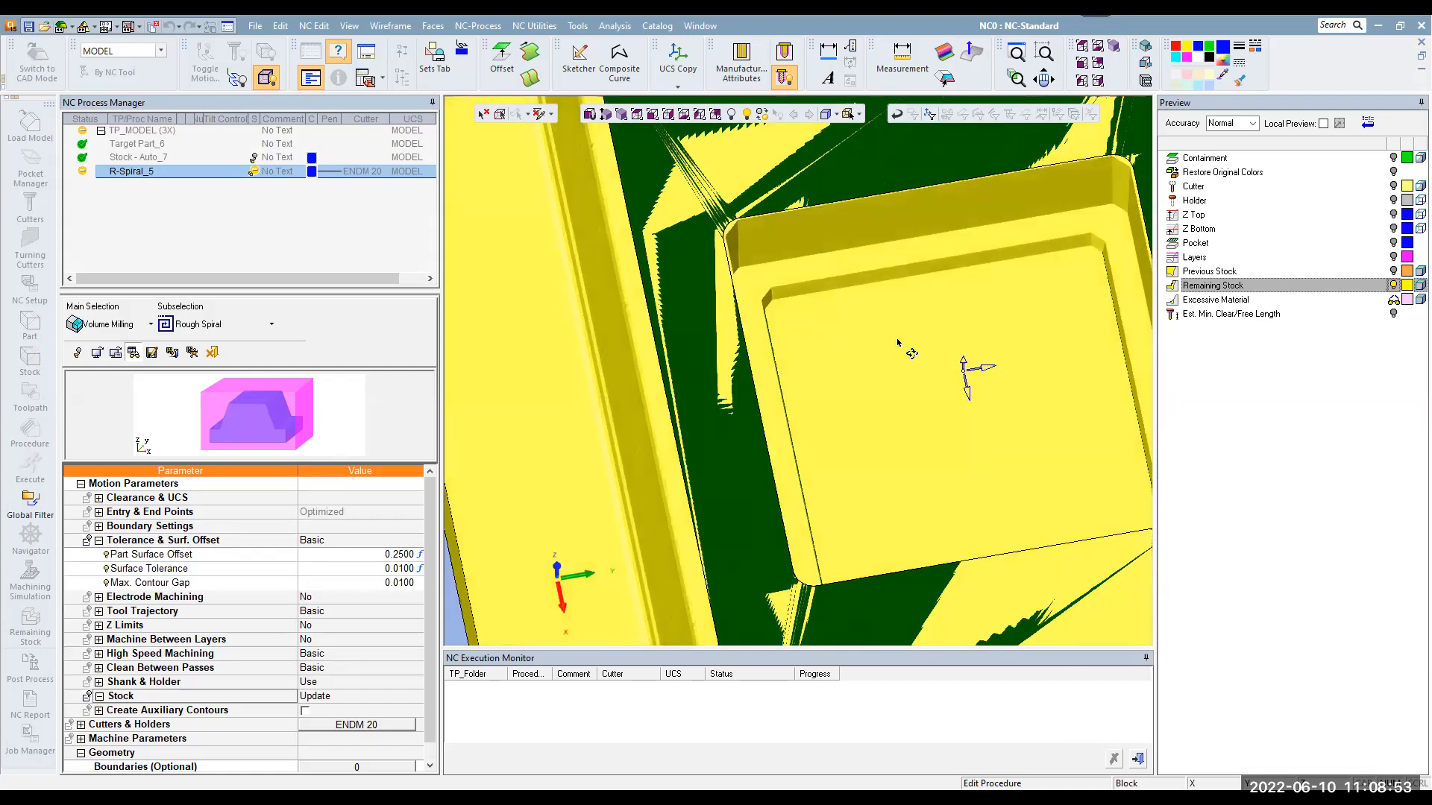
{"action": "scroll", "coordinate": [890, 263], "scroll_direction": "up", "scroll_amount": 3}
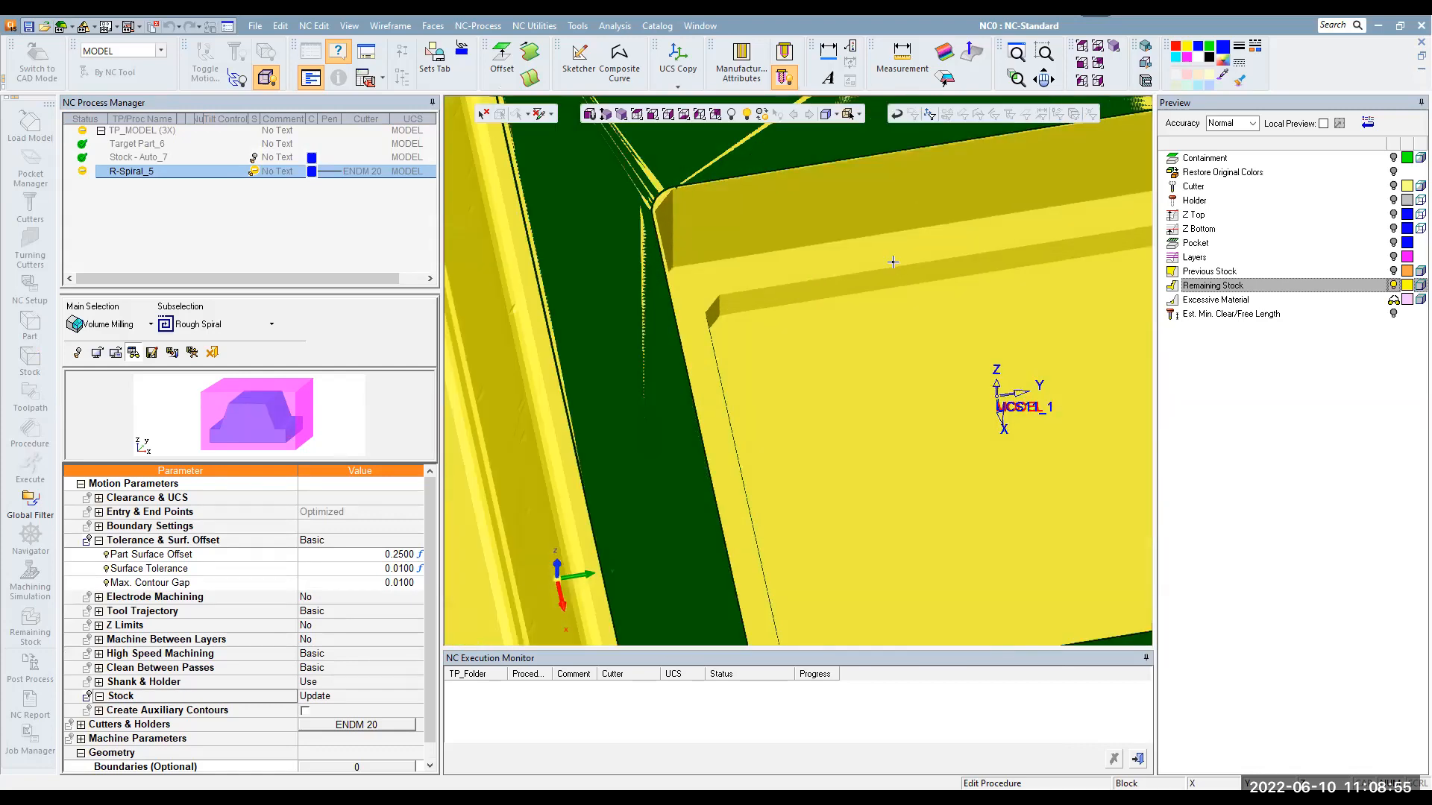
{"action": "scroll", "coordinate": [883, 273], "scroll_direction": "down", "scroll_amount": 4}
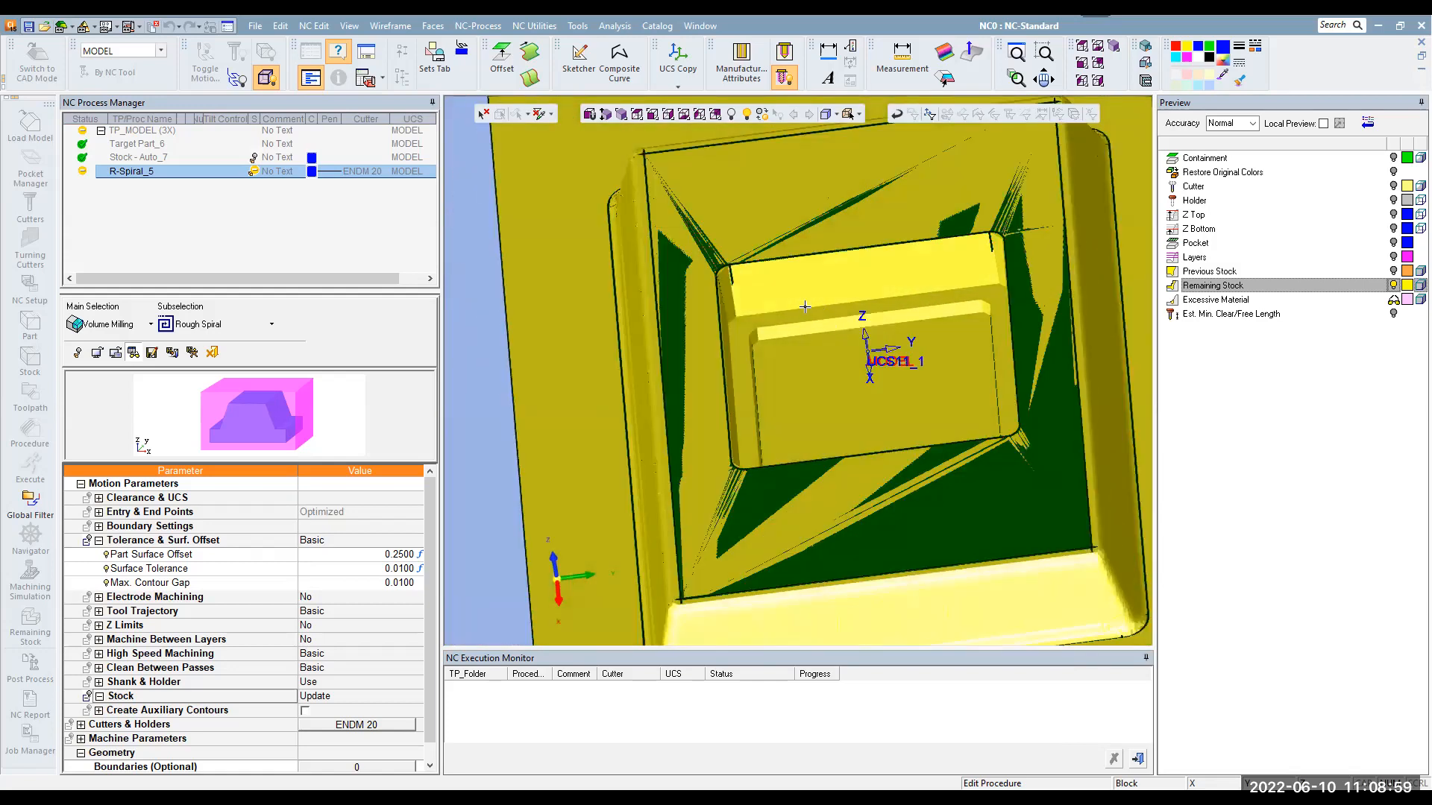
{"action": "middle_click_drag", "start_coordinate": [834, 331], "coordinate": [989, 200]}
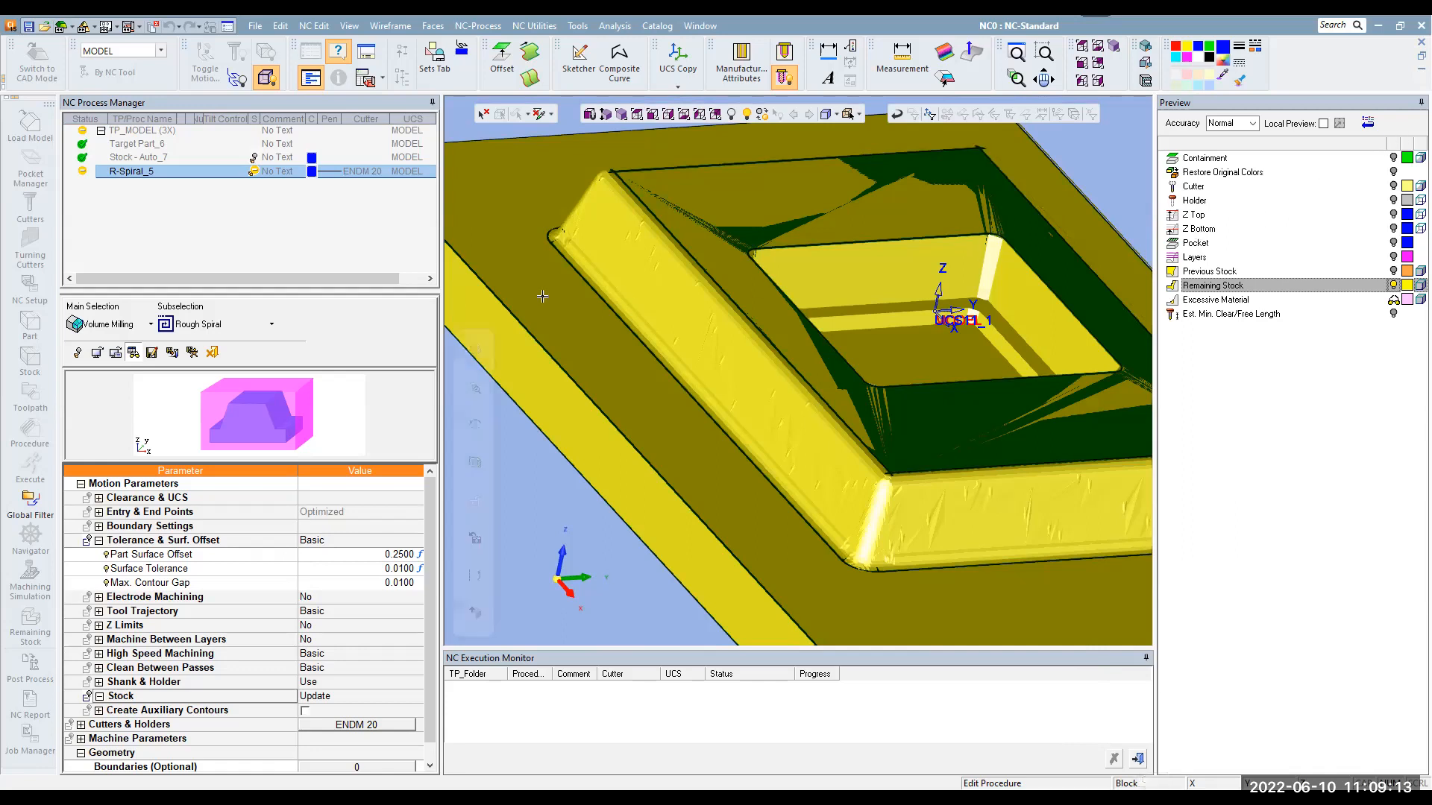
Calculate the R-Spiral_5 procedure in the background and add a second Rough Spiral procedure below it
{"action": "left_click", "coordinate": [152, 353]}
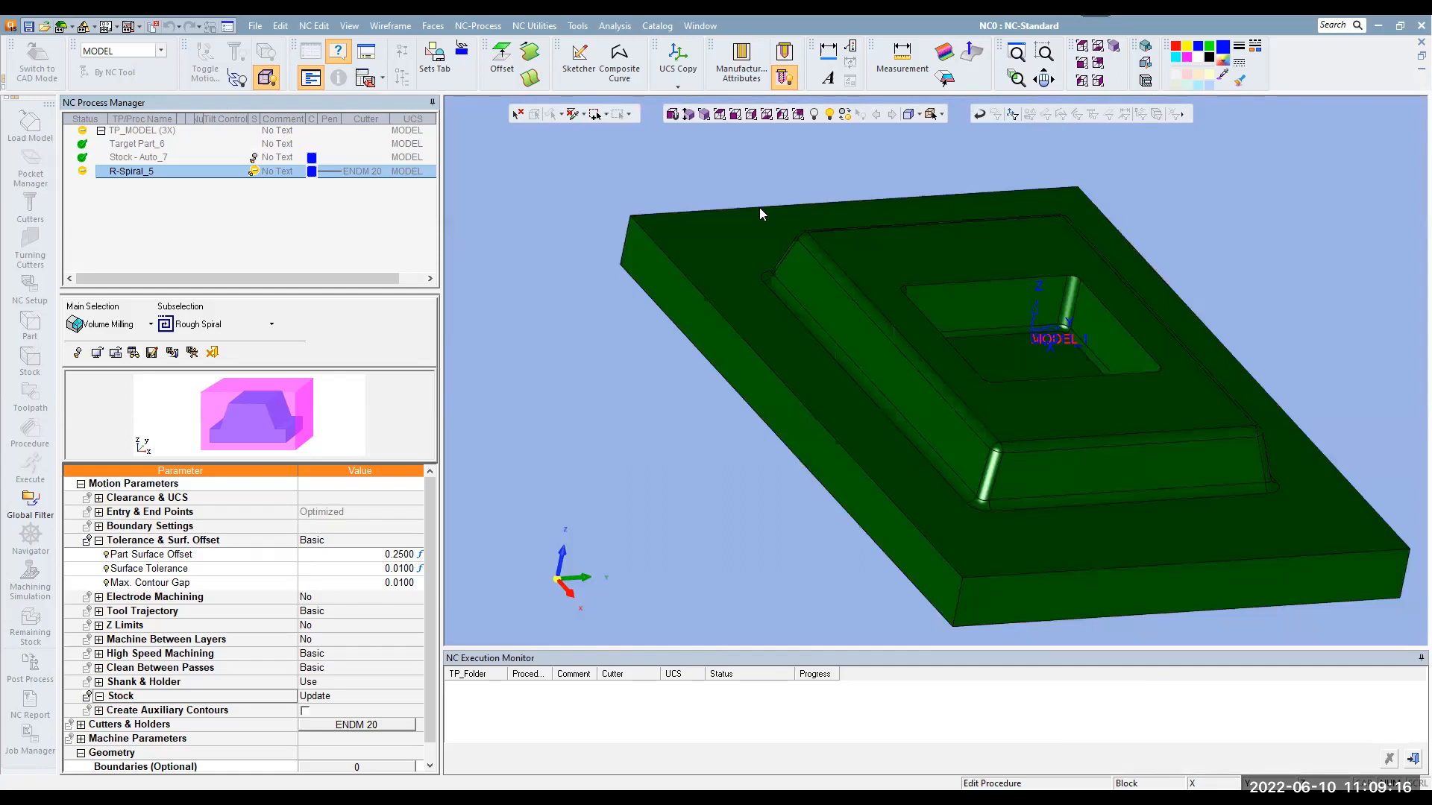
{"action": "right_click", "coordinate": [727, 165]}
{"action": "left_click", "coordinate": [708, 115]}
{"action": "right_click", "coordinate": [538, 211]}
{"action": "left_click", "coordinate": [573, 262]}
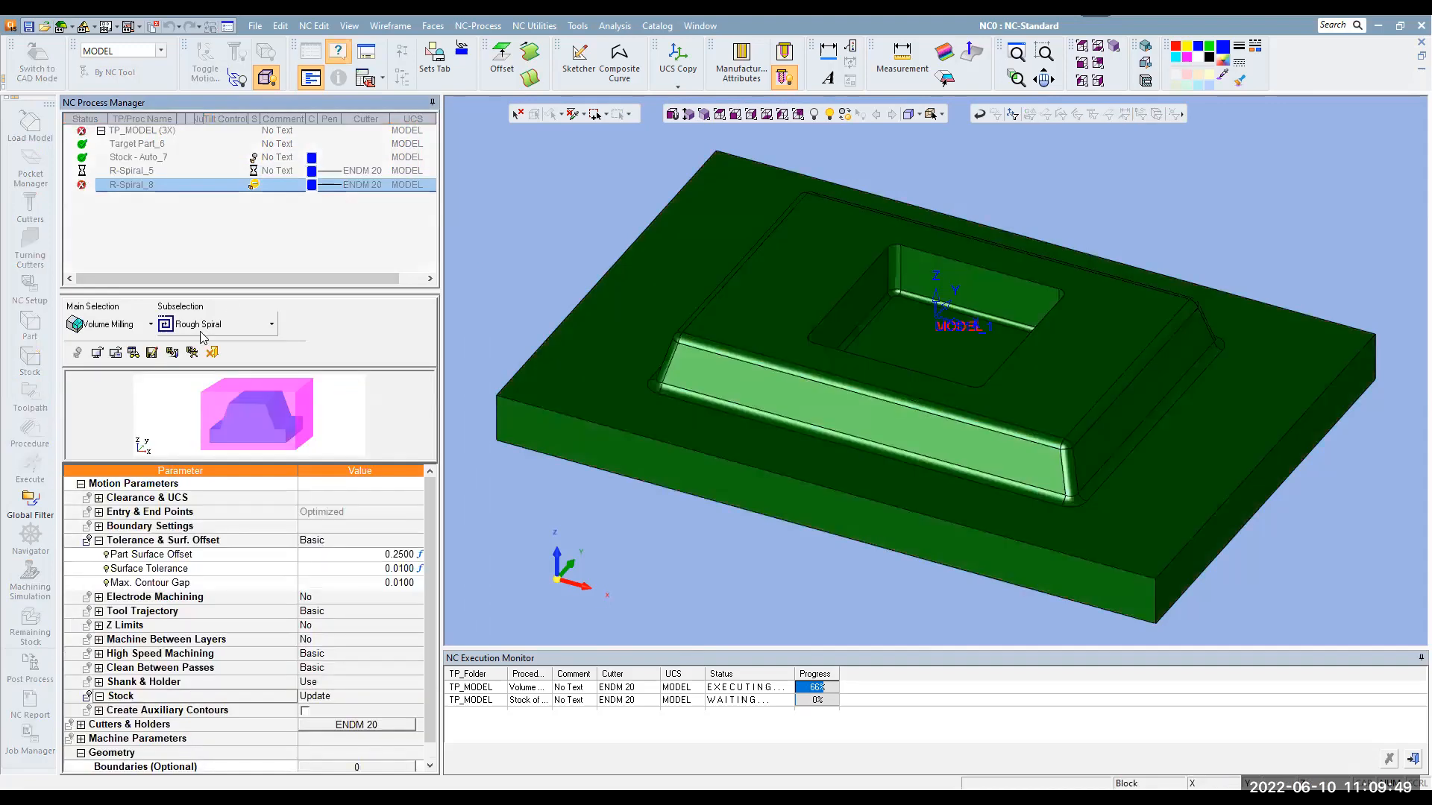
Assign the ENDM 08 cutter to the new Rough Spiral procedure
{"action": "scroll", "coordinate": [436, 543], "scroll_direction": "down", "scroll_amount": 2}
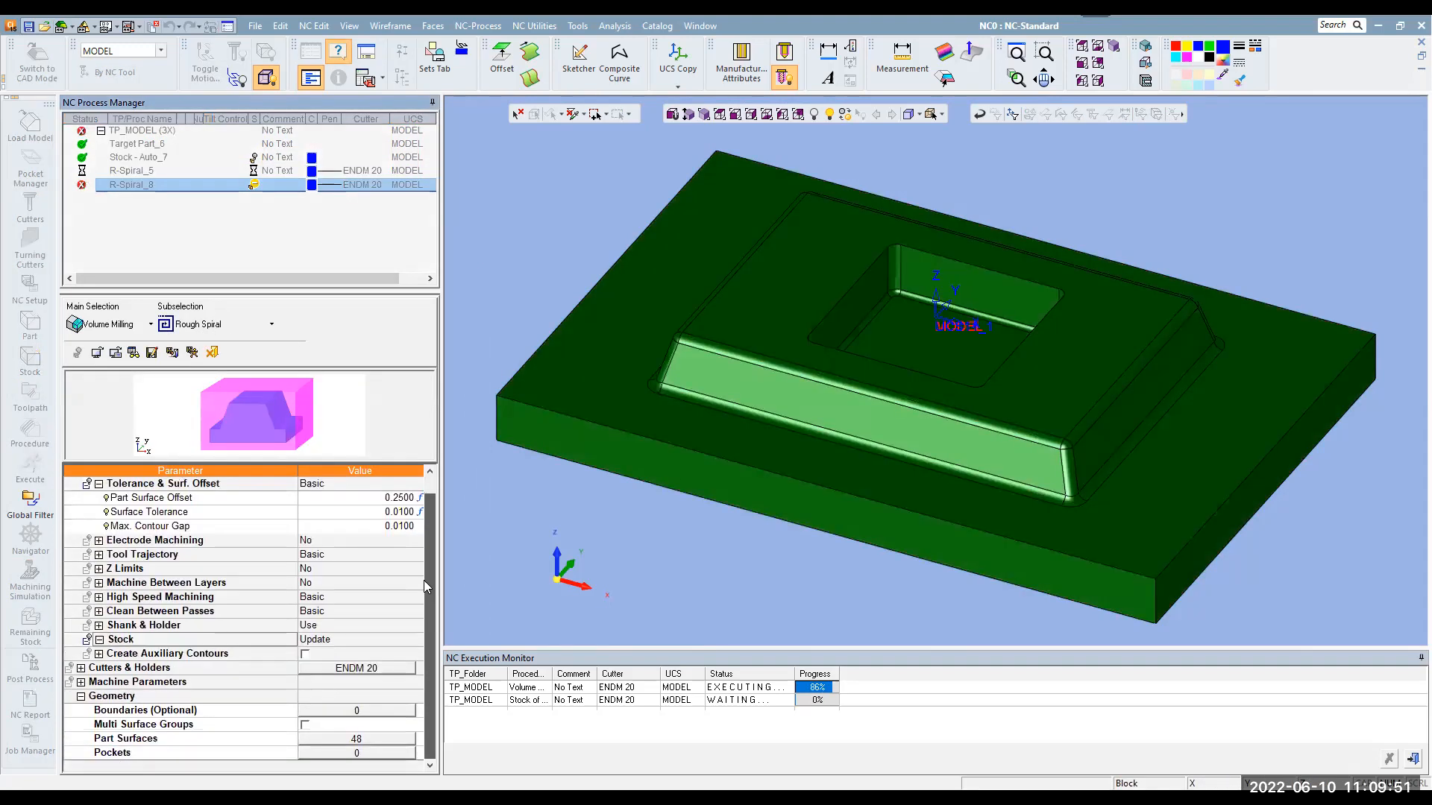
{"action": "left_click", "coordinate": [367, 668]}
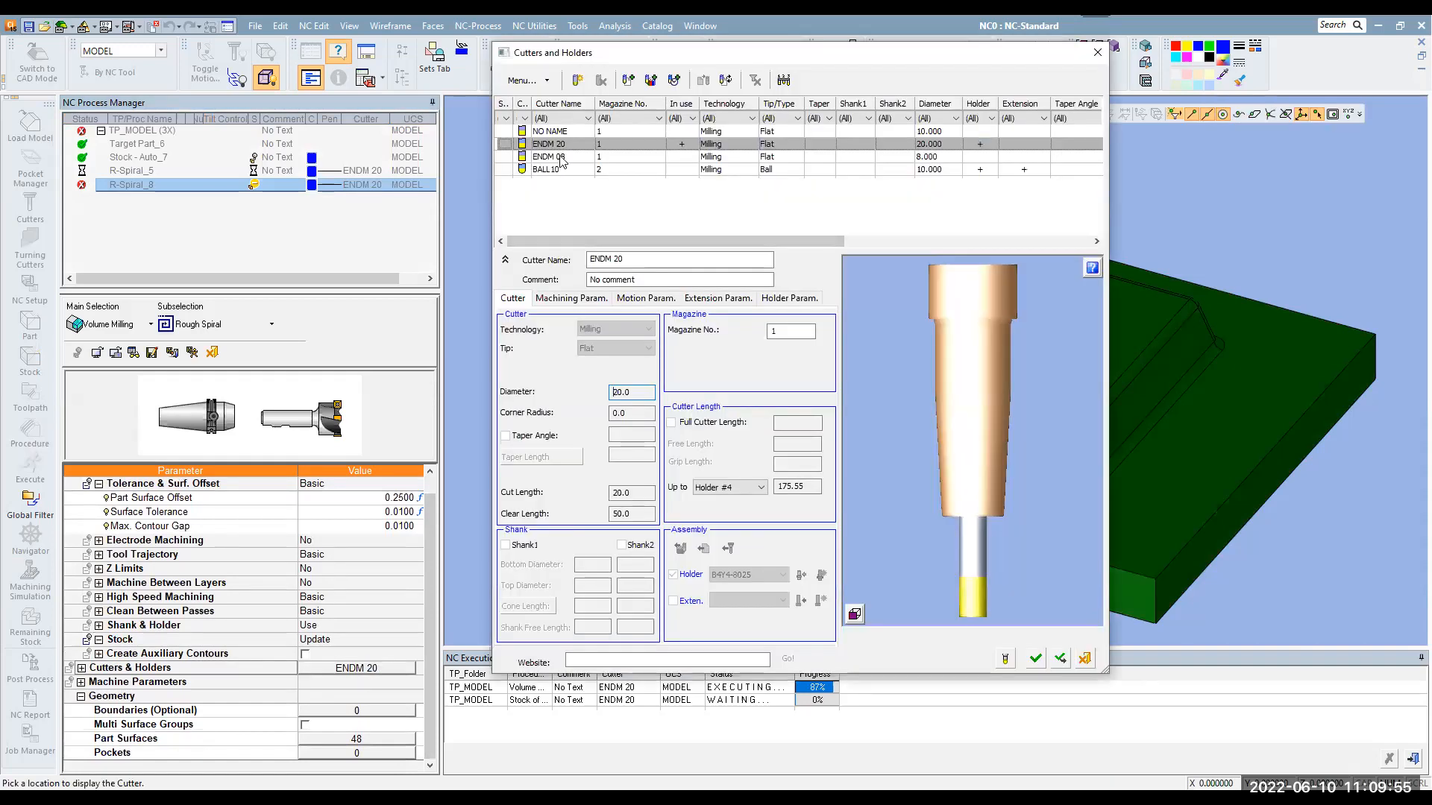
{"action": "left_click", "coordinate": [560, 158]}
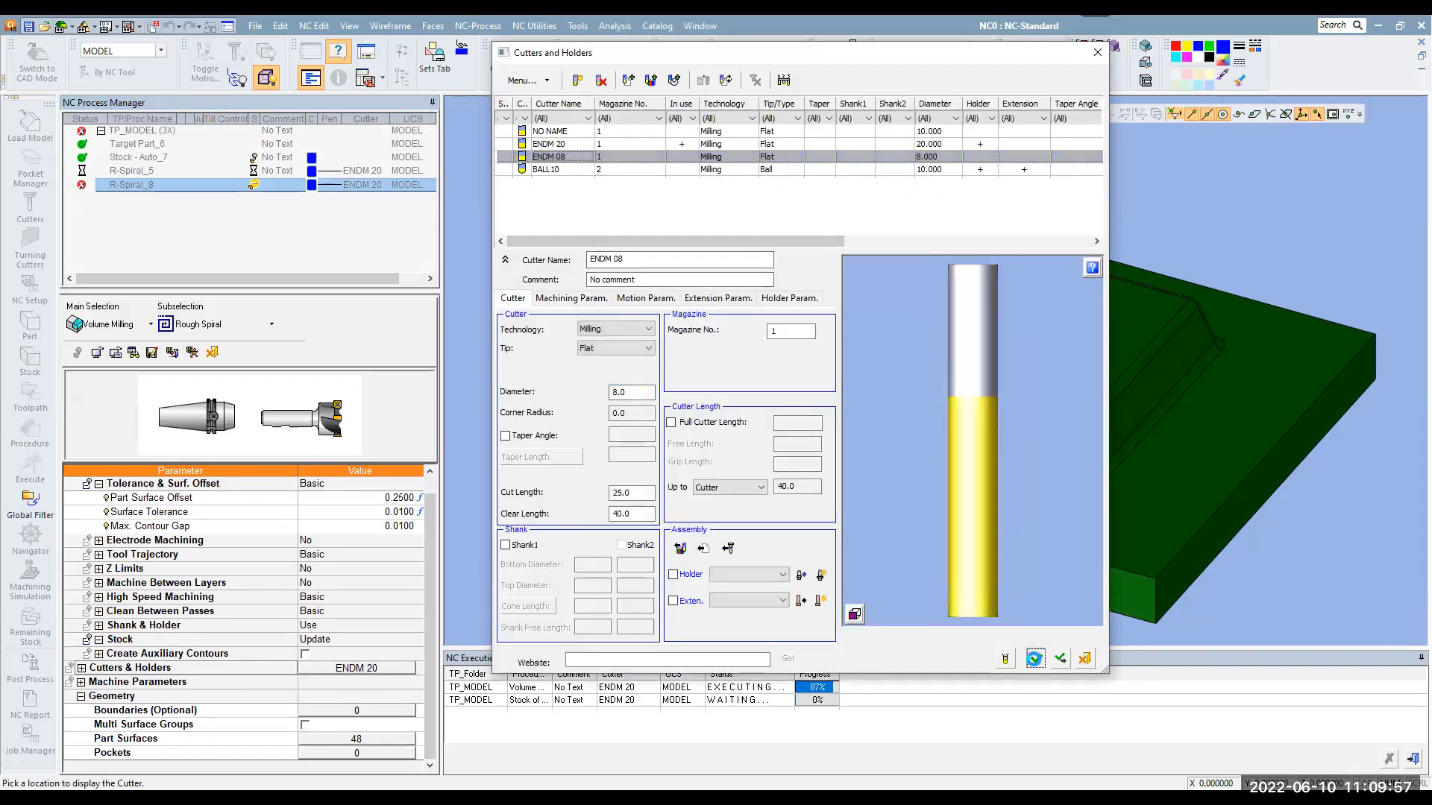
{"action": "left_click", "coordinate": [1036, 659]}
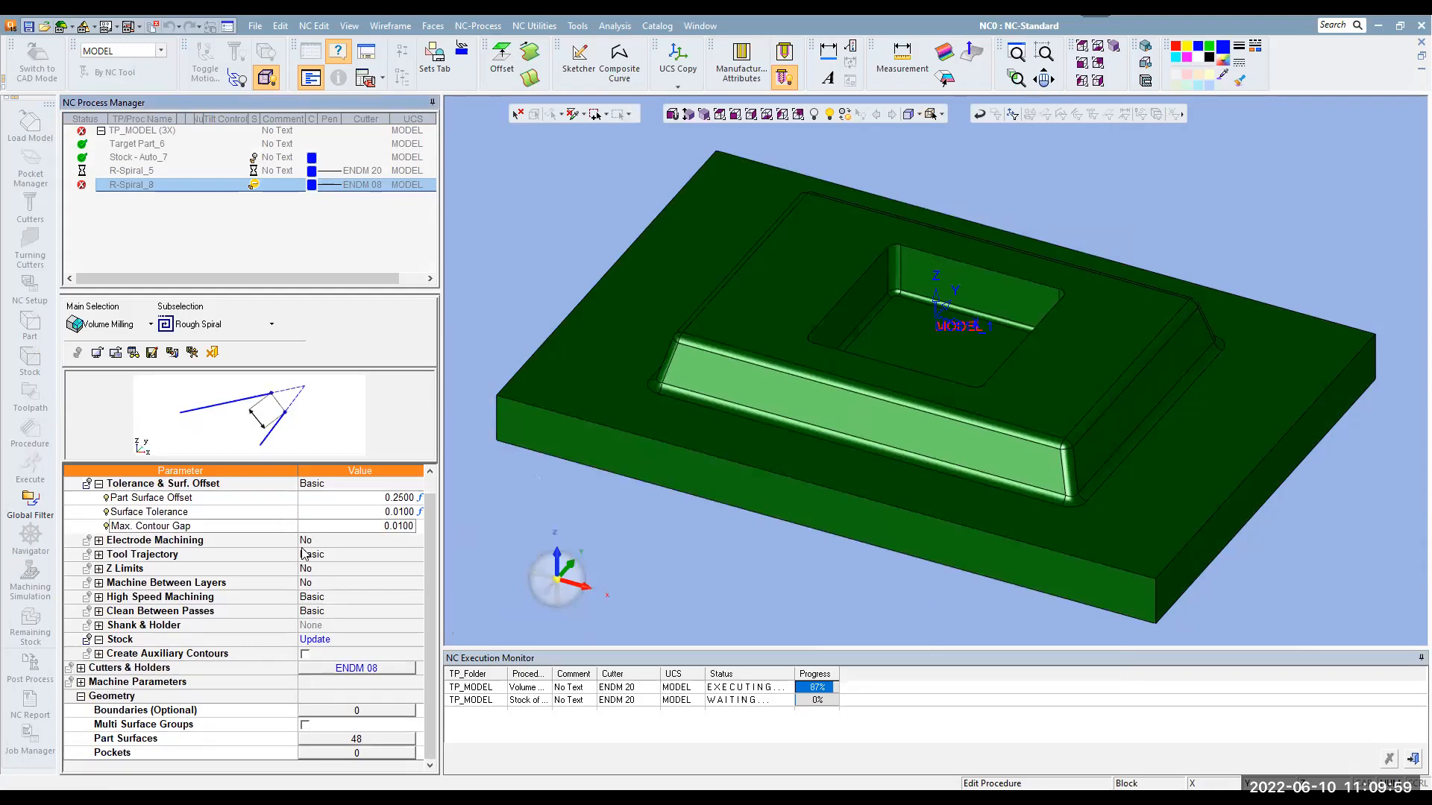
Set all of the new procedure's parameters from the cutter params and expand its machine parameters
{"action": "right_click", "coordinate": [280, 522]}
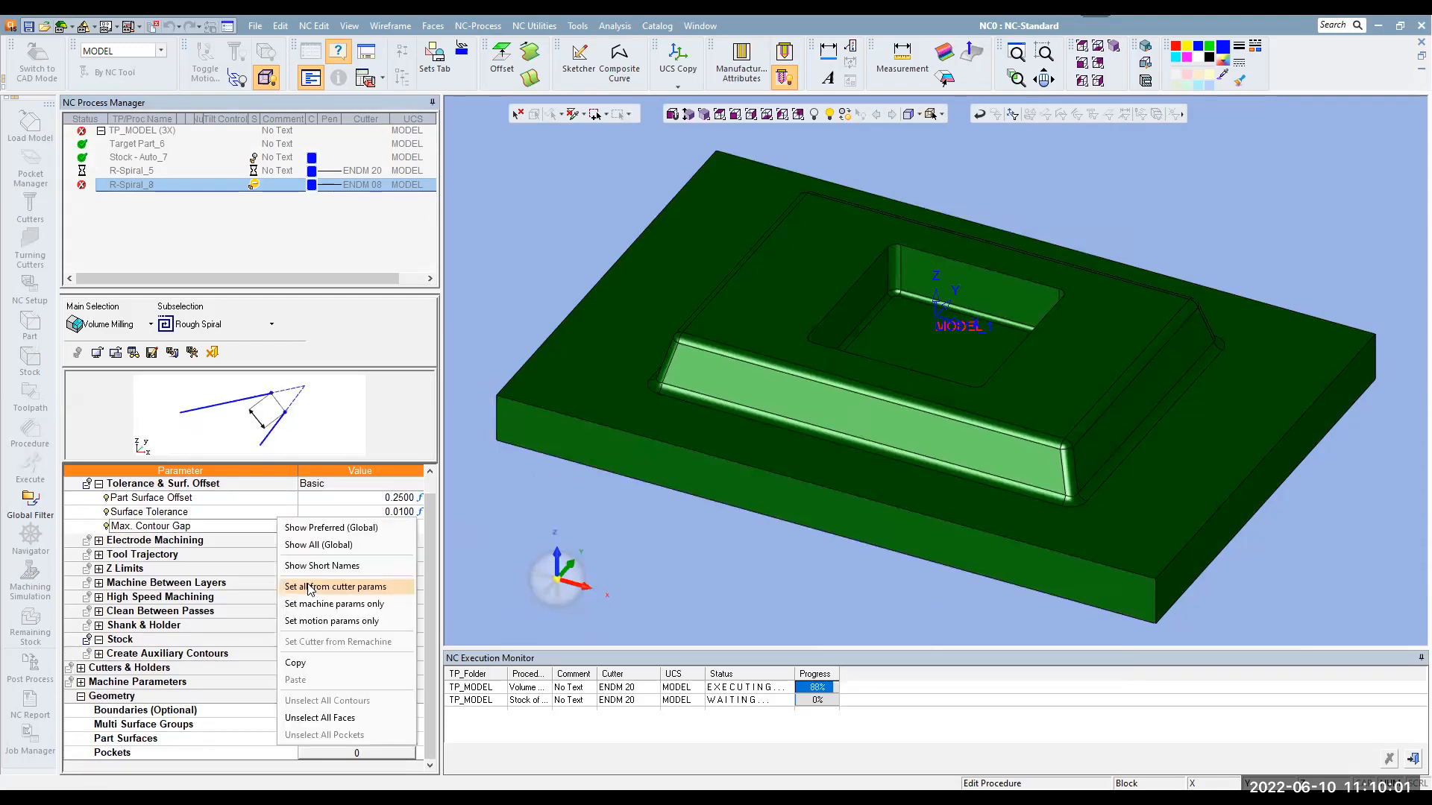
{"action": "left_click", "coordinate": [310, 588]}
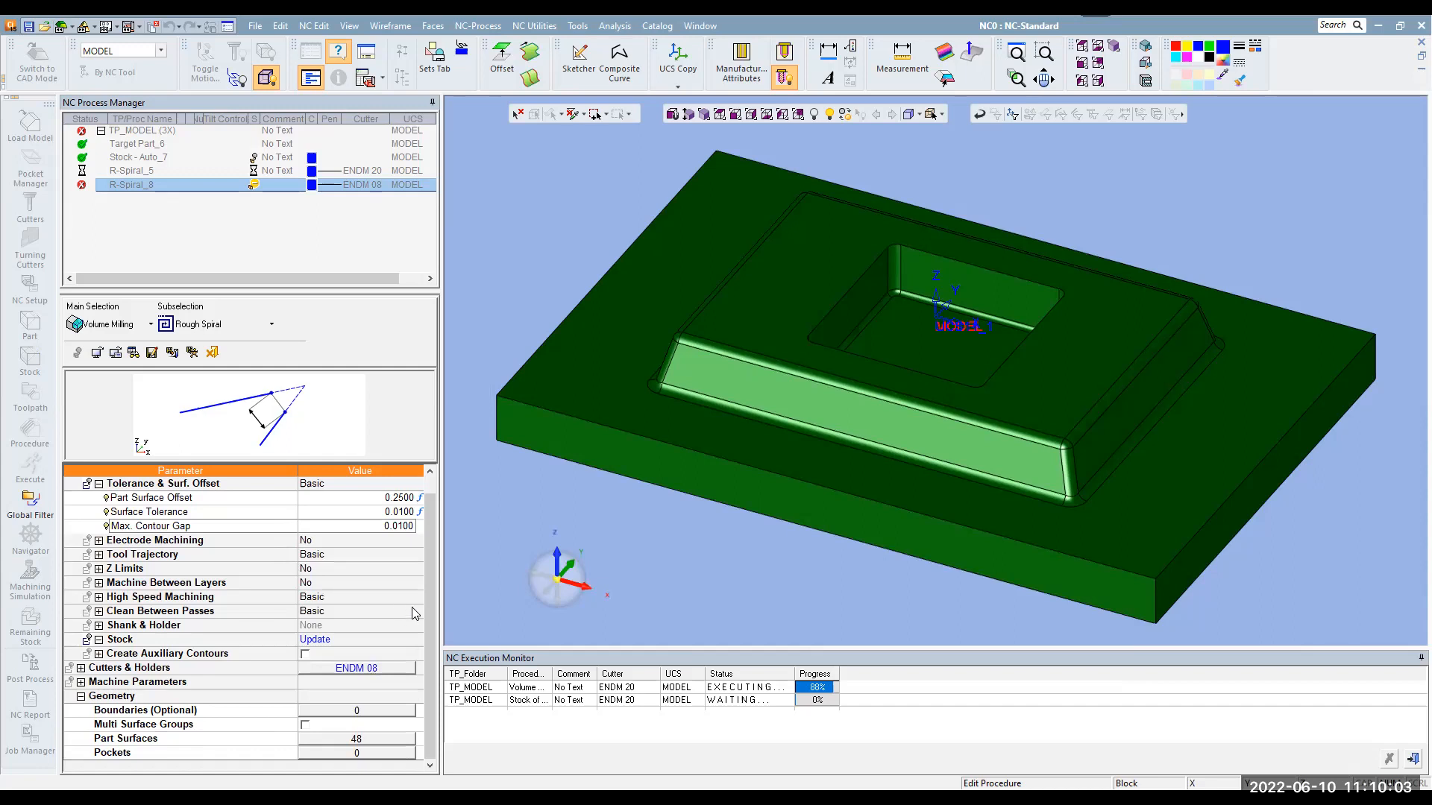
{"action": "scroll", "coordinate": [395, 589], "scroll_direction": "up", "scroll_amount": 2}
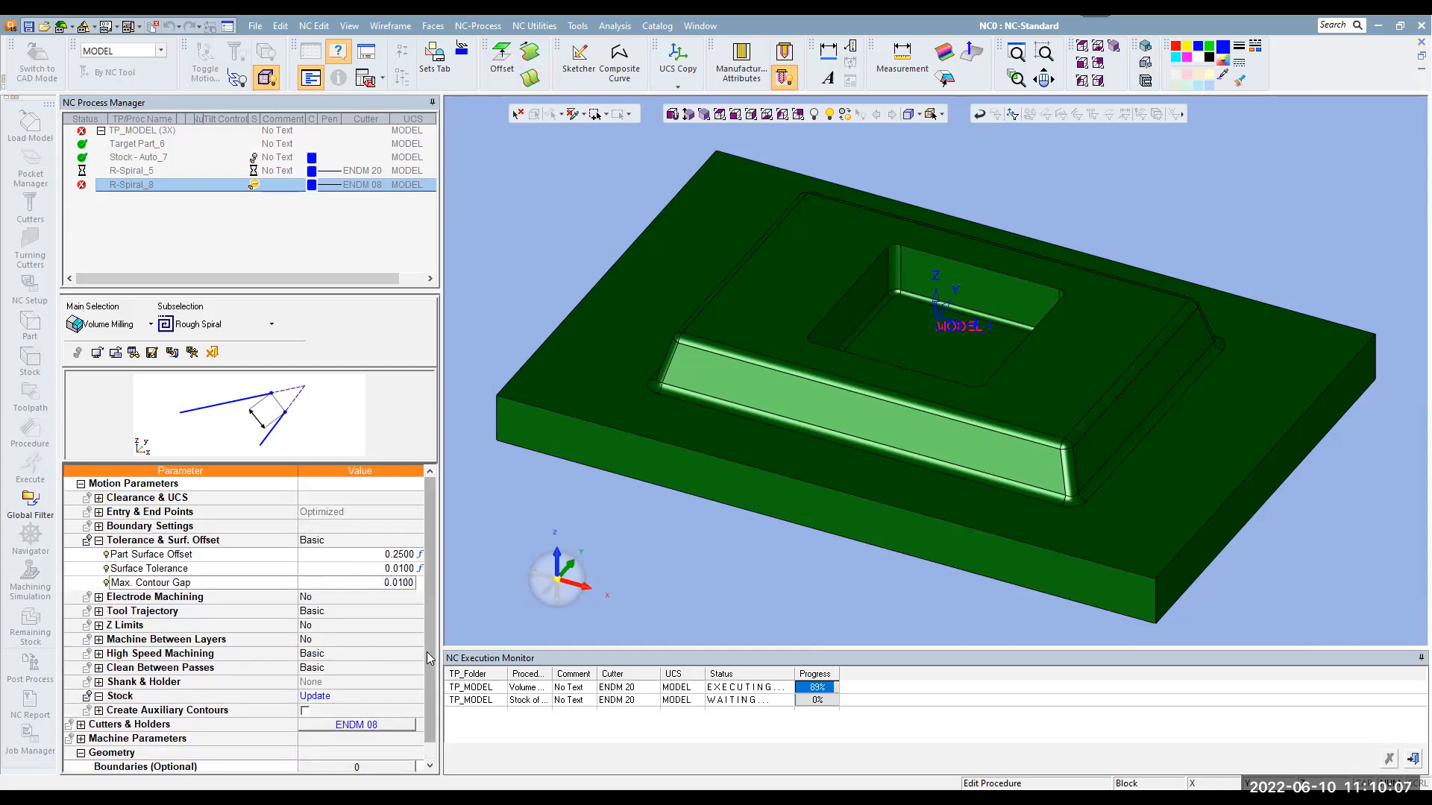
{"action": "scroll", "coordinate": [405, 657], "scroll_direction": "down", "scroll_amount": 2}
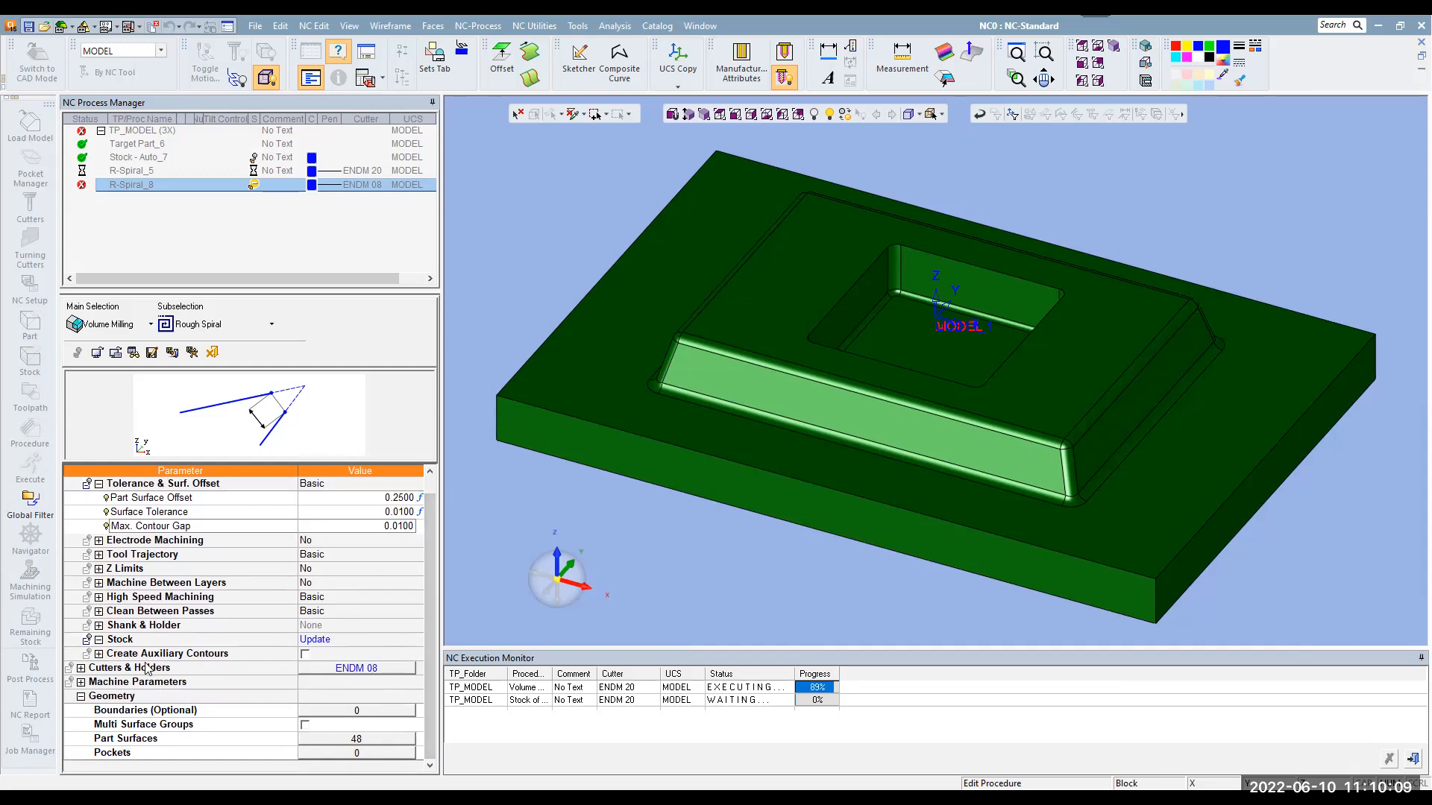
{"action": "left_click", "coordinate": [84, 682]}
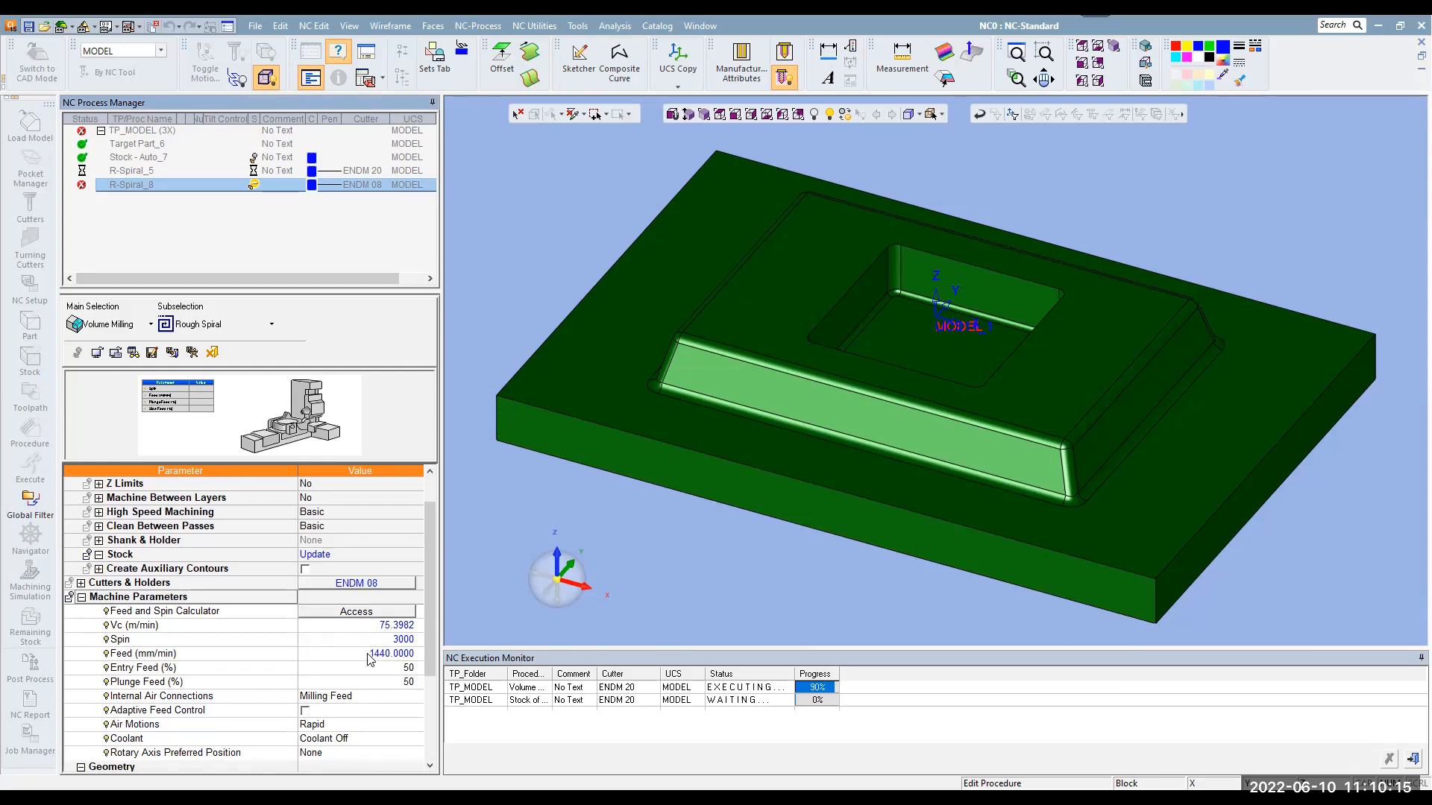
Check the ENDM 08 cutter's machining parameters and material related values, and calculate the second Rough Spiral procedure in the background
{"action": "left_click", "coordinate": [346, 587]}
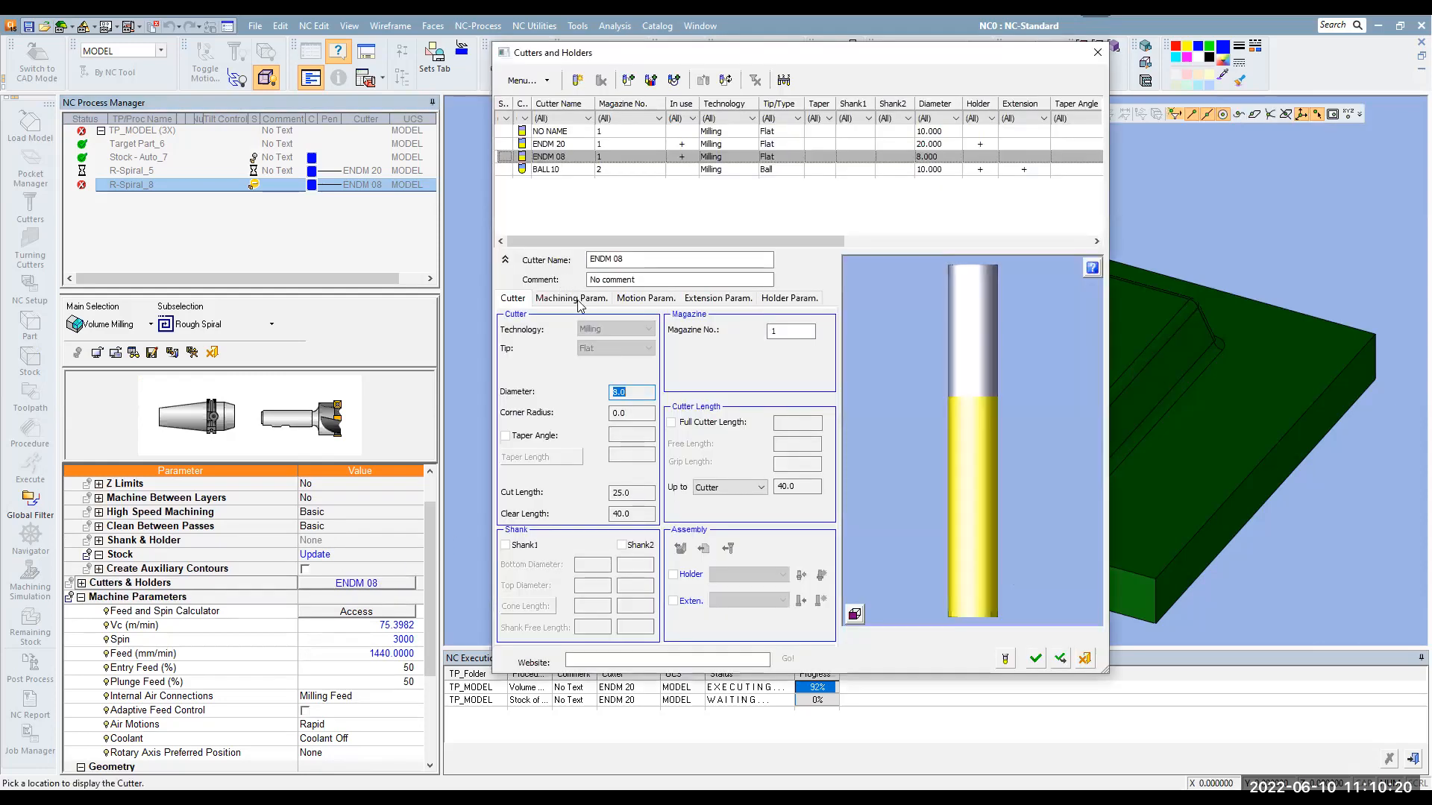
{"action": "left_click", "coordinate": [586, 302]}
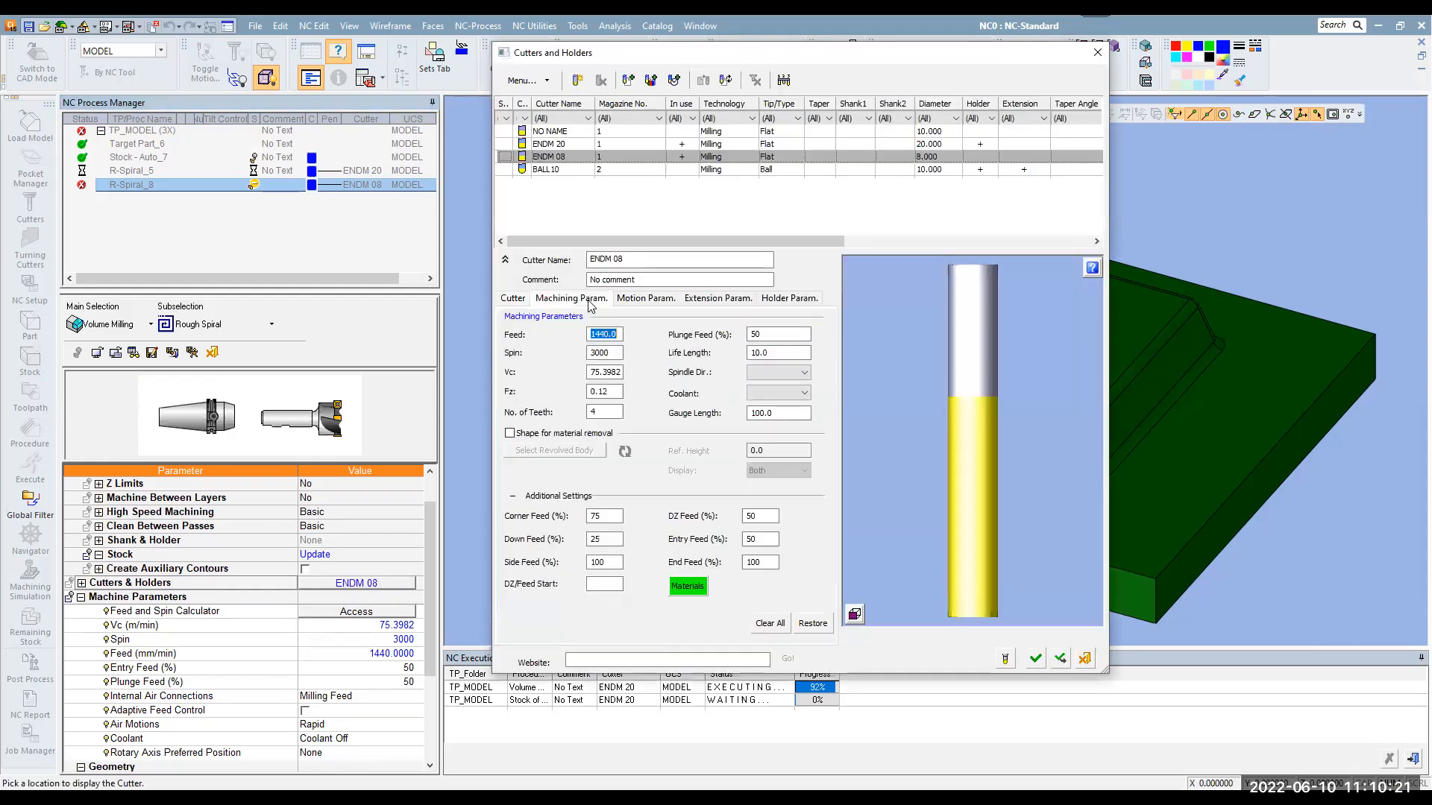
{"action": "left_click", "coordinate": [689, 586]}
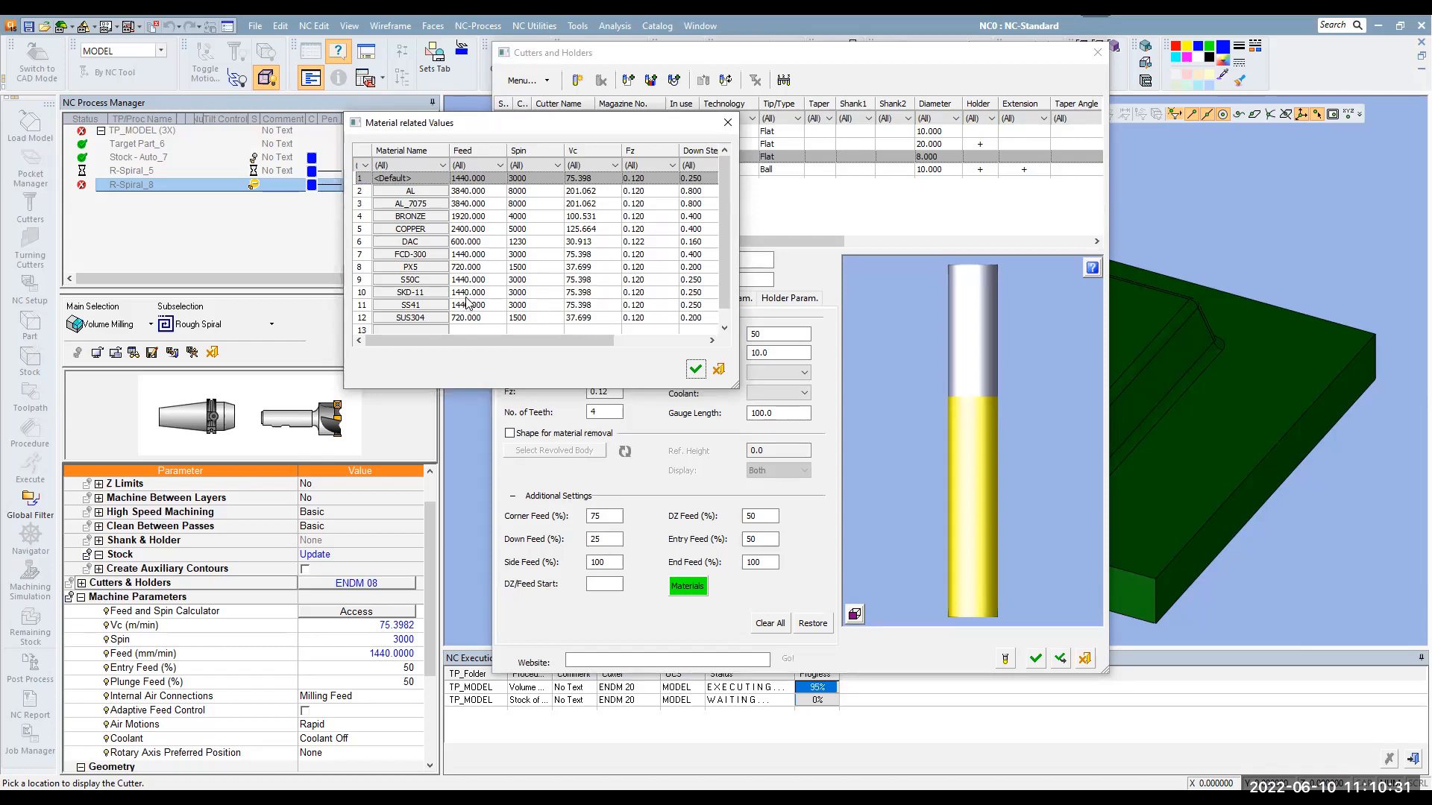
{"action": "left_click", "coordinate": [695, 370]}
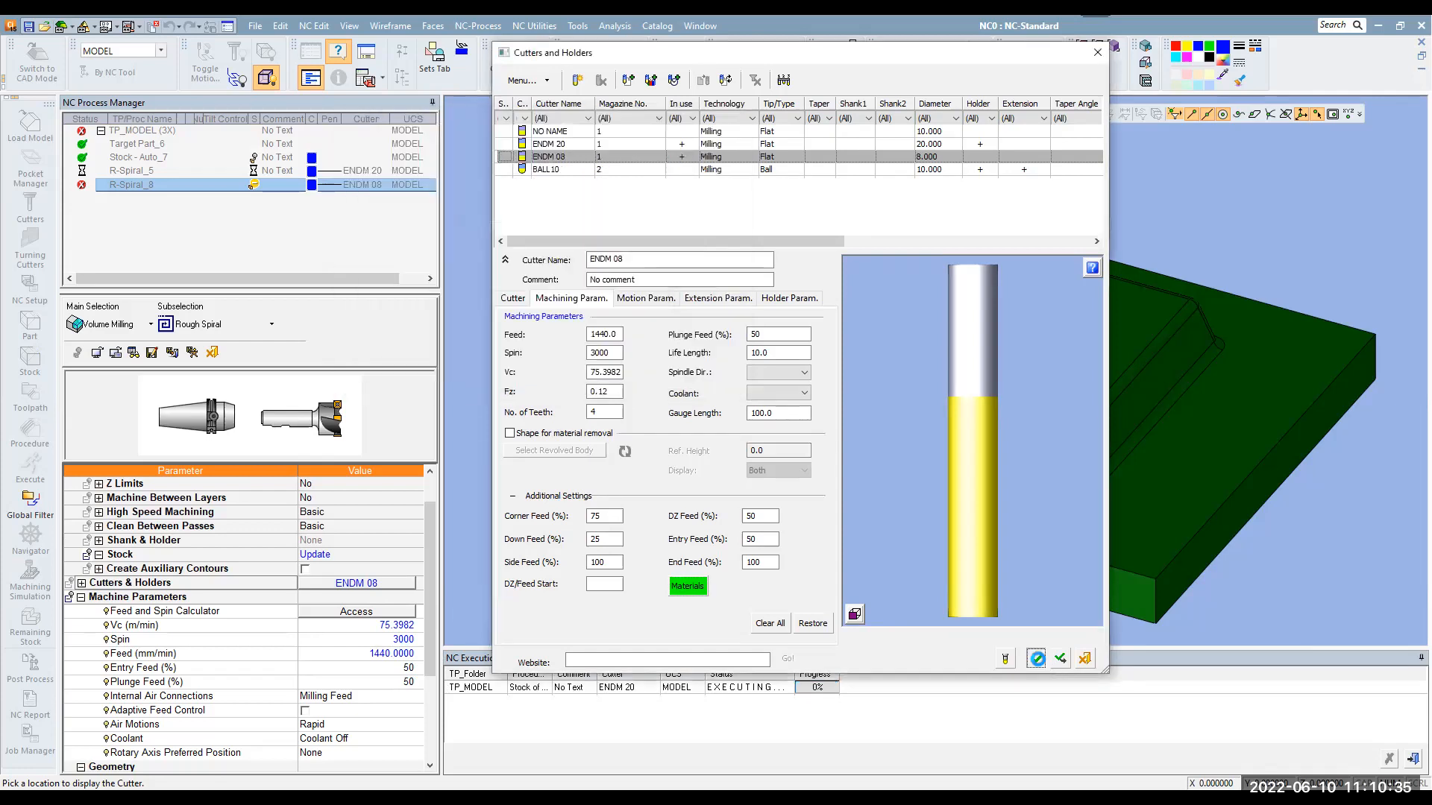
{"action": "left_click", "coordinate": [1036, 658]}
{"action": "middle_click", "coordinate": [599, 271]}
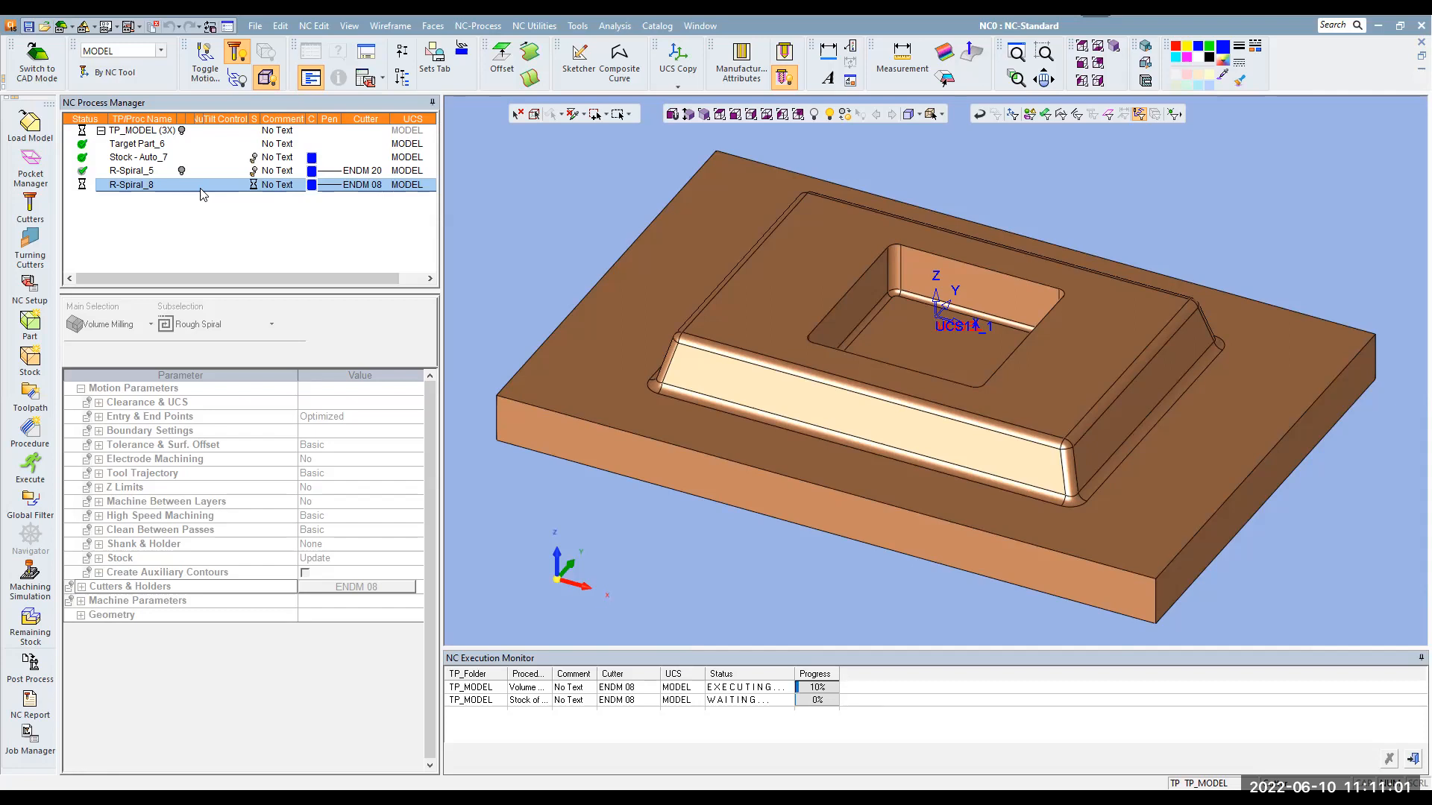
Display the calculated remaining stock of R-Spiral_5, examine it around the central pocket, and hide it again
{"action": "left_click", "coordinate": [254, 173]}
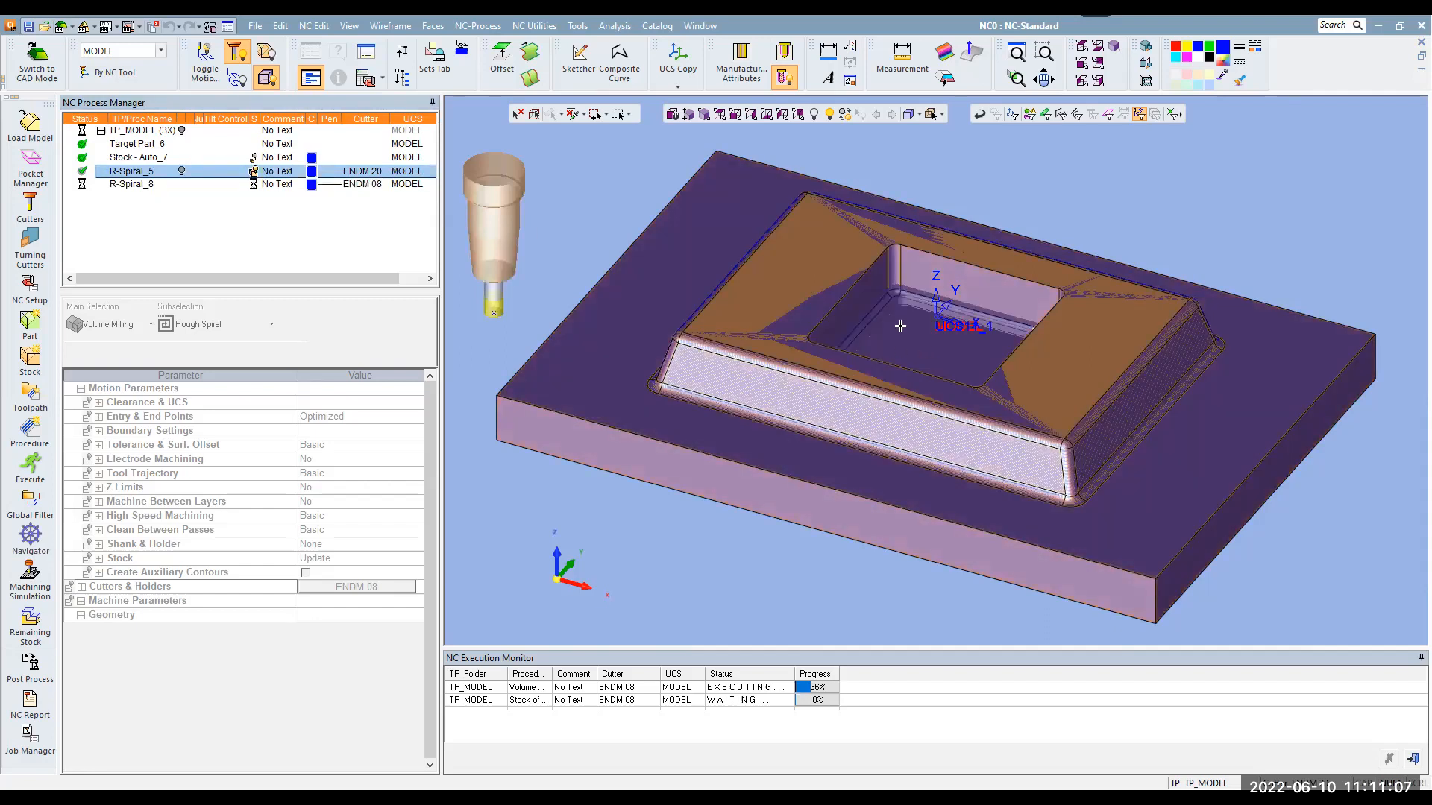
{"action": "scroll", "coordinate": [905, 239], "scroll_direction": "up", "scroll_amount": 5}
{"action": "middle_click_drag", "start_coordinate": [905, 237], "coordinate": [913, 313]}
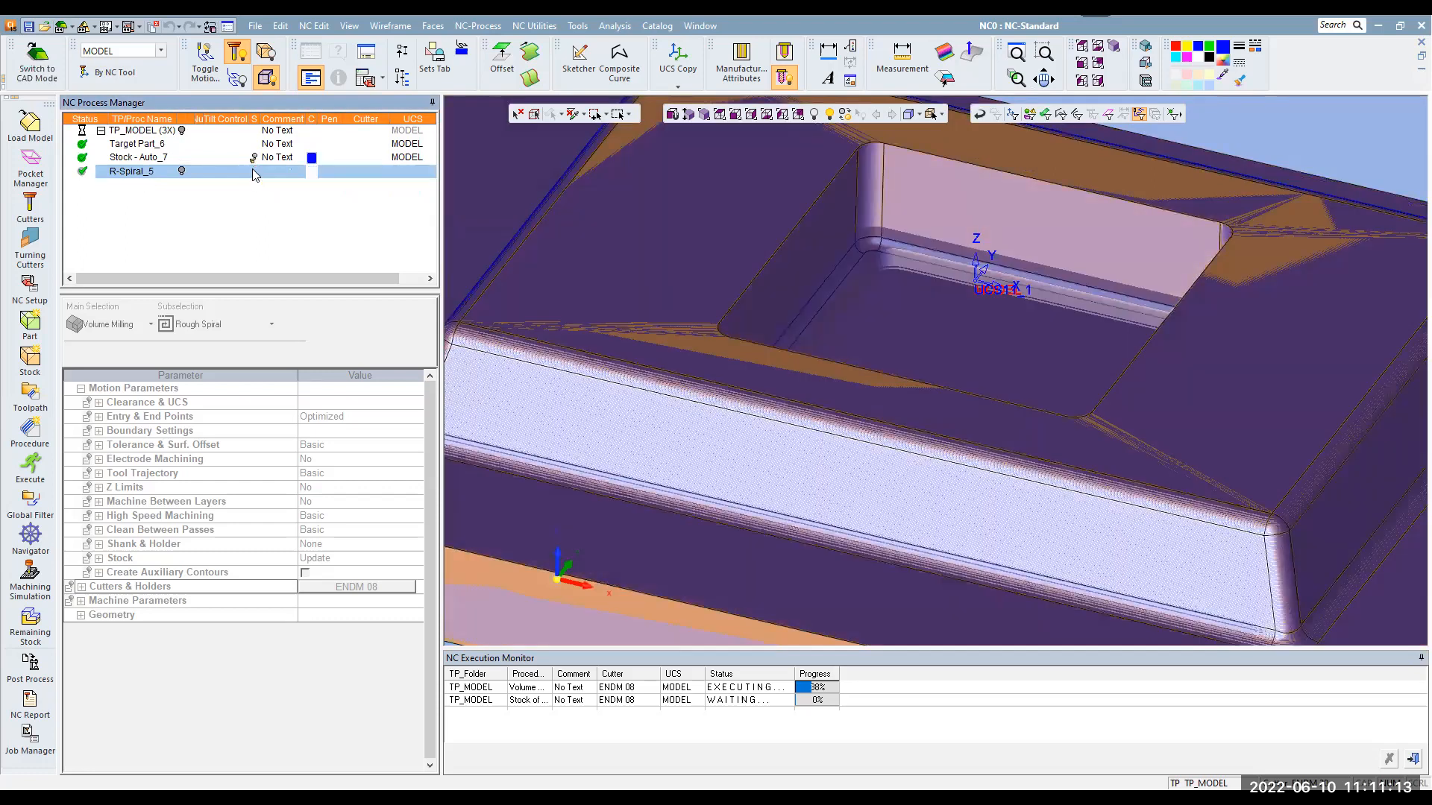
{"action": "scroll", "coordinate": [740, 287], "scroll_direction": "down", "scroll_amount": 3}
{"action": "mouse_move", "coordinate": [835, 278]}
{"action": "middle_mouse_down"}
{"action": "mouse_move", "coordinate": [848, 300]}
{"action": "mouse_move", "coordinate": [853, 276]}
{"action": "mouse_move", "coordinate": [821, 269]}
{"action": "mouse_move", "coordinate": [829, 260]}
{"action": "middle_mouse_up"}
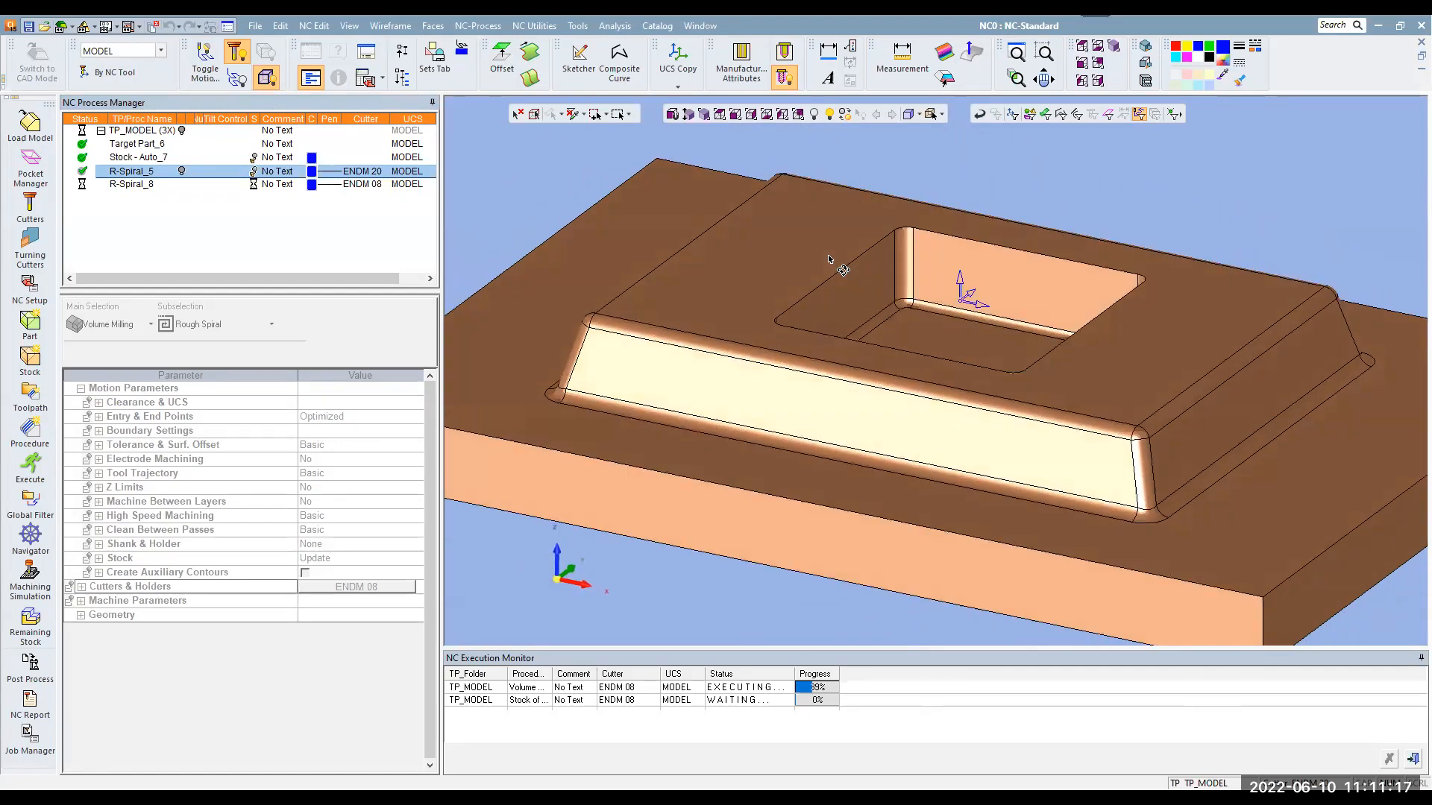
Reopen the R-Spiral_8 procedure and preview its previous stock, hide that again, and preview its remaining stock
{"action": "double_click", "coordinate": [141, 188]}
{"action": "left_click", "coordinate": [133, 352]}
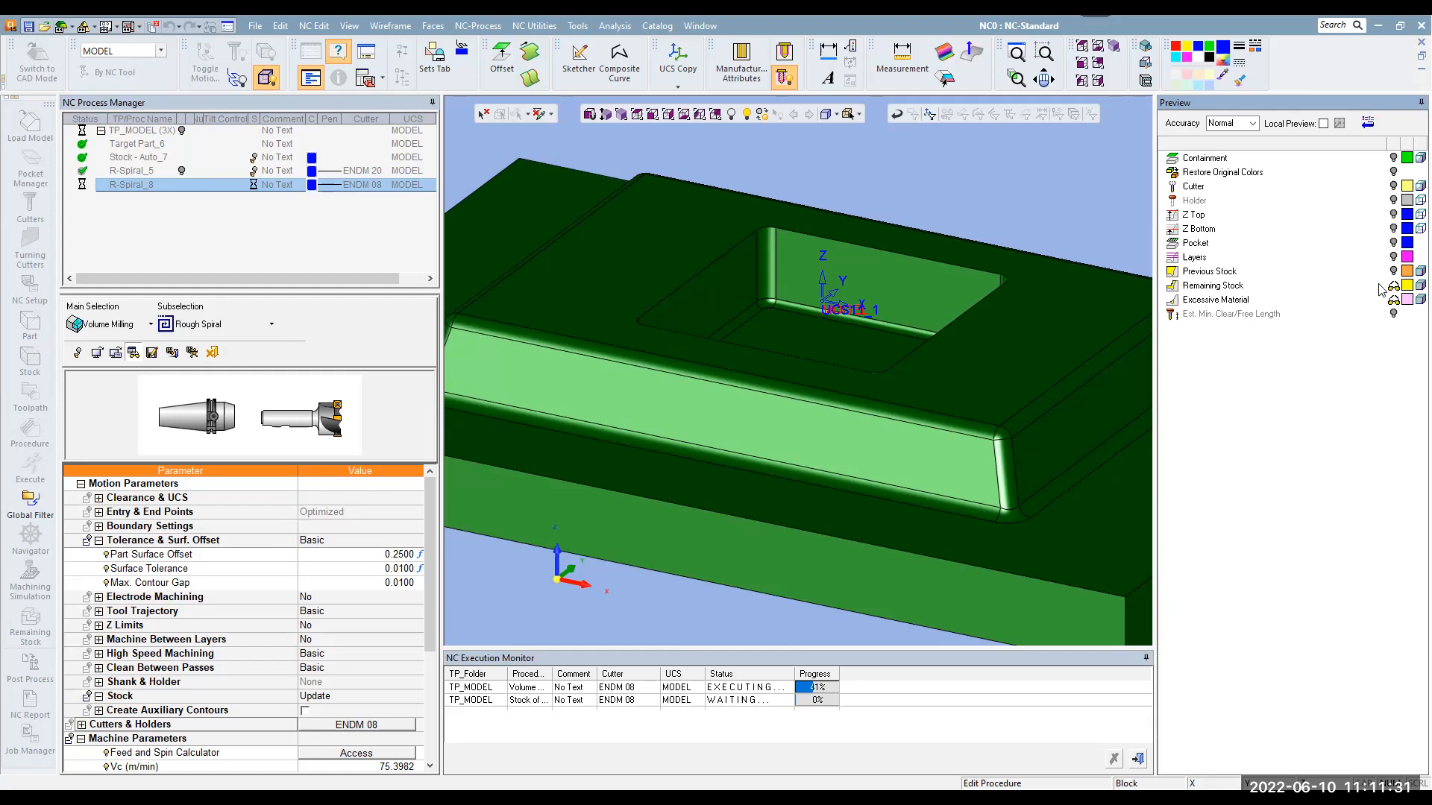
{"action": "left_click", "coordinate": [1395, 273]}
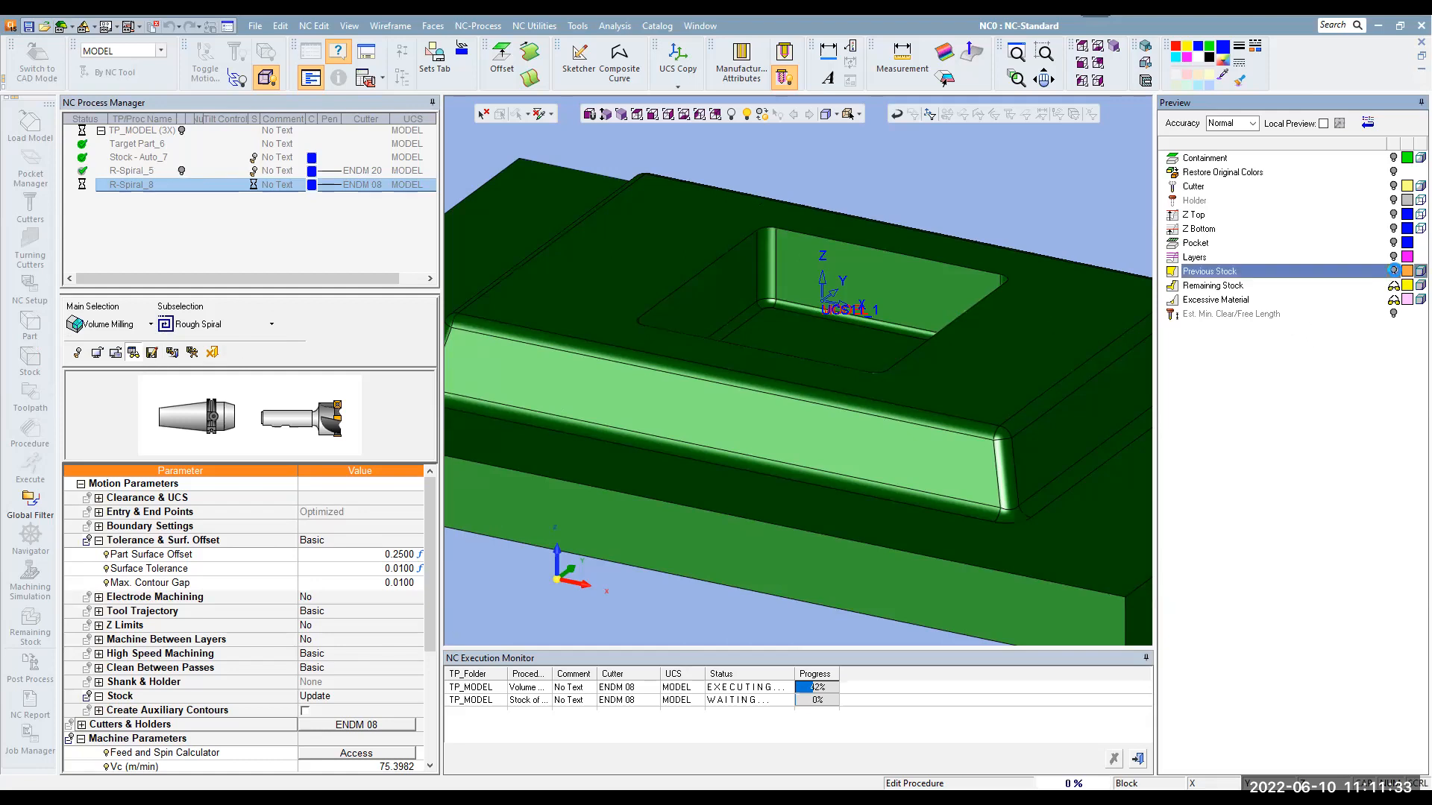
{"action": "middle_click_drag", "start_coordinate": [1111, 259], "coordinate": [1149, 304]}
{"action": "left_click", "coordinate": [1397, 273]}
{"action": "left_click", "coordinate": [1394, 286]}
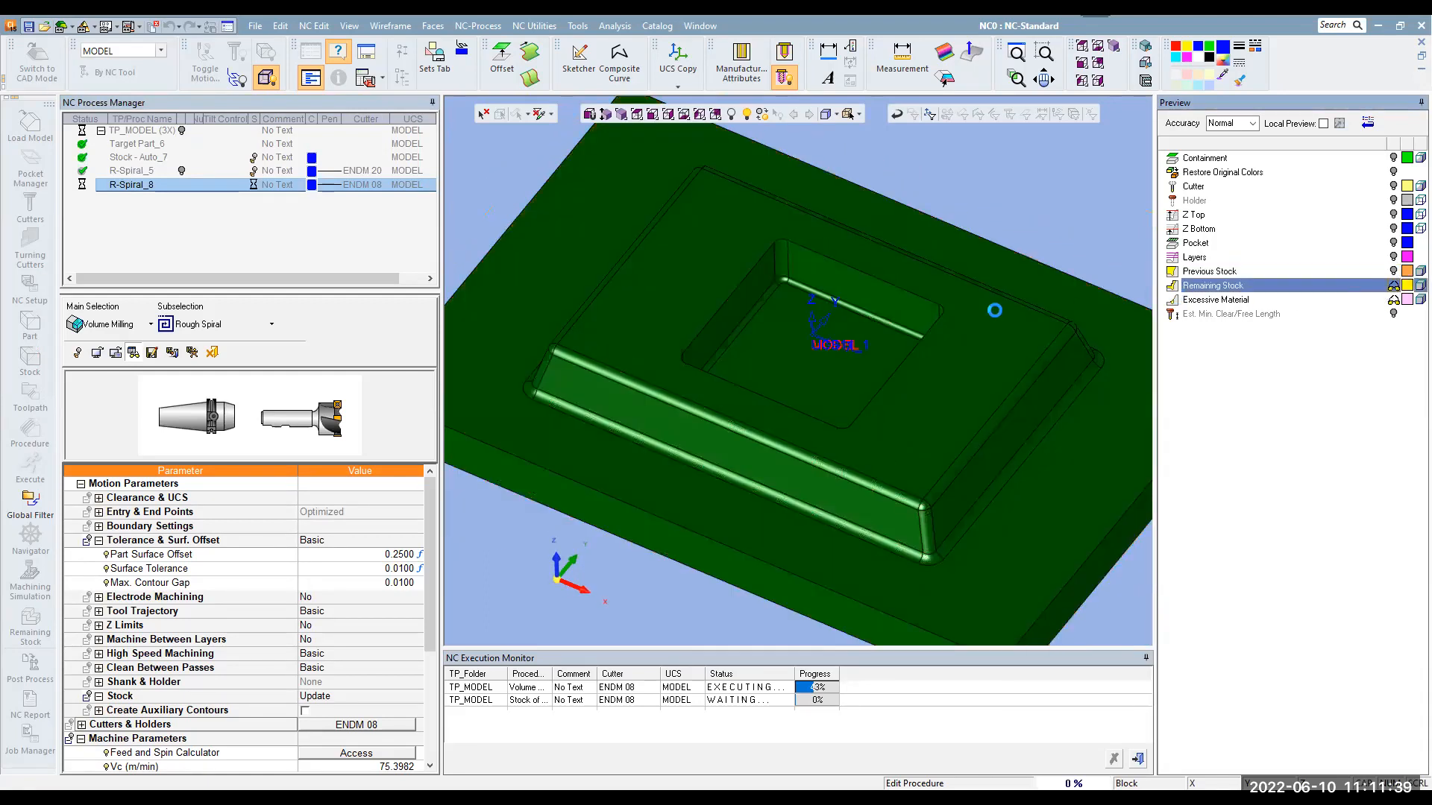
{"action": "middle_click_drag", "start_coordinate": [995, 310], "coordinate": [962, 354]}
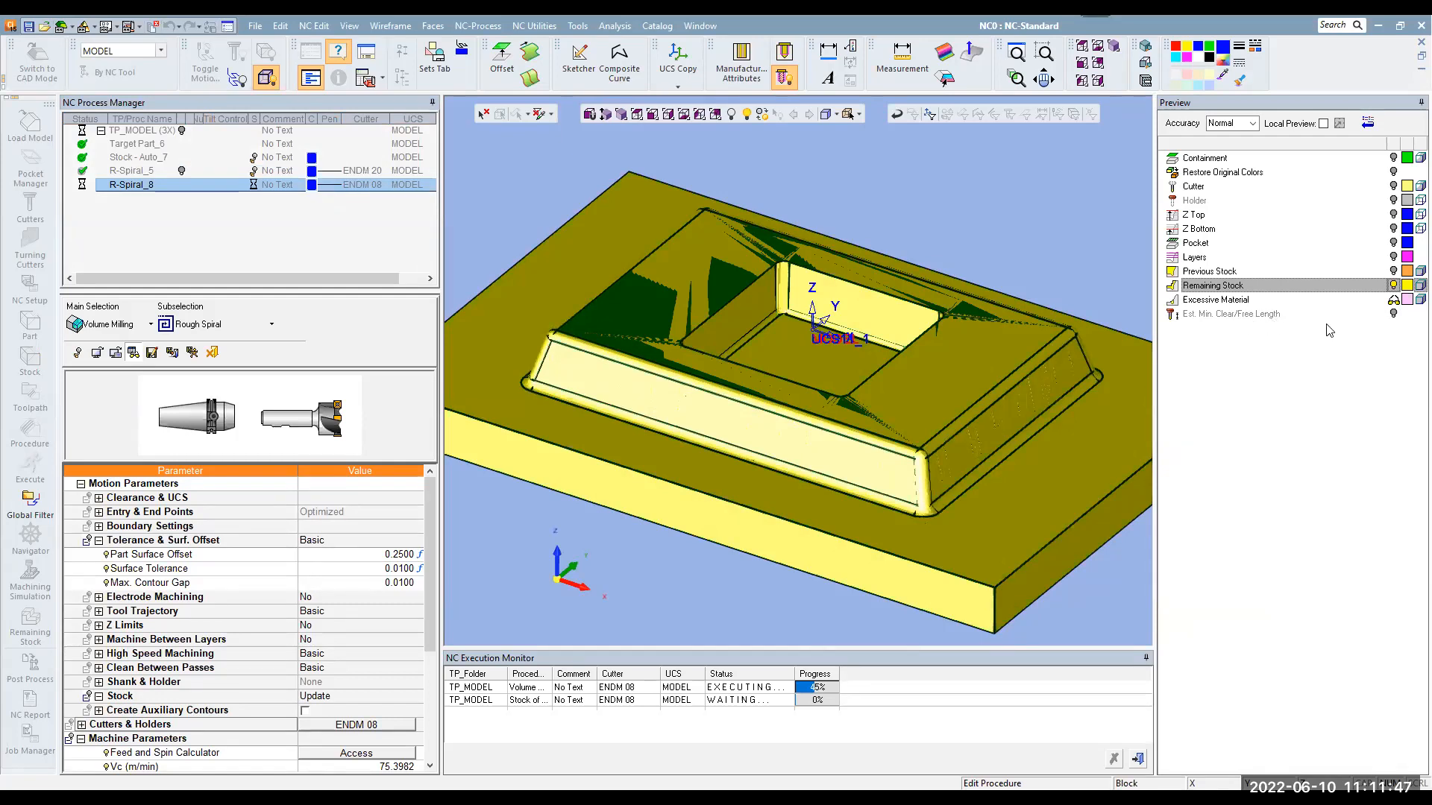
Preview R-Spiral_8's excessive material with and without the remaining stock, and cancel editing the procedure
{"action": "left_click", "coordinate": [1398, 301]}
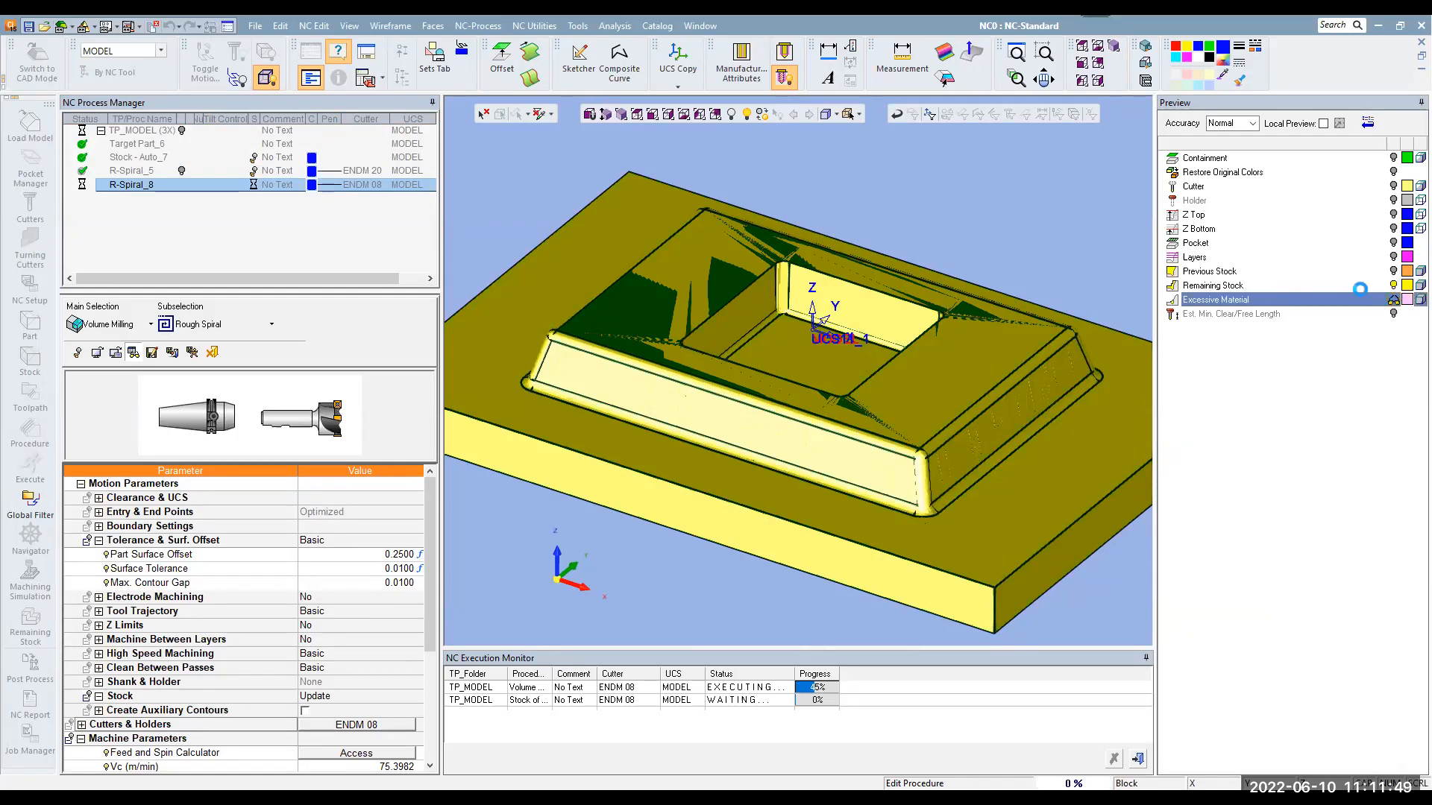
{"action": "left_click", "coordinate": [1392, 287]}
{"action": "left_click", "coordinate": [1393, 299]}
{"action": "middle_click_drag", "start_coordinate": [931, 378], "coordinate": [1059, 358]}
{"action": "left_click", "coordinate": [1394, 285]}
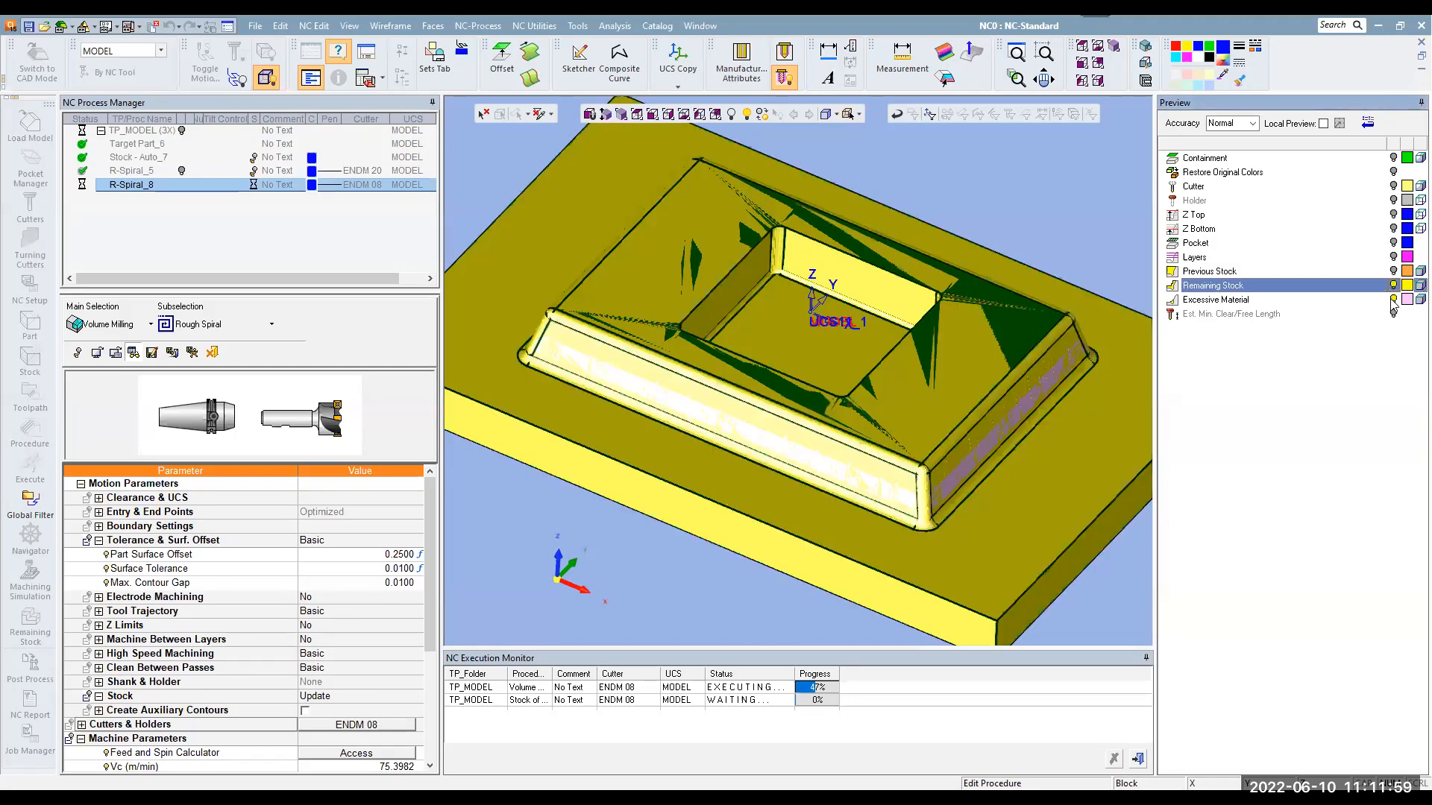
{"action": "left_click", "coordinate": [1393, 286]}
{"action": "left_click", "coordinate": [1393, 285]}
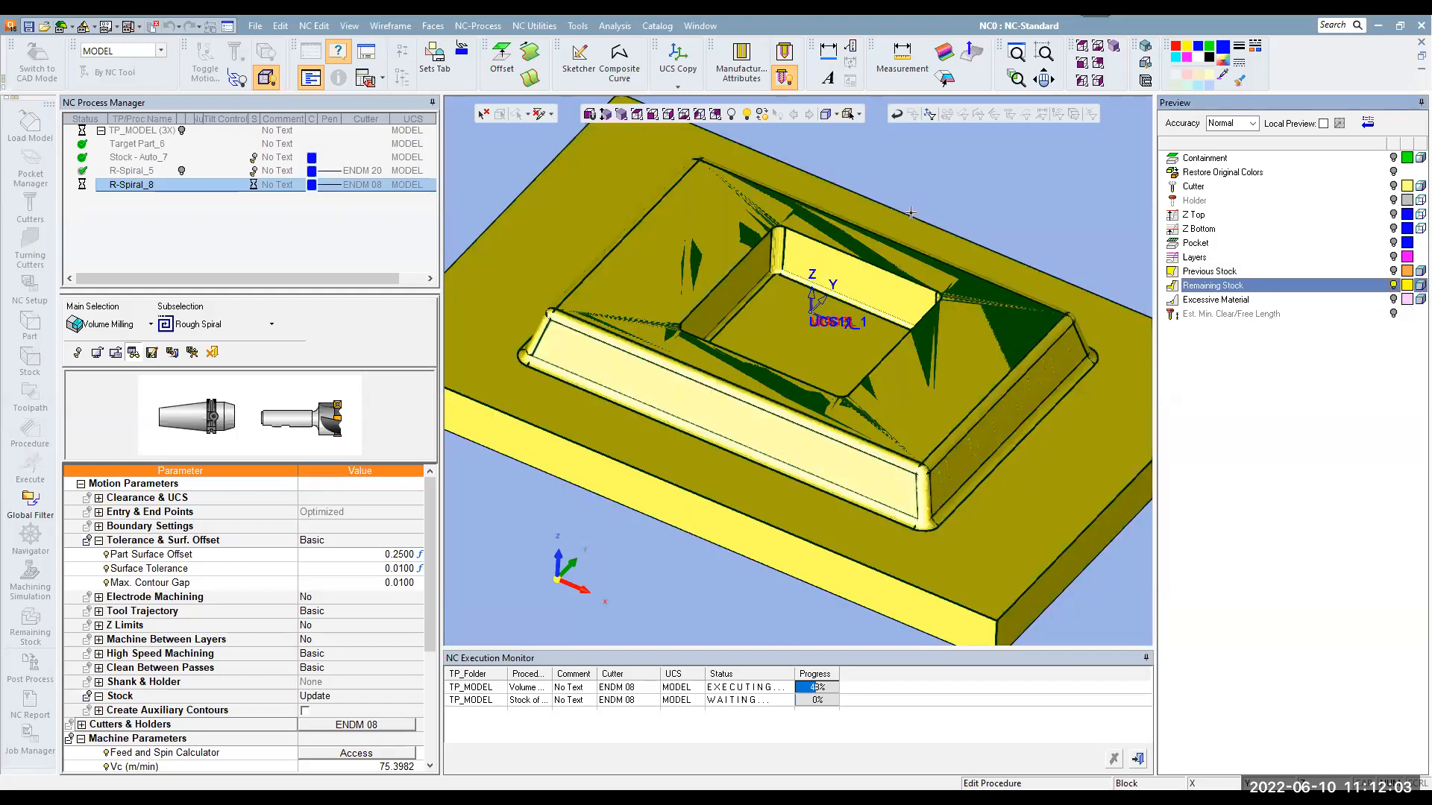
{"action": "left_click", "coordinate": [934, 184]}
{"action": "right_click", "coordinate": [939, 187]}
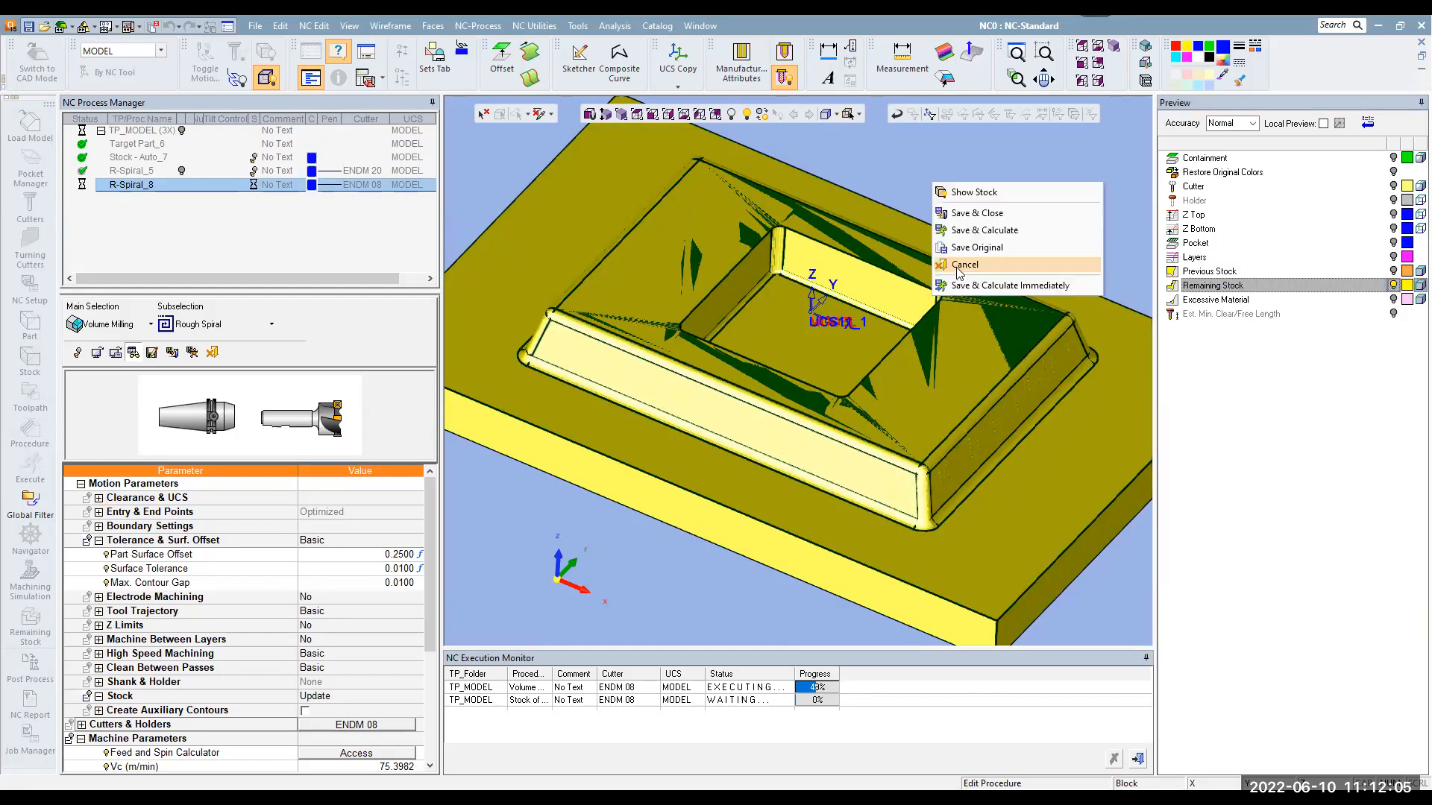
{"action": "left_click", "coordinate": [966, 264]}
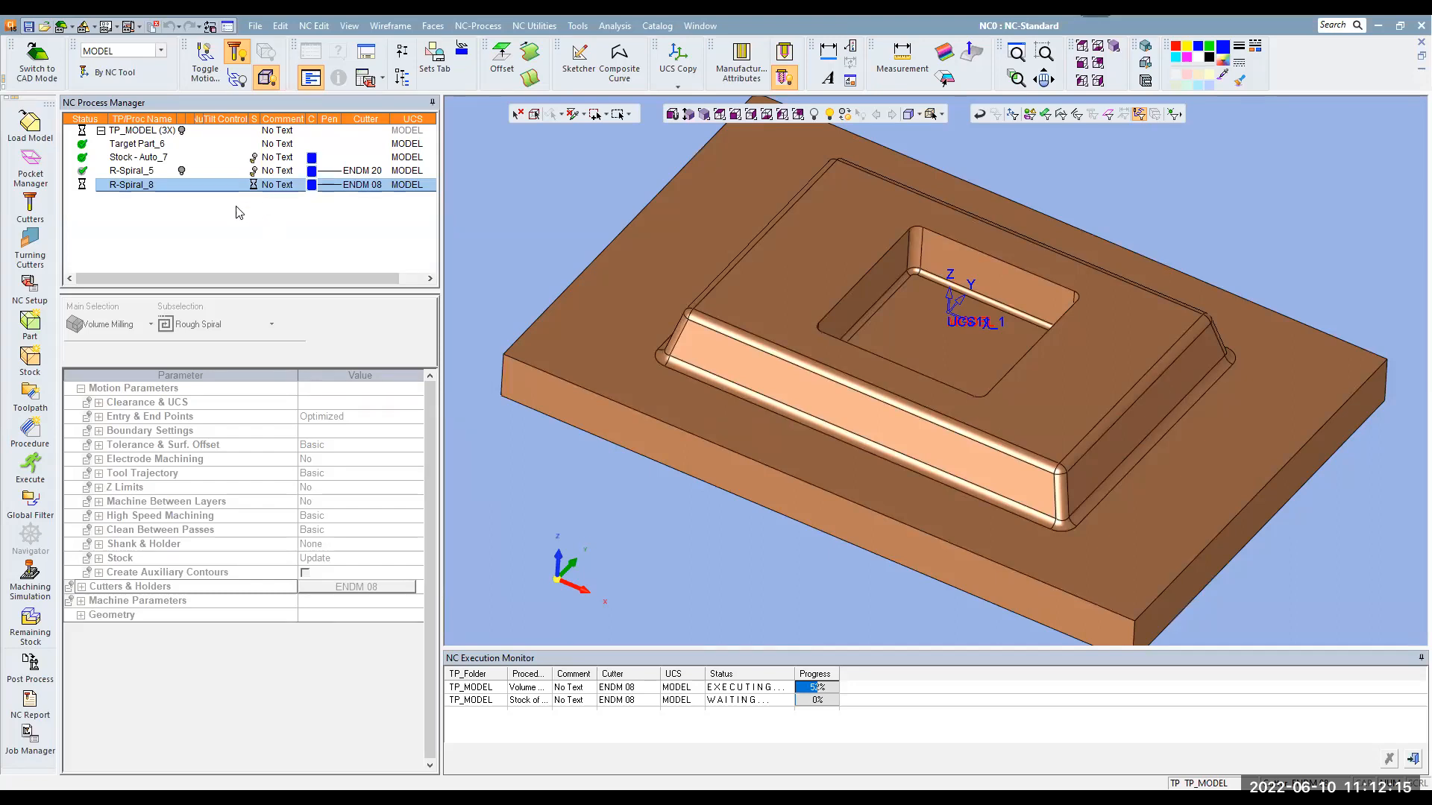
{"action": "middle_click_drag", "start_coordinate": [873, 274], "coordinate": [768, 293]}
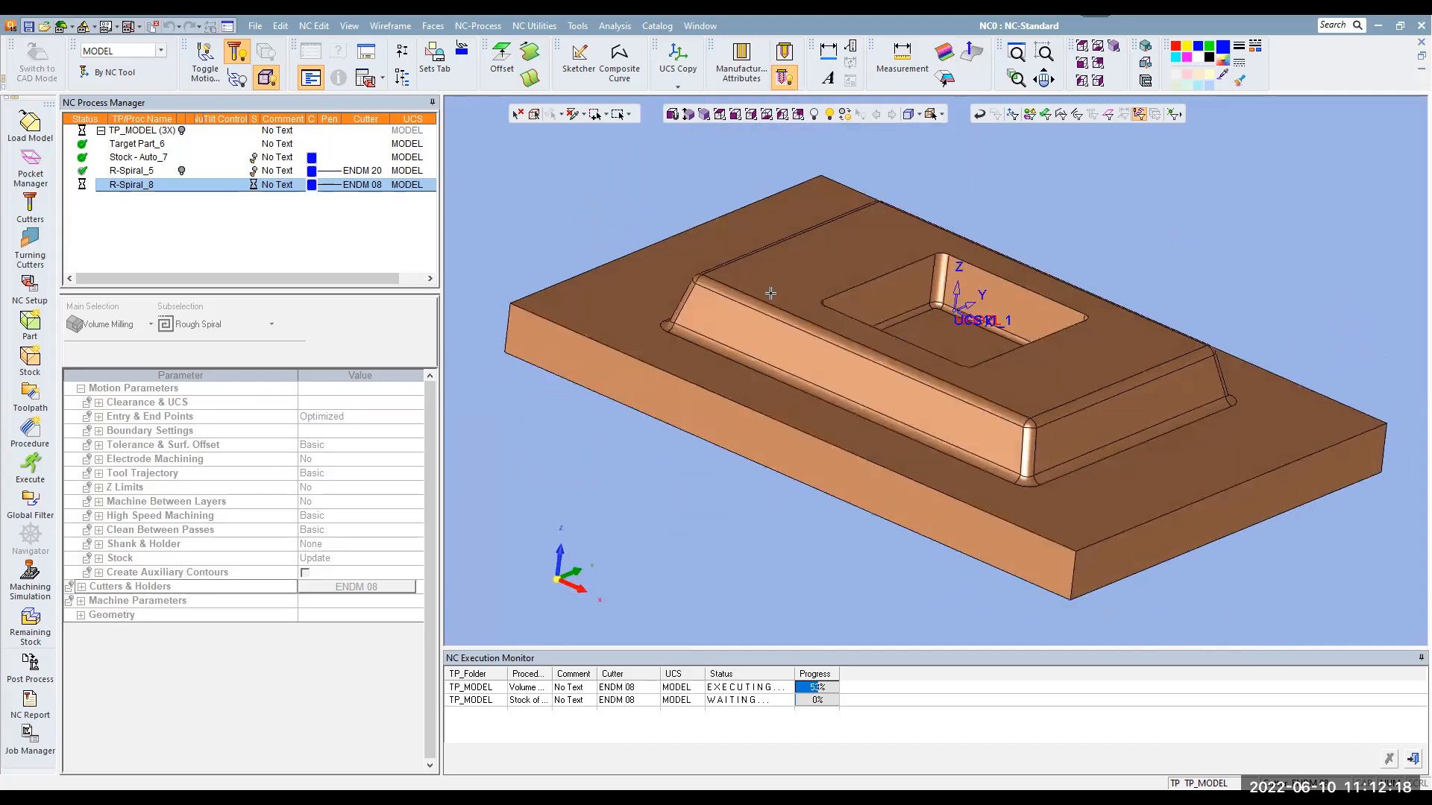
{"action": "double_click", "coordinate": [138, 187]}
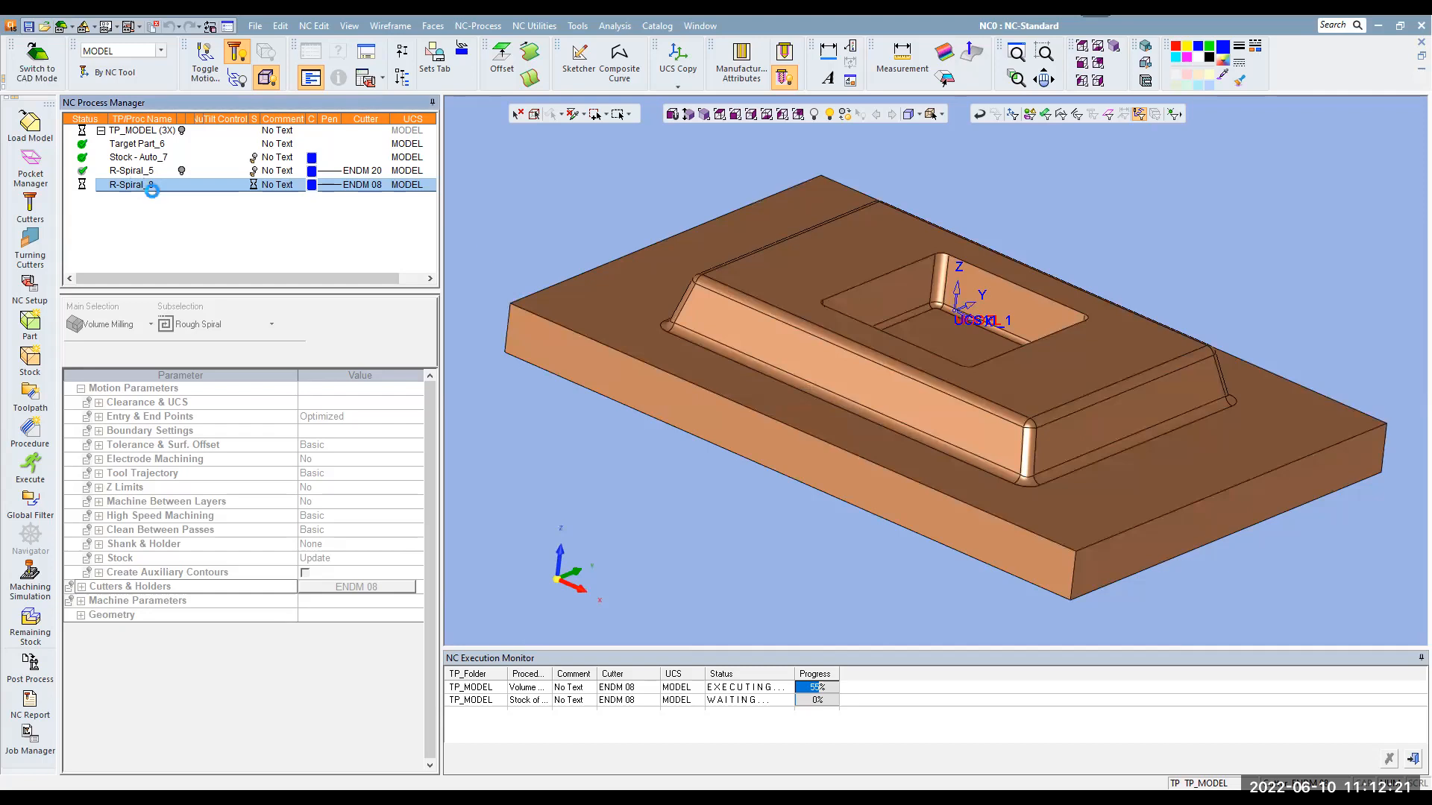
{"action": "right_click", "coordinate": [568, 219]}
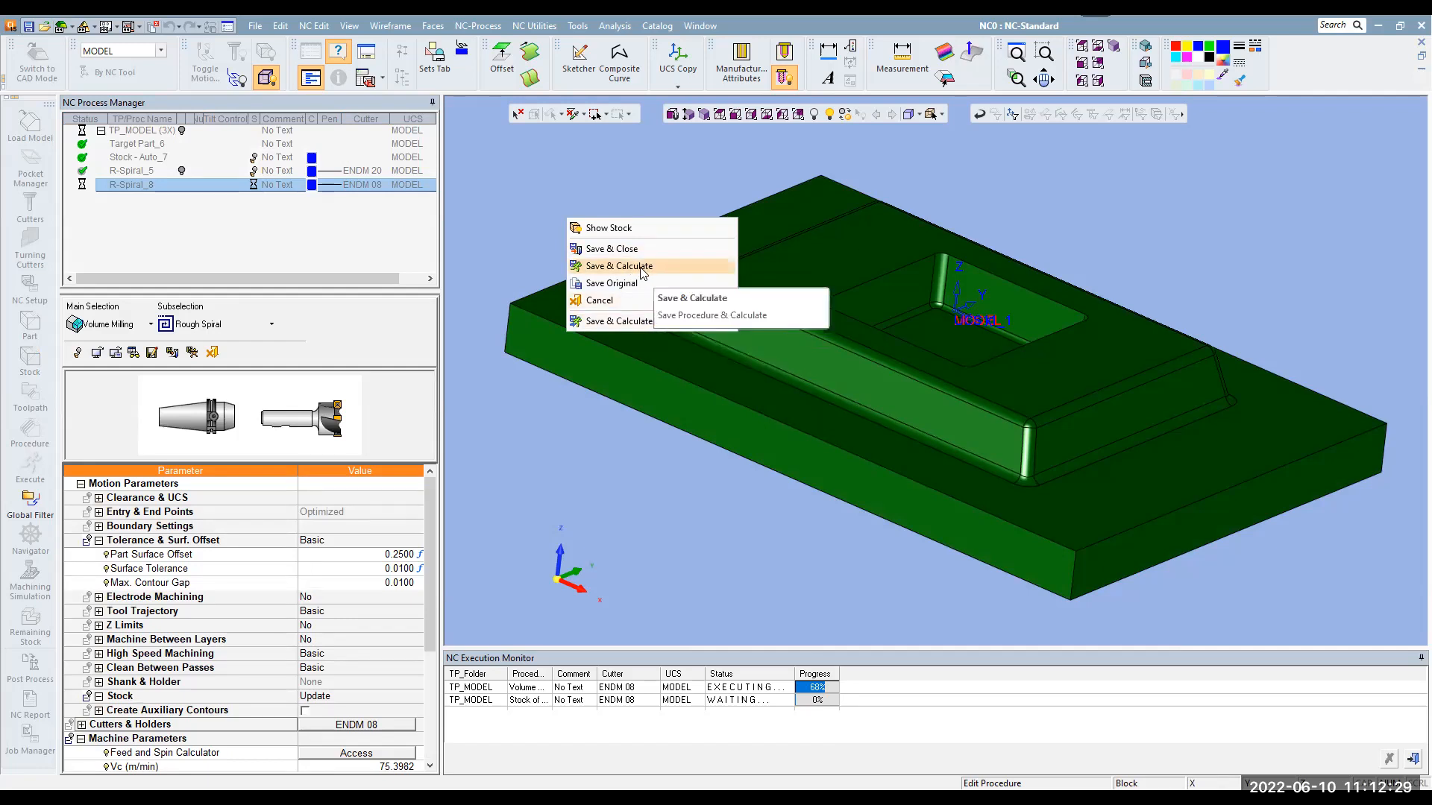
{"action": "left_click", "coordinate": [629, 170]}
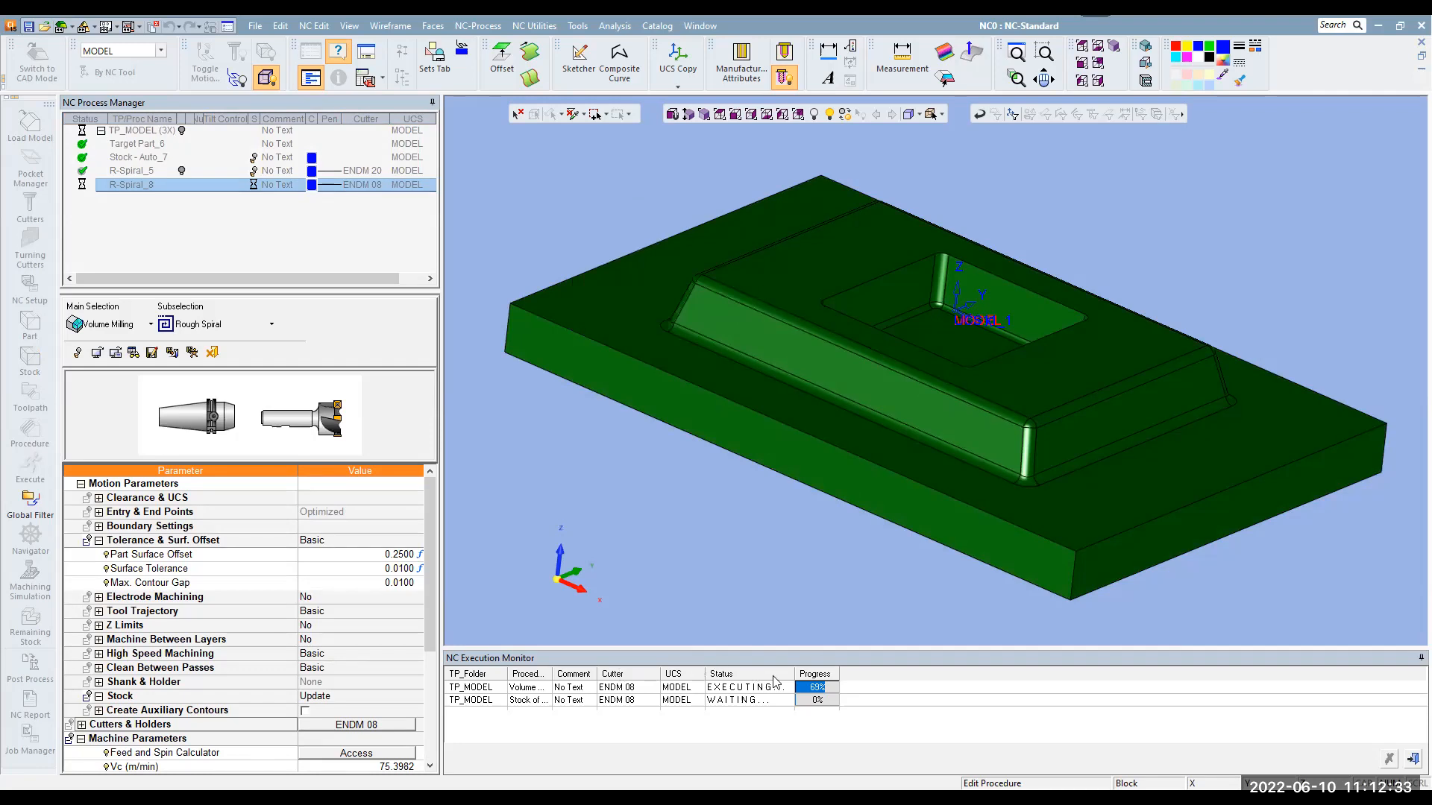
{"action": "middle_click_drag", "start_coordinate": [753, 537], "coordinate": [745, 378]}
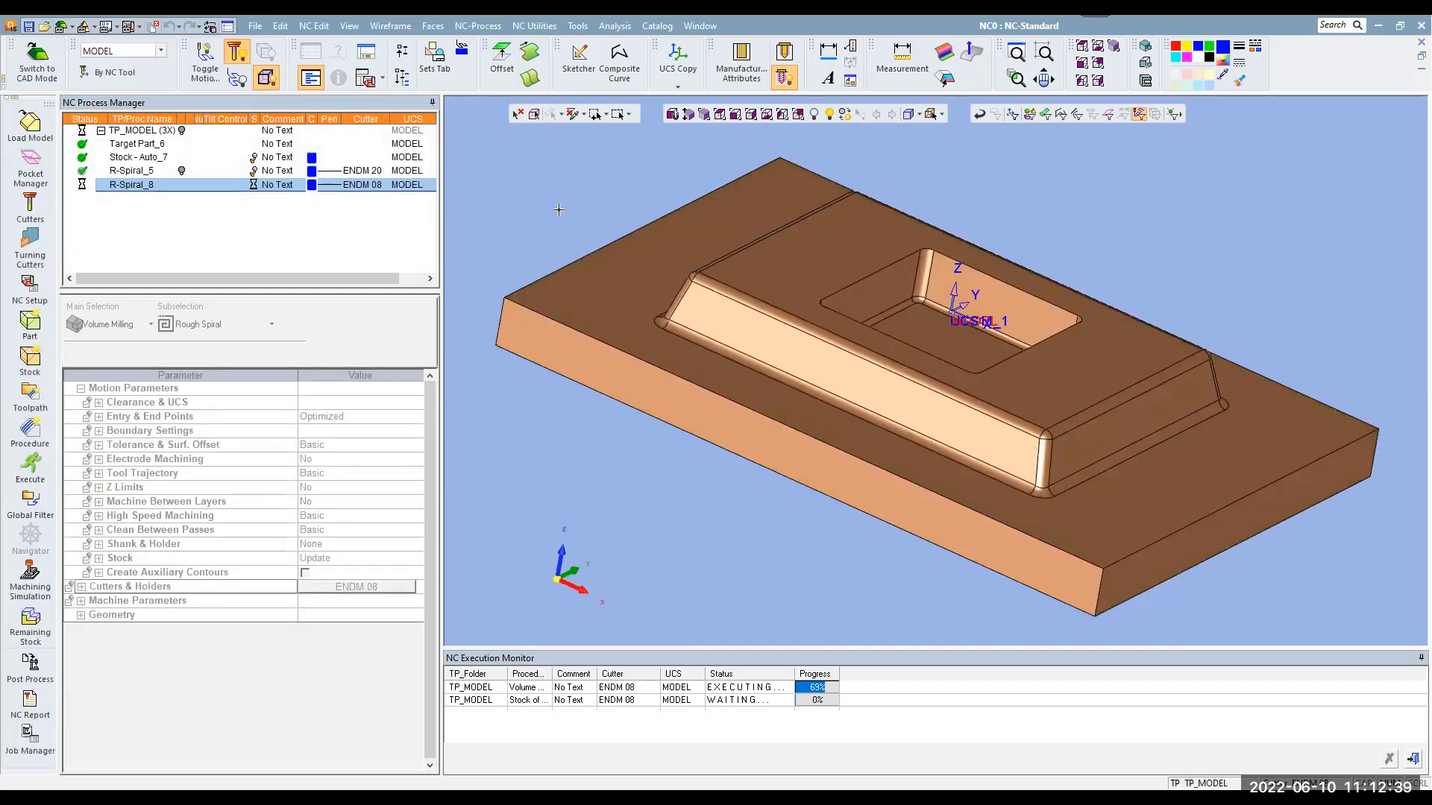
{"action": "right_click", "coordinate": [556, 208]}
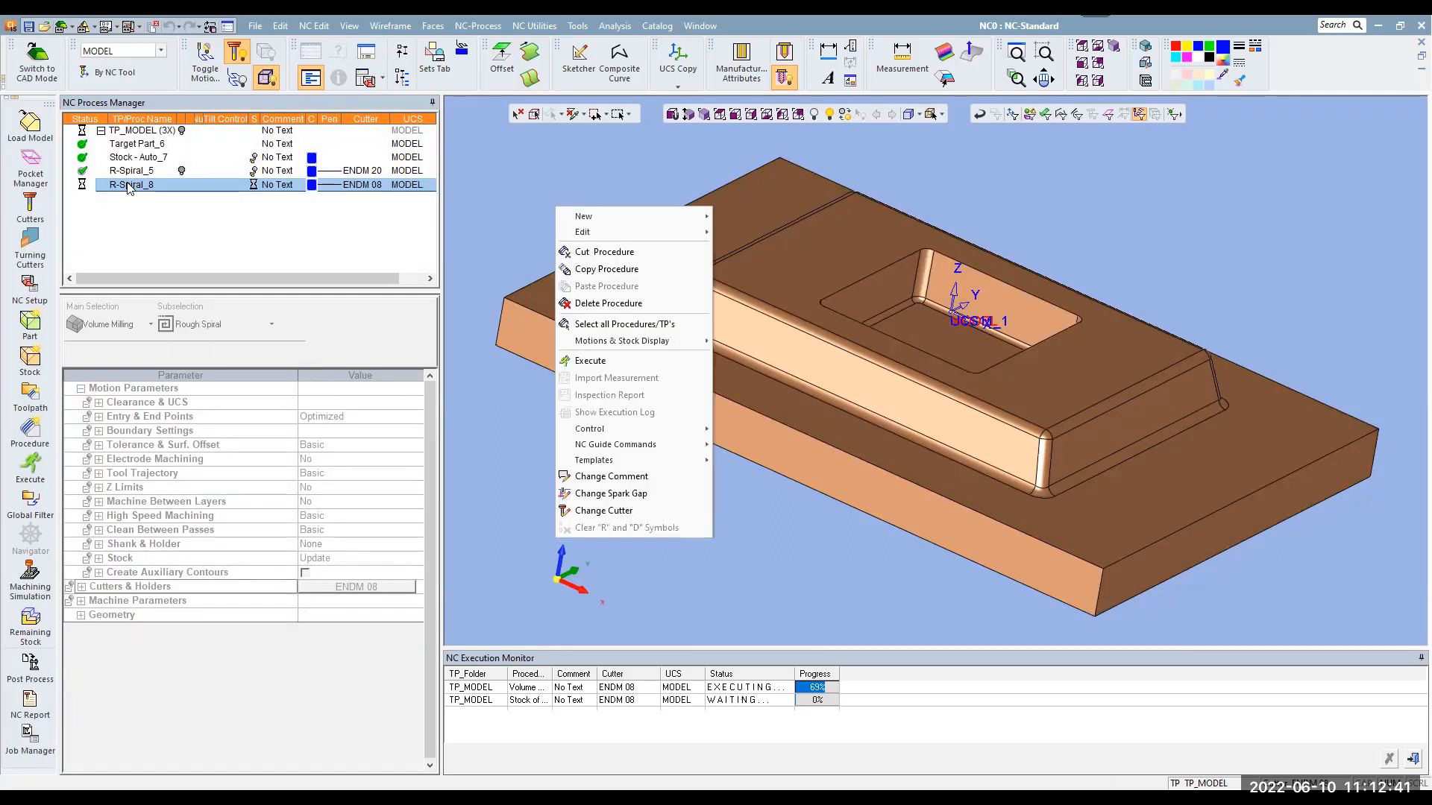
{"action": "double_click", "coordinate": [126, 184]}
{"action": "right_click", "coordinate": [663, 209]}
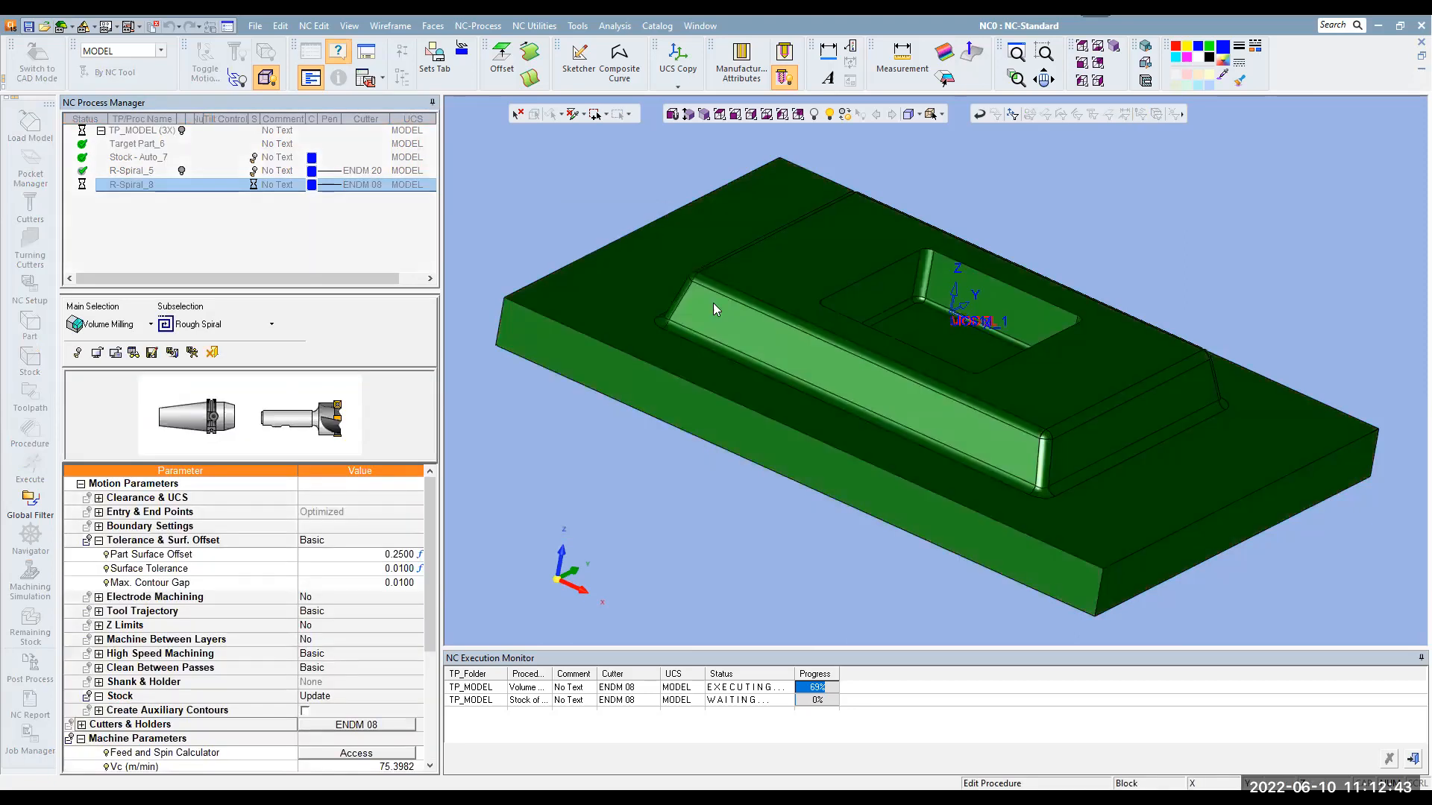
{"action": "left_click", "coordinate": [583, 181]}
{"action": "middle_click", "coordinate": [572, 256]}
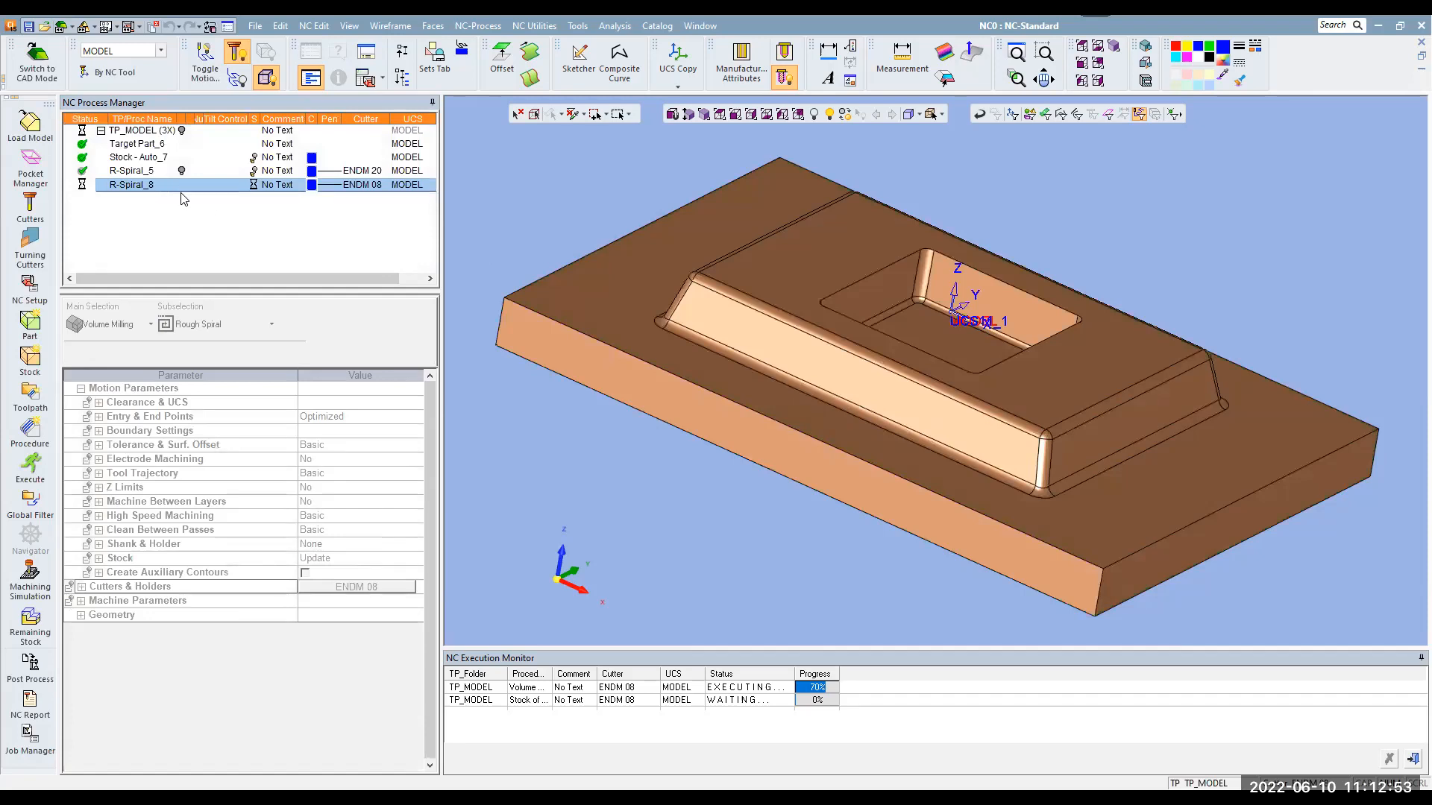
Create a Surface Milling procedure of the Finish Mill By Limit Angle type and set its part surface offset to 0
{"action": "left_click", "coordinate": [31, 438]}
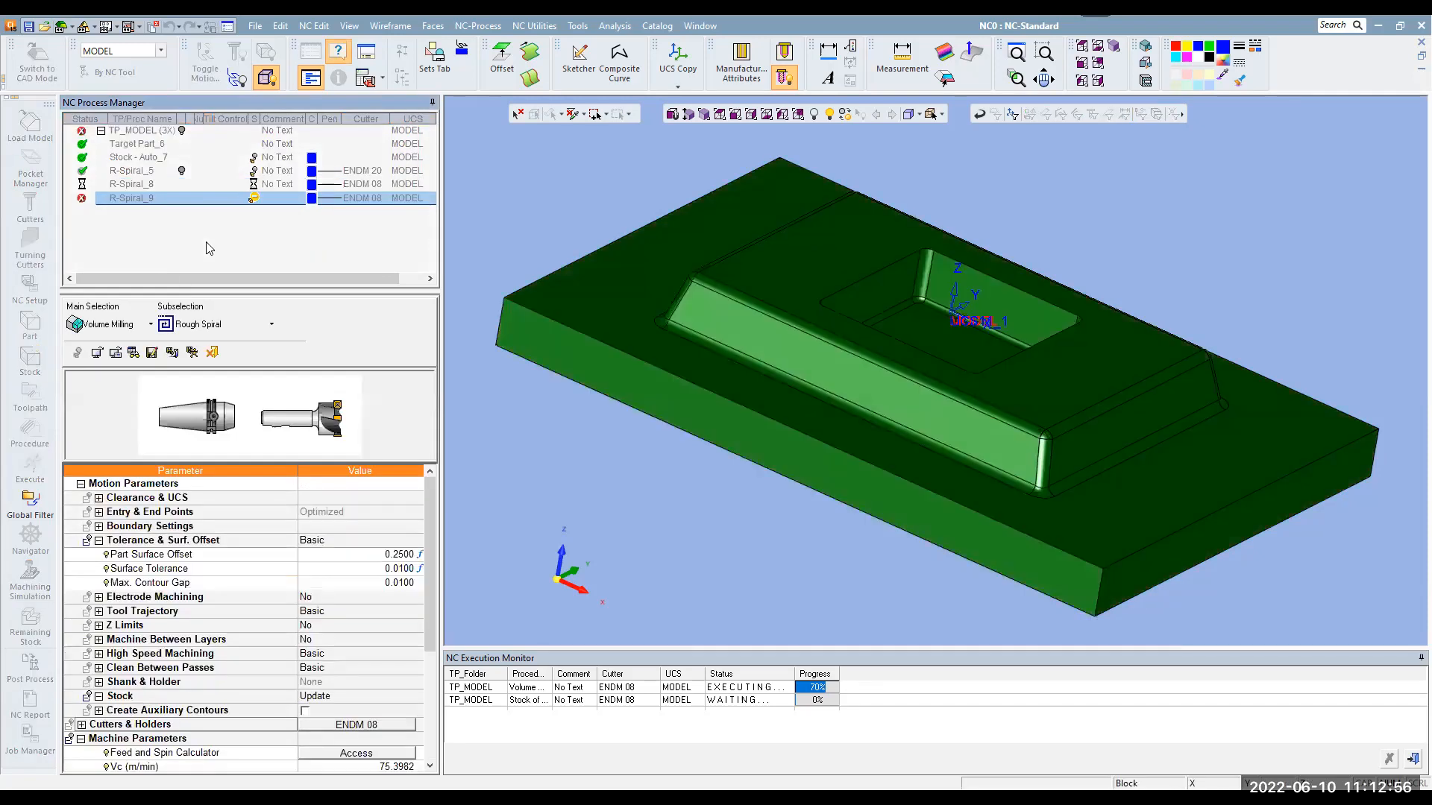
{"action": "left_click", "coordinate": [150, 324]}
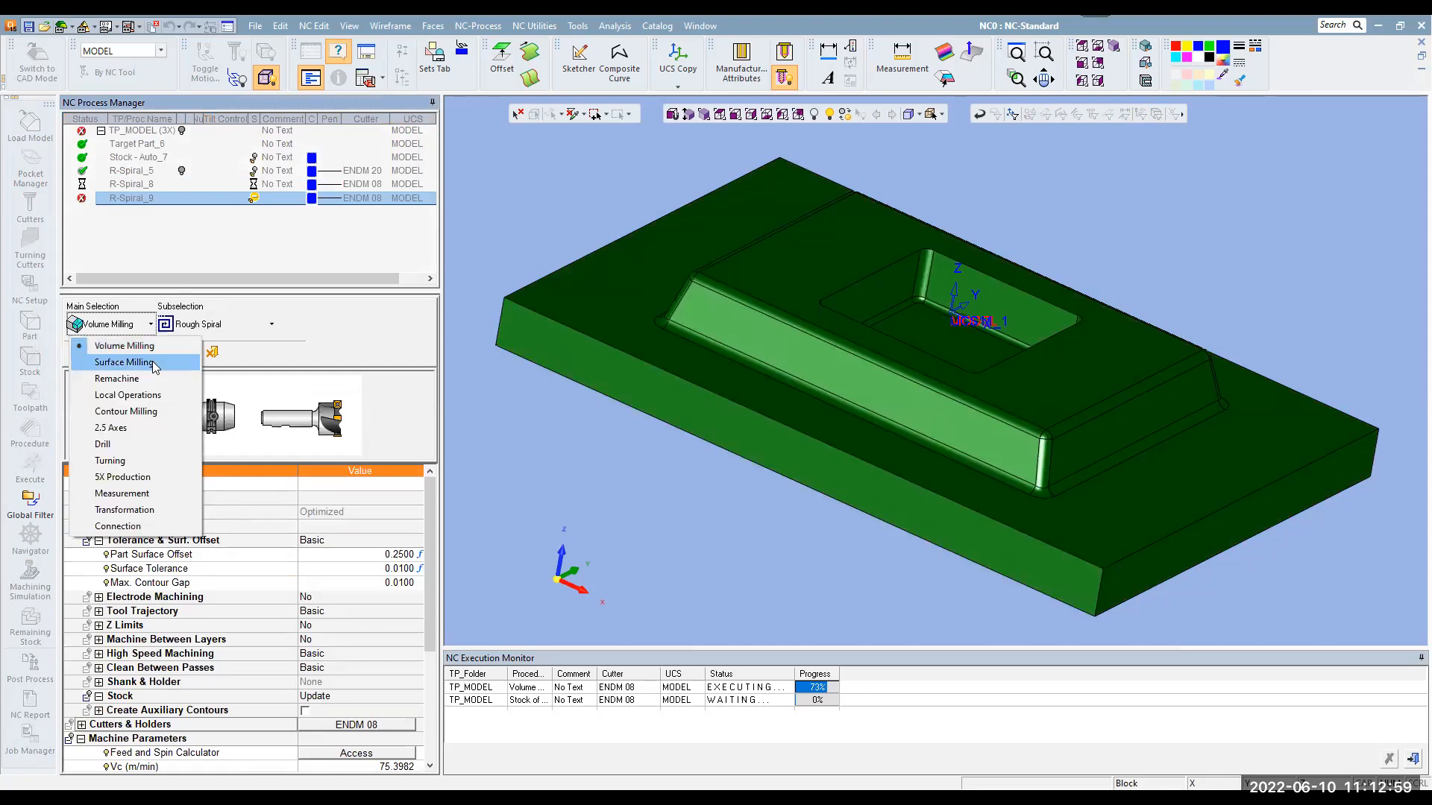
{"action": "left_click", "coordinate": [180, 363]}
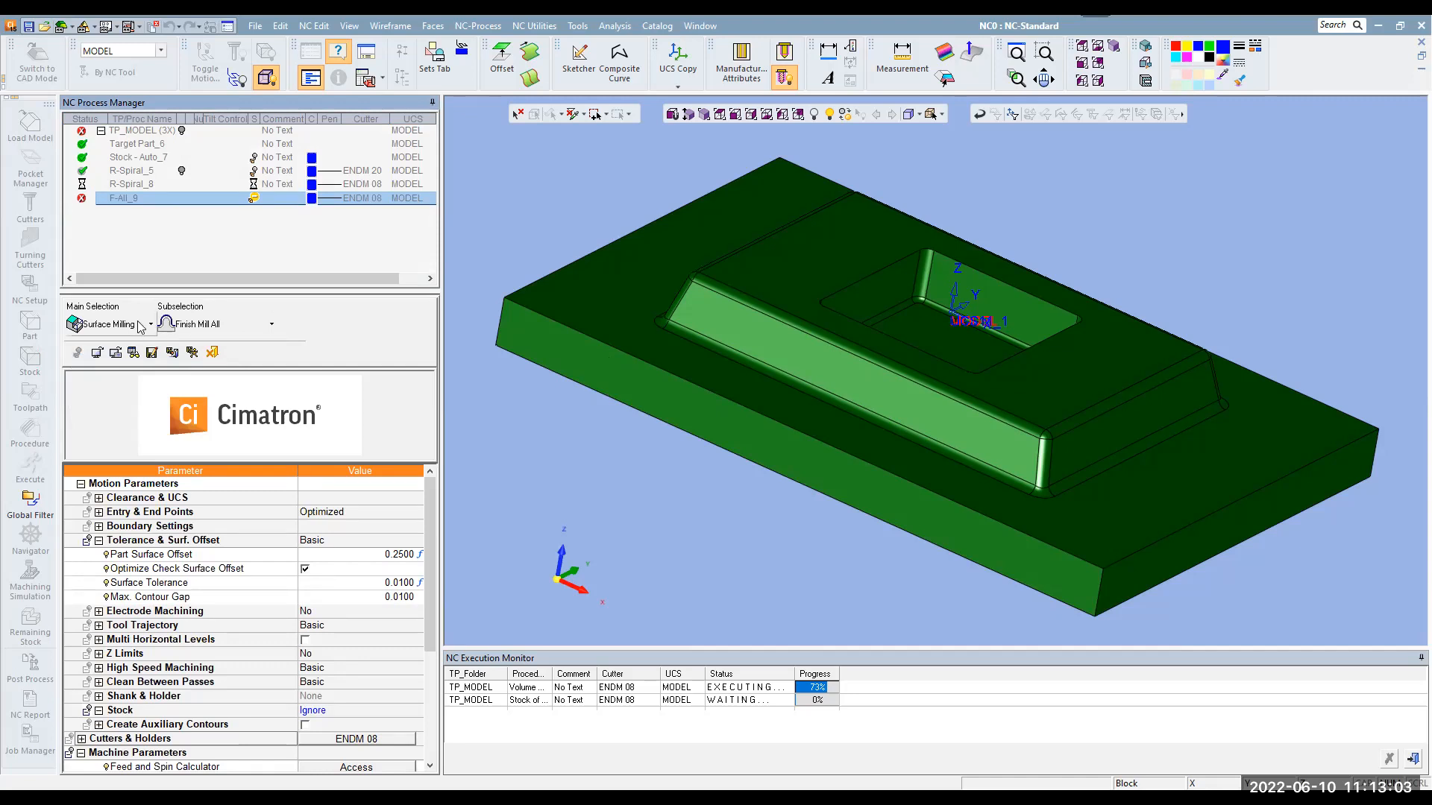
{"action": "left_click", "coordinate": [271, 323]}
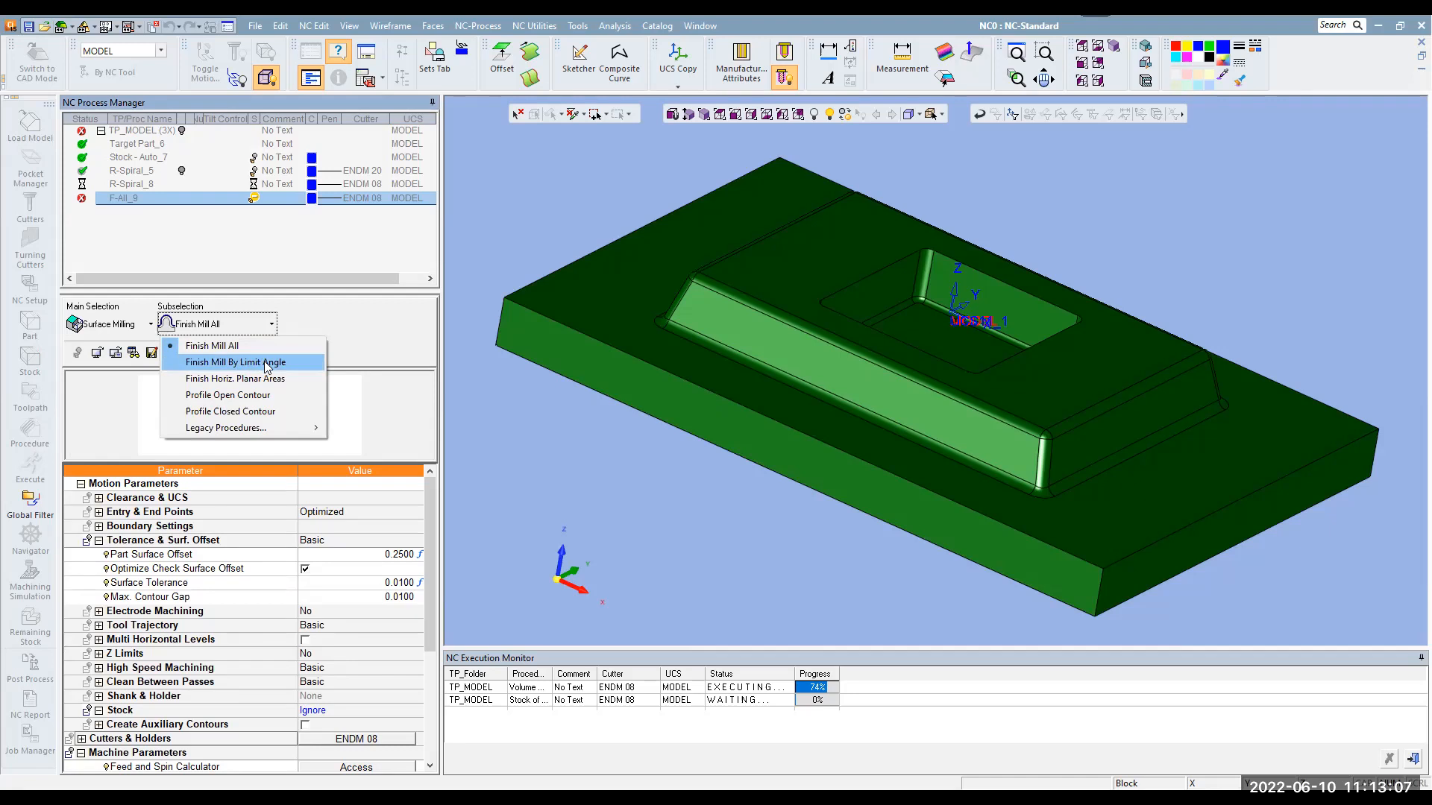
{"action": "left_click", "coordinate": [264, 363]}
{"action": "left_click", "coordinate": [346, 555]}
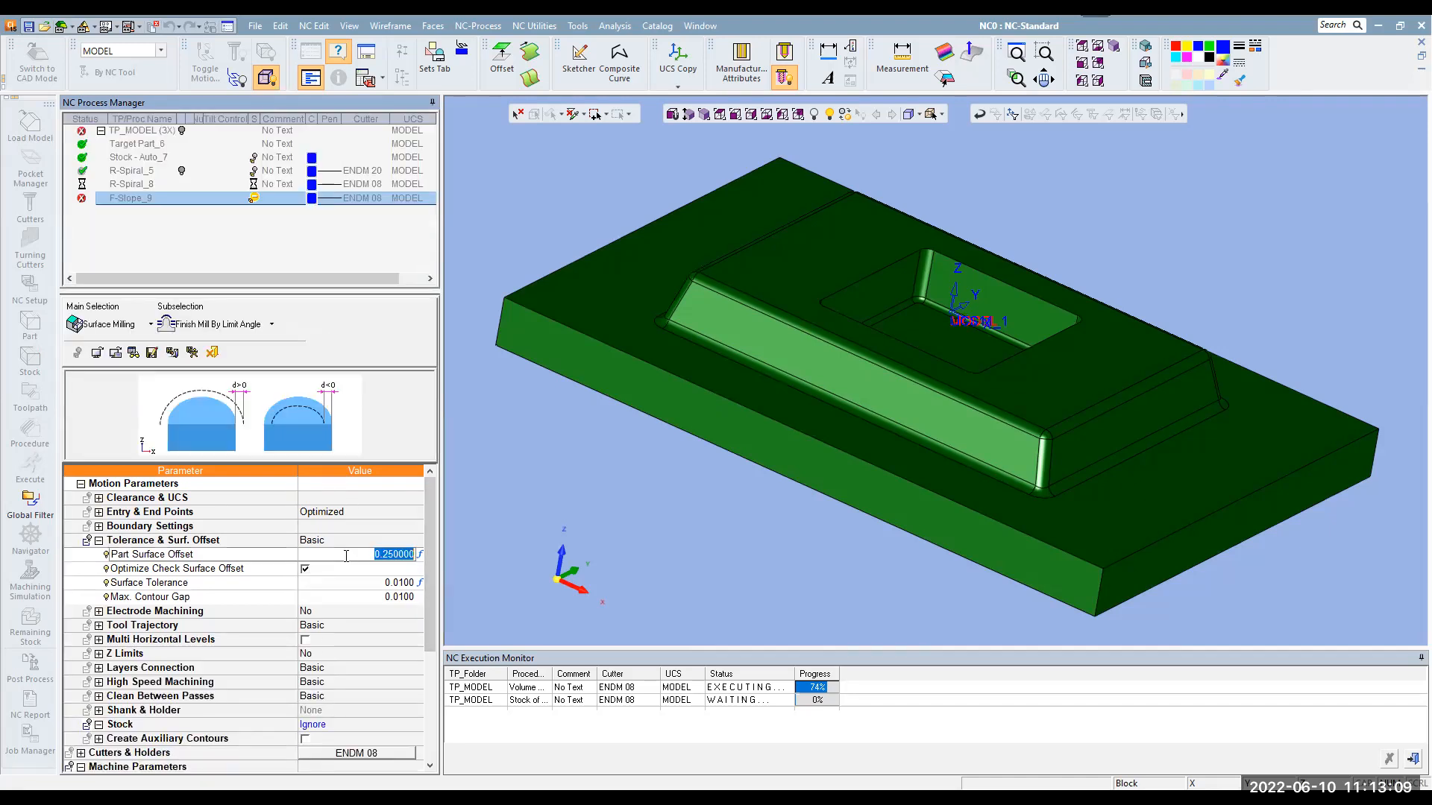
{"action": "type", "text": "0"}
{"action": "key", "text": "Return"}
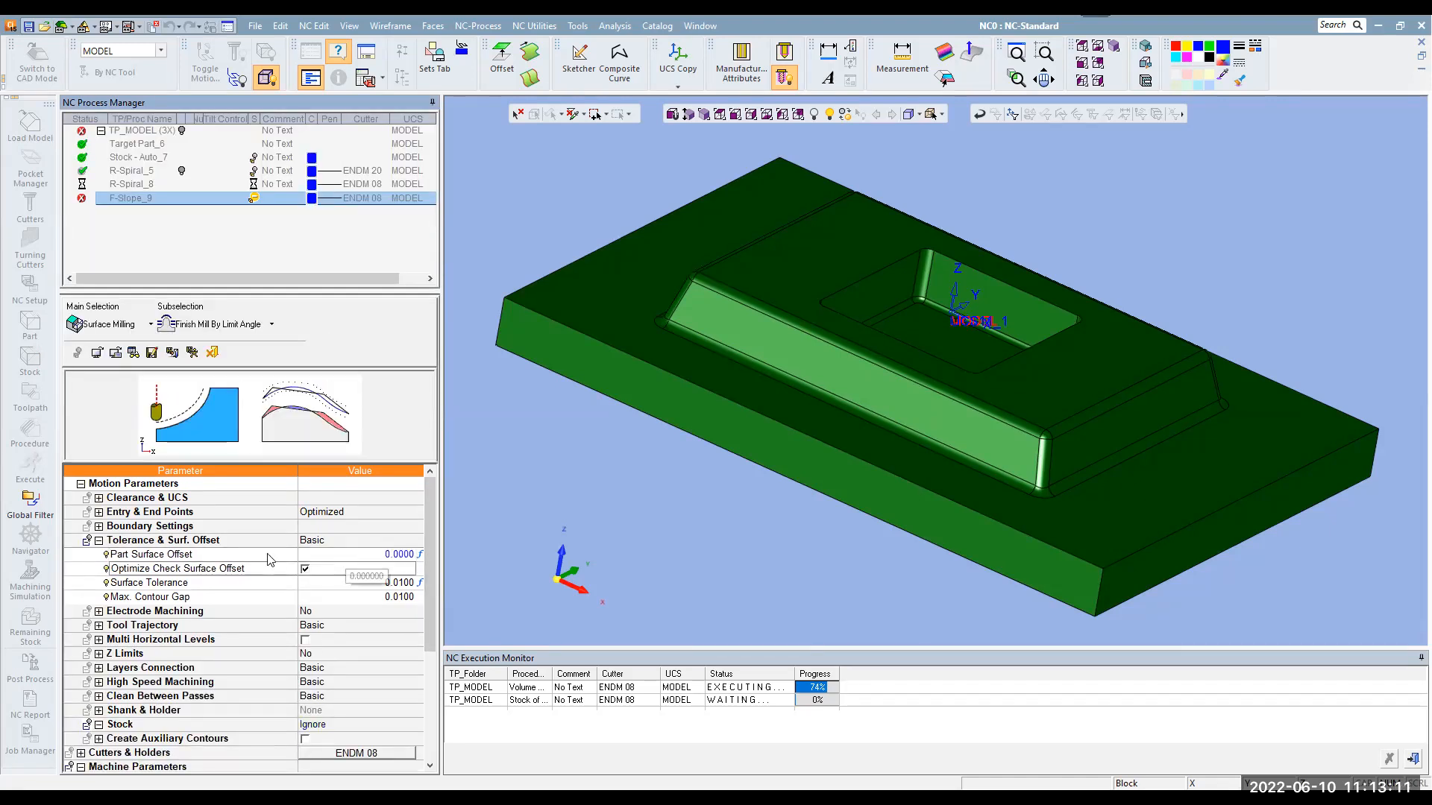
Assign the BALL10 cutter to the finishing procedure and expand its tool trajectory parameters
{"action": "scroll", "coordinate": [170, 542], "scroll_direction": "down", "scroll_amount": 1}
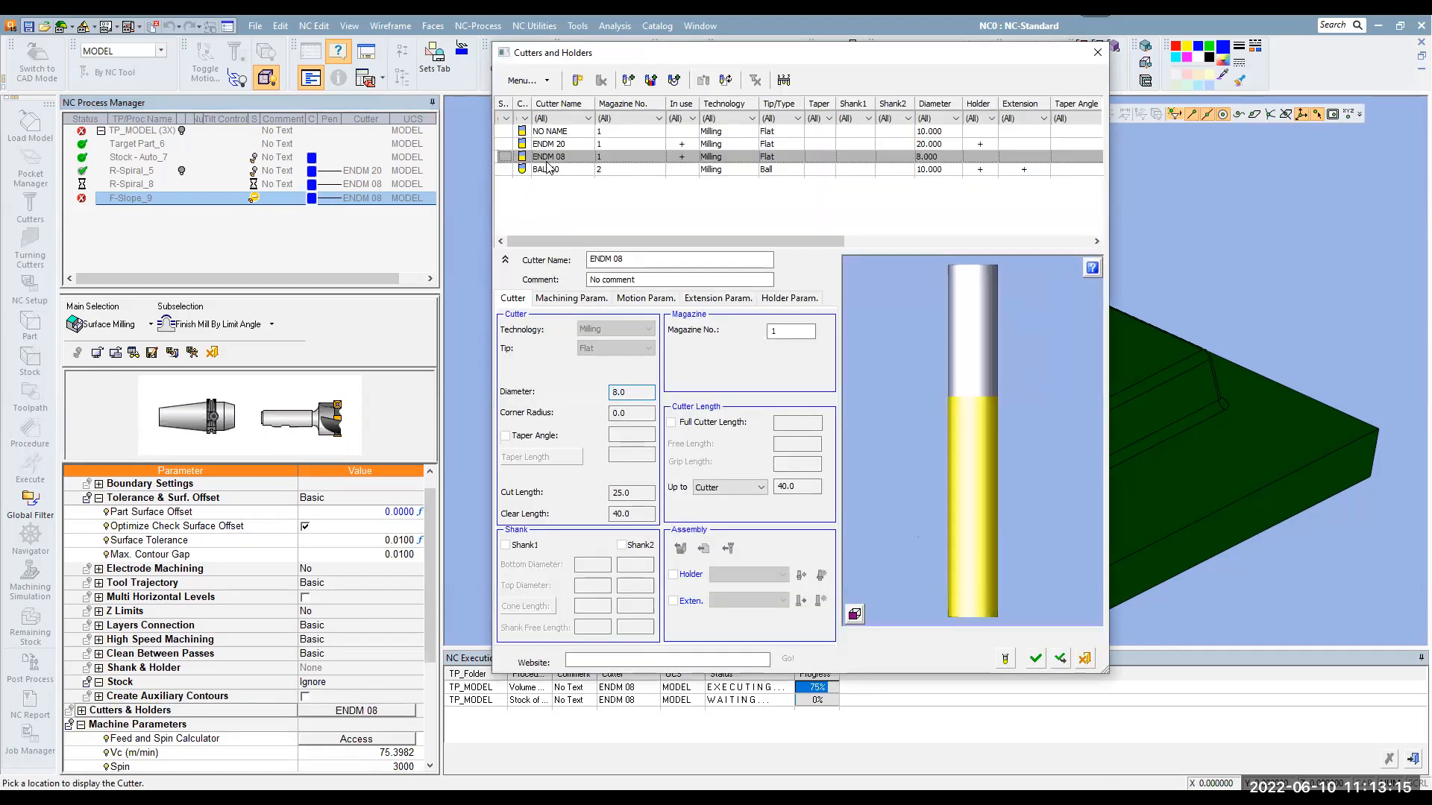
{"action": "left_click", "coordinate": [551, 171]}
{"action": "left_click", "coordinate": [1035, 659]}
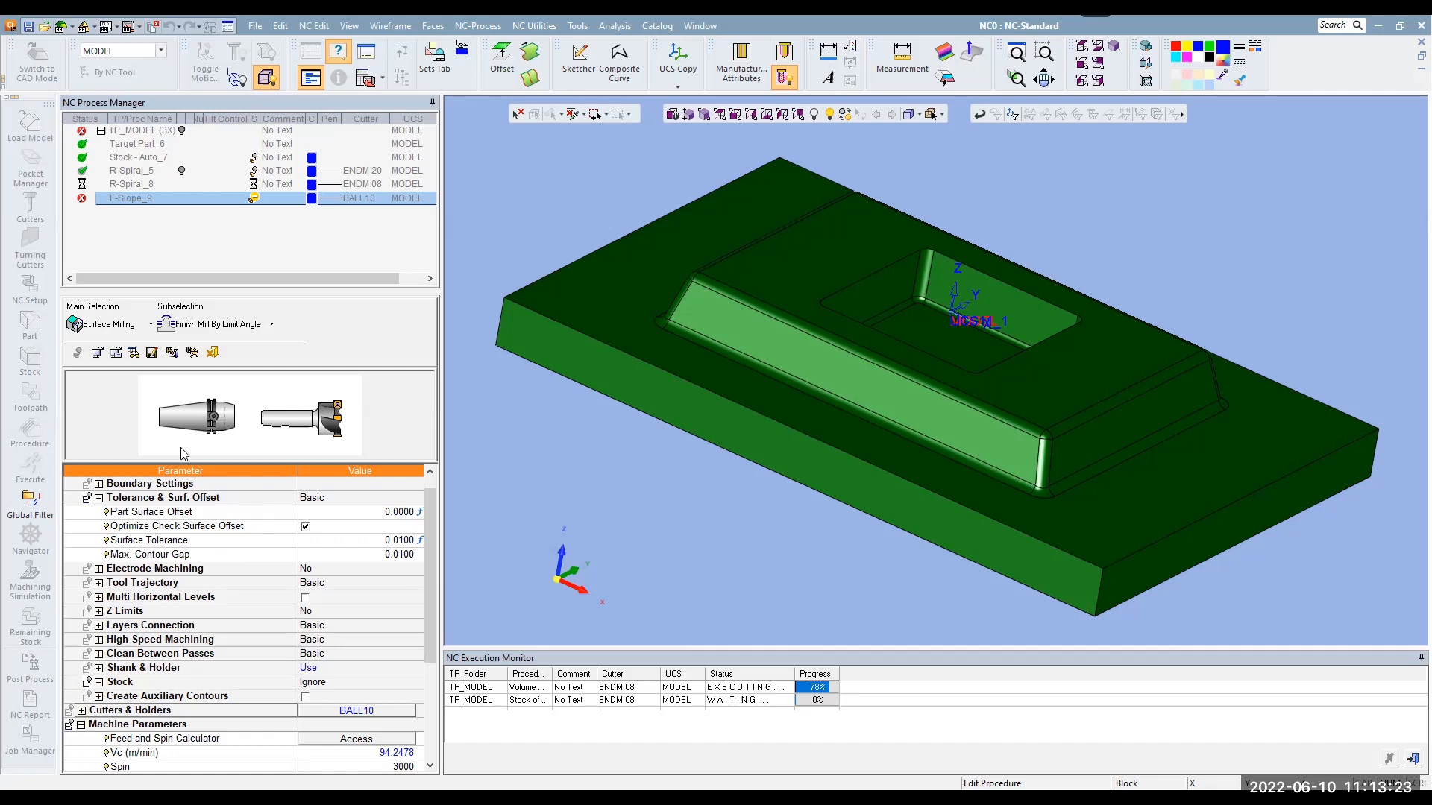
{"action": "left_click", "coordinate": [98, 583]}
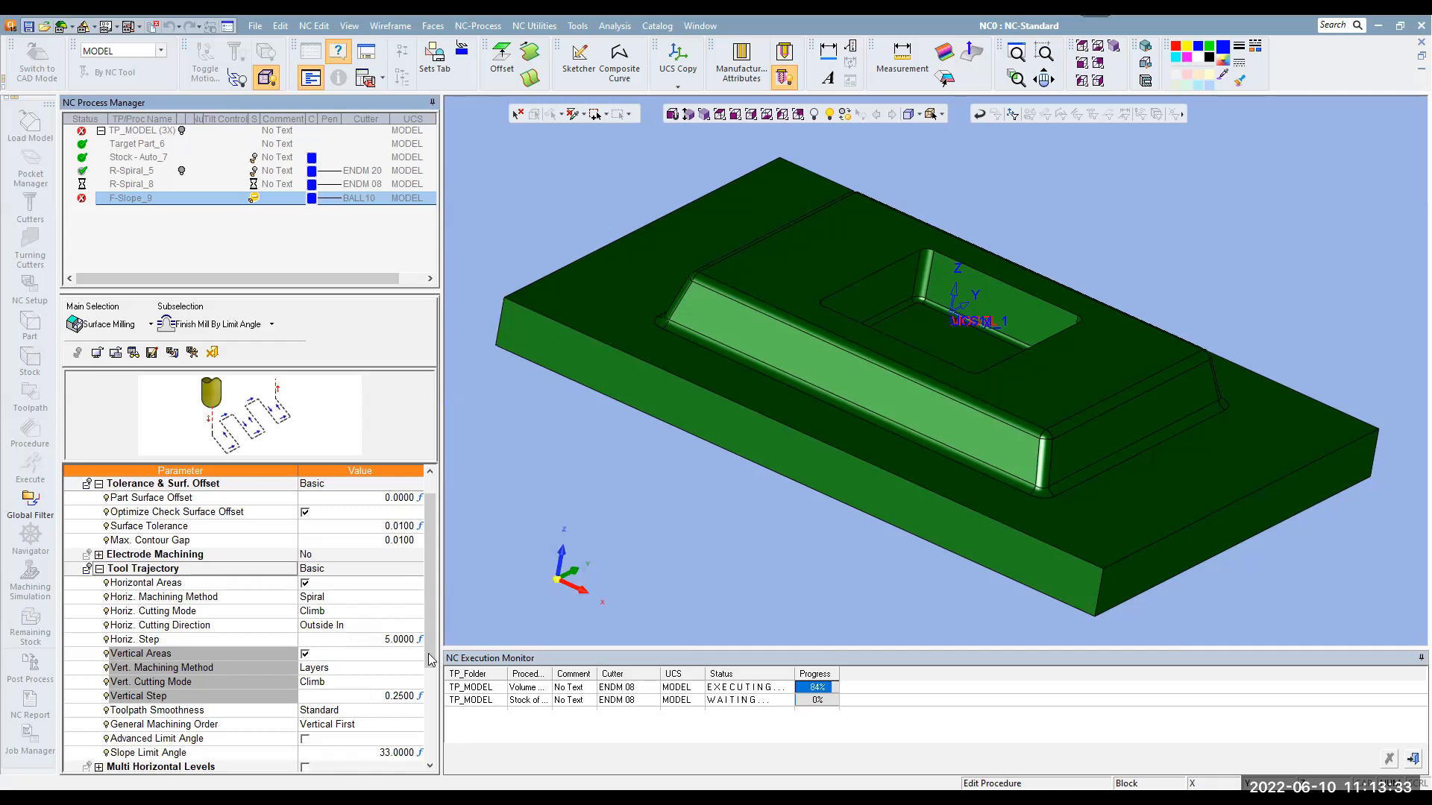
{"action": "scroll", "coordinate": [414, 621], "scroll_direction": "down", "scroll_amount": 5}
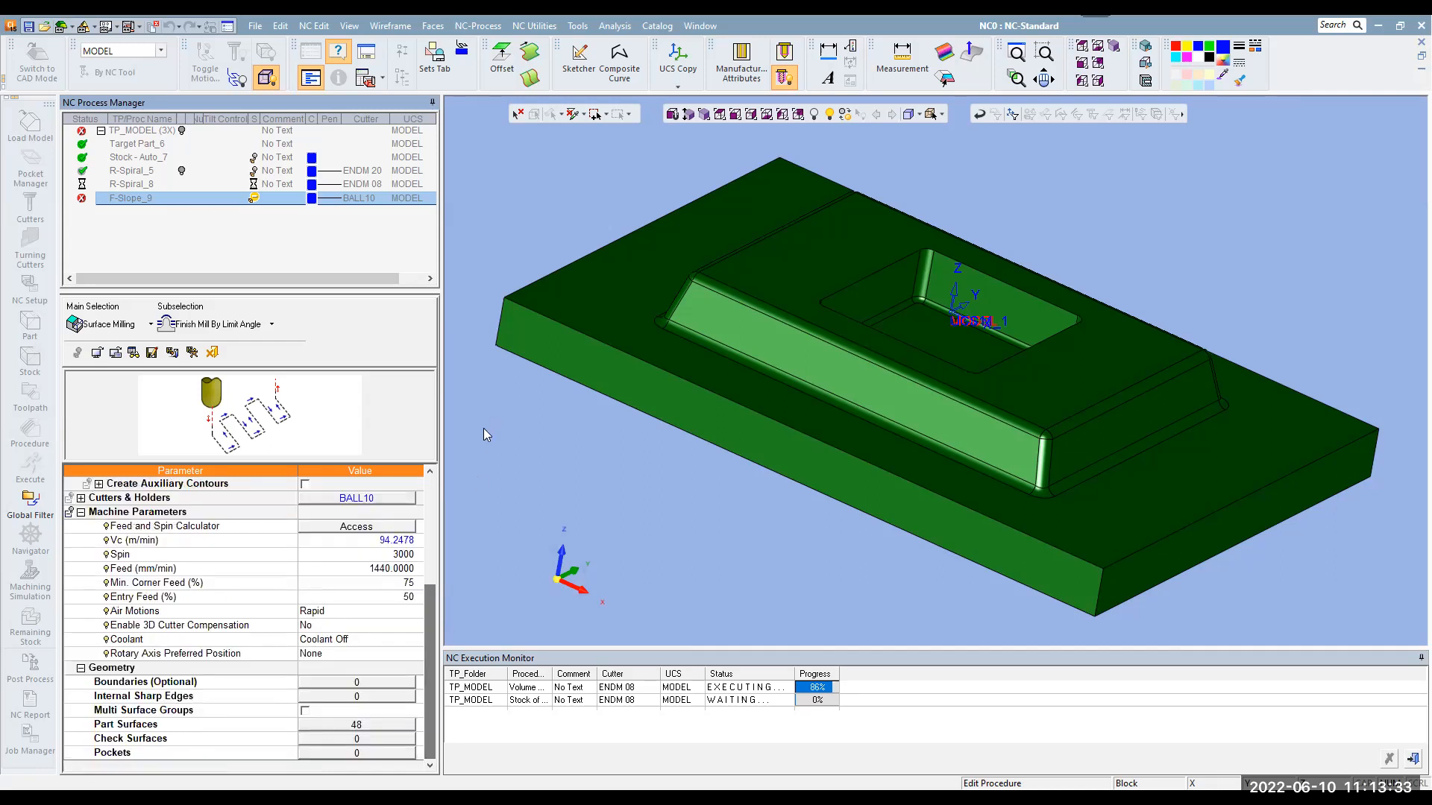
Remove the four side faces and the bottom face of the base block from the finishing procedure's part surfaces
{"action": "left_click", "coordinate": [358, 725]}
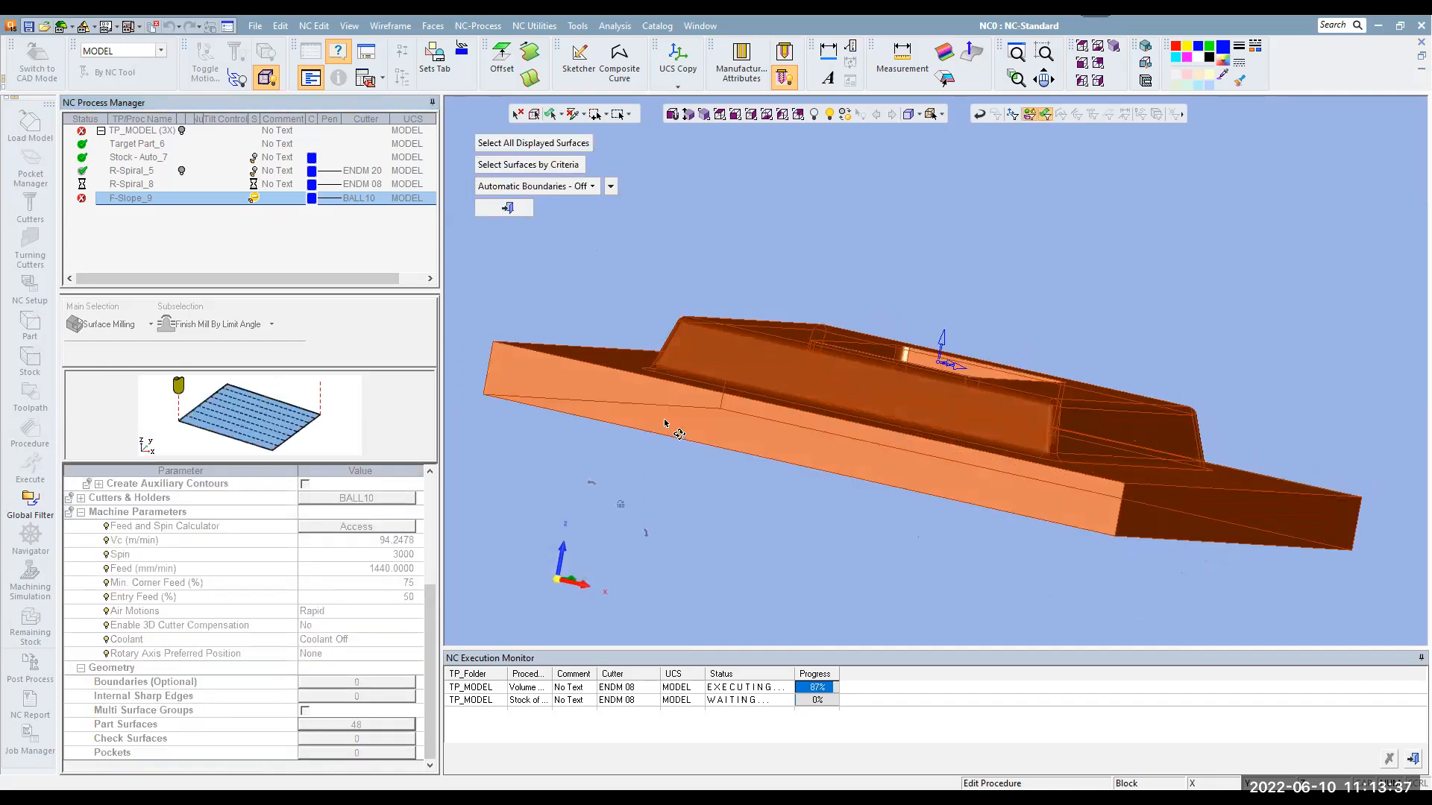
{"action": "left_click", "coordinate": [670, 403]}
{"action": "left_click", "coordinate": [762, 474]}
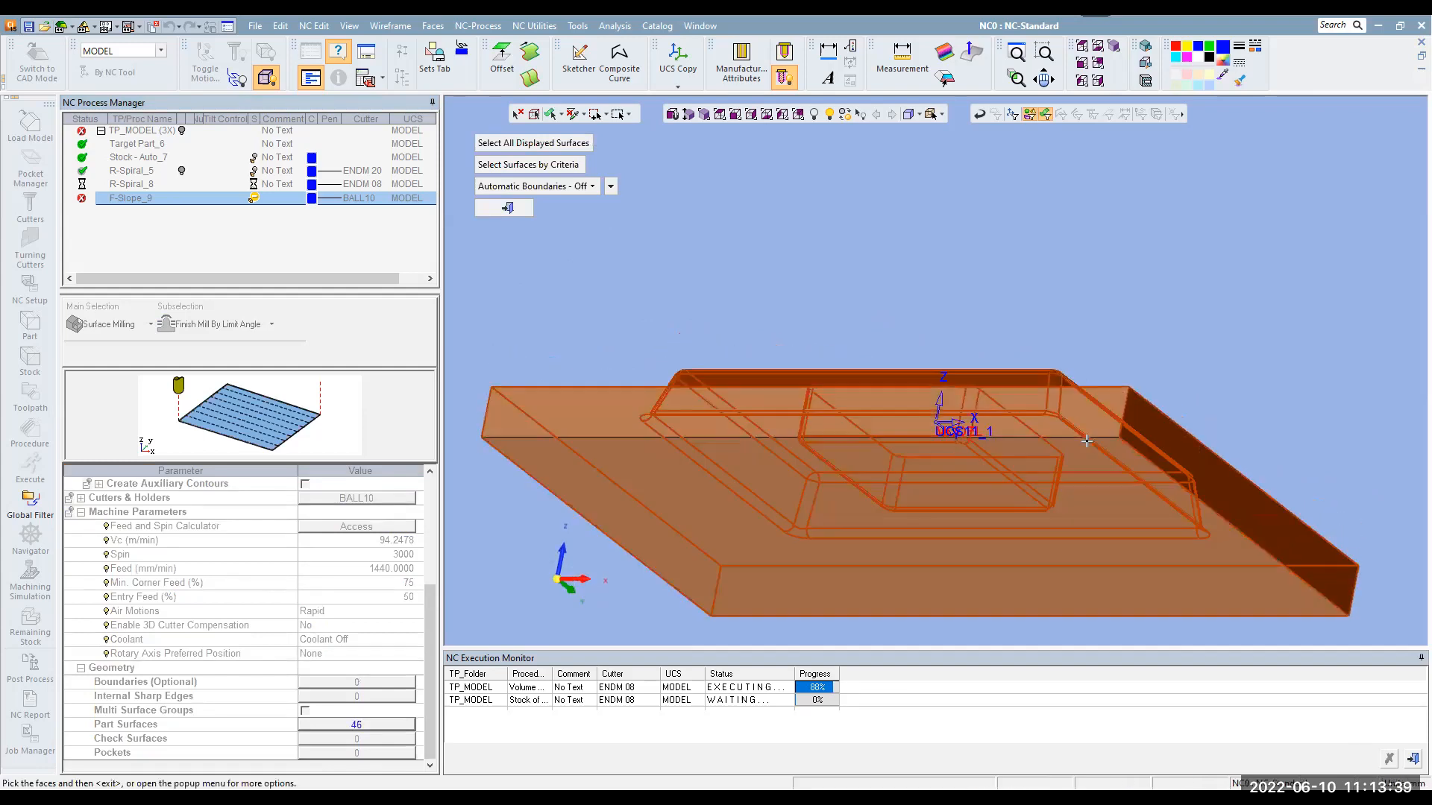
{"action": "left_click", "coordinate": [1183, 457]}
{"action": "middle_click_drag", "start_coordinate": [1182, 457], "coordinate": [1083, 319]}
{"action": "left_click", "coordinate": [693, 355]}
{"action": "middle_click_drag", "start_coordinate": [694, 355], "coordinate": [640, 437]}
{"action": "left_click", "coordinate": [760, 382]}
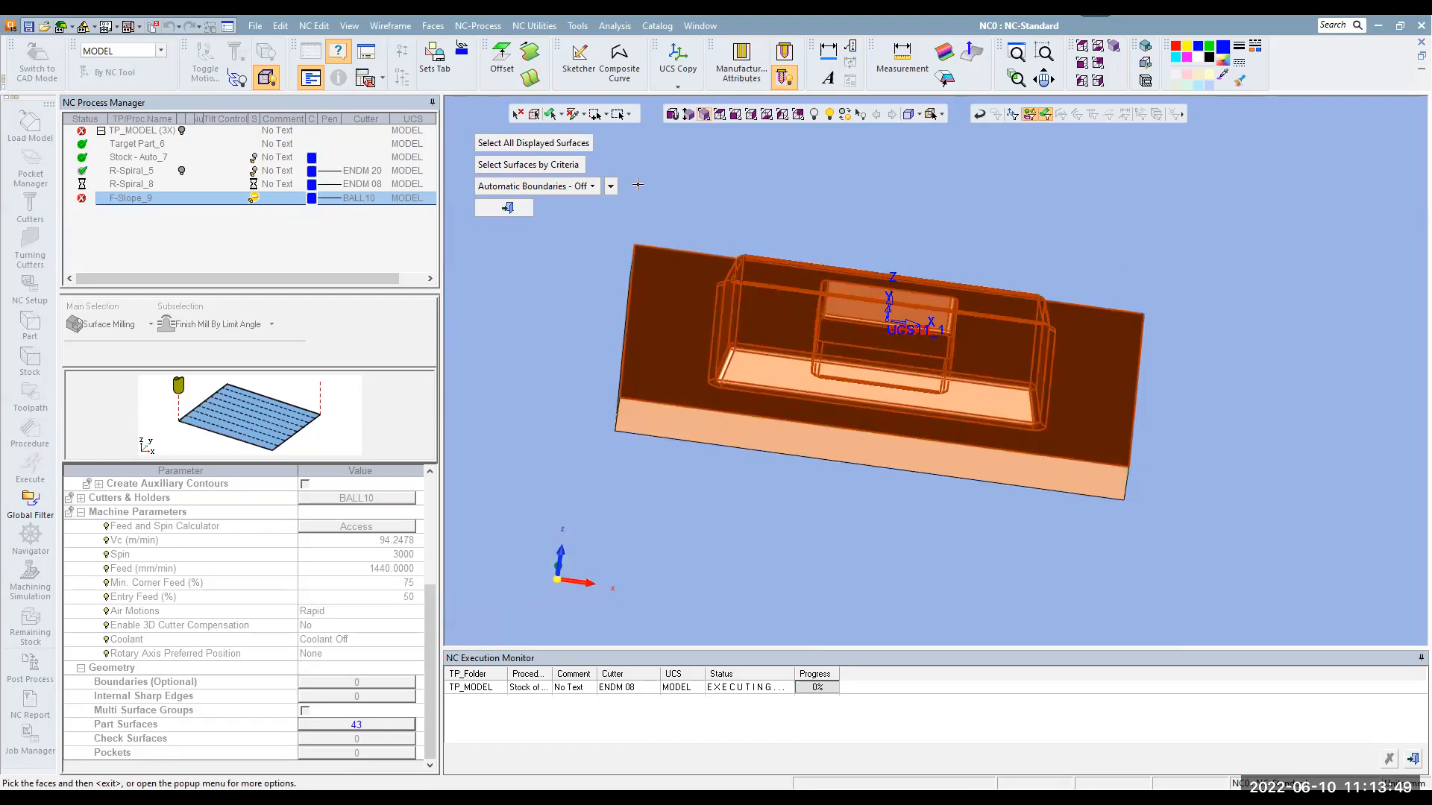
{"action": "middle_click_drag", "start_coordinate": [575, 428], "coordinate": [646, 235]}
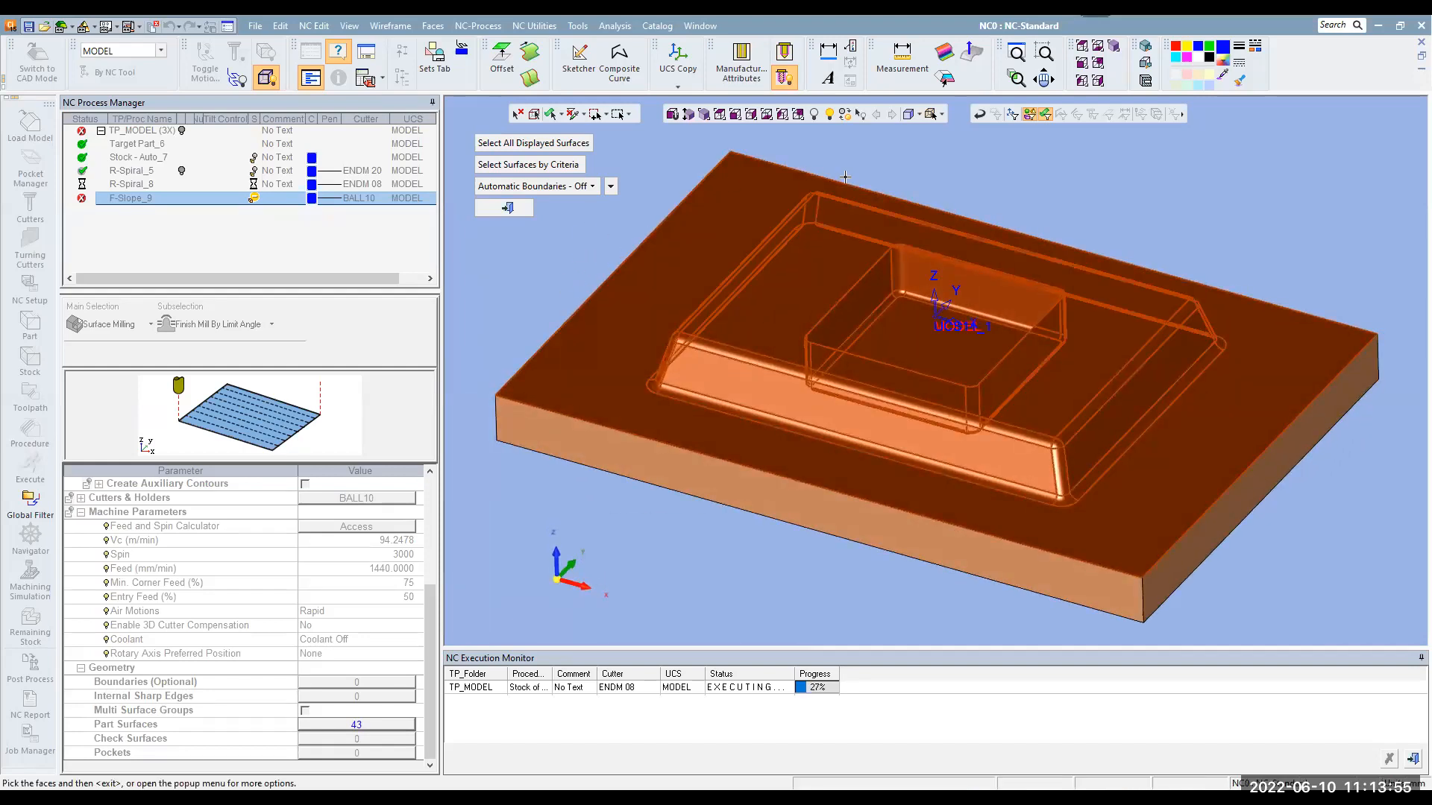
Turn on automatic boundaries for the part surfaces, finish the selection, and save and calculate the finishing procedure
{"action": "left_click", "coordinate": [591, 187]}
{"action": "left_click", "coordinate": [530, 218]}
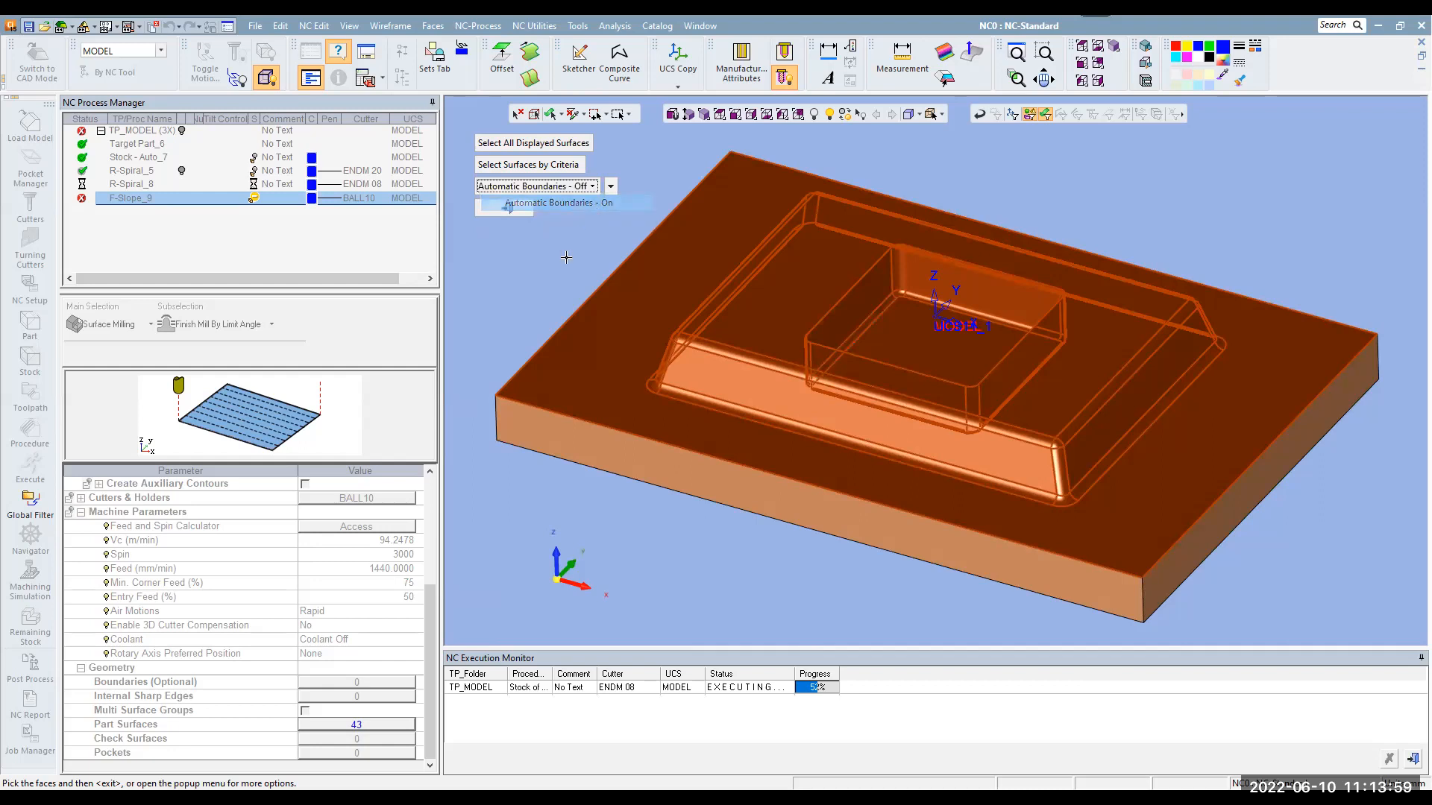
{"action": "right_click", "coordinate": [570, 242]}
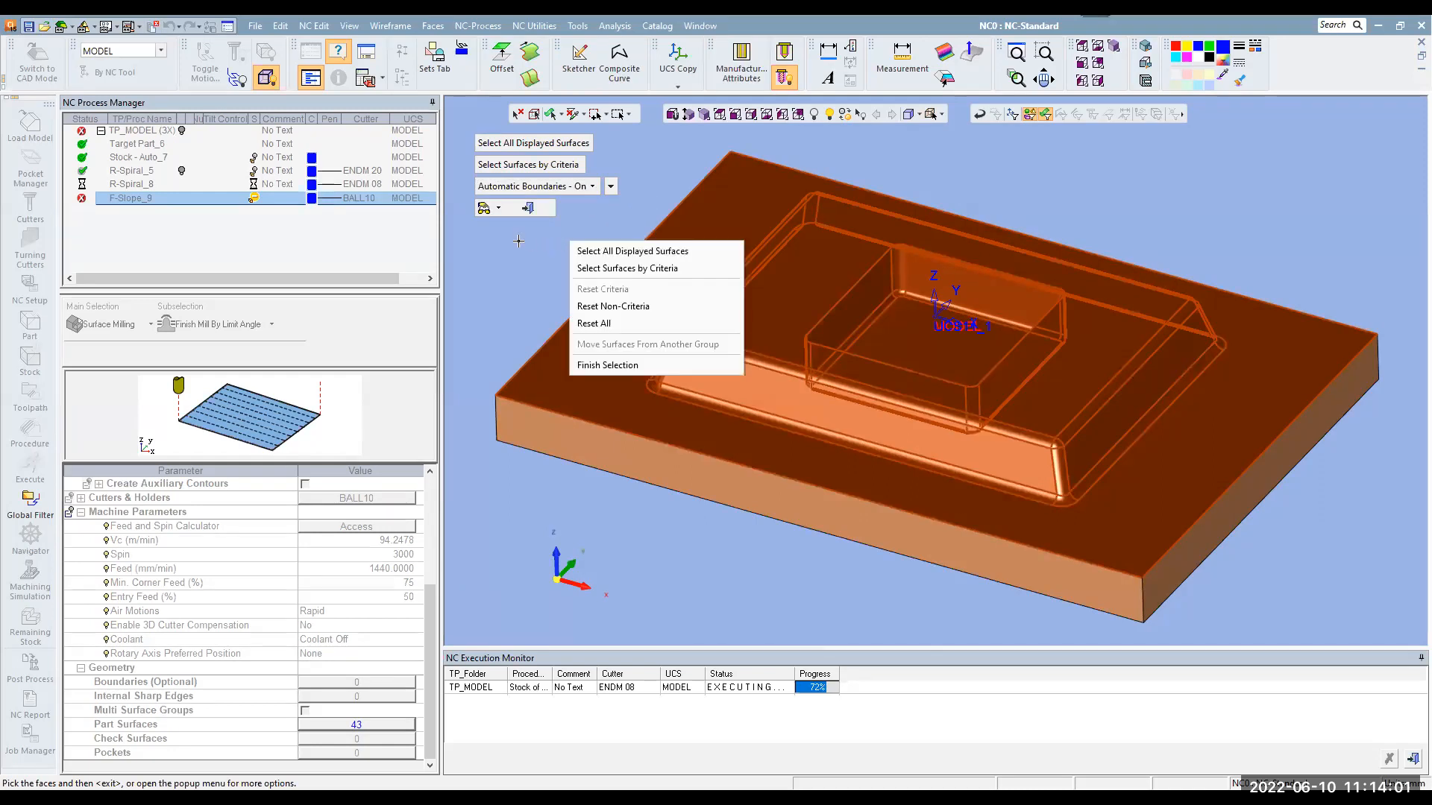
{"action": "middle_click", "coordinate": [519, 240]}
{"action": "right_click", "coordinate": [520, 232]}
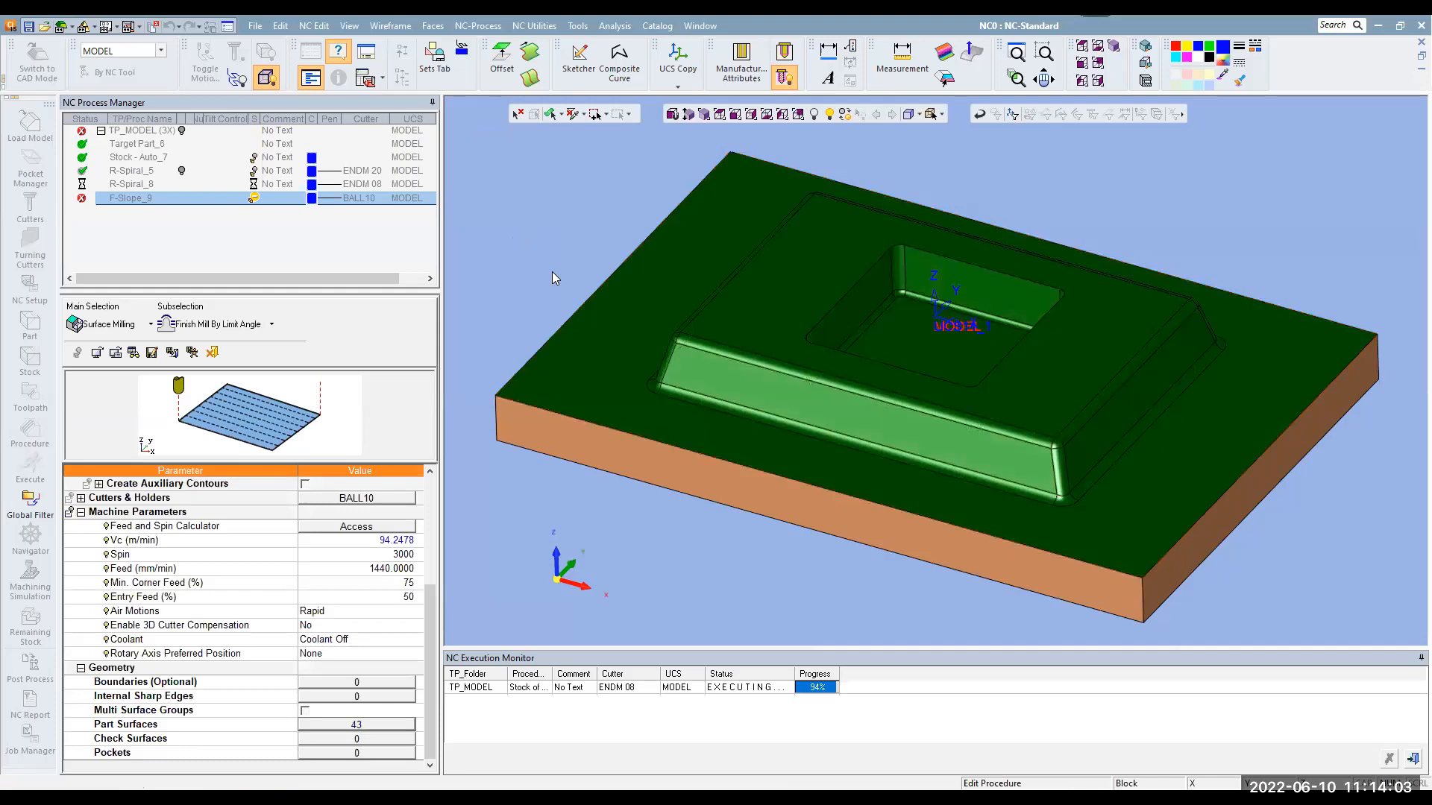
{"action": "left_click", "coordinate": [553, 282]}
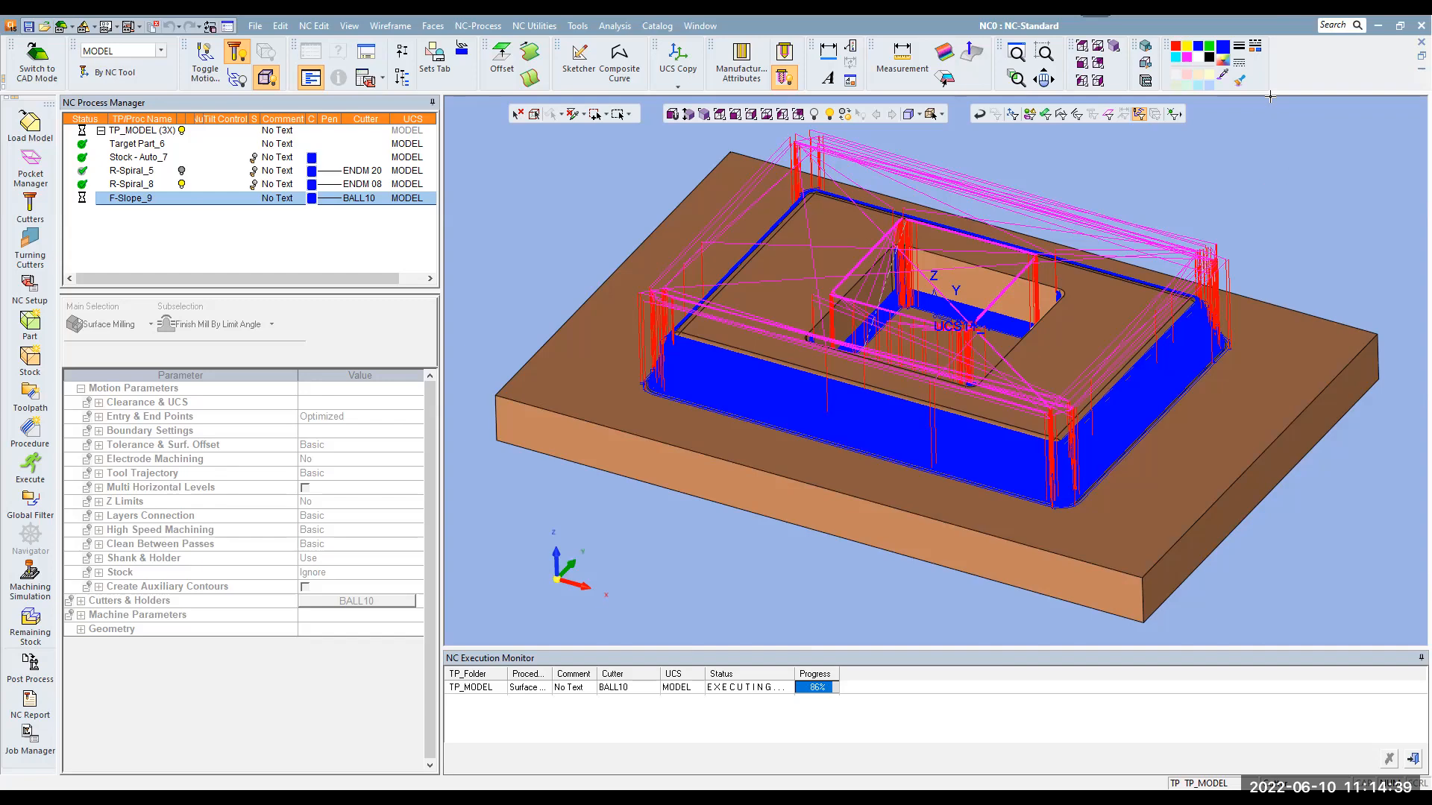
Examine the ENDM 08 roughing toolpath around the raised block's outer corner
{"action": "mouse_move", "coordinate": [835, 323]}
{"action": "middle_mouse_down"}
{"action": "mouse_move", "coordinate": [840, 255]}
{"action": "mouse_move", "coordinate": [834, 334]}
{"action": "middle_mouse_up"}
{"action": "scroll", "coordinate": [666, 378], "scroll_direction": "up", "scroll_amount": 4}
{"action": "scroll", "coordinate": [666, 378], "scroll_direction": "up", "scroll_amount": 5}
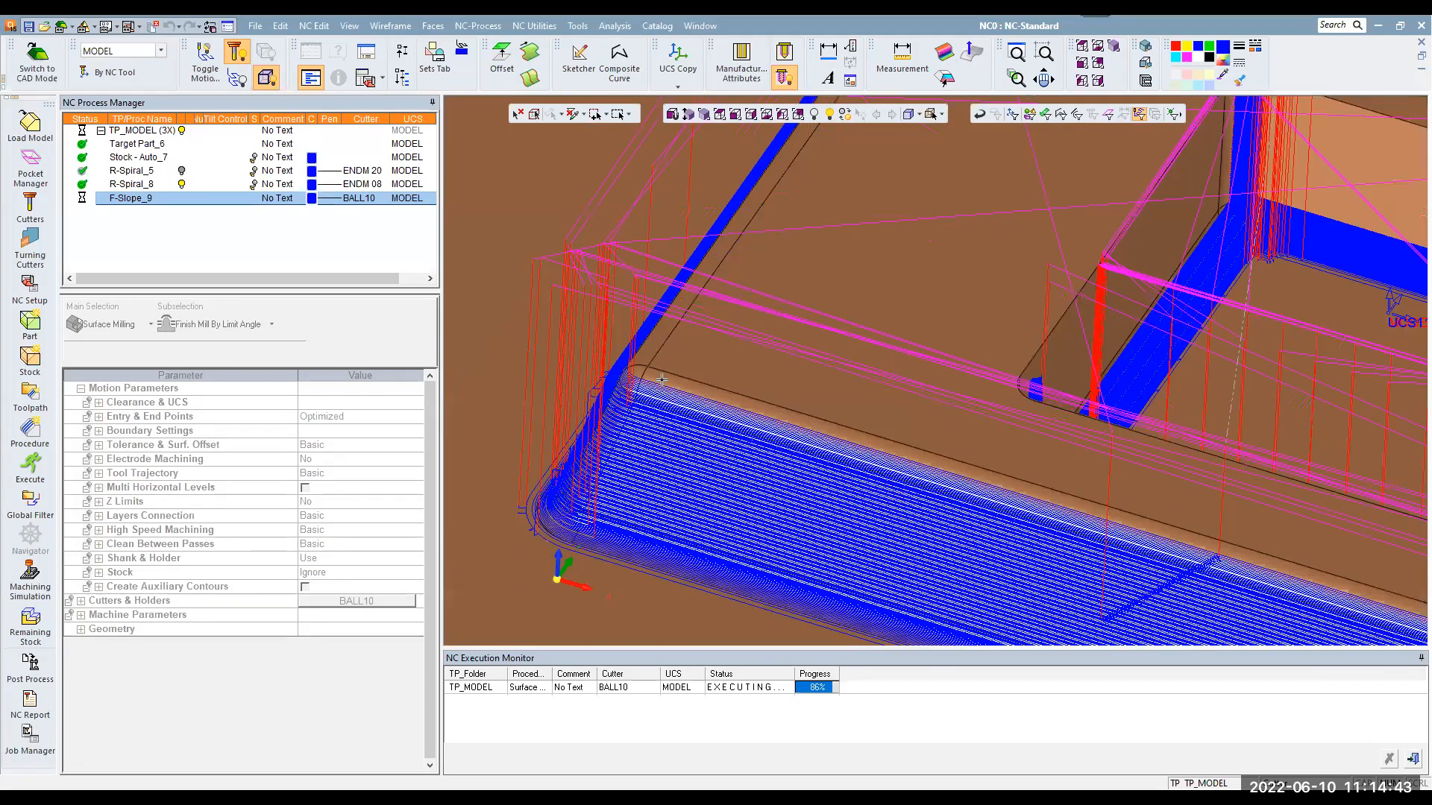
{"action": "scroll", "coordinate": [669, 329], "scroll_direction": "down", "scroll_amount": 6}
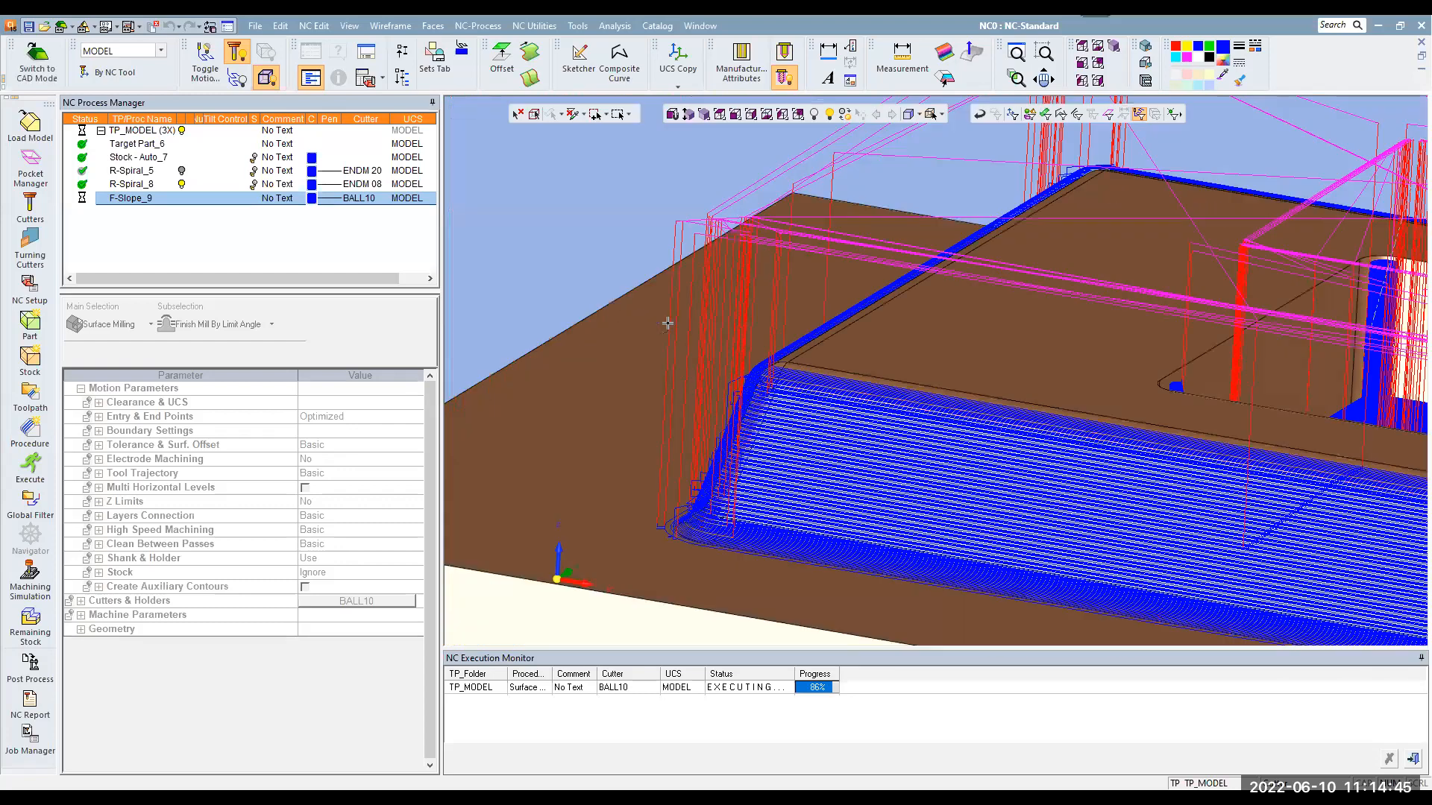
{"action": "scroll", "coordinate": [810, 351], "scroll_direction": "up", "scroll_amount": 3}
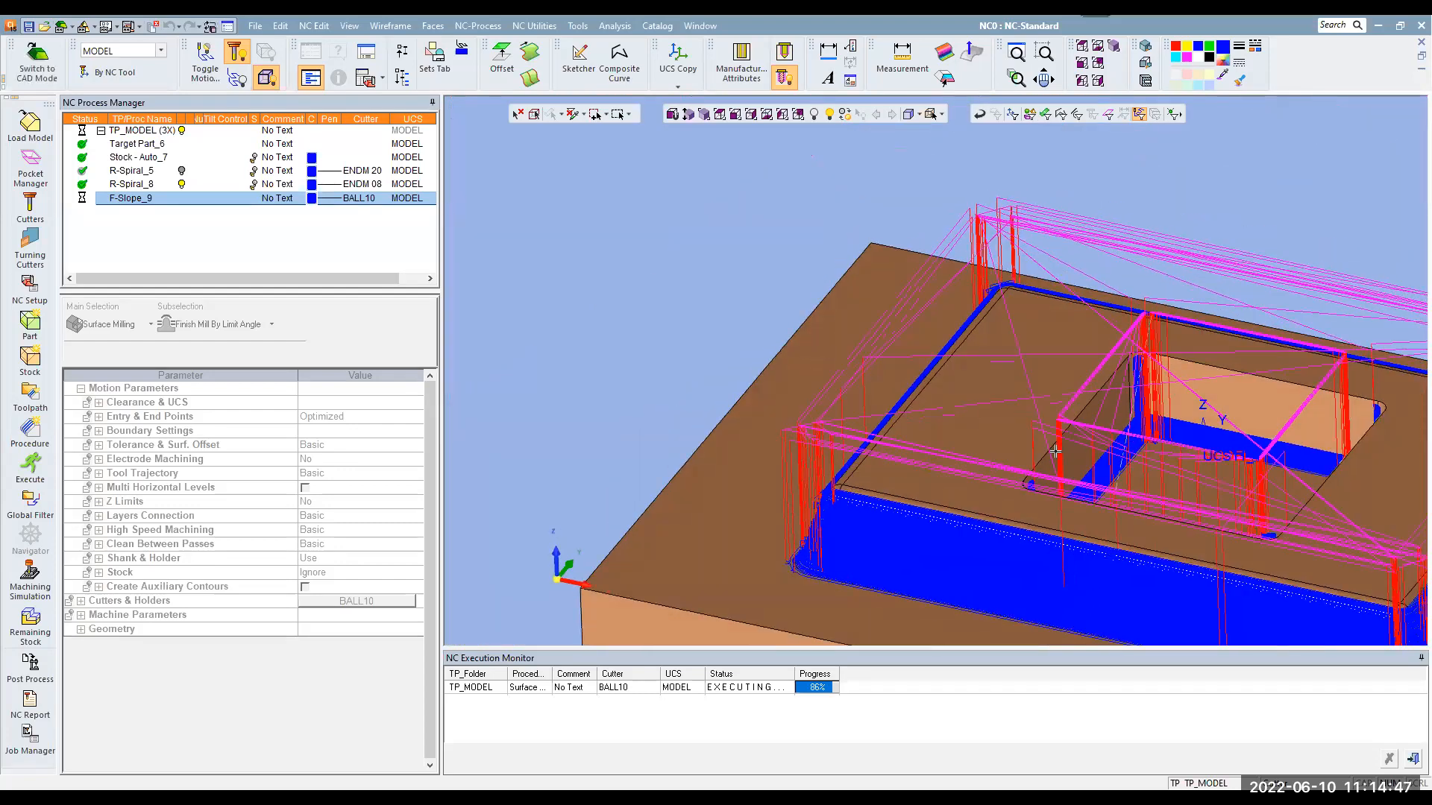
{"action": "scroll", "coordinate": [810, 351], "scroll_direction": "down", "scroll_amount": 3}
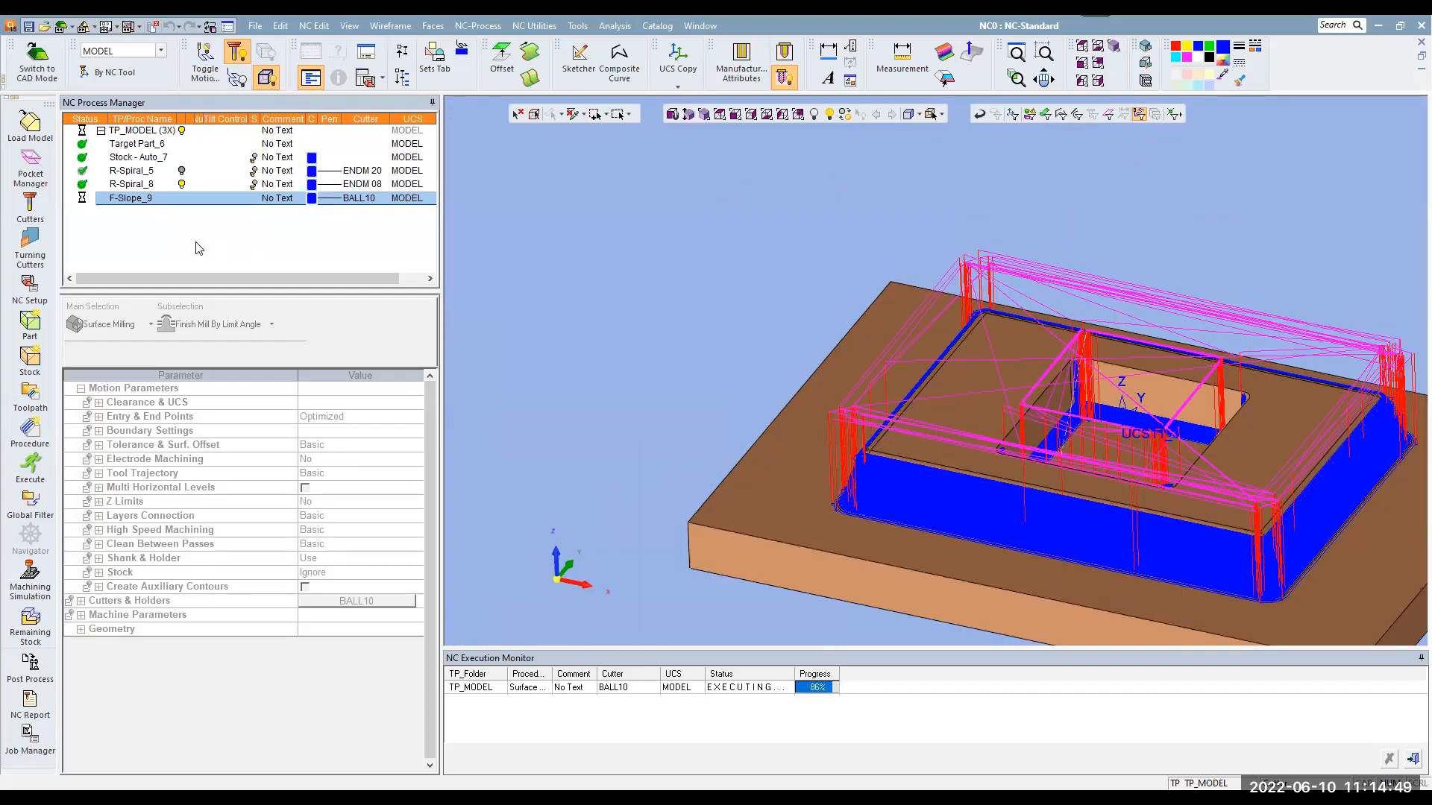
Reopen the BALL10 finishing procedure and check the automatic boundaries setting of its part surfaces
{"action": "left_click", "coordinate": [135, 199]}
{"action": "scroll", "coordinate": [347, 589], "scroll_direction": "down", "scroll_amount": 3}
{"action": "scroll", "coordinate": [350, 589], "scroll_direction": "down", "scroll_amount": 1}
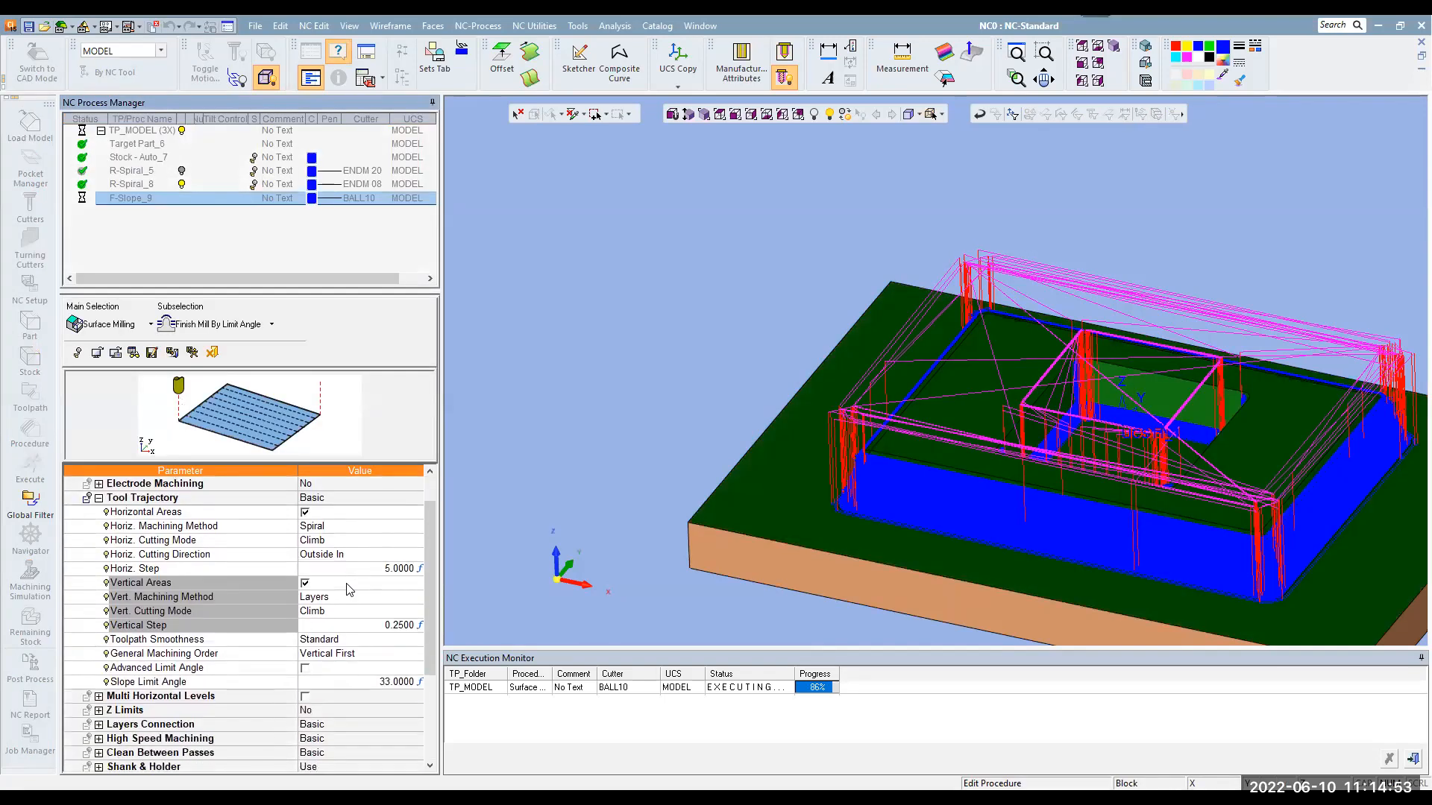
{"action": "scroll", "coordinate": [350, 590], "scroll_direction": "down", "scroll_amount": 1}
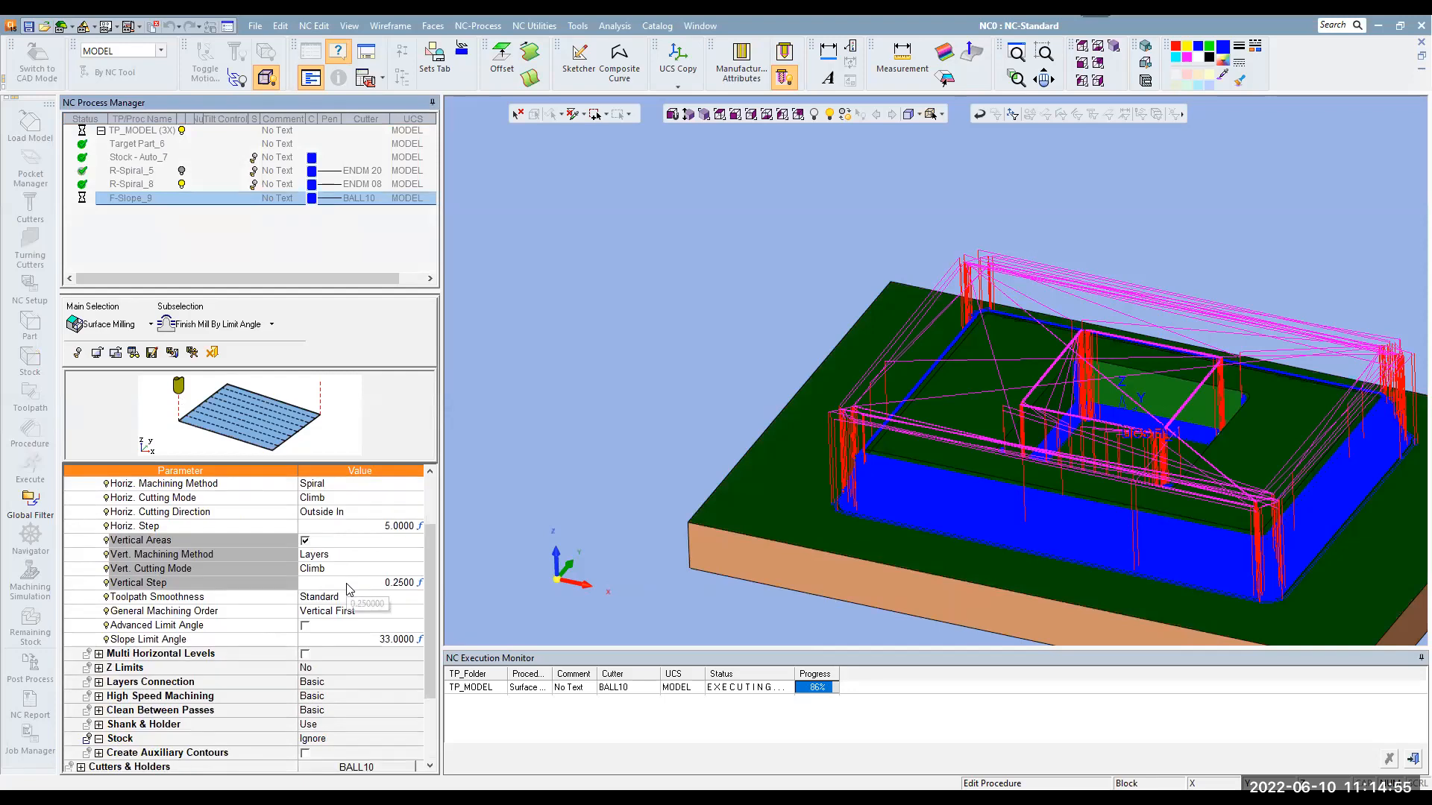
{"action": "scroll", "coordinate": [350, 589], "scroll_direction": "down", "scroll_amount": 1}
{"action": "scroll", "coordinate": [347, 589], "scroll_direction": "down", "scroll_amount": 4}
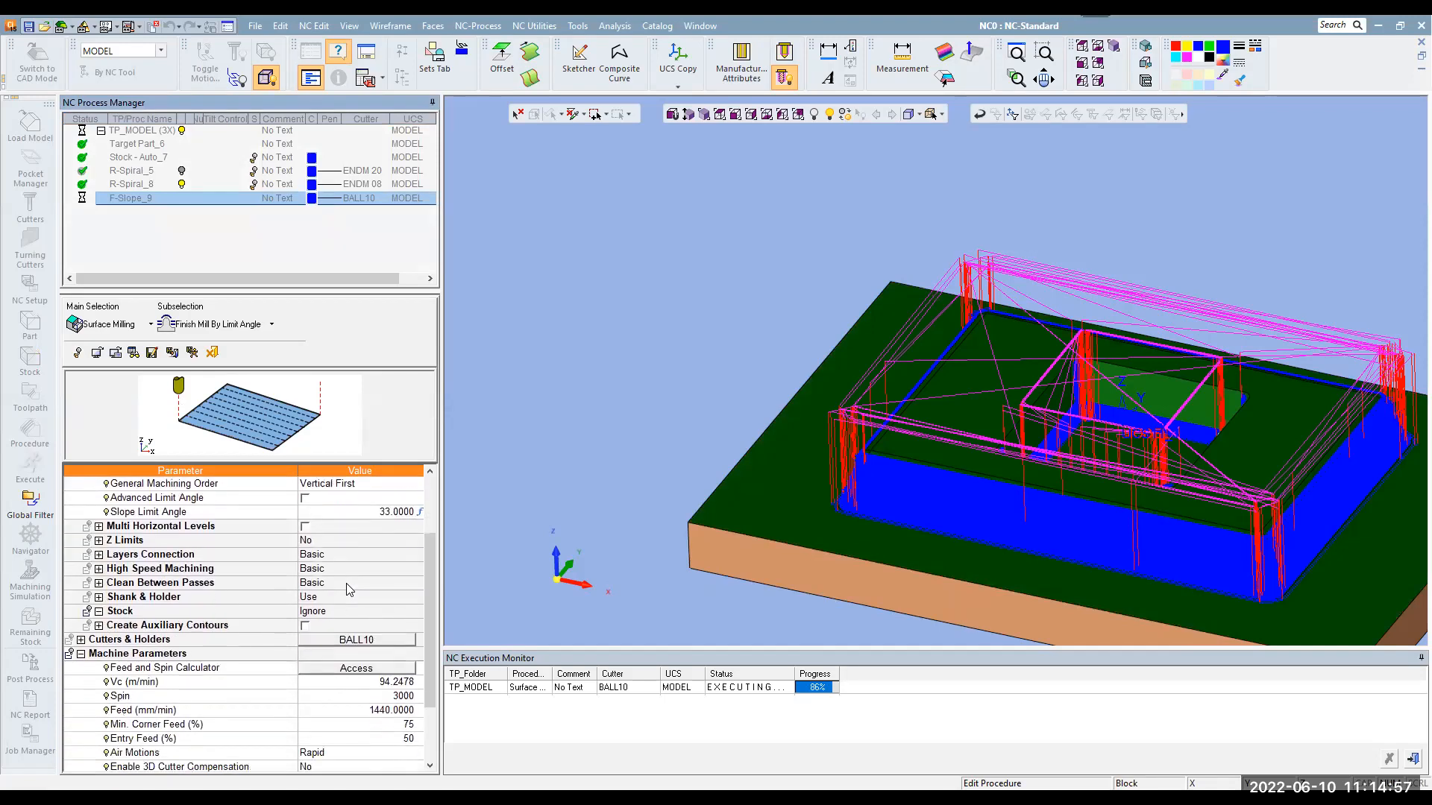
{"action": "scroll", "coordinate": [350, 589], "scroll_direction": "down", "scroll_amount": 2}
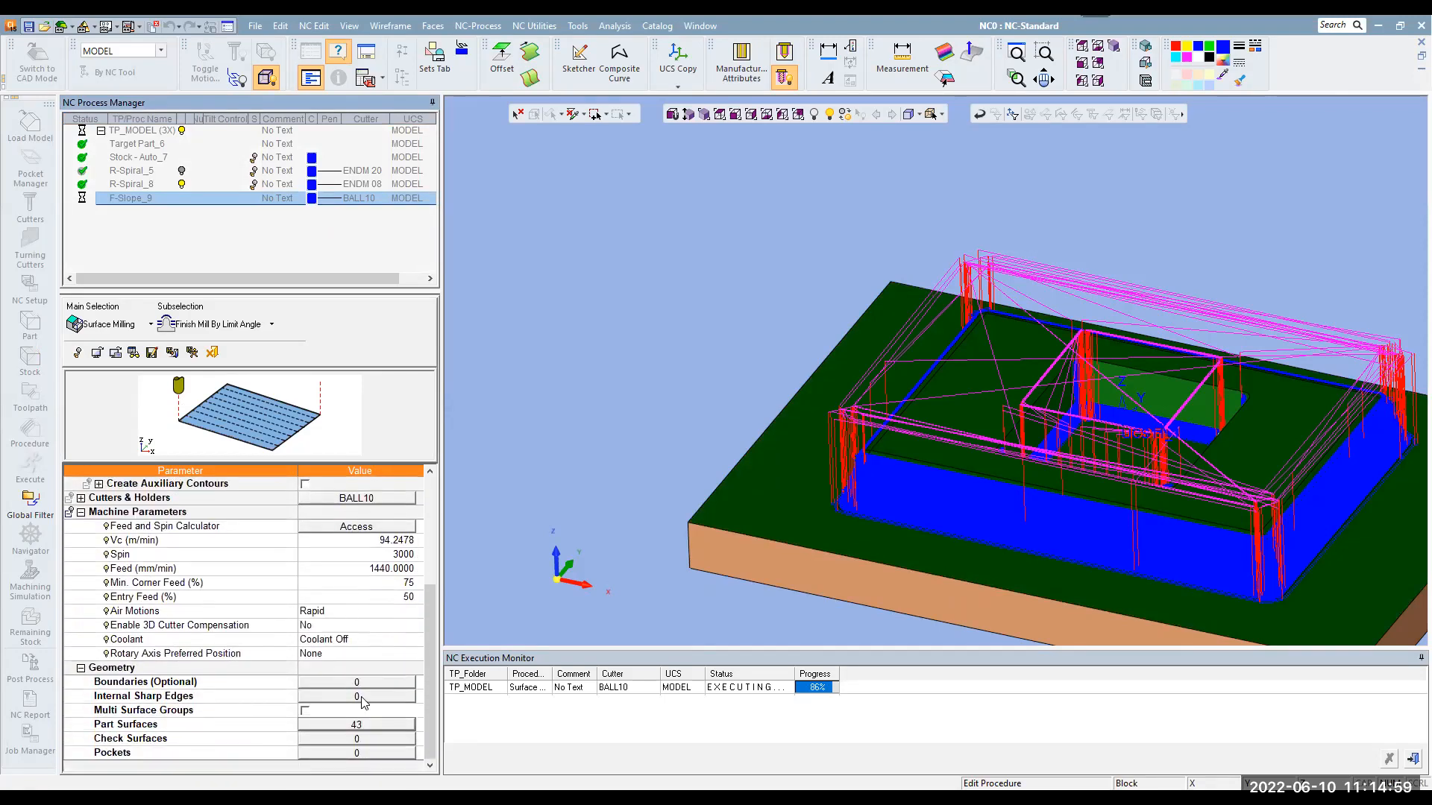
{"action": "left_click", "coordinate": [357, 724]}
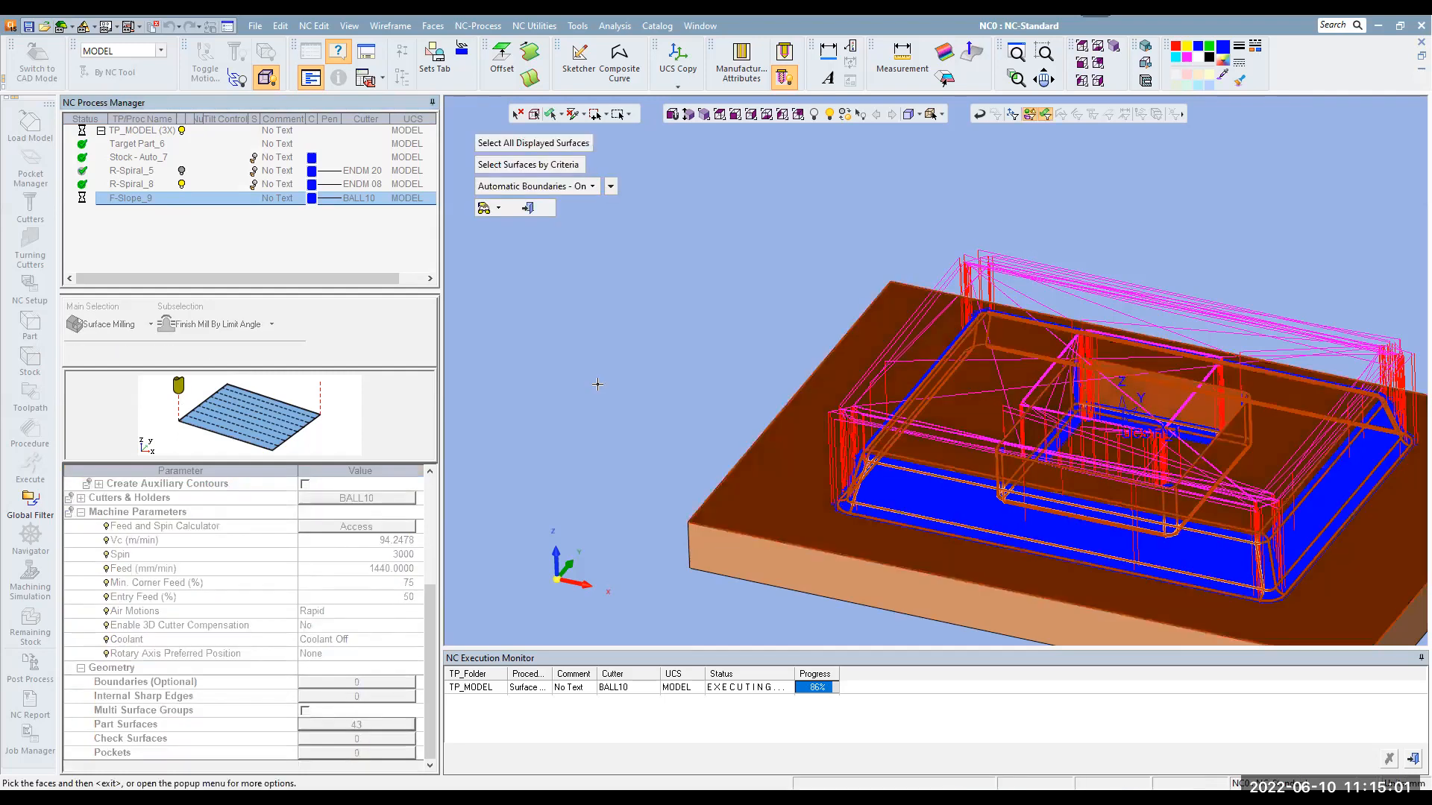
{"action": "left_click", "coordinate": [585, 186]}
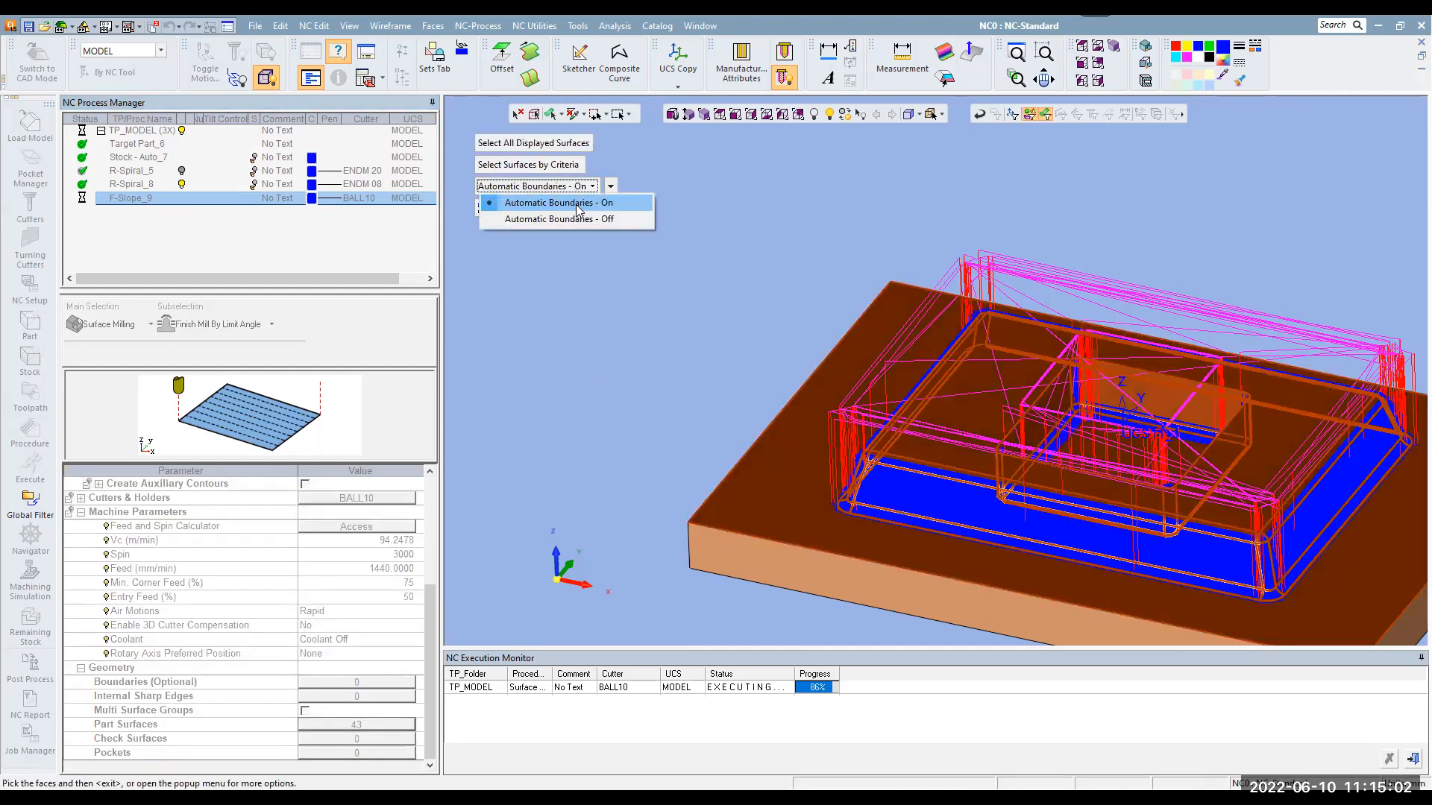
{"action": "middle_click", "coordinate": [609, 317]}
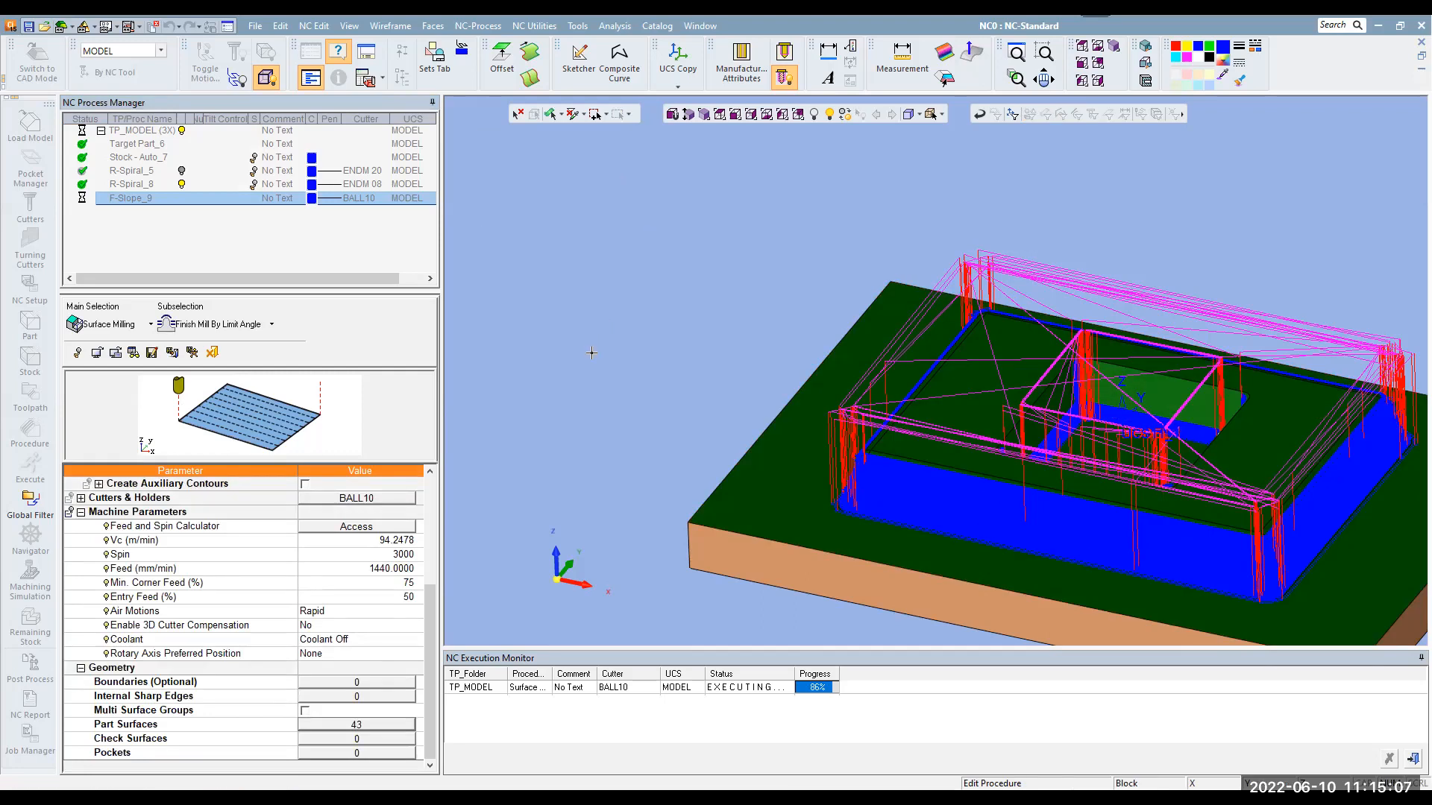
Save and calculate the finishing procedure again, restarting its execution
{"action": "left_click_drag", "start_coordinate": [432, 609], "coordinate": [440, 557]}
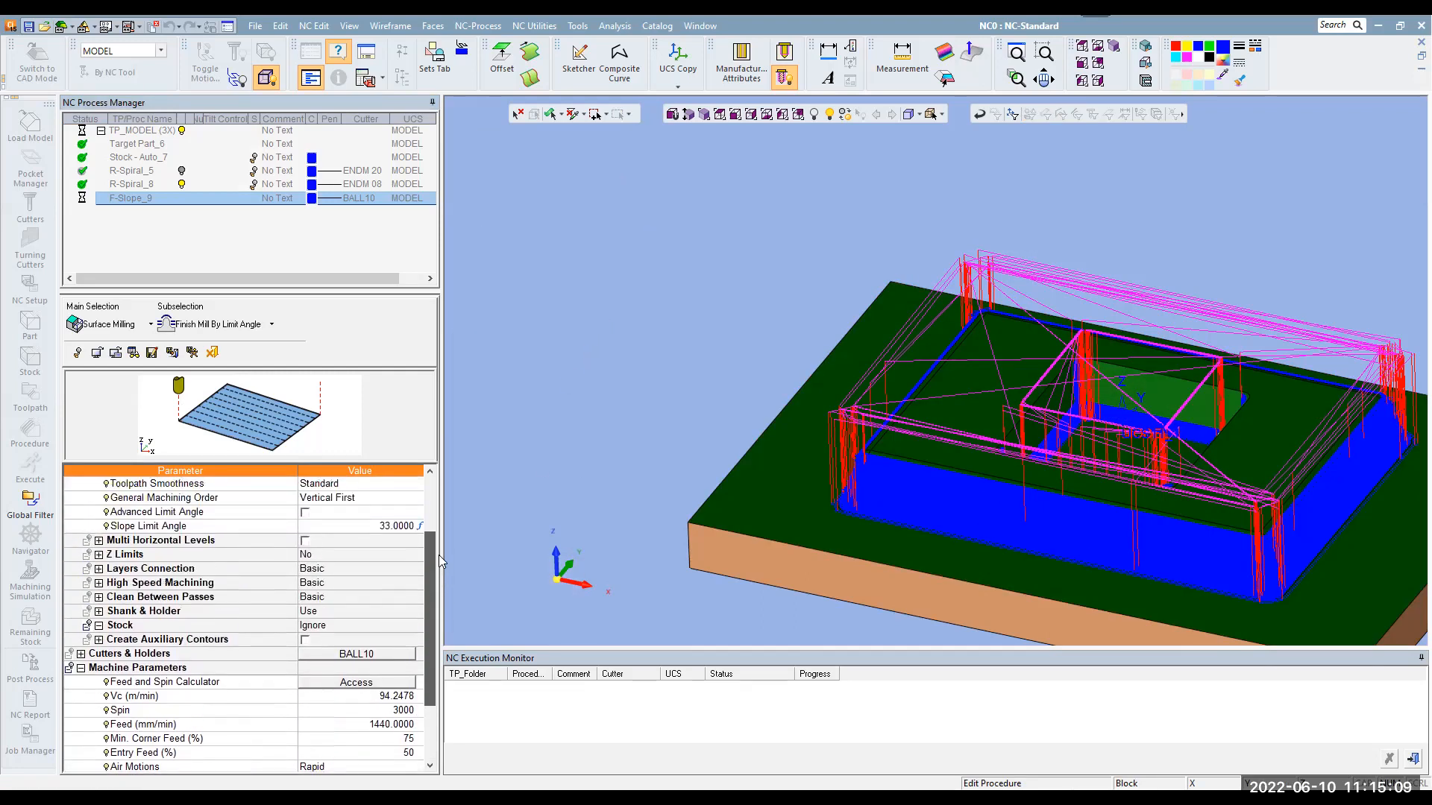
{"action": "middle_click", "coordinate": [652, 363]}
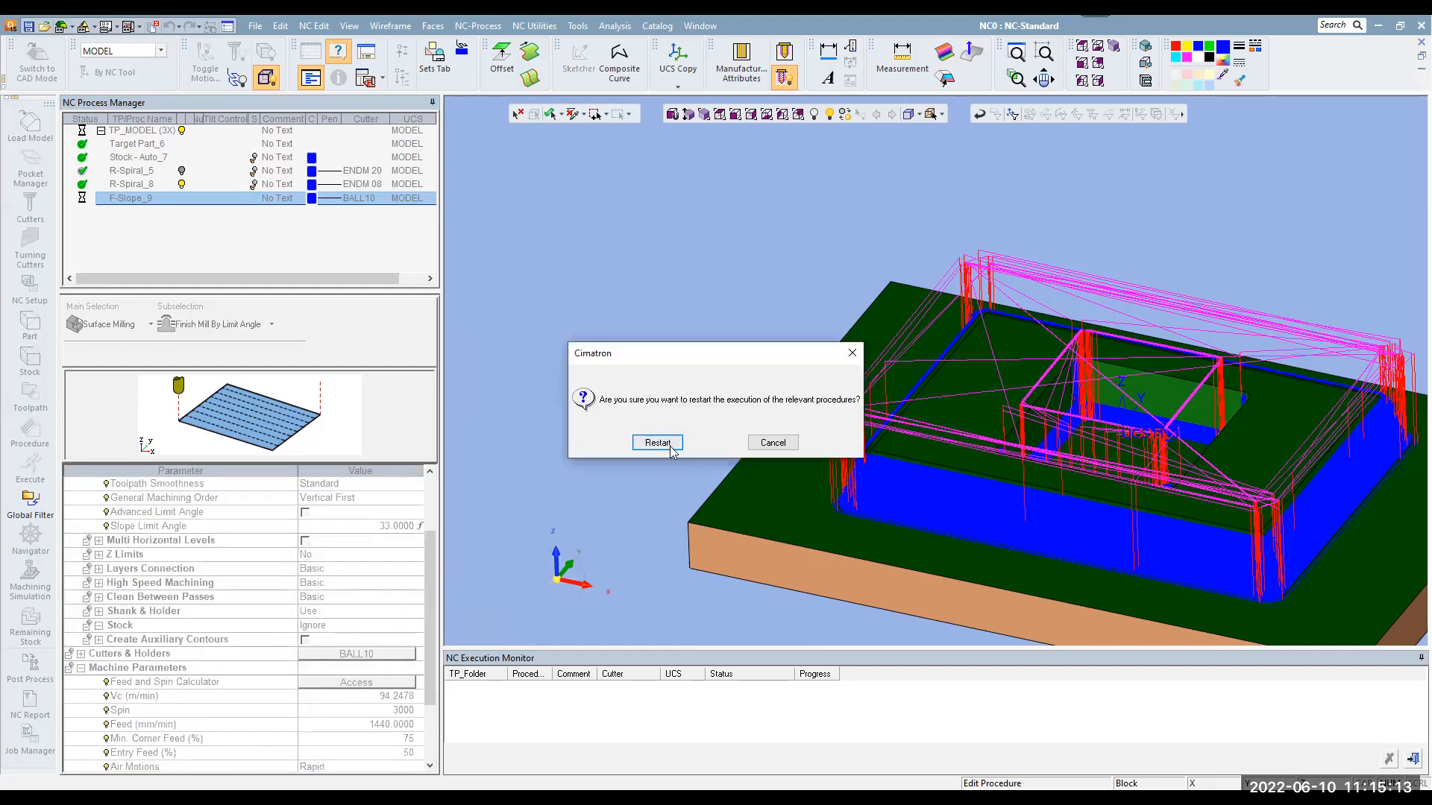
{"action": "left_click", "coordinate": [657, 443]}
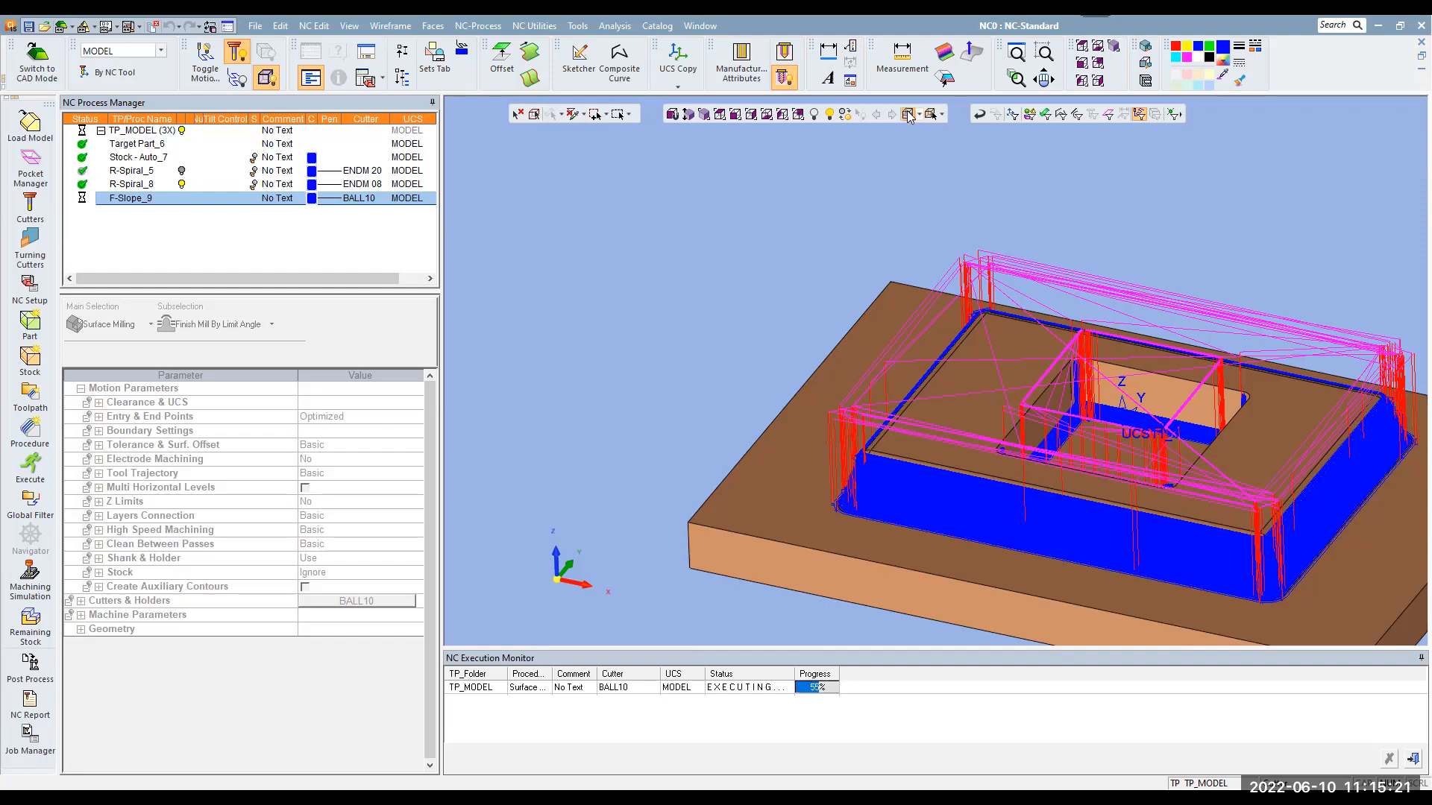
Switch the model to wireframe display and examine the ENDM 08 roughing toolpath
{"action": "left_click", "coordinate": [907, 115]}
{"action": "scroll", "coordinate": [999, 397], "scroll_direction": "up", "scroll_amount": 4}
{"action": "middle_click_drag", "start_coordinate": [901, 374], "coordinate": [607, 288]}
{"action": "scroll", "coordinate": [709, 394], "scroll_direction": "up", "scroll_amount": 5}
{"action": "scroll", "coordinate": [740, 332], "scroll_direction": "down", "scroll_amount": 5}
Reopen the BALL10 finishing procedure and review its tool trajectory, limit angle and machine parameters
{"action": "left_click", "coordinate": [129, 198]}
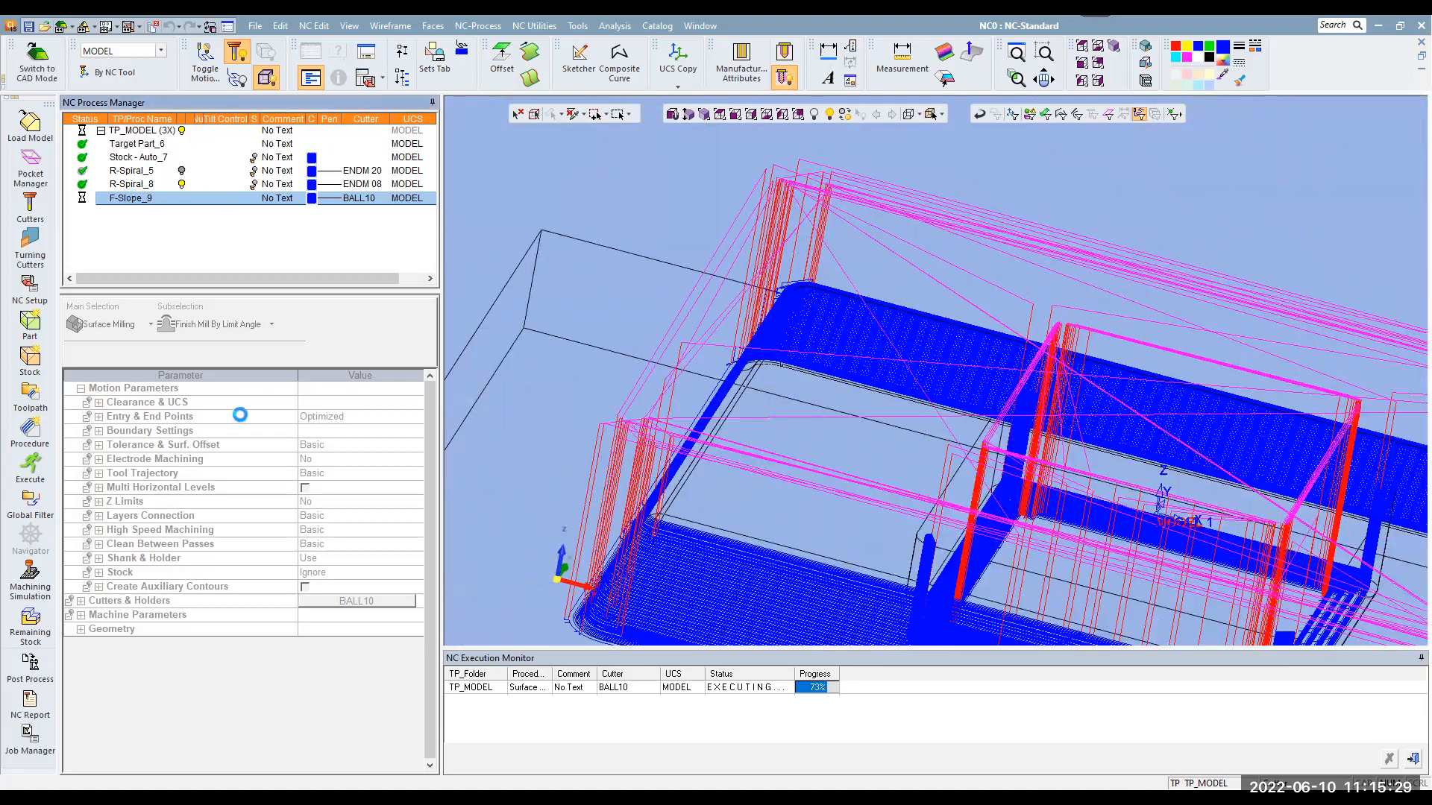
{"action": "scroll", "coordinate": [289, 623], "scroll_direction": "down", "scroll_amount": 4}
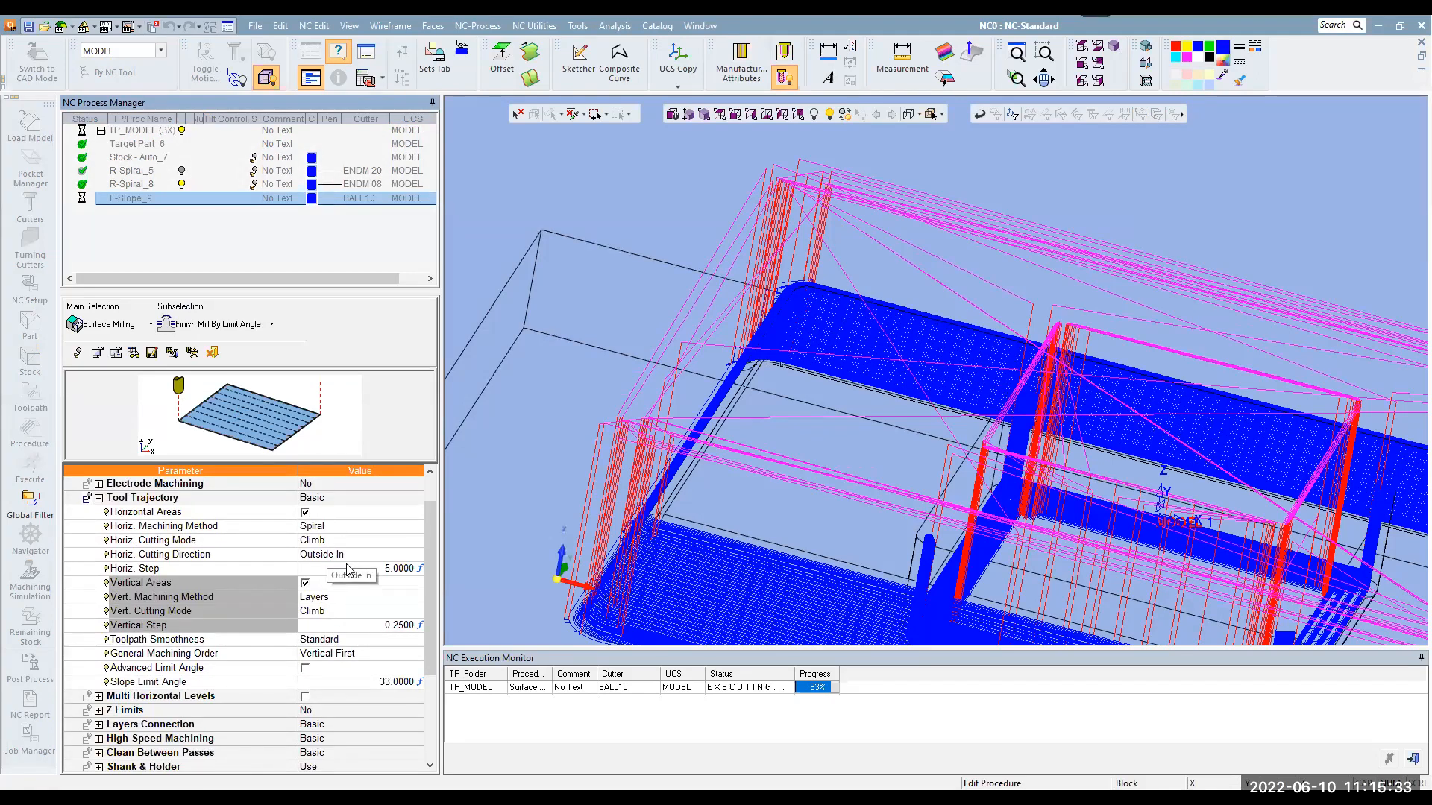
{"action": "scroll", "coordinate": [360, 626], "scroll_direction": "down", "scroll_amount": 2}
{"action": "left_click", "coordinate": [236, 571]}
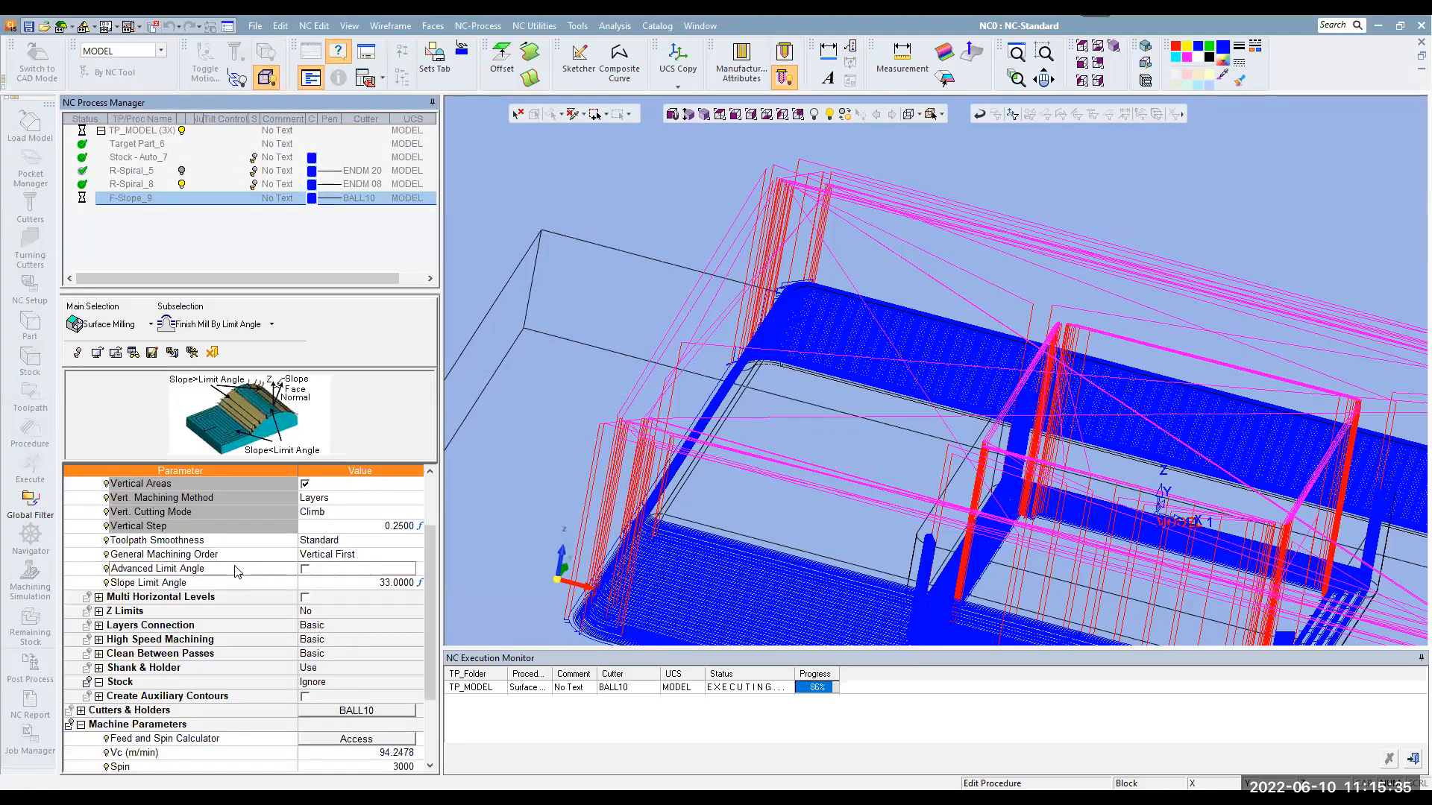
{"action": "scroll", "coordinate": [260, 550], "scroll_direction": "up", "scroll_amount": 2}
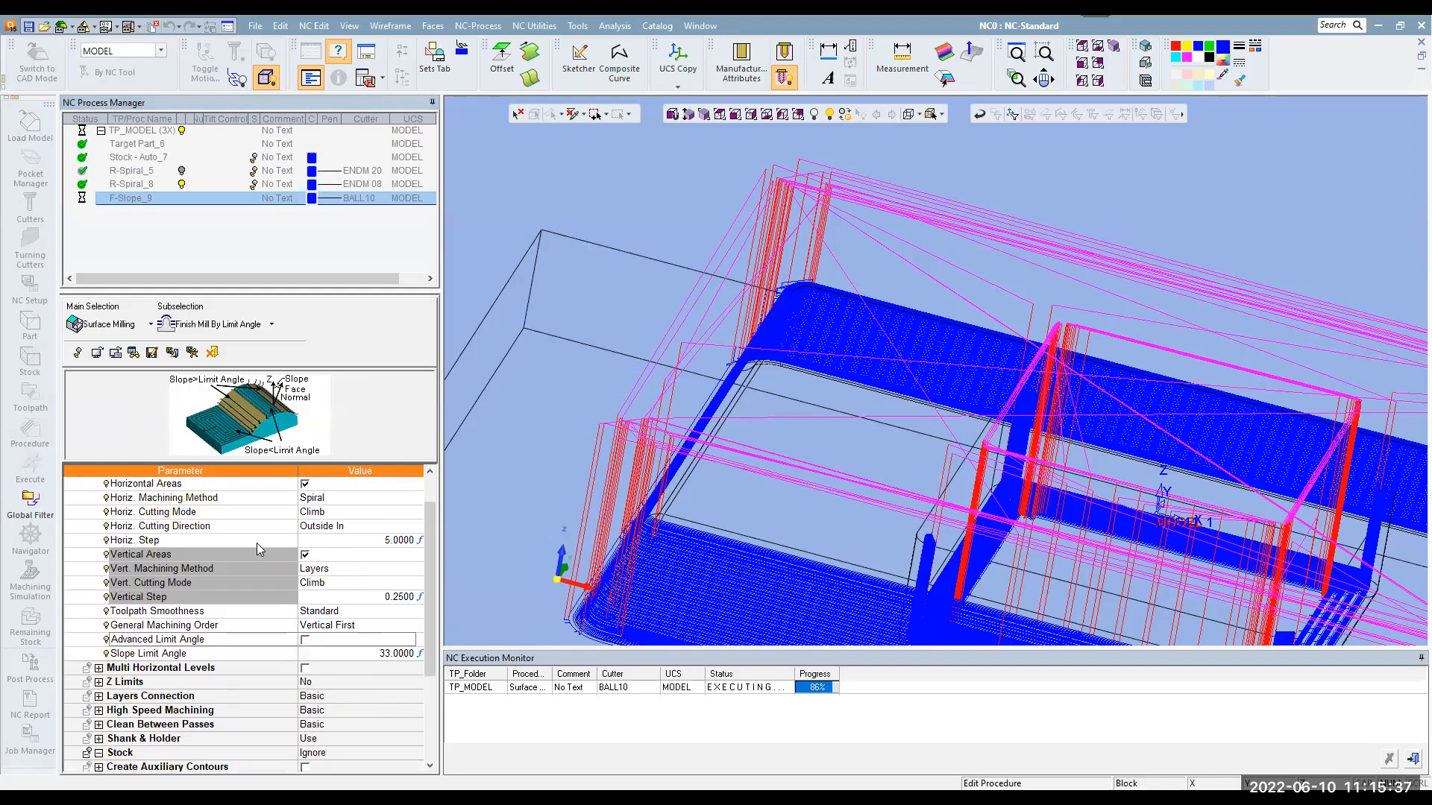
{"action": "scroll", "coordinate": [256, 544], "scroll_direction": "down", "scroll_amount": 1}
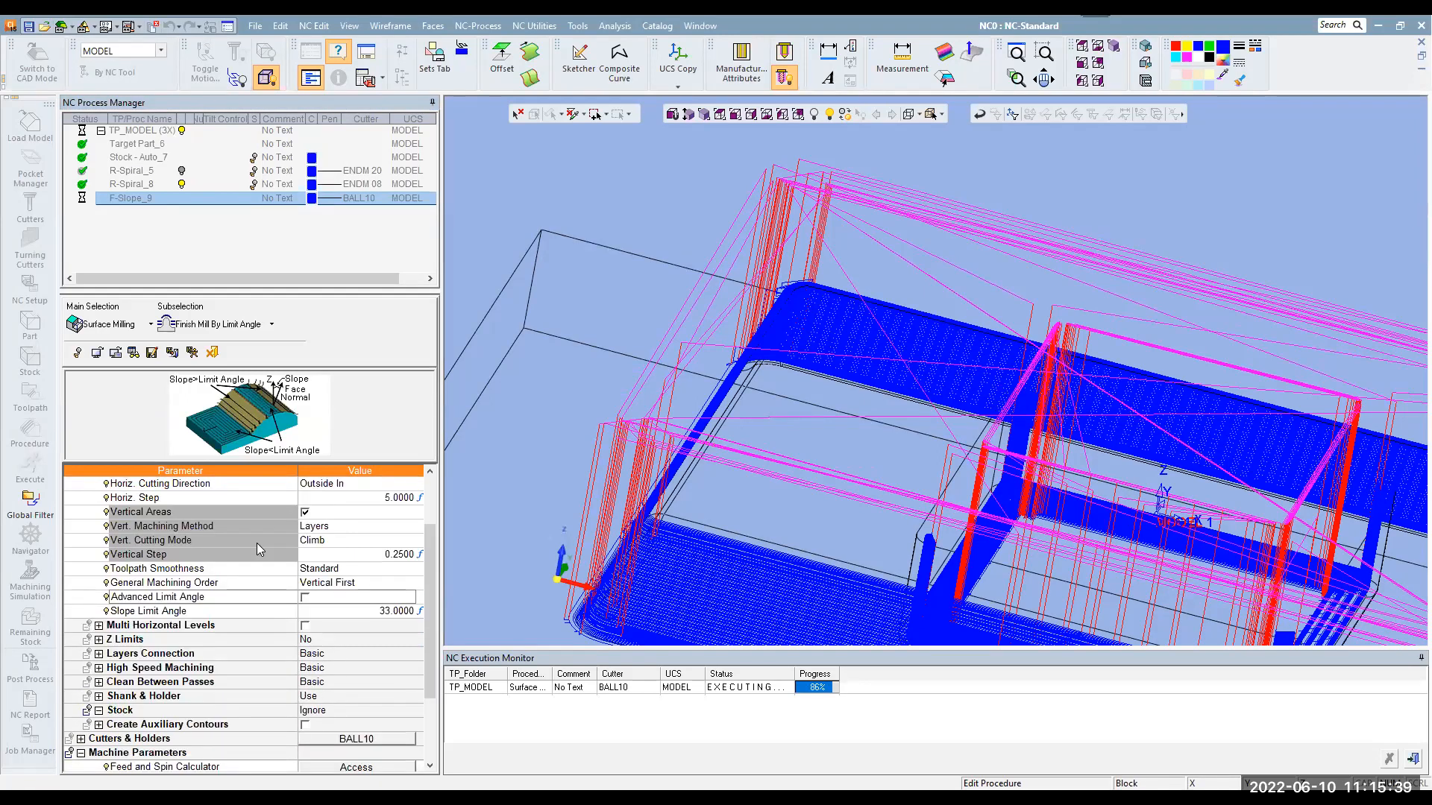
{"action": "scroll", "coordinate": [256, 543], "scroll_direction": "down", "scroll_amount": 1}
{"action": "scroll", "coordinate": [257, 550], "scroll_direction": "down", "scroll_amount": 4}
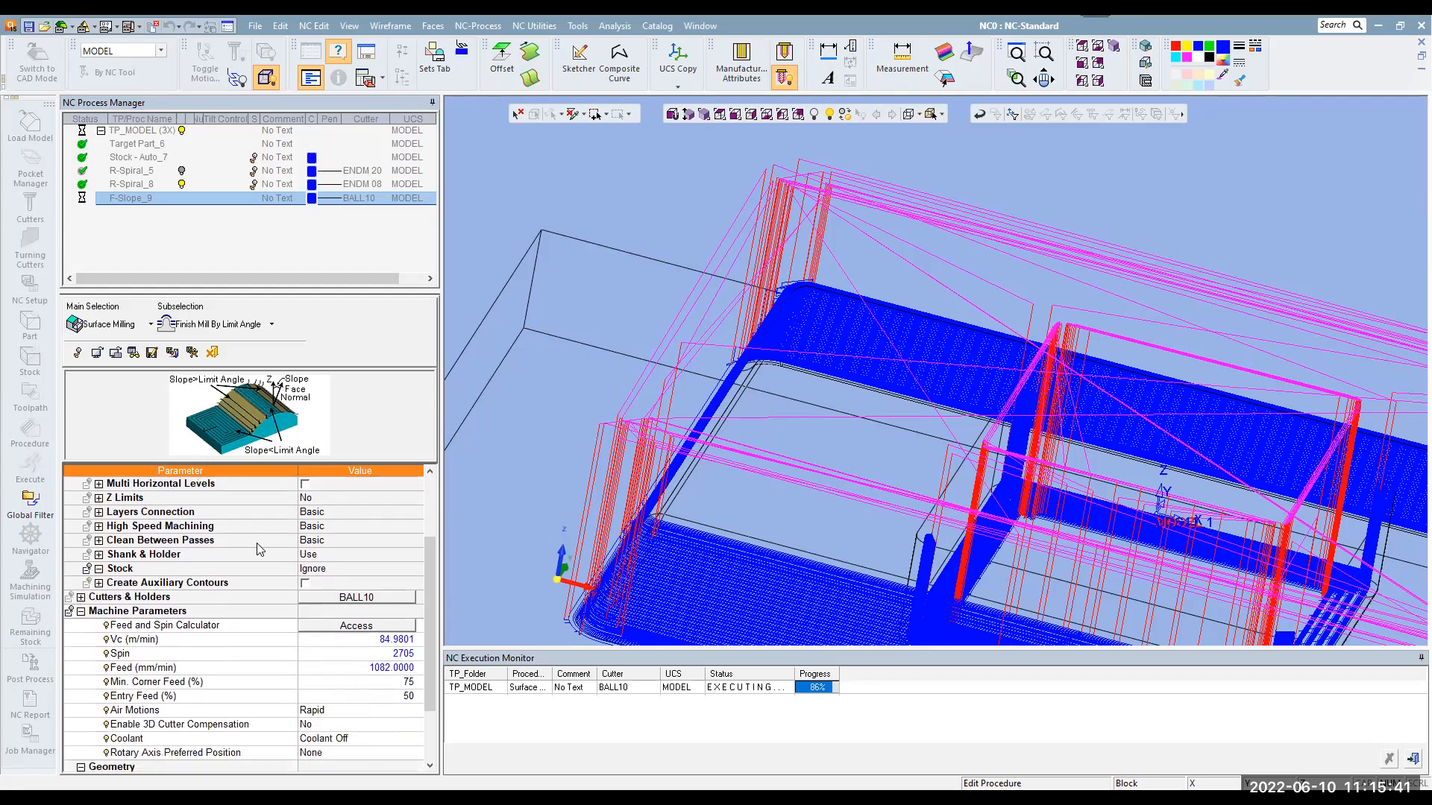
{"action": "scroll", "coordinate": [260, 549], "scroll_direction": "down", "scroll_amount": 1}
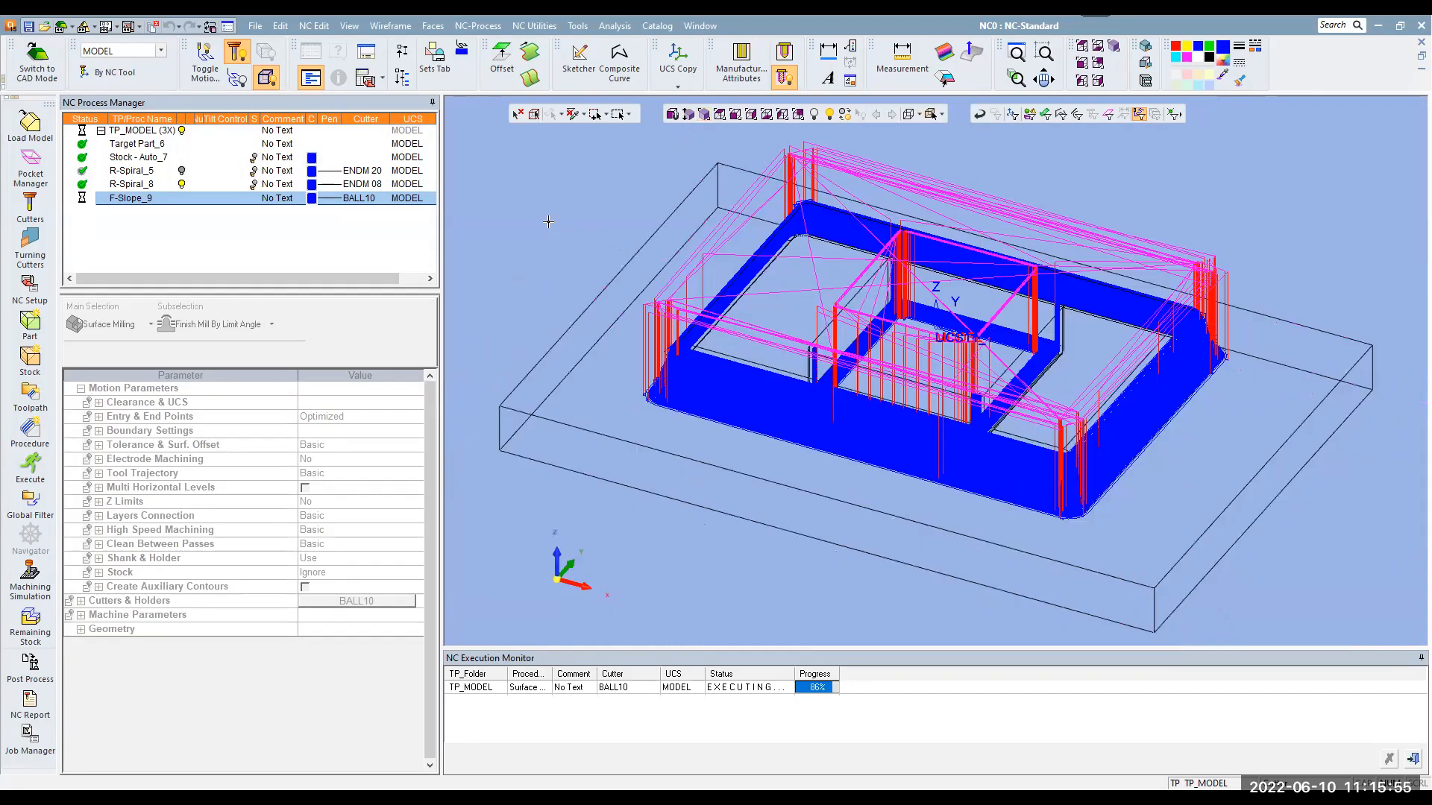
Hide the toolpath of the ENDM 08 roughing procedure
{"action": "left_click", "coordinate": [181, 185]}
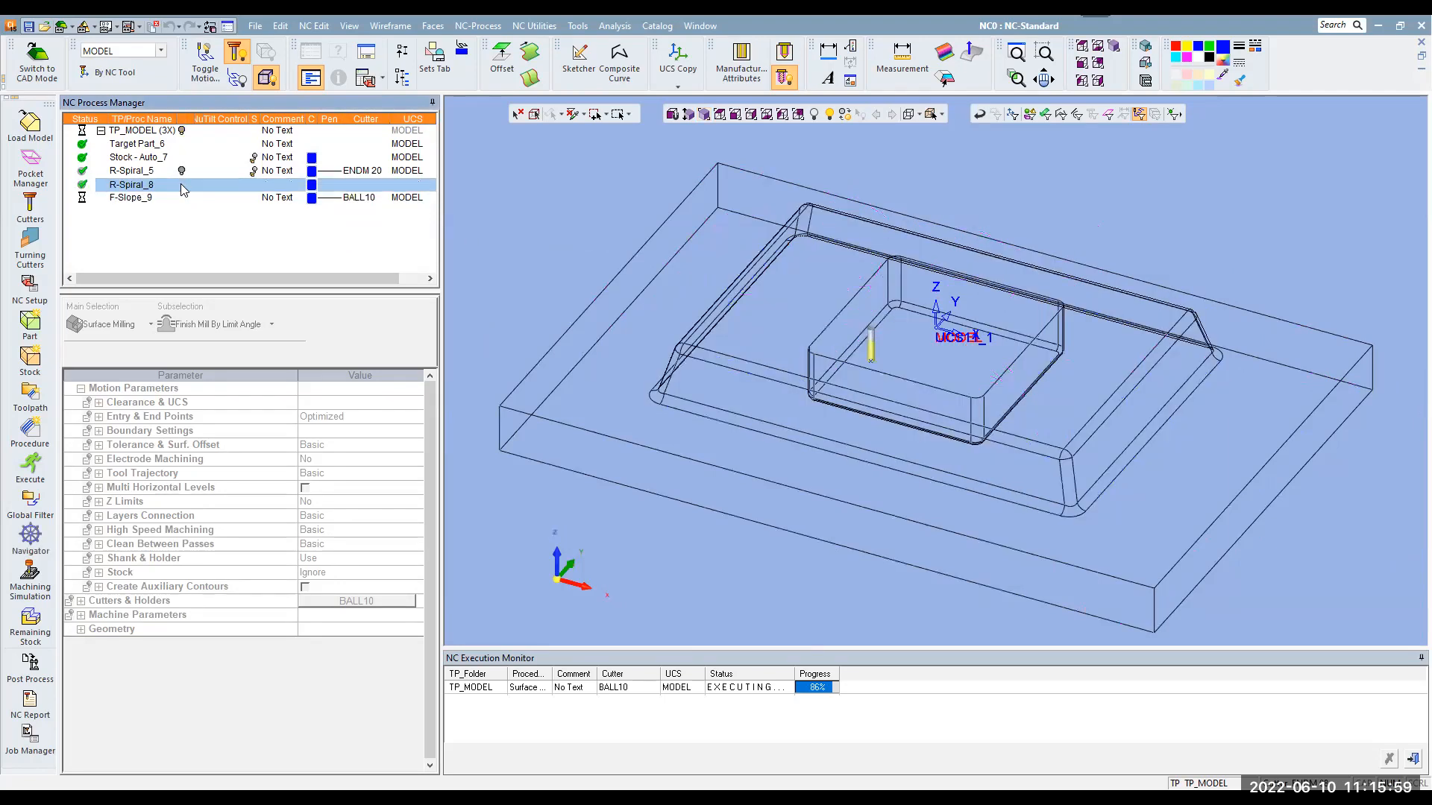
{"action": "left_click", "coordinate": [181, 185]}
{"action": "left_click", "coordinate": [182, 186]}
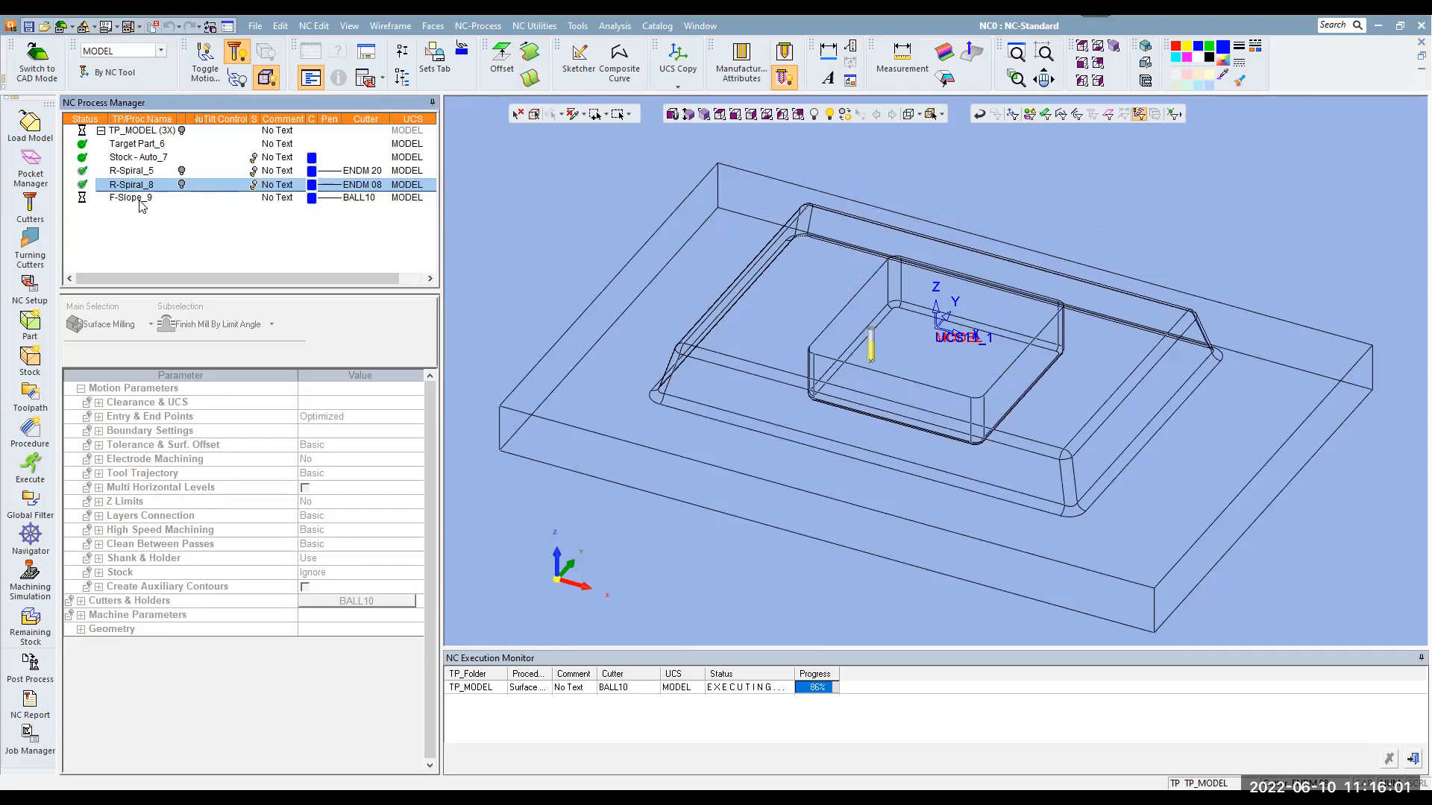
Reopen the BALL10 finishing procedure, review its slope limit angle, and save and calculate it
{"action": "double_click", "coordinate": [140, 200]}
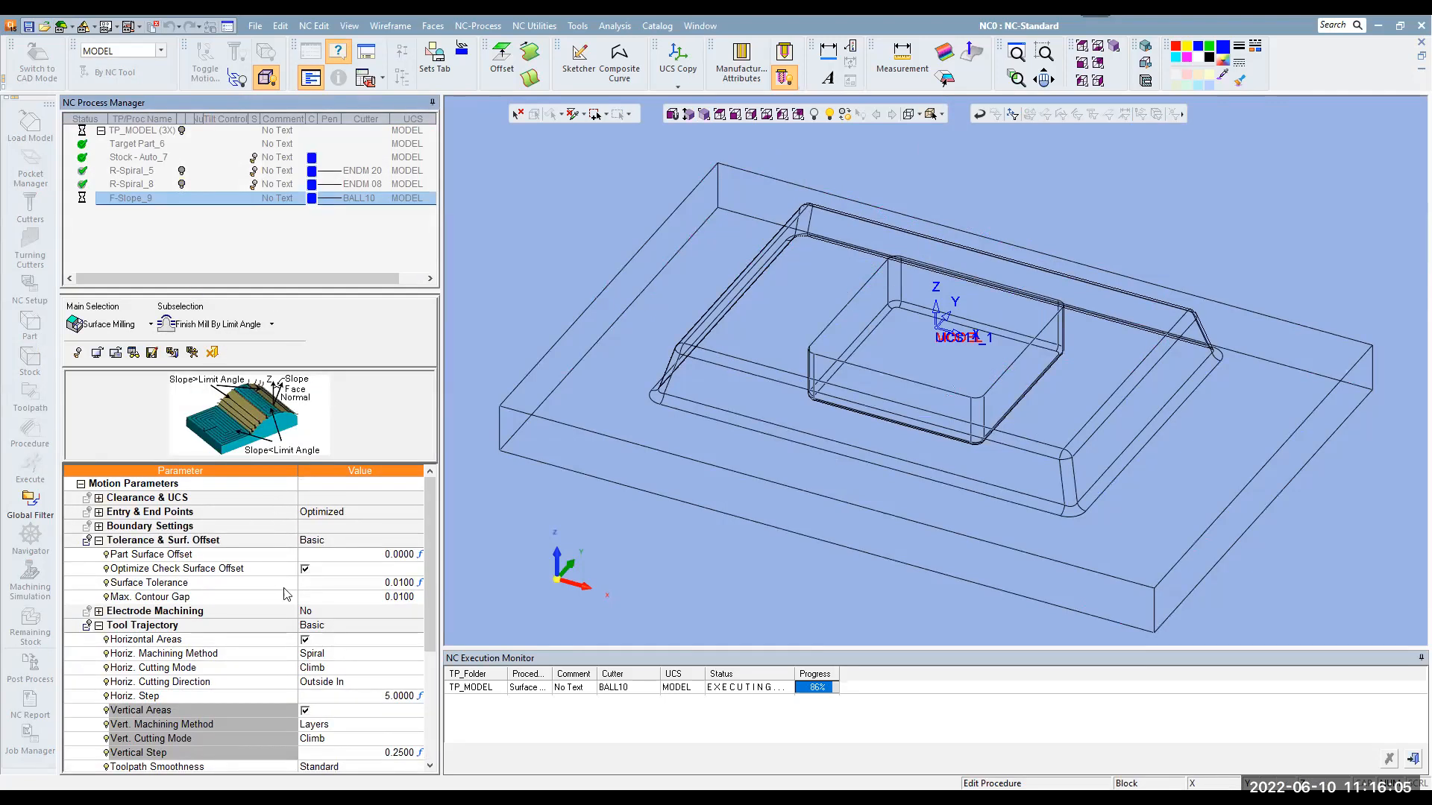
{"action": "scroll", "coordinate": [285, 595], "scroll_direction": "down", "scroll_amount": 2}
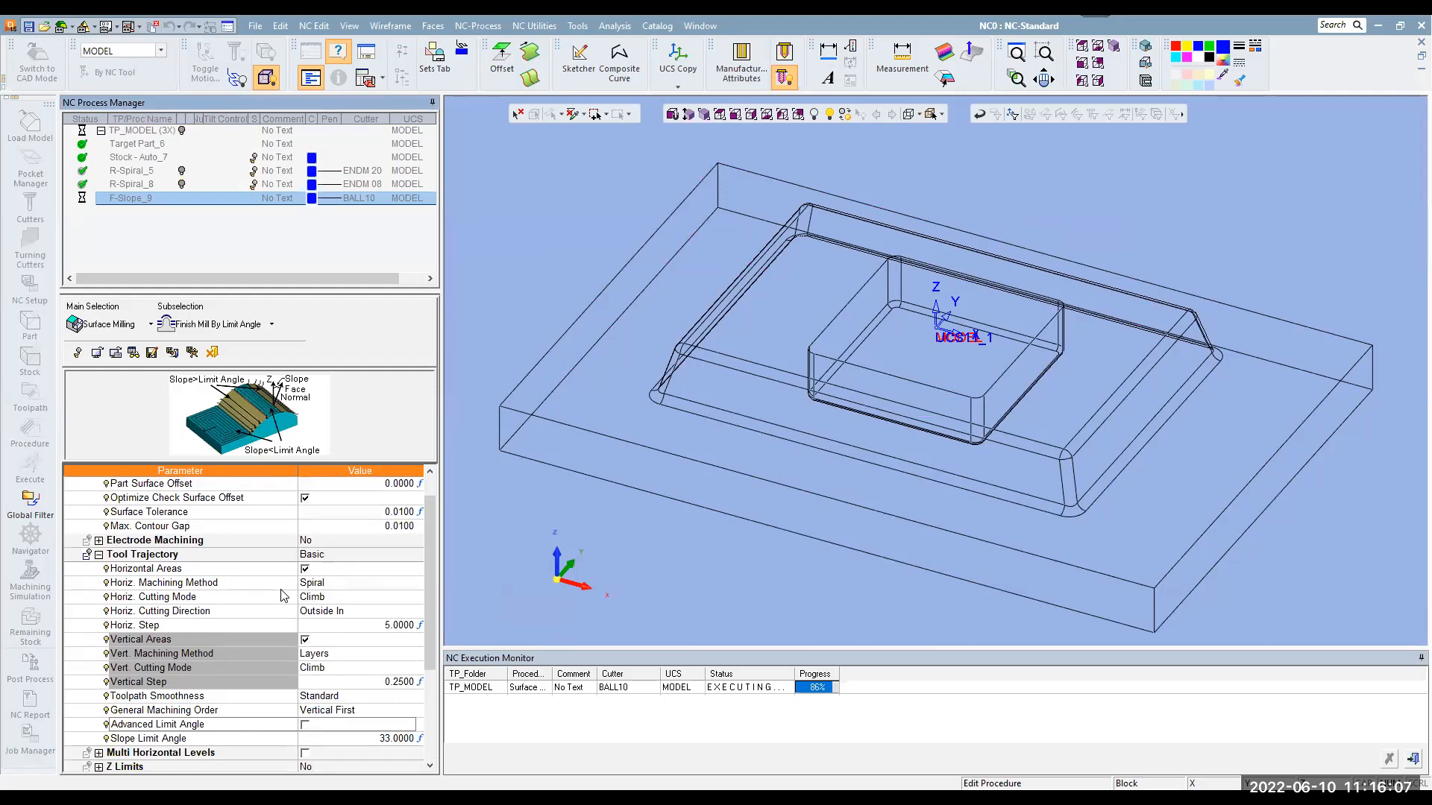
{"action": "scroll", "coordinate": [284, 596], "scroll_direction": "down", "scroll_amount": 1}
{"action": "left_click", "coordinate": [183, 710]}
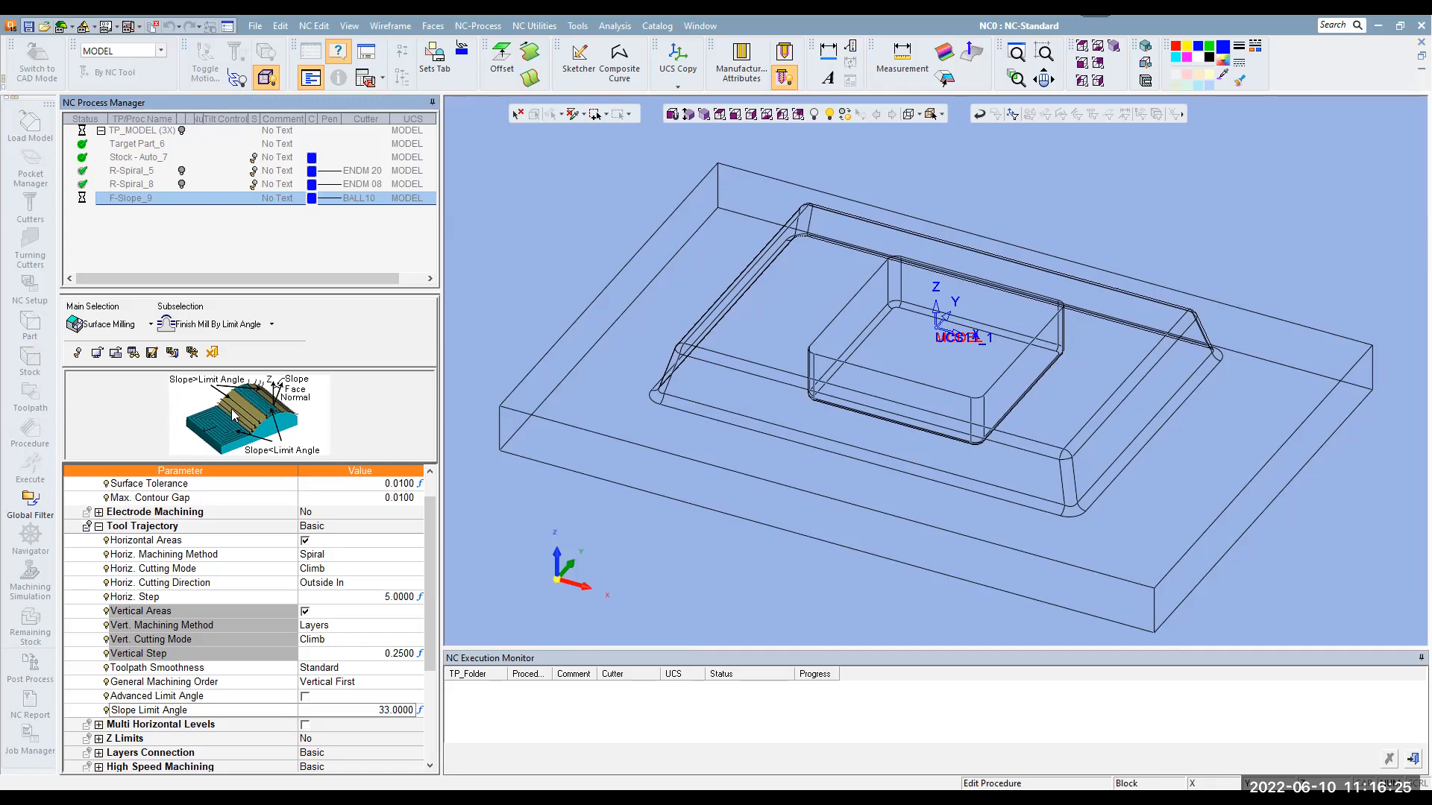
{"action": "middle_click", "coordinate": [552, 282]}
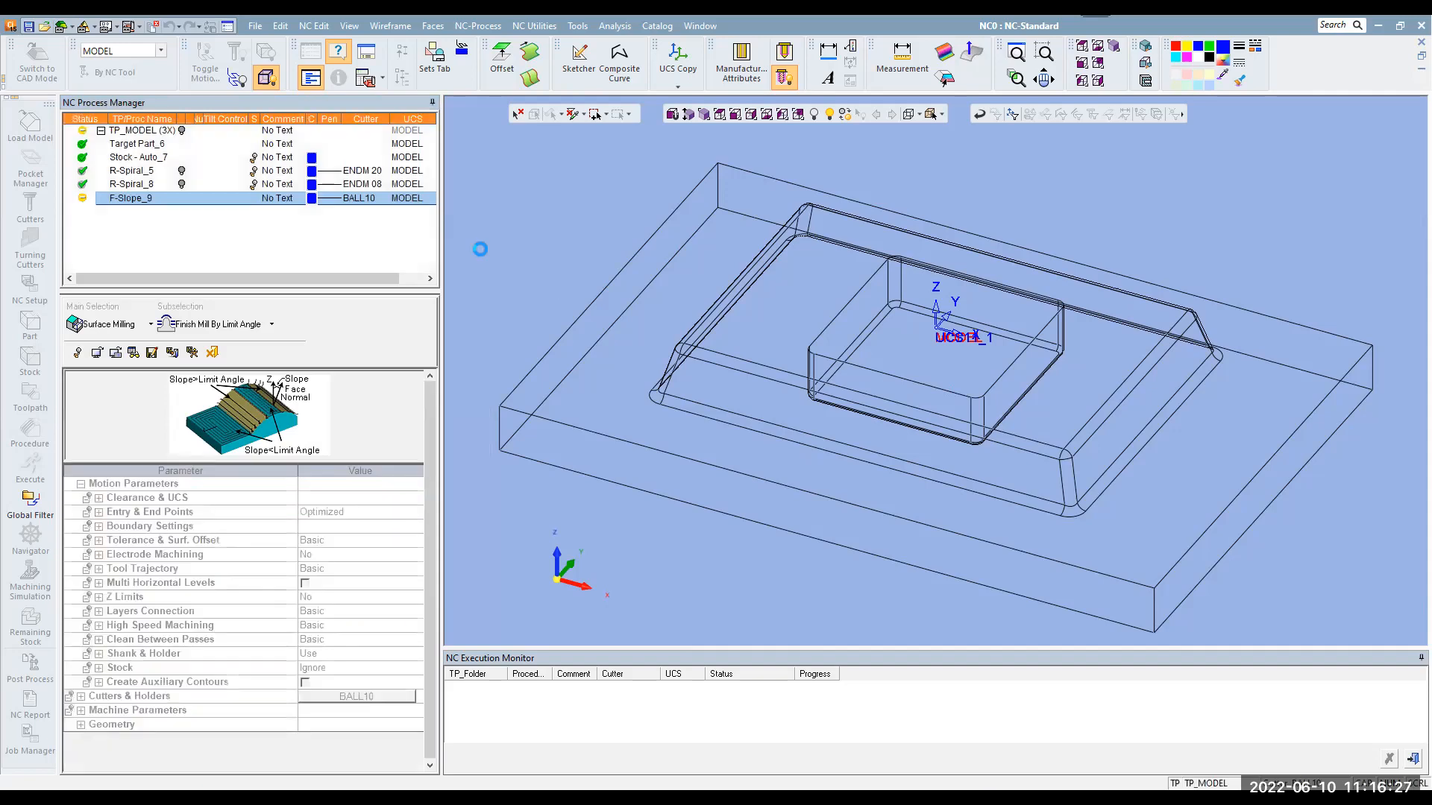
Examine the calculated finishing toolpath on the base plate, sloped walls, corners and pocket
{"action": "mouse_move", "coordinate": [573, 290]}
{"action": "middle_mouse_down"}
{"action": "mouse_move", "coordinate": [609, 237]}
{"action": "mouse_move", "coordinate": [597, 281]}
{"action": "middle_mouse_up"}
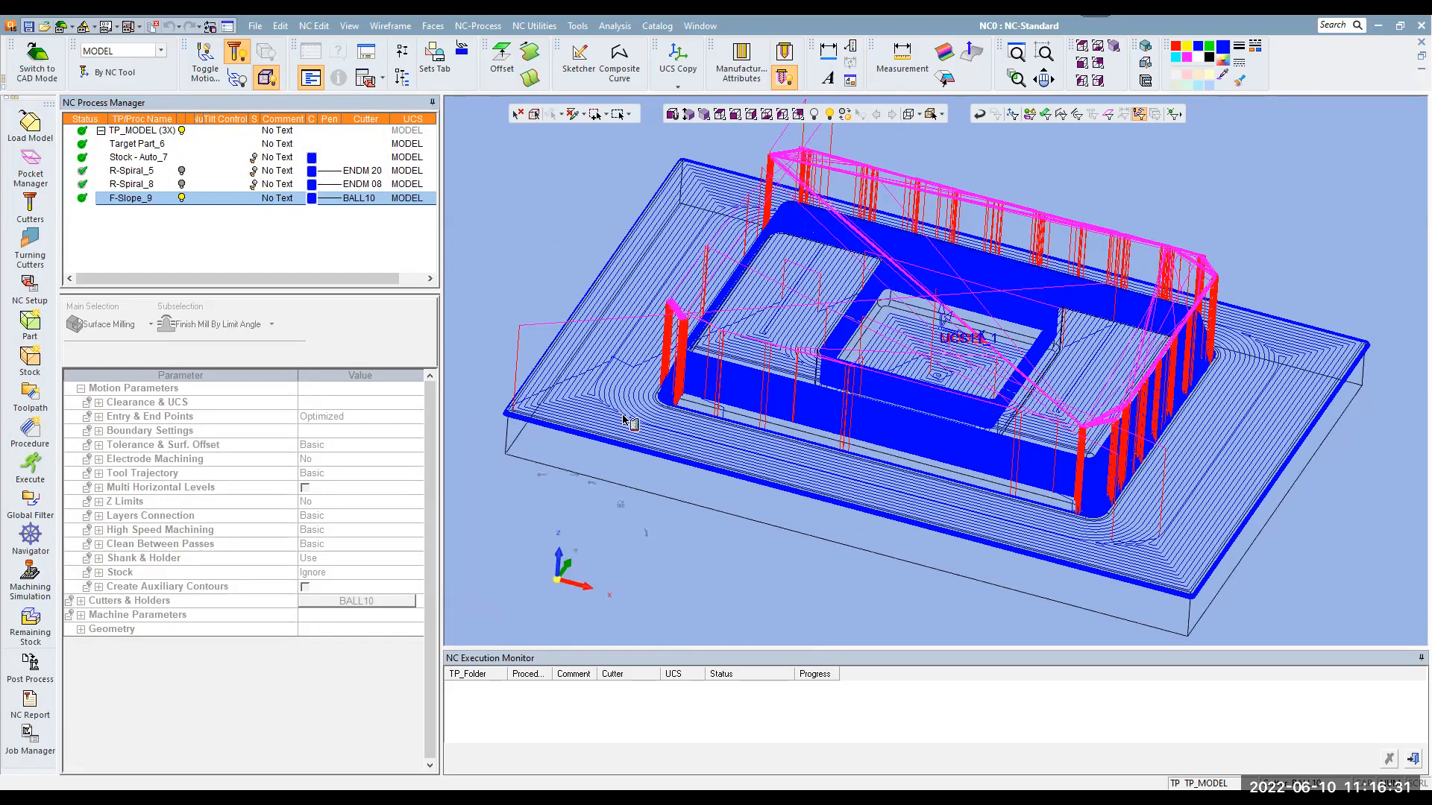
{"action": "scroll", "coordinate": [626, 410], "scroll_direction": "up", "scroll_amount": 3}
{"action": "middle_click_drag", "start_coordinate": [665, 421], "coordinate": [588, 402]}
{"action": "scroll", "coordinate": [589, 403], "scroll_direction": "up", "scroll_amount": 2}
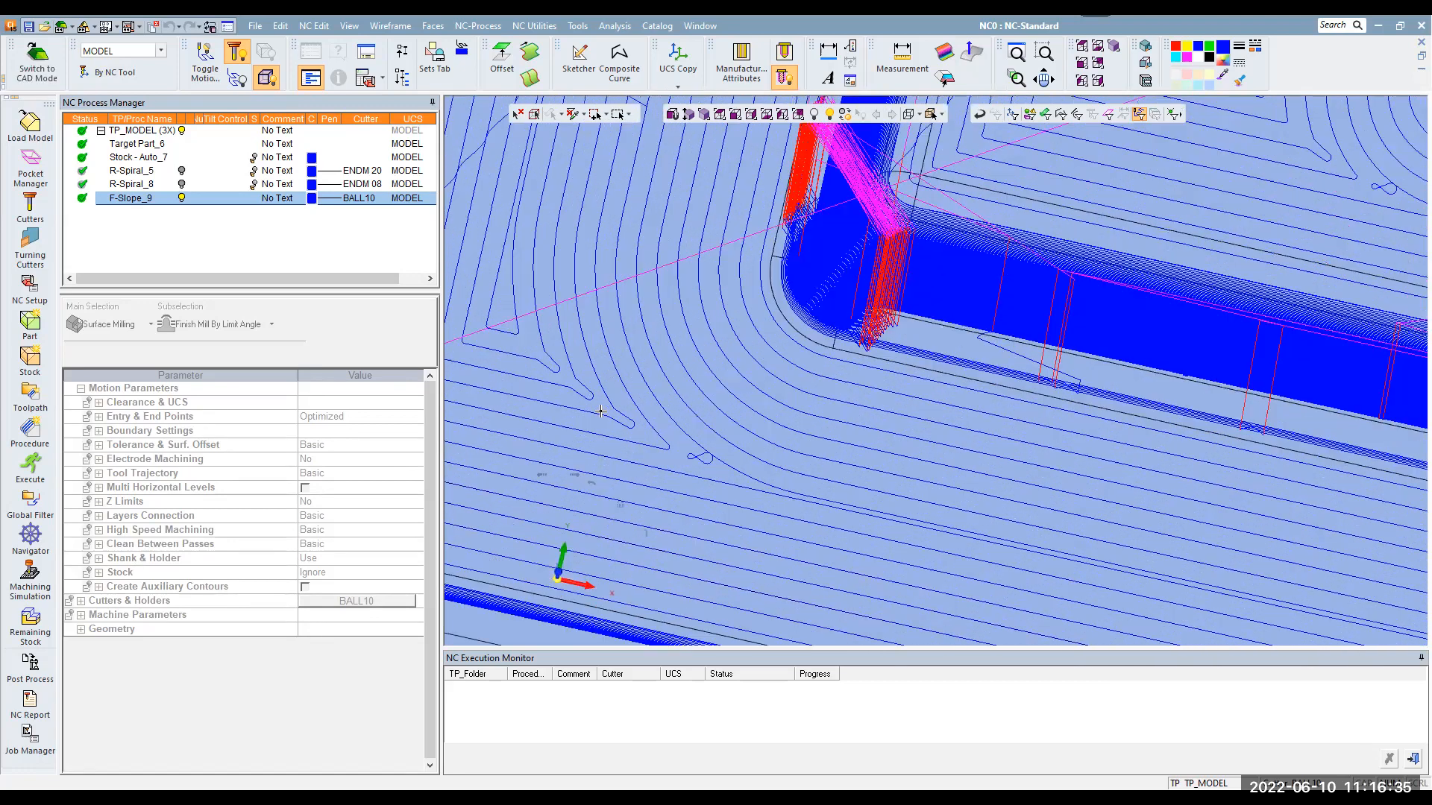
{"action": "scroll", "coordinate": [744, 340], "scroll_direction": "down", "scroll_amount": 2}
{"action": "scroll", "coordinate": [963, 326], "scroll_direction": "up", "scroll_amount": 3}
{"action": "middle_click_drag", "start_coordinate": [963, 326], "coordinate": [965, 246]}
{"action": "scroll", "coordinate": [930, 261], "scroll_direction": "down", "scroll_amount": 5}
{"action": "middle_click_drag", "start_coordinate": [1153, 332], "coordinate": [1086, 328]}
{"action": "scroll", "coordinate": [1082, 342], "scroll_direction": "up", "scroll_amount": 3}
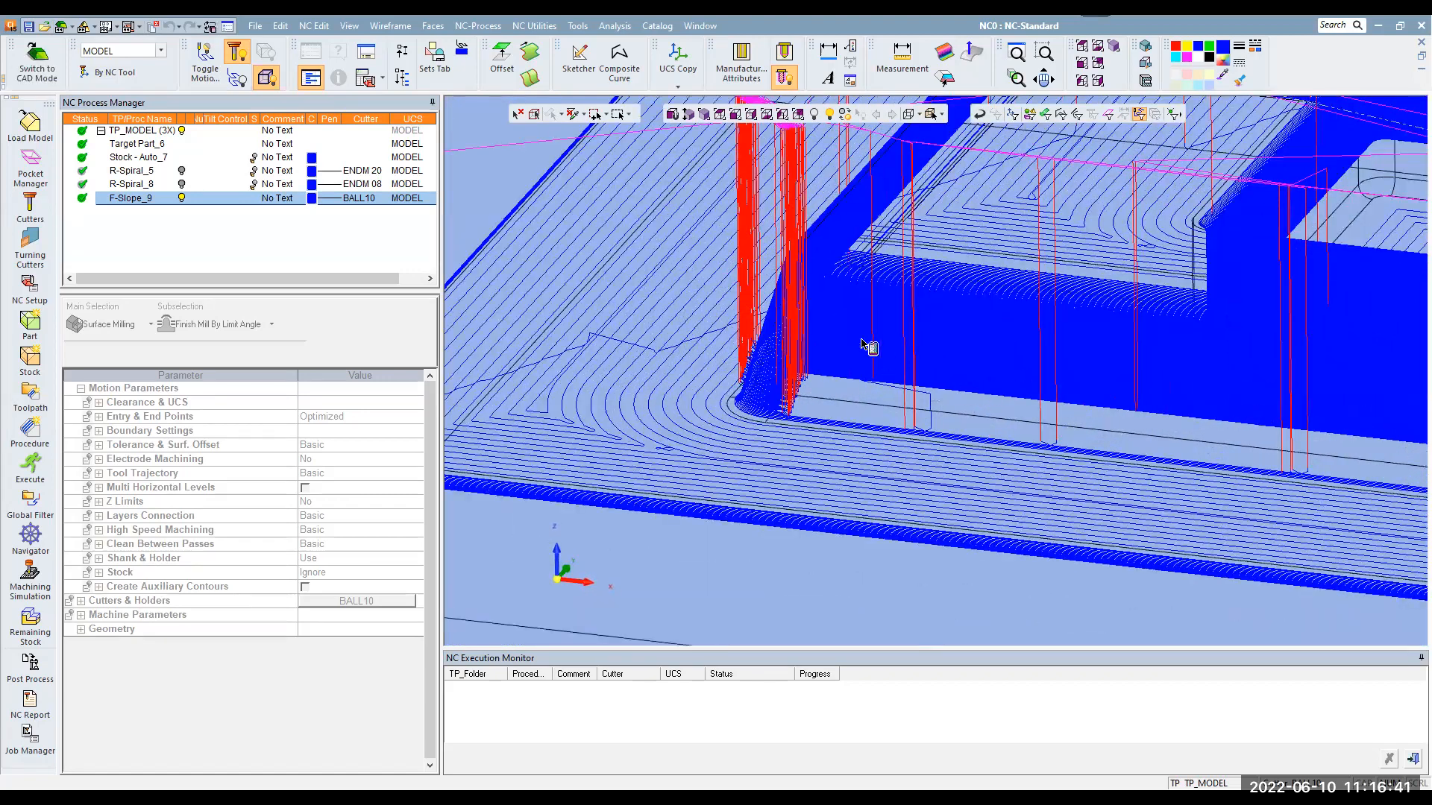
{"action": "scroll", "coordinate": [866, 348], "scroll_direction": "up", "scroll_amount": 3}
{"action": "scroll", "coordinate": [887, 373], "scroll_direction": "down", "scroll_amount": 5}
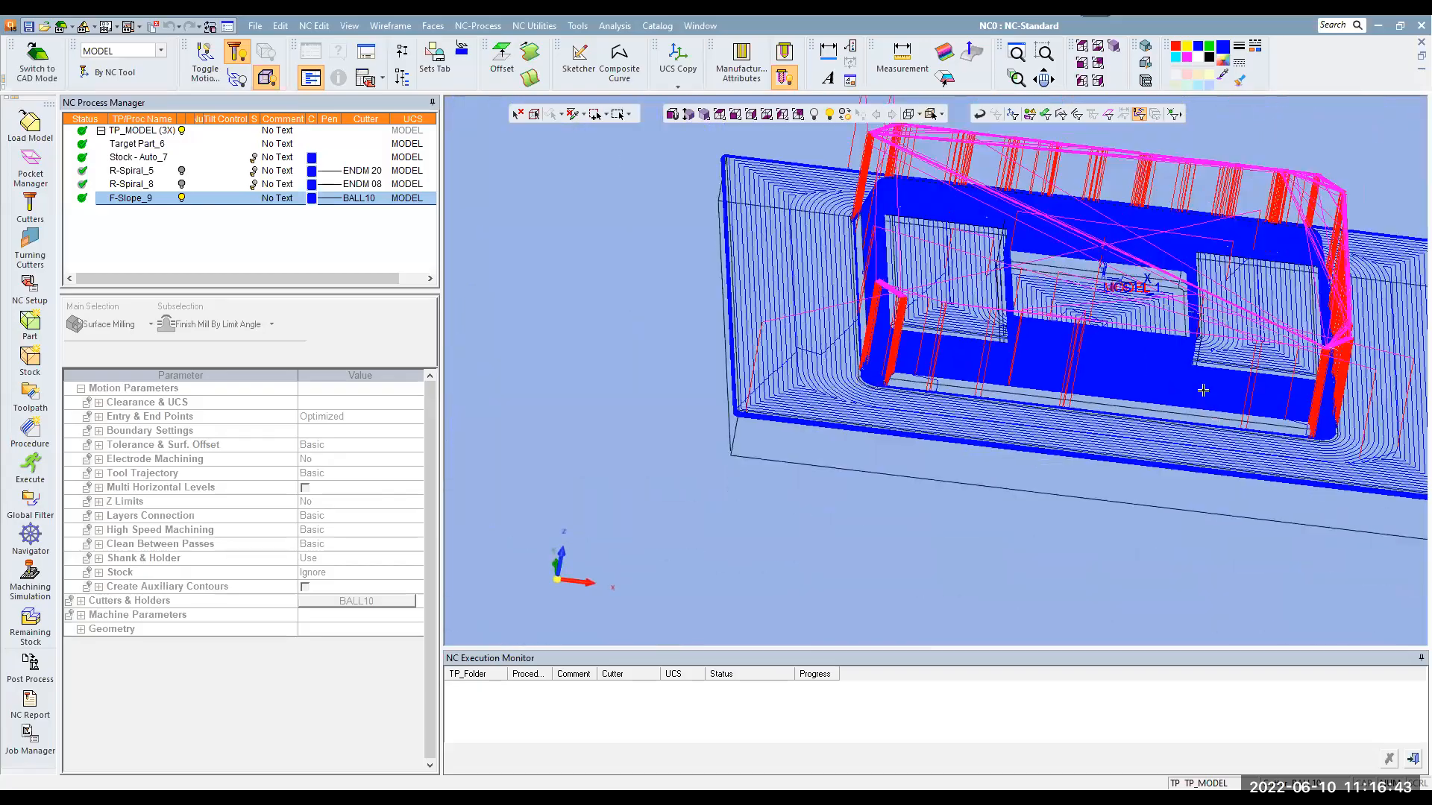
{"action": "scroll", "coordinate": [1198, 388], "scroll_direction": "up", "scroll_amount": 4}
{"action": "middle_click_drag", "start_coordinate": [1117, 361], "coordinate": [781, 308]}
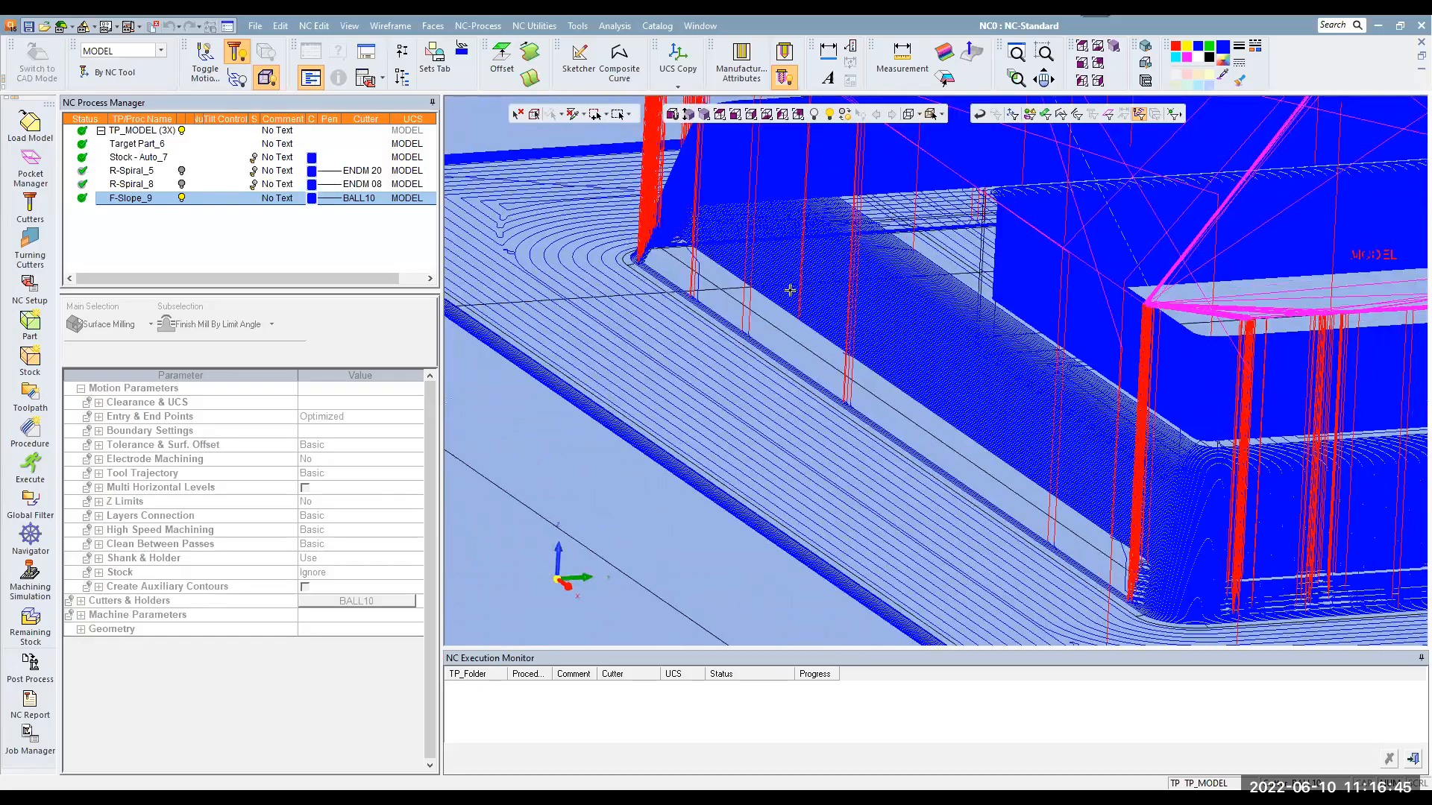
{"action": "middle_click_drag", "start_coordinate": [826, 326], "coordinate": [802, 358]}
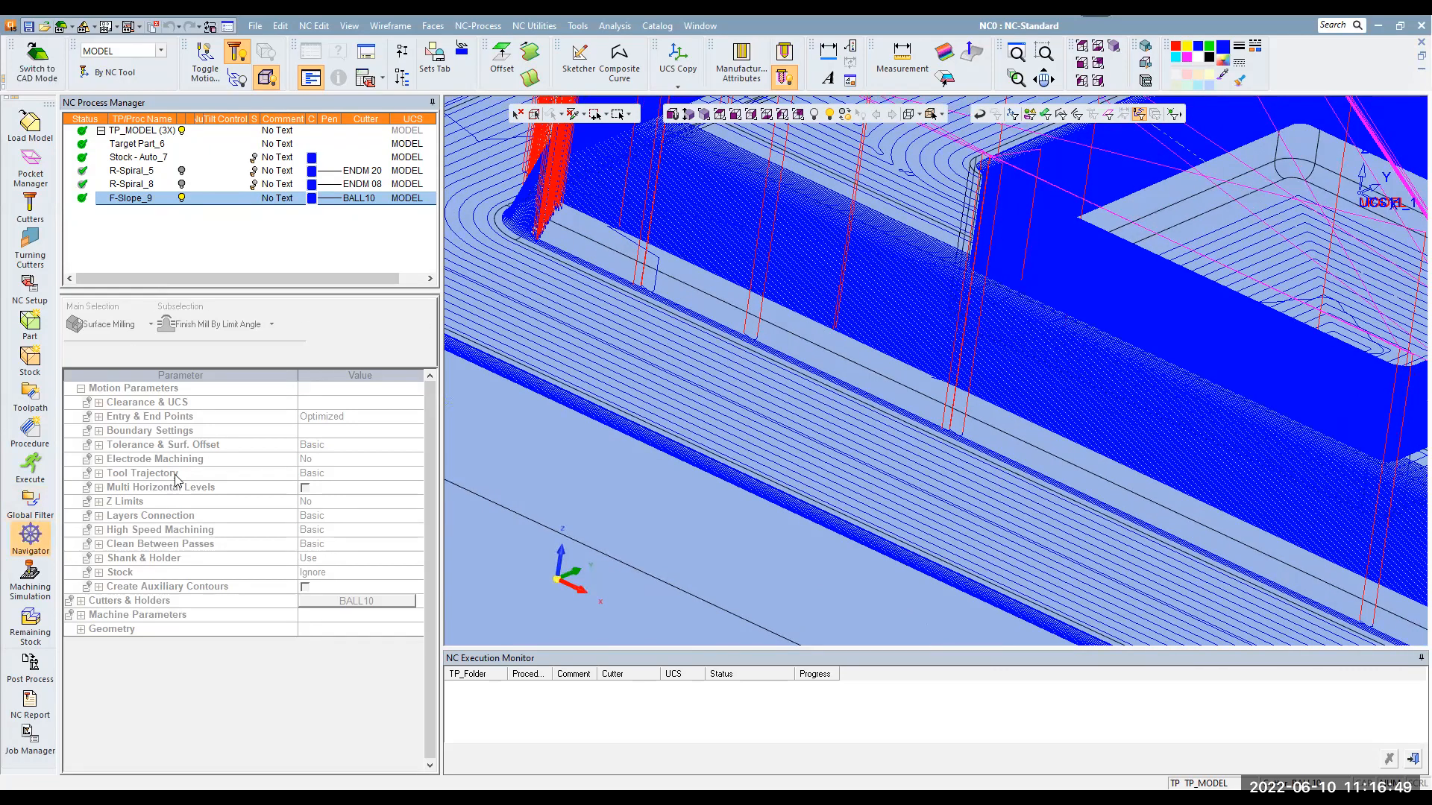
Place the cutter at the raised block's base corner in the finishing toolpath's Navigator and display the model shaded
{"action": "left_click", "coordinate": [580, 219]}
{"action": "scroll", "coordinate": [645, 245], "scroll_direction": "down", "scroll_amount": 4}
{"action": "middle_click_drag", "start_coordinate": [764, 245], "coordinate": [825, 288]}
{"action": "left_click", "coordinate": [825, 289]}
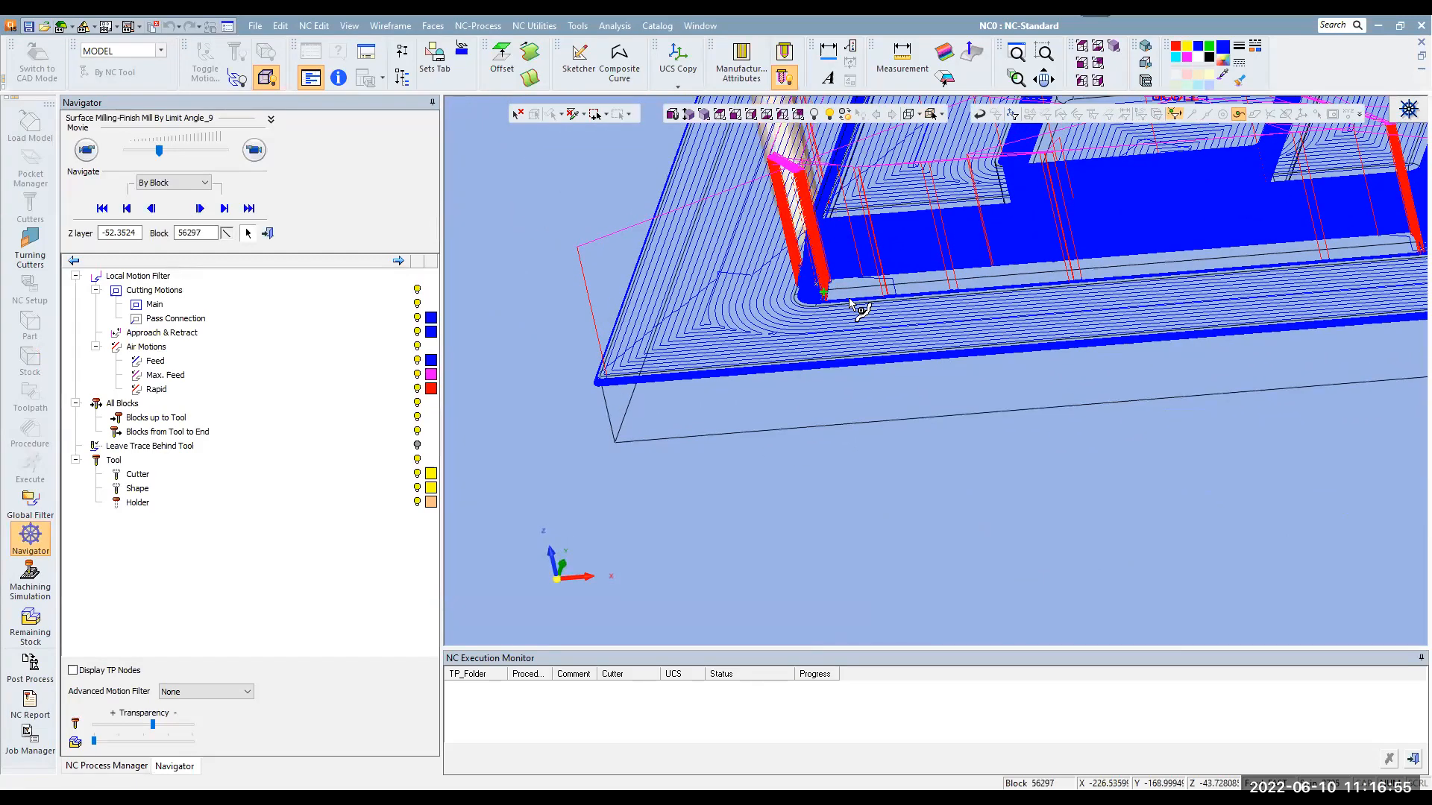
{"action": "left_click", "coordinate": [908, 116]}
{"action": "middle_click_drag", "start_coordinate": [826, 358], "coordinate": [913, 319]}
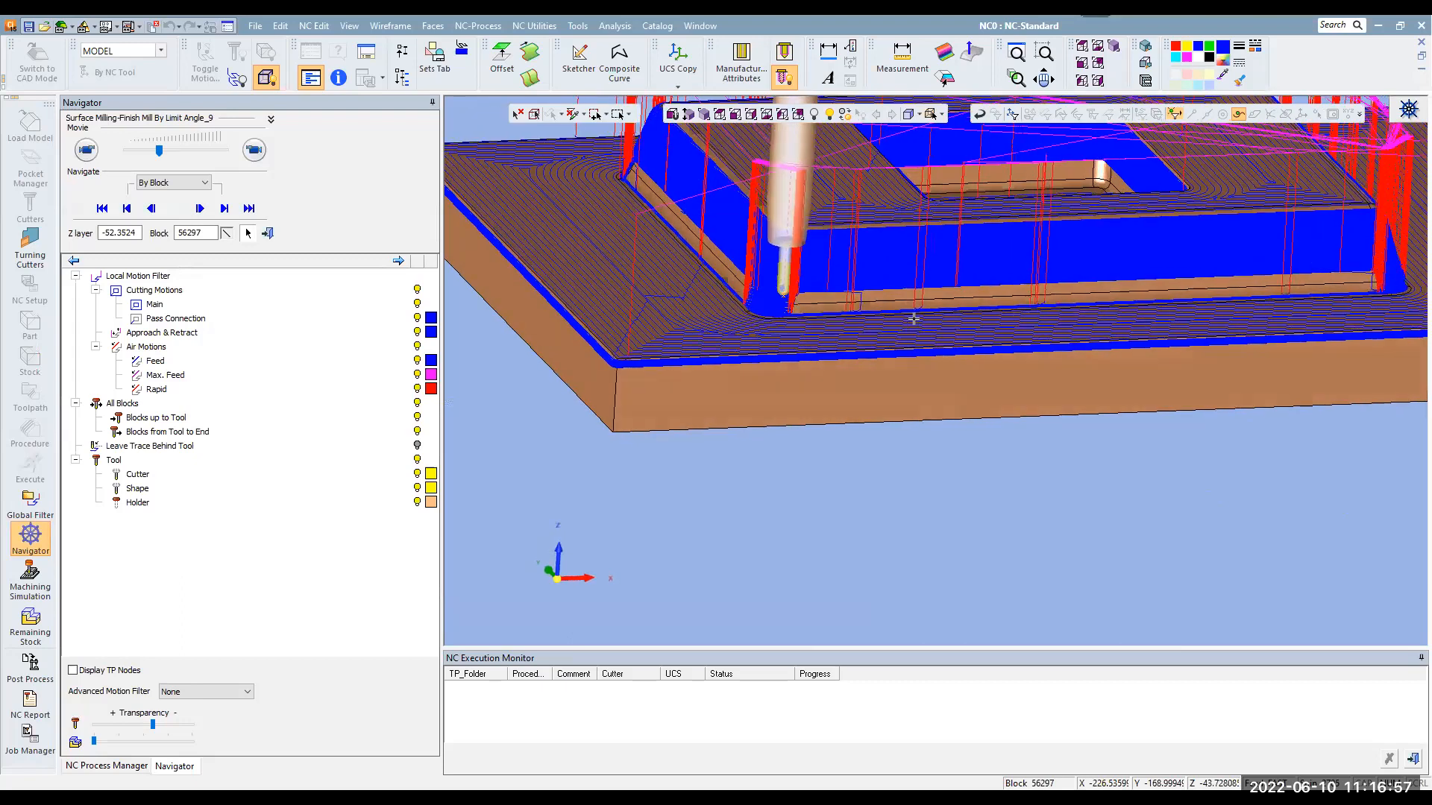
Switch the Navigator to layer display, examine the cutter and holder clearance at the raised block's sloped wall, and exit the Navigator
{"action": "left_click", "coordinate": [195, 184]}
{"action": "left_click", "coordinate": [186, 216]}
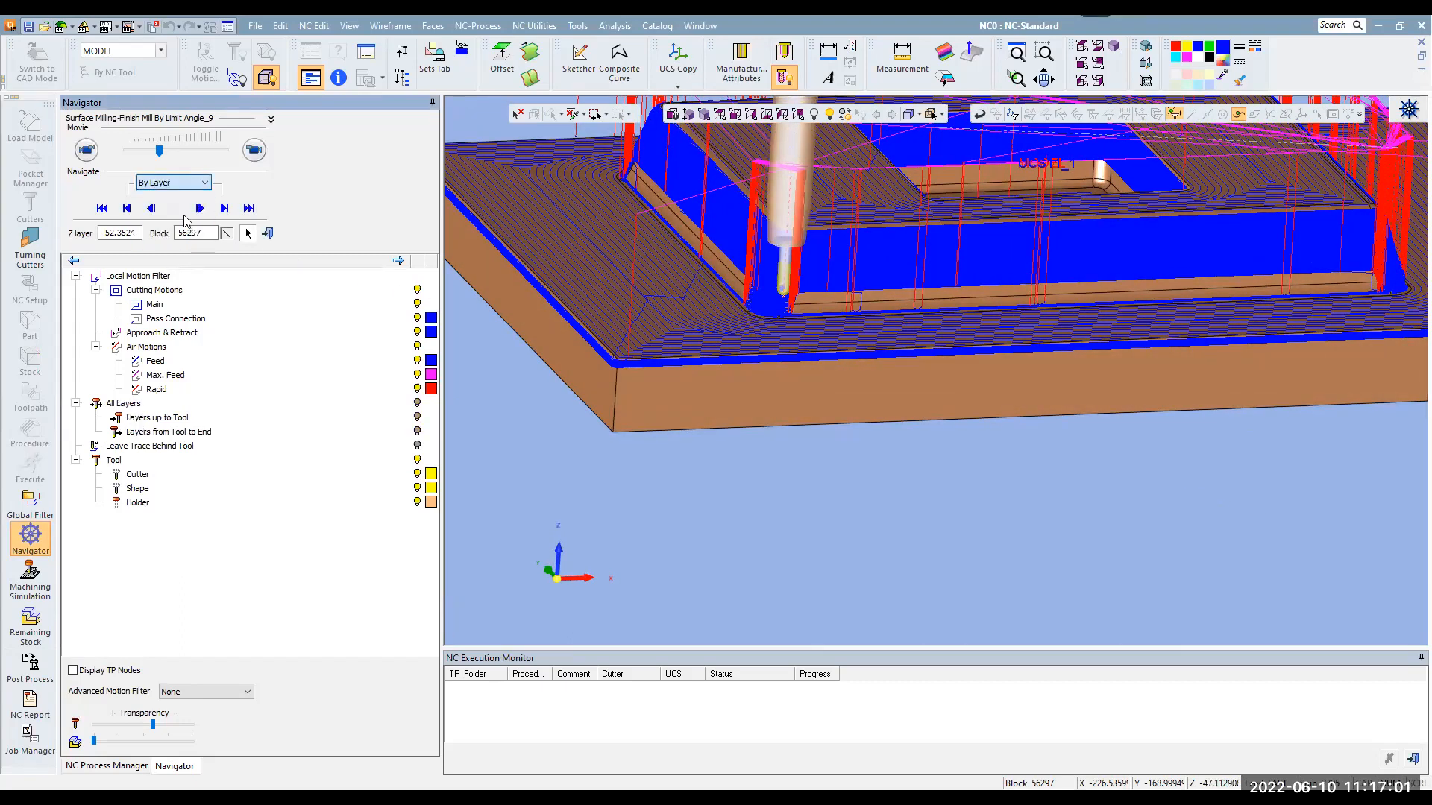
{"action": "scroll", "coordinate": [813, 296], "scroll_direction": "up", "scroll_amount": 5}
{"action": "middle_click_drag", "start_coordinate": [813, 296], "coordinate": [729, 191]}
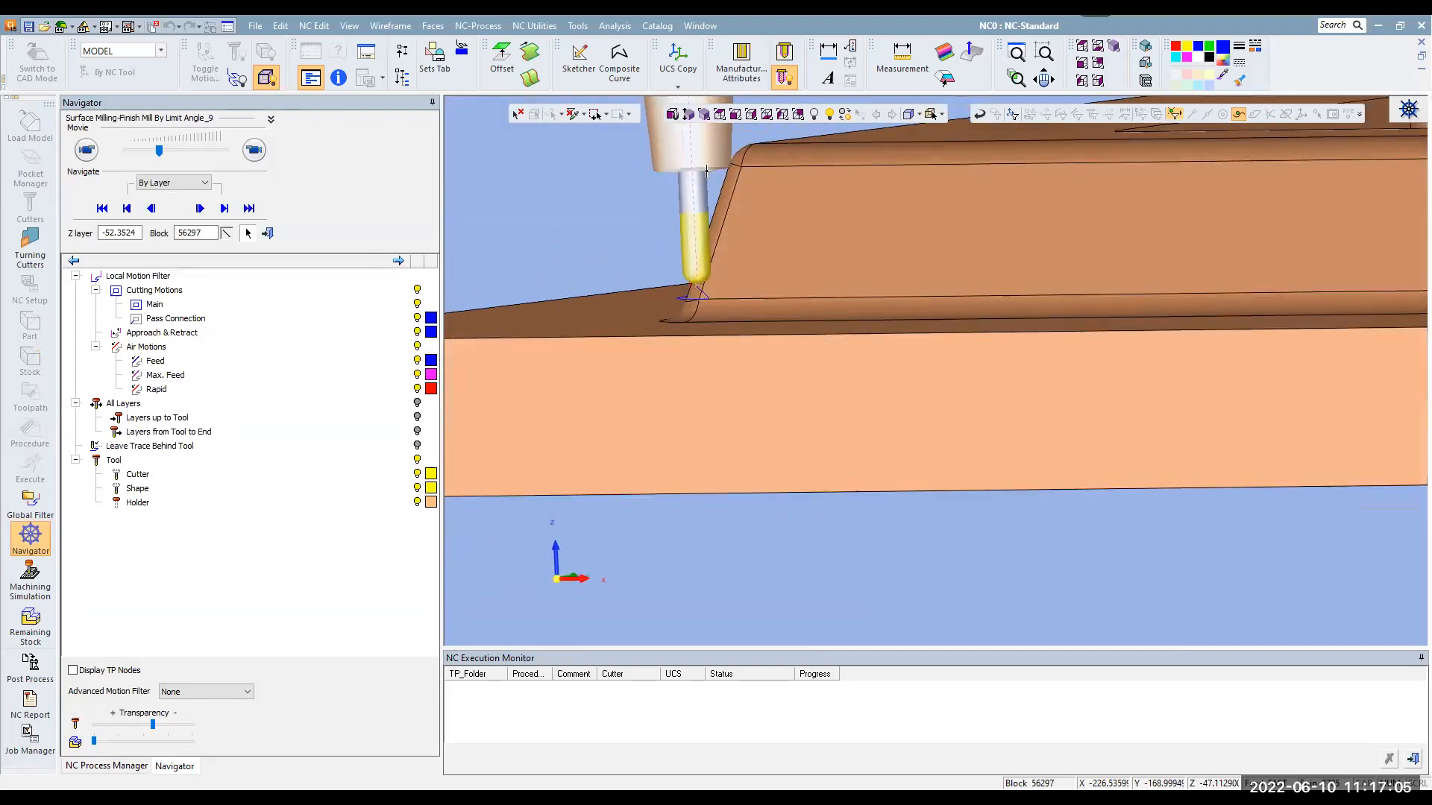
{"action": "middle_click_drag", "start_coordinate": [712, 277], "coordinate": [779, 324]}
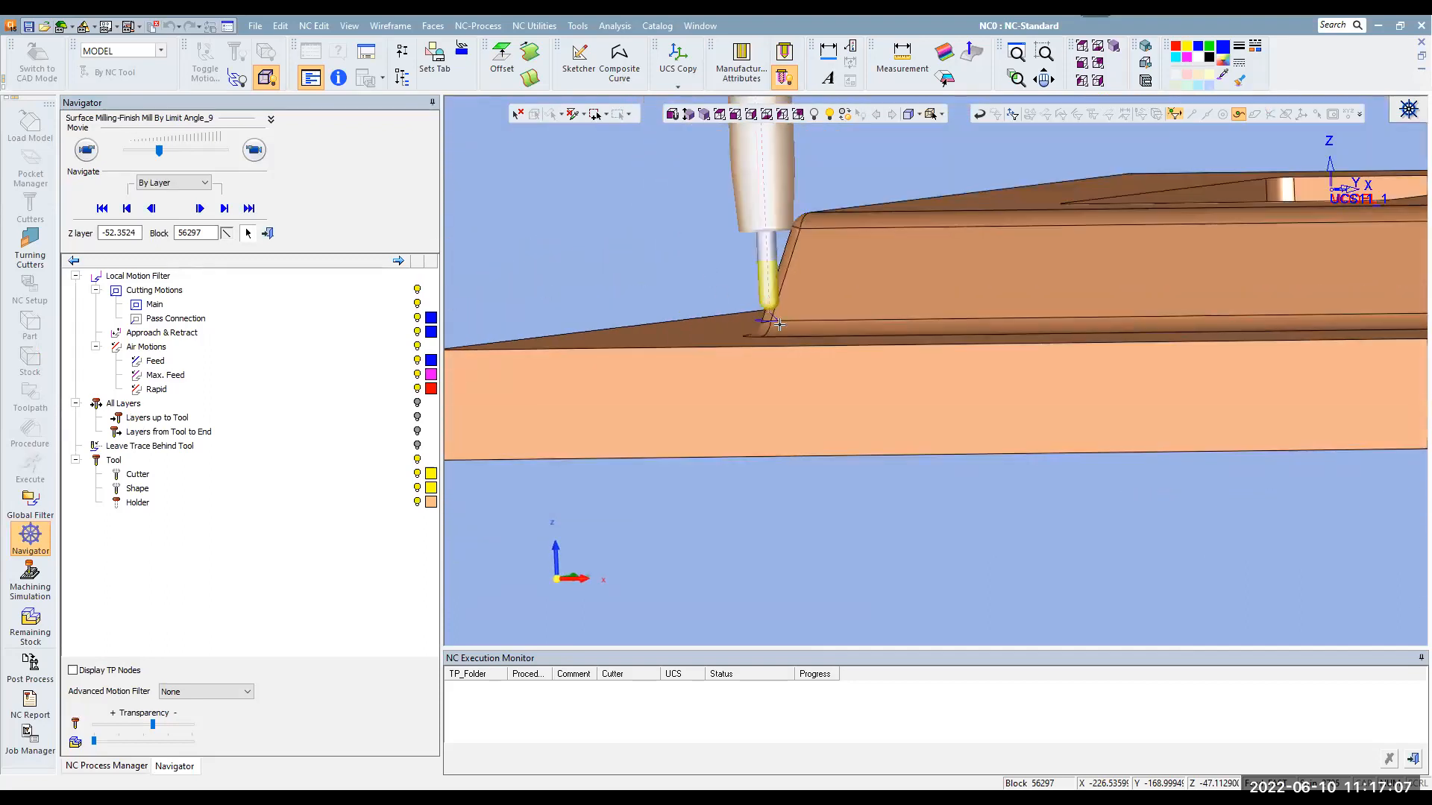
{"action": "middle_click_drag", "start_coordinate": [898, 275], "coordinate": [930, 310]}
{"action": "scroll", "coordinate": [924, 277], "scroll_direction": "down", "scroll_amount": 5}
{"action": "scroll", "coordinate": [1173, 394], "scroll_direction": "up", "scroll_amount": 2}
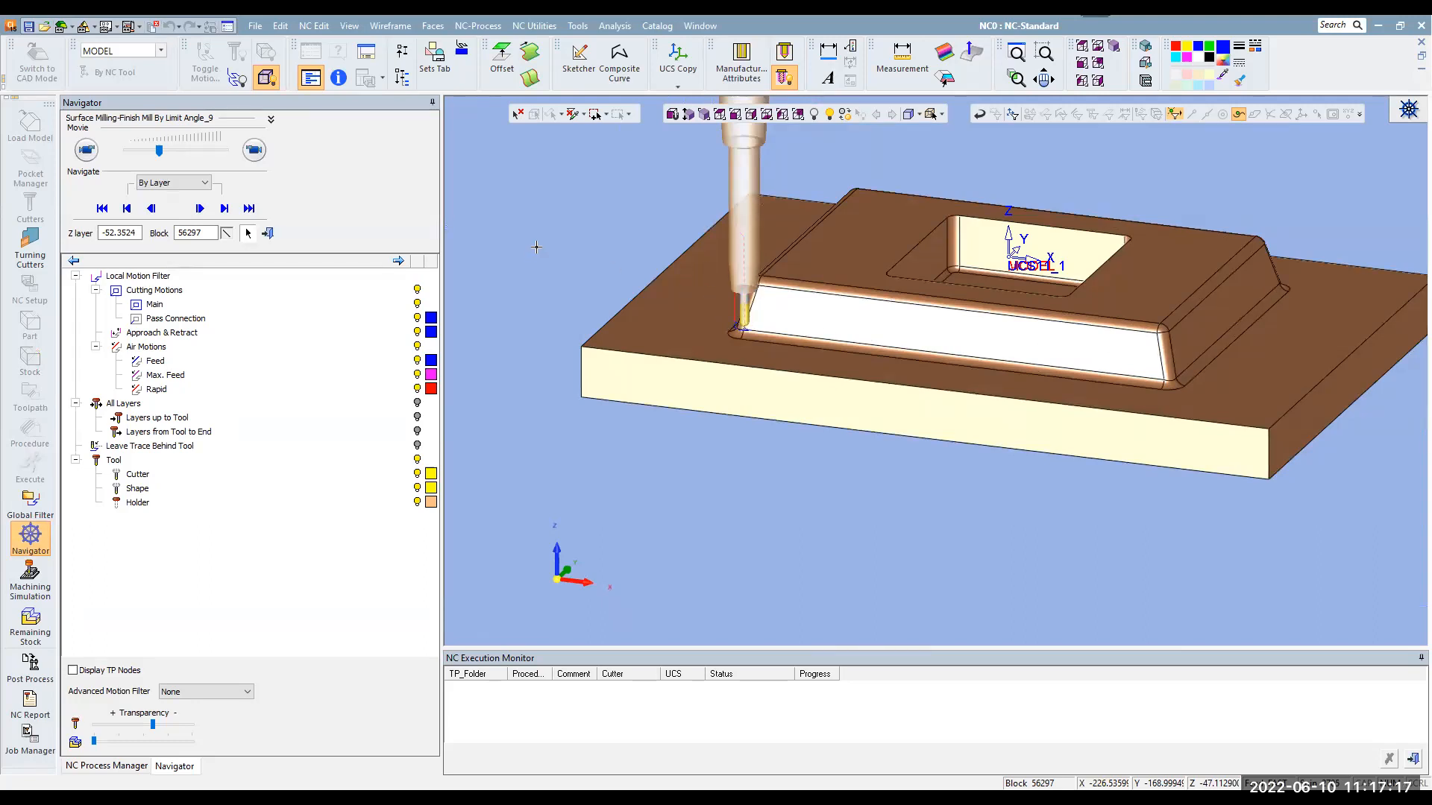
{"action": "left_click", "coordinate": [271, 234]}
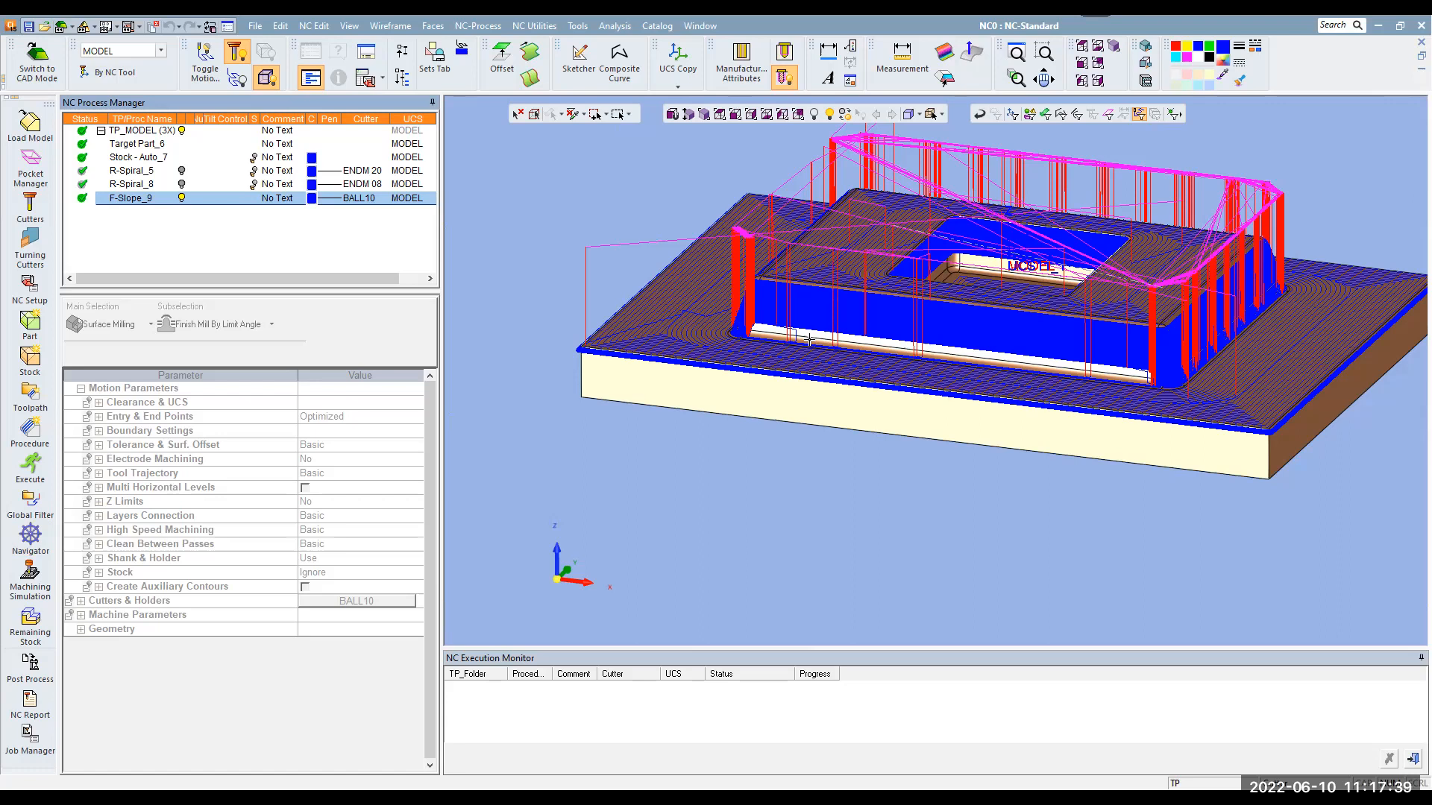
Set the BALL10 cutter's clear length to 65 and replace the cutter, suspending its procedure
{"action": "left_click", "coordinate": [30, 205]}
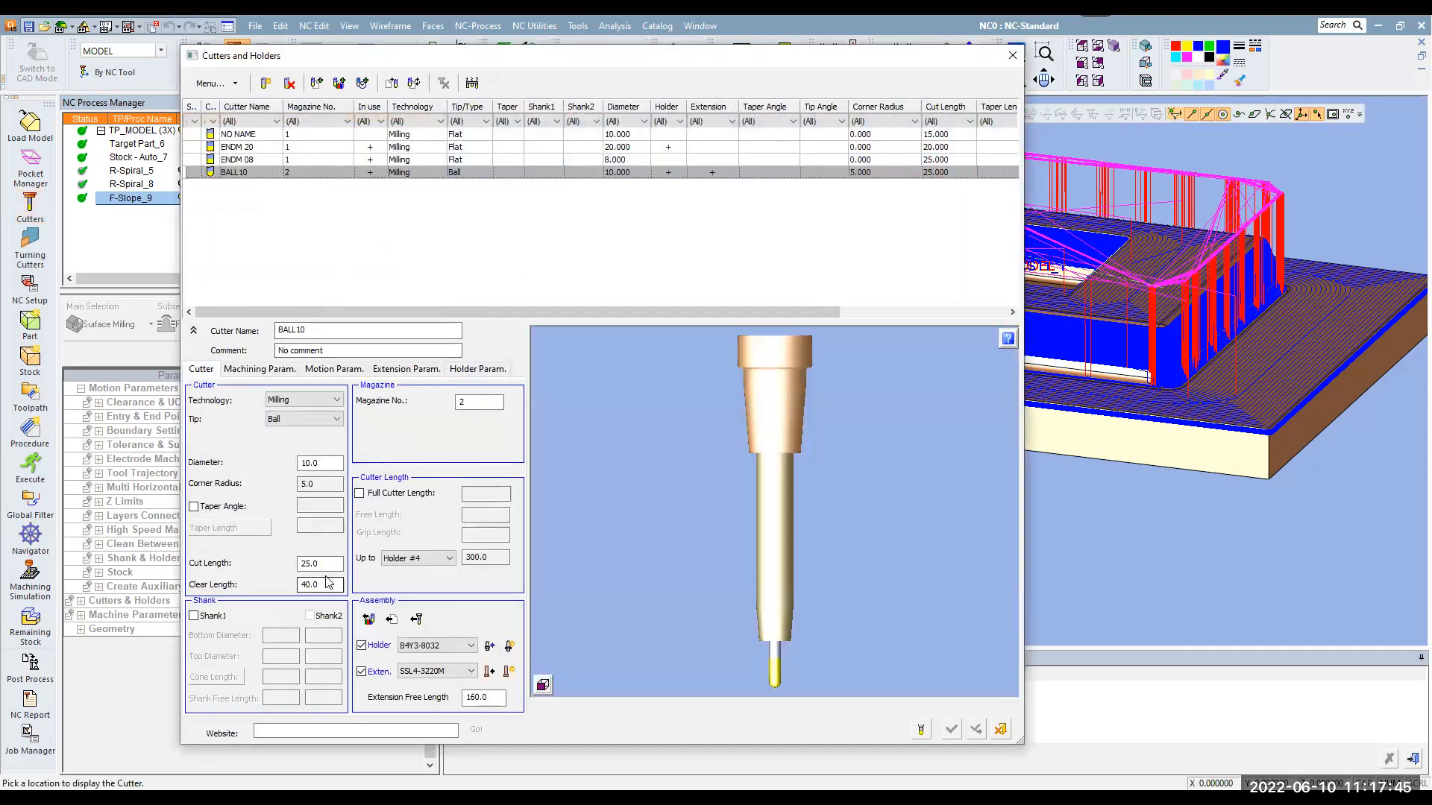
{"action": "left_click_drag", "start_coordinate": [329, 583], "coordinate": [282, 582]}
{"action": "type", "text": "60"}
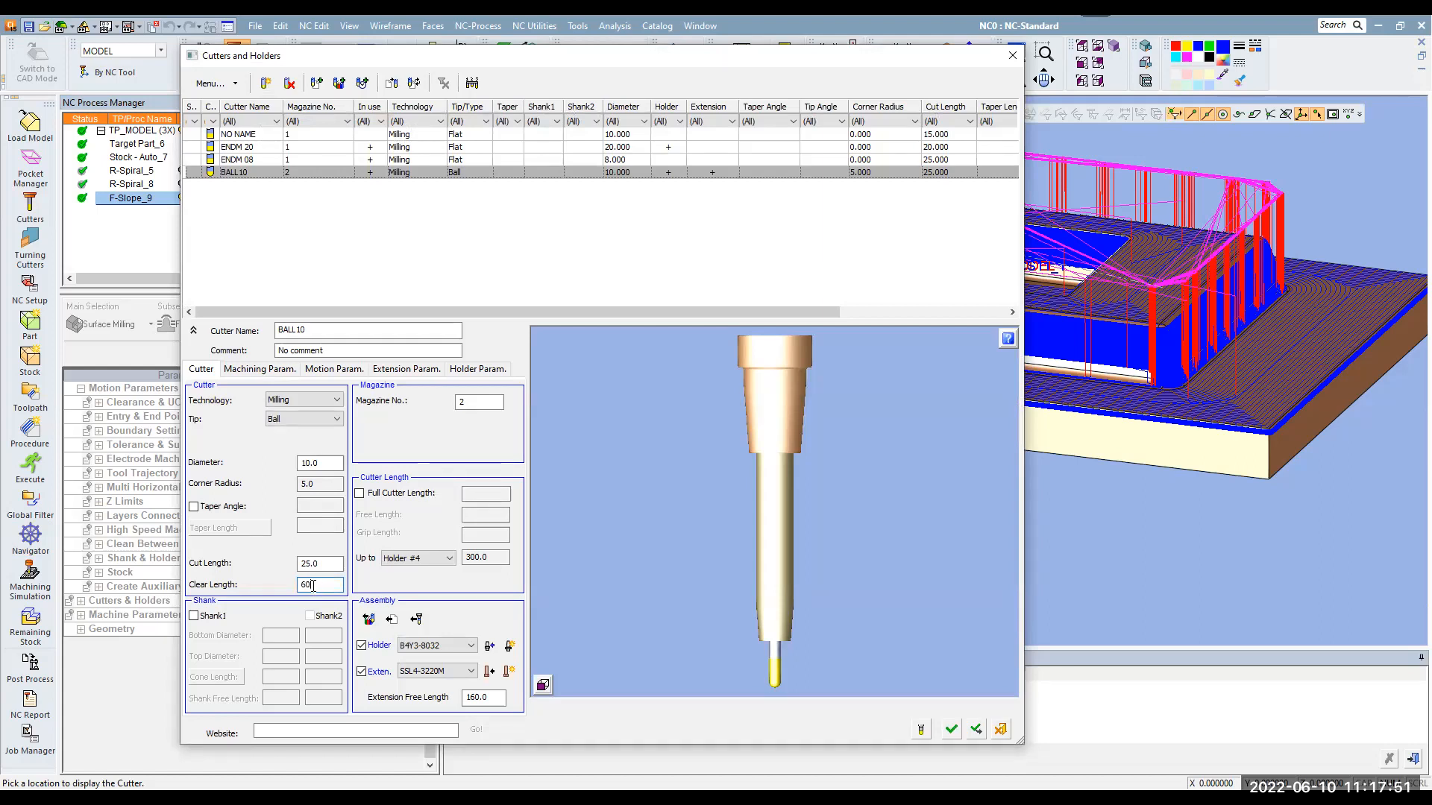
{"action": "type", "text": "5"}
{"action": "left_click_drag", "start_coordinate": [756, 47], "coordinate": [749, 186]}
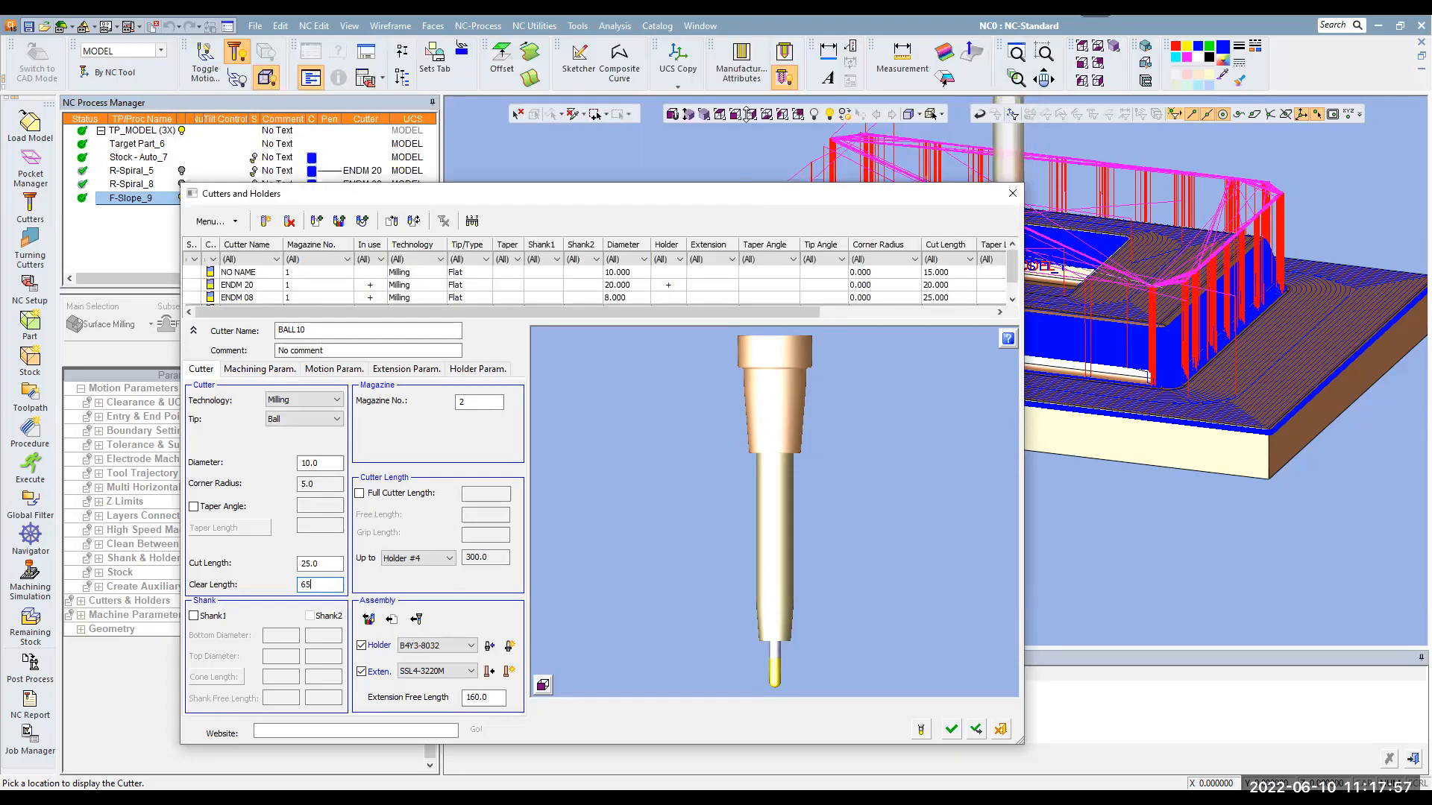
{"action": "left_click_drag", "start_coordinate": [744, 88], "coordinate": [744, 85]}
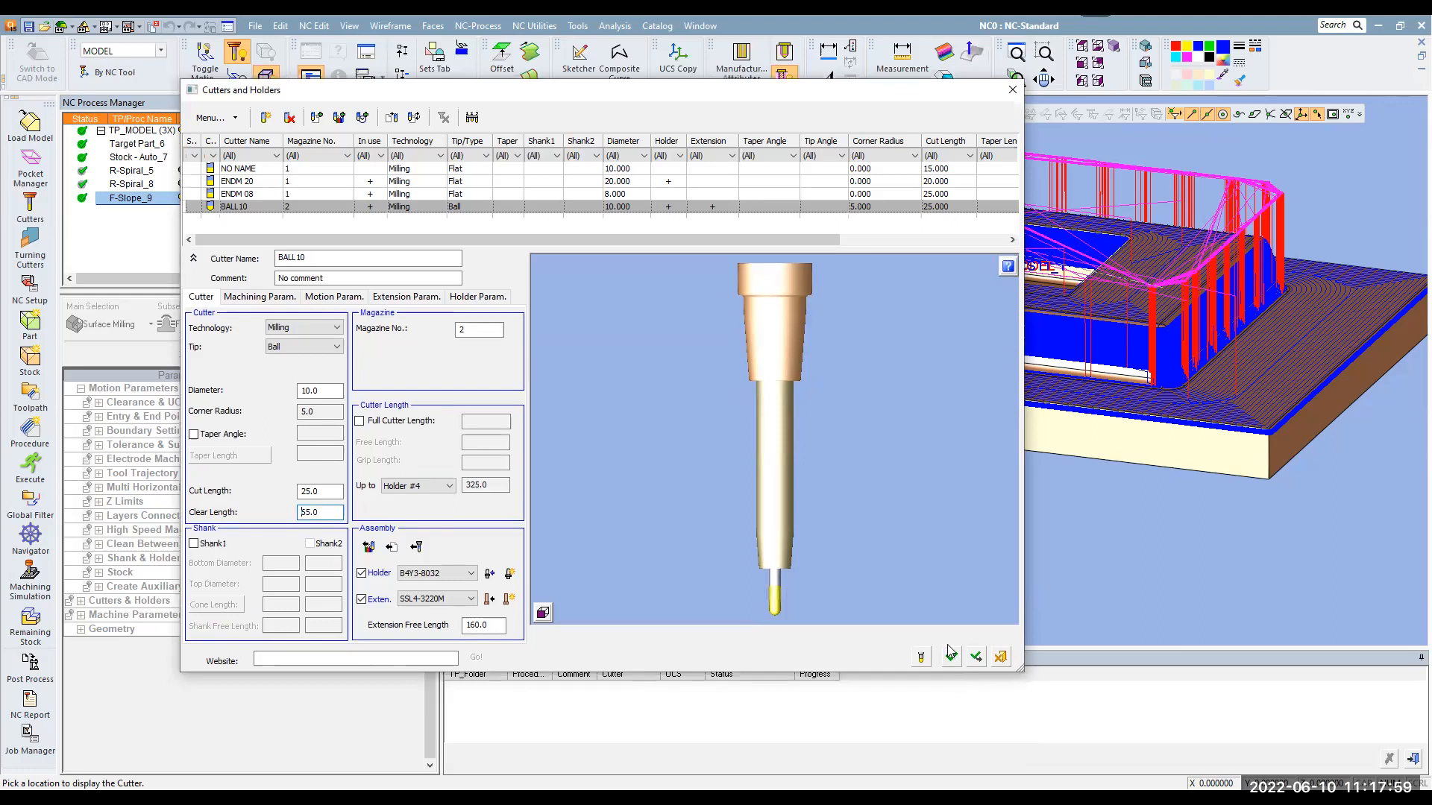
{"action": "left_click", "coordinate": [951, 657]}
{"action": "left_click", "coordinate": [671, 447]}
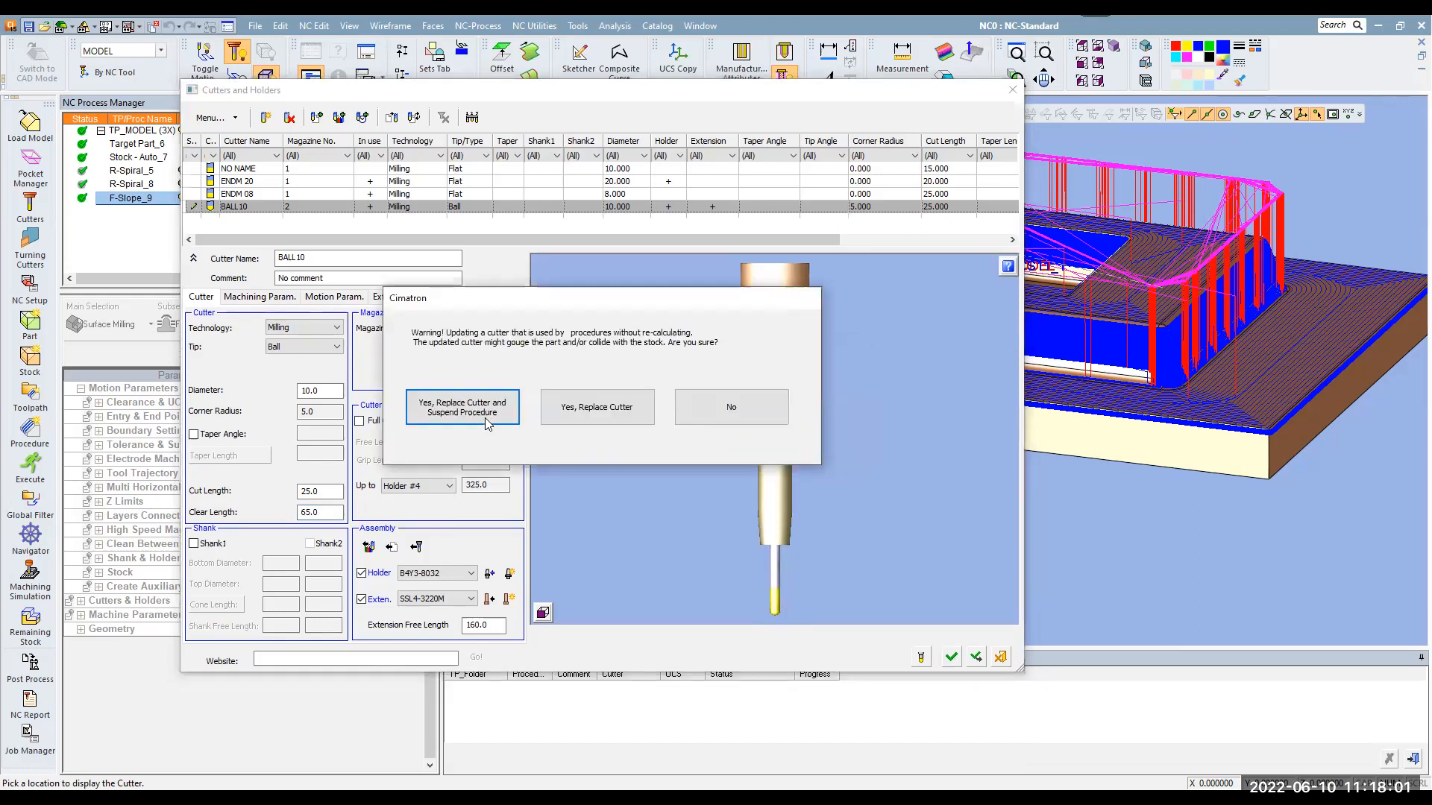
{"action": "key", "text": "Return"}
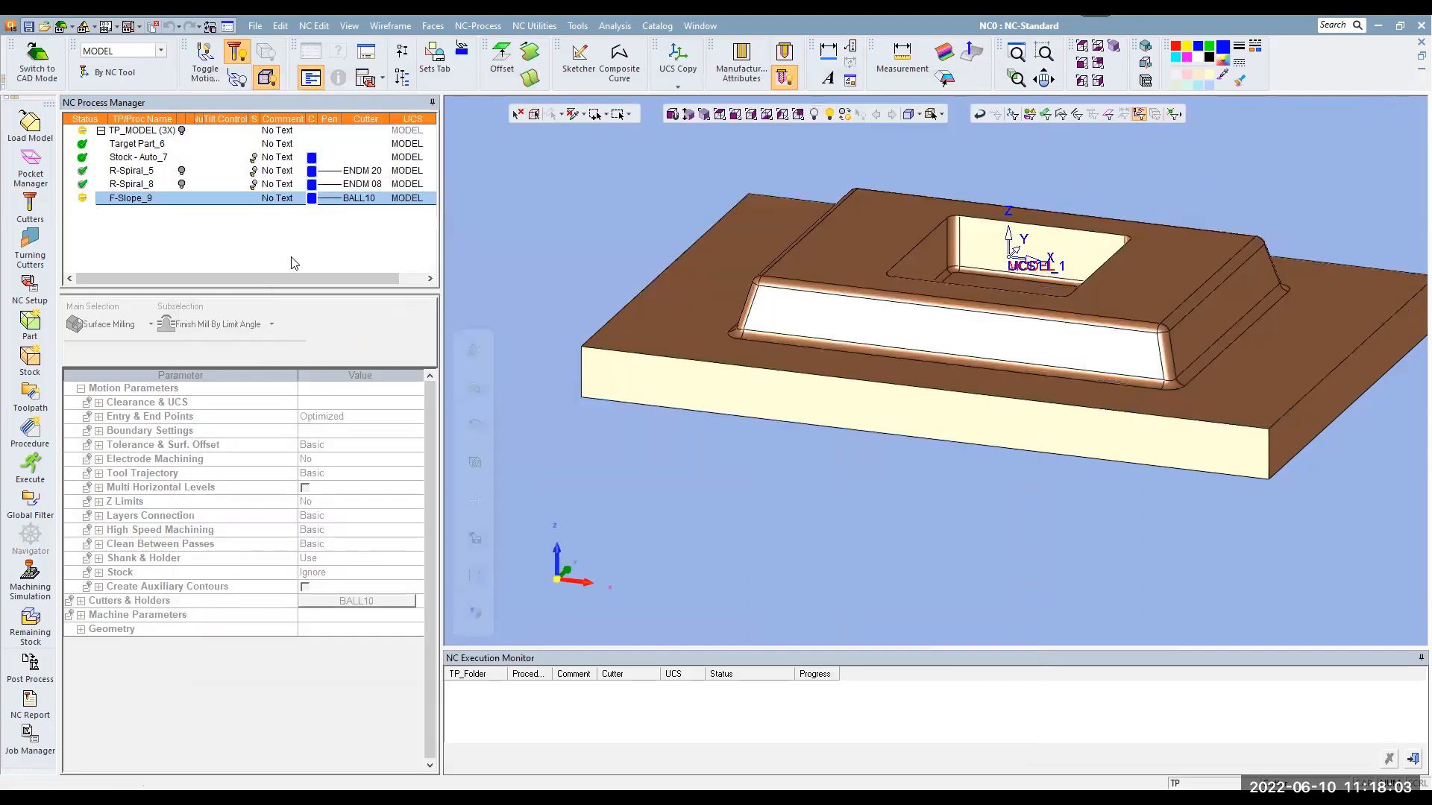
{"action": "left_click", "coordinate": [135, 198]}
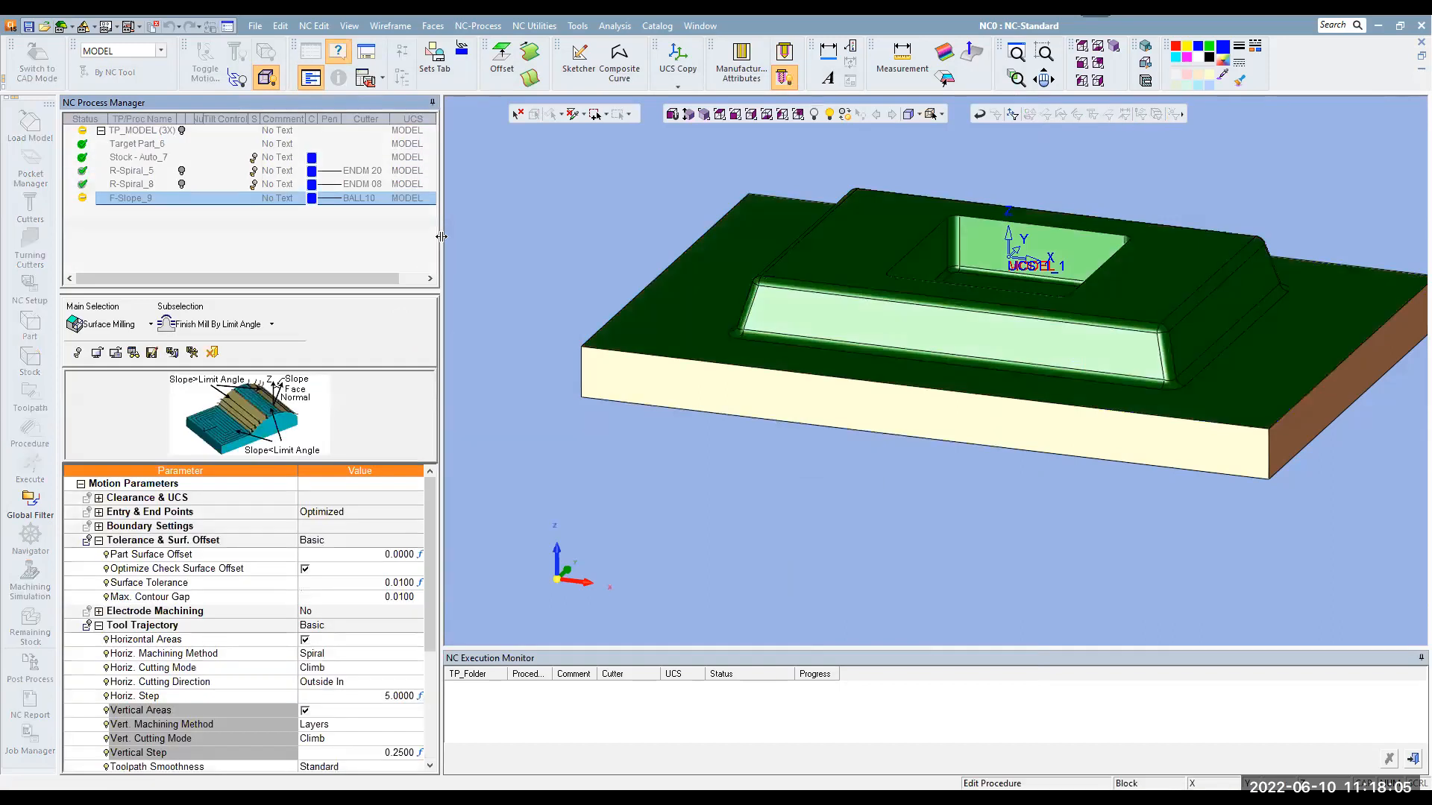
{"action": "left_click_drag", "start_coordinate": [428, 583], "coordinate": [429, 689]}
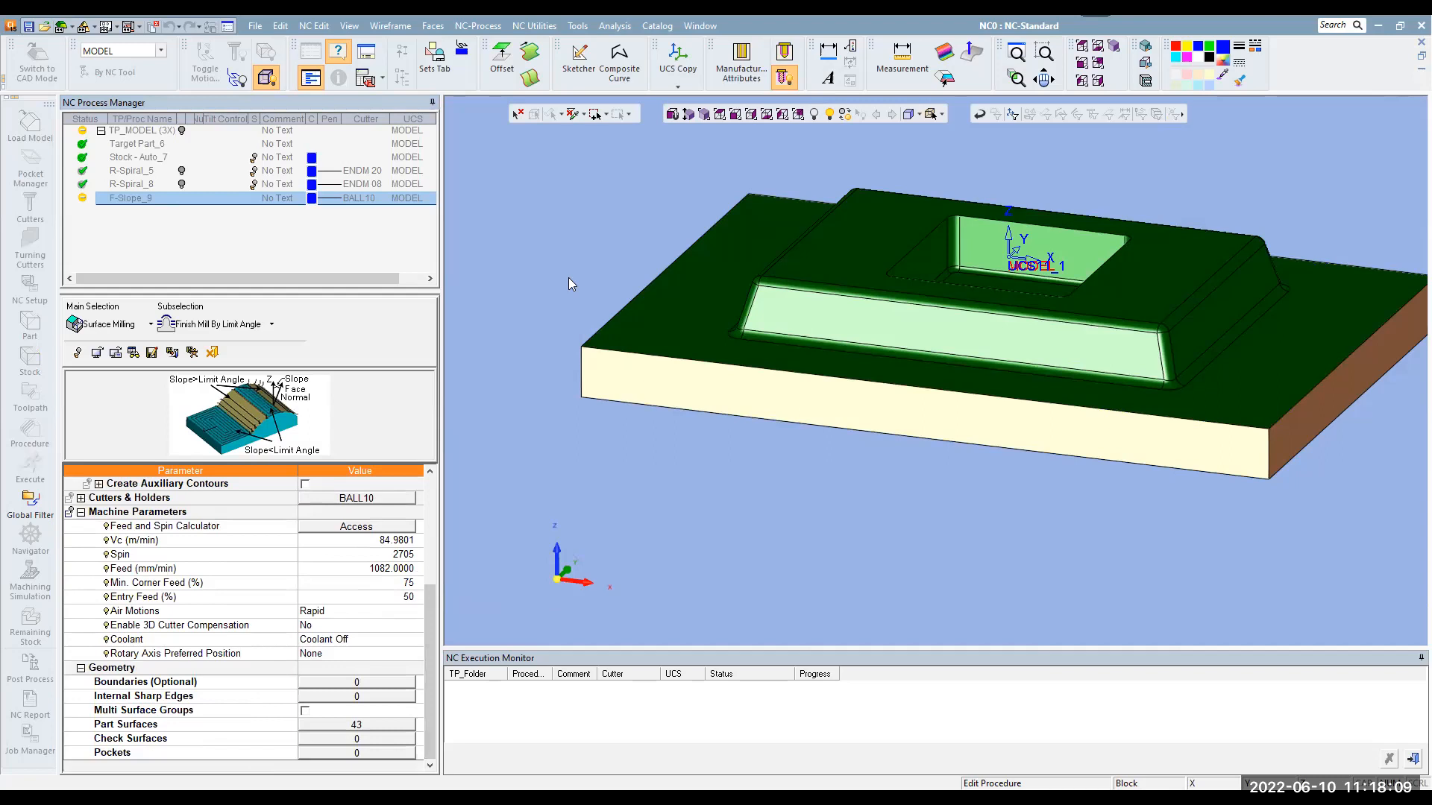
{"action": "right_click", "coordinate": [535, 196]}
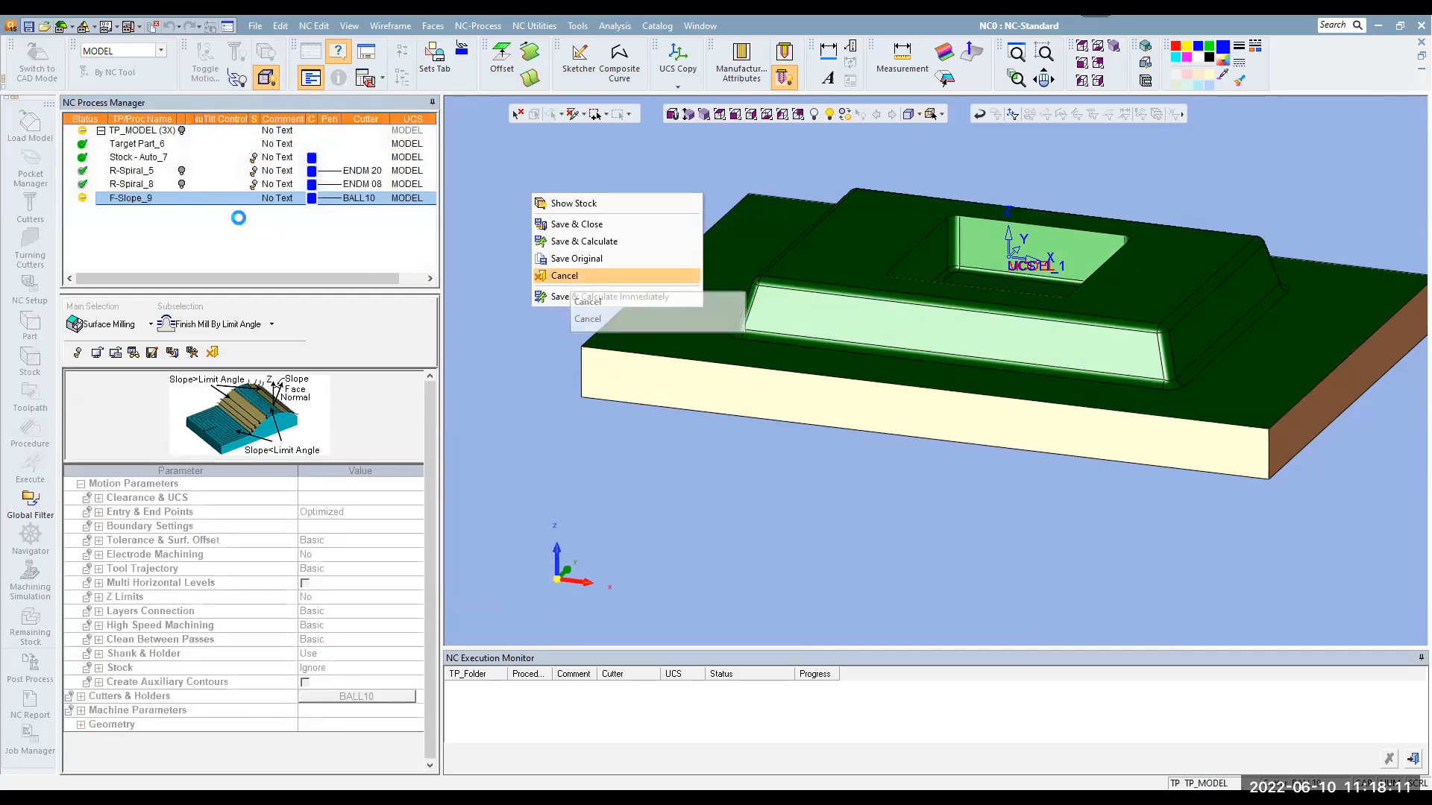
Reopen the BALL10 finishing procedure and switch Automatic Boundaries on and back off in its part surfaces selection
{"action": "double_click", "coordinate": [134, 198]}
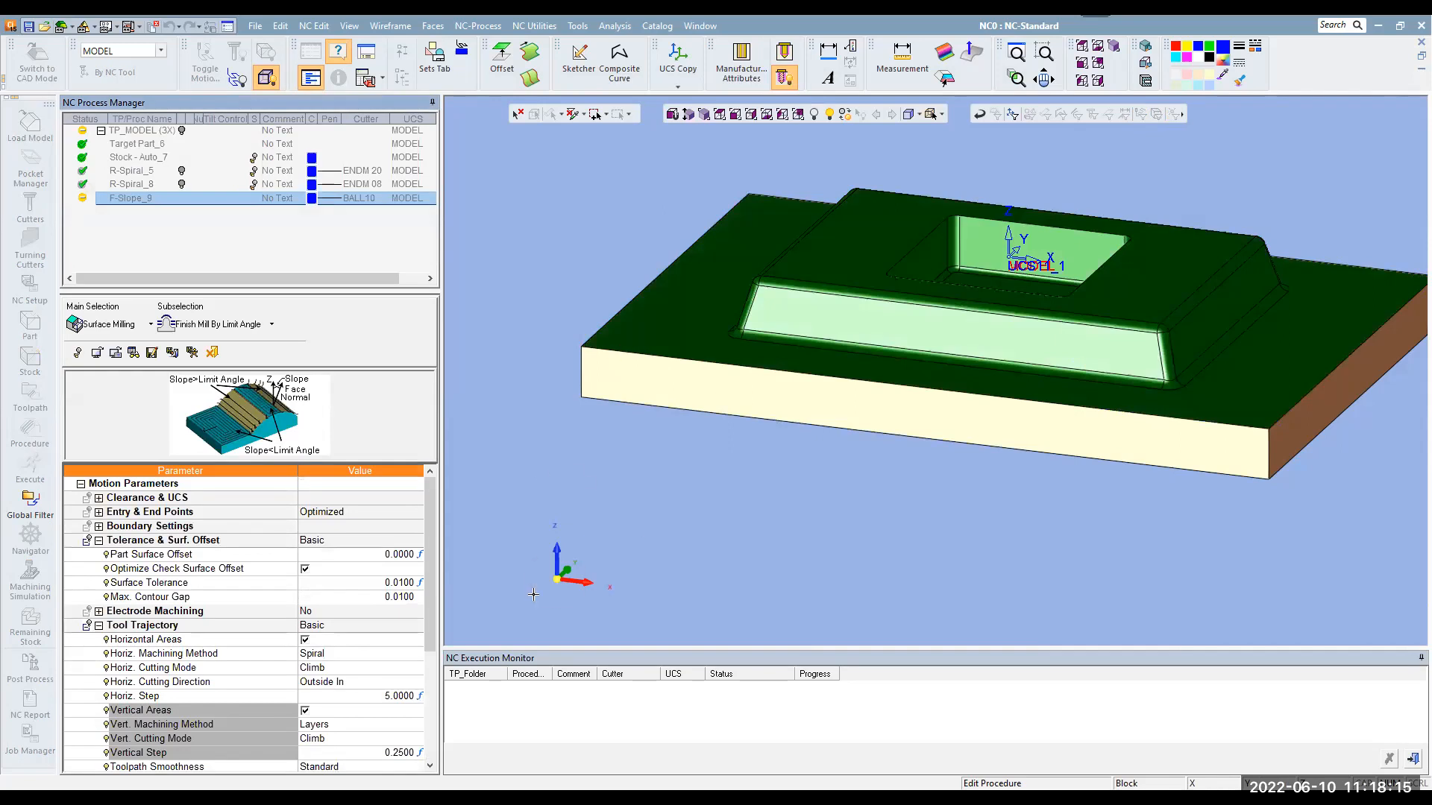
{"action": "scroll", "coordinate": [422, 705], "scroll_direction": "down", "scroll_amount": 5}
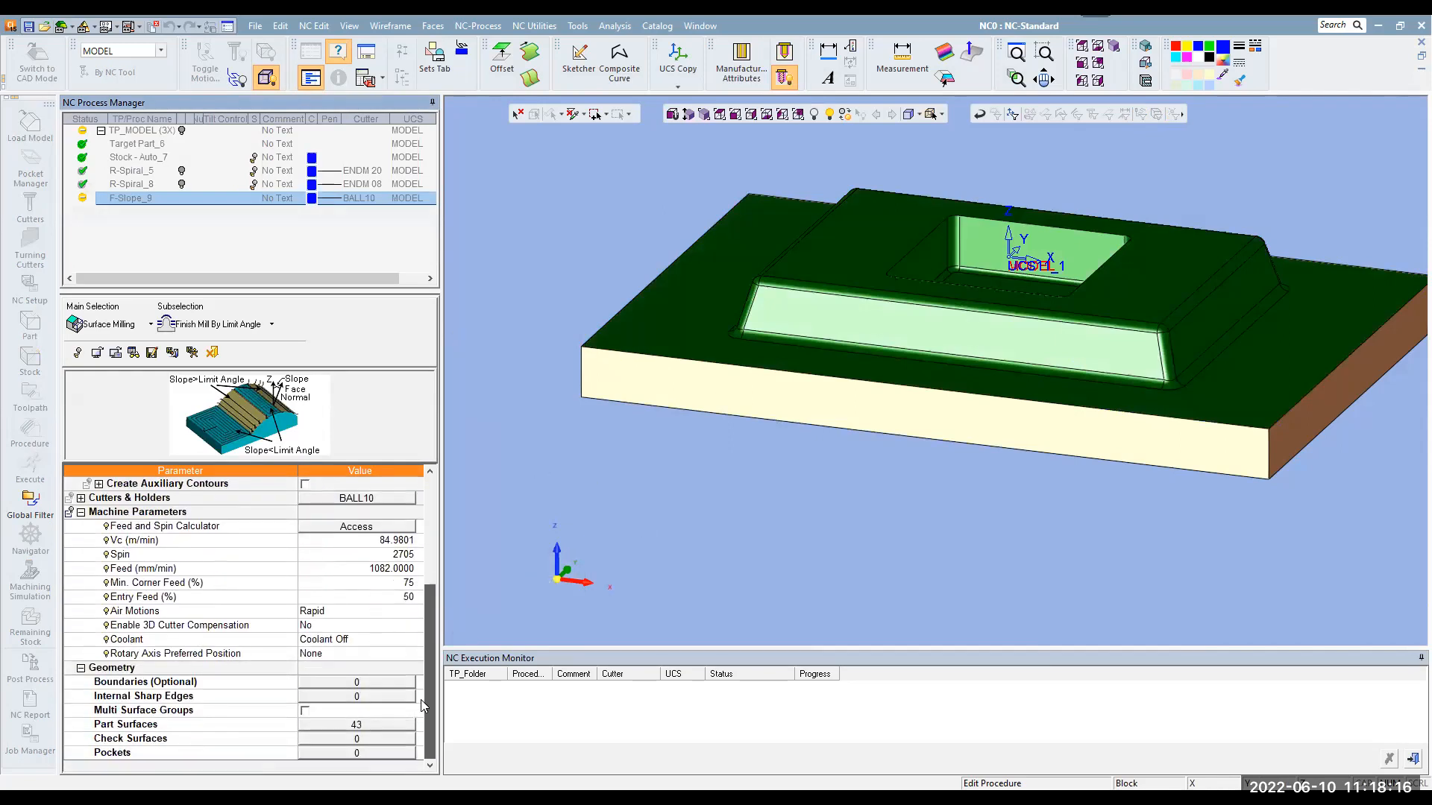
{"action": "left_click", "coordinate": [359, 724]}
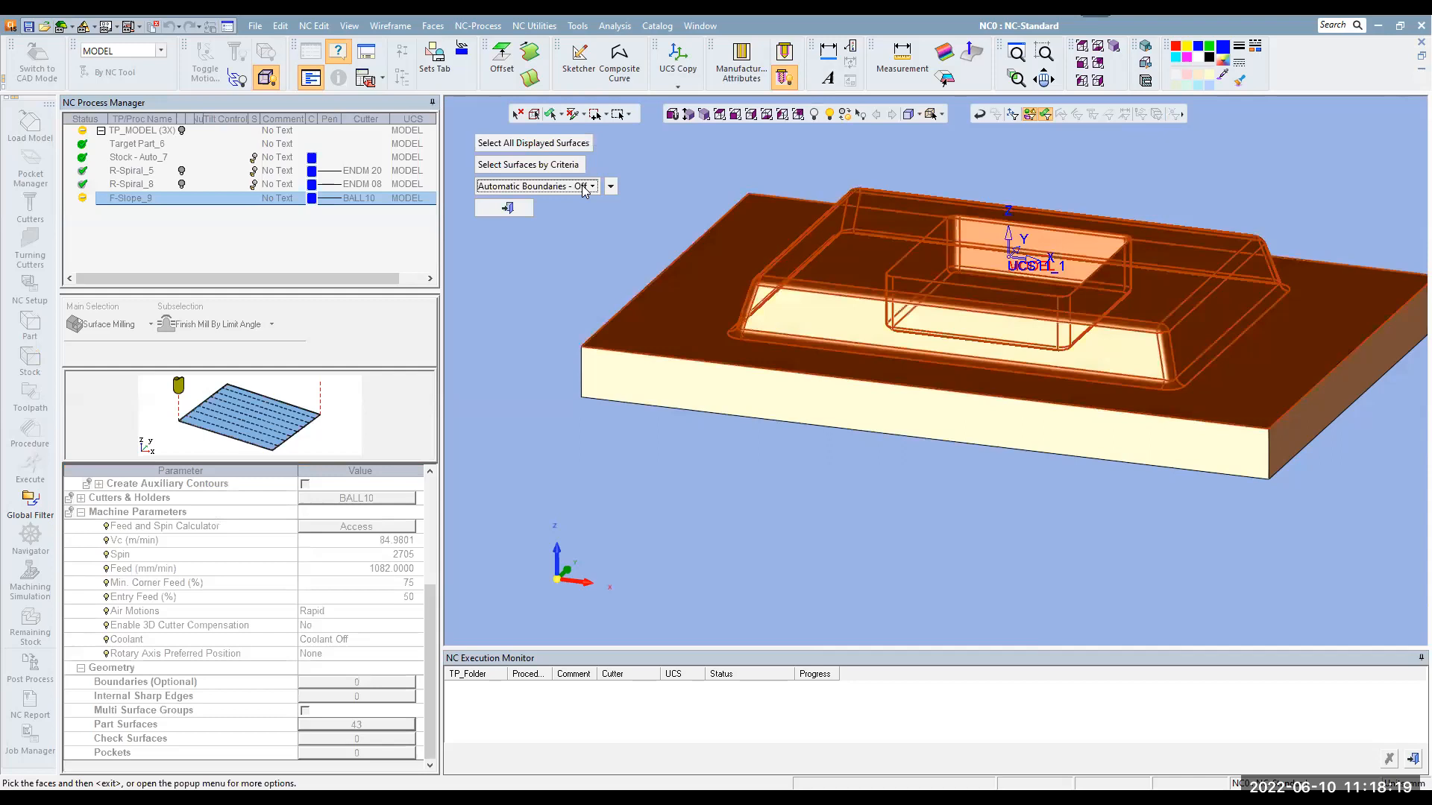
{"action": "left_click", "coordinate": [575, 202]}
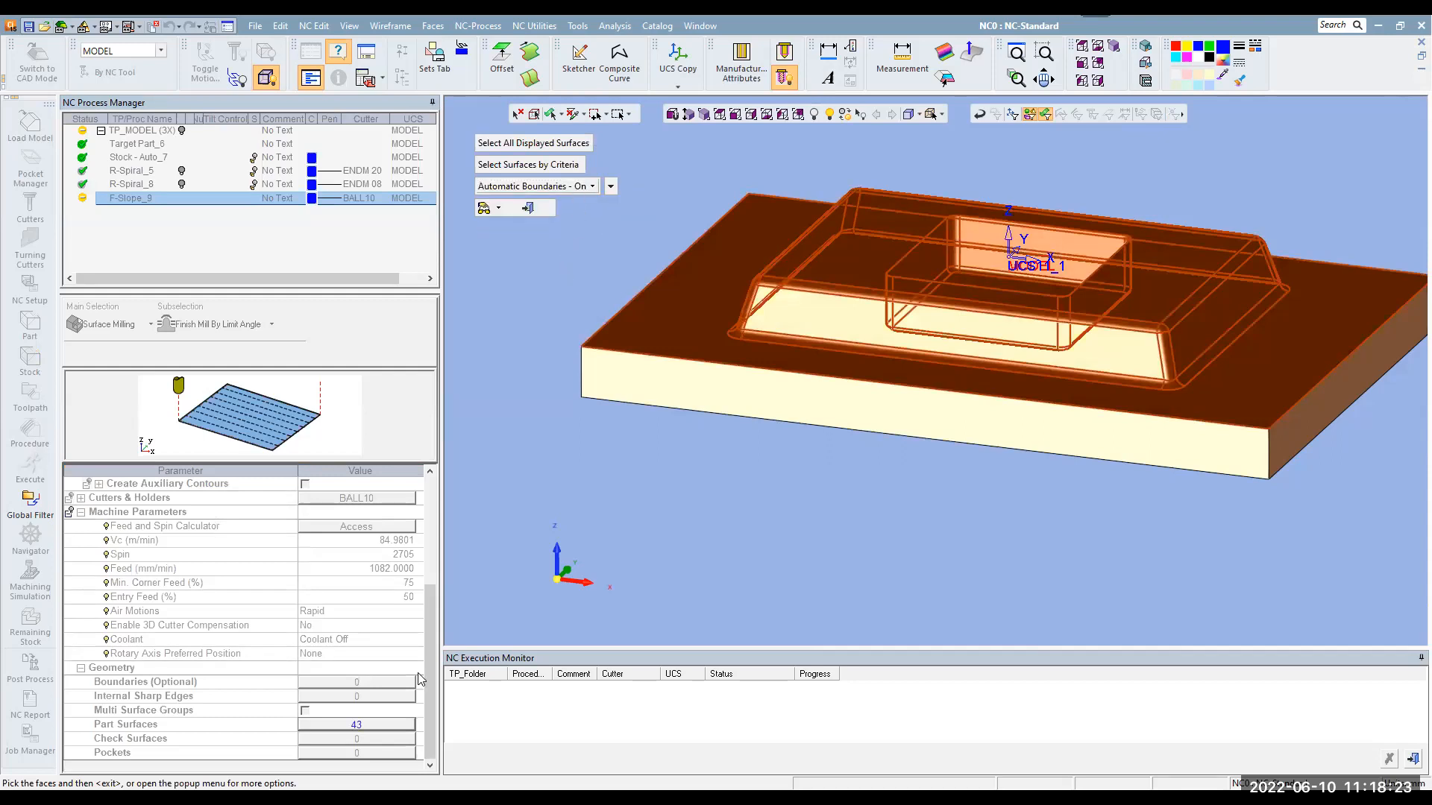
{"action": "left_click", "coordinate": [504, 208]}
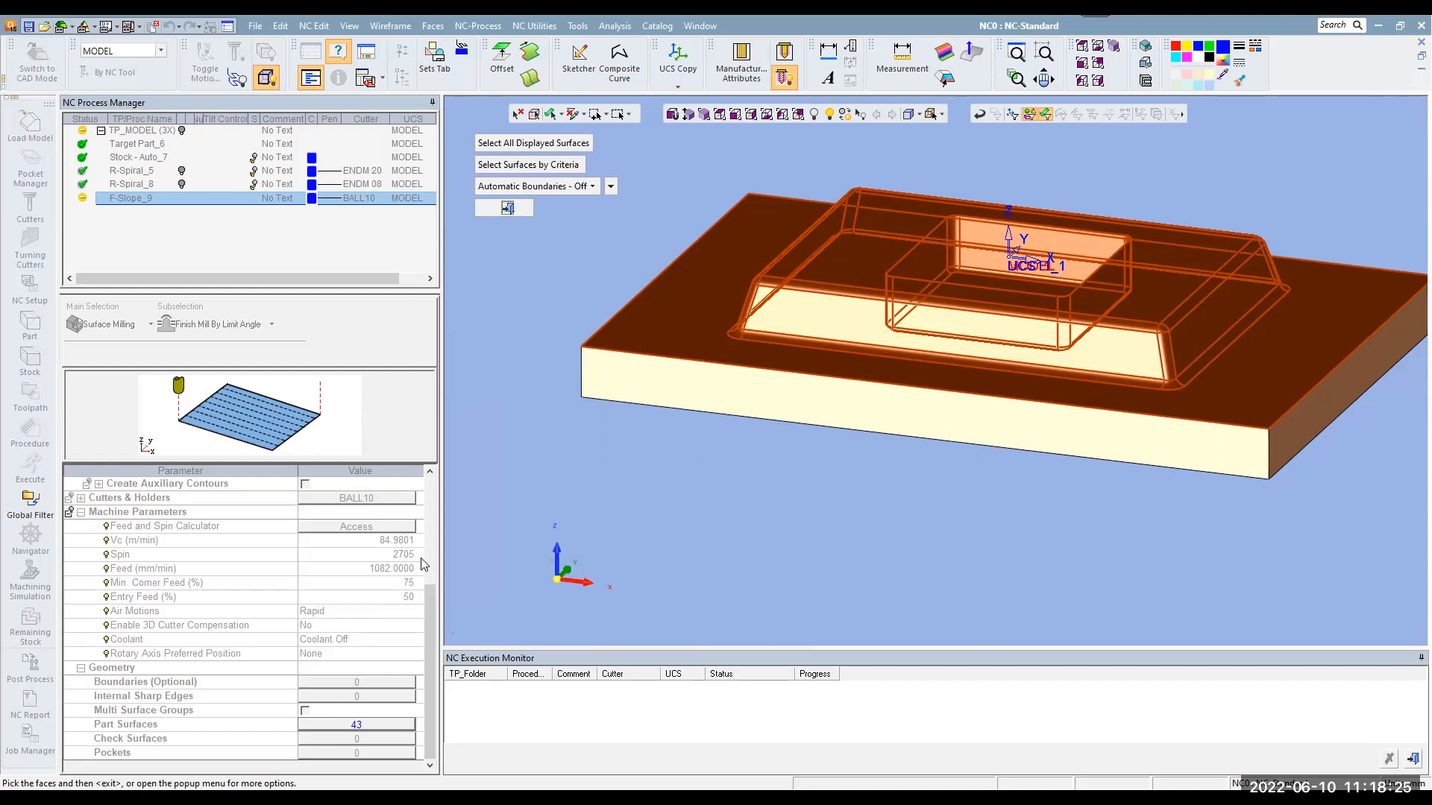
Use the base plate's outer top contour as the finishing boundary with Cutter Location On, and save and calculate the procedure
{"action": "left_click", "coordinate": [366, 683]}
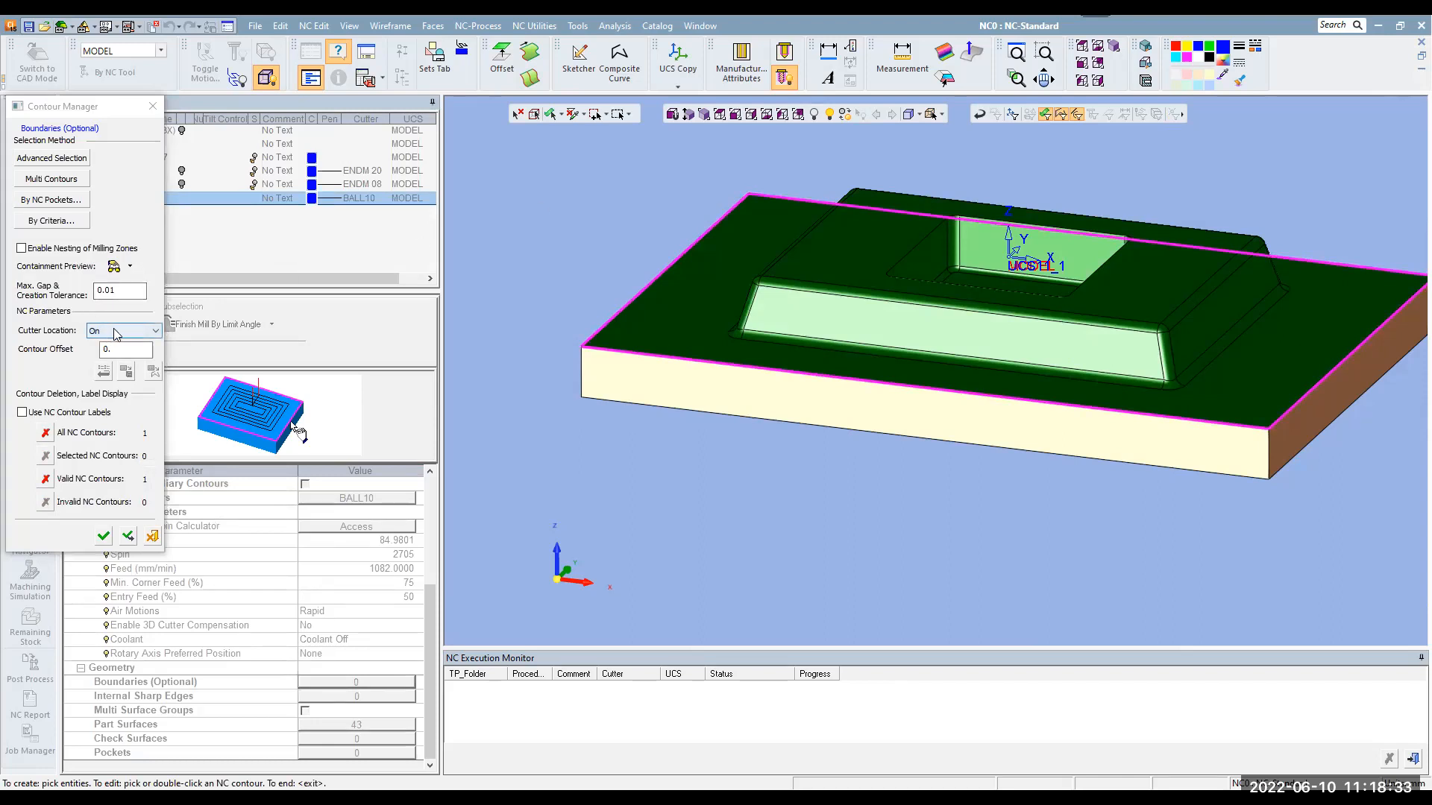
{"action": "left_click", "coordinate": [104, 537]}
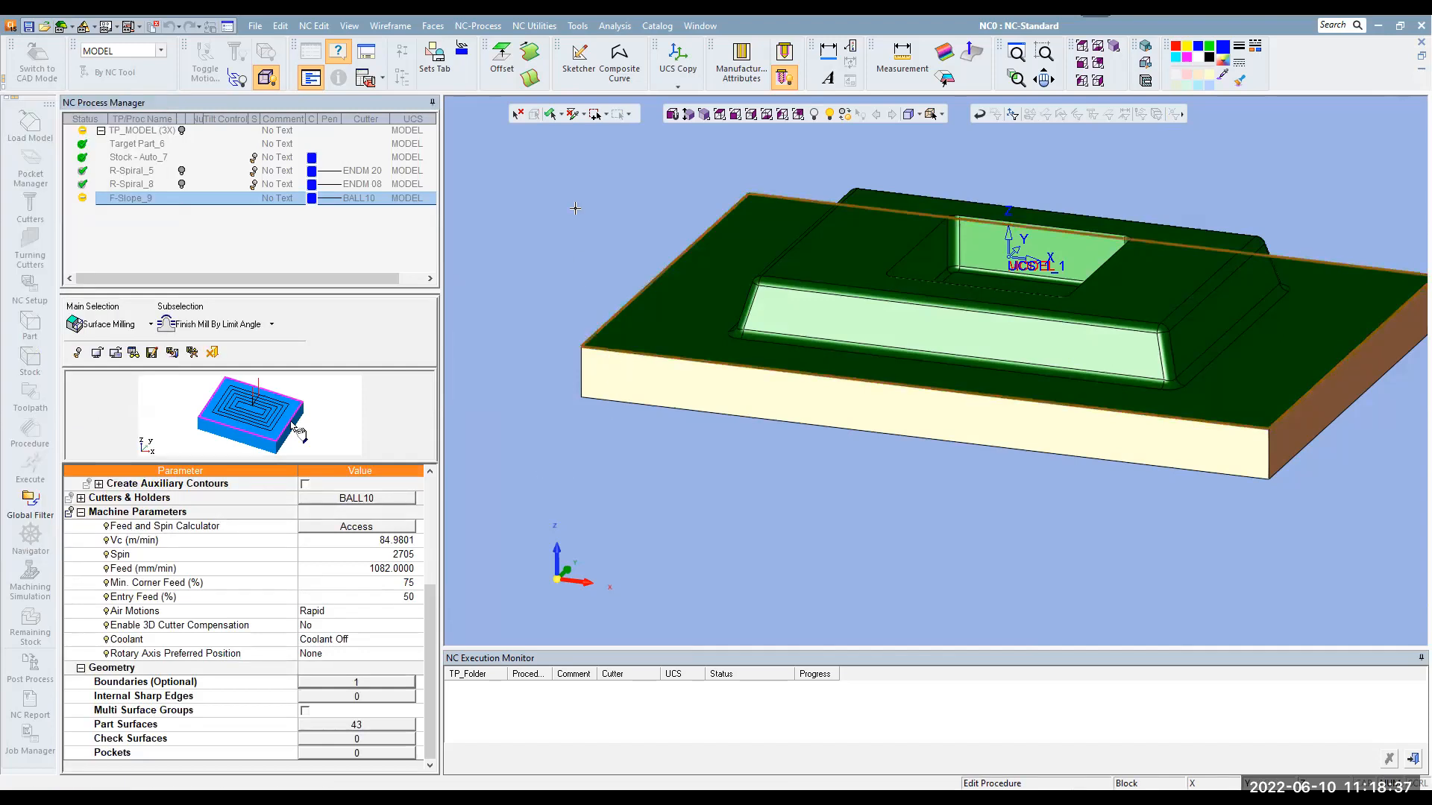
{"action": "middle_click", "coordinate": [604, 252]}
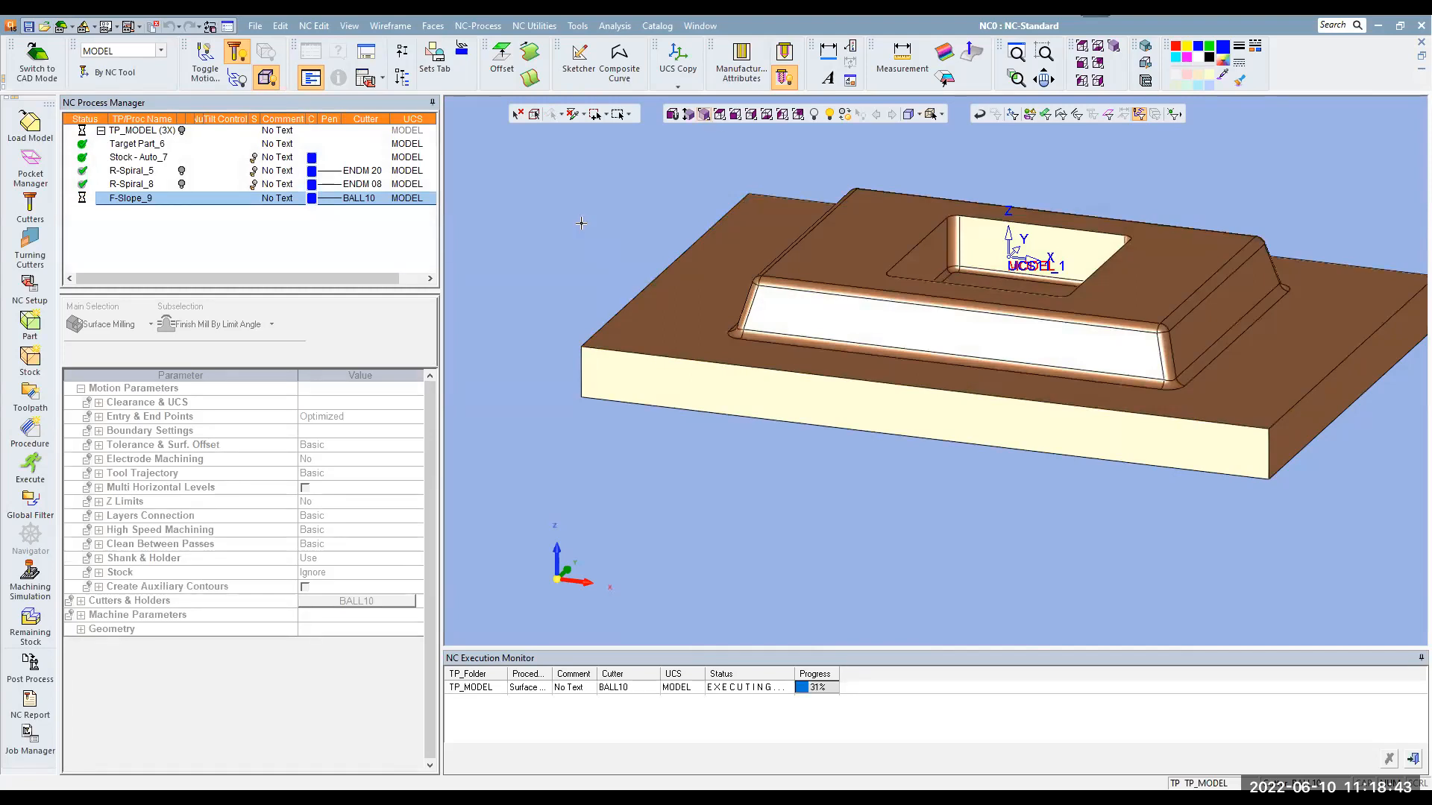
Launch a machining simulation of the ENDM 08 roughing procedure with the current stock, continuing while the finishing procedure calculates
{"action": "key", "text": "ctrl+i"}
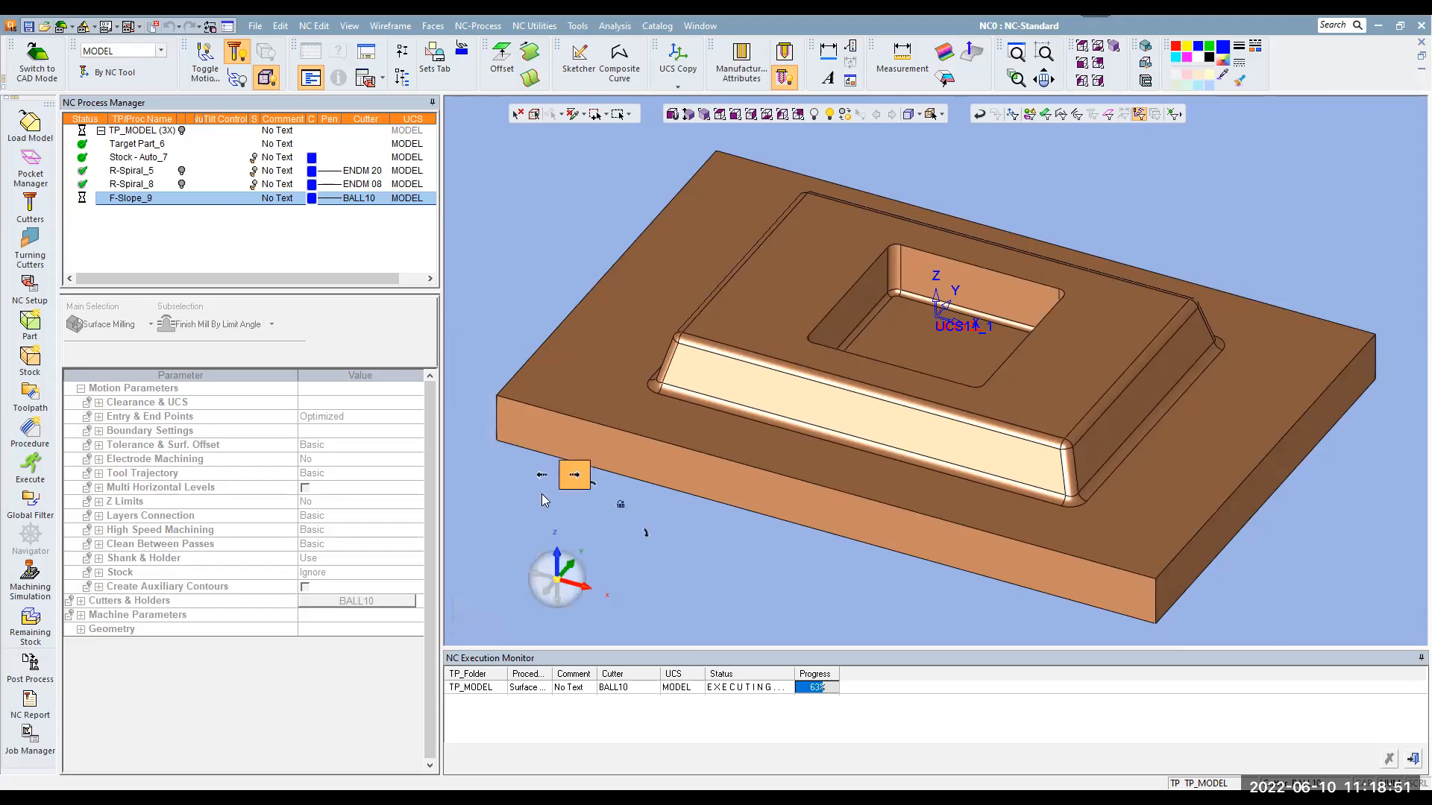
{"action": "left_click", "coordinate": [127, 185]}
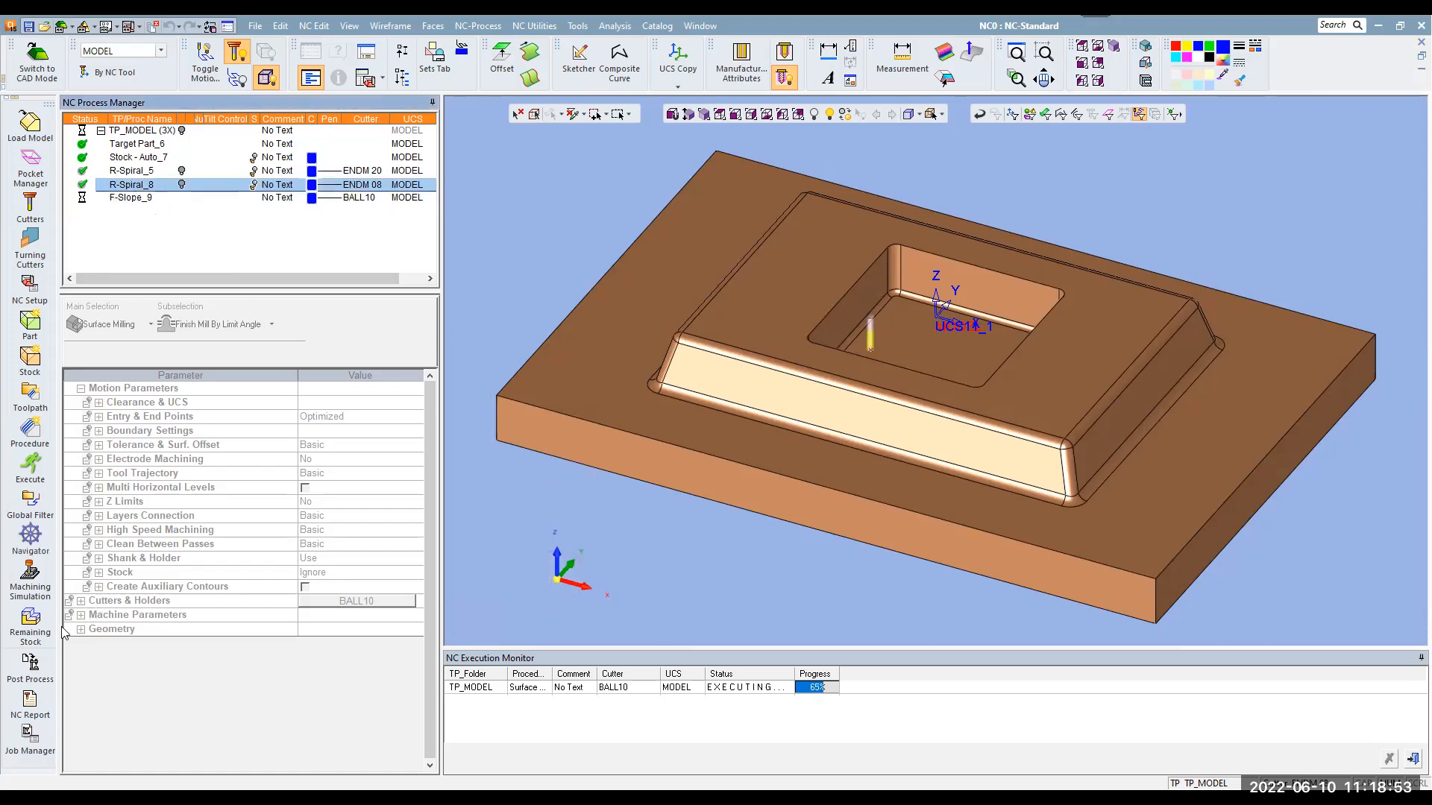
{"action": "left_click", "coordinate": [30, 576]}
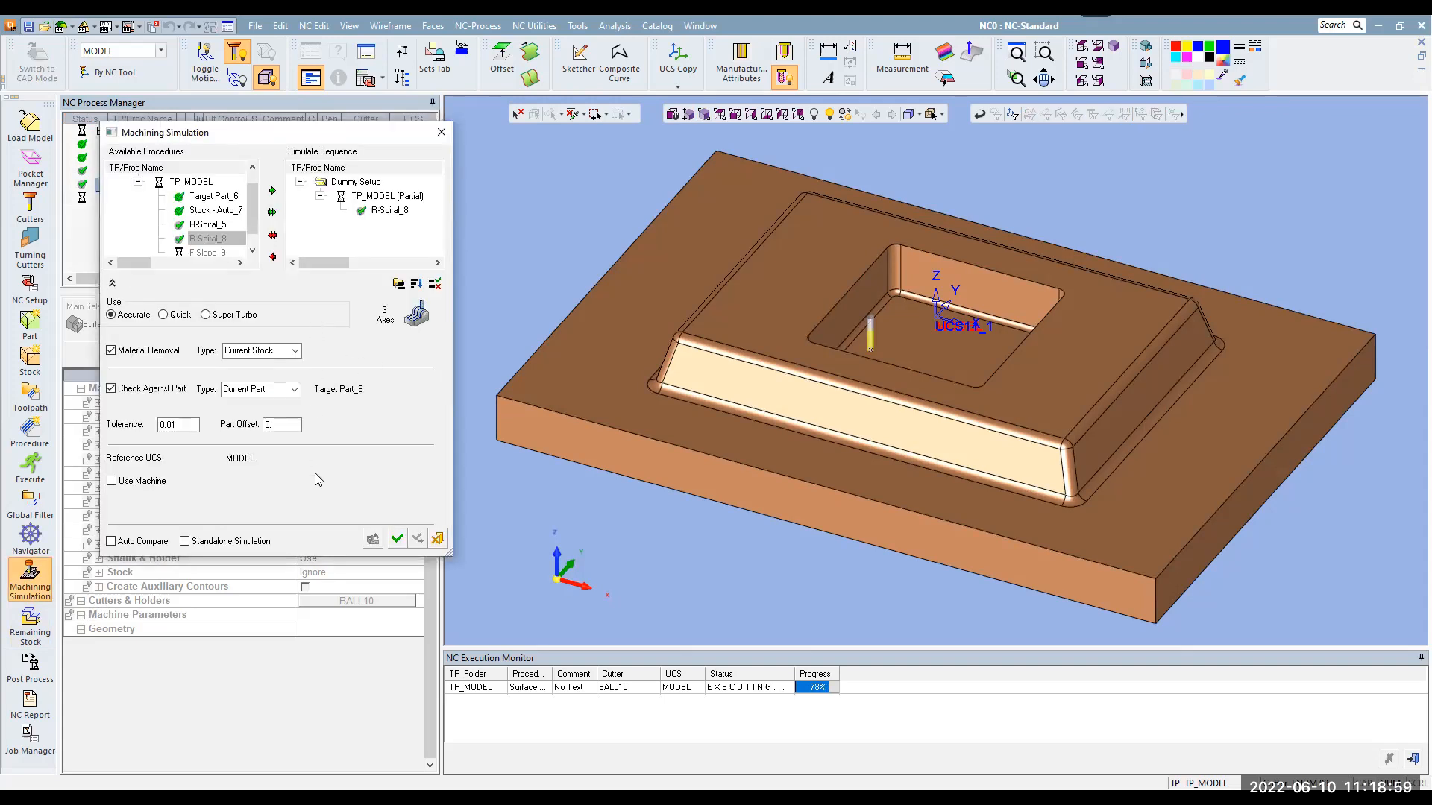
{"action": "left_click", "coordinate": [399, 542]}
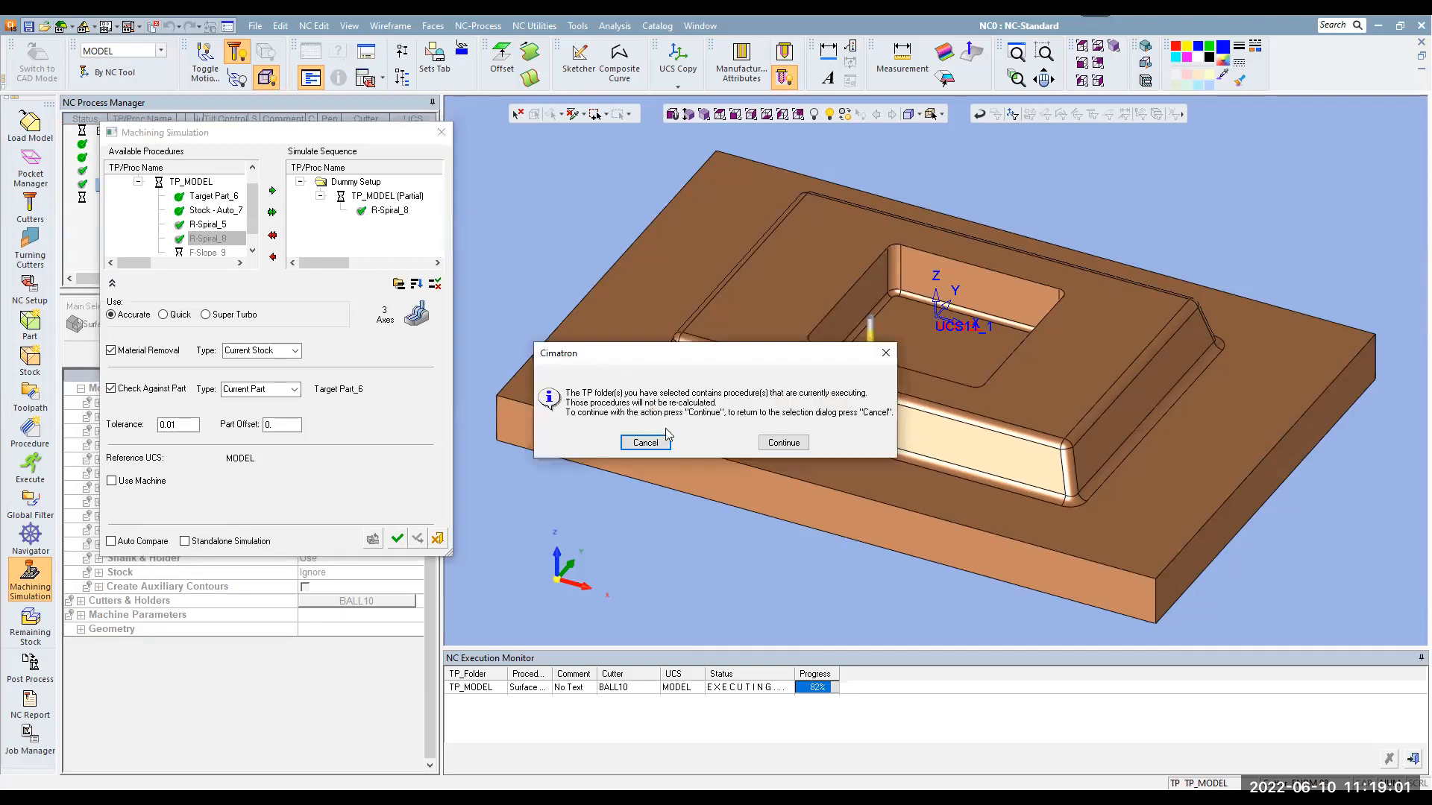
{"action": "left_click", "coordinate": [798, 452]}
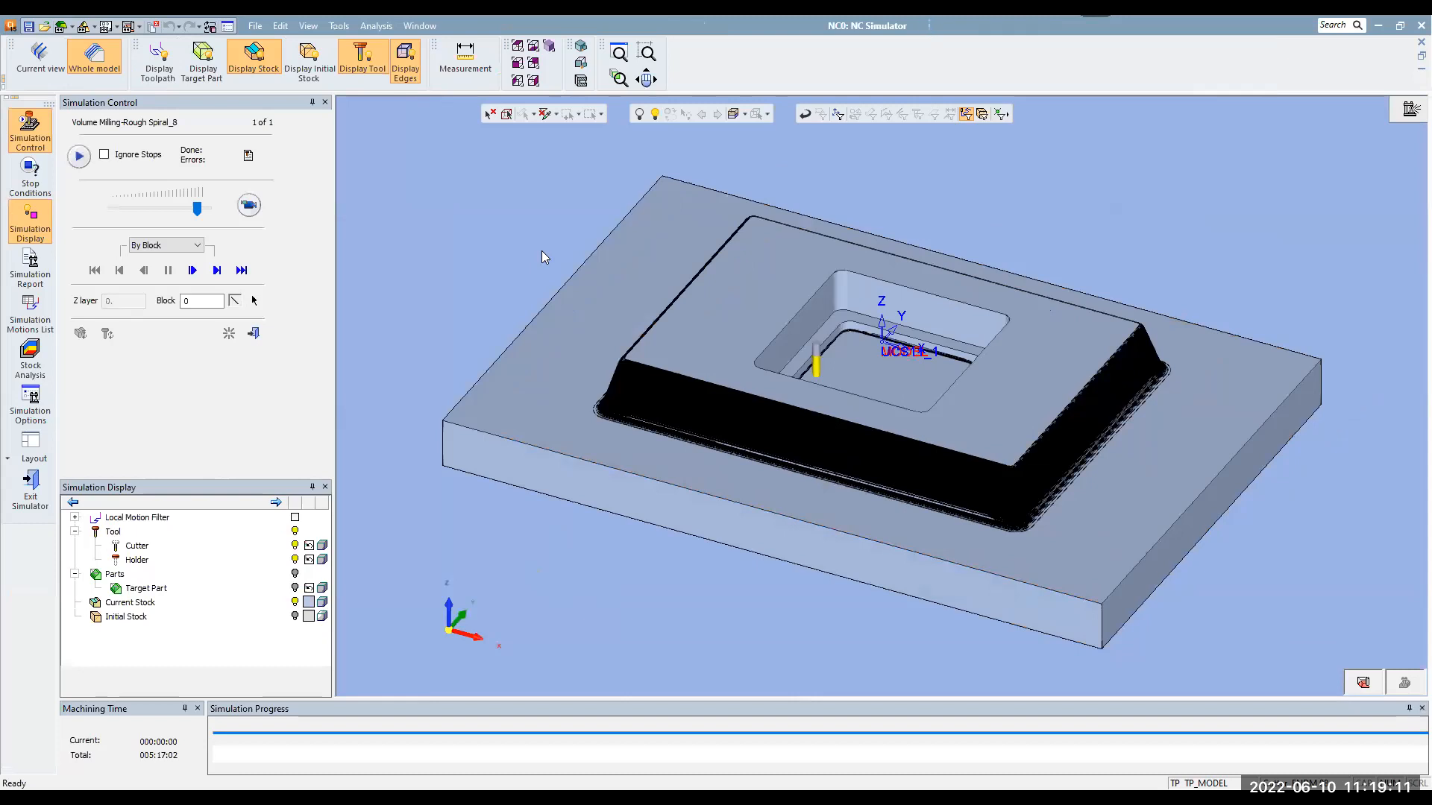
Run the ENDM 08 simulation, examine the cutting on the block's walls and pocket with the current stock toggled, and exit the simulator
{"action": "left_click", "coordinate": [248, 204]}
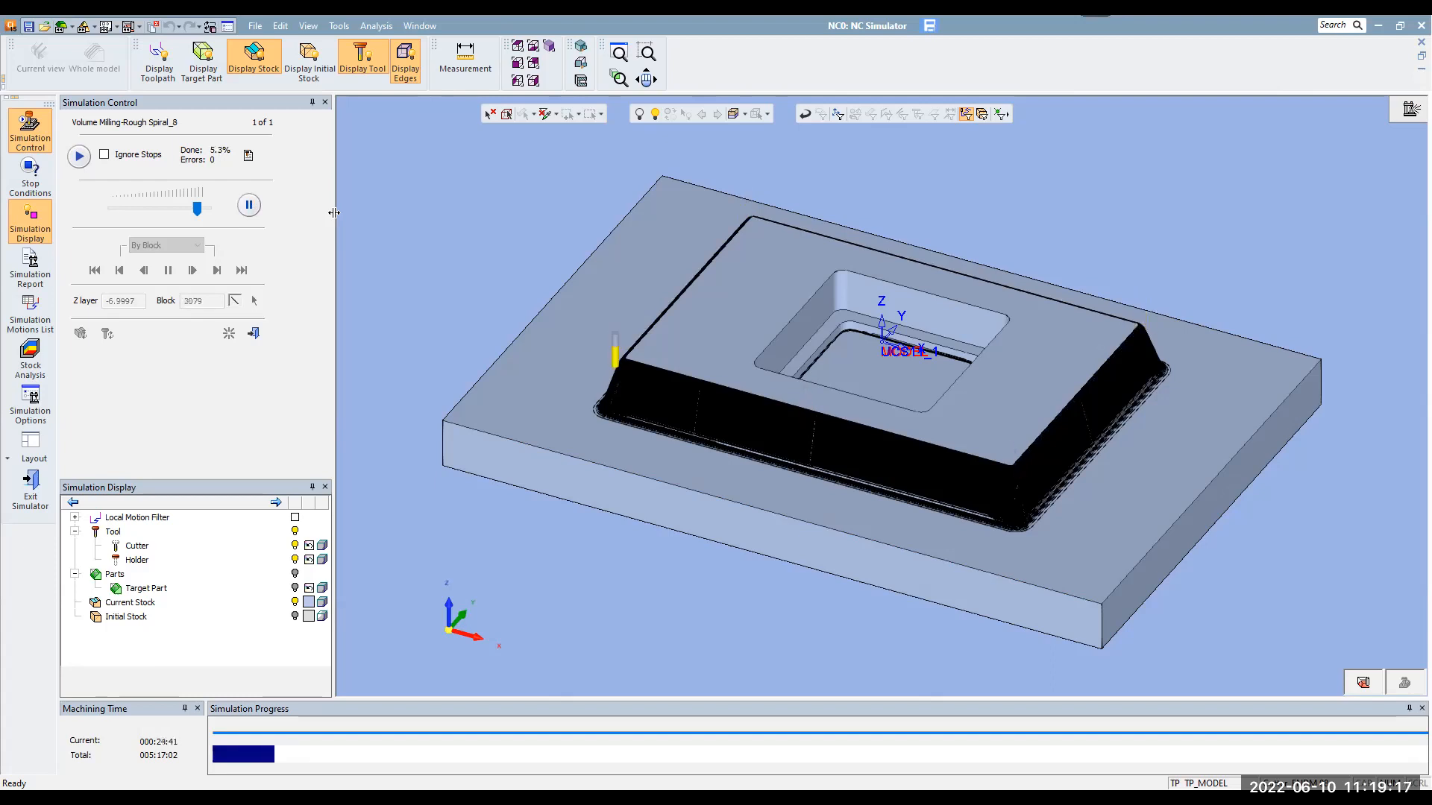
{"action": "scroll", "coordinate": [678, 390], "scroll_direction": "up", "scroll_amount": 3}
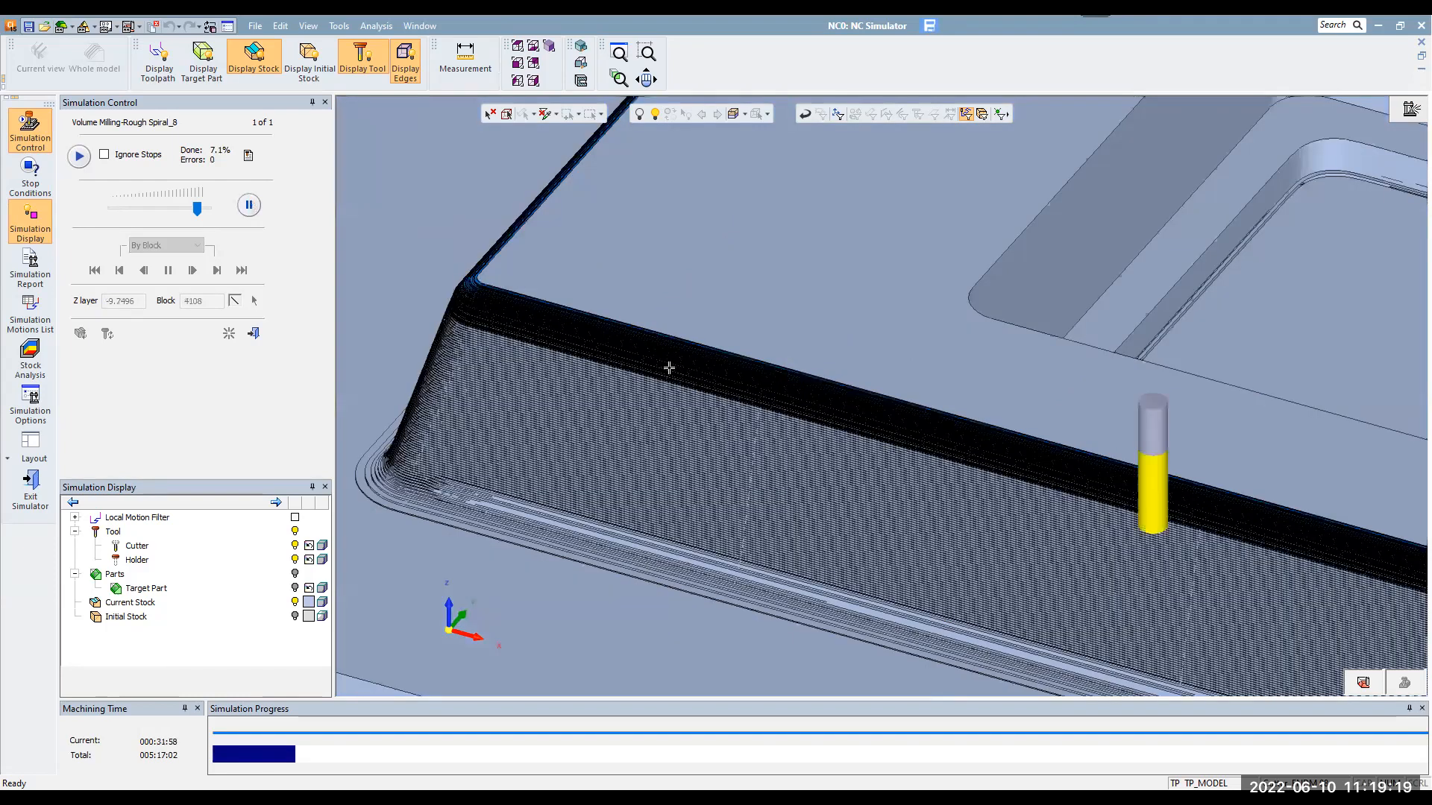
{"action": "scroll", "coordinate": [623, 377], "scroll_direction": "up", "scroll_amount": 2}
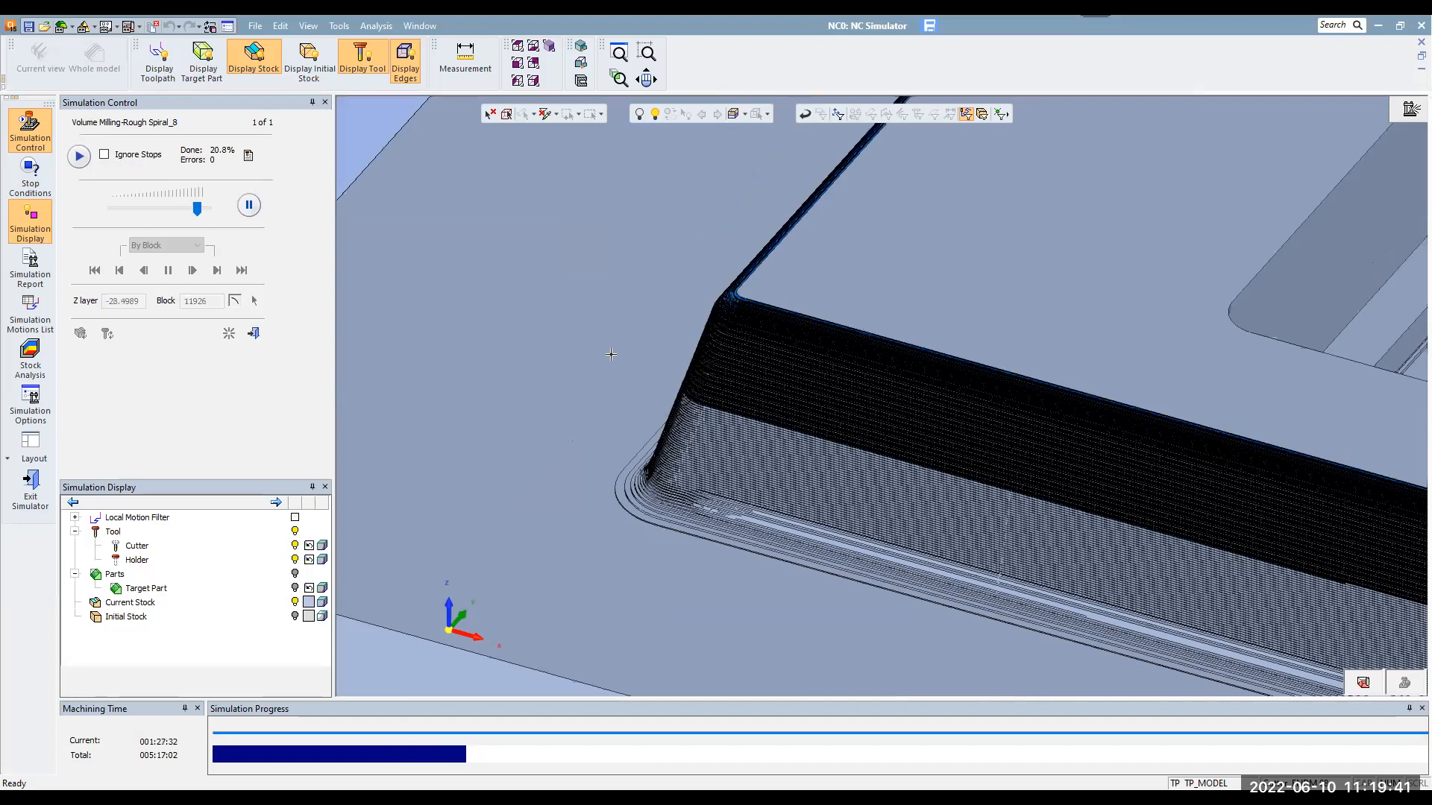
{"action": "scroll", "coordinate": [891, 369], "scroll_direction": "down", "scroll_amount": 2}
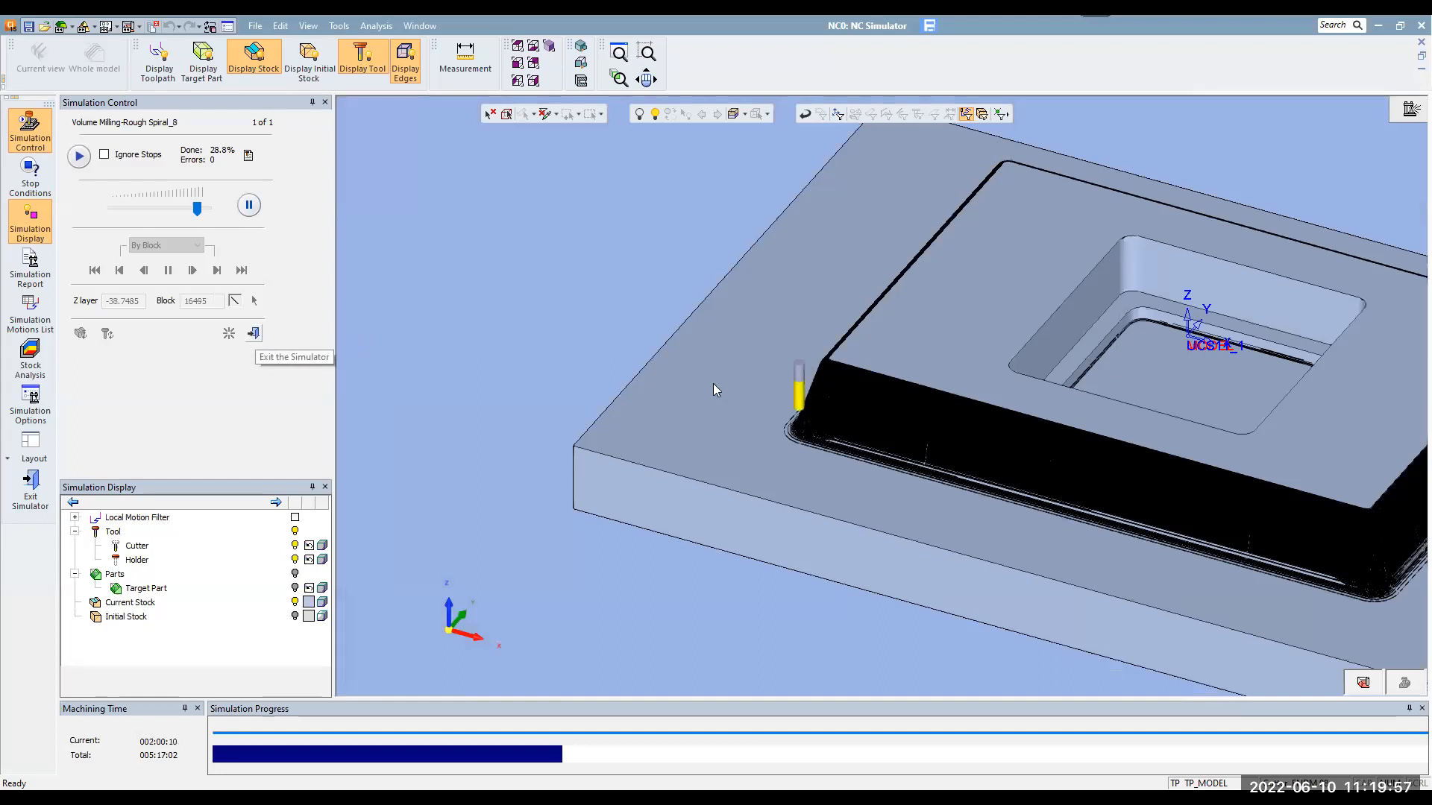
{"action": "left_click", "coordinate": [783, 446]}
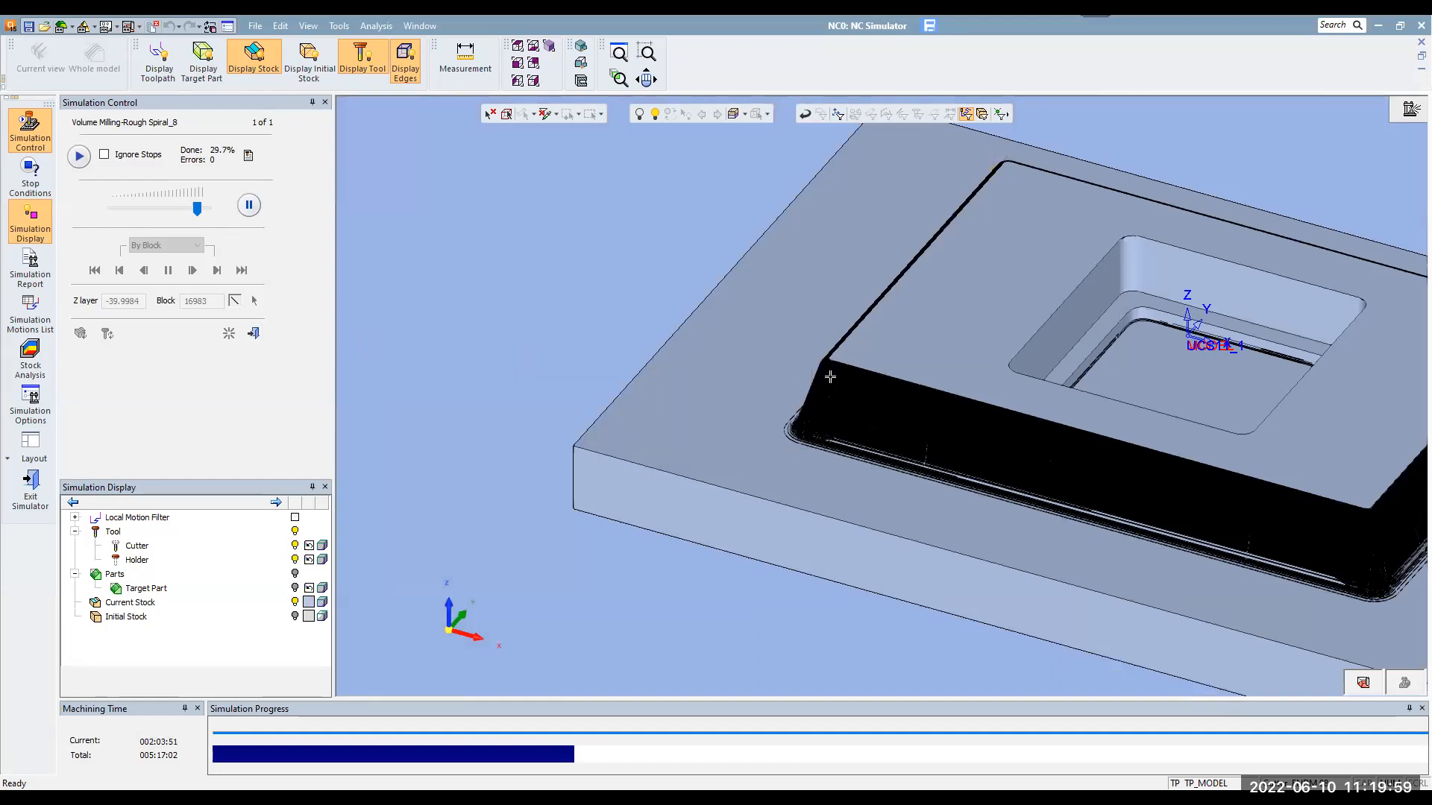
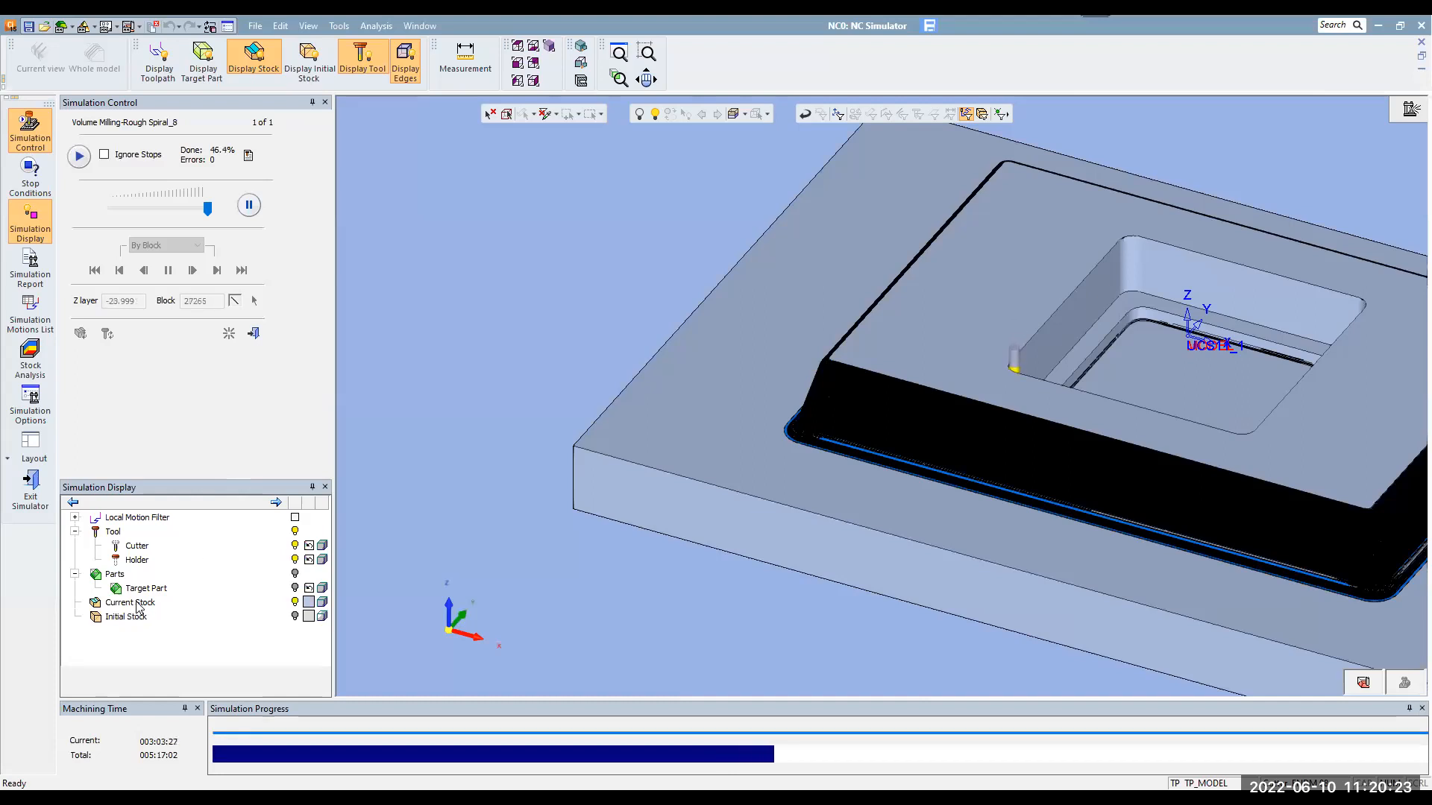
{"action": "left_click", "coordinate": [294, 603]}
{"action": "left_click", "coordinate": [294, 602]}
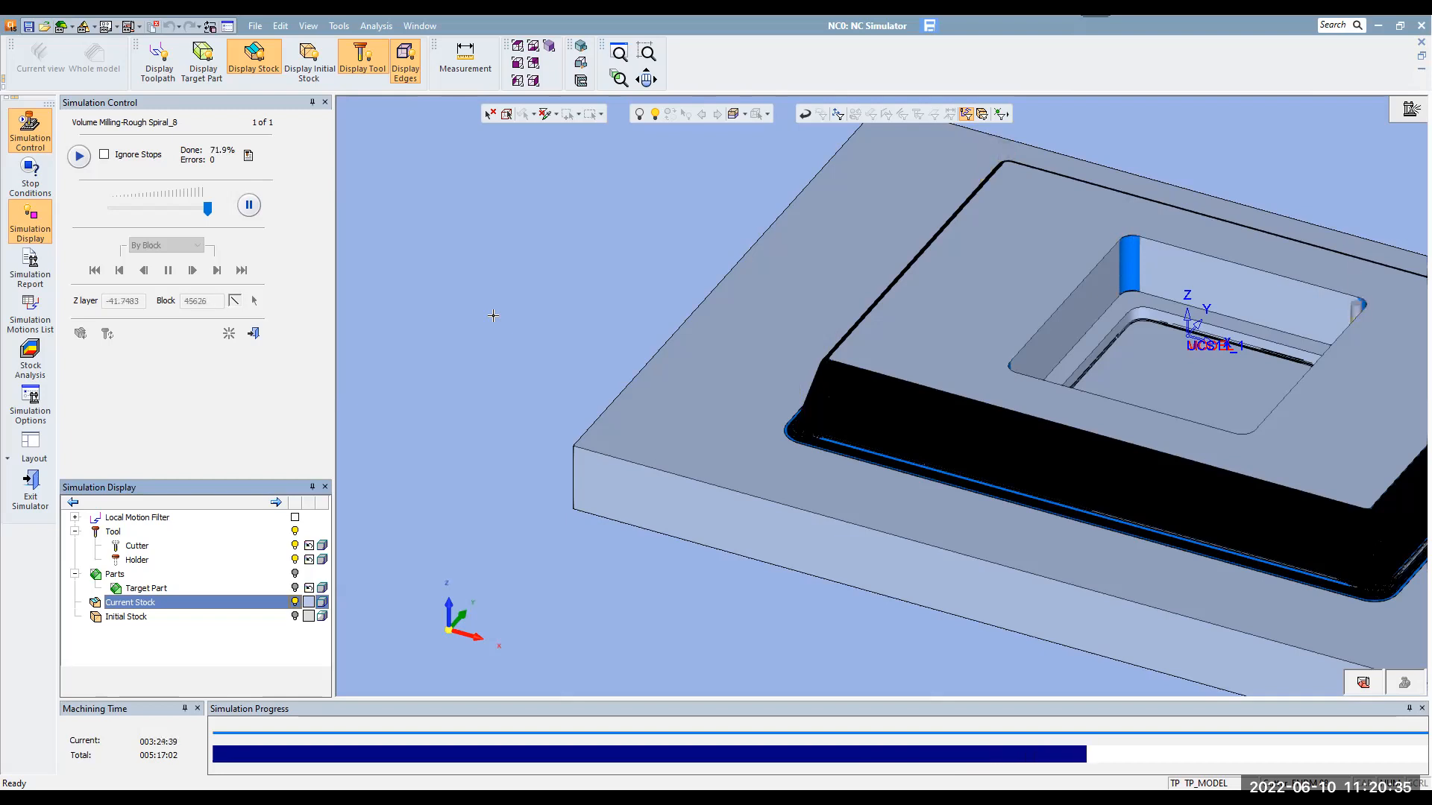
{"action": "left_click", "coordinate": [256, 334]}
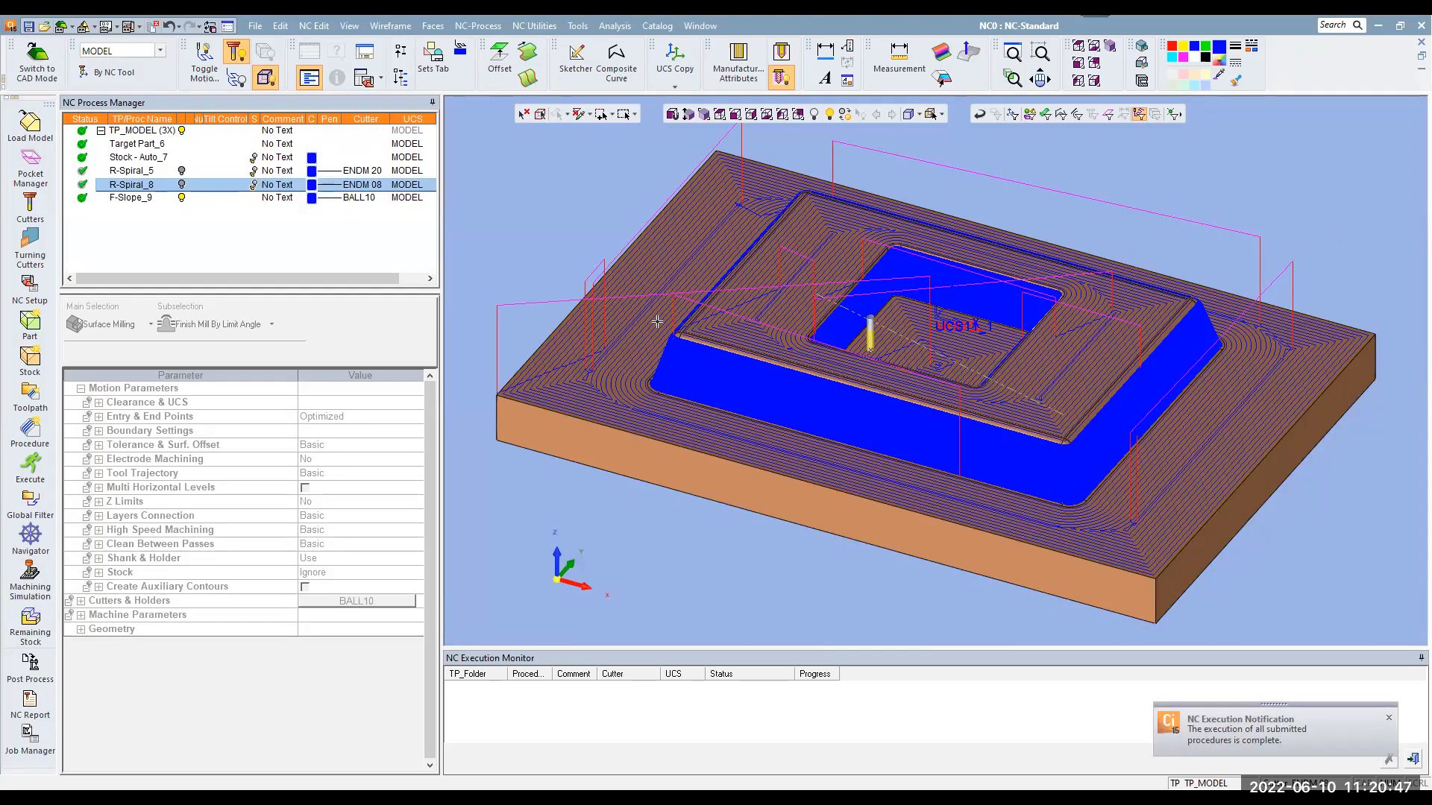
Launch a machining simulation of the ENDM 08 roughing procedure with the current stock, and exit the simulator without playing it
{"action": "left_click", "coordinate": [52, 587]}
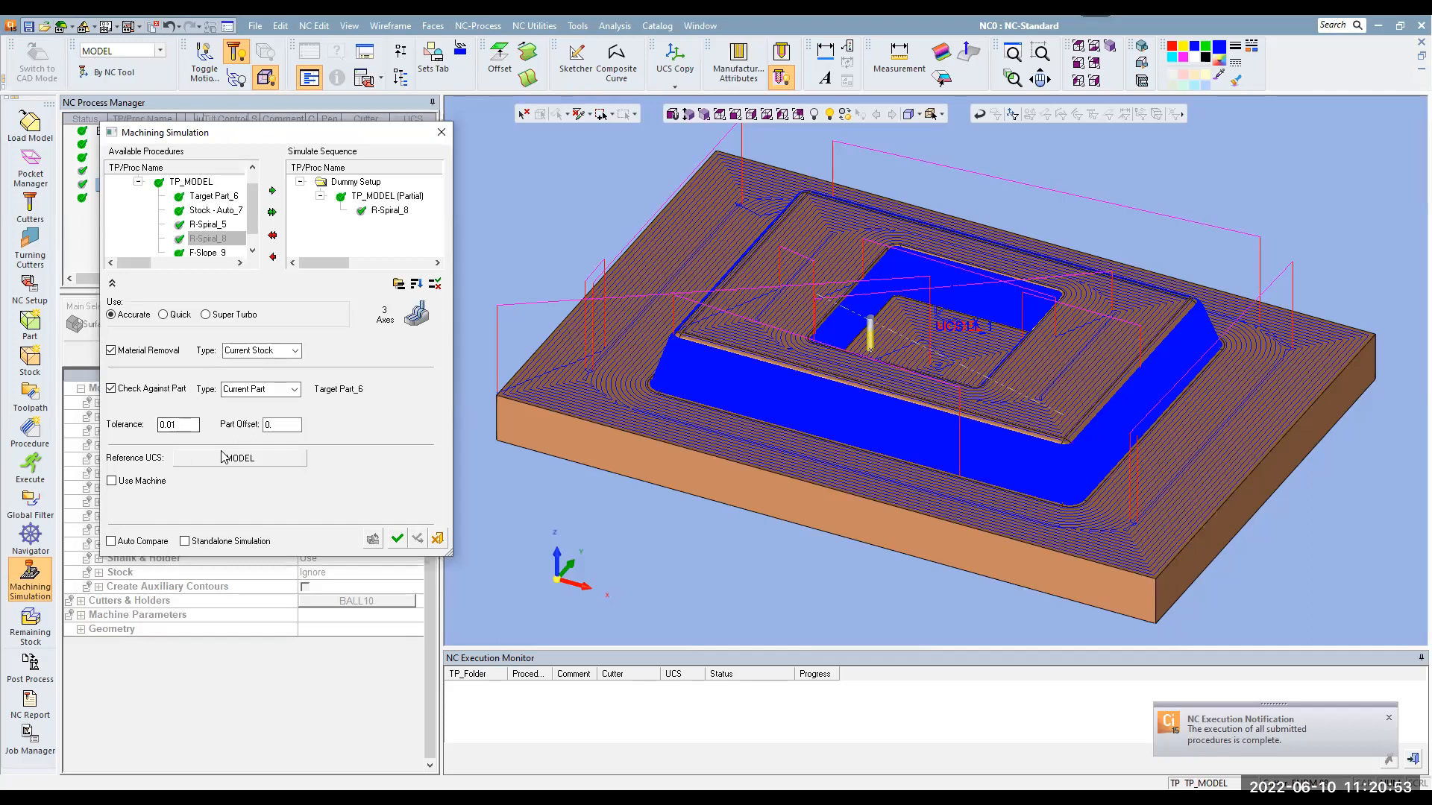
{"action": "left_click", "coordinate": [295, 351]}
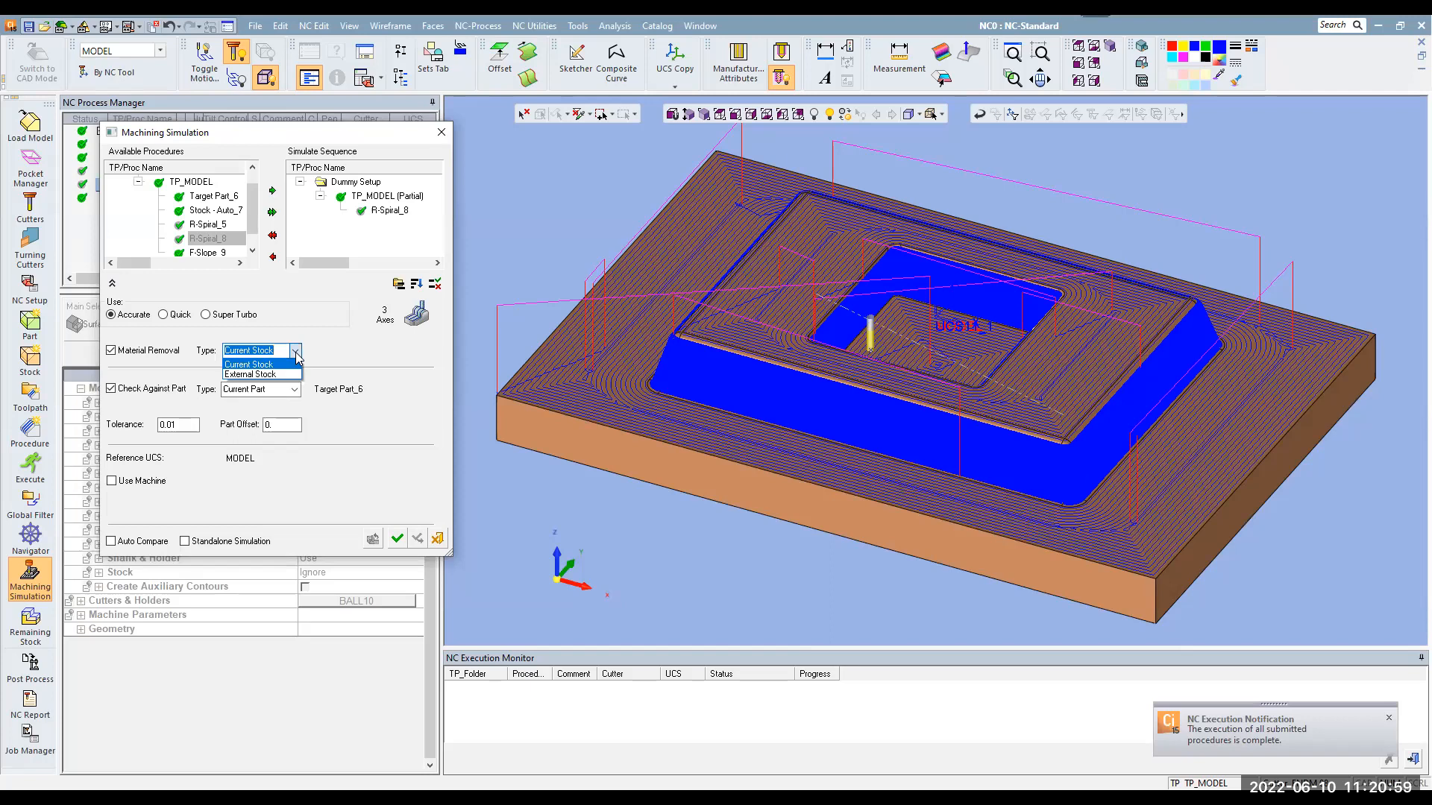
{"action": "left_click", "coordinate": [296, 355]}
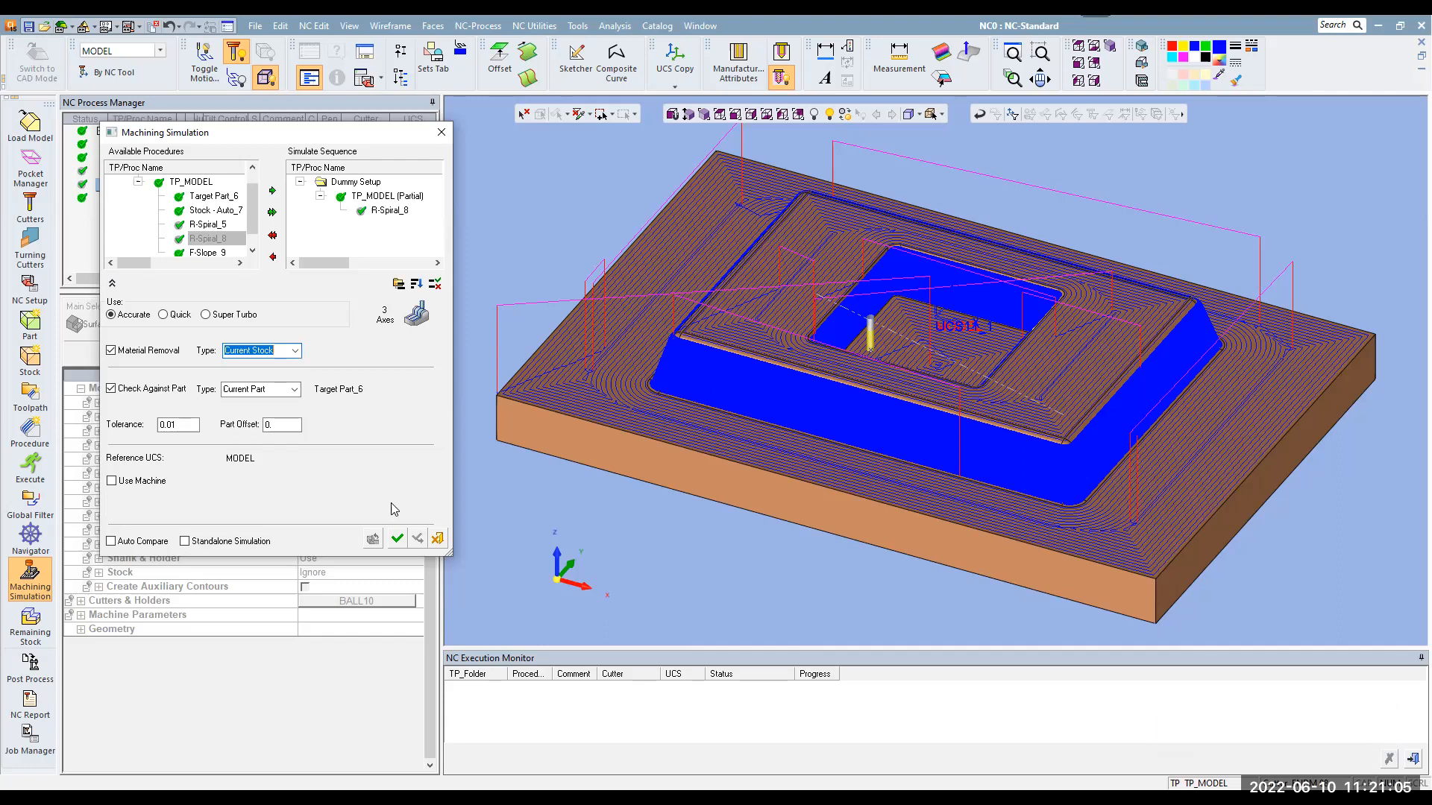
{"action": "left_click", "coordinate": [397, 539]}
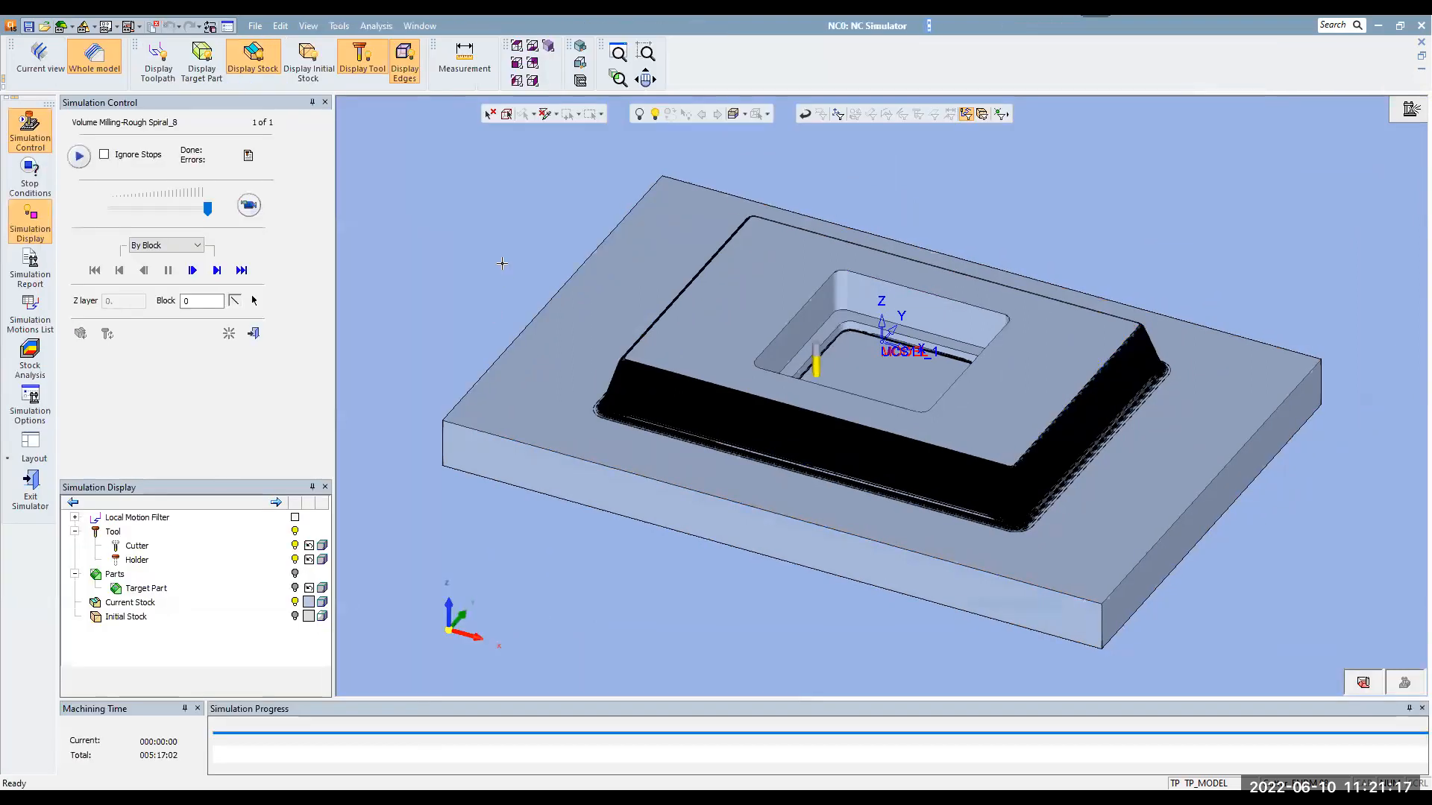
{"action": "left_click", "coordinate": [254, 335]}
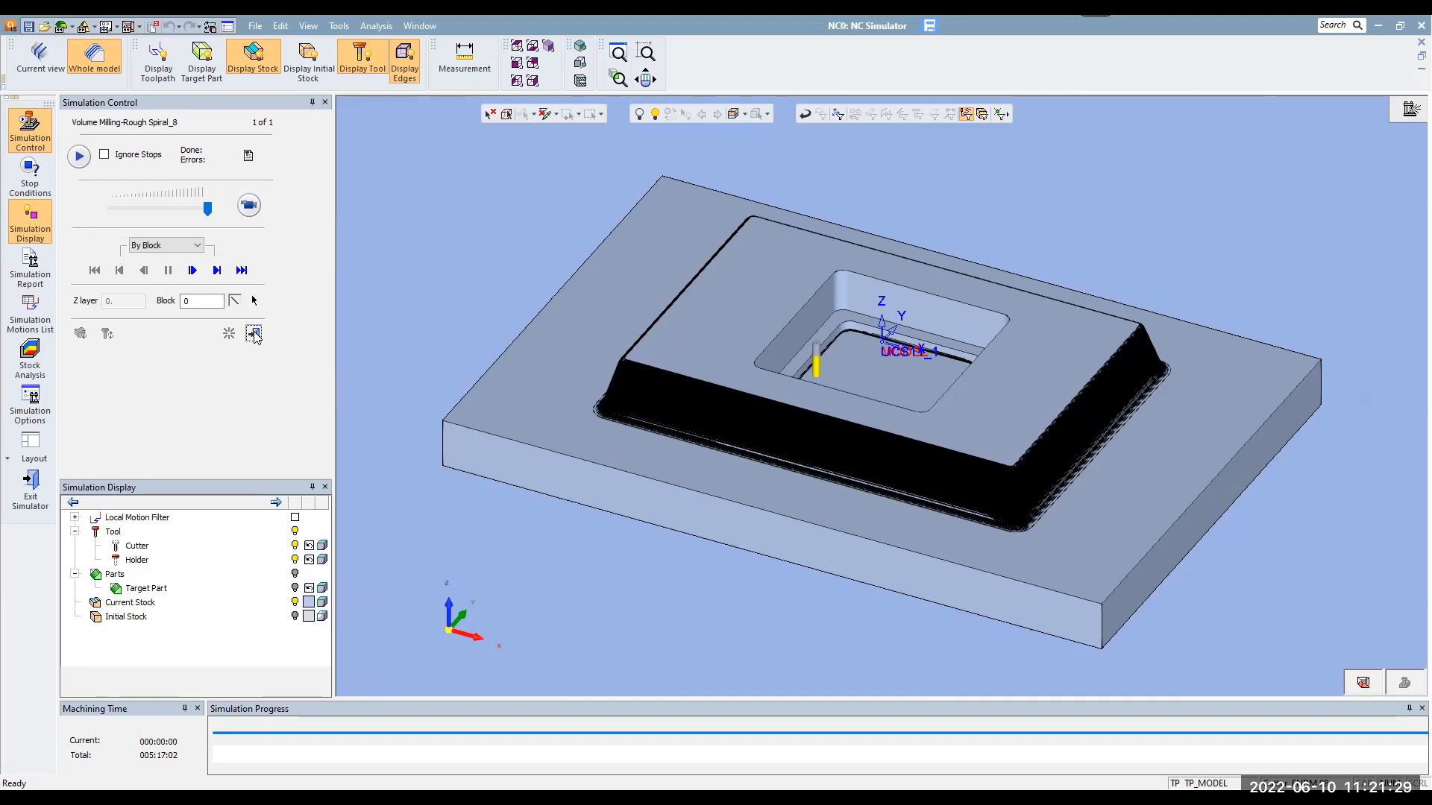
{"action": "left_click", "coordinate": [646, 444]}
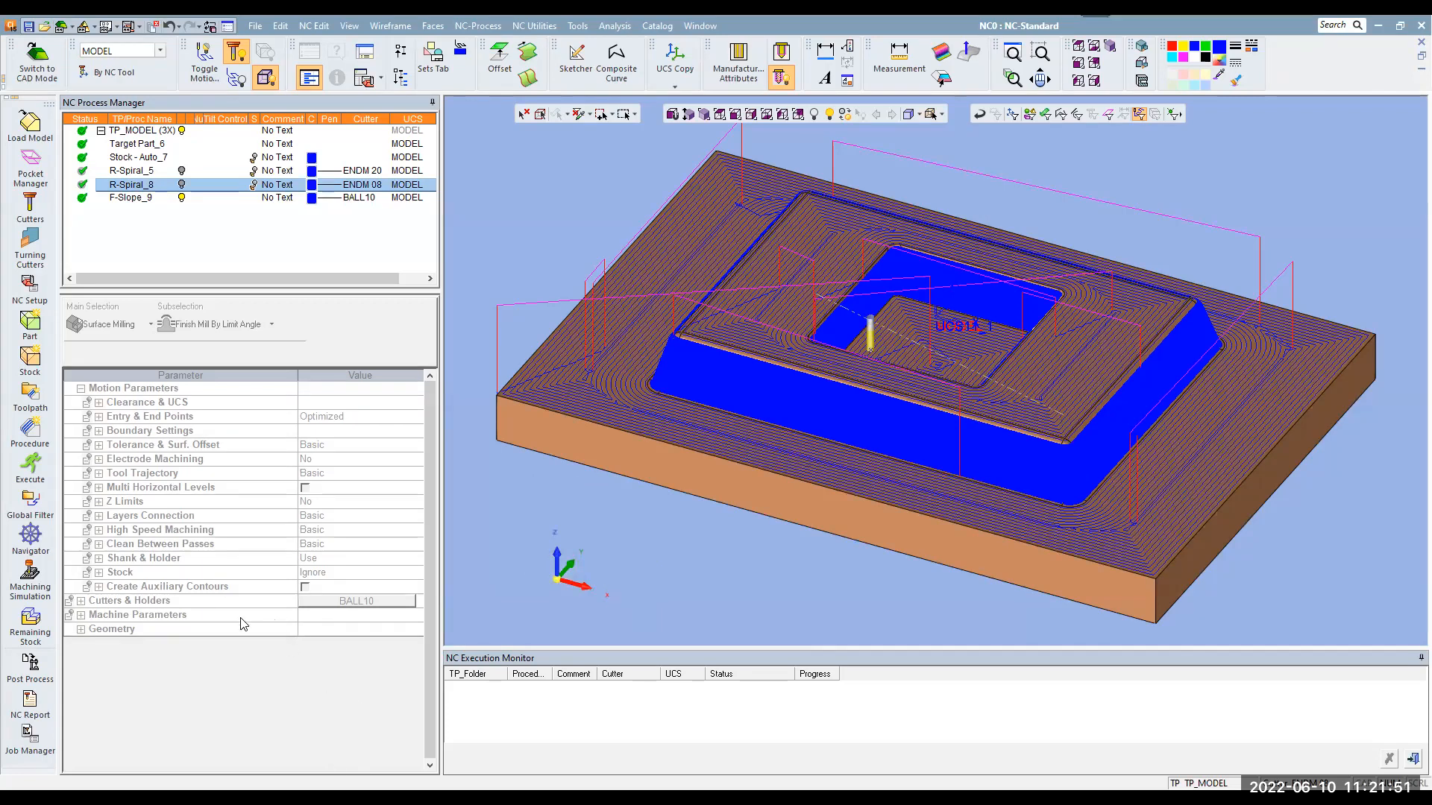
Examine the BALL10 finishing toolpath at the base plate's outer corner, viewing the cutter and holder there in Navigator
{"action": "left_click", "coordinate": [181, 200]}
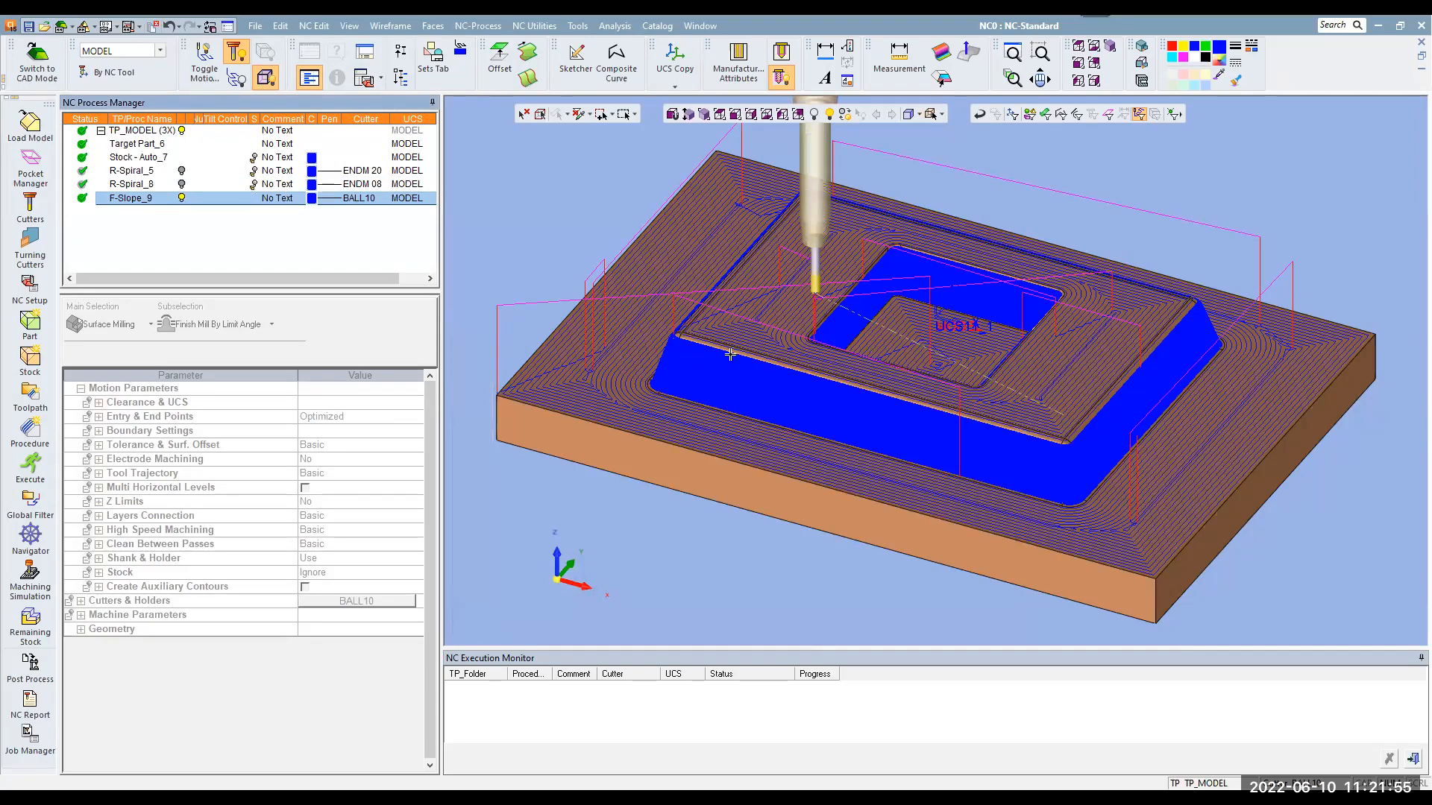
{"action": "scroll", "coordinate": [601, 405], "scroll_direction": "up", "scroll_amount": 3}
{"action": "scroll", "coordinate": [600, 405], "scroll_direction": "up", "scroll_amount": 5}
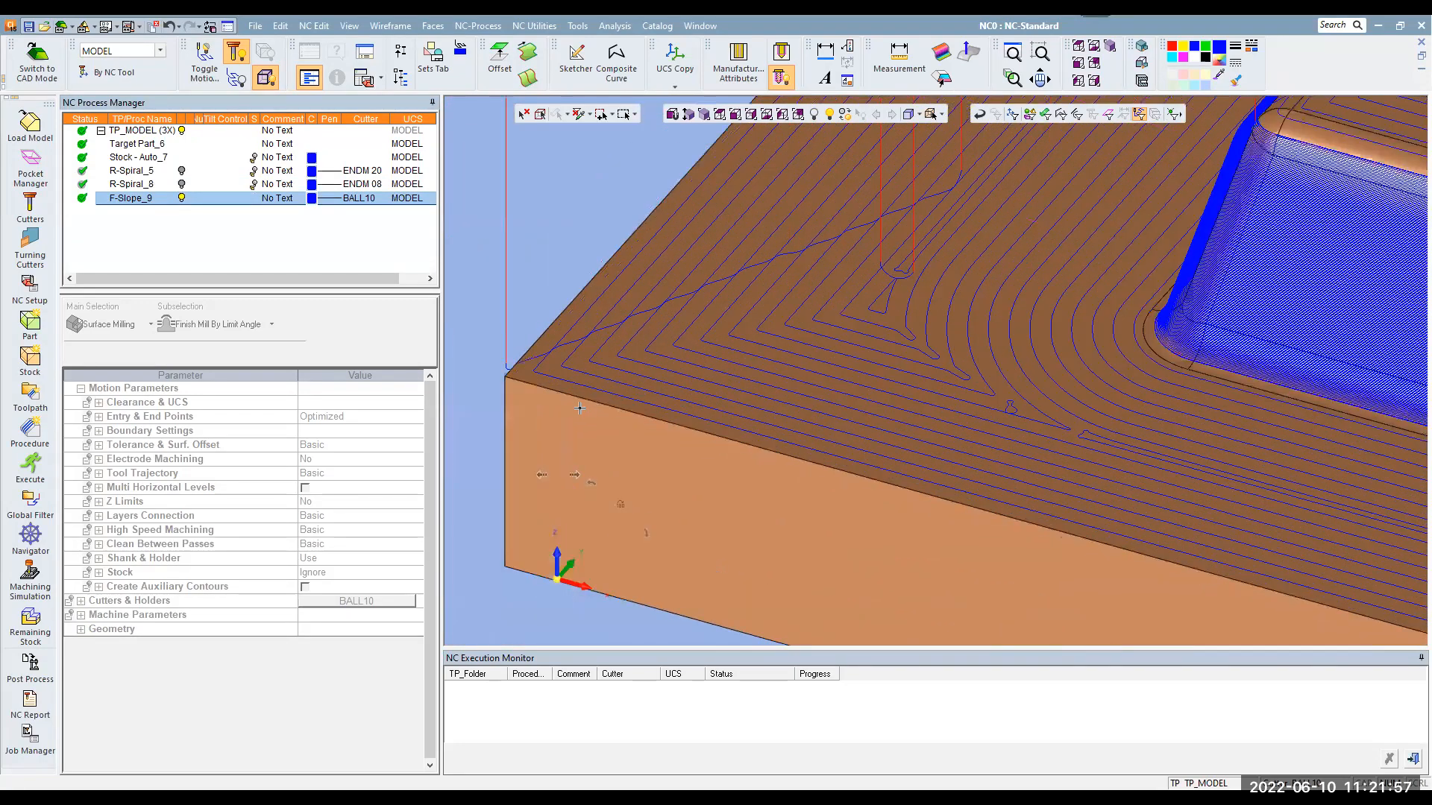
{"action": "scroll", "coordinate": [543, 389], "scroll_direction": "up", "scroll_amount": 2}
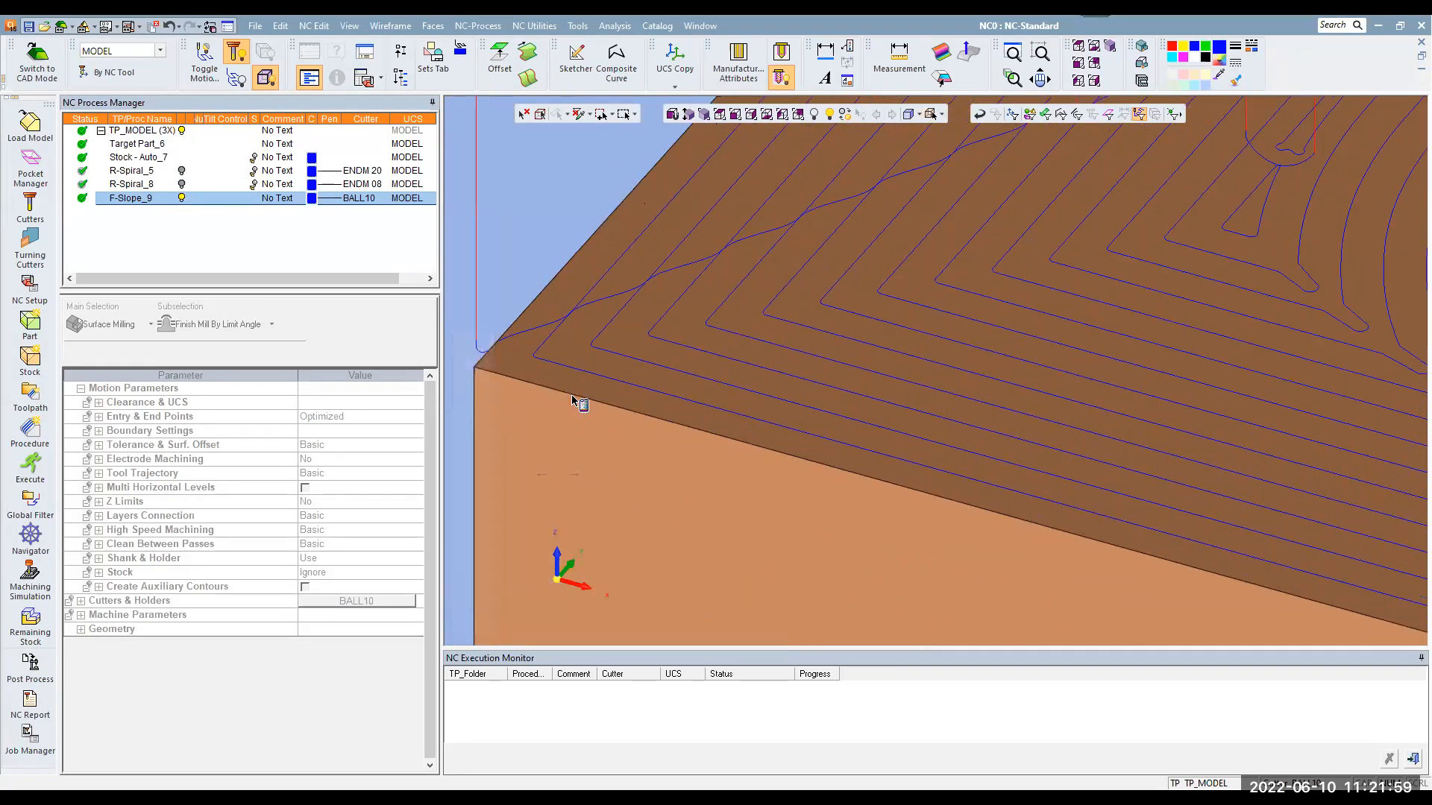
{"action": "scroll", "coordinate": [551, 373], "scroll_direction": "down", "scroll_amount": 1}
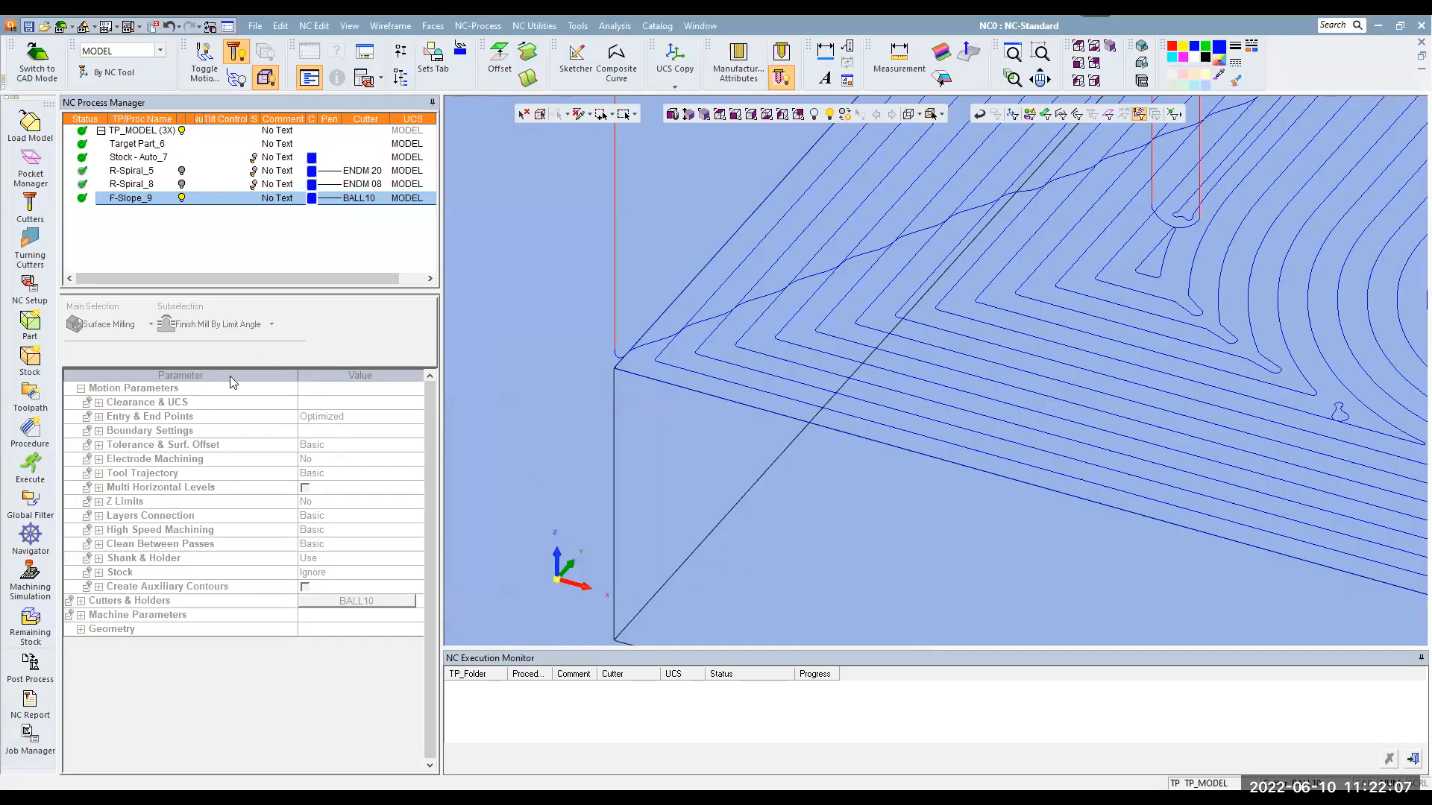
{"action": "left_click", "coordinate": [51, 534]}
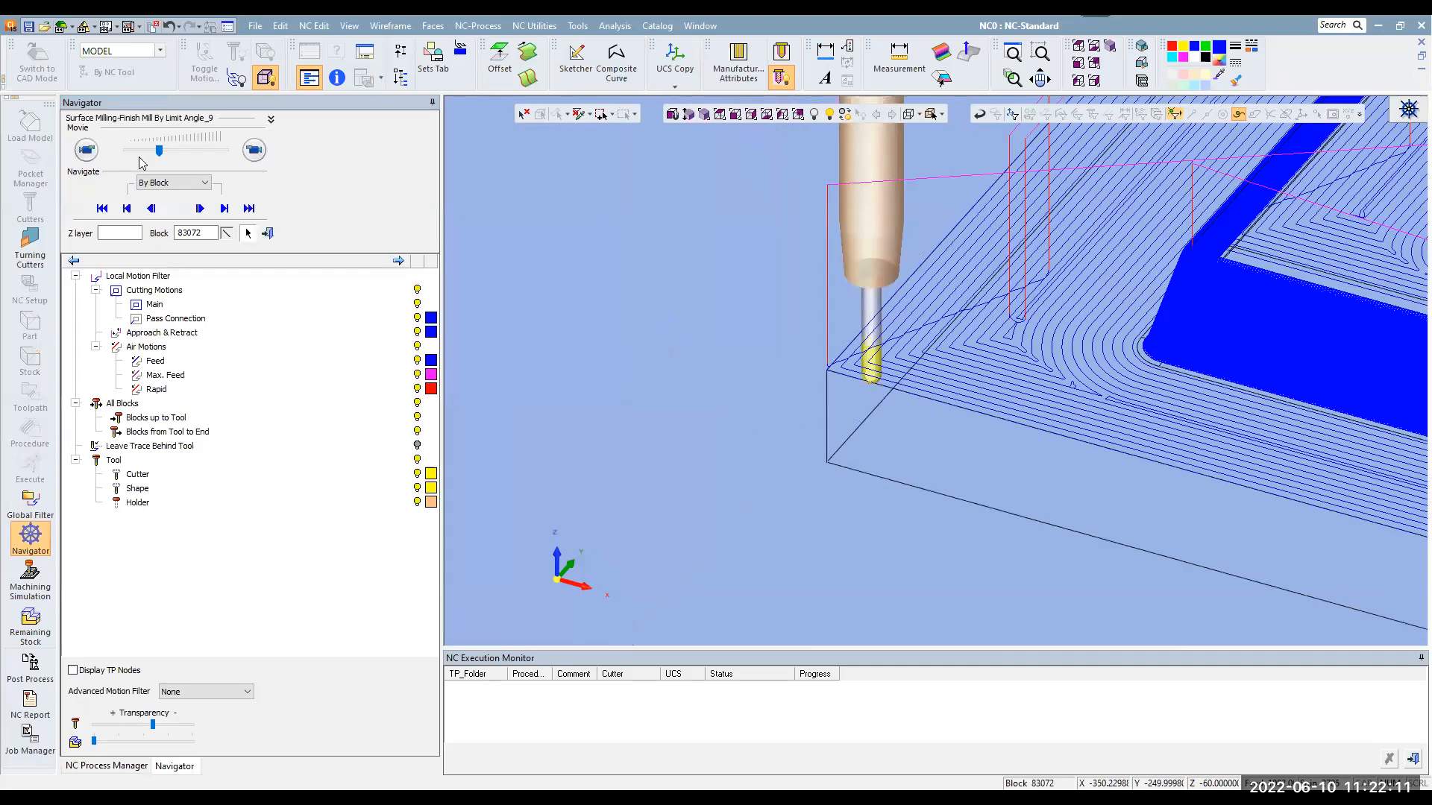
{"action": "scroll", "coordinate": [1201, 459], "scroll_direction": "up", "scroll_amount": 1}
{"action": "scroll", "coordinate": [1197, 458], "scroll_direction": "down", "scroll_amount": 2}
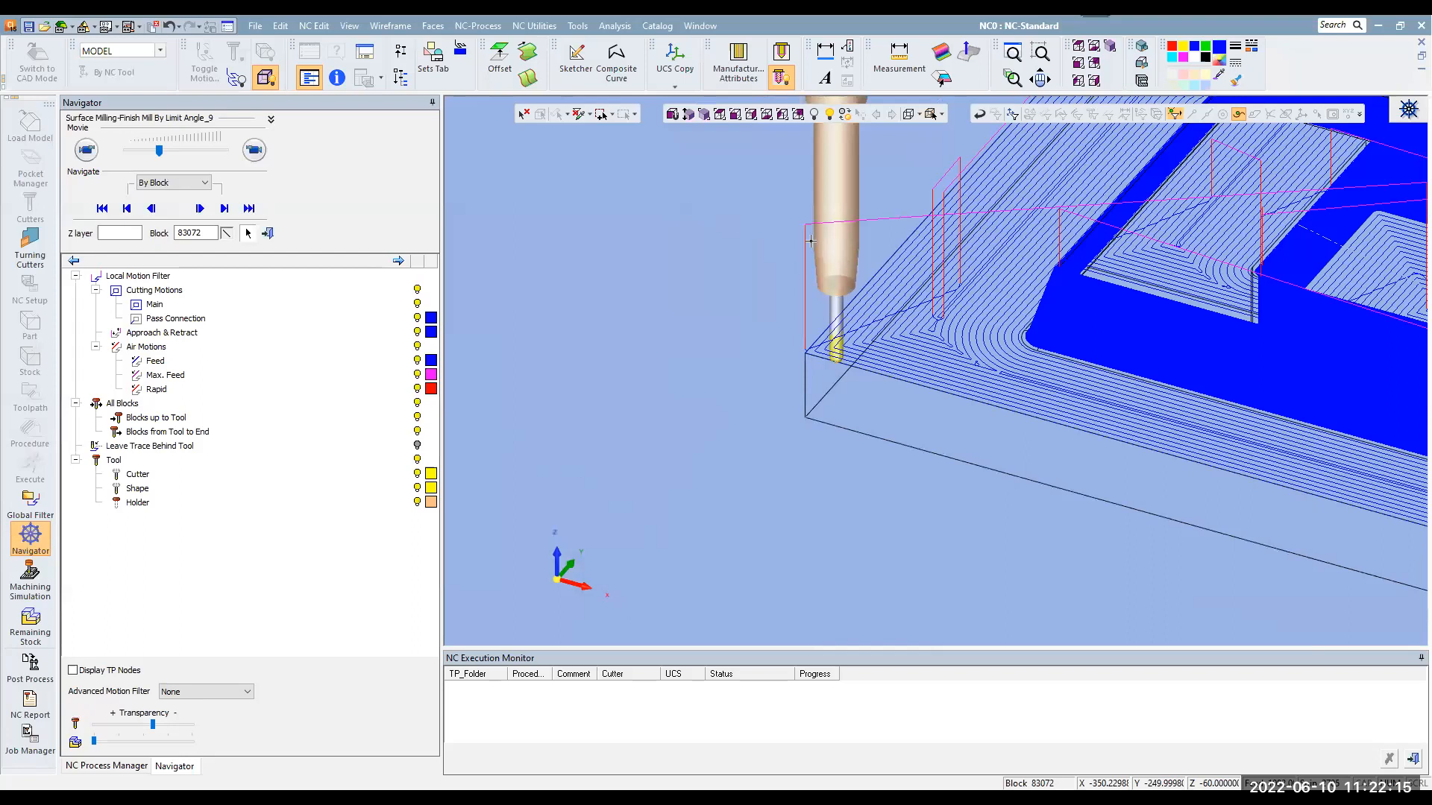
Place the BALL10 cutter at several toolpath points on the block's sloped wall, restore the shaded display, and leave Navigator
{"action": "left_click", "coordinate": [704, 115]}
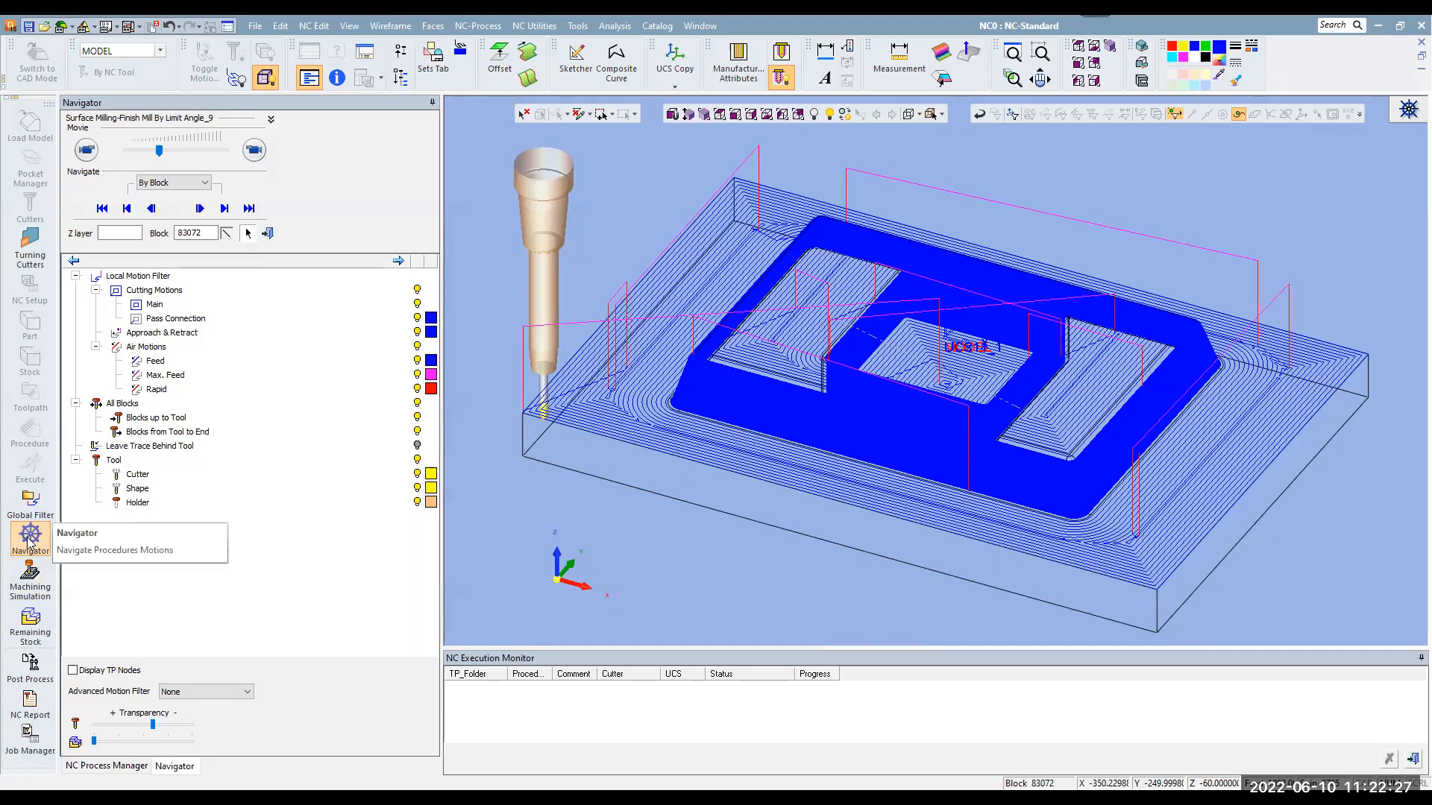
{"action": "left_click", "coordinate": [703, 395]}
{"action": "left_click", "coordinate": [705, 408]}
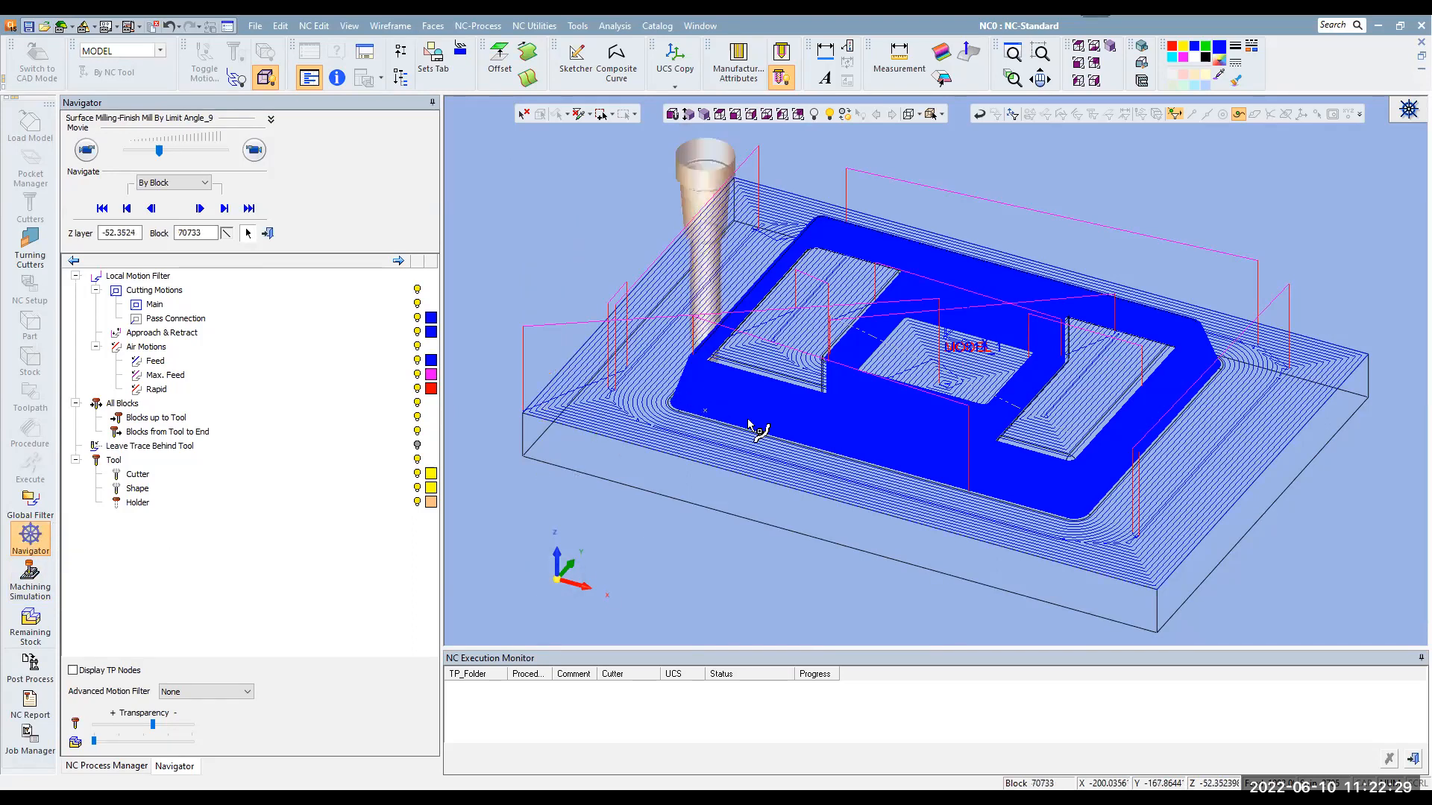
{"action": "left_click", "coordinate": [838, 432]}
{"action": "left_click", "coordinate": [874, 412]}
{"action": "middle_click_drag", "start_coordinate": [874, 462], "coordinate": [825, 413]}
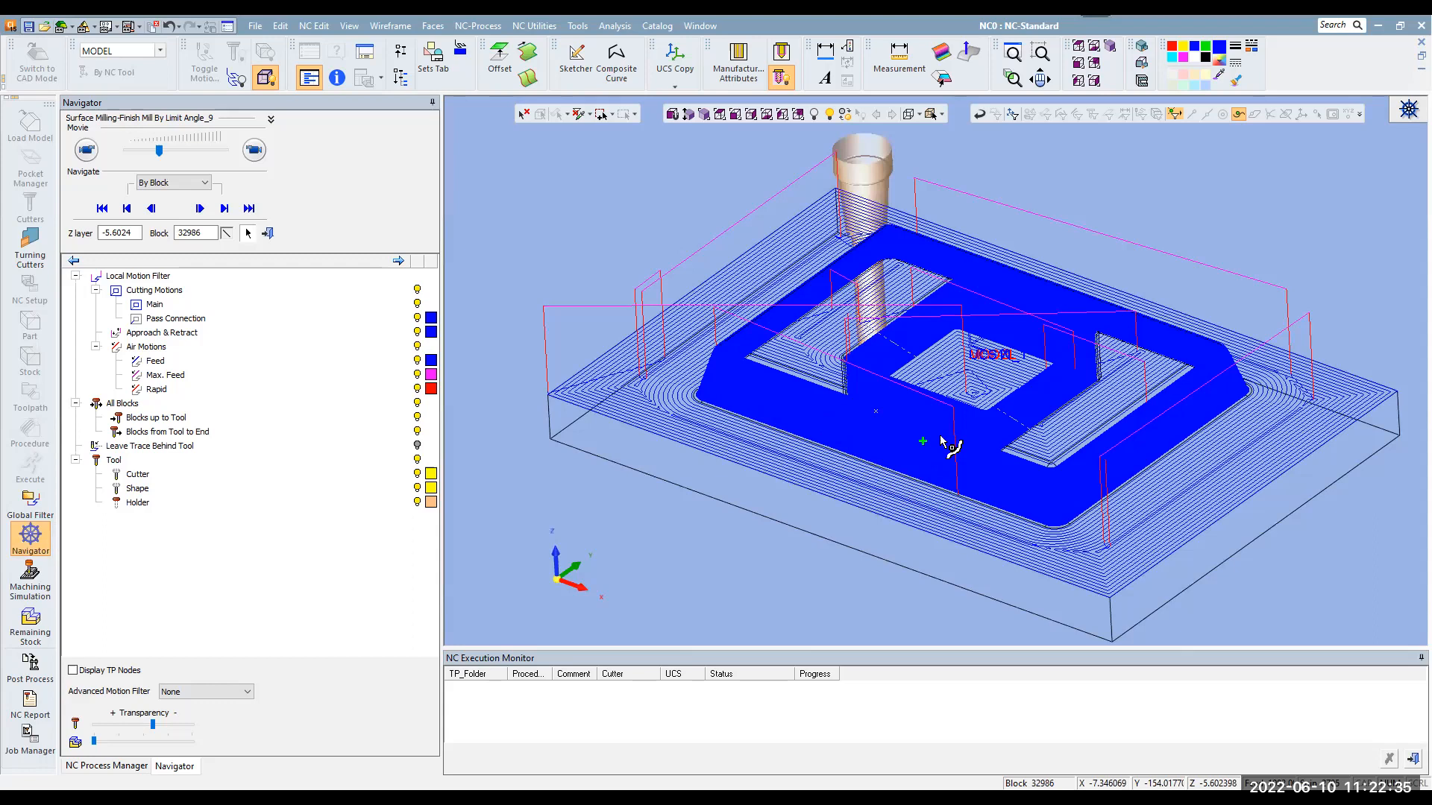
{"action": "middle_click_drag", "start_coordinate": [954, 449], "coordinate": [978, 442]}
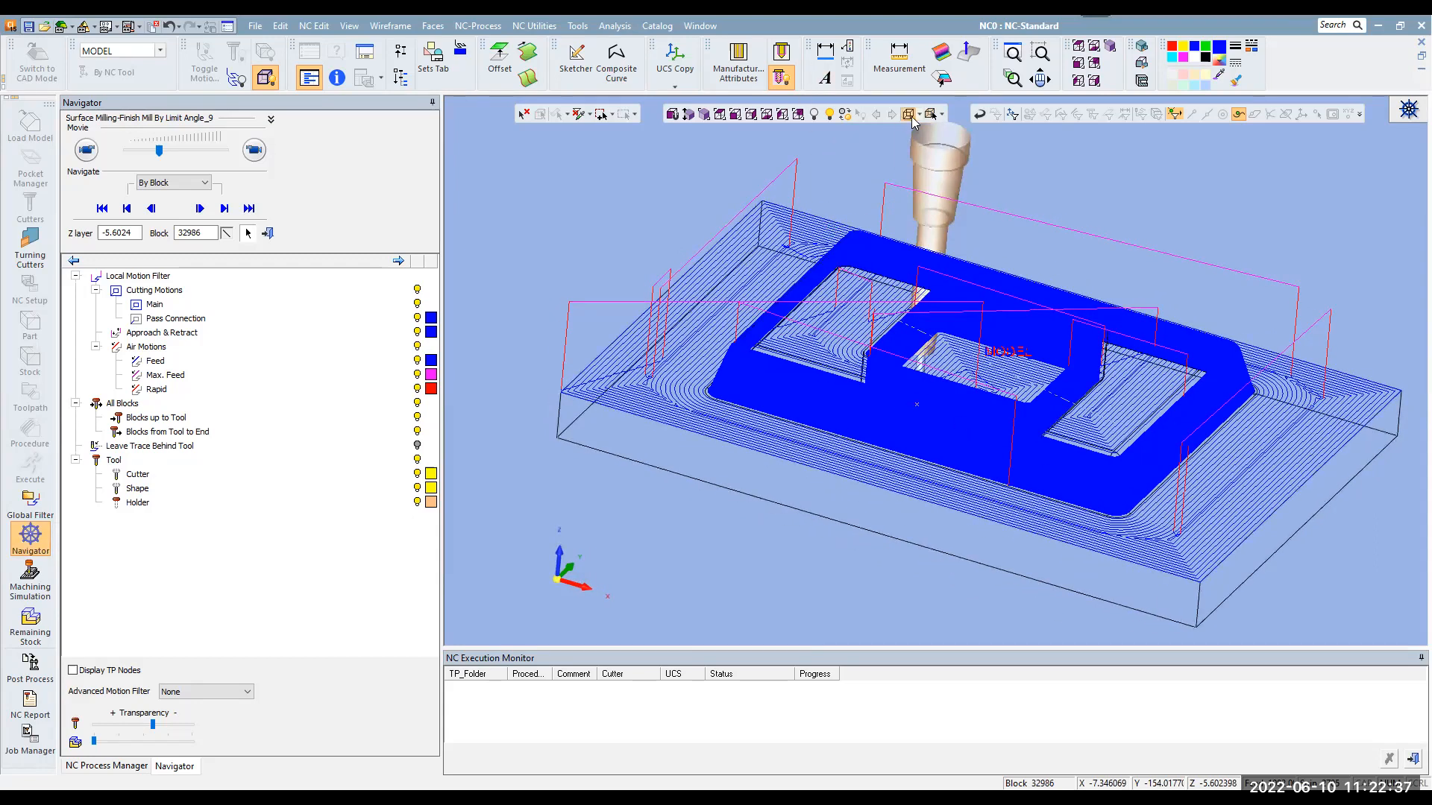
{"action": "left_click", "coordinate": [912, 119]}
{"action": "left_click", "coordinate": [885, 439]}
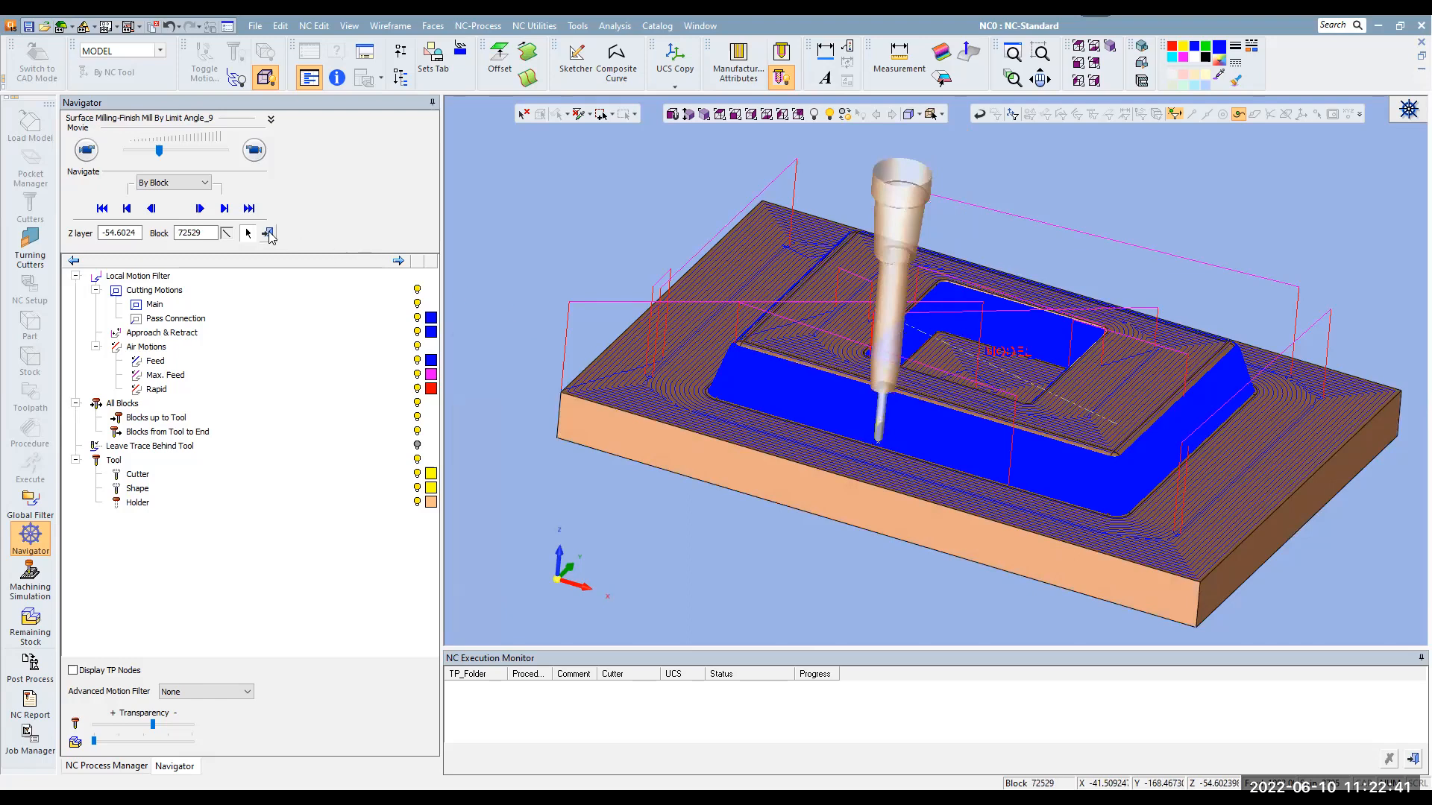
{"action": "left_click", "coordinate": [268, 232]}
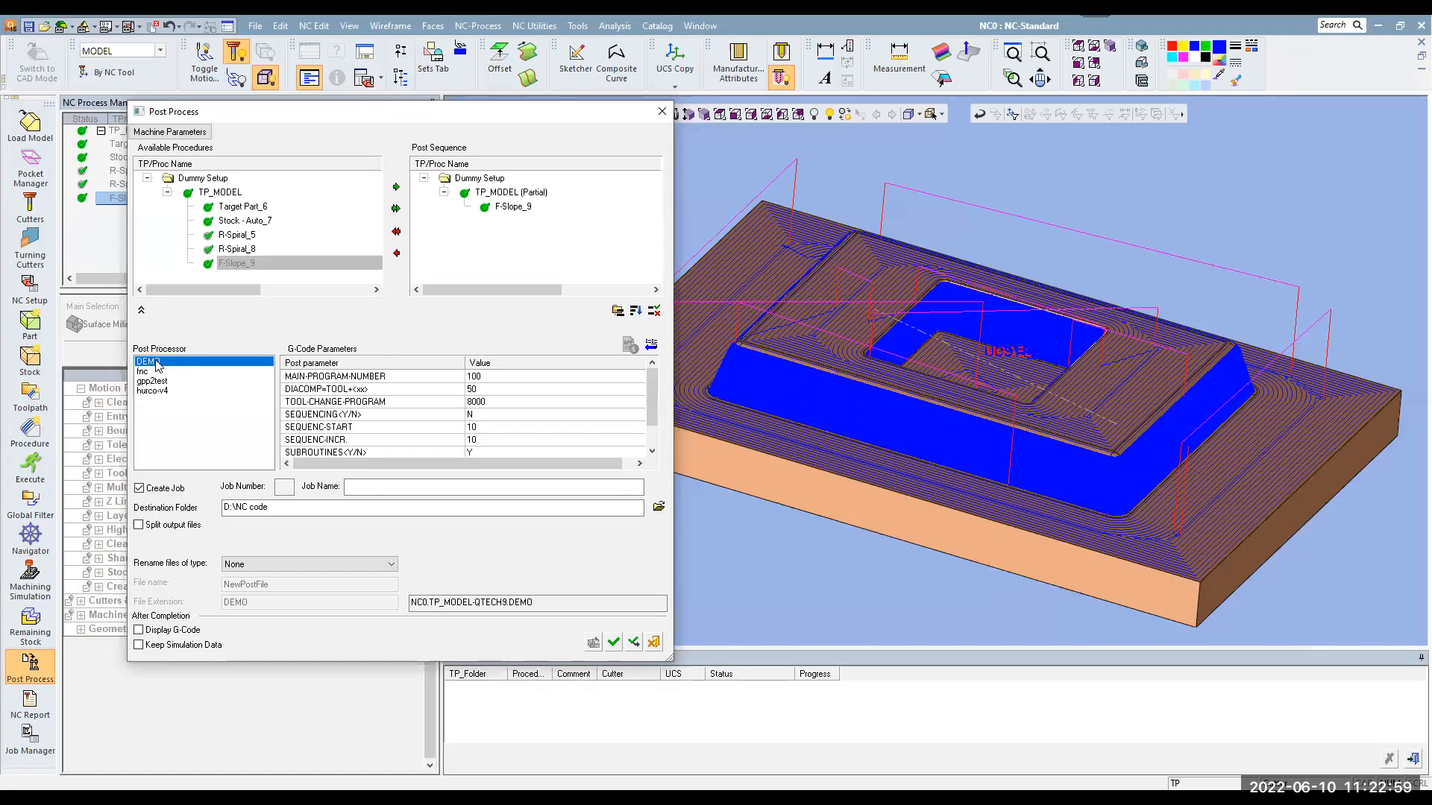
Post-process the BALL10 finishing procedure with DEMO, using Split output files by Procedure, G-Code files only renaming, and Display G-Code
{"action": "left_click", "coordinate": [141, 525]}
{"action": "left_click", "coordinate": [316, 571]}
{"action": "left_click", "coordinate": [298, 586]}
{"action": "left_click", "coordinate": [139, 631]}
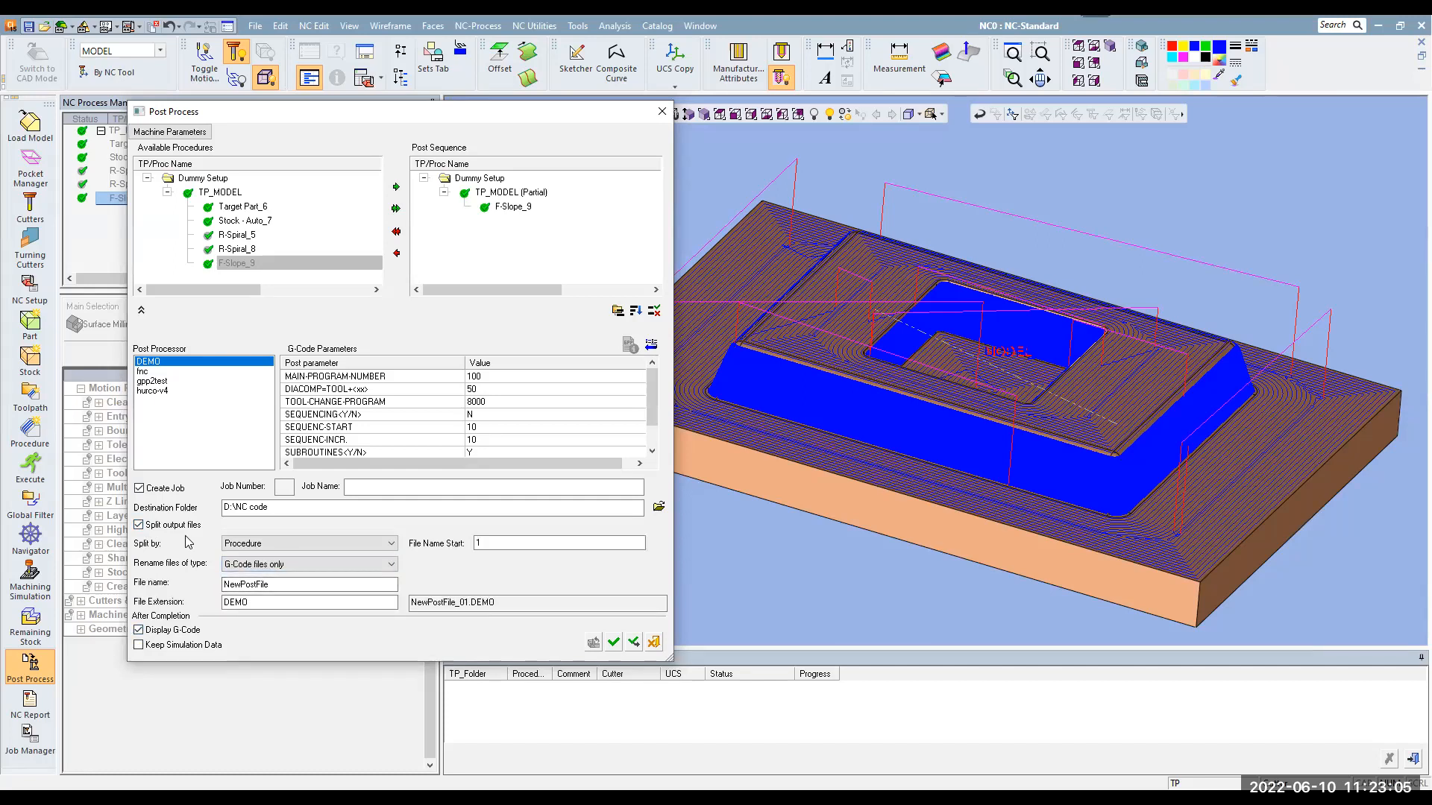
{"action": "left_click", "coordinate": [633, 641]}
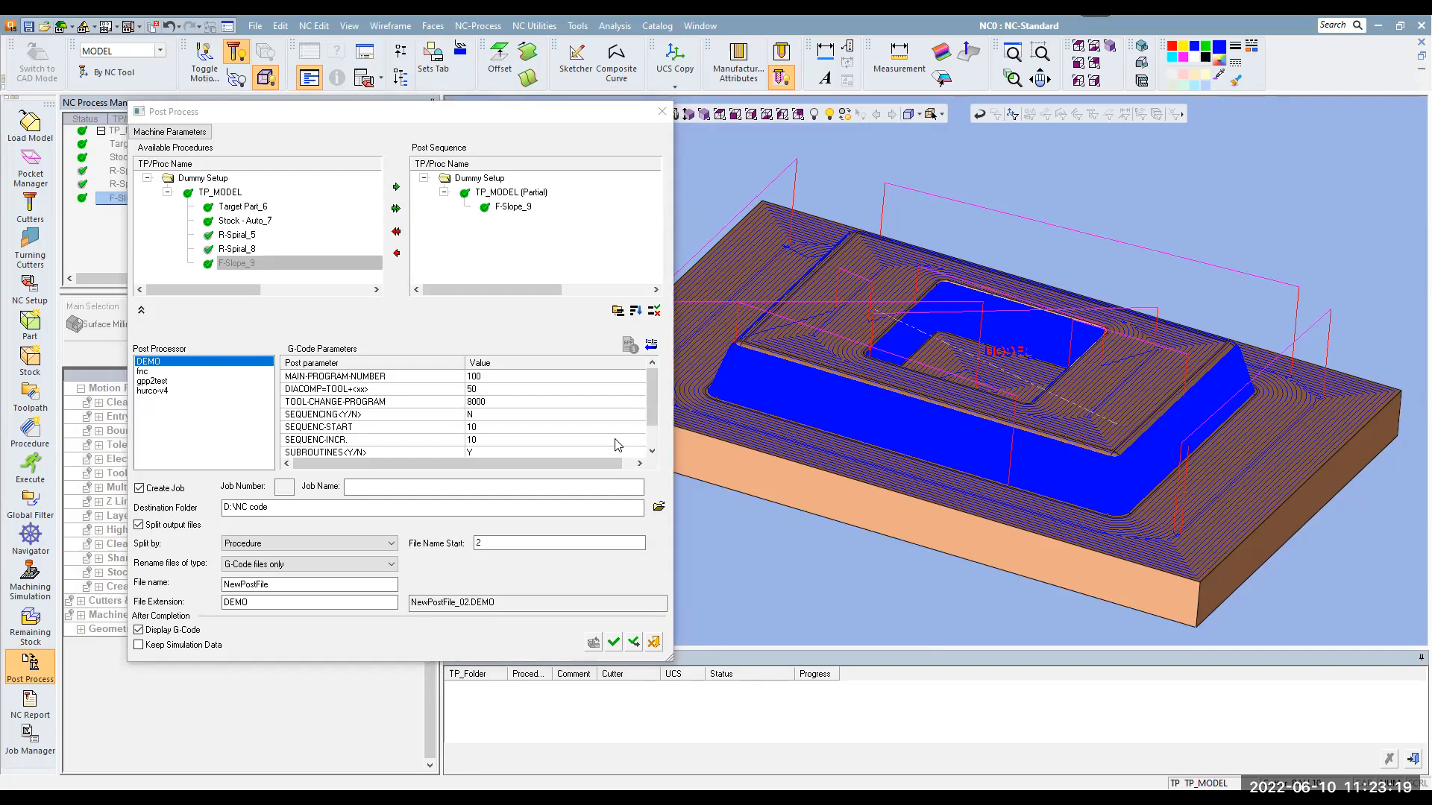
{"action": "left_click", "coordinate": [616, 439]}
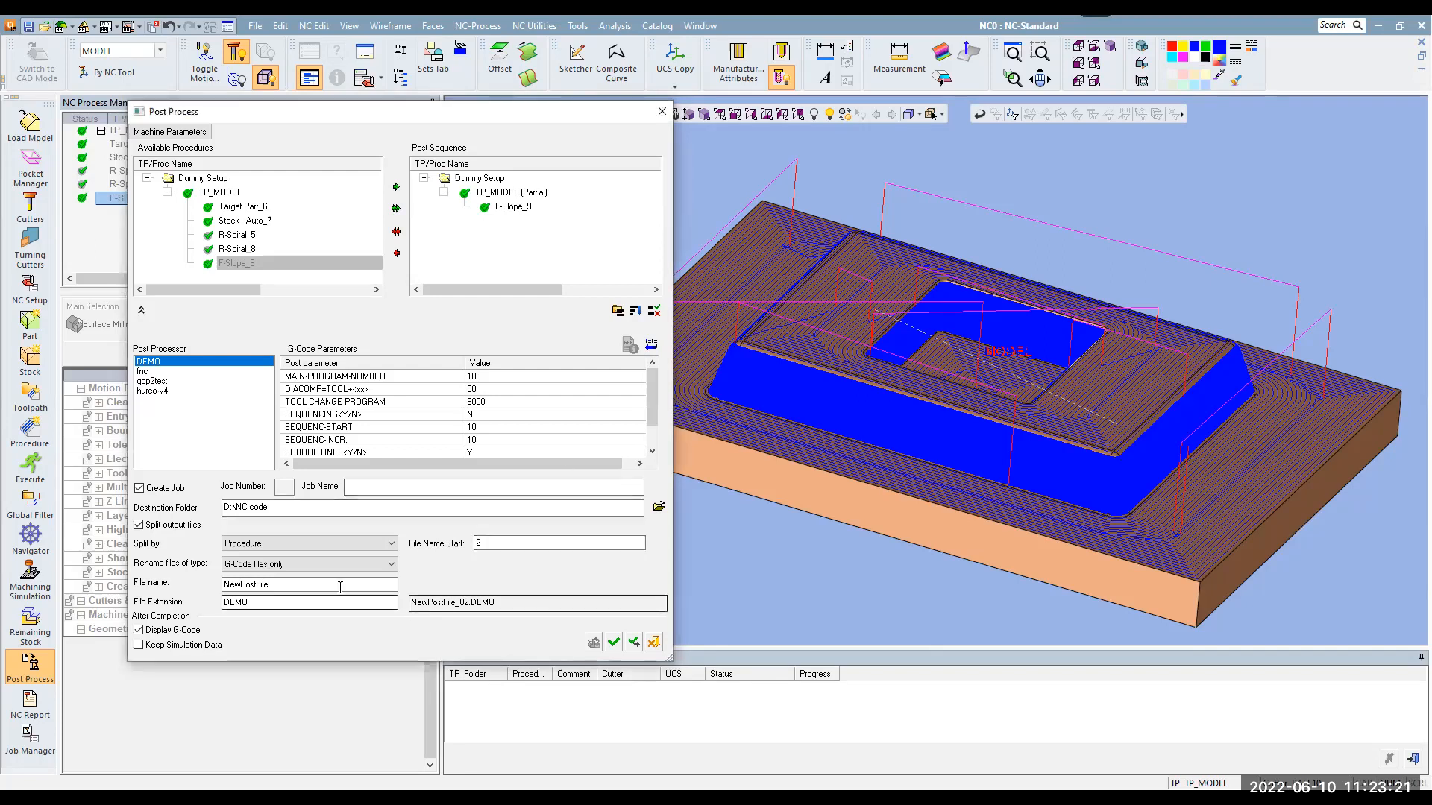
Set the G-code file extension to nc and post-process the BALL10 finishing procedure again
{"action": "left_click_drag", "start_coordinate": [278, 601], "coordinate": [187, 606]}
{"action": "type", "text": "nc"}
{"action": "left_click", "coordinate": [633, 642]}
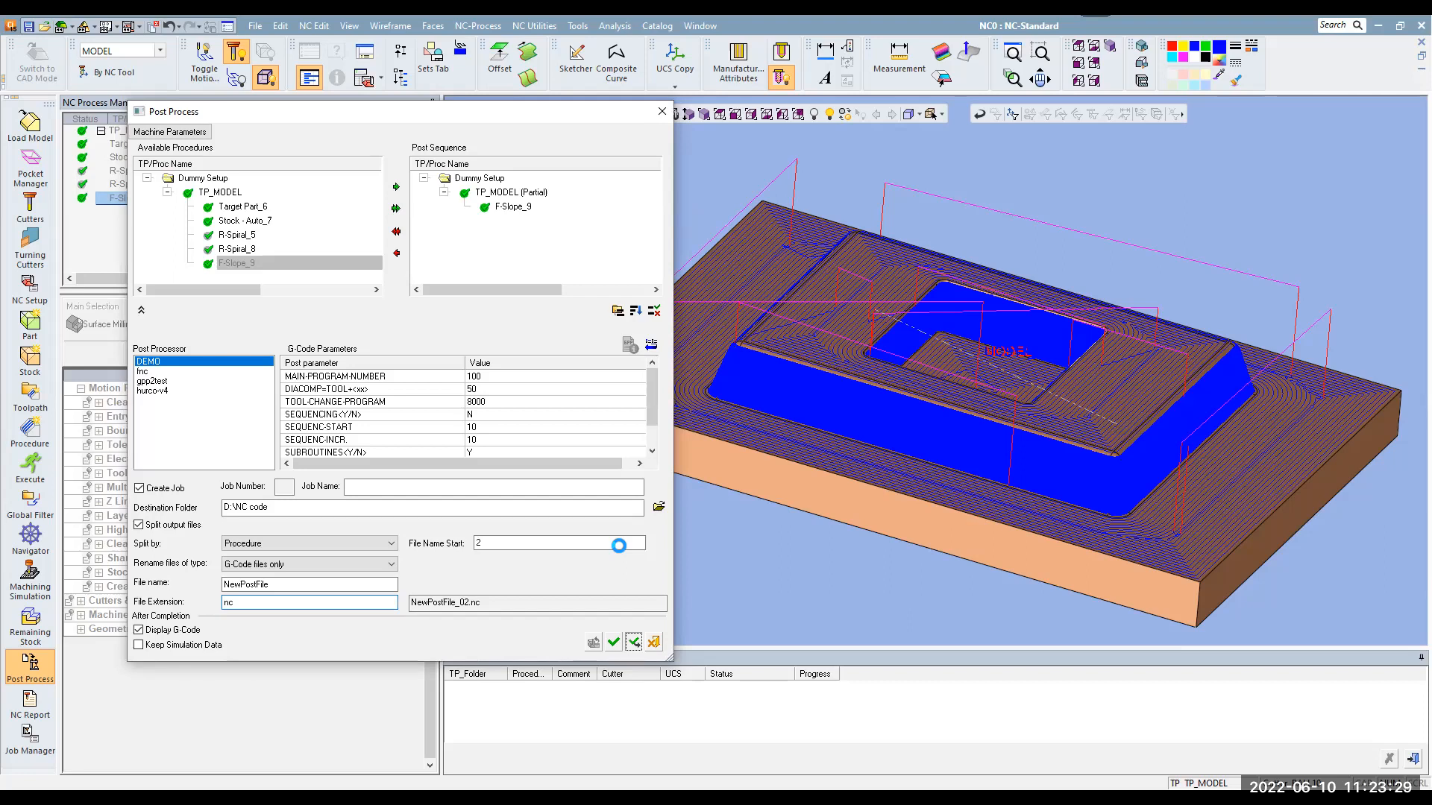
Turn off Split output files and post the finishing procedure to the single file NewPostFile.nc
{"action": "left_click", "coordinate": [140, 525]}
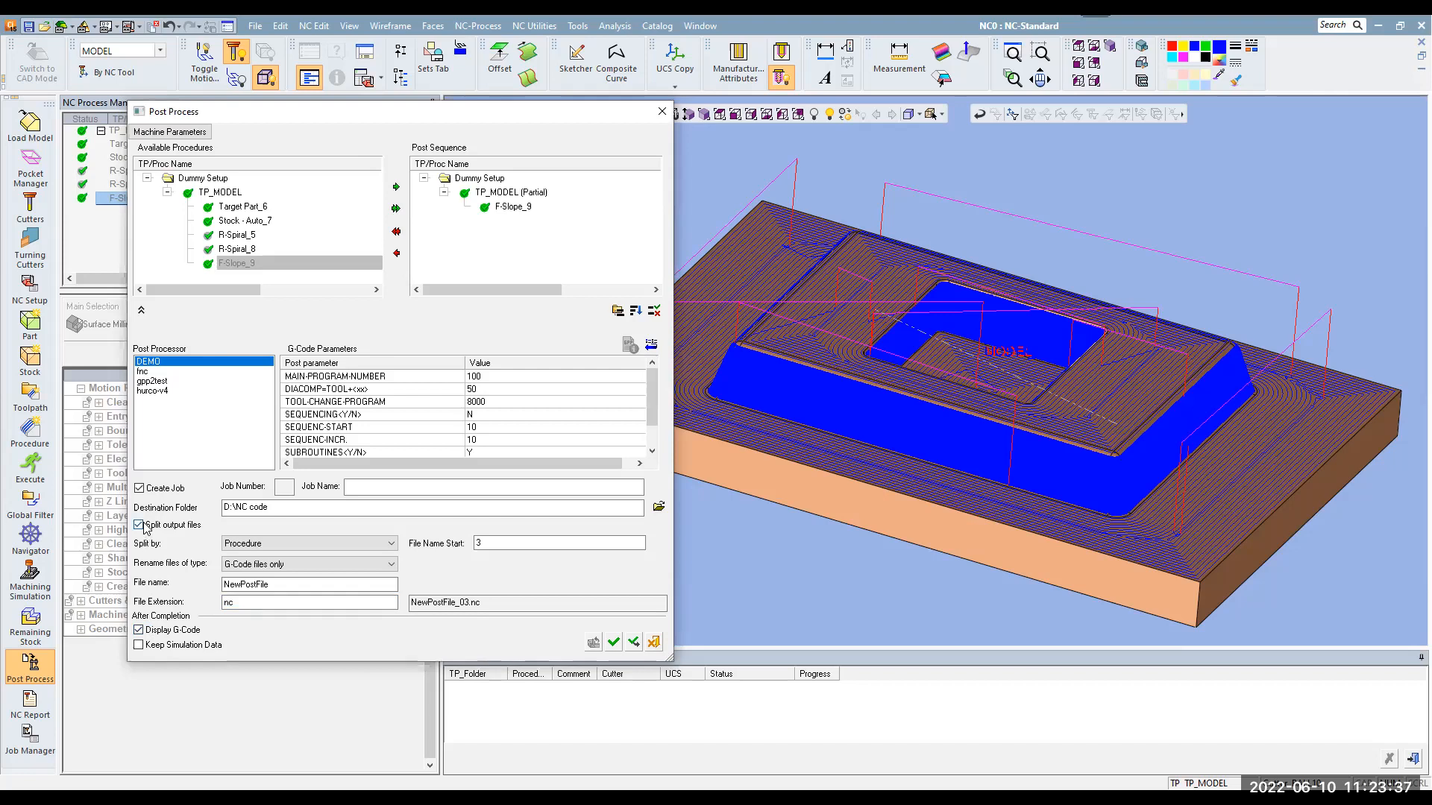
{"action": "left_click", "coordinate": [614, 643]}
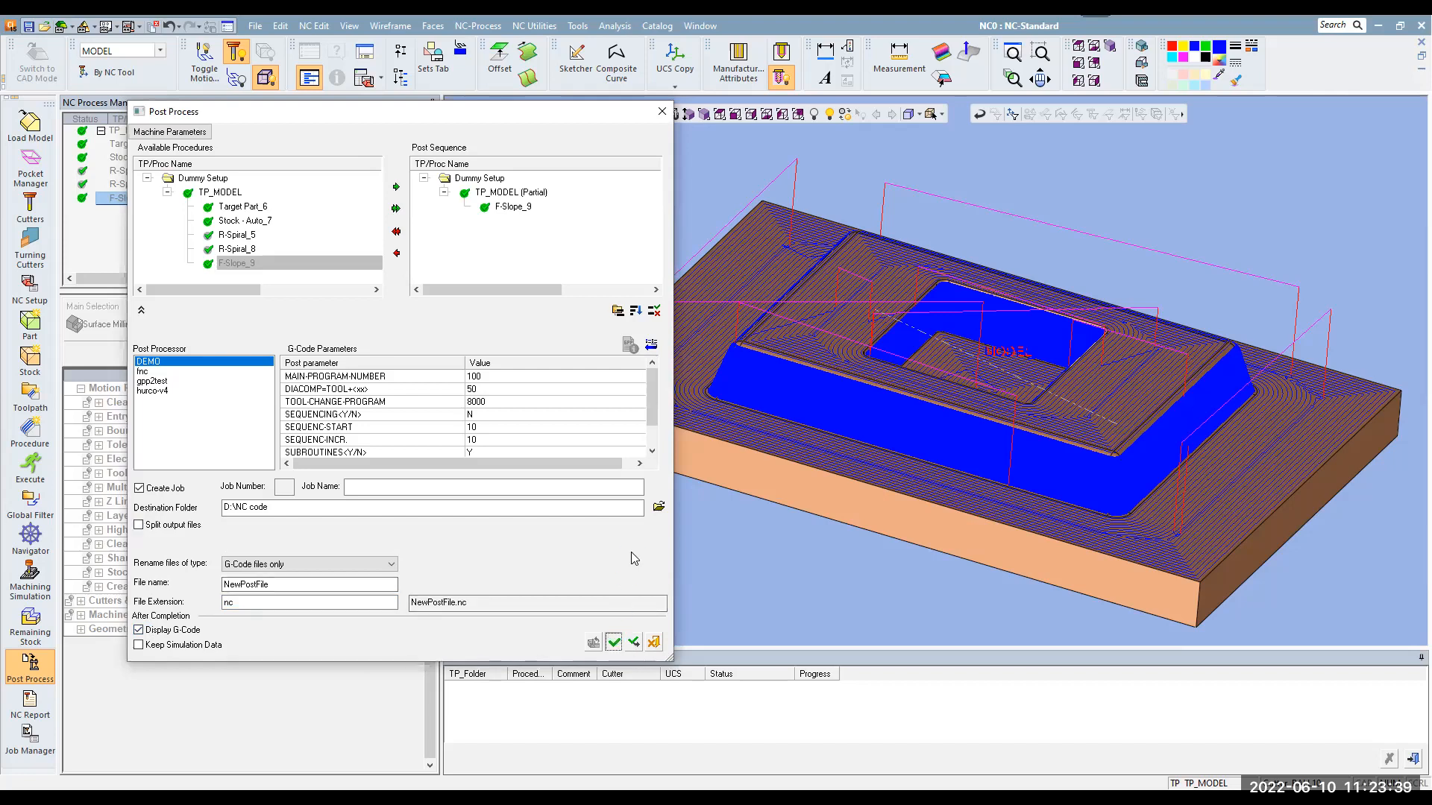
{"action": "left_click", "coordinate": [681, 443]}
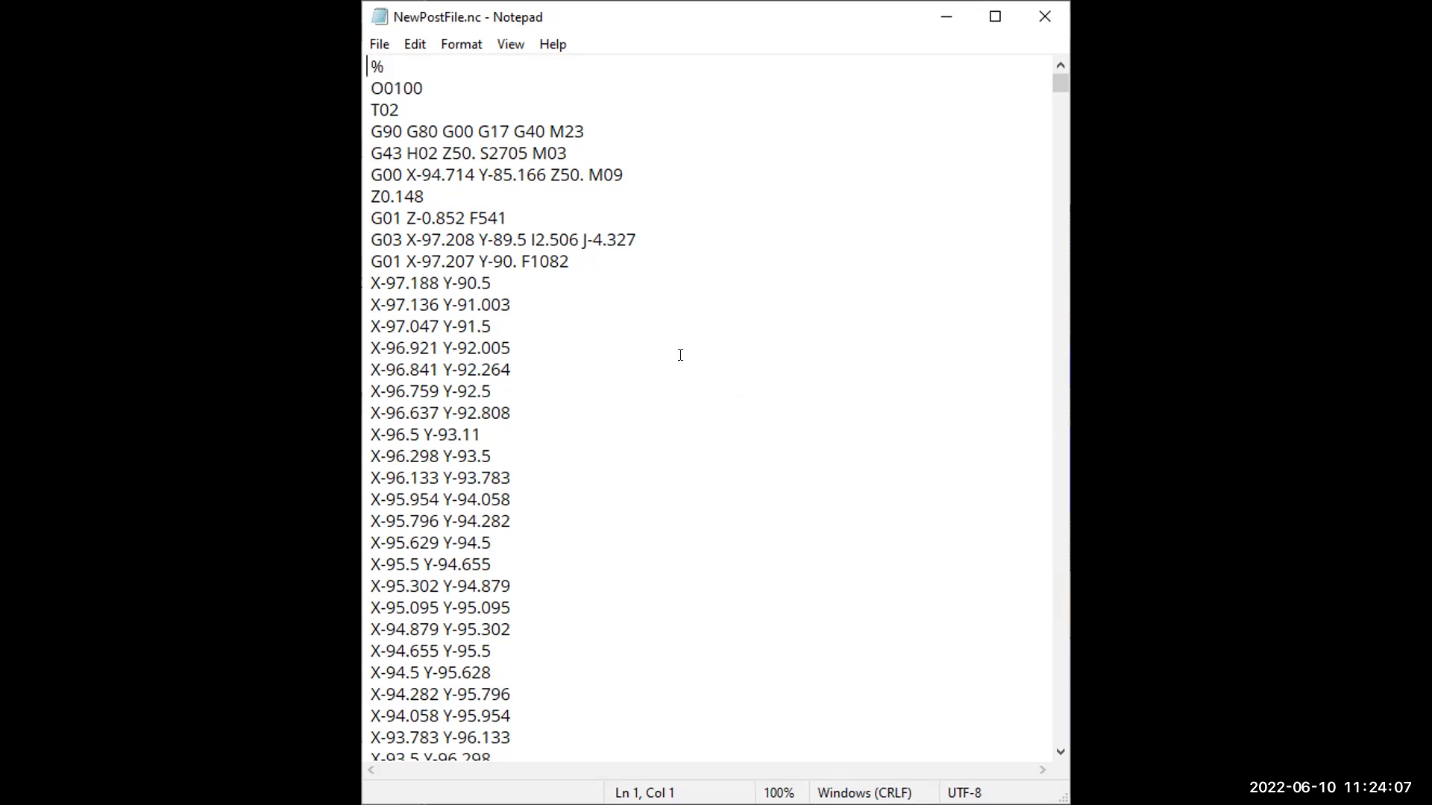
In NewPostFile.nc in Notepad, delete M23 from the G90 line and add M06 after T02
{"action": "left_click_drag", "start_coordinate": [587, 131], "coordinate": [547, 129]}
{"action": "key", "text": "Delete"}
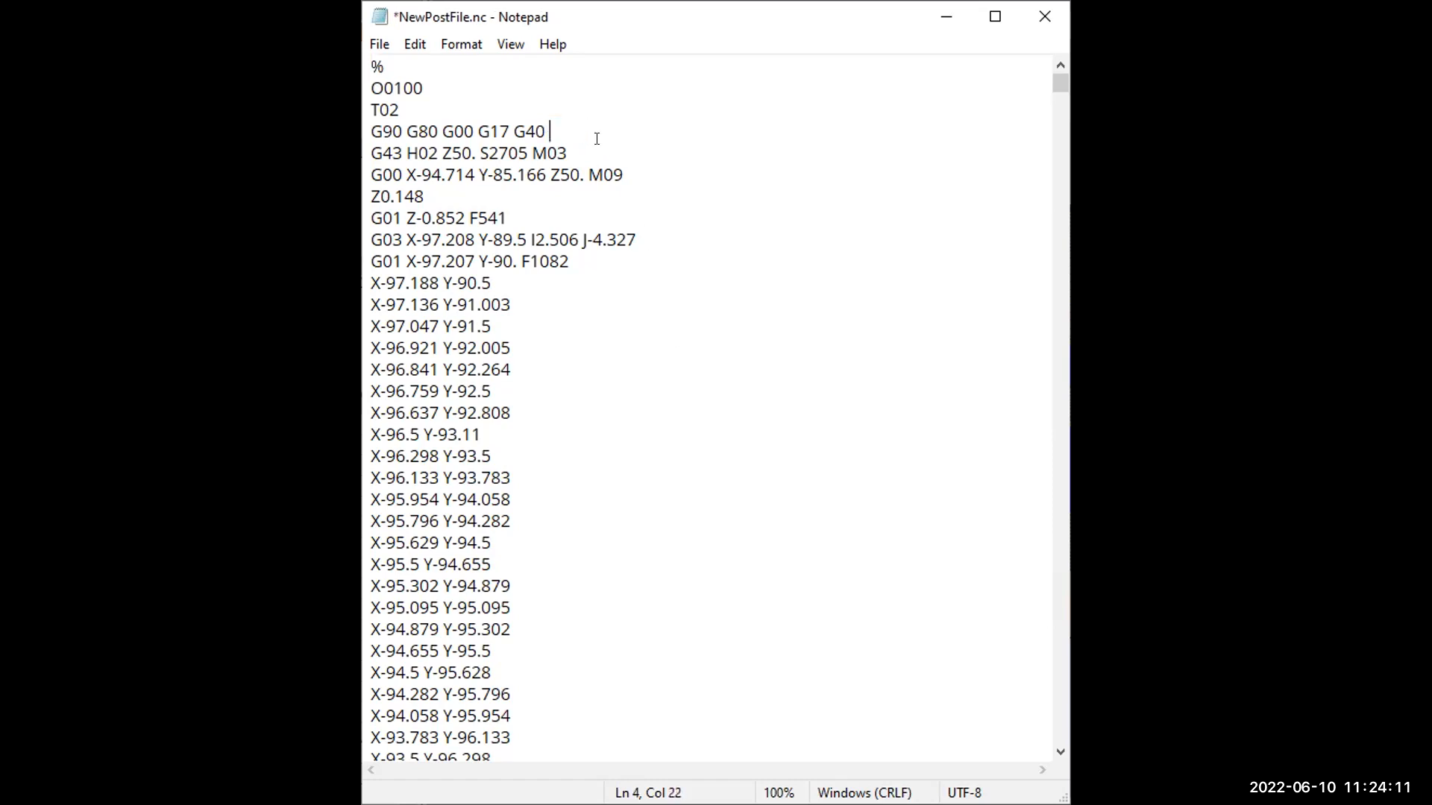
{"action": "left_click", "coordinate": [439, 110]}
{"action": "type", "text": "M06"}
{"action": "left_click_drag", "start_coordinate": [1054, 87], "coordinate": [880, 137]}
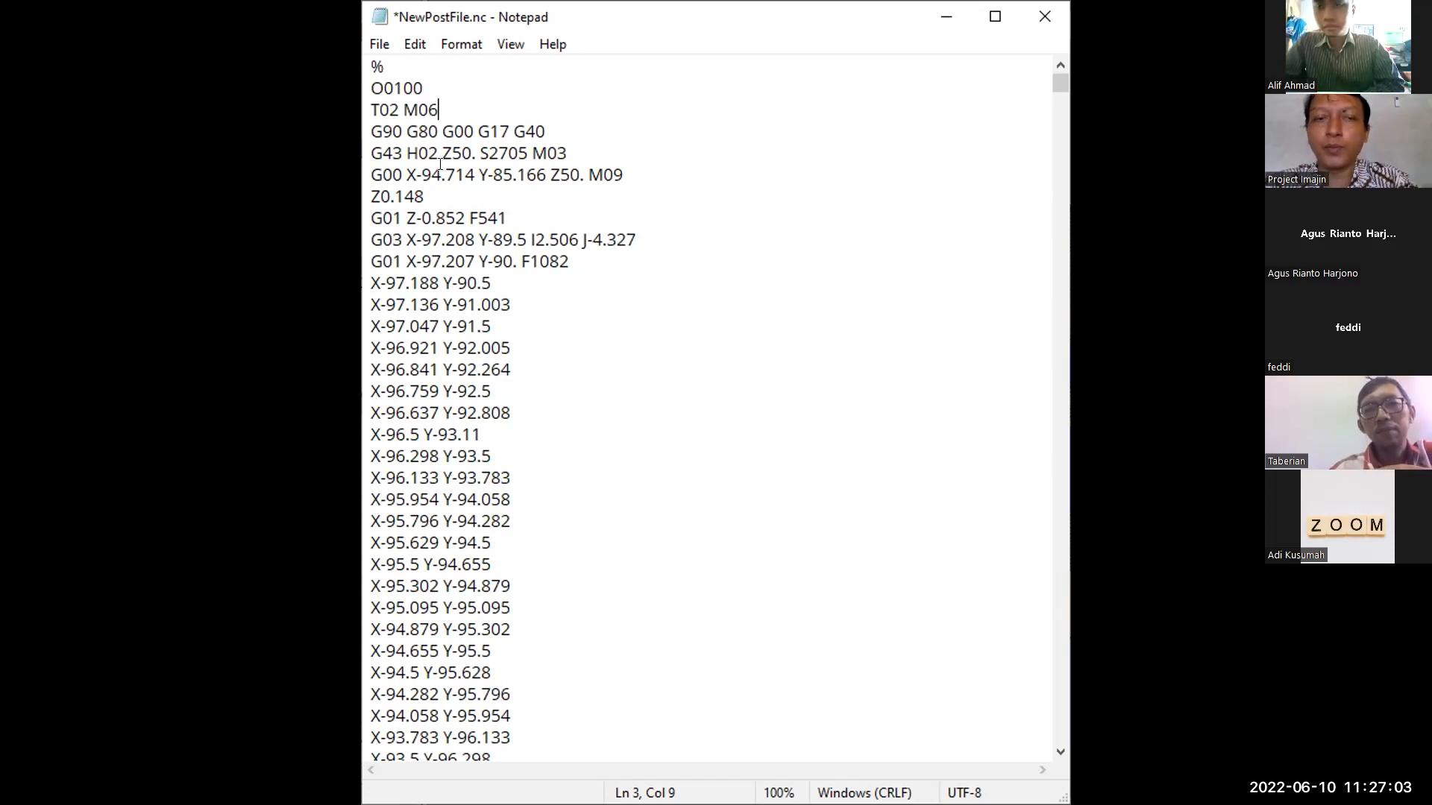
Move T02 M06 to a new line directly below the G90 G80 G00 G17 G40 line
{"action": "key", "text": "shift+Home"}
{"action": "key", "text": "ctrl+c"}
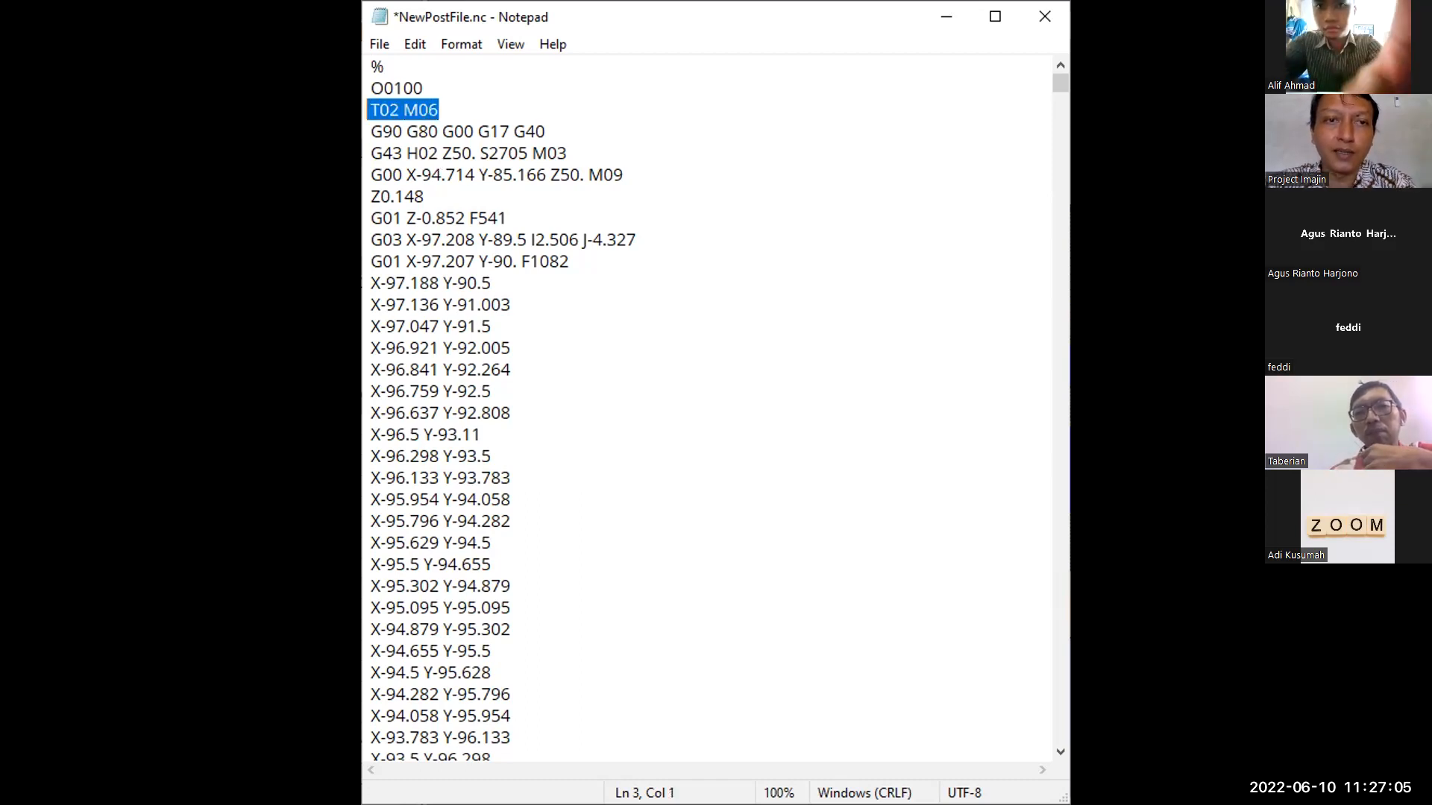
{"action": "right_click", "coordinate": [391, 105]}
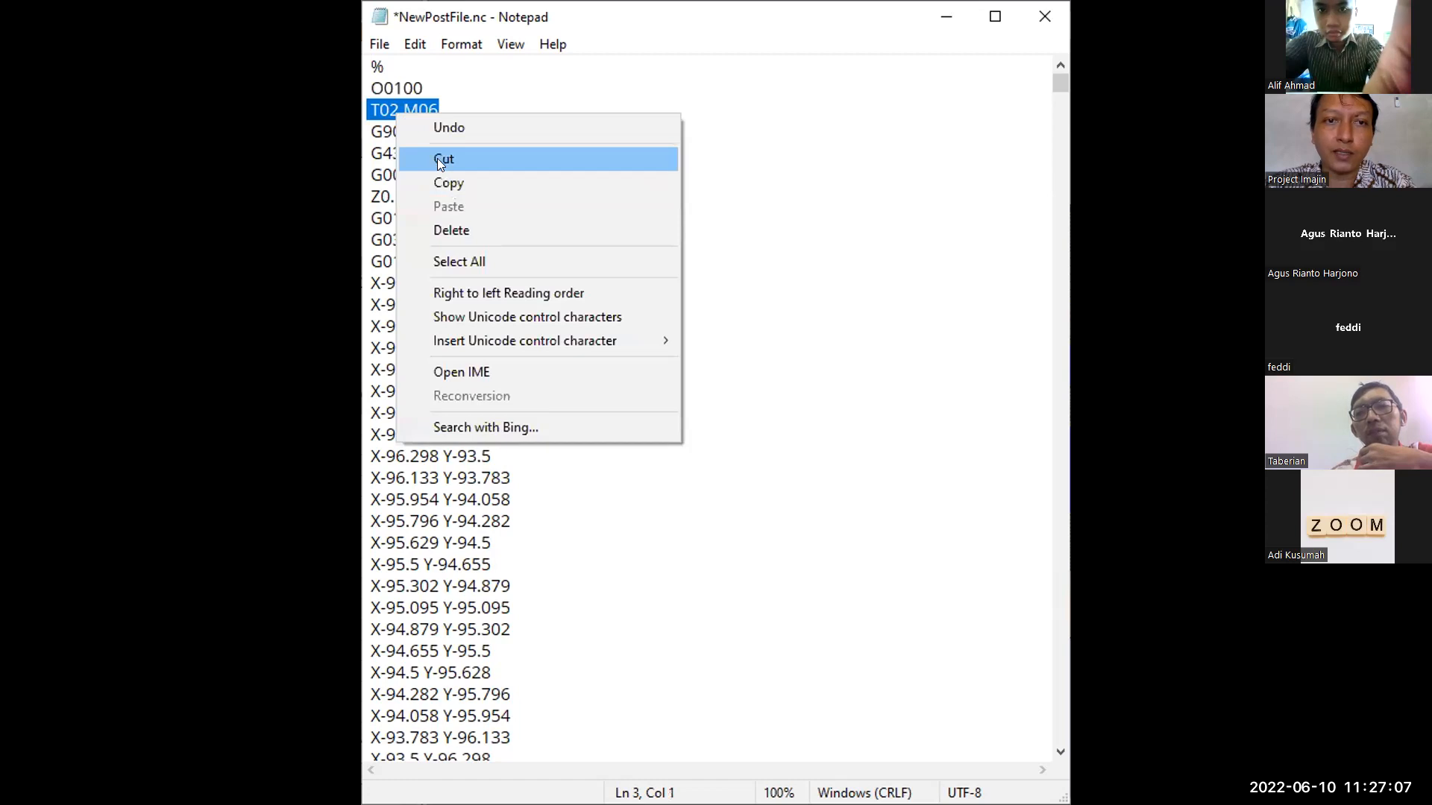
{"action": "left_click", "coordinate": [437, 158]}
{"action": "left_click", "coordinate": [549, 130]}
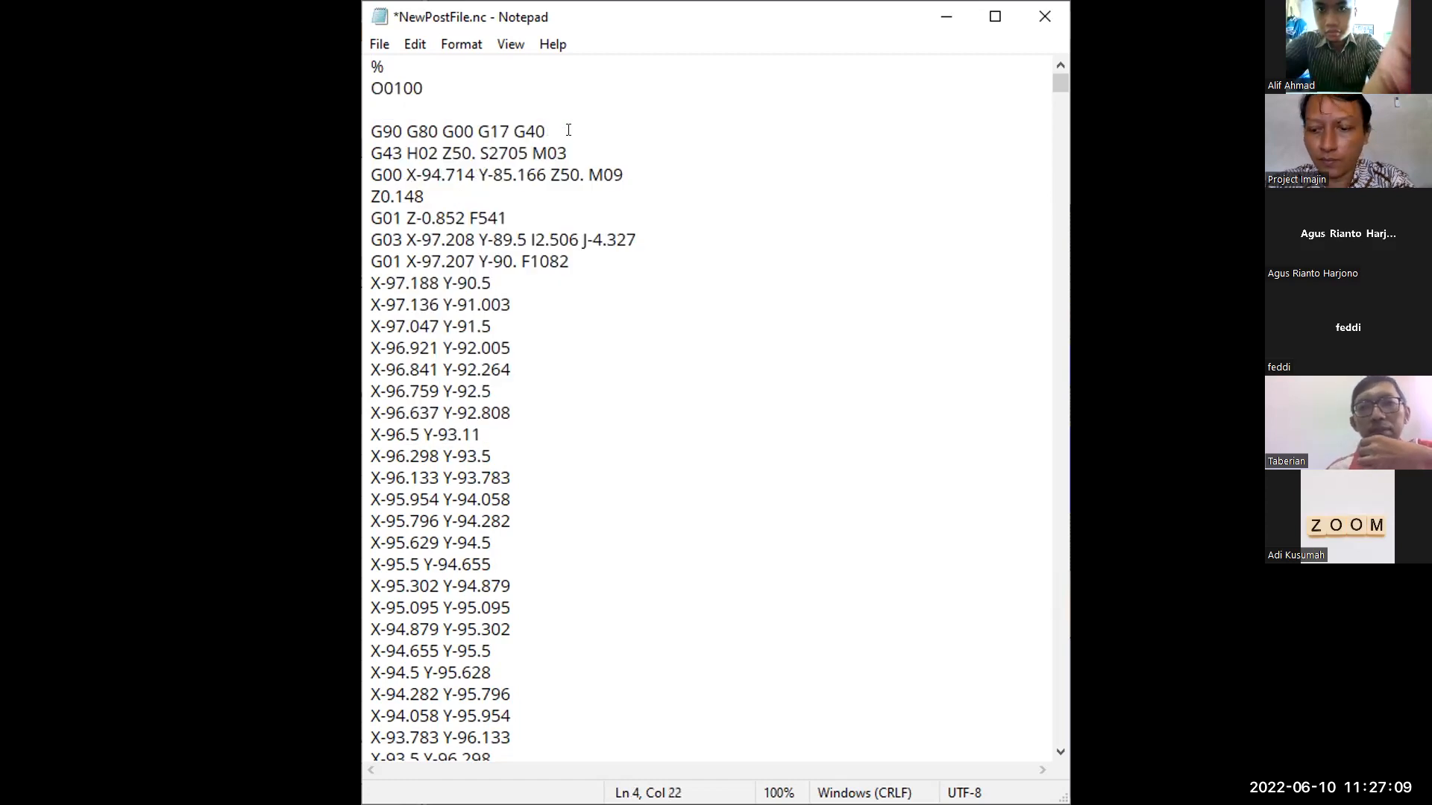
{"action": "key", "text": "Return"}
{"action": "right_click", "coordinate": [407, 159]}
{"action": "left_click", "coordinate": [472, 242]}
Move S2705 M03 from the G43 line to the blank line below O0100, and close the file without saving
{"action": "left_click_drag", "start_coordinate": [565, 167], "coordinate": [474, 169]}
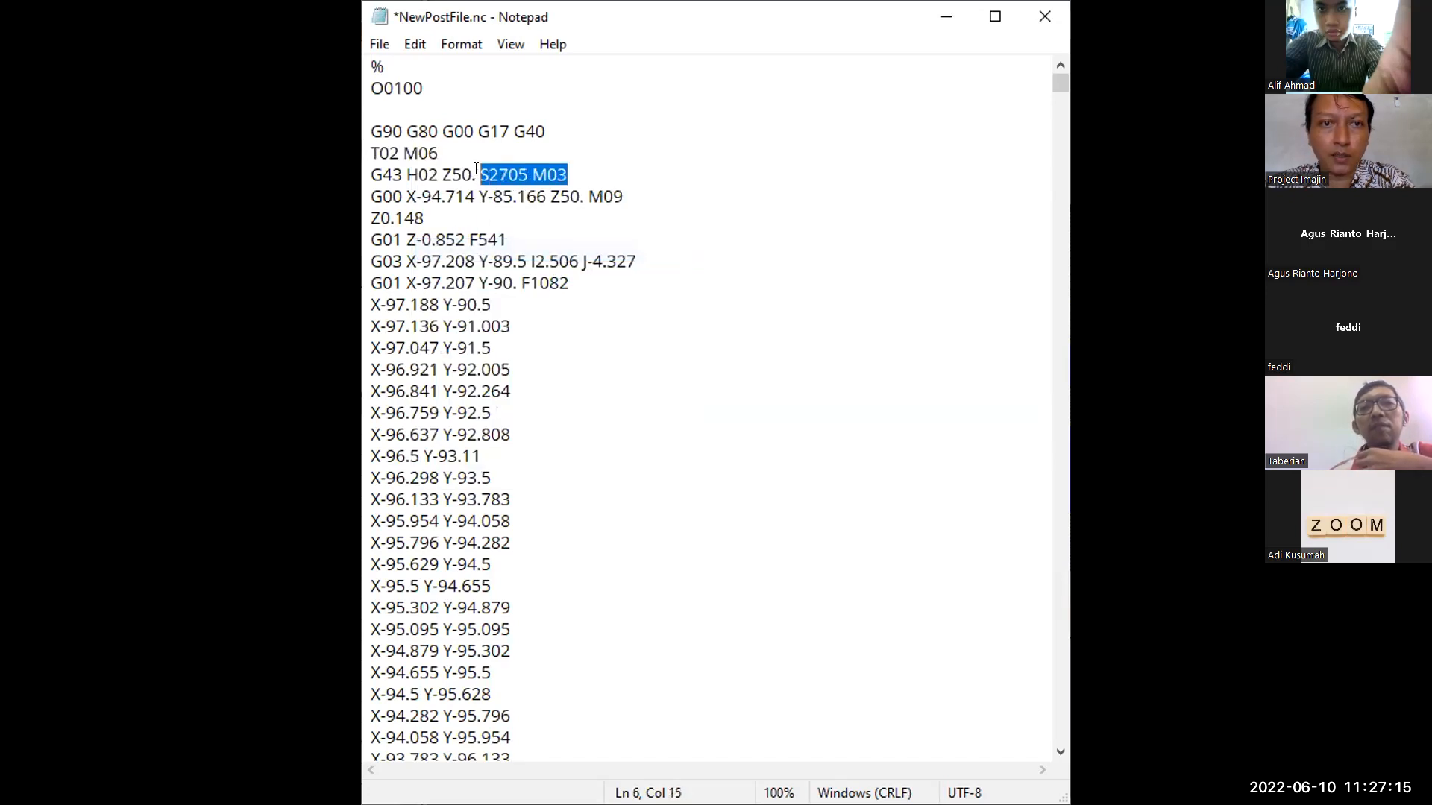
{"action": "right_click", "coordinate": [479, 173]}
{"action": "left_click", "coordinate": [515, 217]}
{"action": "left_click", "coordinate": [389, 100]}
{"action": "right_click", "coordinate": [388, 100]}
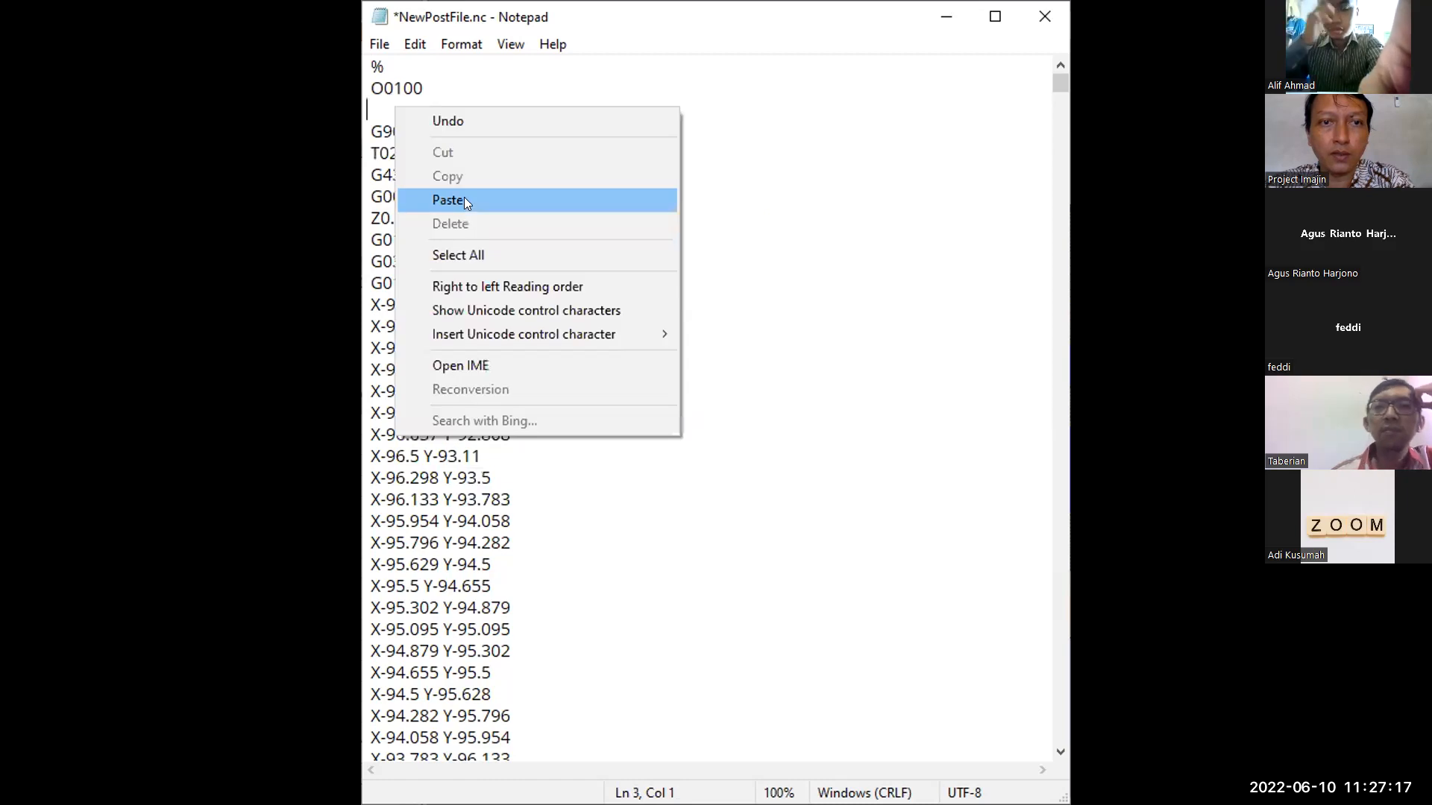
{"action": "left_click", "coordinate": [525, 190]}
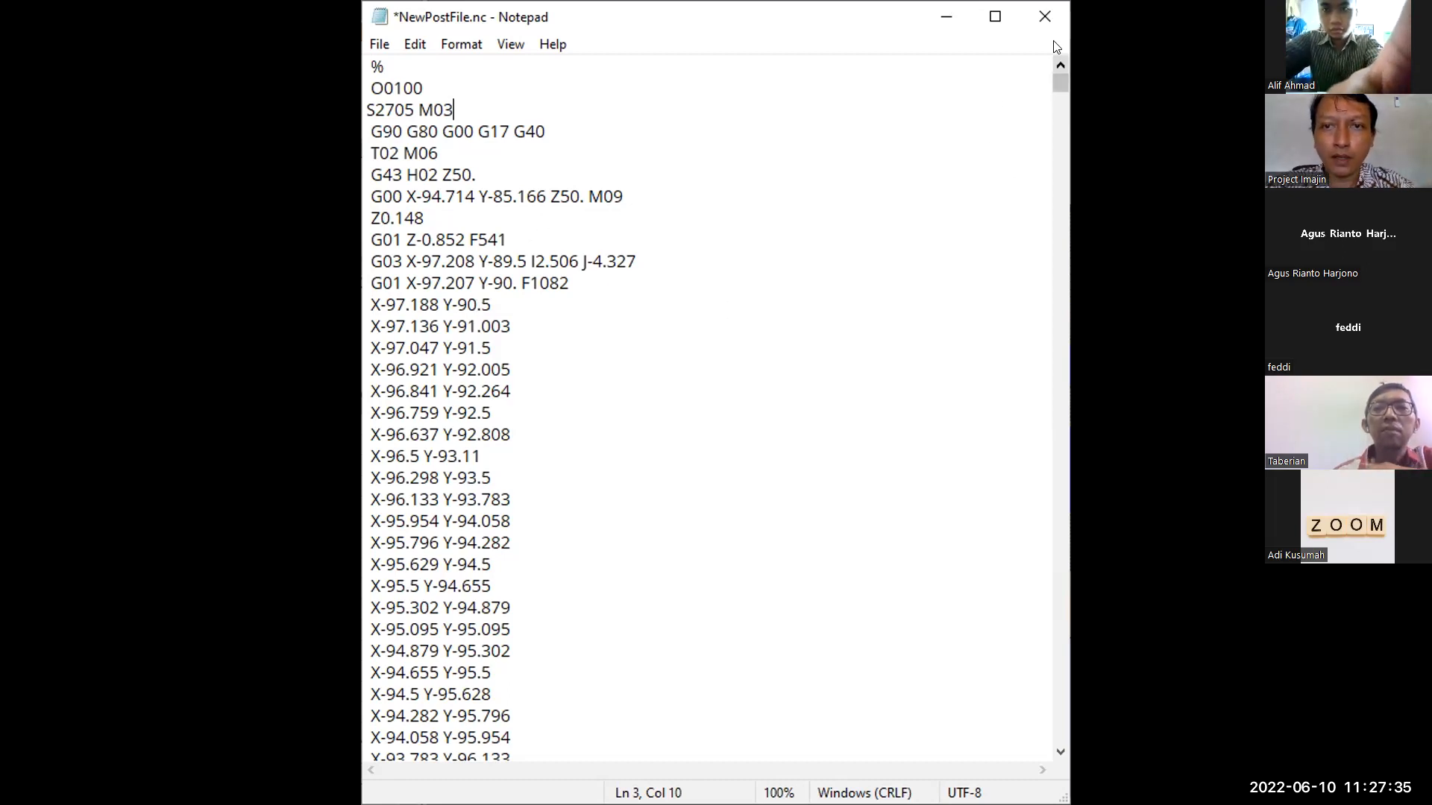
{"action": "left_click", "coordinate": [1043, 20]}
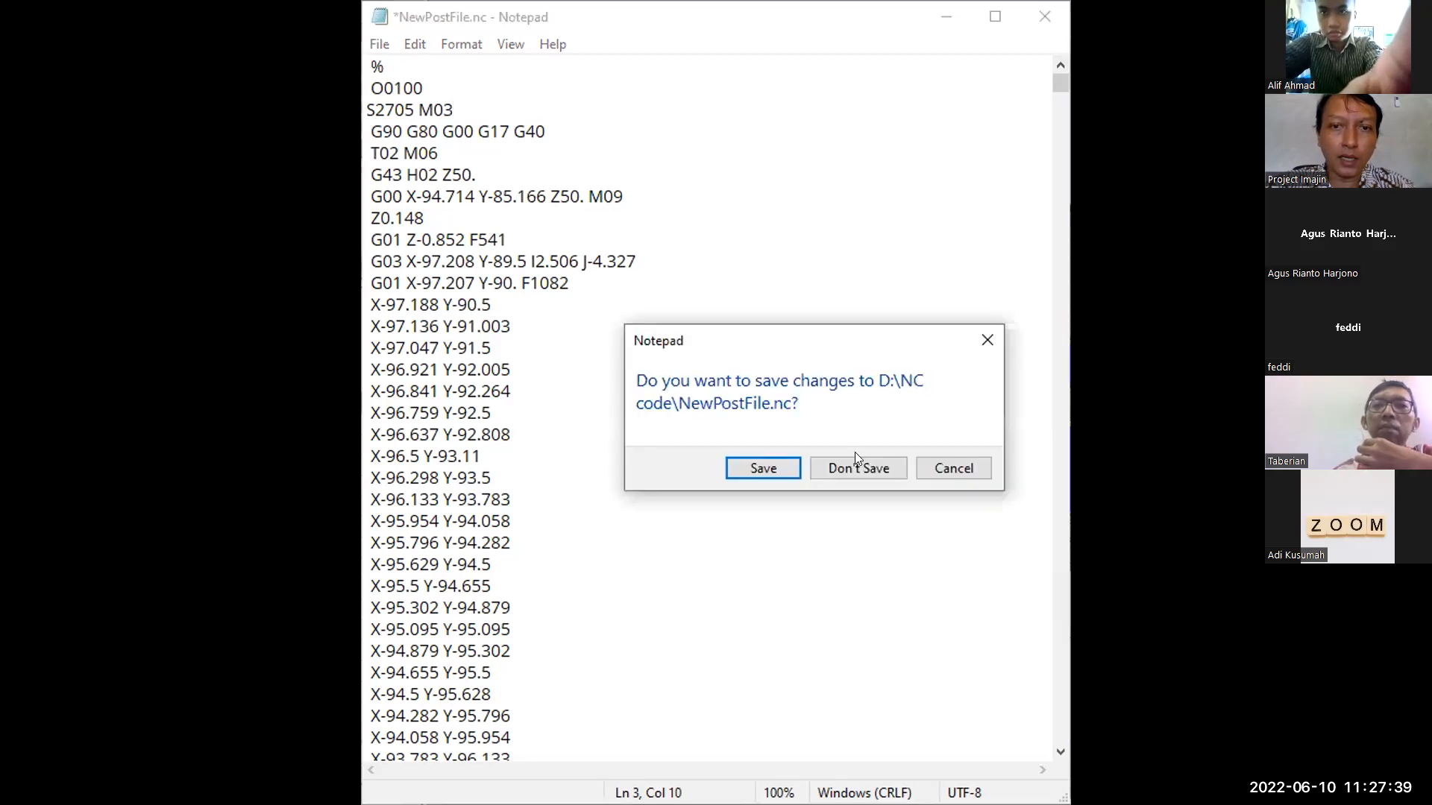
{"action": "left_click", "coordinate": [858, 469]}
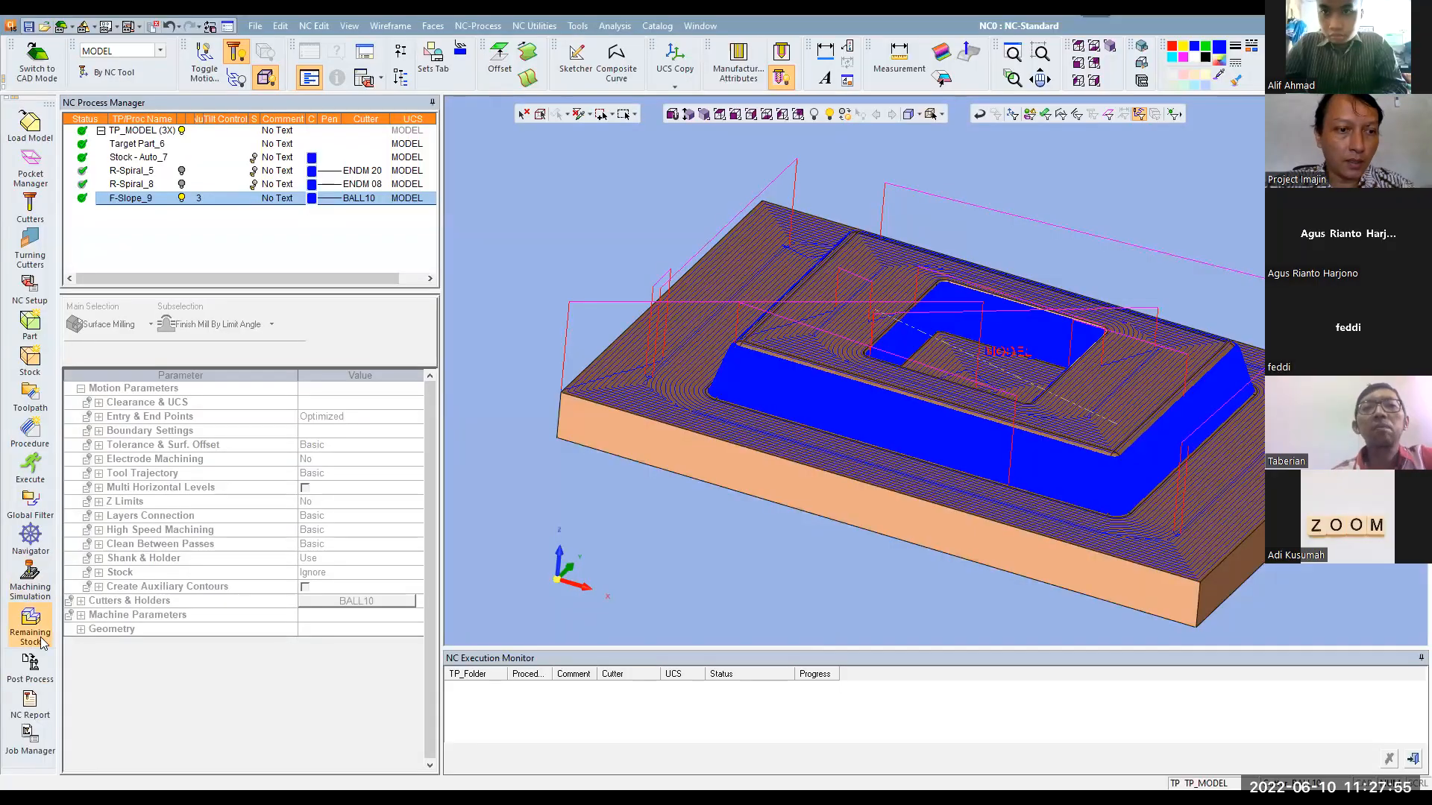
Start an NC setup report with the Report template and add all TP_MODEL procedures to the report sequence
{"action": "left_click", "coordinate": [30, 705]}
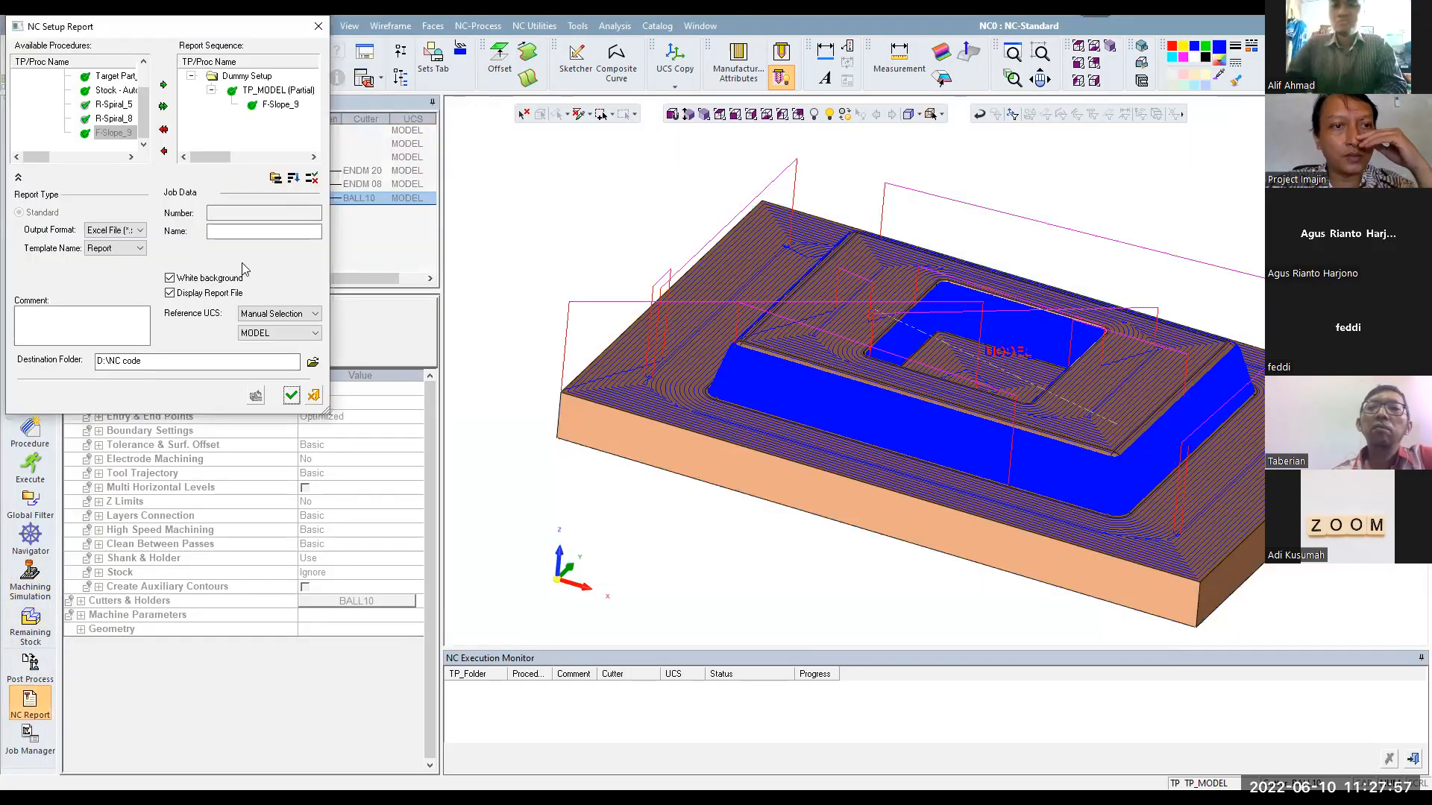
{"action": "left_click", "coordinate": [116, 248]}
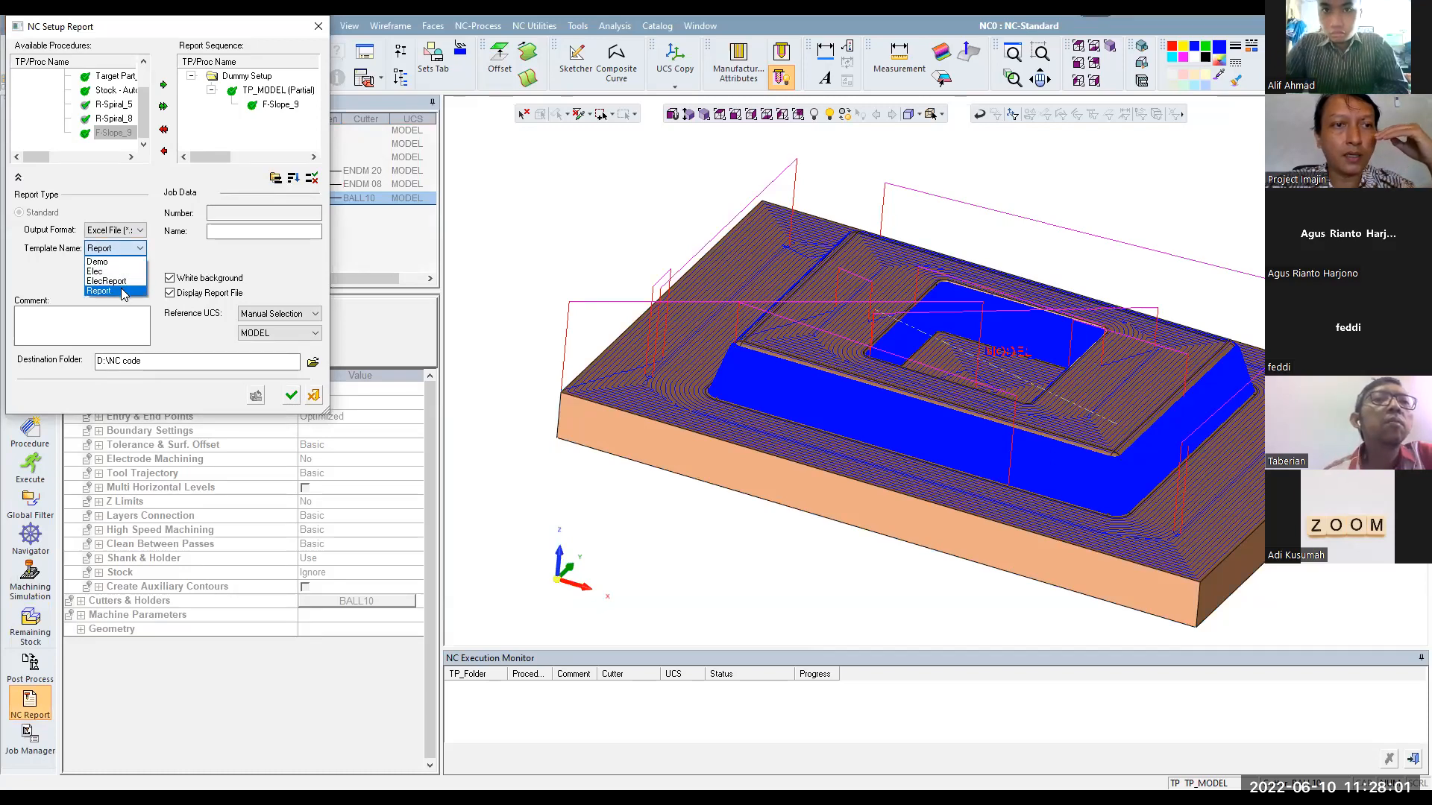
{"action": "left_click", "coordinate": [124, 291]}
{"action": "left_click", "coordinate": [164, 106]}
Try the Elec template and the Single File Web Page output format, and return the output format to Excel File (*.xlsx)
{"action": "left_click", "coordinate": [127, 249]}
{"action": "left_click", "coordinate": [105, 272]}
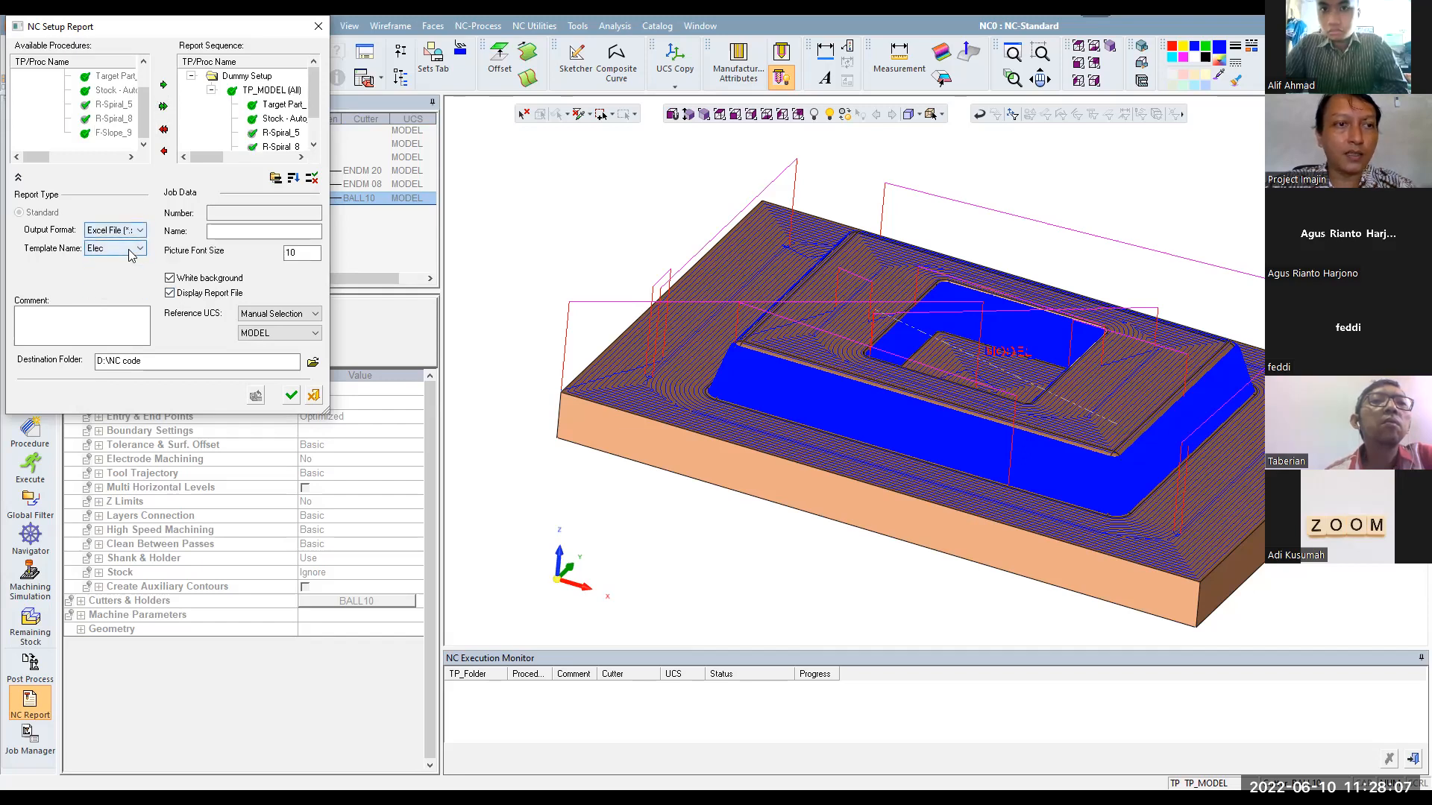
{"action": "left_click", "coordinate": [125, 248]}
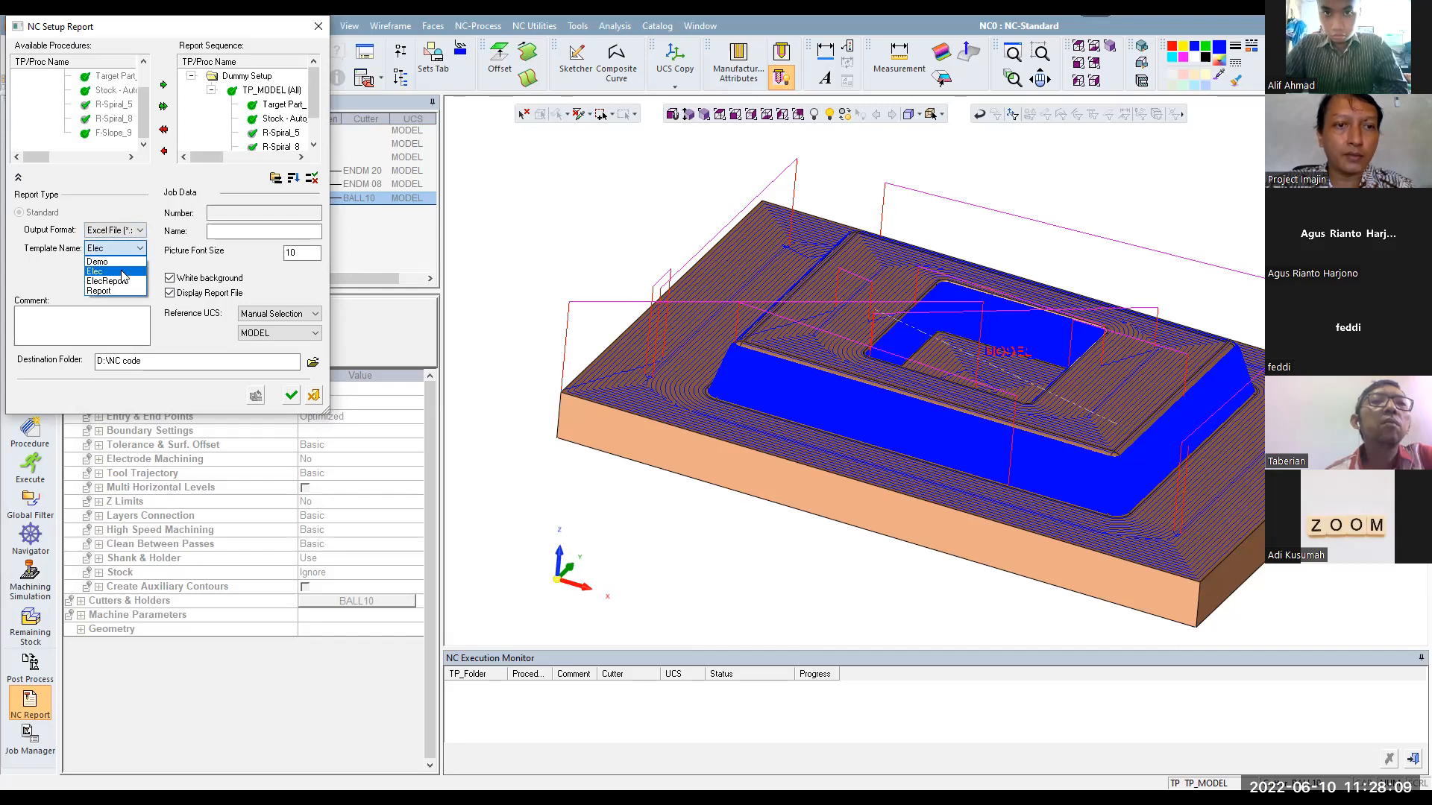
{"action": "left_click", "coordinate": [123, 275]}
{"action": "left_click", "coordinate": [131, 229]}
{"action": "left_click", "coordinate": [125, 244]}
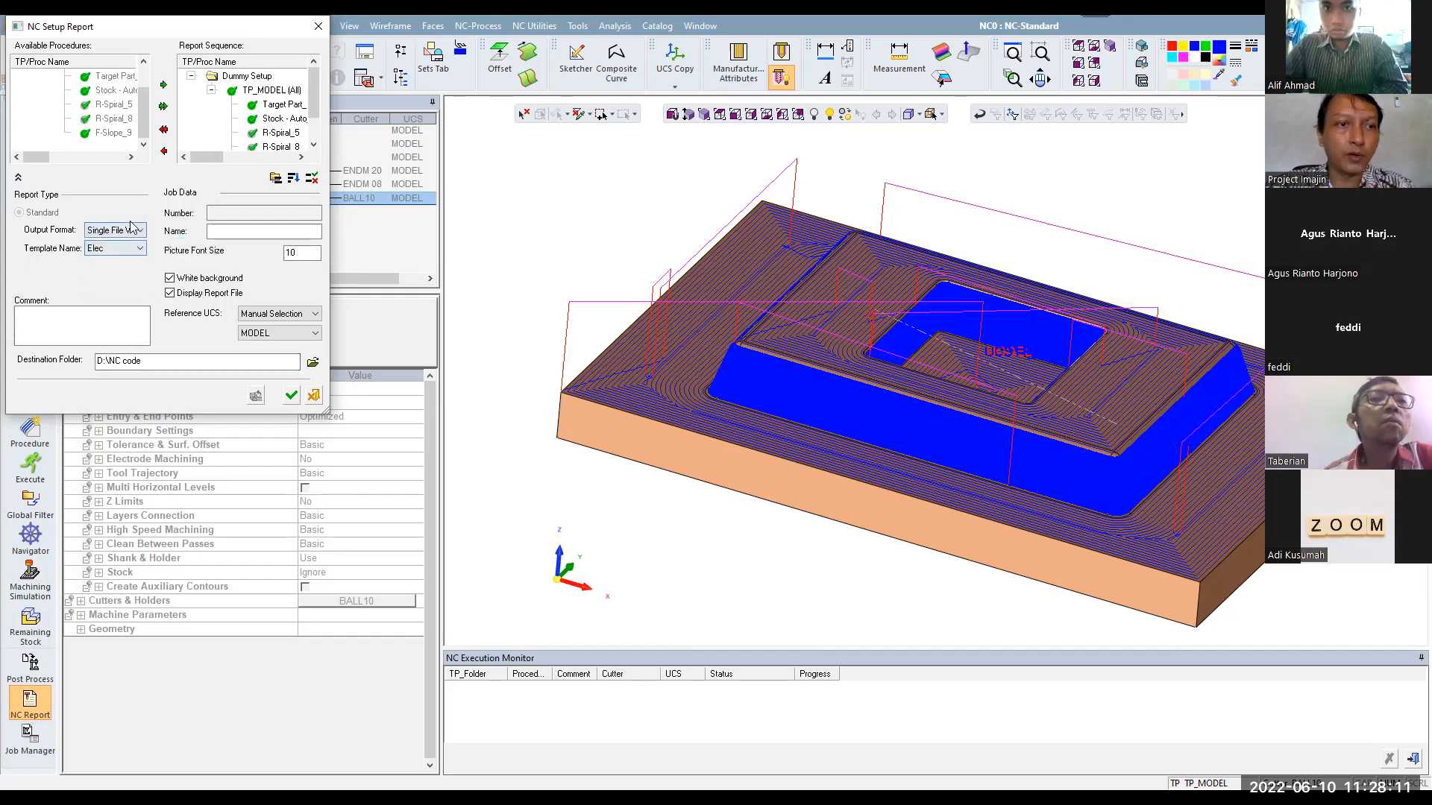
{"action": "left_click", "coordinate": [131, 229]}
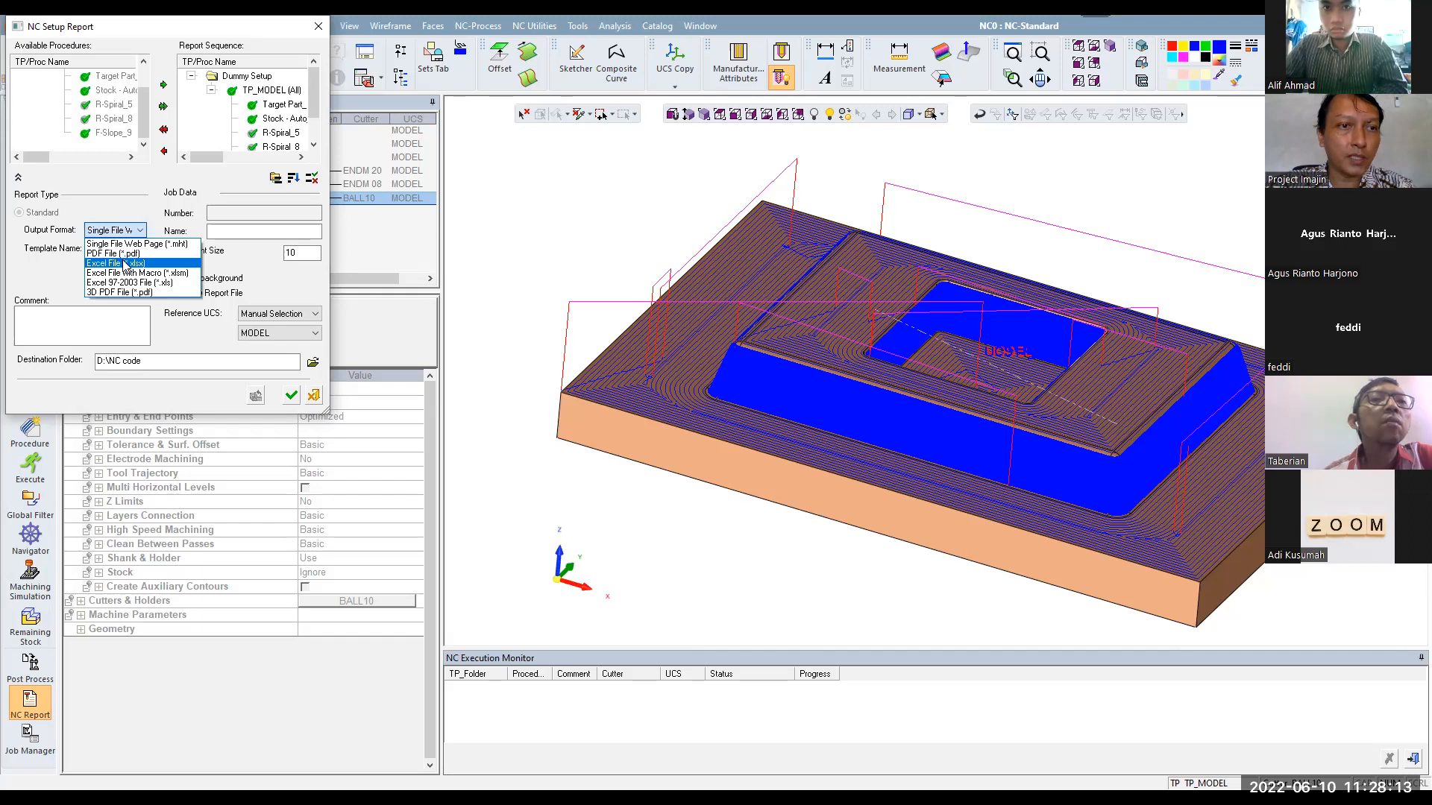
{"action": "left_click", "coordinate": [124, 263]}
Set the report template to Demo, fit the whole part inside the picture frame, and generate the Excel setup report
{"action": "left_click", "coordinate": [123, 248]}
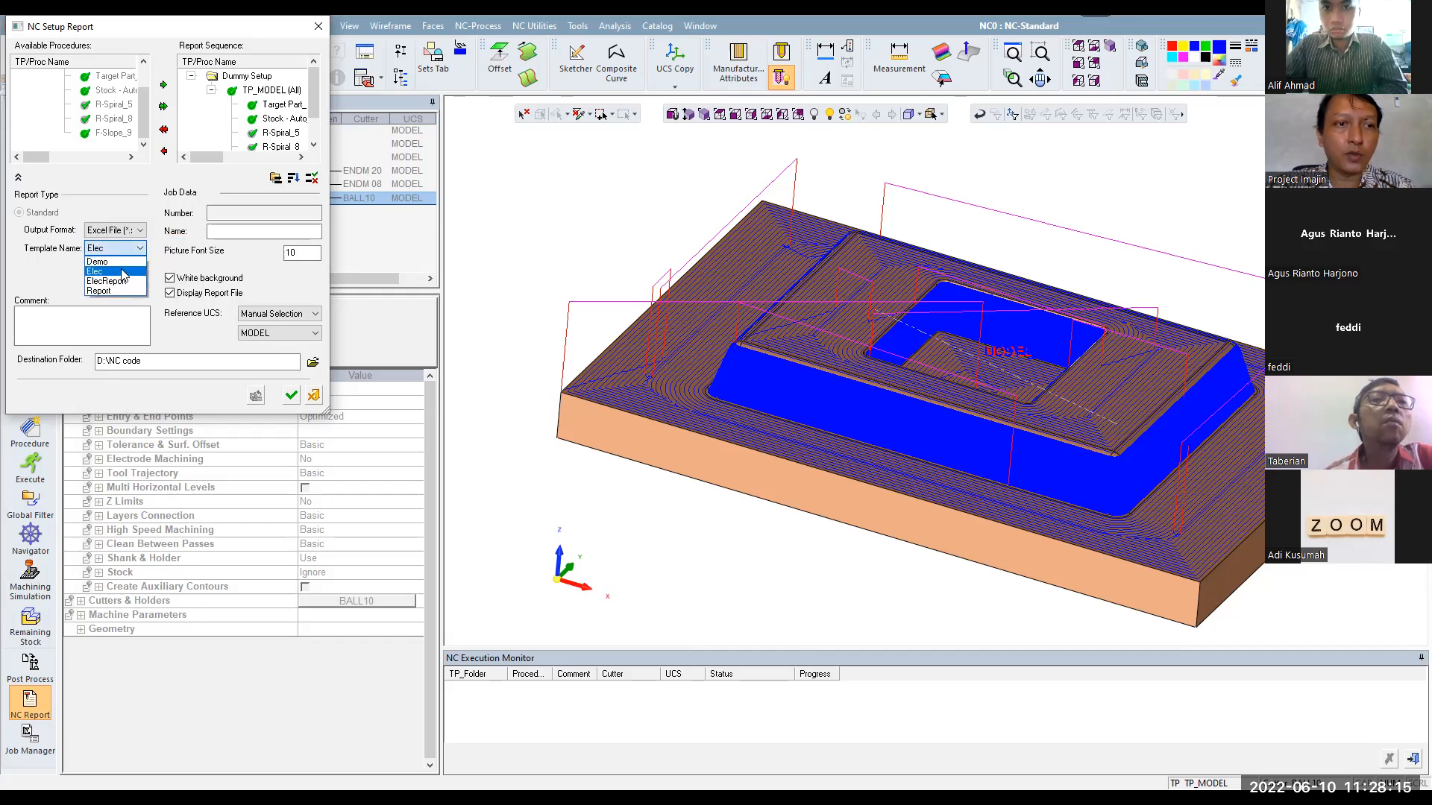
{"action": "left_click", "coordinate": [124, 263]}
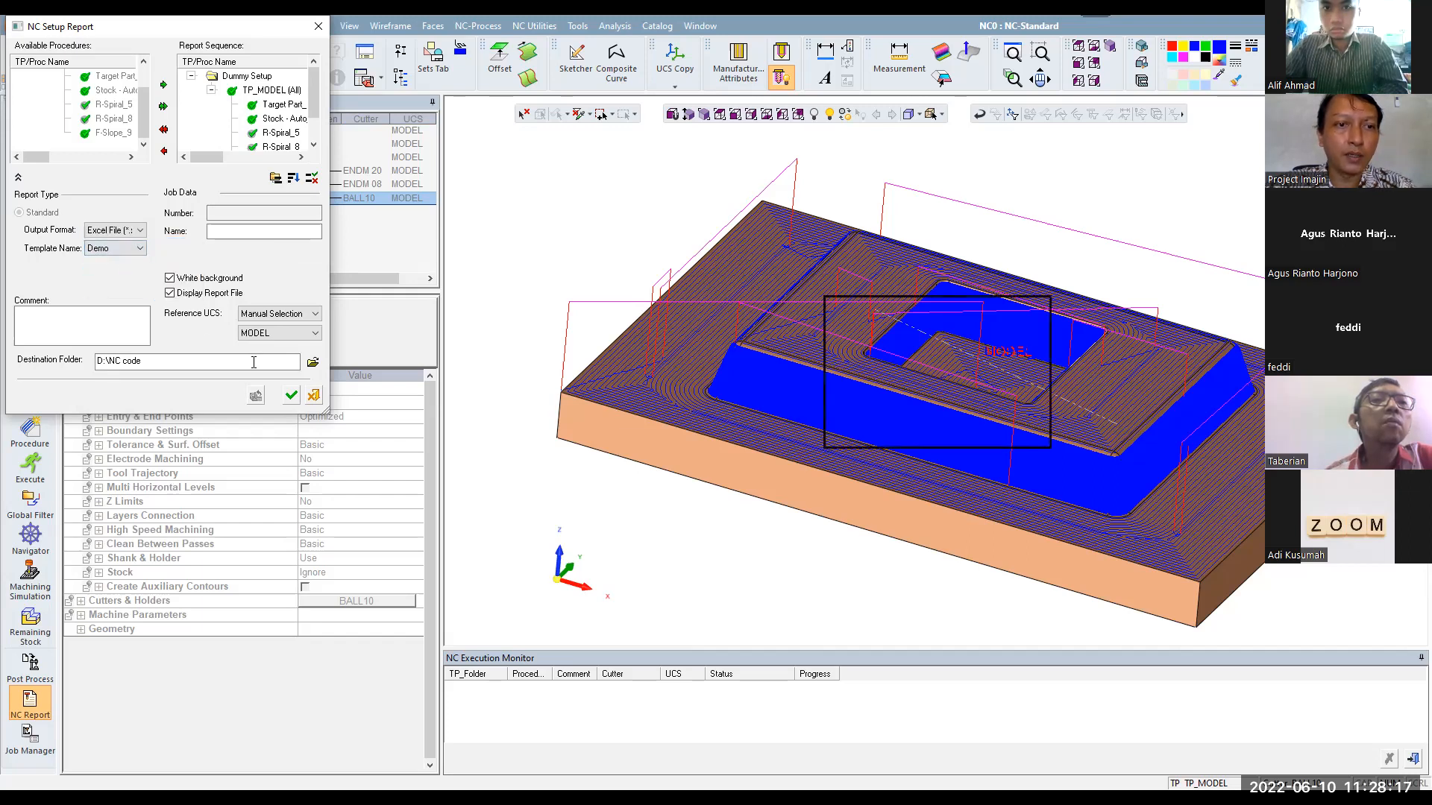
{"action": "scroll", "coordinate": [774, 318], "scroll_direction": "down", "scroll_amount": 8}
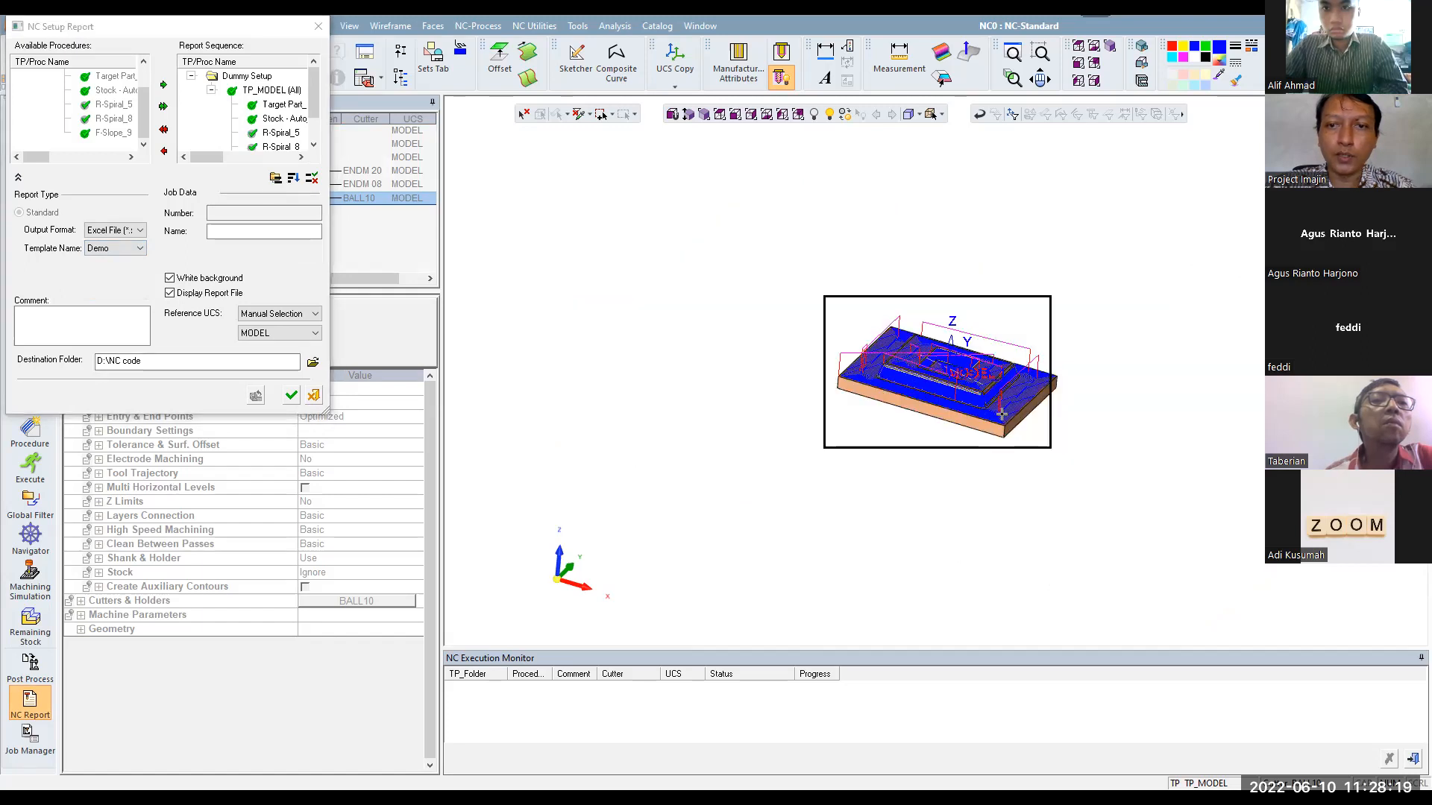
{"action": "left_click", "coordinate": [291, 396]}
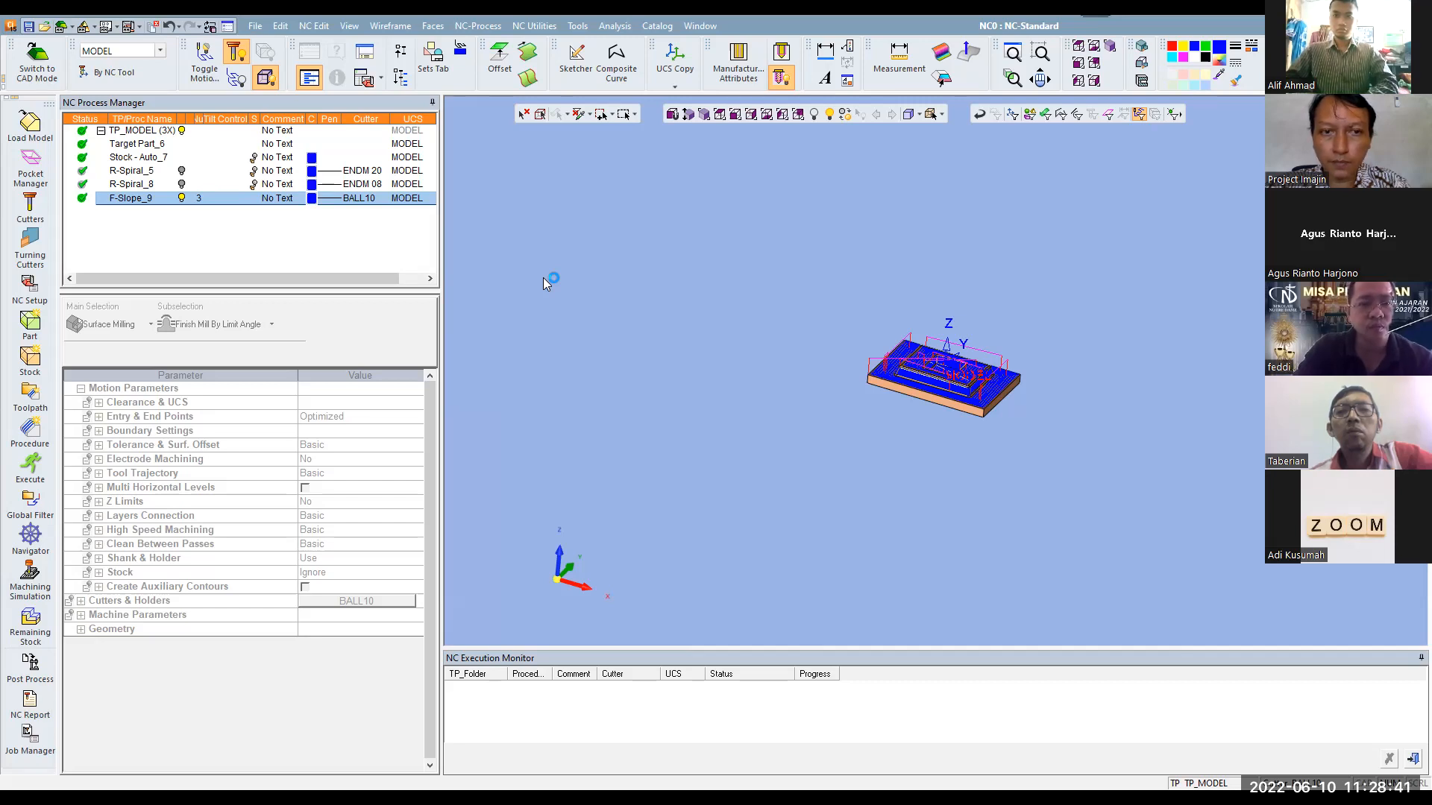
Review the setup report's procedure blocks, milling tool tables, motion limits and machining time statistics
{"action": "scroll", "coordinate": [508, 399], "scroll_direction": "down", "scroll_amount": 4}
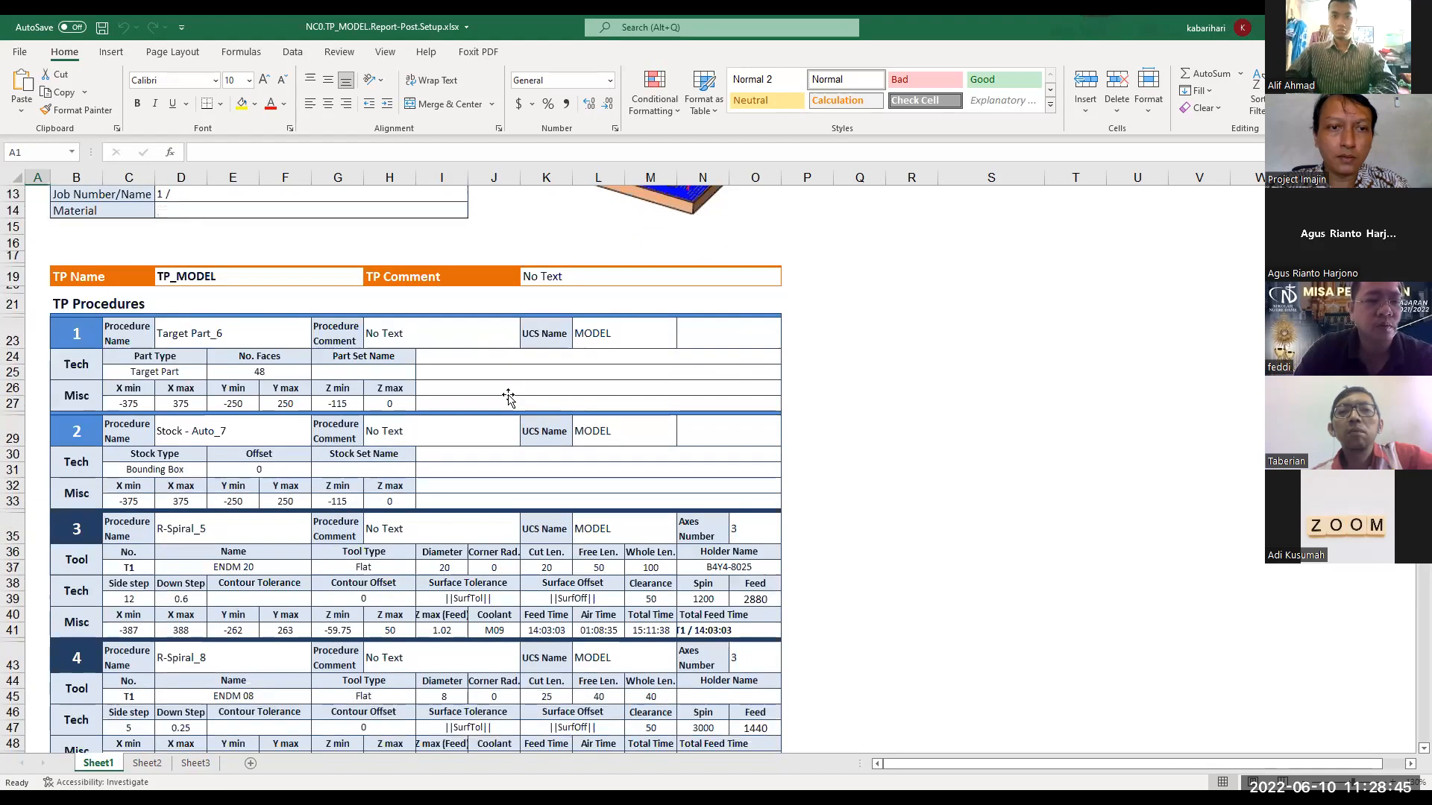
{"action": "scroll", "coordinate": [508, 396], "scroll_direction": "down", "scroll_amount": 2}
{"action": "scroll", "coordinate": [508, 399], "scroll_direction": "up", "scroll_amount": 6}
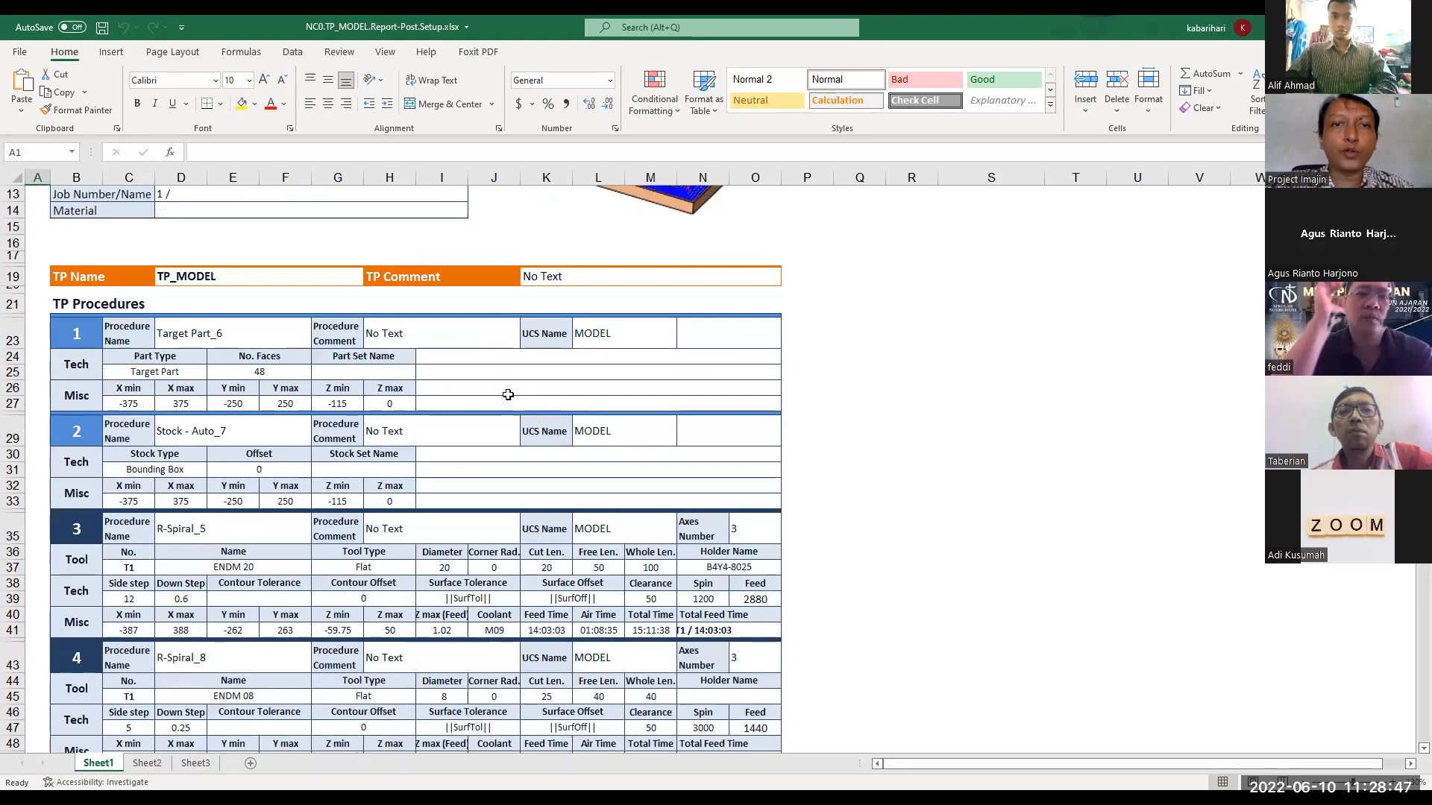
{"action": "scroll", "coordinate": [508, 399], "scroll_direction": "down", "scroll_amount": 4}
{"action": "scroll", "coordinate": [509, 397], "scroll_direction": "down", "scroll_amount": 1}
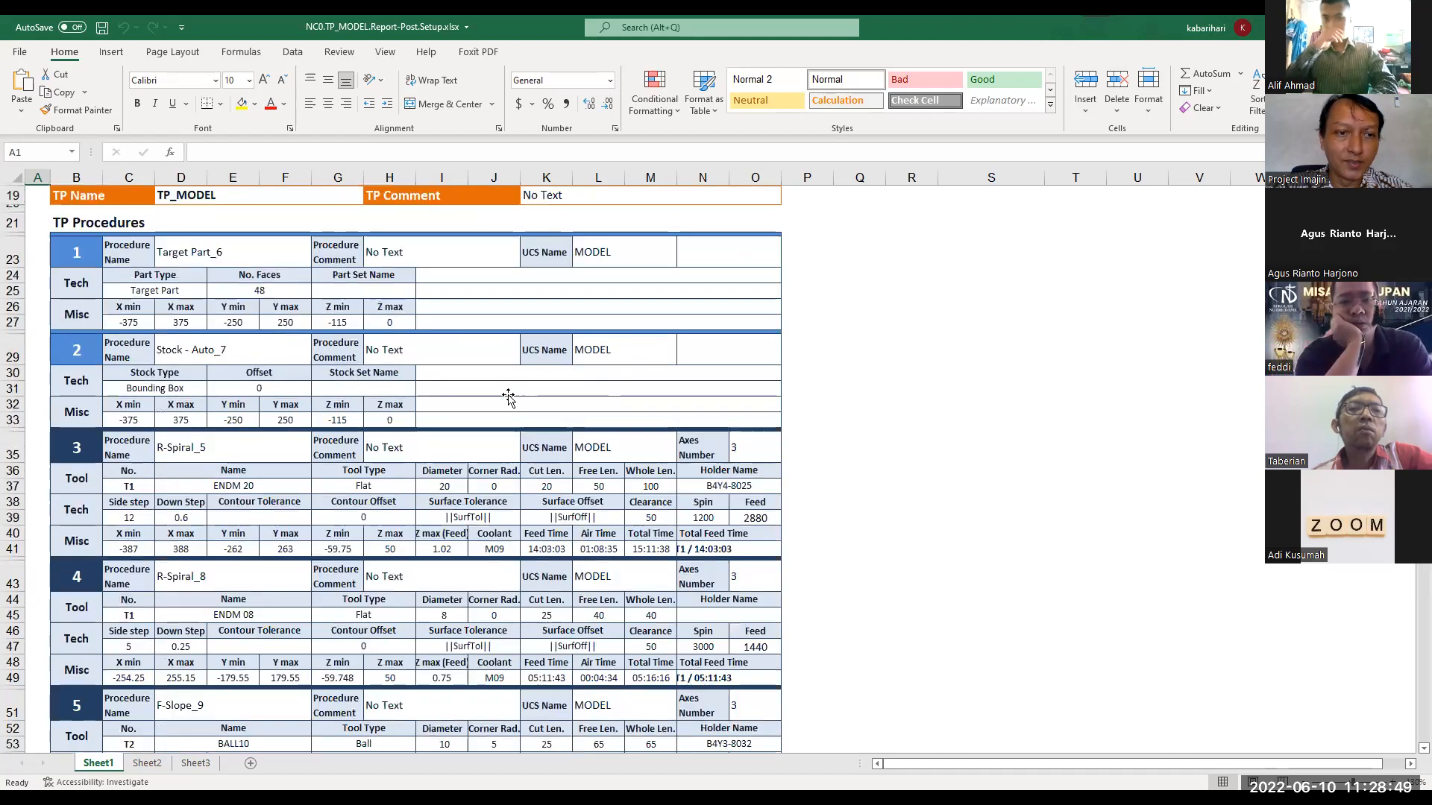
{"action": "scroll", "coordinate": [509, 397], "scroll_direction": "down", "scroll_amount": 2}
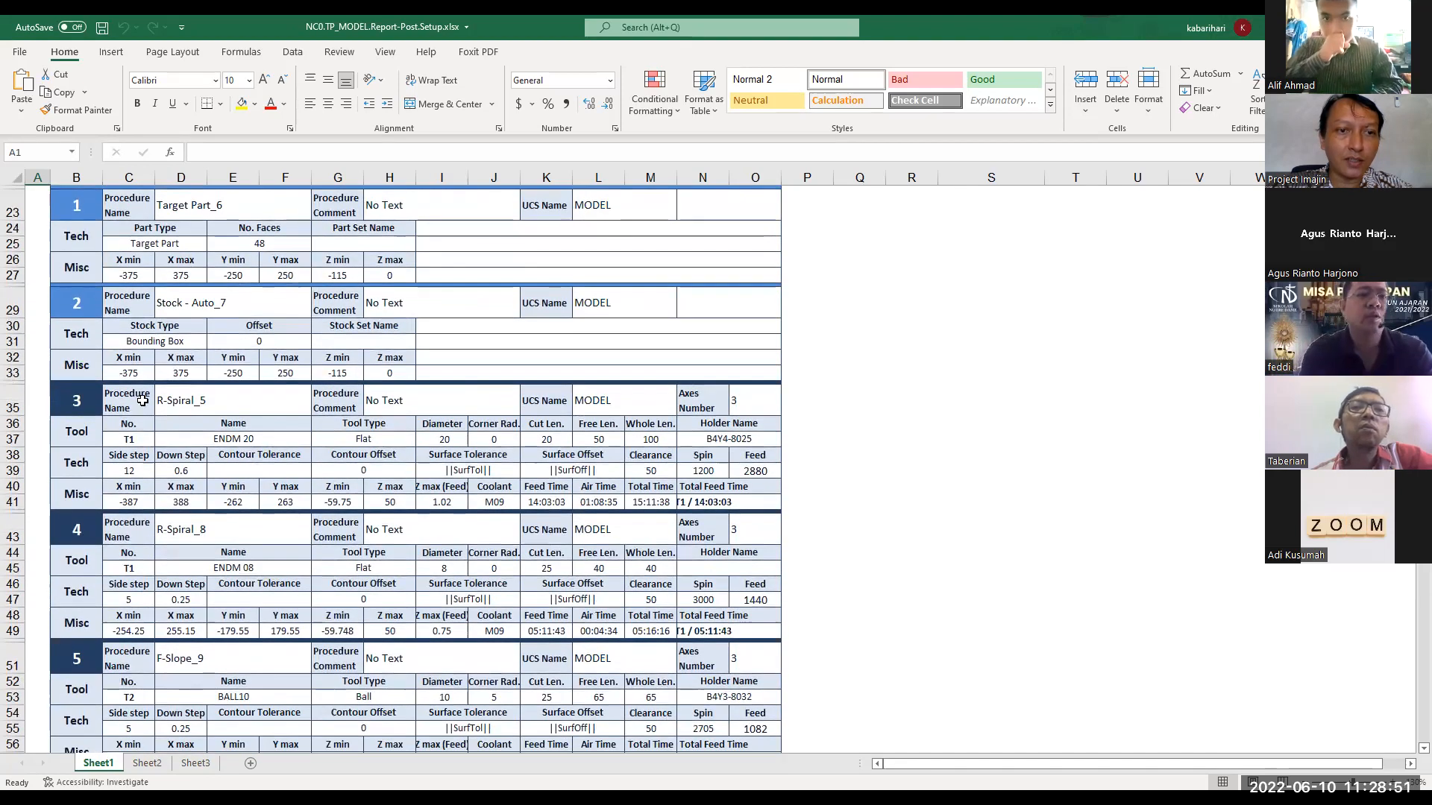
{"action": "scroll", "coordinate": [119, 391], "scroll_direction": "down", "scroll_amount": 1}
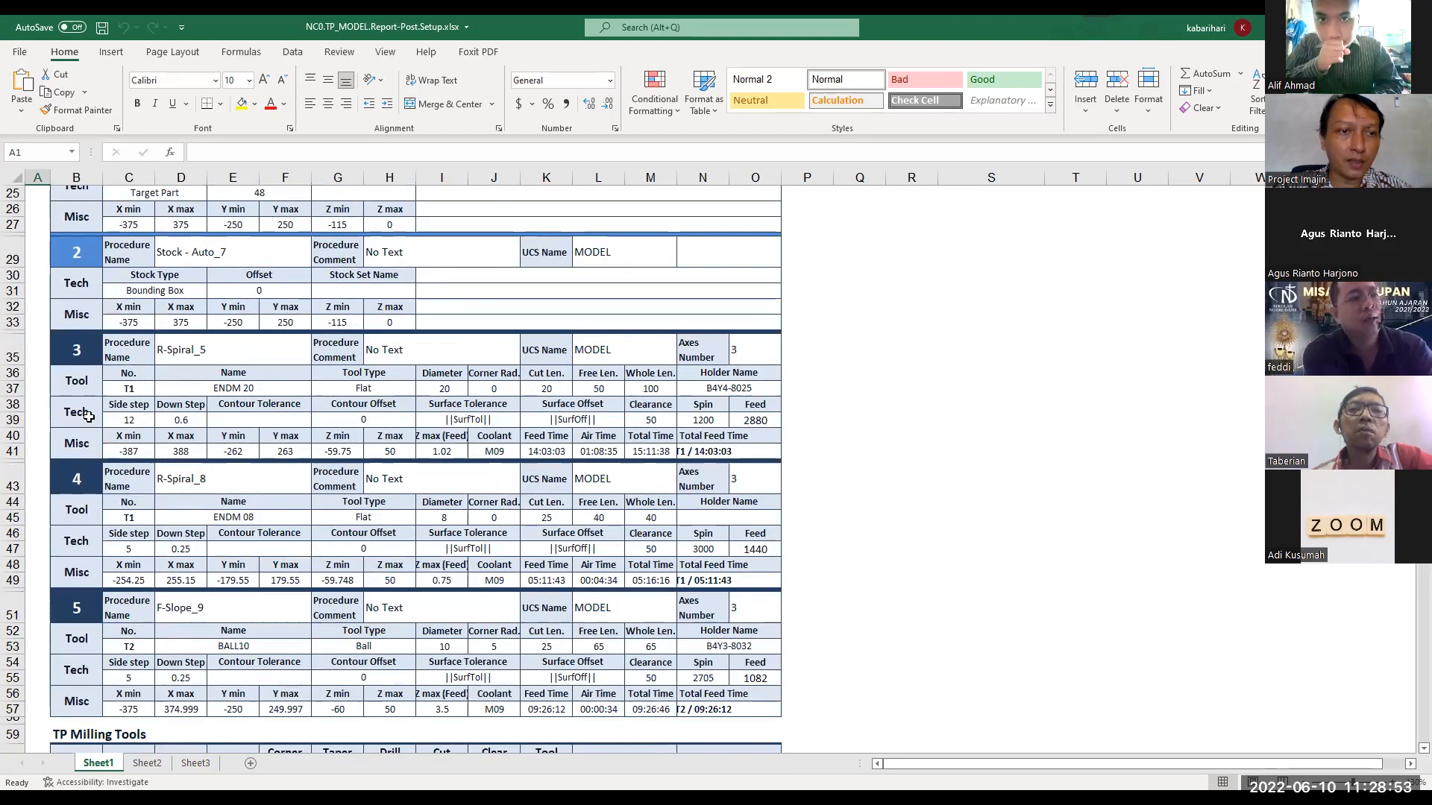
{"action": "scroll", "coordinate": [90, 411], "scroll_direction": "down", "scroll_amount": 1}
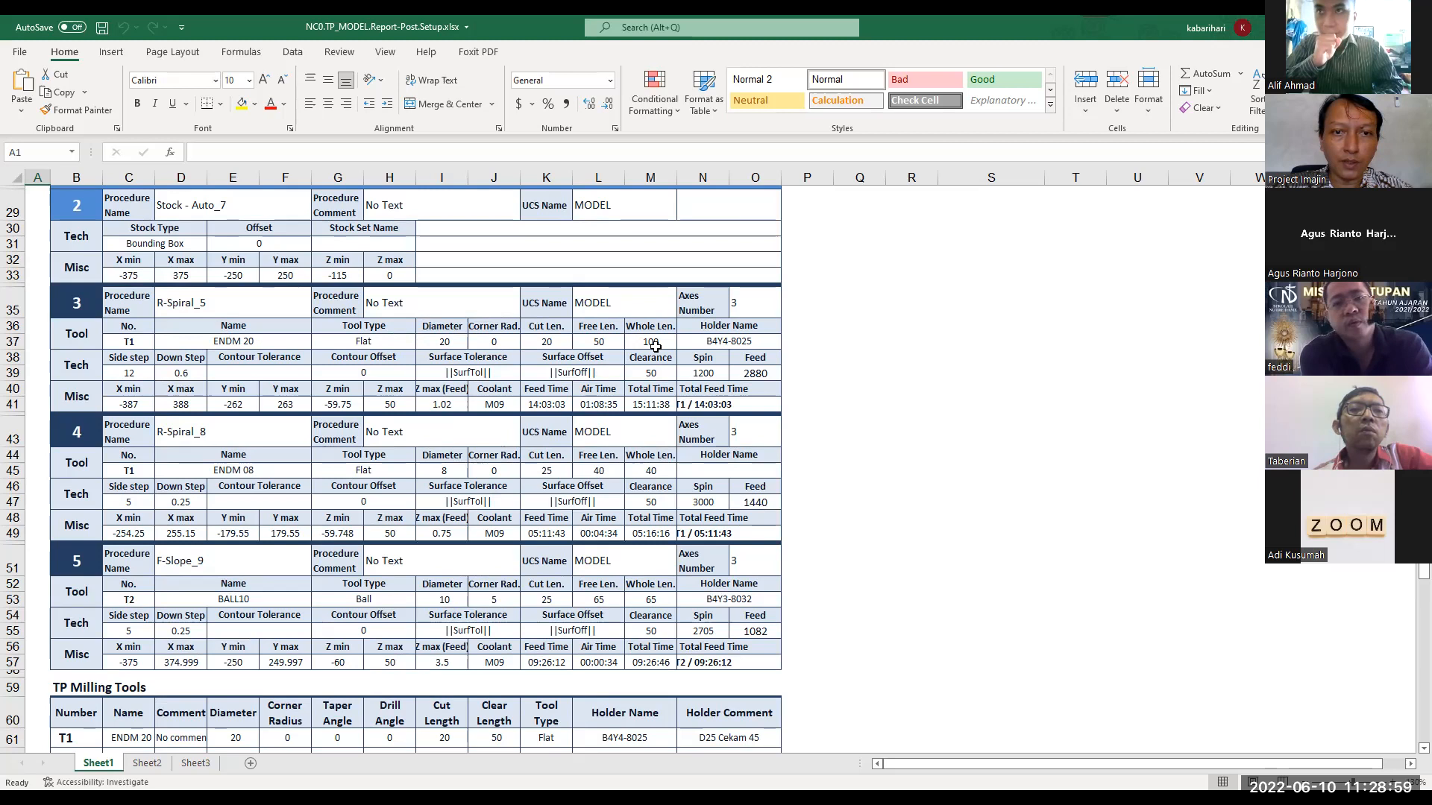
{"action": "scroll", "coordinate": [272, 435], "scroll_direction": "down", "scroll_amount": 6}
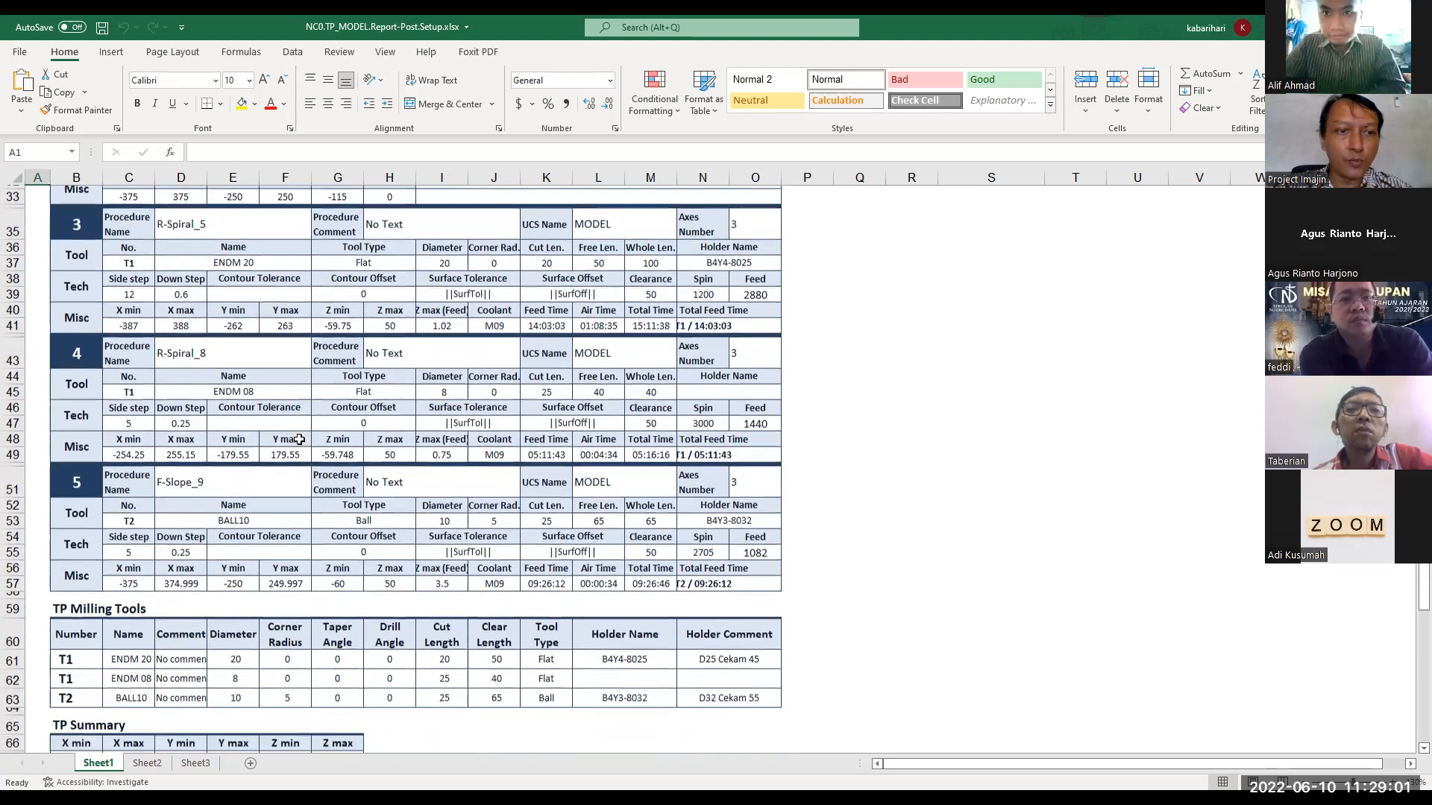
{"action": "scroll", "coordinate": [299, 440], "scroll_direction": "down", "scroll_amount": 3}
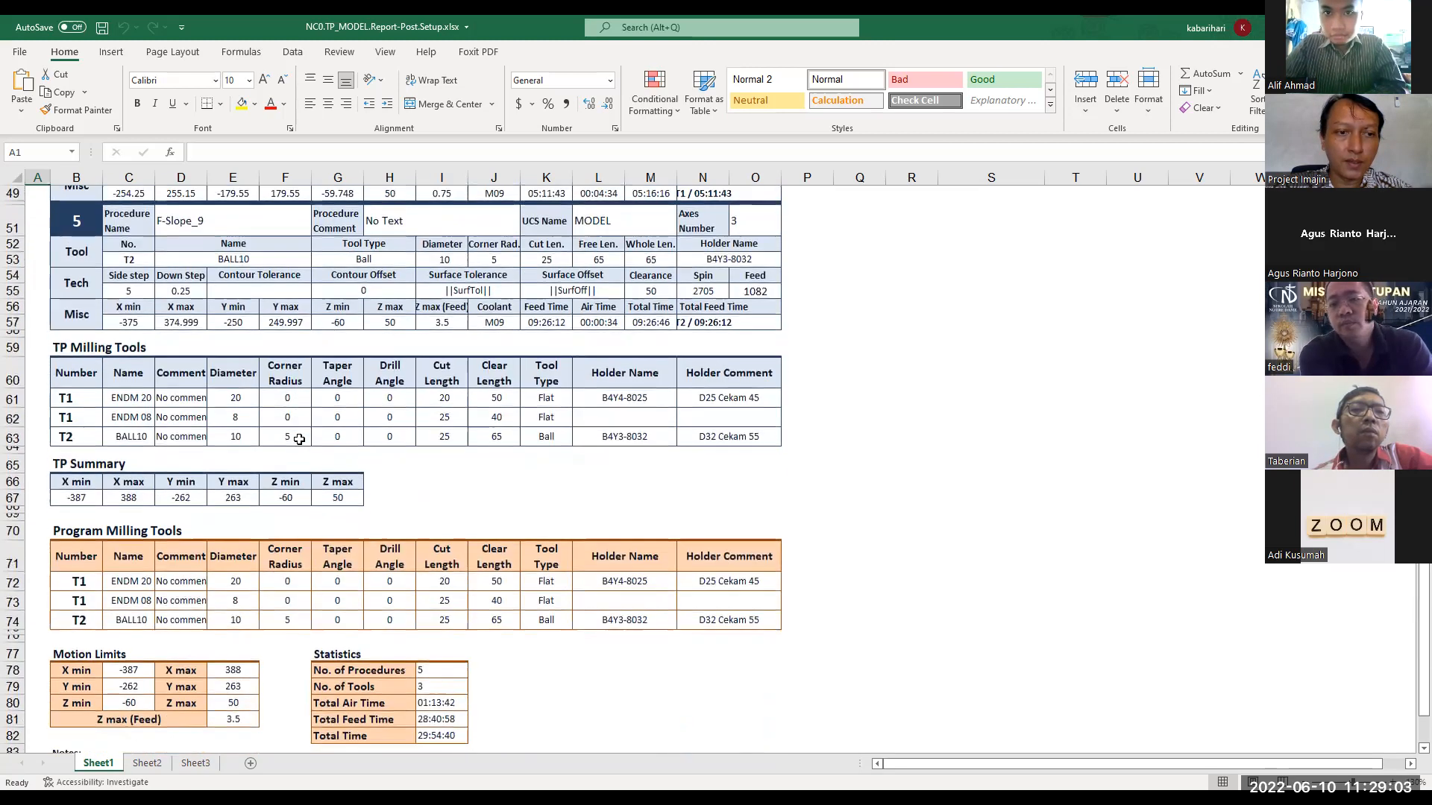
{"action": "scroll", "coordinate": [299, 440], "scroll_direction": "up", "scroll_amount": 8}
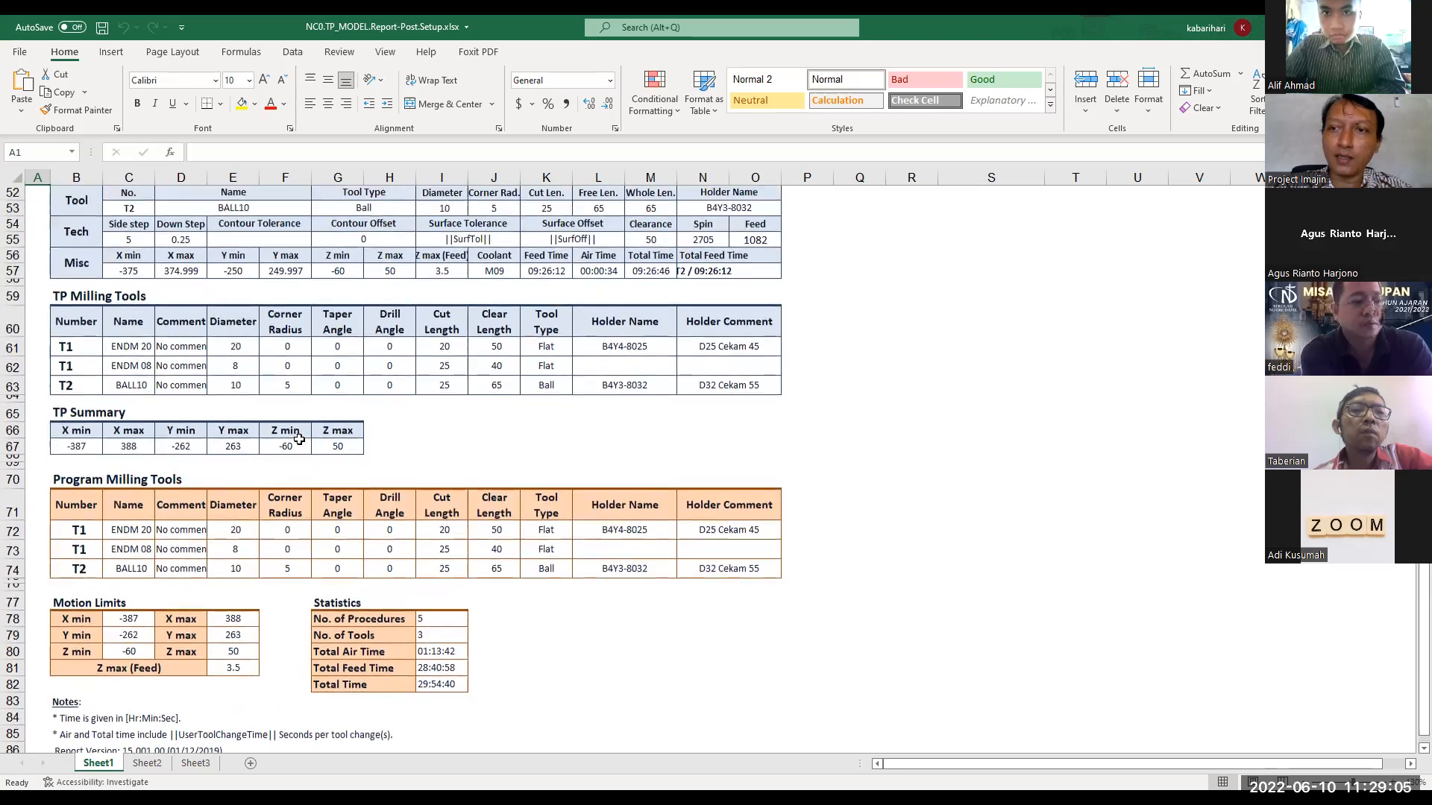
{"action": "scroll", "coordinate": [299, 440], "scroll_direction": "up", "scroll_amount": 3}
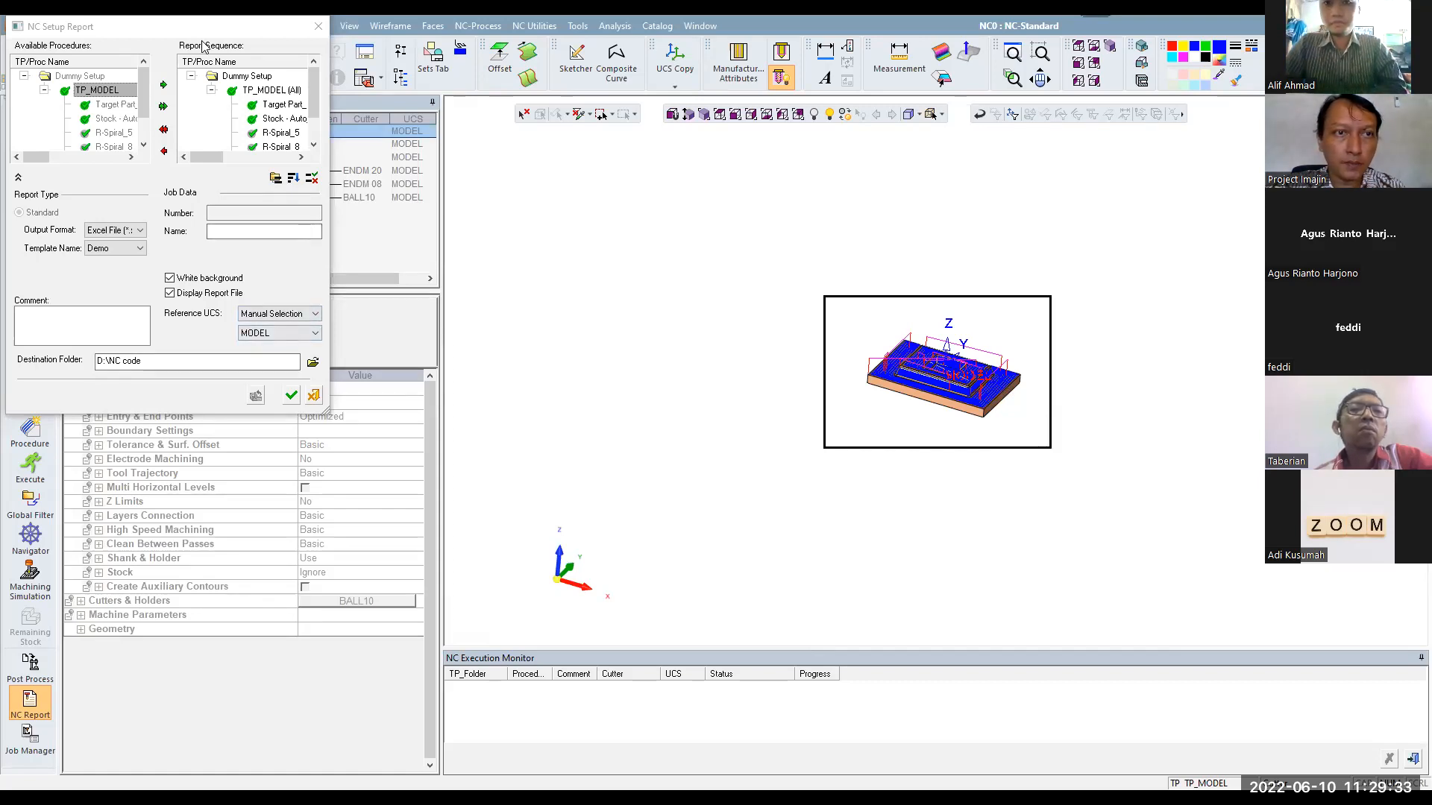
Generate another Excel setup report for all TP_MODEL procedures with the Elec template
{"action": "left_click", "coordinate": [315, 397]}
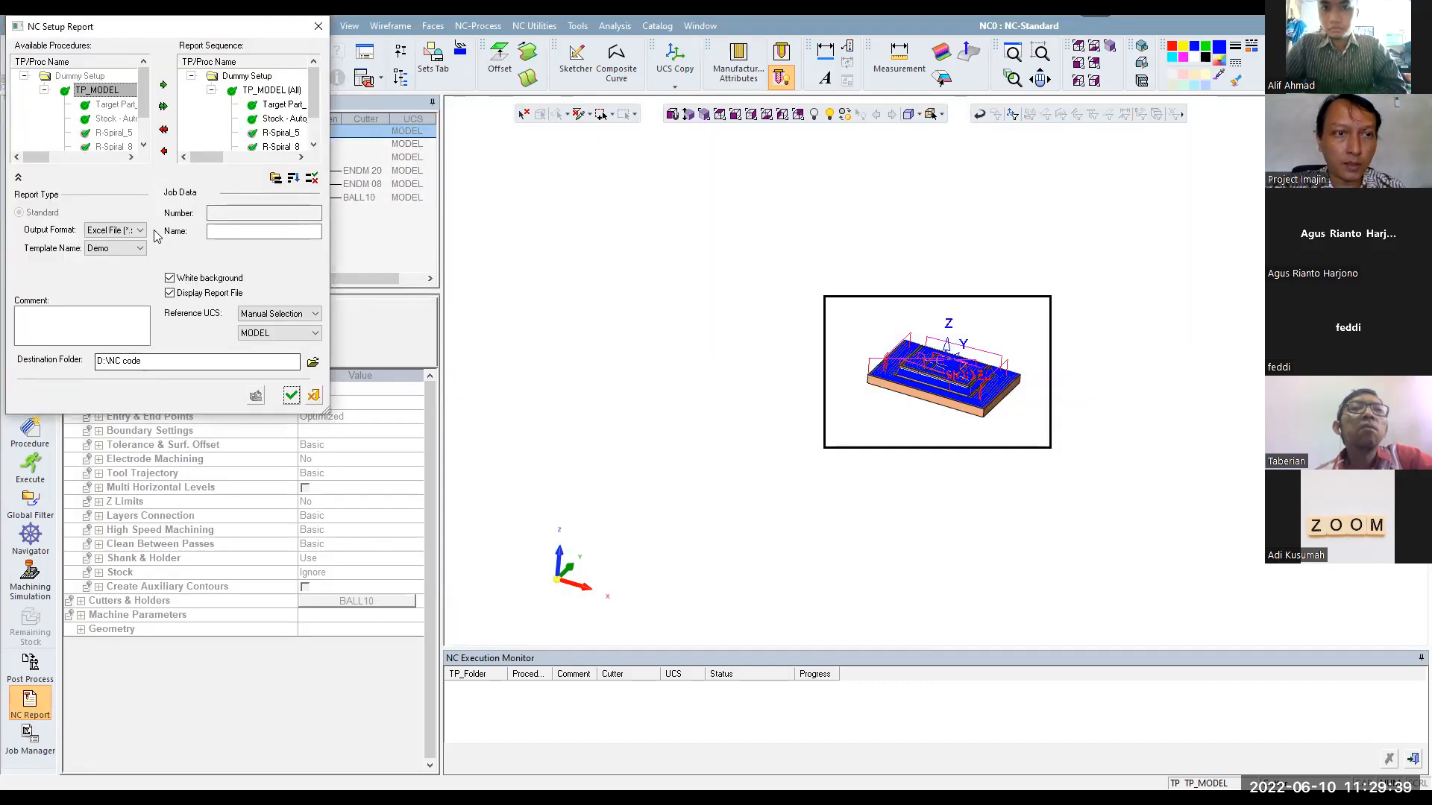
{"action": "left_click", "coordinate": [139, 249]}
{"action": "left_click", "coordinate": [104, 270]}
{"action": "left_click", "coordinate": [291, 396]}
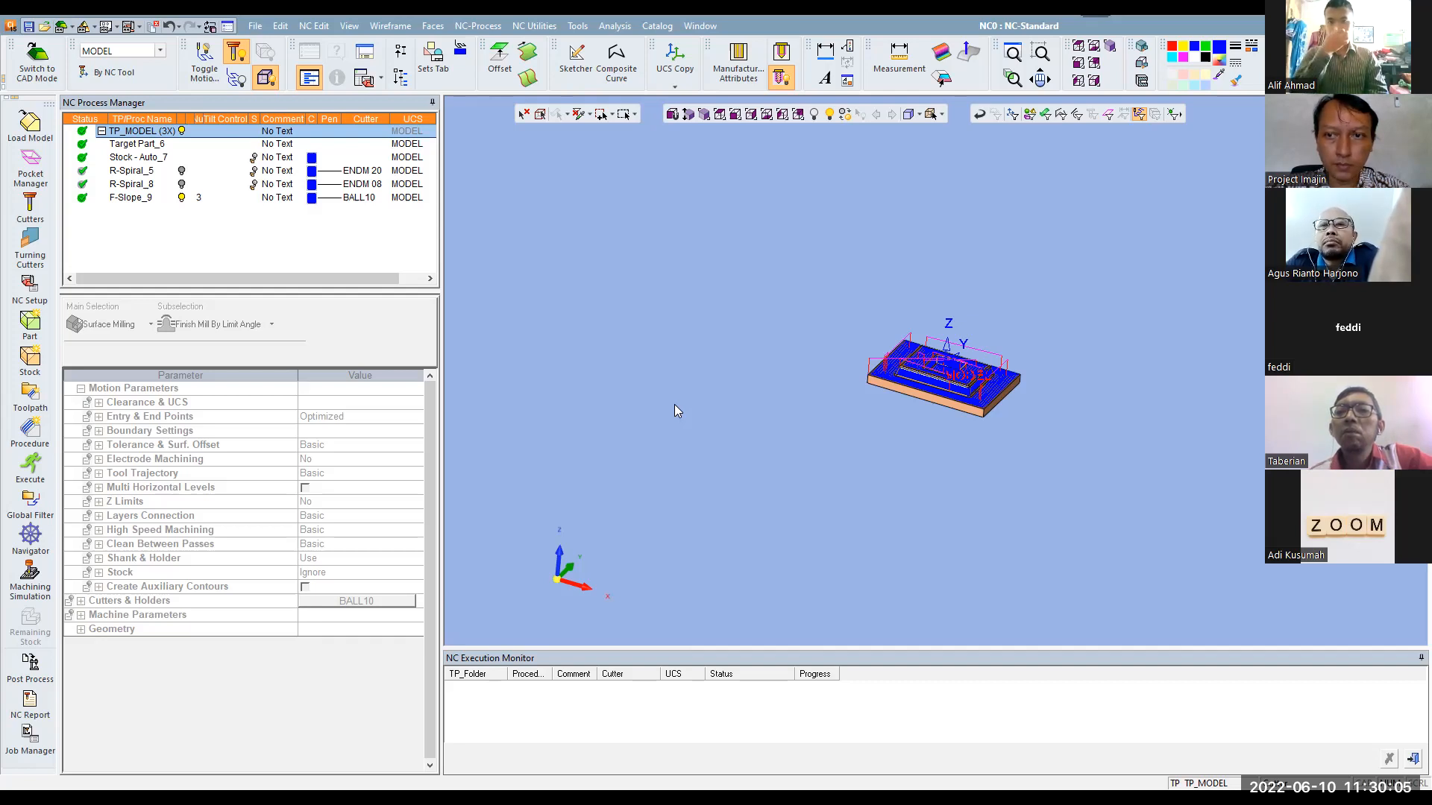
Examine the part views and cutter table in the Electrode NC Setup Report, and close the workbook
{"action": "scroll", "coordinate": [801, 466], "scroll_direction": "up", "scroll_amount": 1}
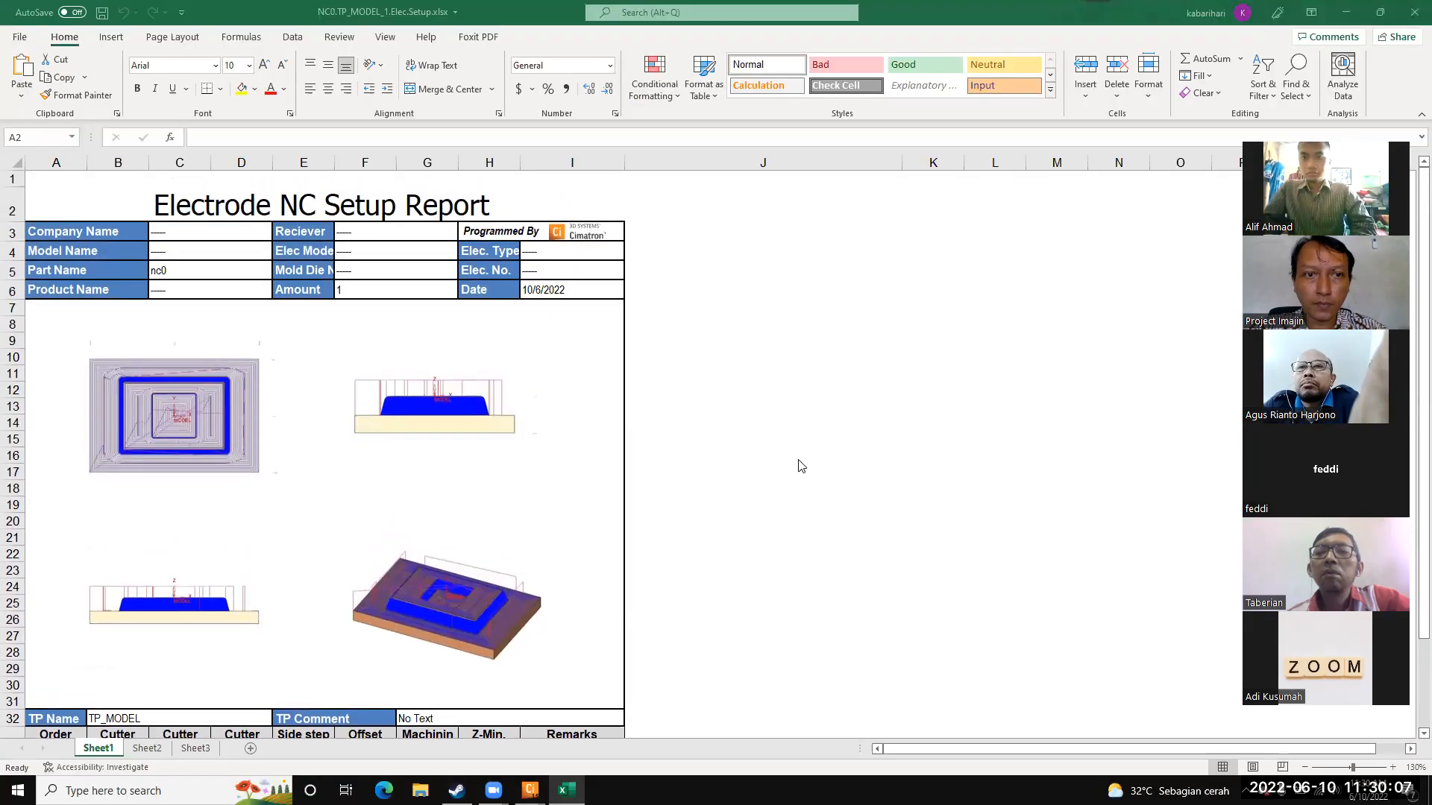
{"action": "scroll", "coordinate": [801, 466], "scroll_direction": "down", "scroll_amount": 5}
{"action": "scroll", "coordinate": [801, 466], "scroll_direction": "up", "scroll_amount": 2}
{"action": "scroll", "coordinate": [801, 466], "scroll_direction": "up", "scroll_amount": 2}
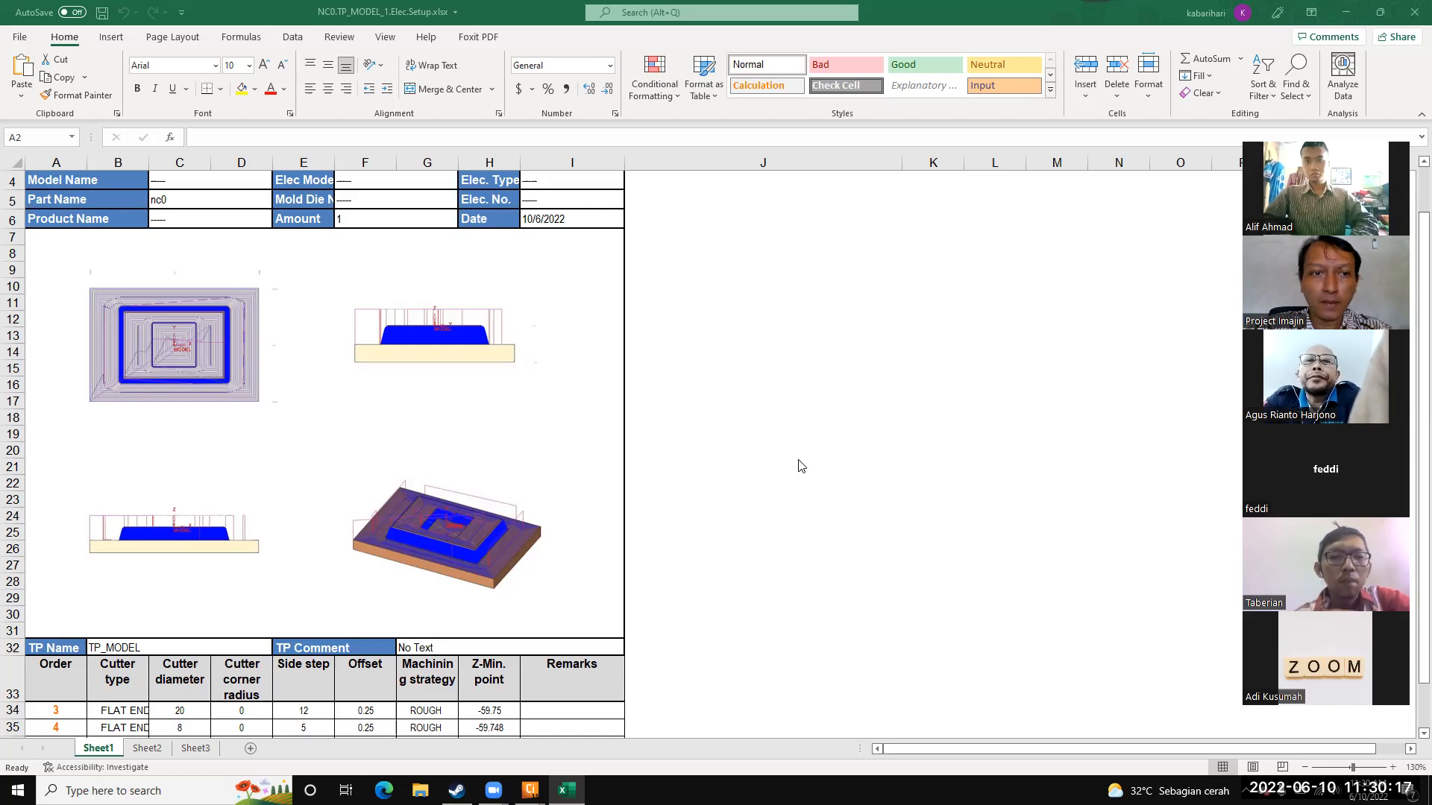
{"action": "scroll", "coordinate": [801, 466], "scroll_direction": "down", "scroll_amount": 1}
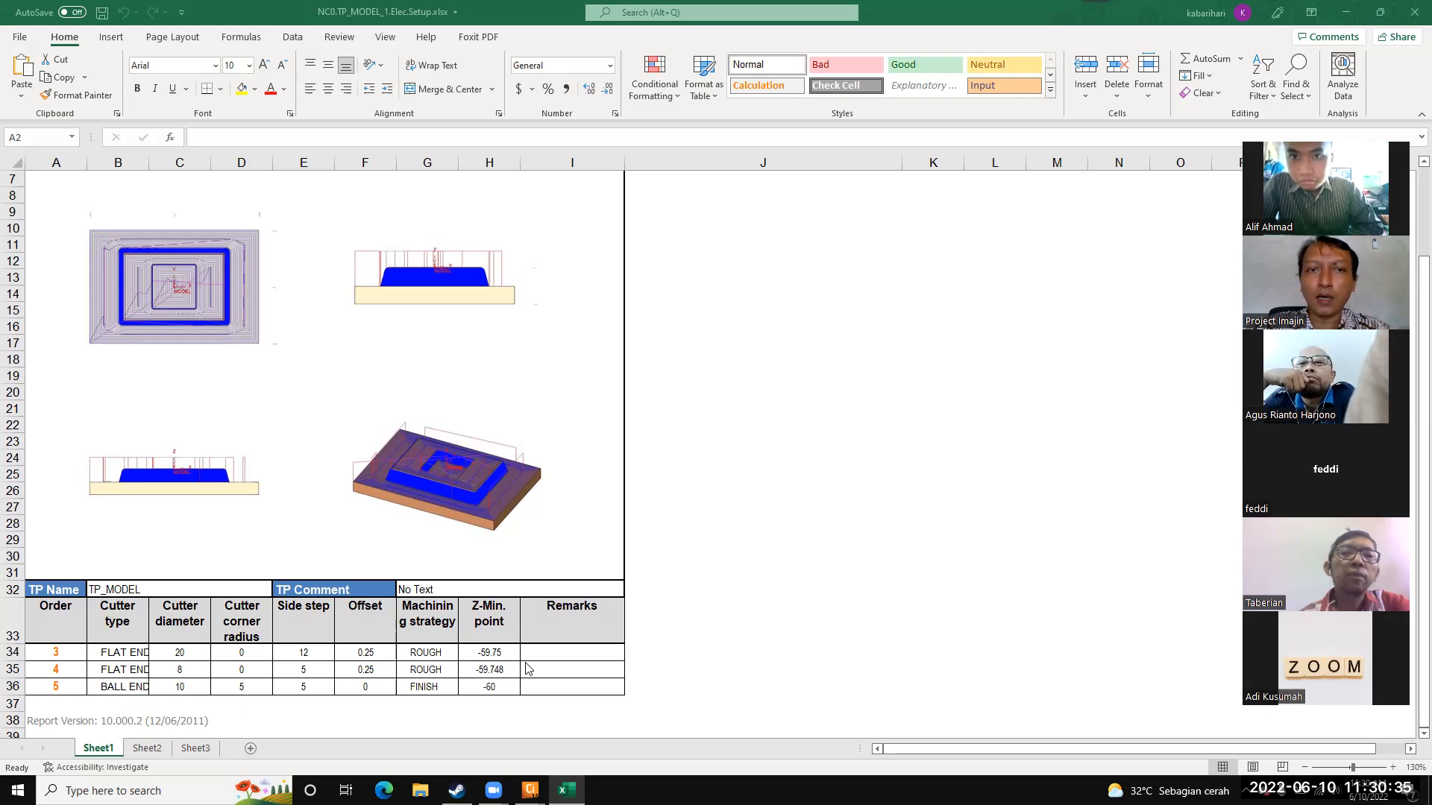
{"action": "scroll", "coordinate": [525, 667], "scroll_direction": "up", "scroll_amount": 1}
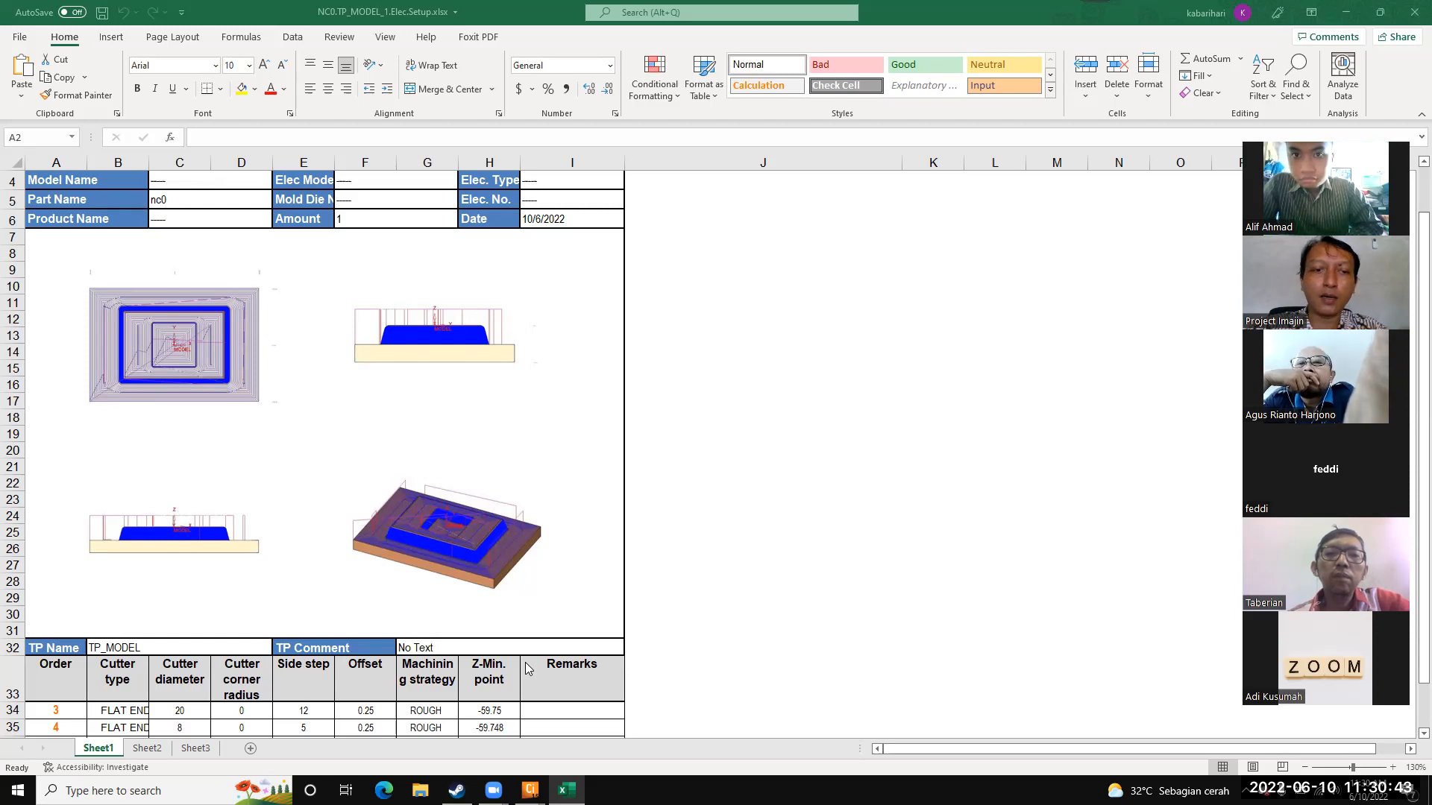
{"action": "scroll", "coordinate": [527, 667], "scroll_direction": "down", "scroll_amount": 2}
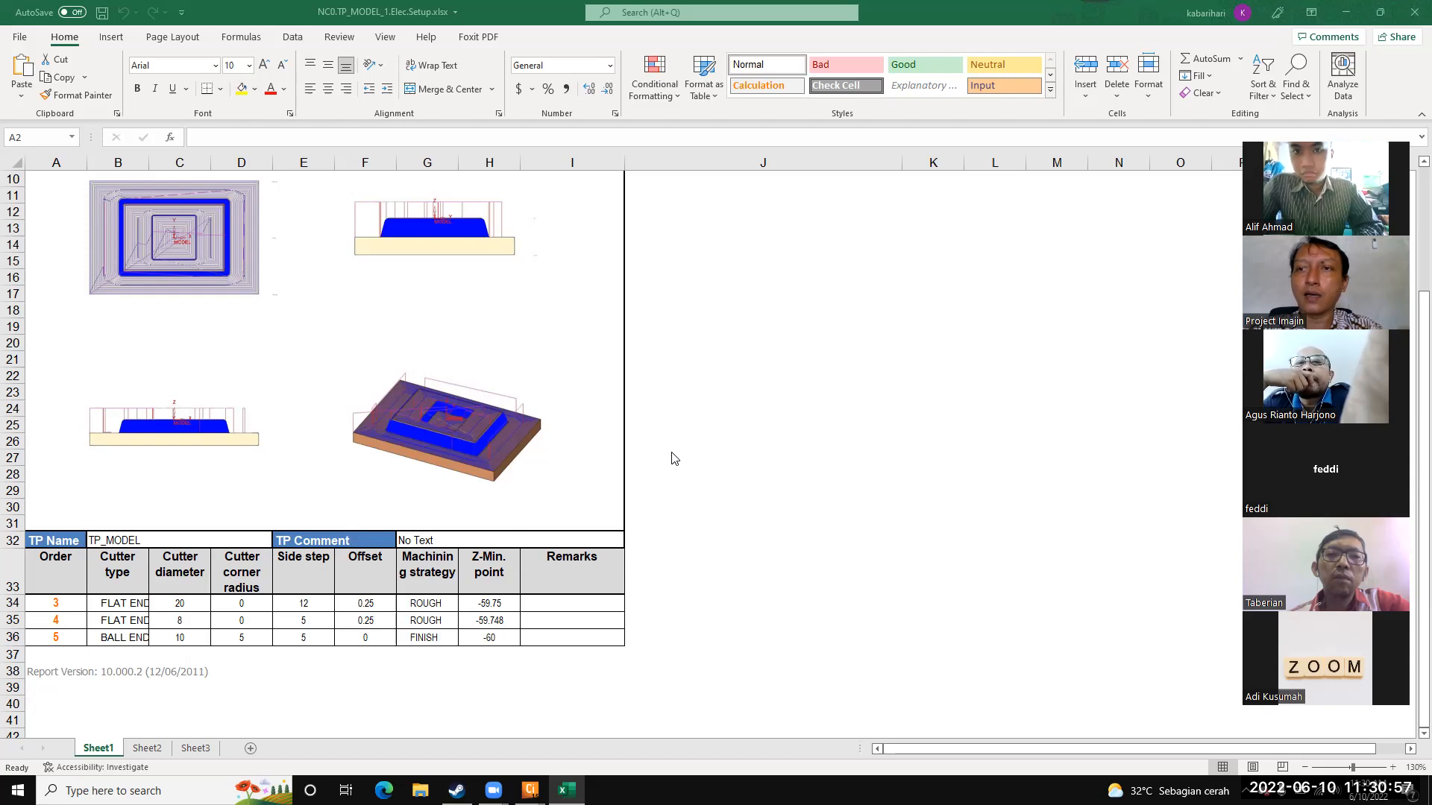
{"action": "left_click", "coordinate": [1415, 12]}
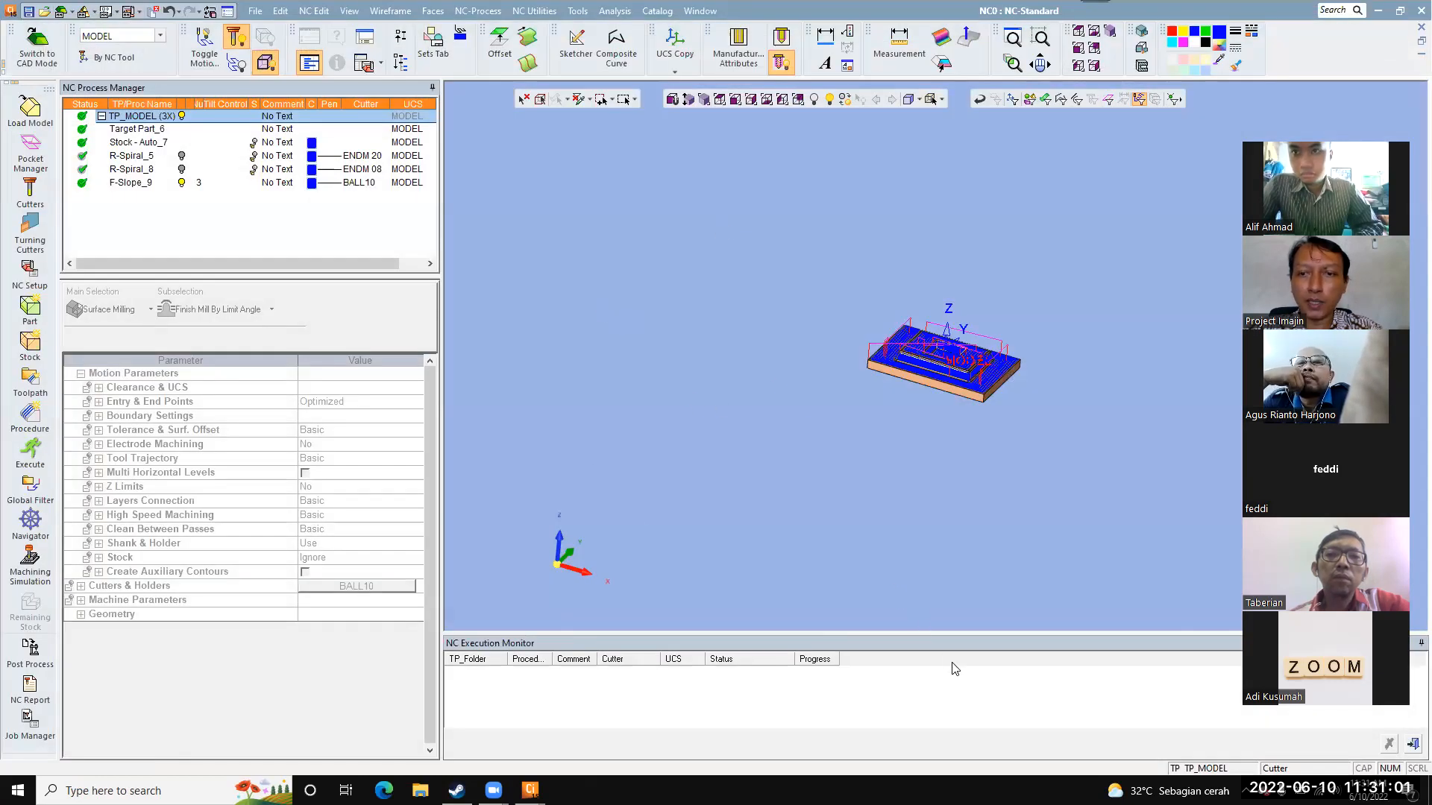
Create an NC setup report with the Report template, turn on Close Gpp2 Window After Execution, and run the Report-Post post
{"action": "left_click", "coordinate": [30, 688]}
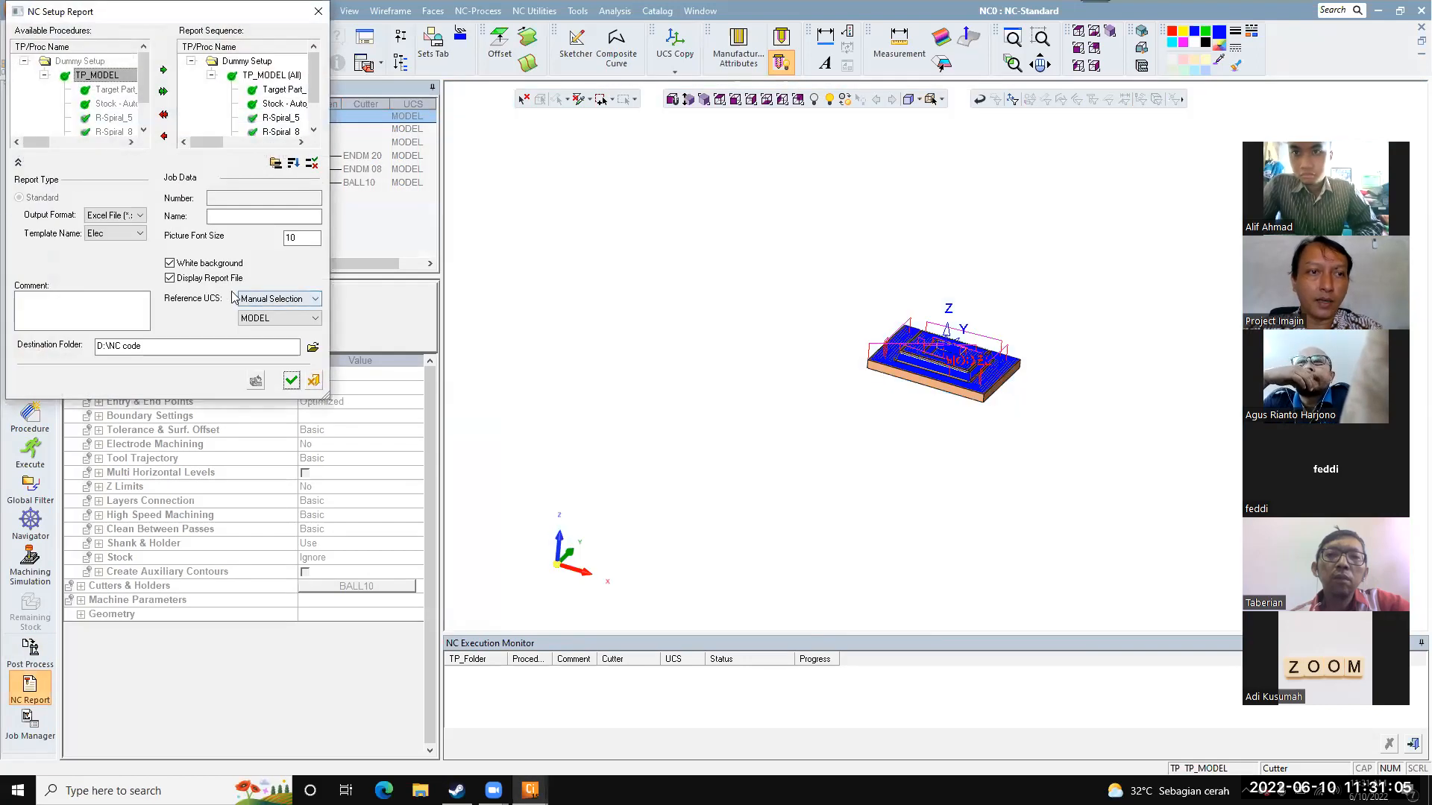
{"action": "left_click", "coordinate": [136, 233]}
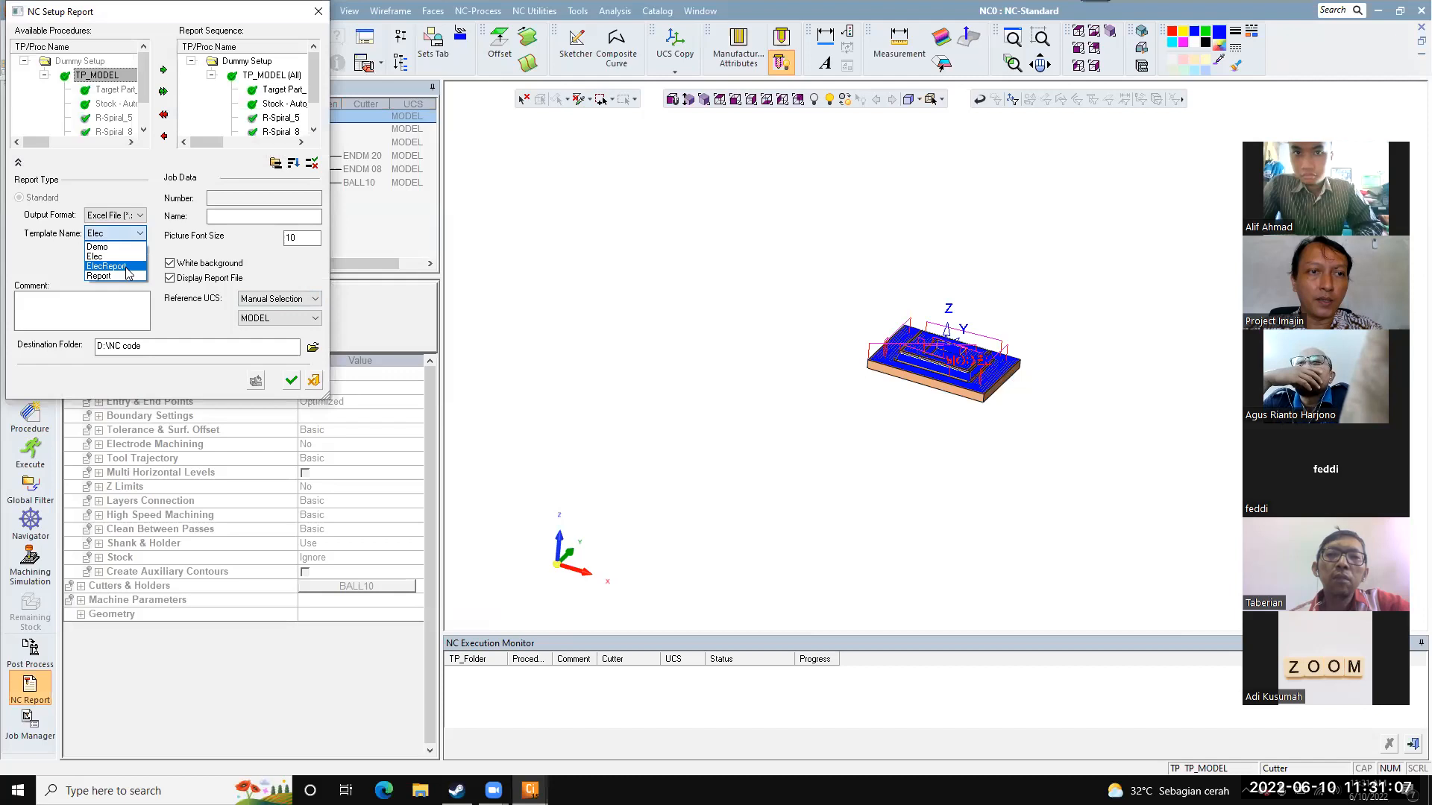
{"action": "left_click", "coordinate": [120, 266]}
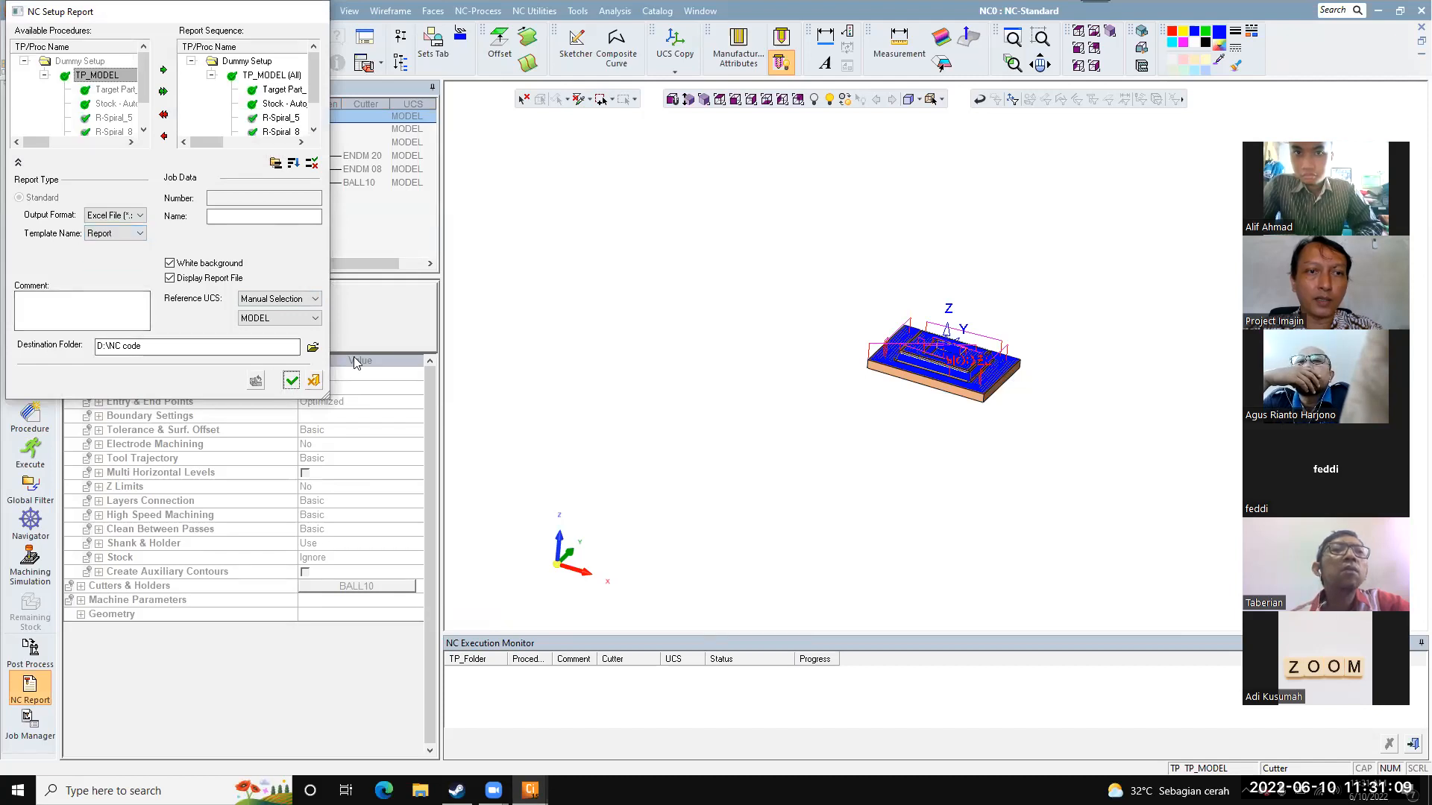
{"action": "left_click", "coordinate": [291, 380]}
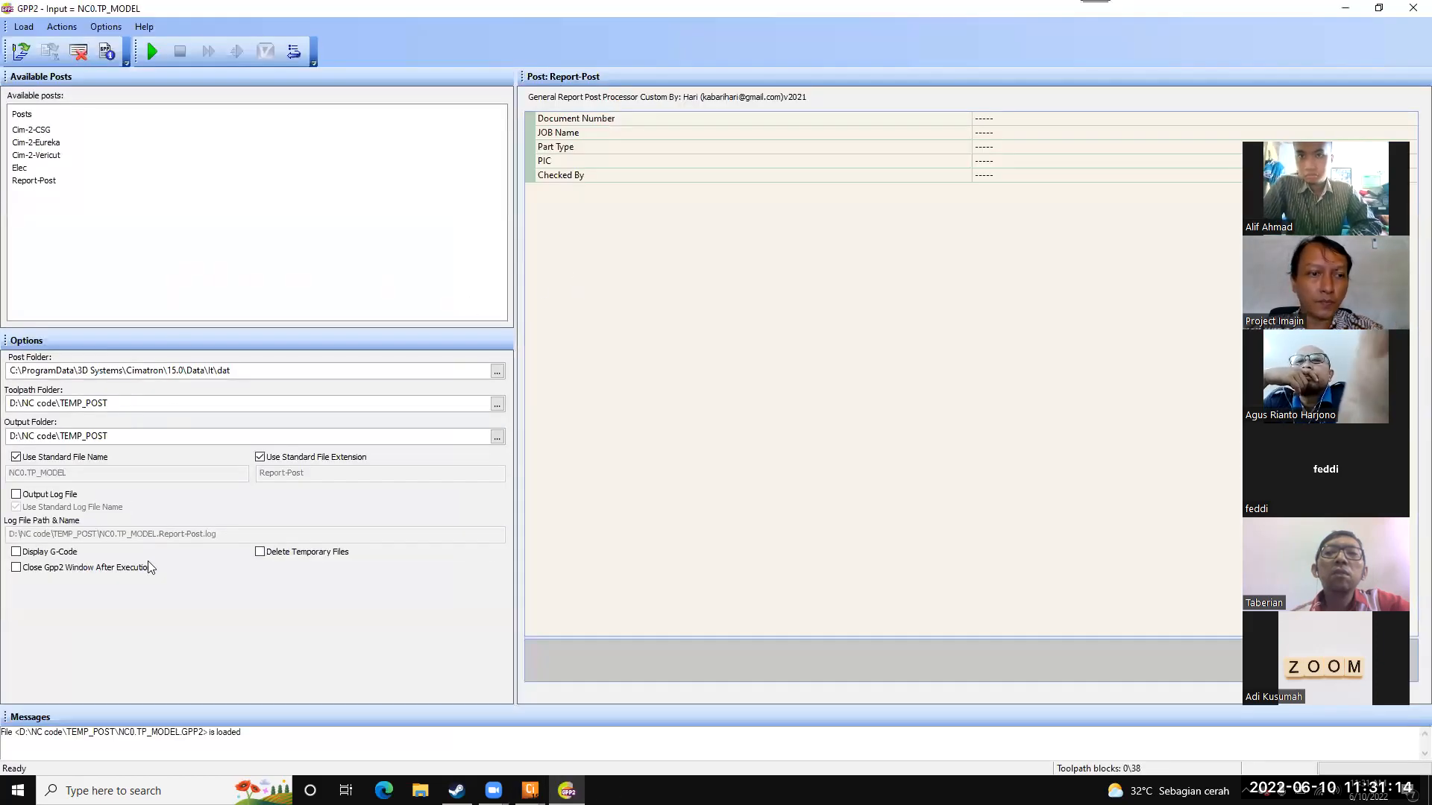
{"action": "left_click", "coordinate": [68, 568]}
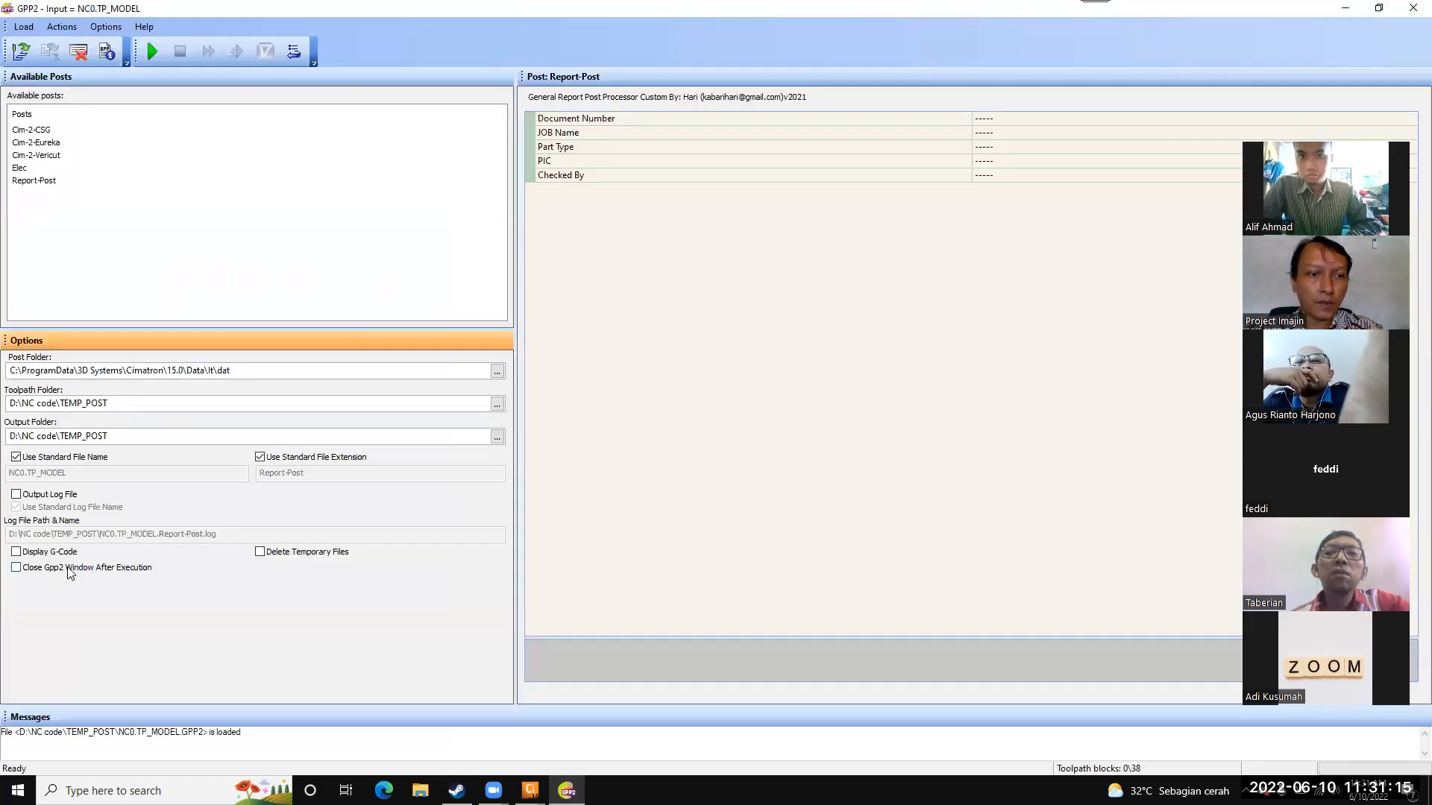
{"action": "left_click", "coordinate": [153, 50]}
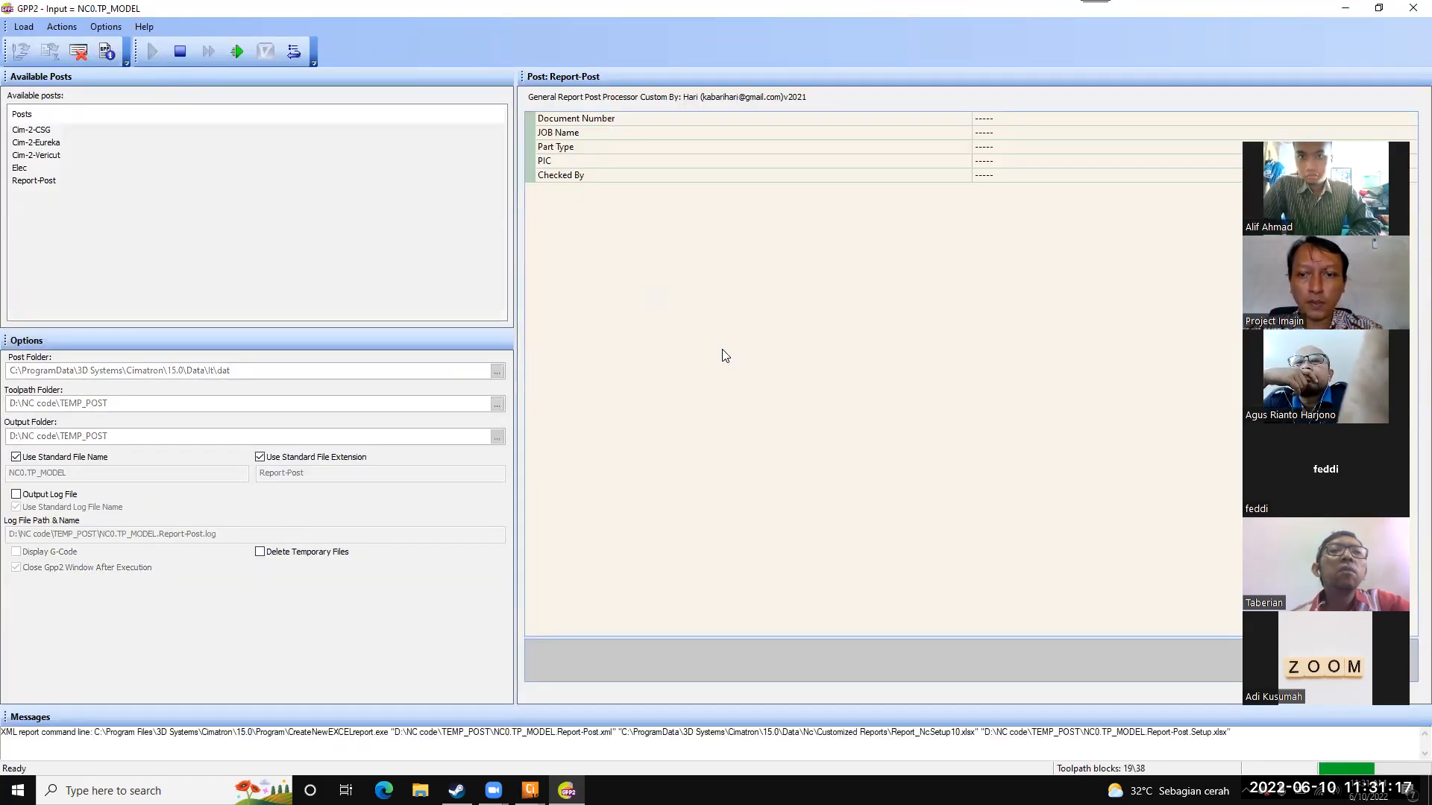